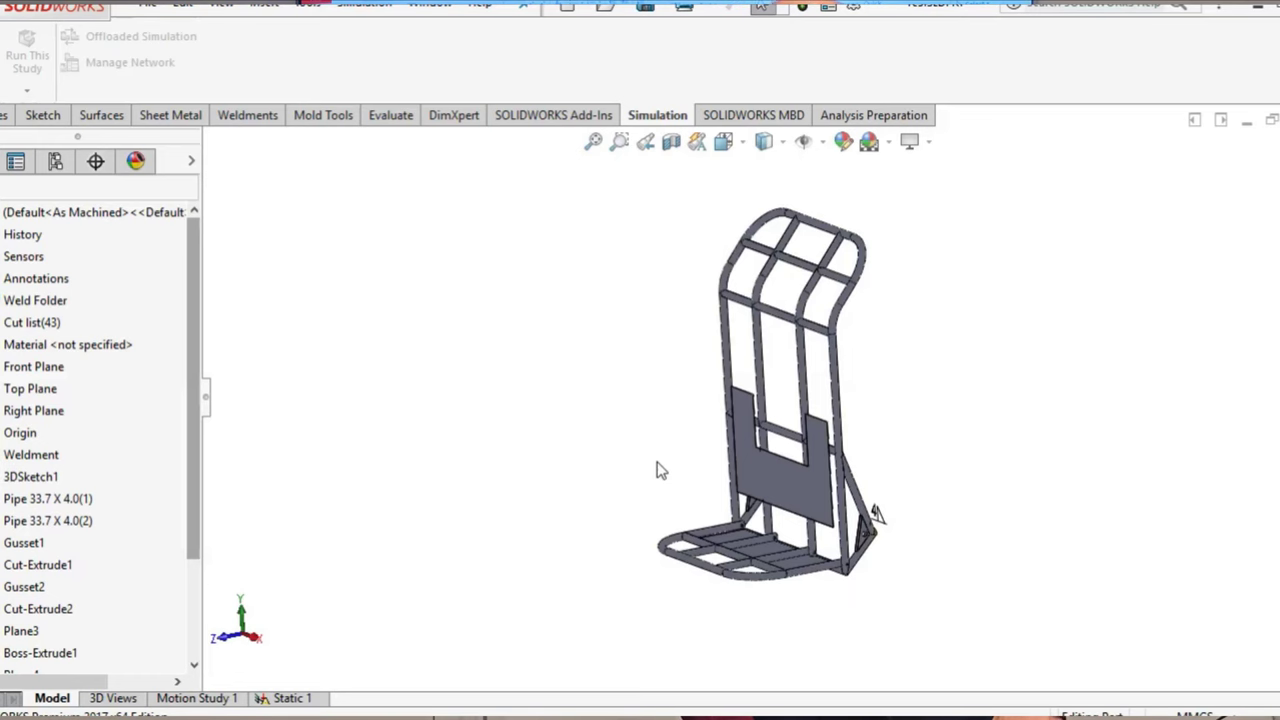
Orbit the tube frame, play the Motion Study 1 animation, then review the Static 1 study
mouse_move(657, 470)
middle_down()
mouse_move(717, 454)
mouse_move(760, 480)
mouse_move(650, 500)
middle_up()
scroll(820, 520, down, 3)
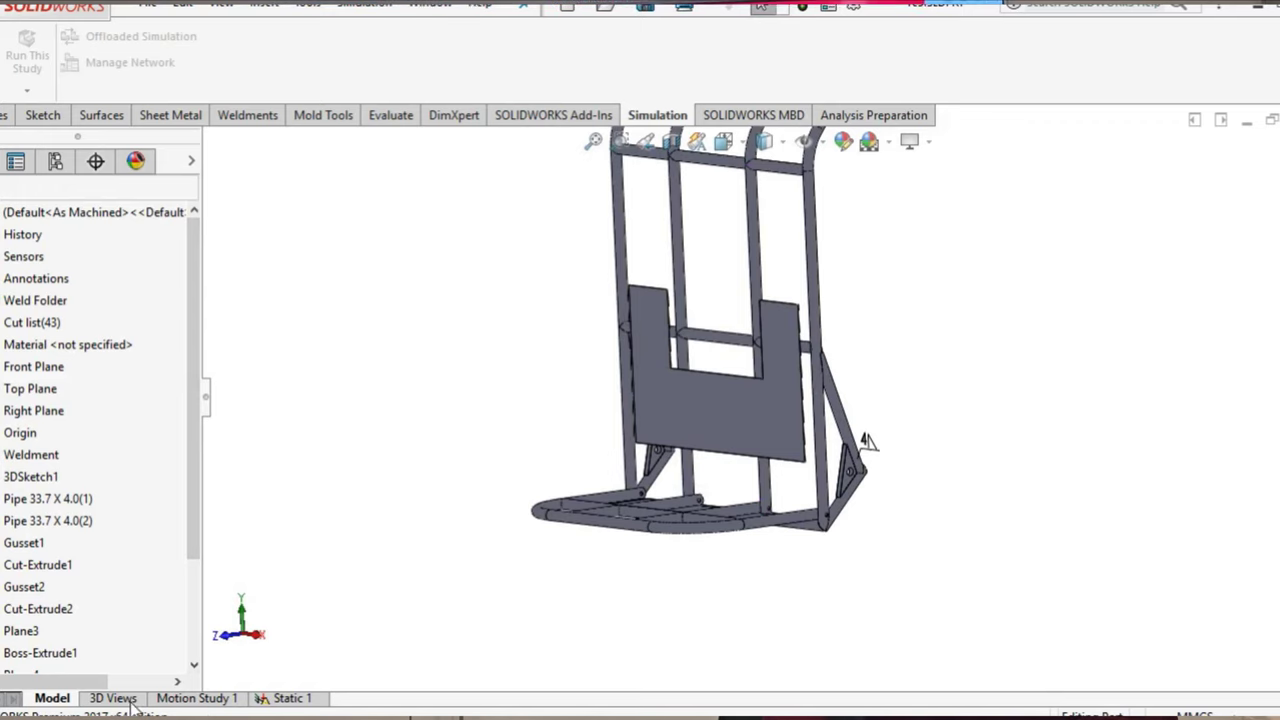
click(197, 699)
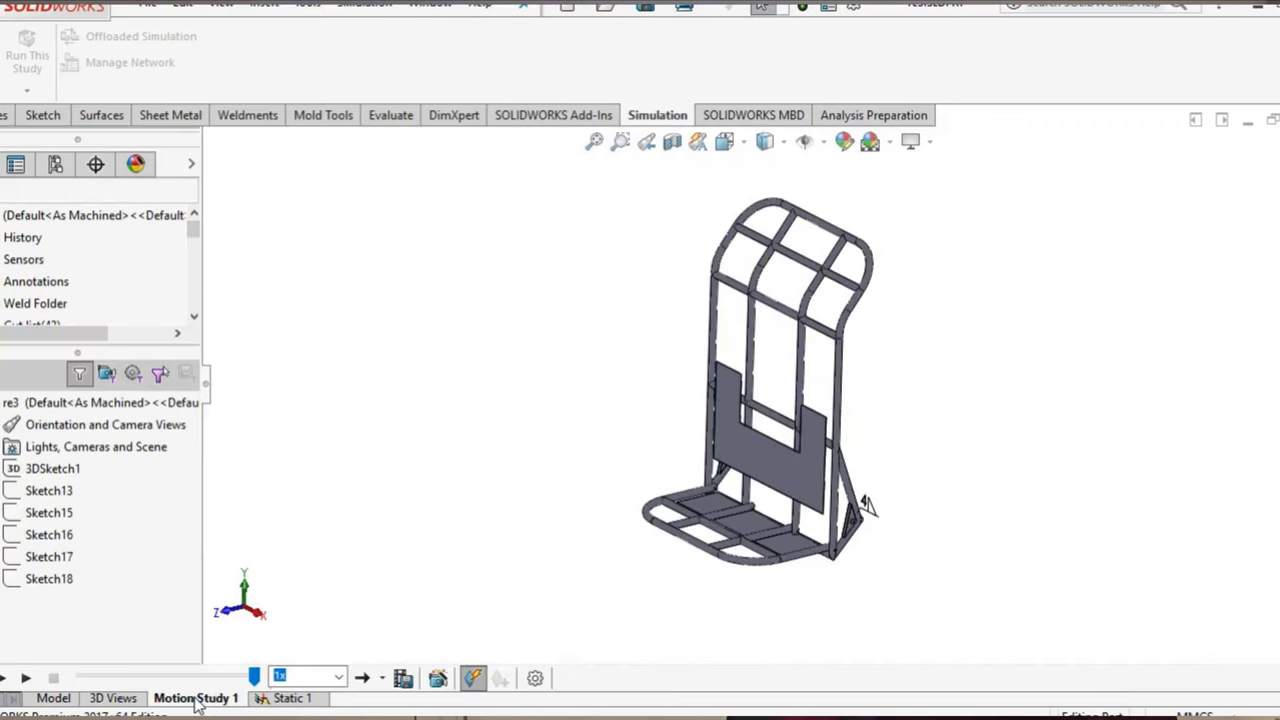
click(24, 679)
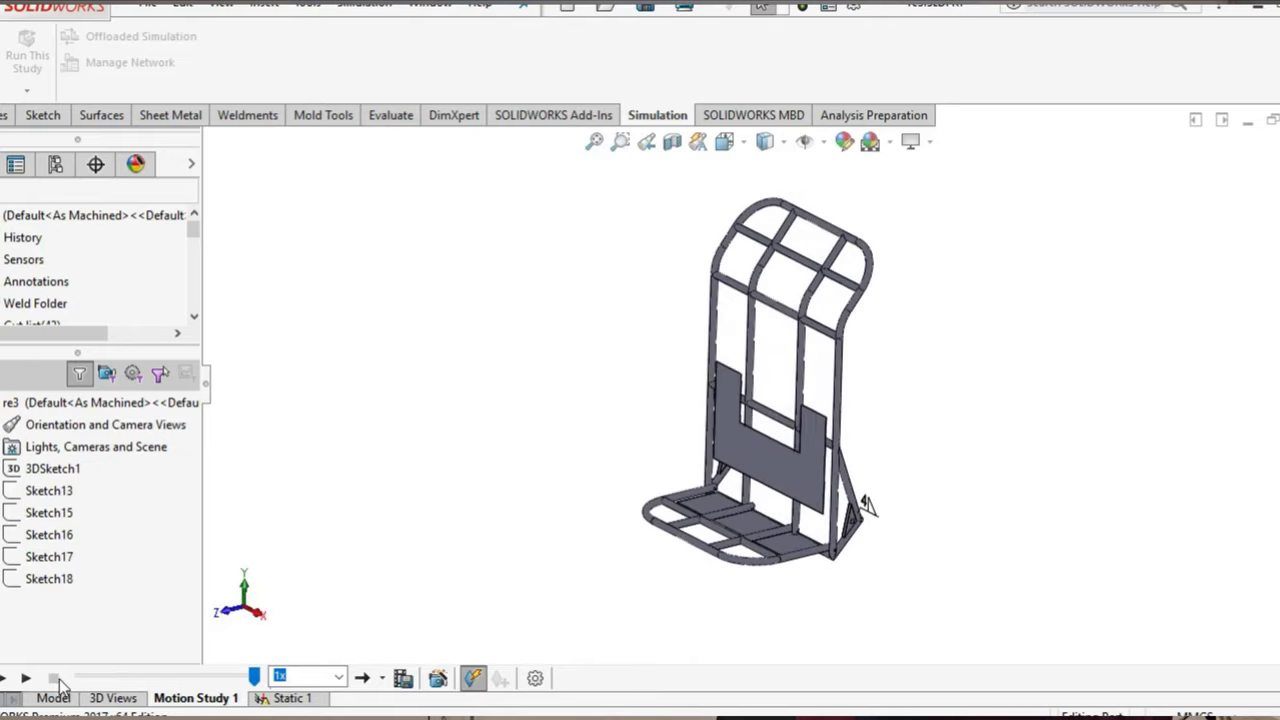
click(285, 700)
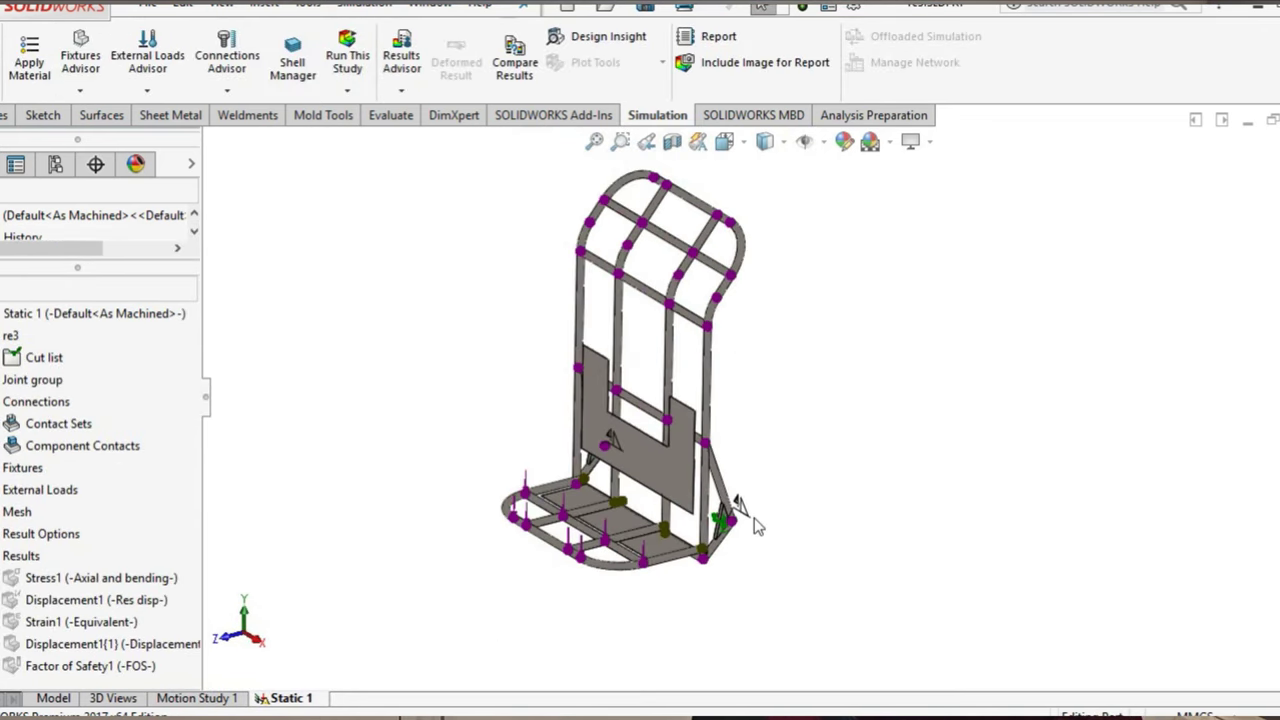
middle_drag(640, 590, 620, 597)
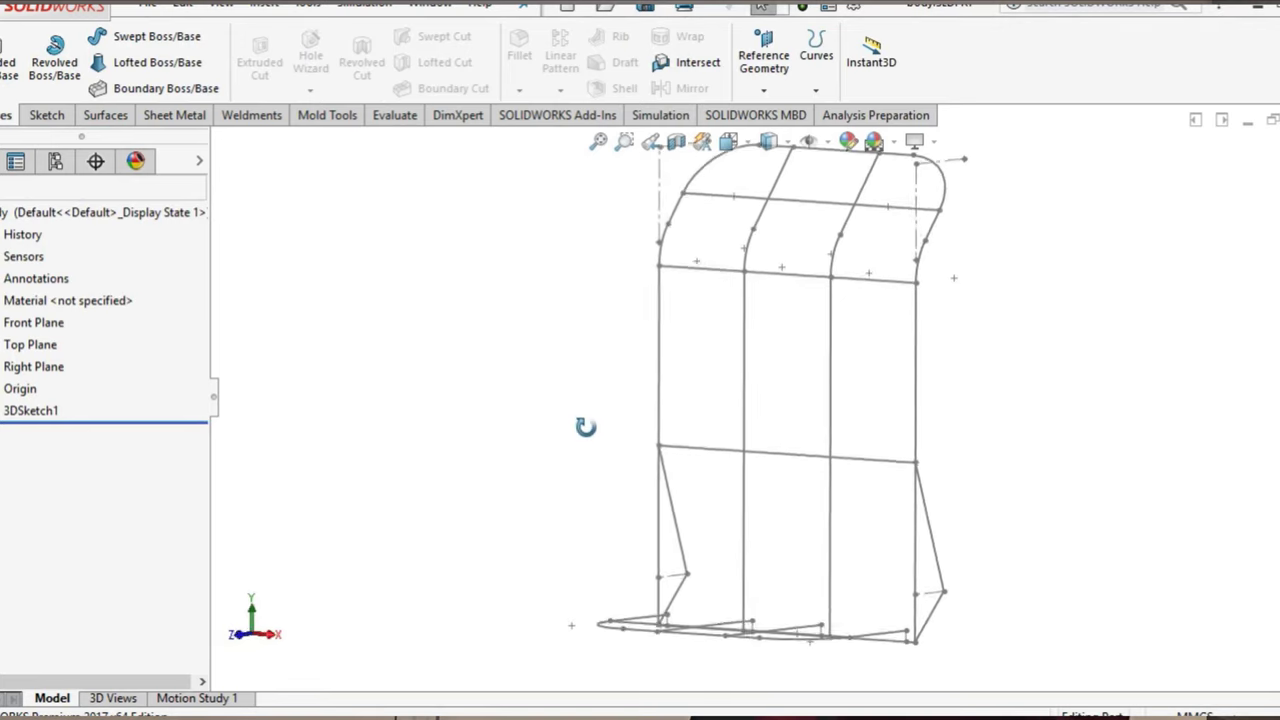
right_click(49, 412)
click(66, 322)
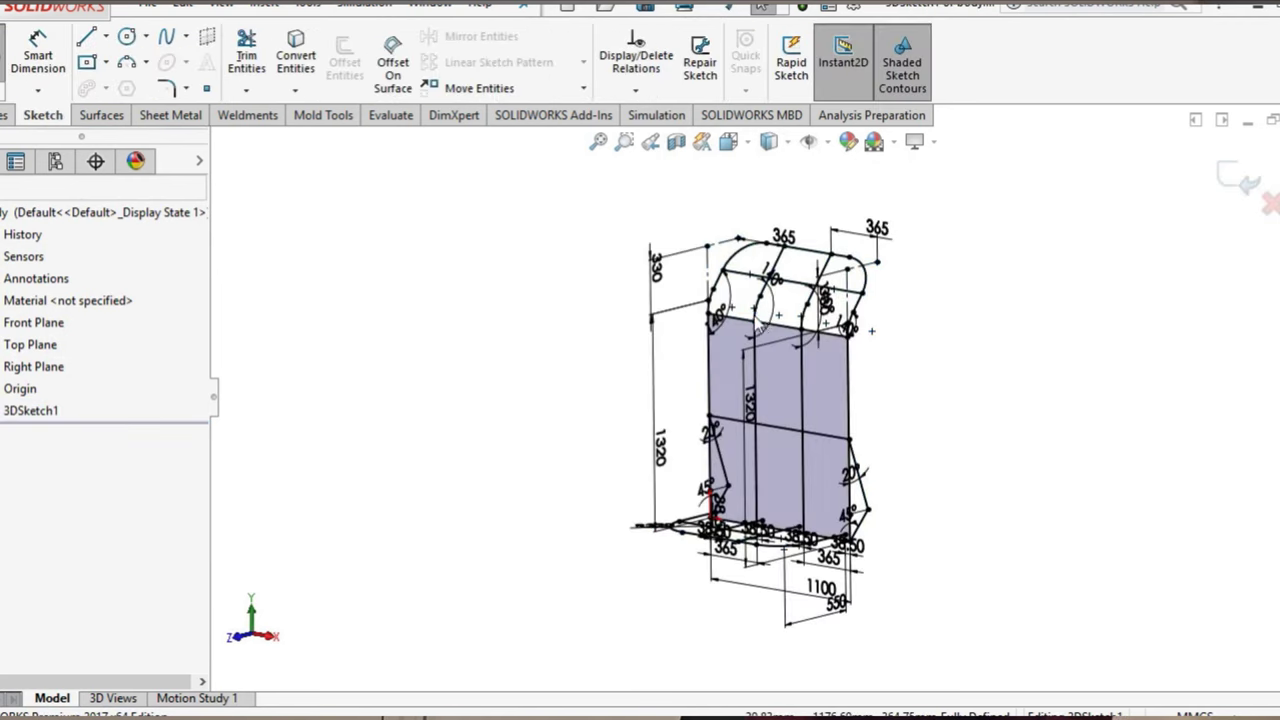
scroll(907, 395, down, 2)
scroll(907, 395, down, 2)
mouse_move(907, 395)
middle_down()
mouse_move(923, 421)
mouse_move(903, 471)
middle_up()
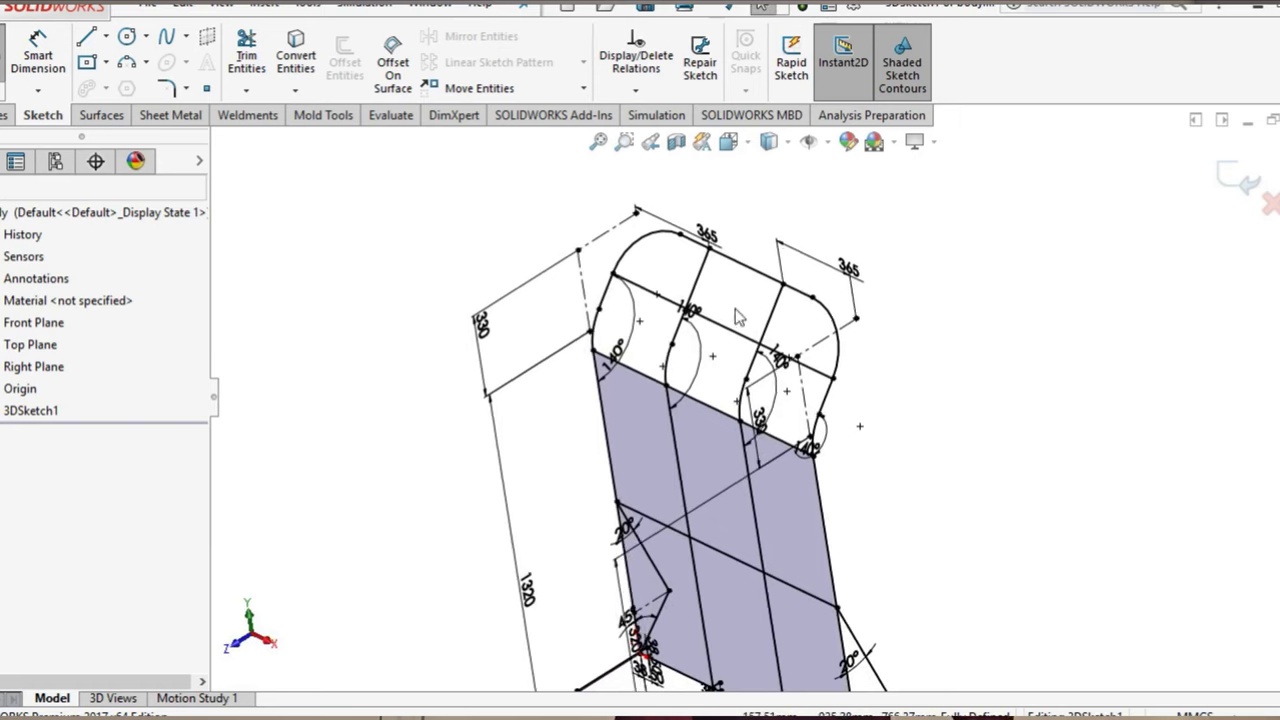
scroll(673, 300, down, 2)
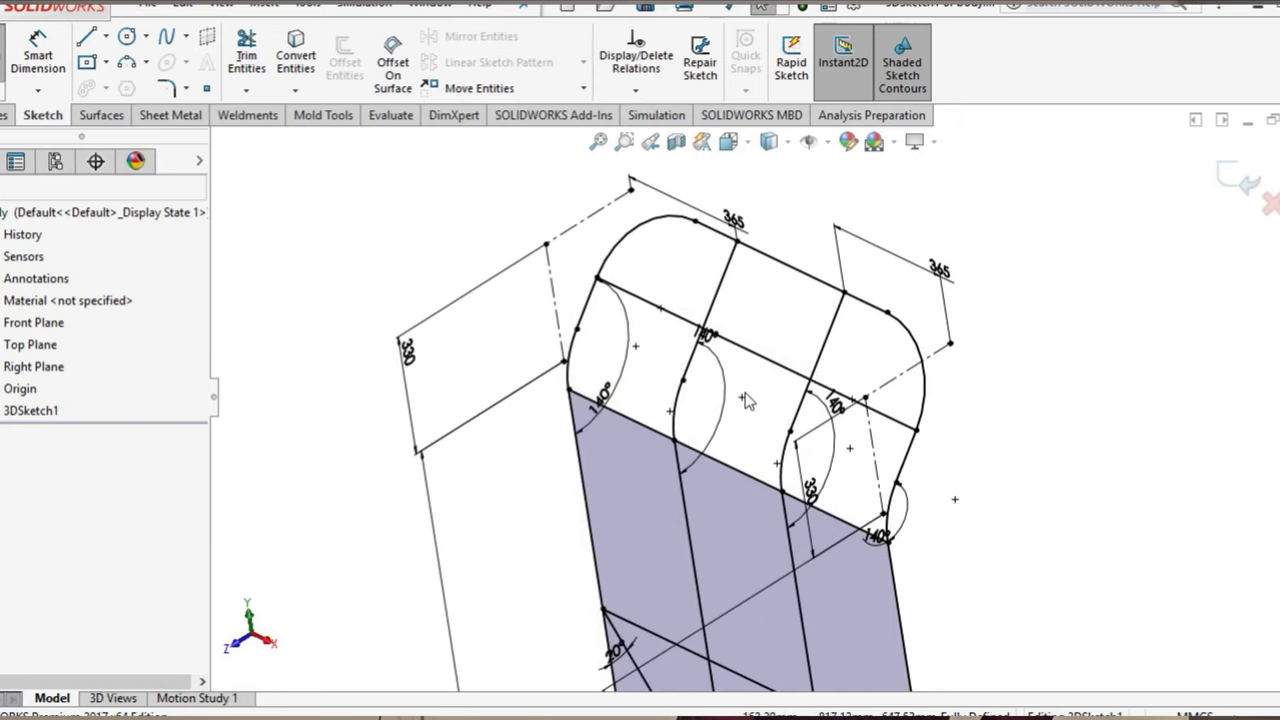
scroll(748, 420, up, 2)
scroll(753, 442, up, 2)
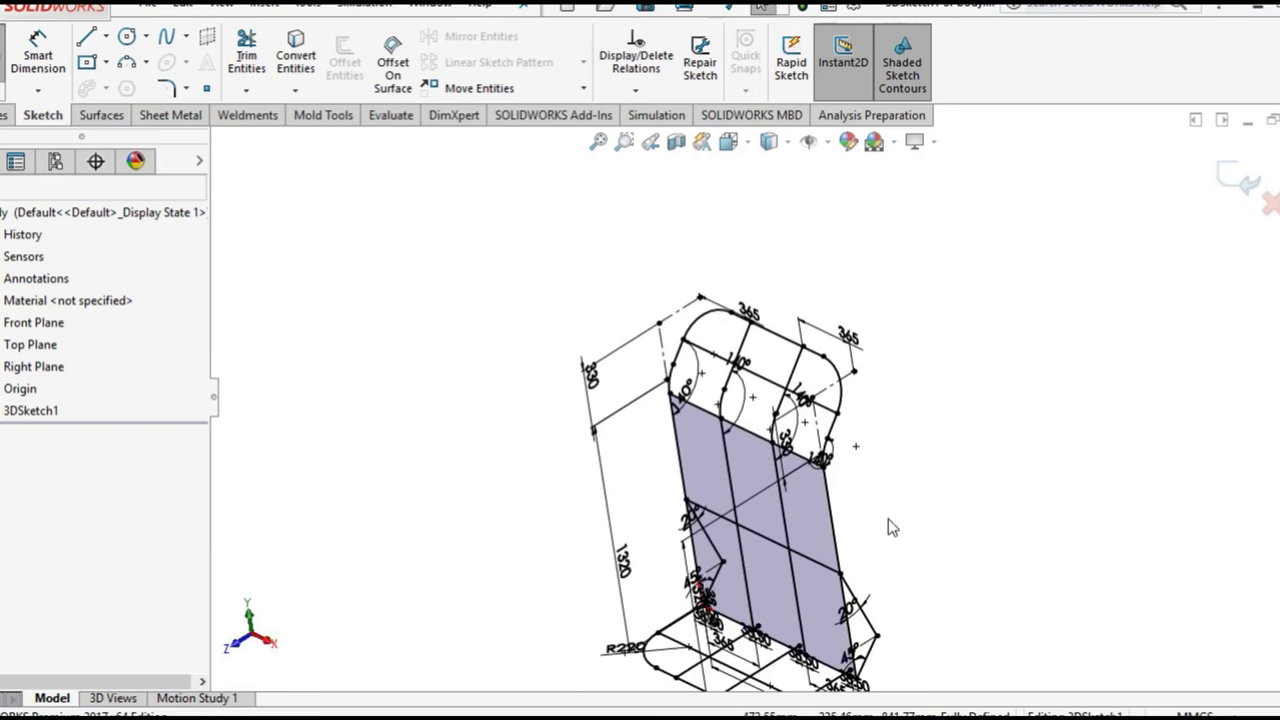
mouse_move(892, 528)
middle_down()
mouse_move(869, 529)
mouse_move(889, 477)
mouse_move(849, 529)
mouse_move(737, 548)
mouse_move(718, 578)
mouse_move(666, 609)
mouse_move(694, 623)
mouse_move(686, 614)
mouse_move(718, 573)
middle_up()
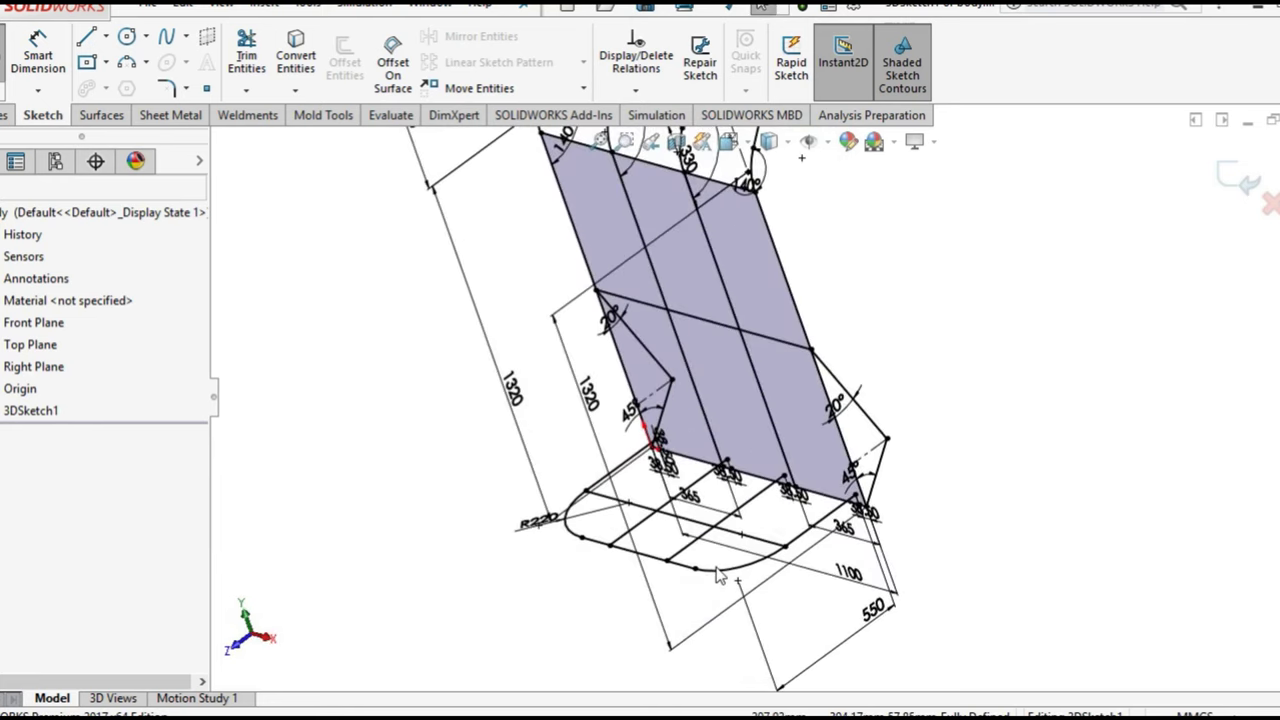
click(724, 141)
click(731, 458)
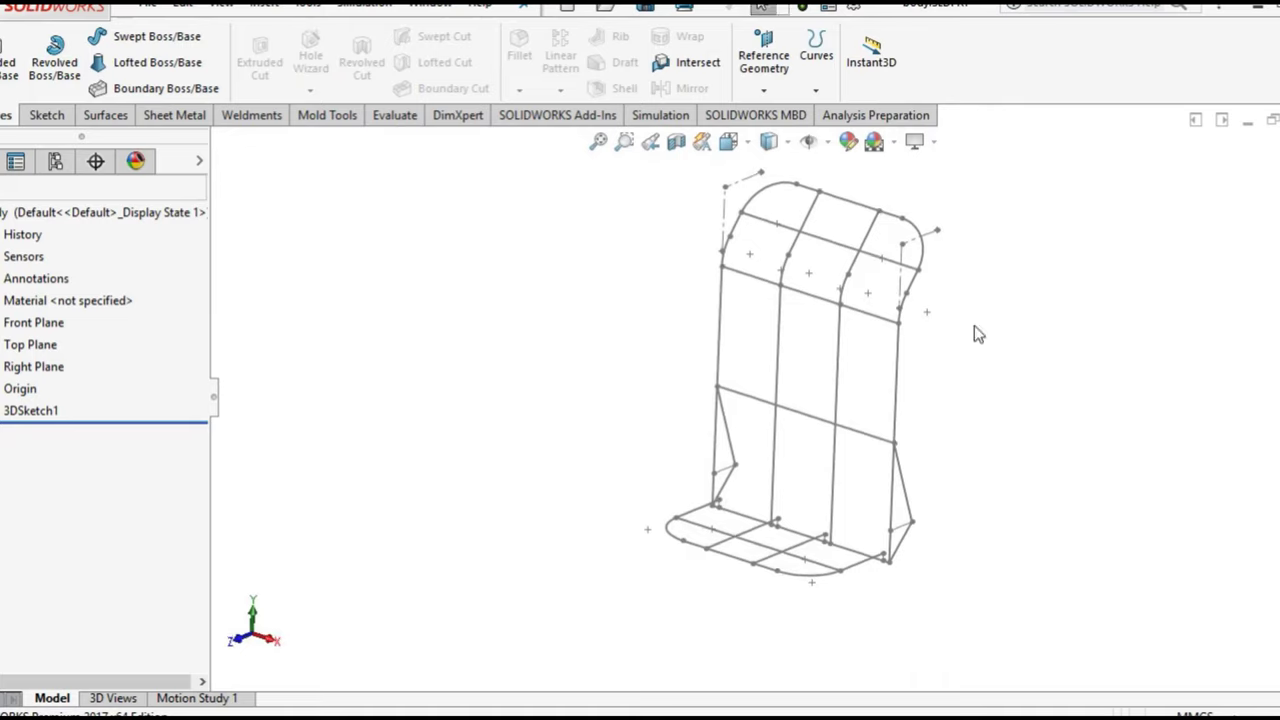
middle_drag(974, 325, 917, 339)
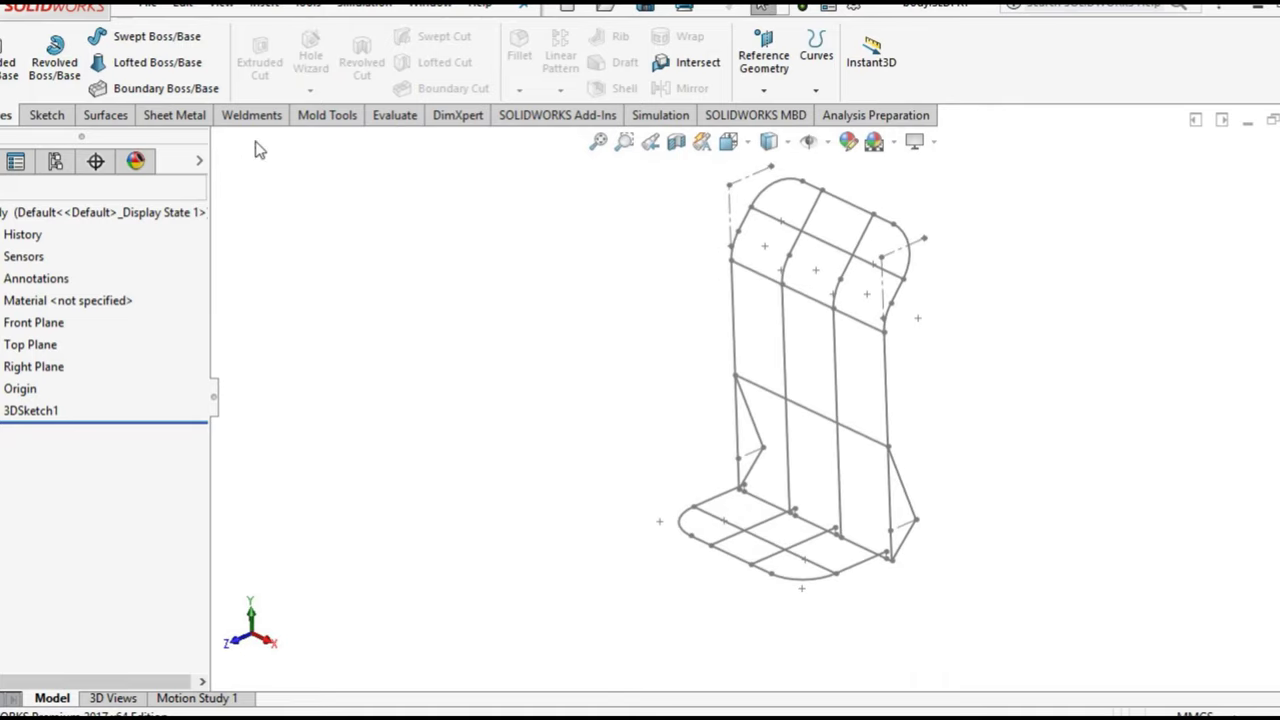
Start a Structural Member with the pipe profile type at size 33.7 x 4.0
click(251, 115)
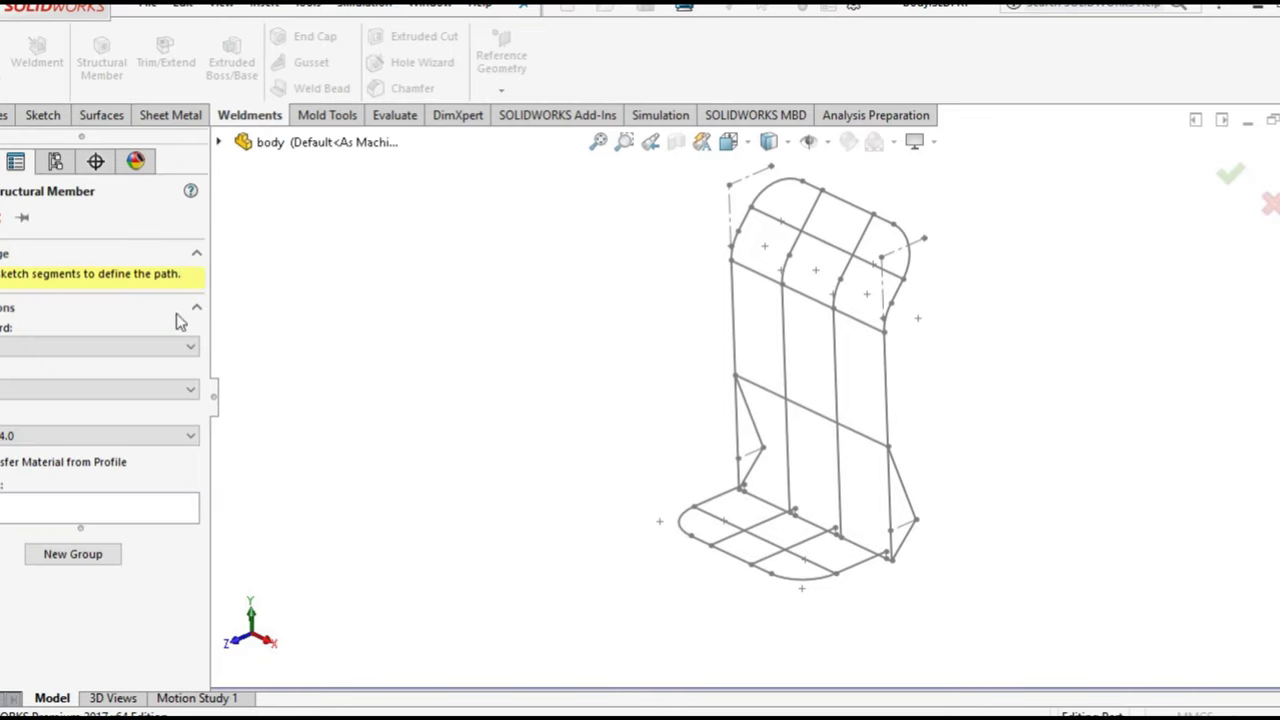
click(89, 347)
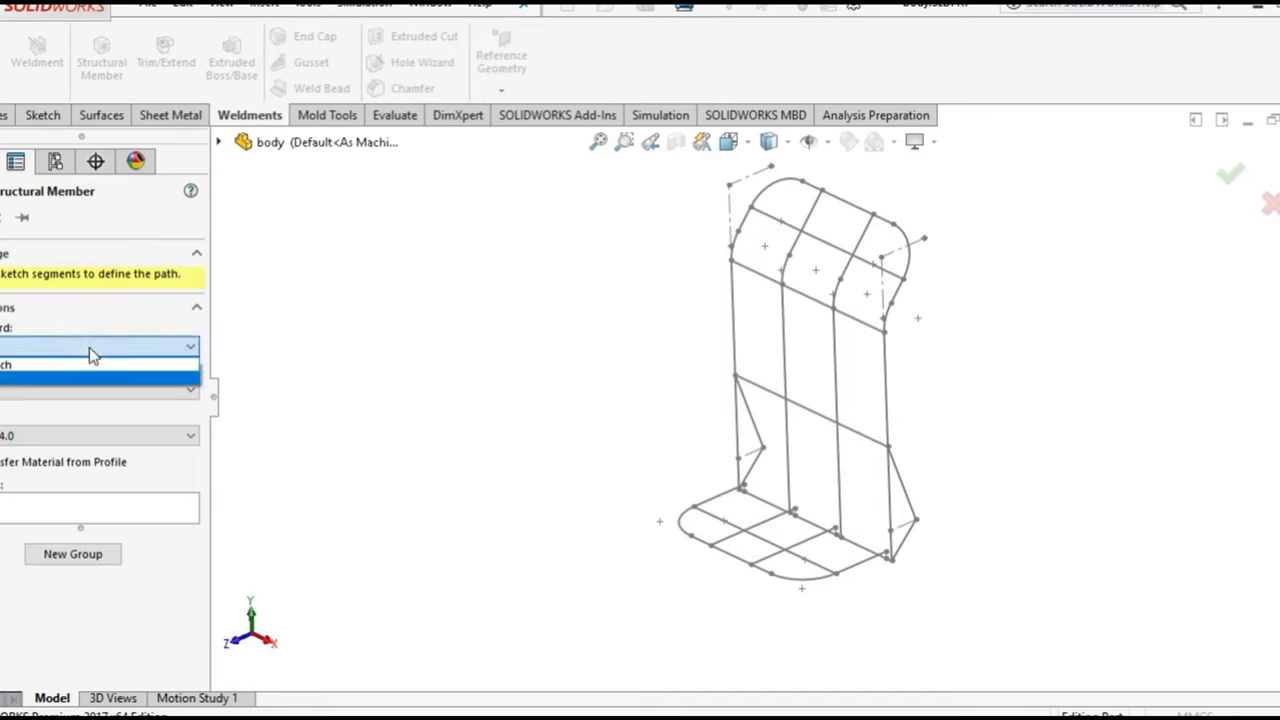
click(89, 347)
click(87, 390)
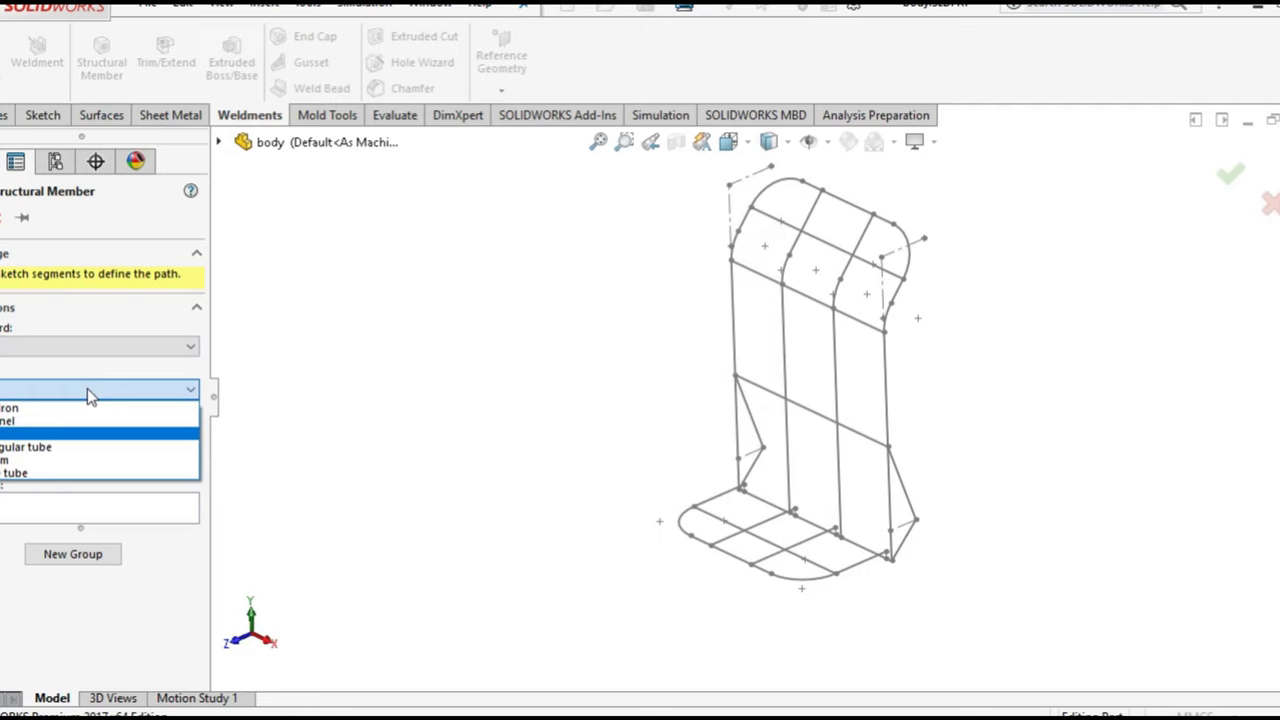
click(82, 433)
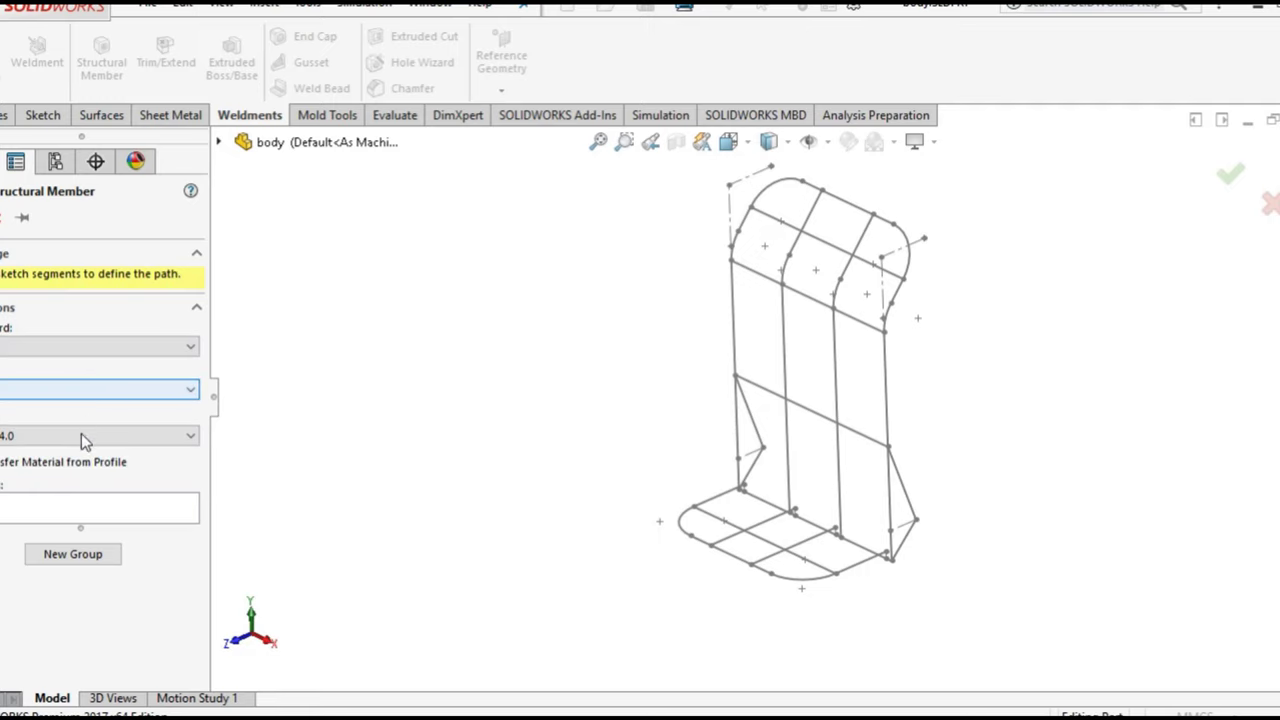
click(109, 515)
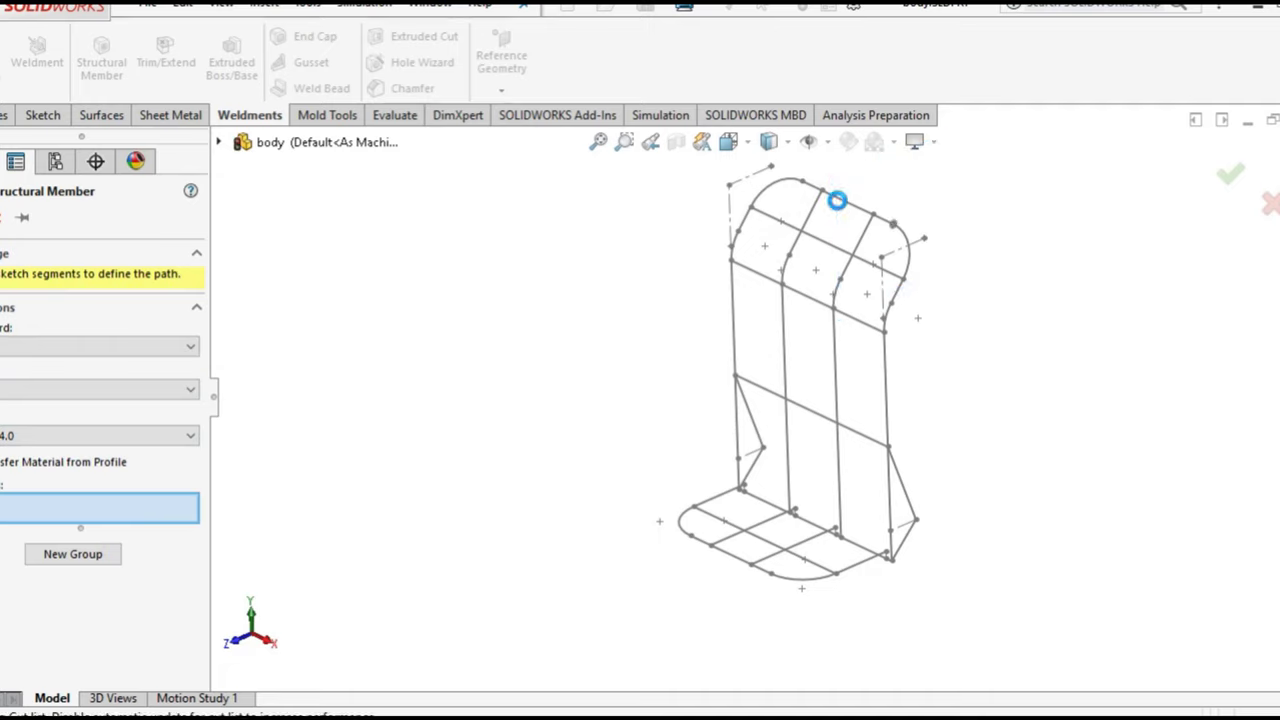
Select the top bar, both top bends, and the left and right uprights as the first path group
click(840, 204)
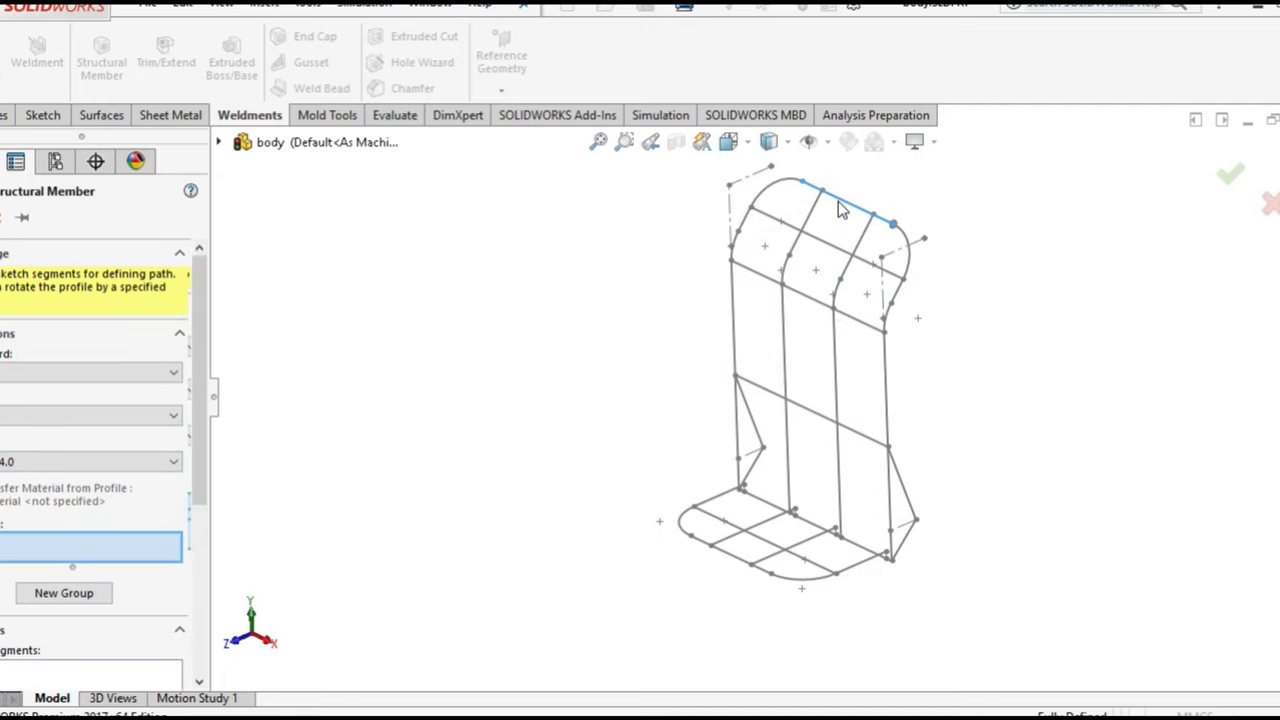
click(840, 205)
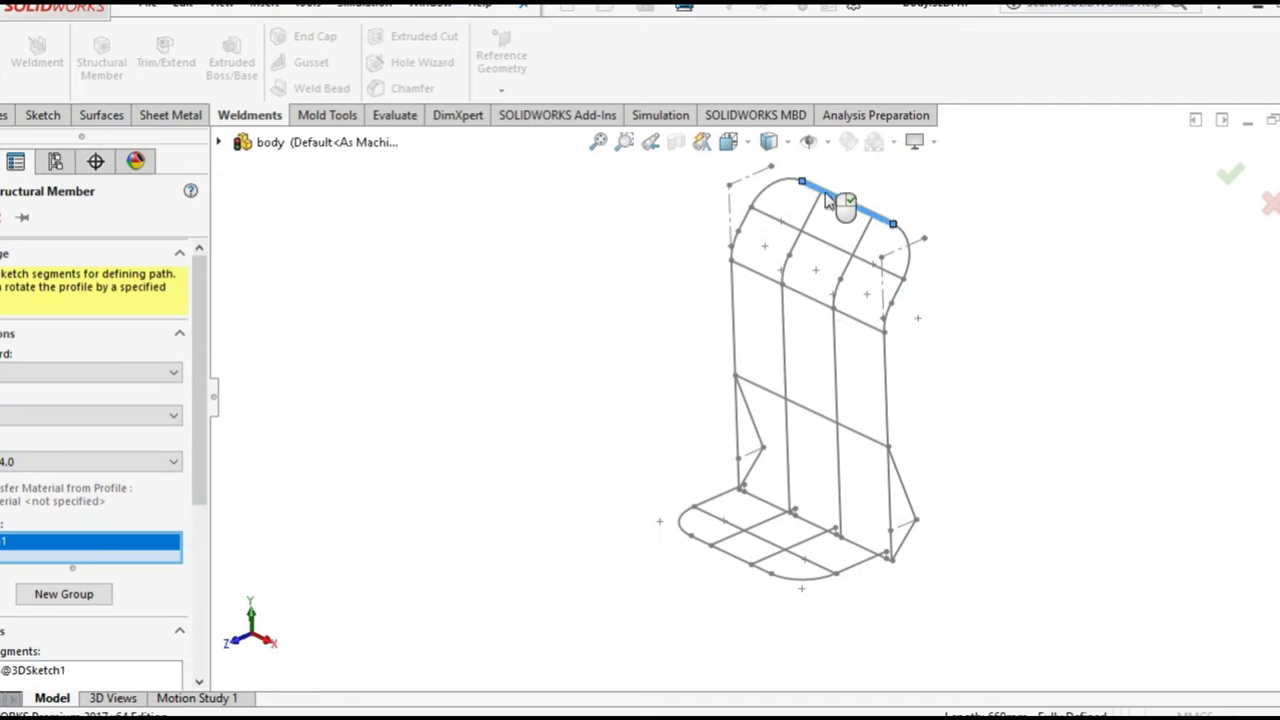
click(775, 183)
scroll(757, 224, down, 2)
scroll(756, 226, down, 2)
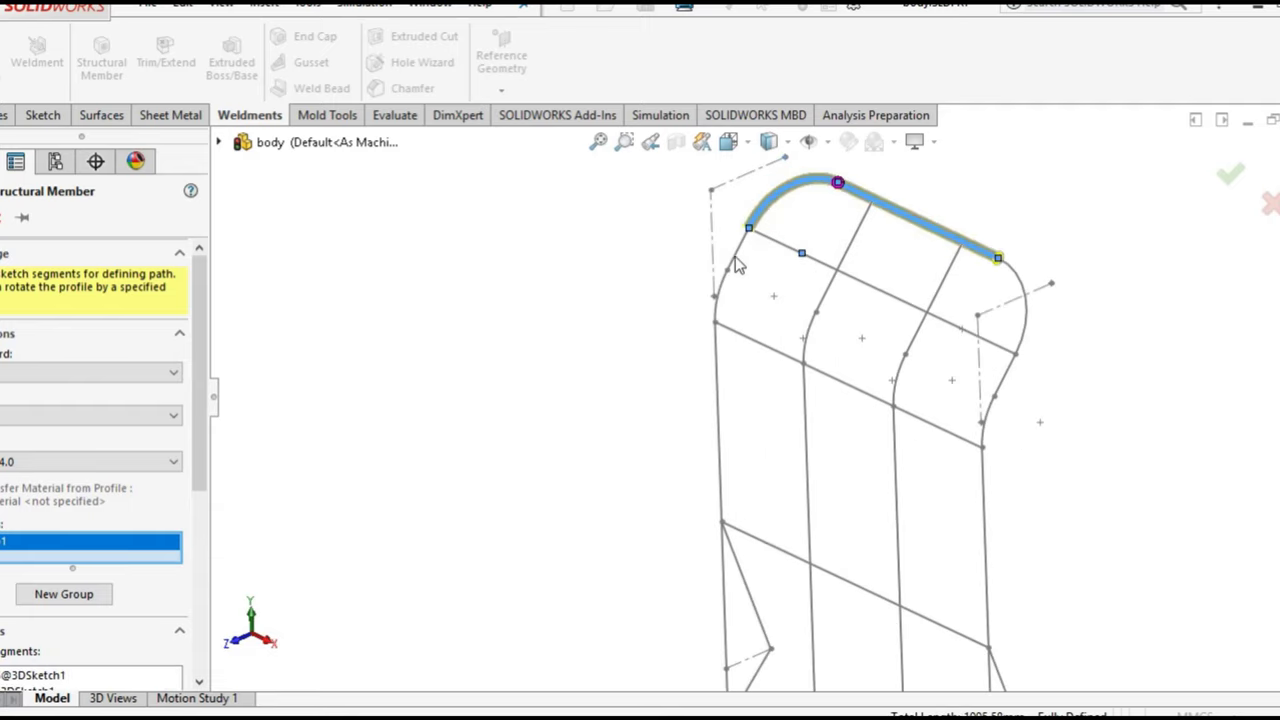
click(733, 258)
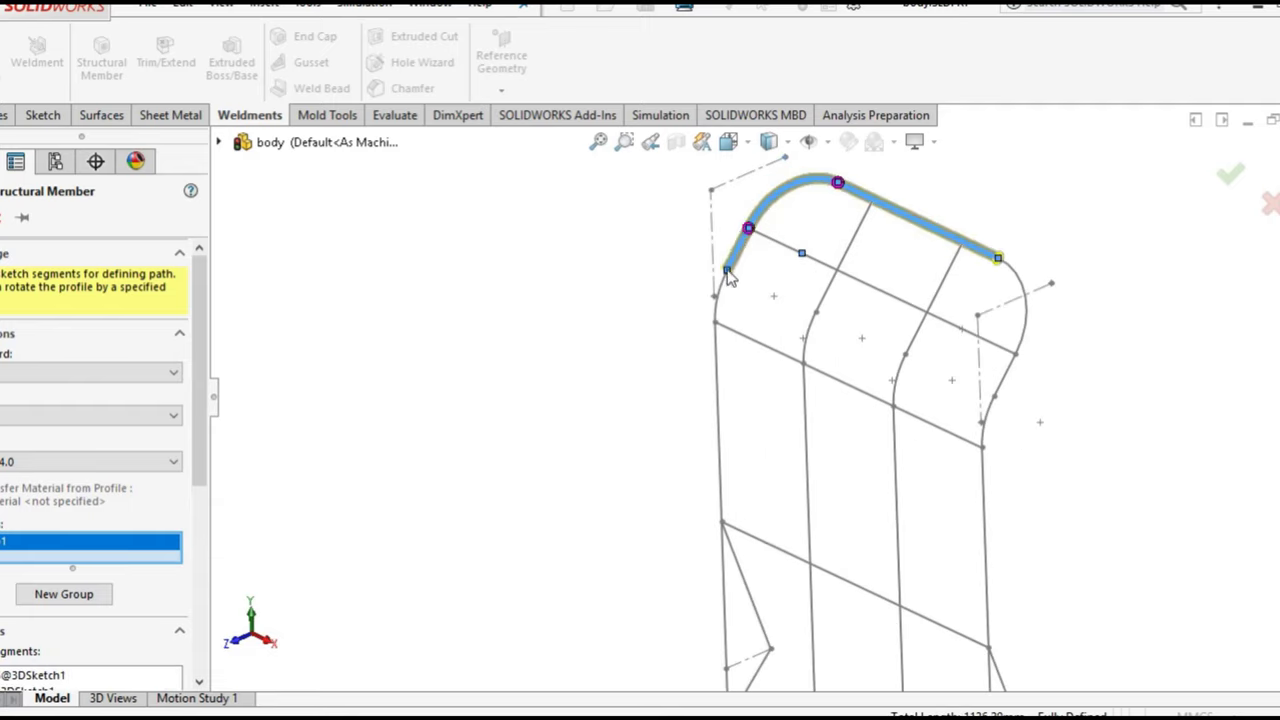
click(720, 379)
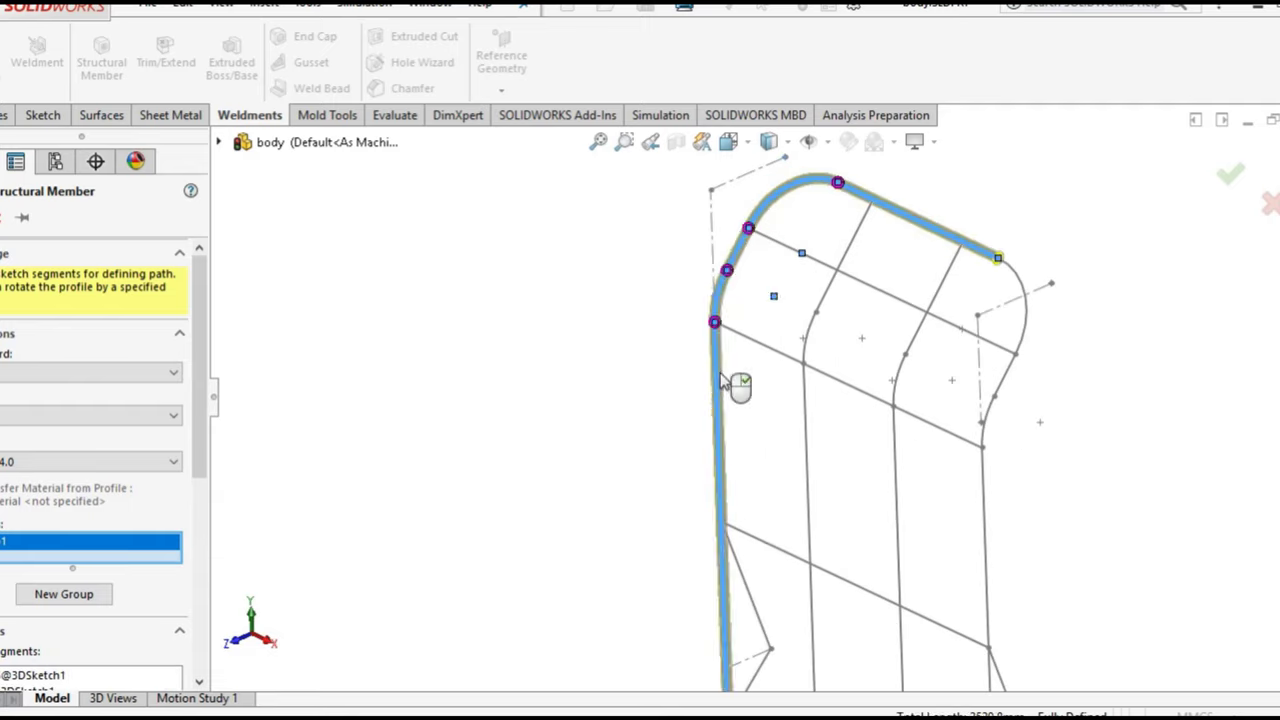
click(1028, 324)
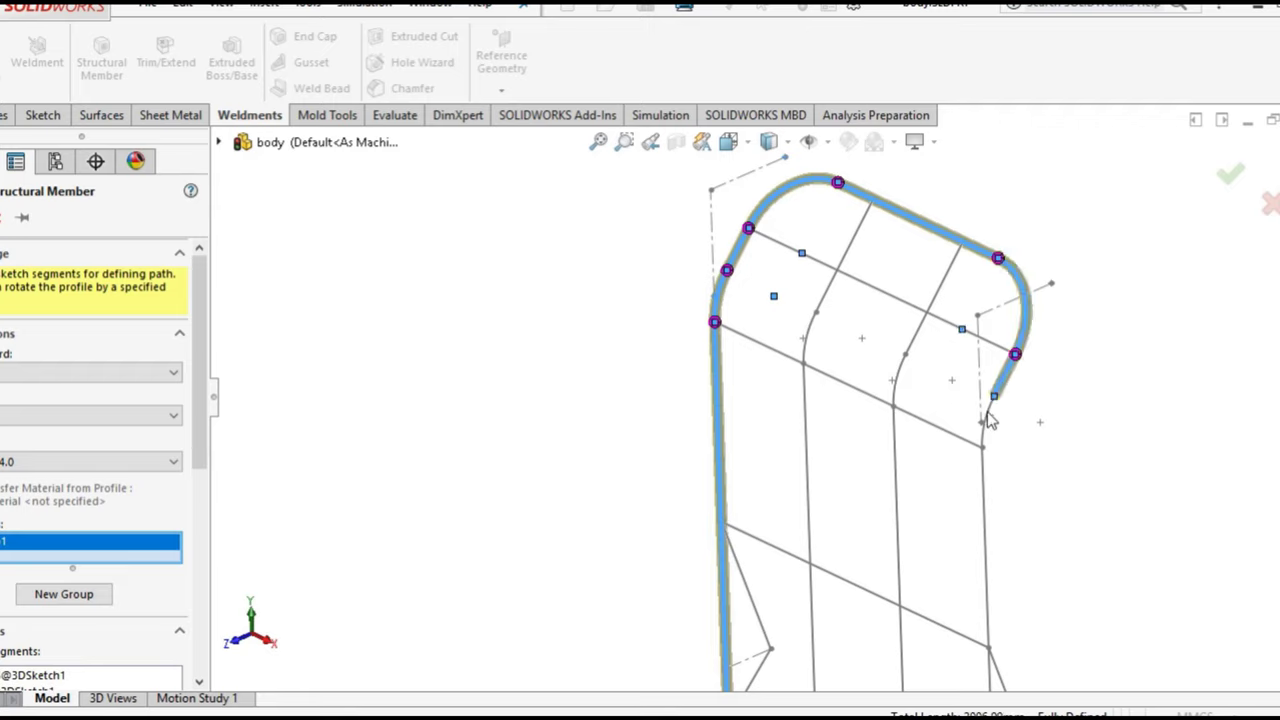
click(988, 512)
key(f)
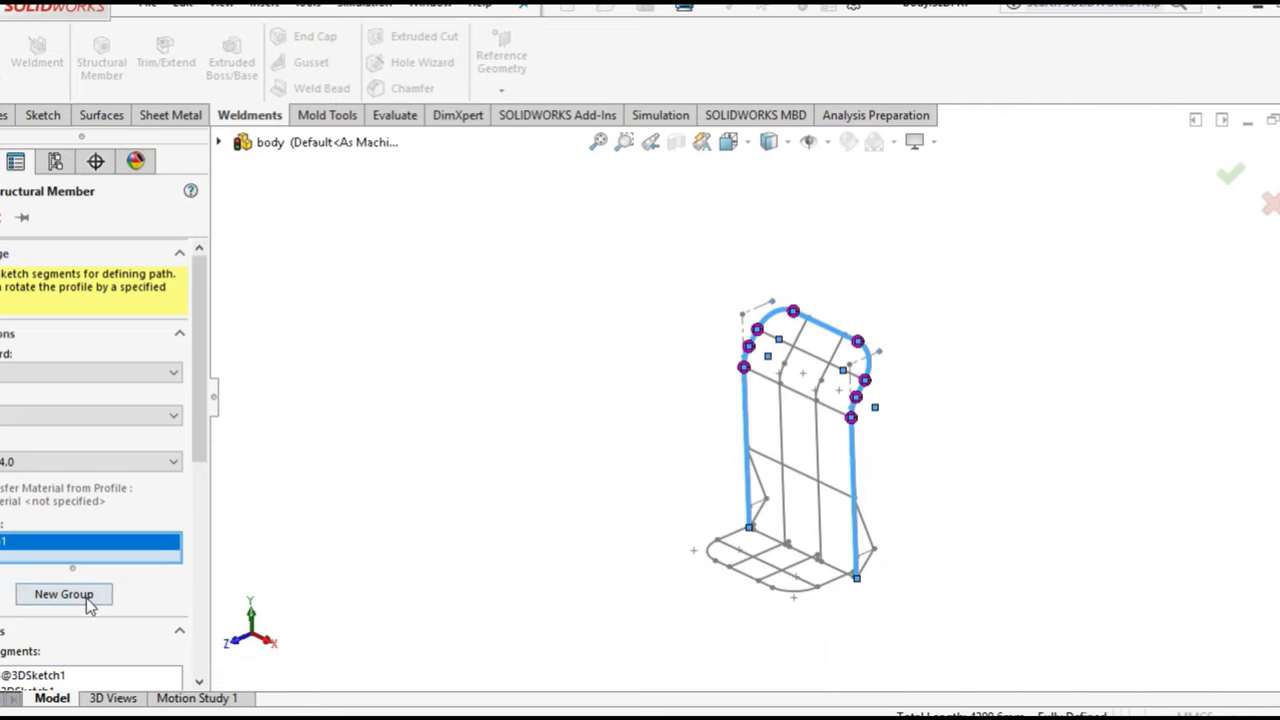
Add separate groups for the inner left and inner right top segments and uprights, plus a fourth segment
click(87, 598)
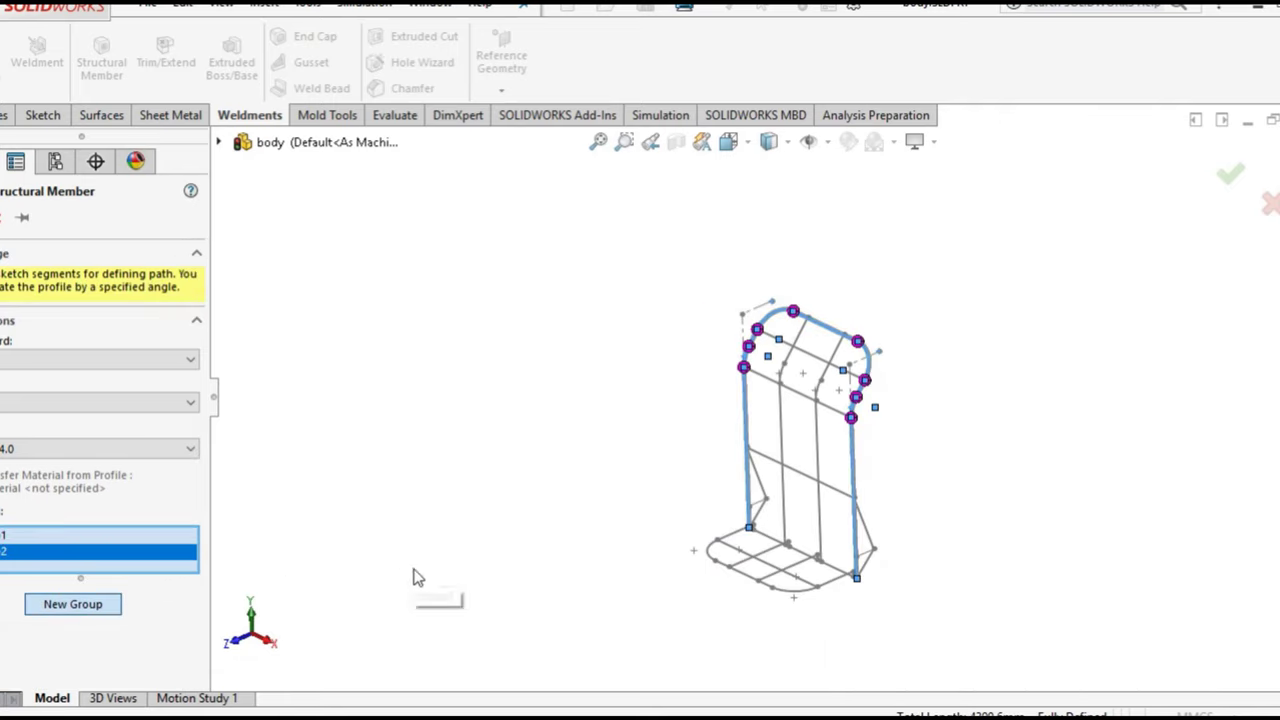
scroll(714, 418, down, 3)
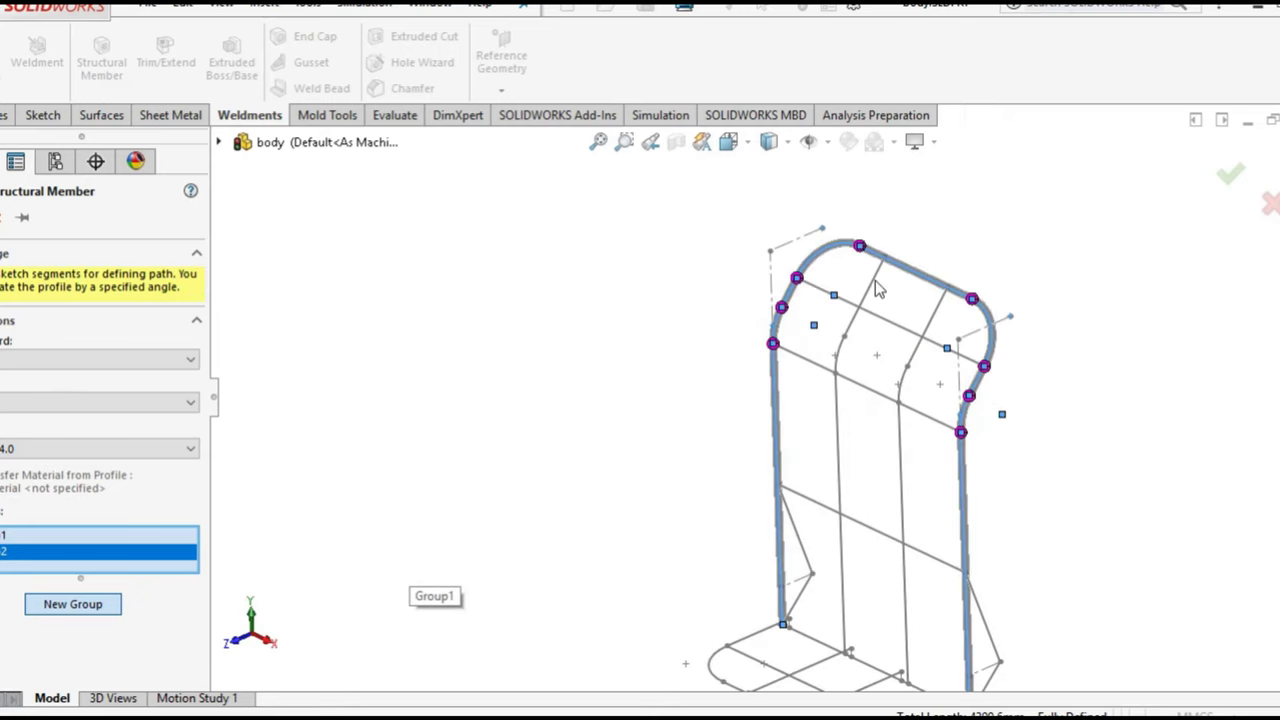
click(858, 322)
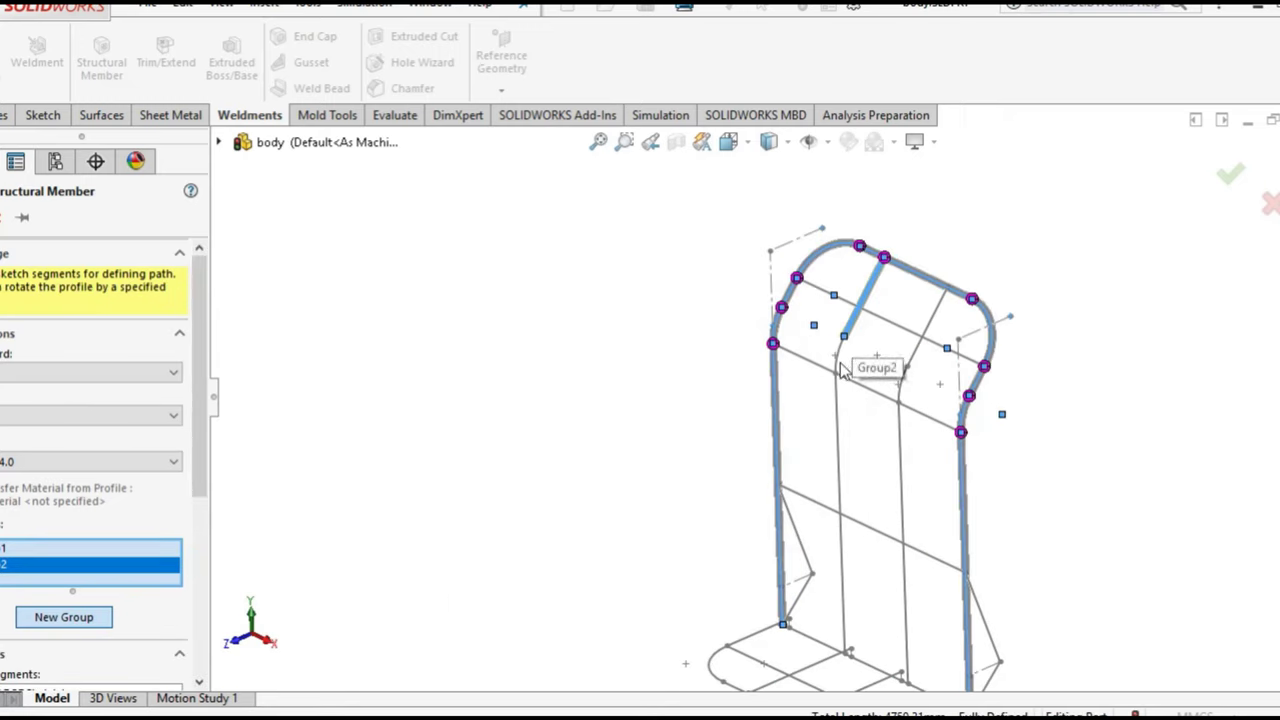
click(839, 420)
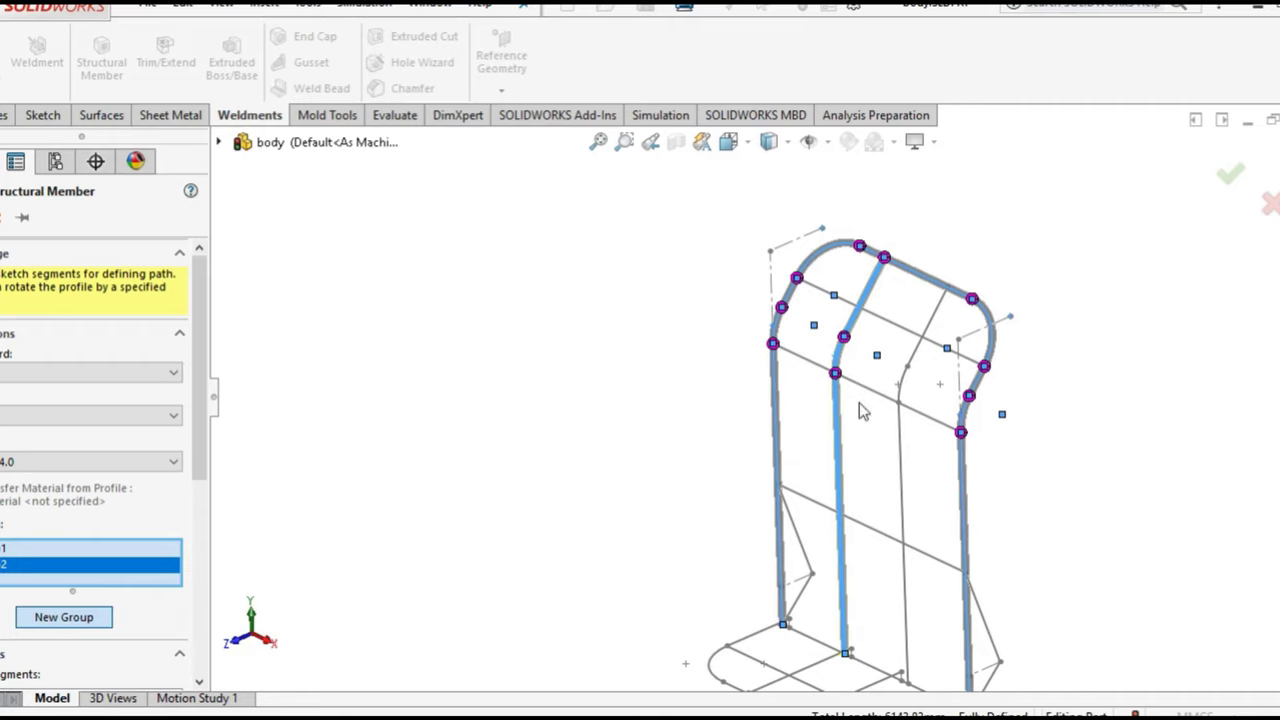
click(75, 620)
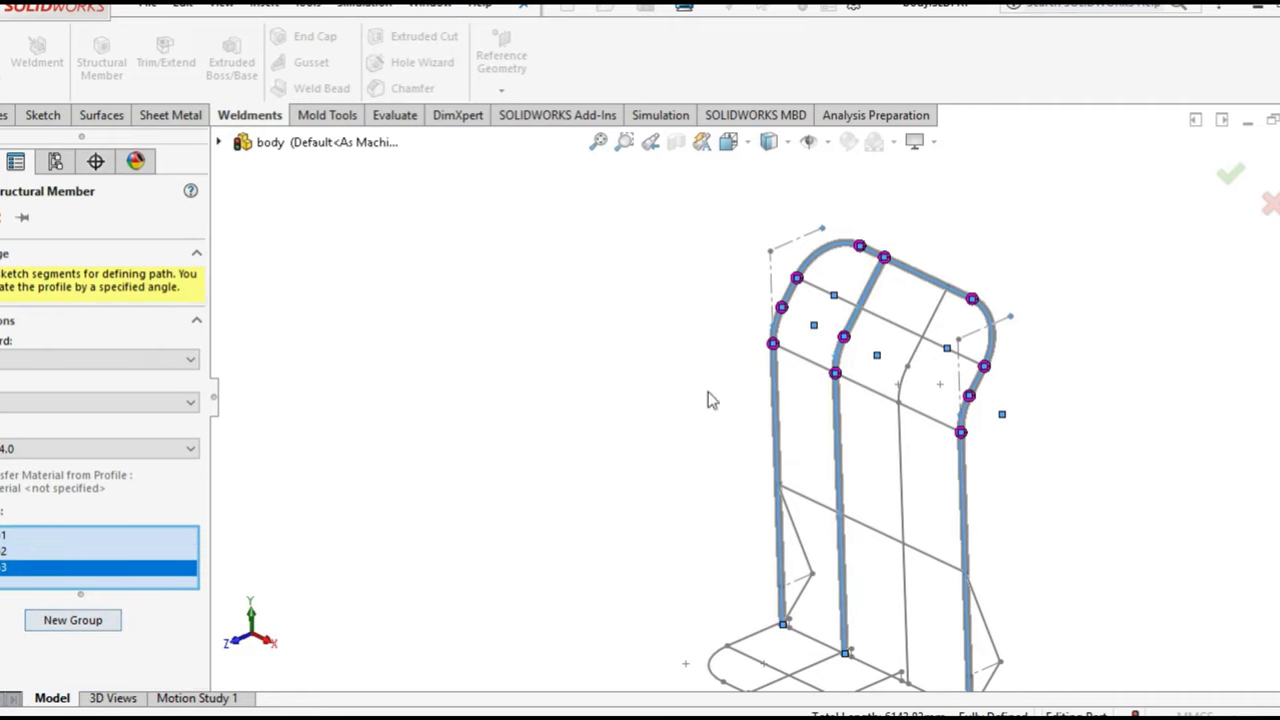
click(932, 330)
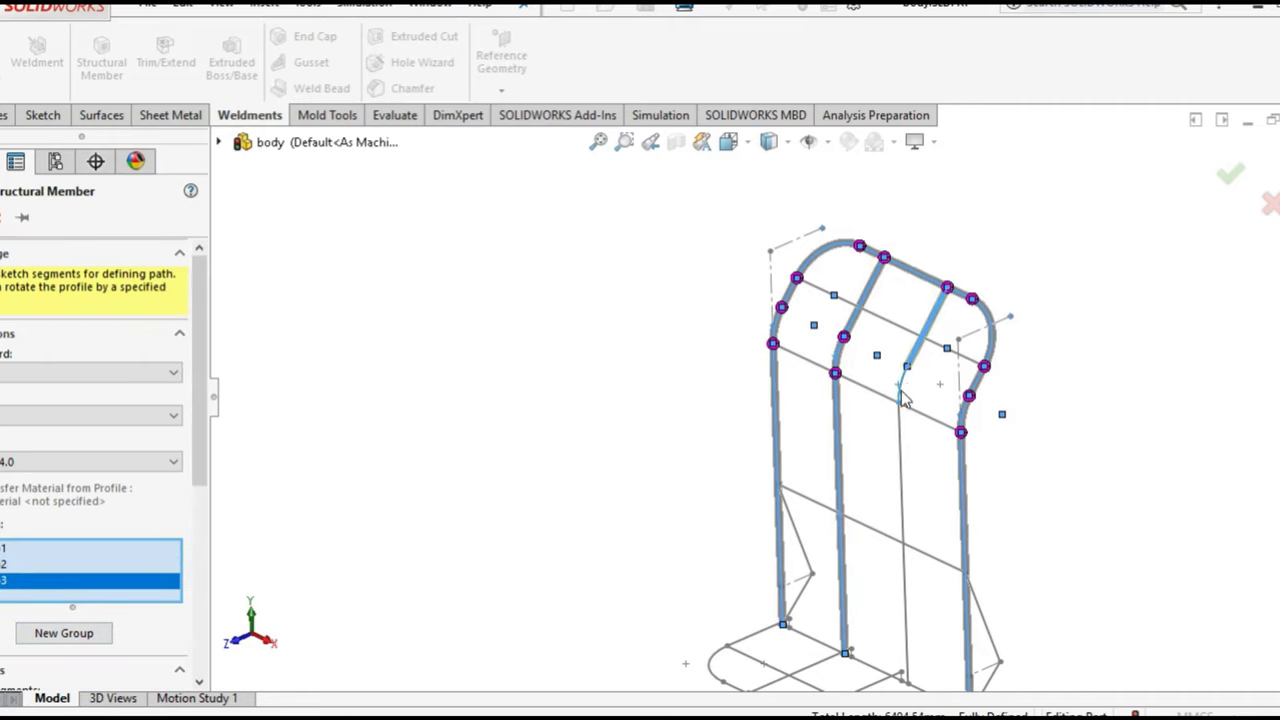
click(901, 455)
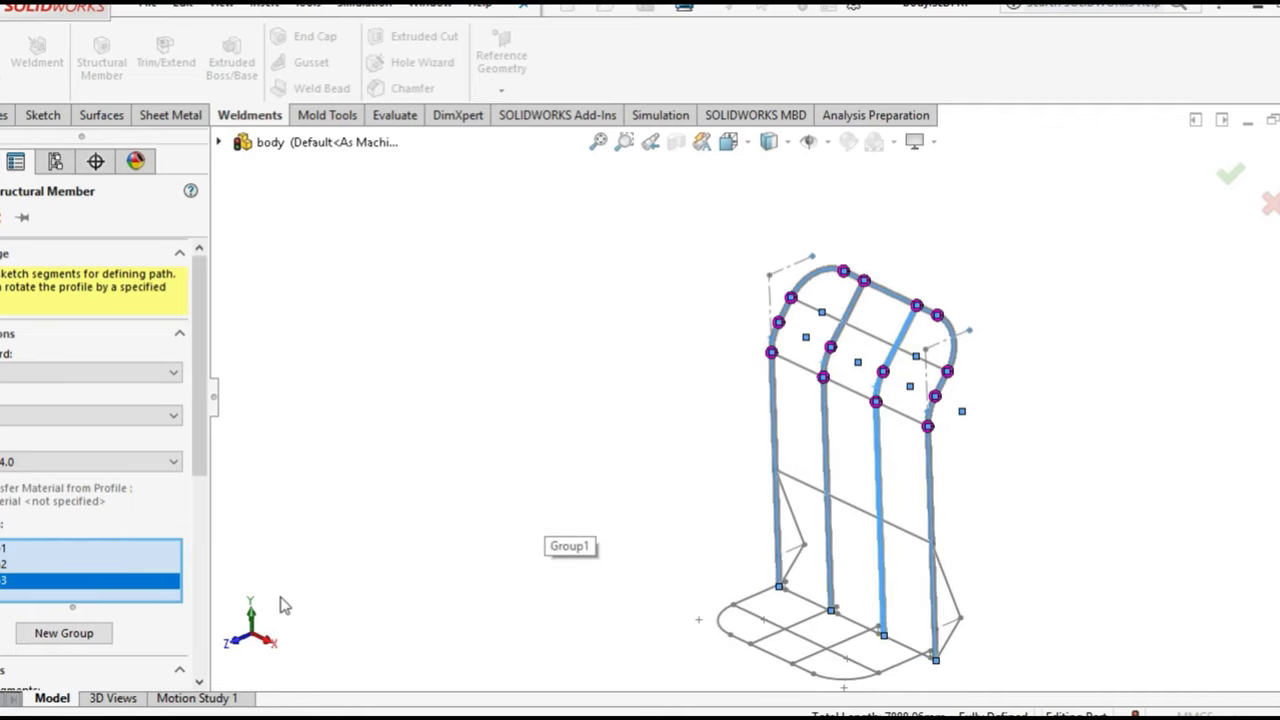
click(86, 640)
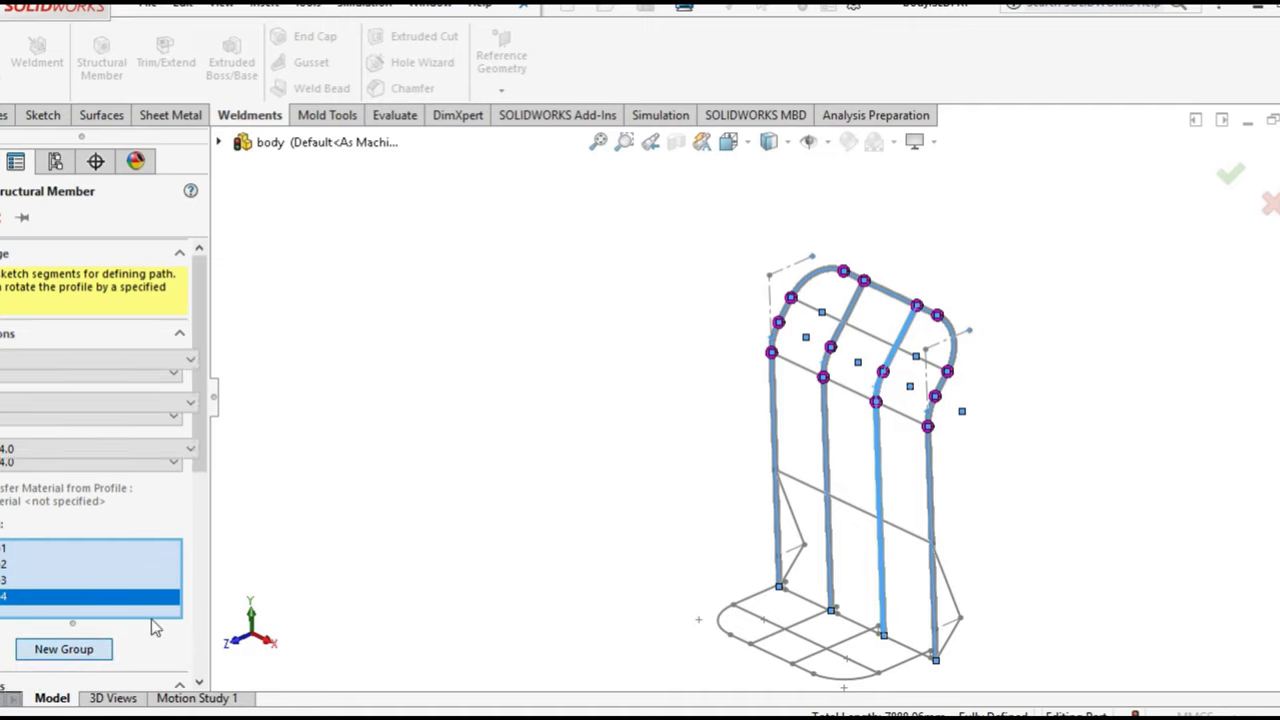
click(868, 340)
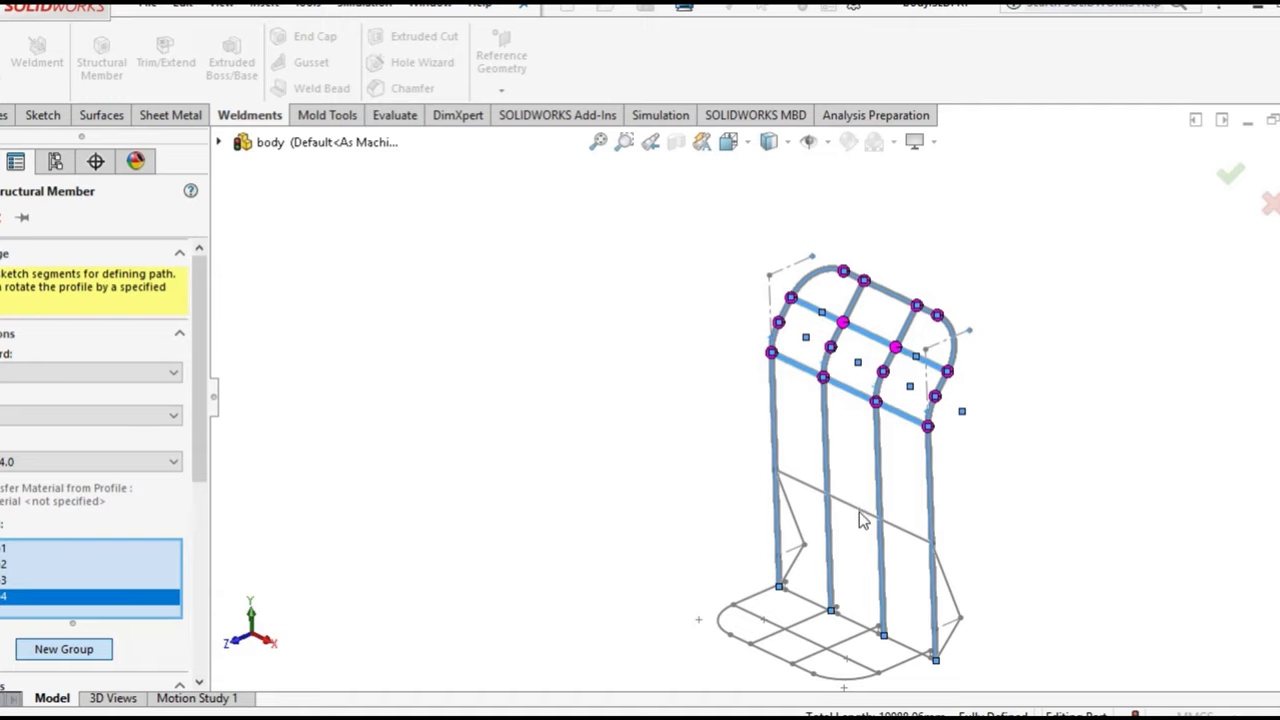
scroll(850, 622, down, 2)
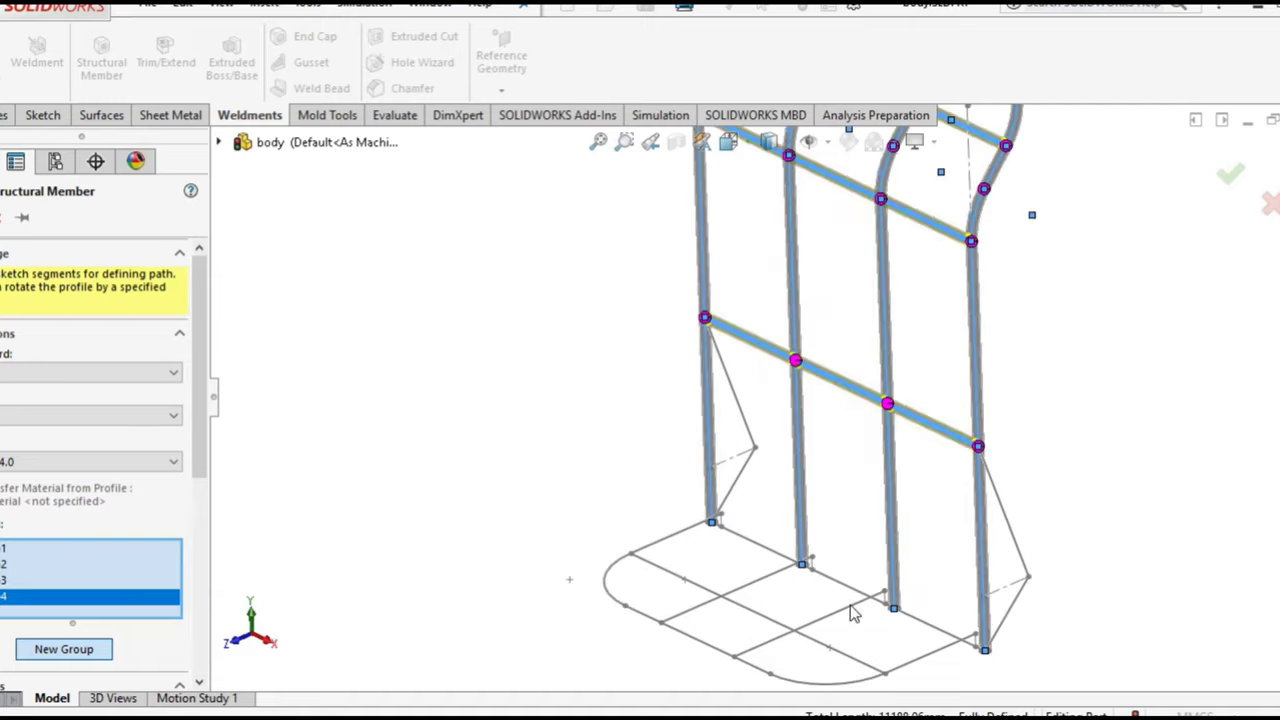
scroll(845, 592, down, 3)
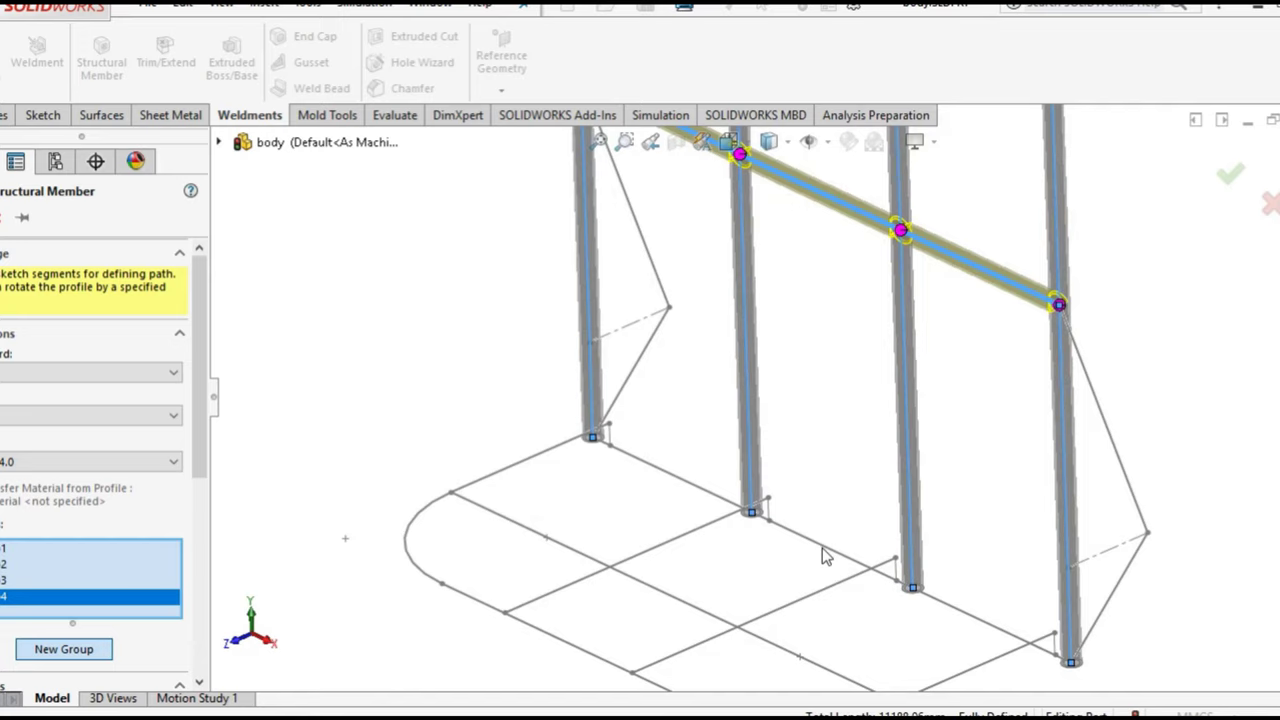
scroll(725, 490, up, 3)
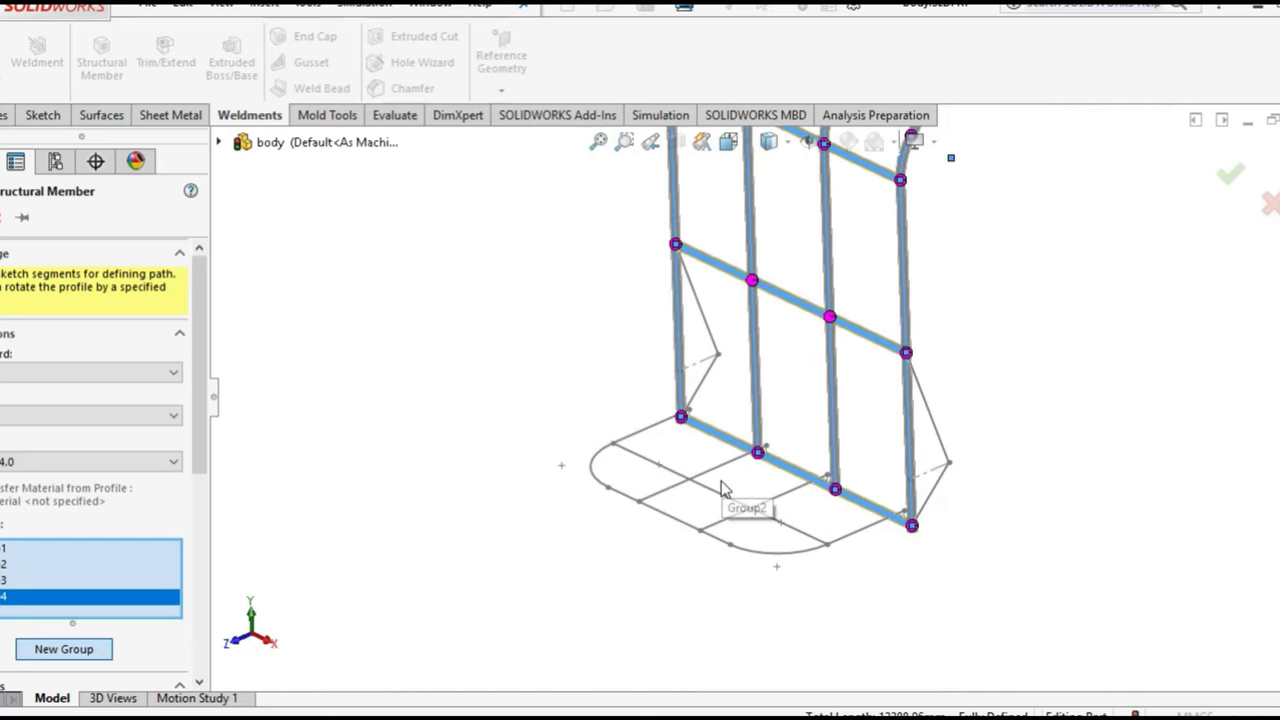
scroll(745, 505, up, 2)
Add a new group with the upper and lower right brace segments
click(93, 651)
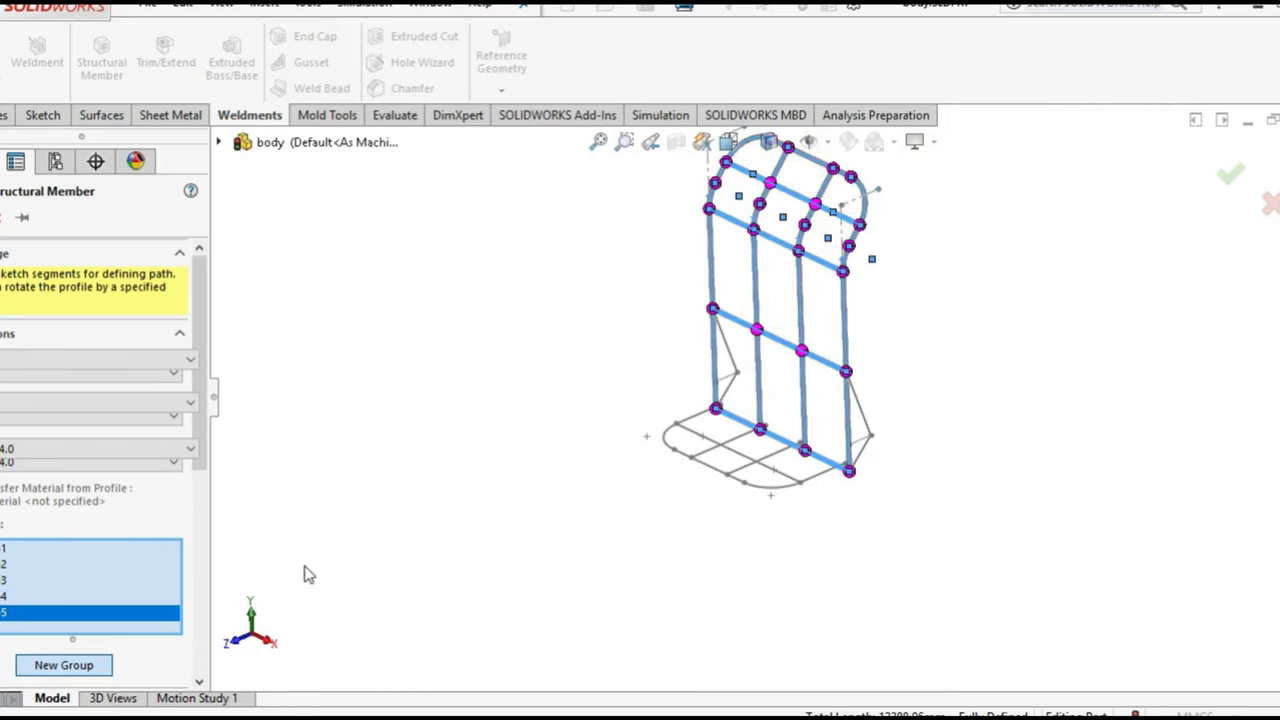
scroll(980, 290, down, 3)
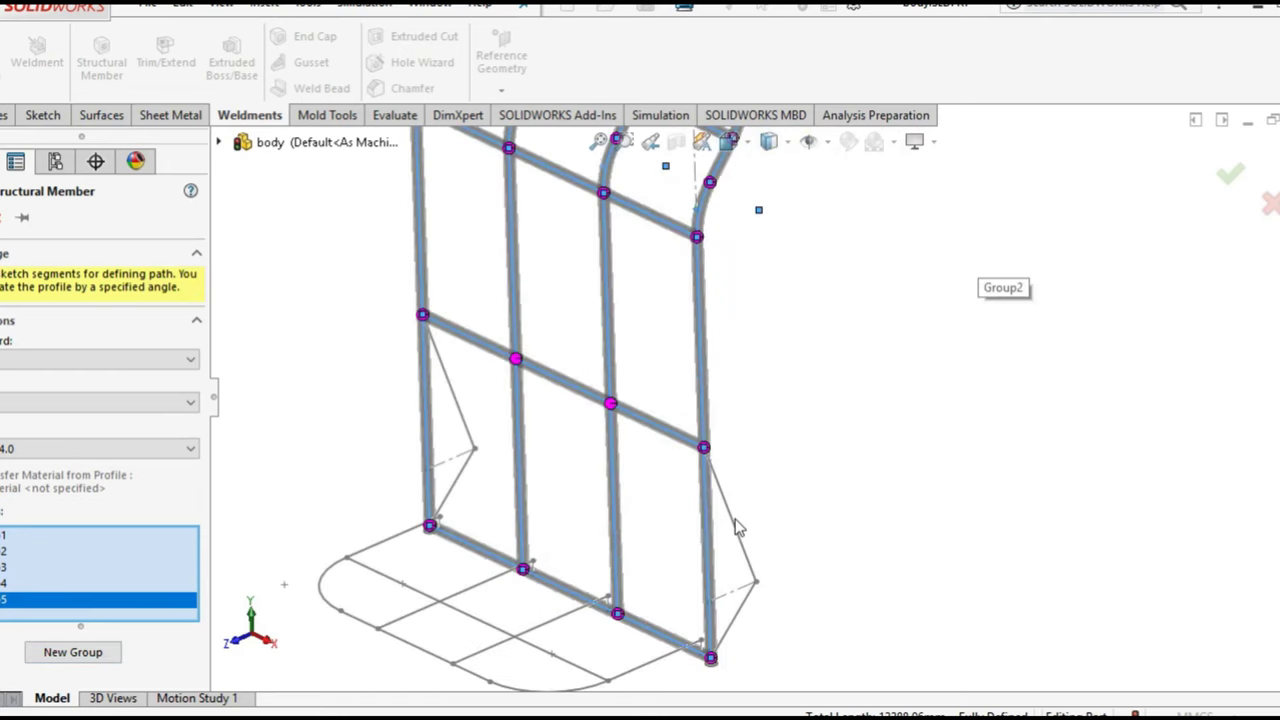
click(757, 578)
scroll(774, 610, down, 3)
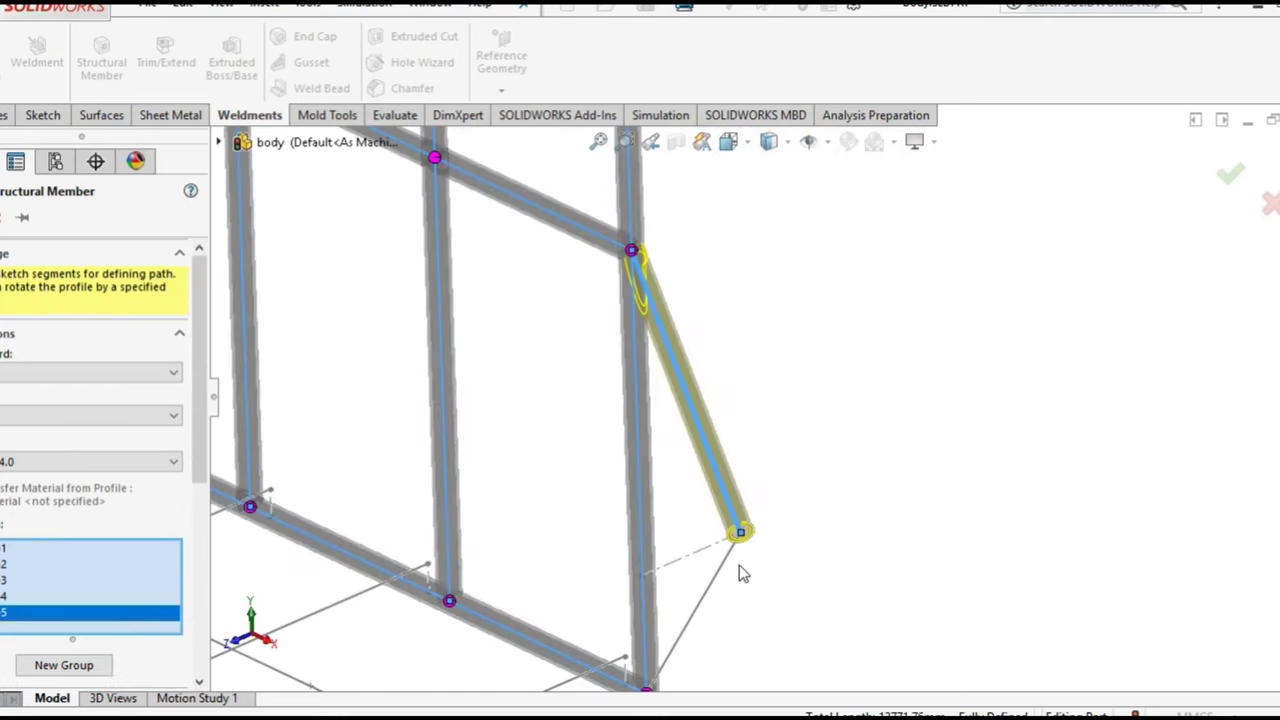
click(722, 572)
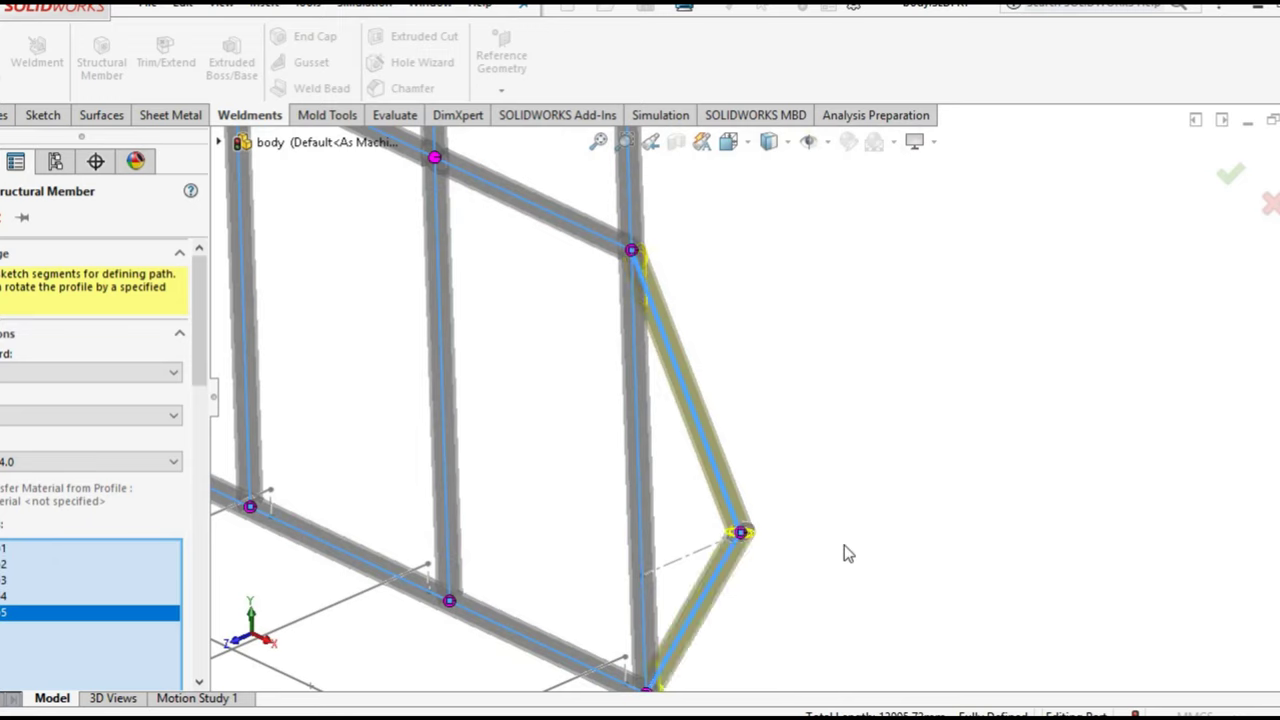
scroll(844, 545, up, 2)
scroll(834, 545, up, 2)
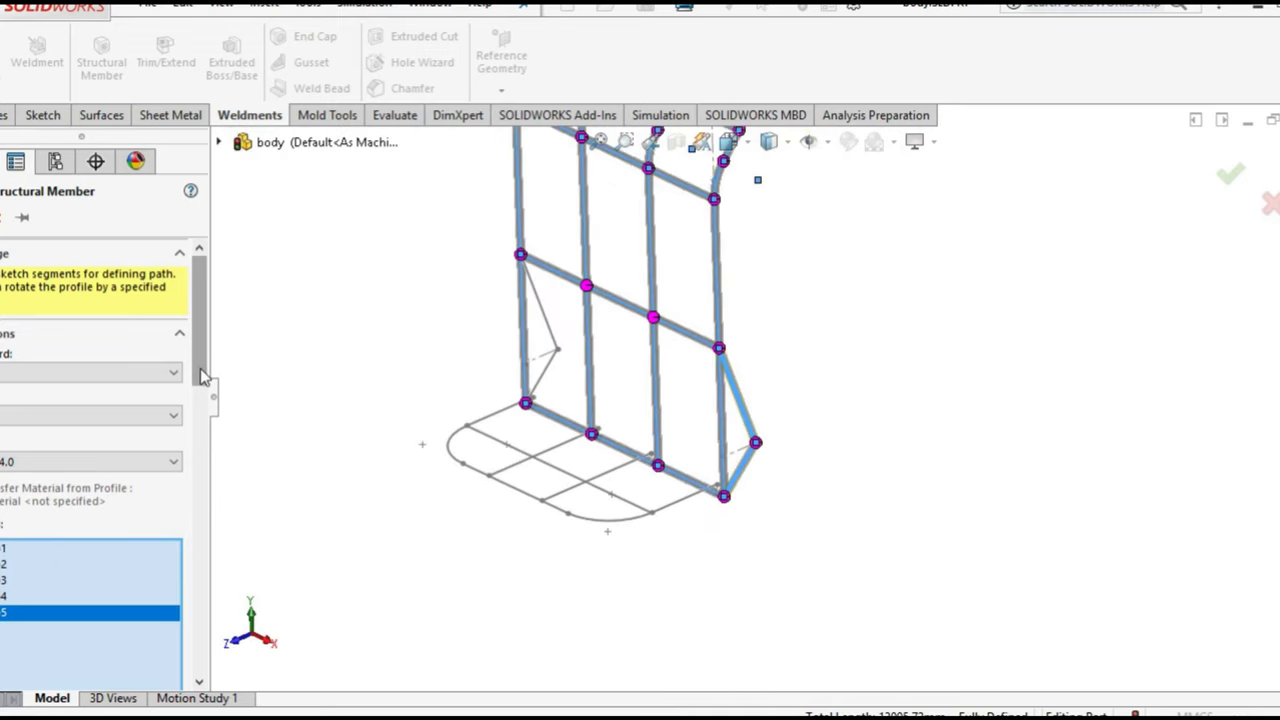
drag(200, 368, 221, 484)
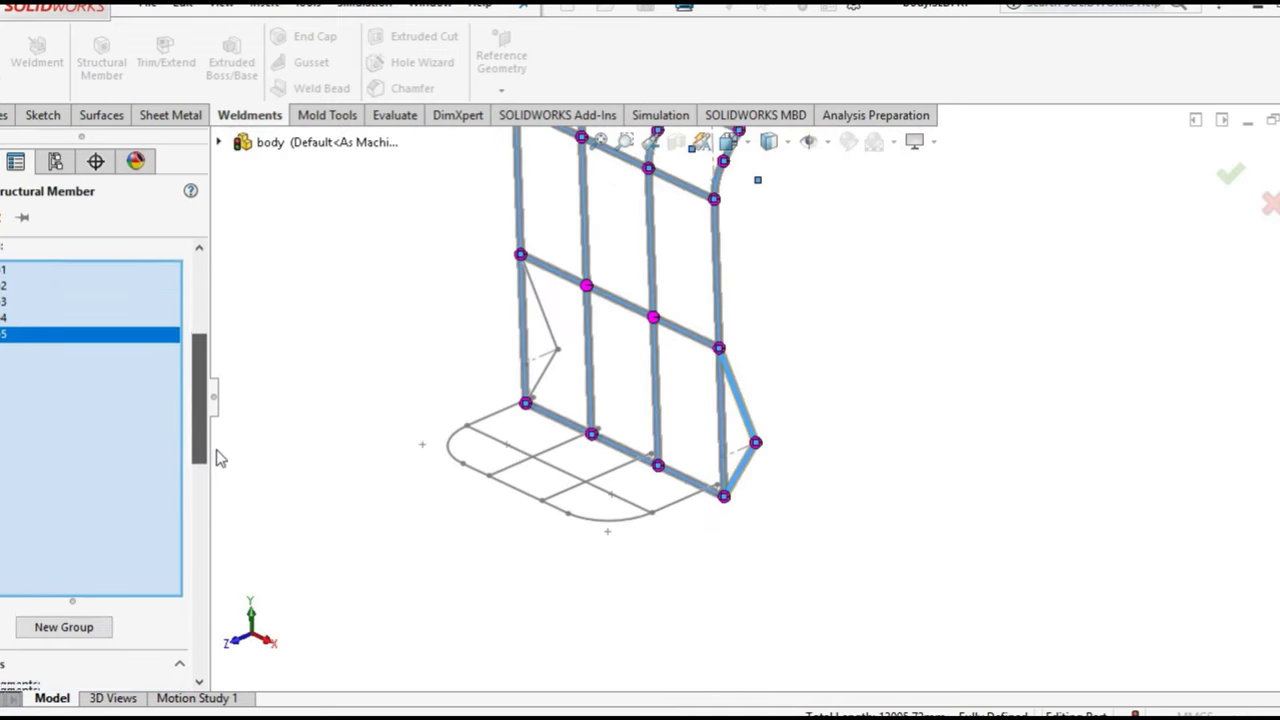
Add a final group with the upper and lower left brace segments
click(100, 571)
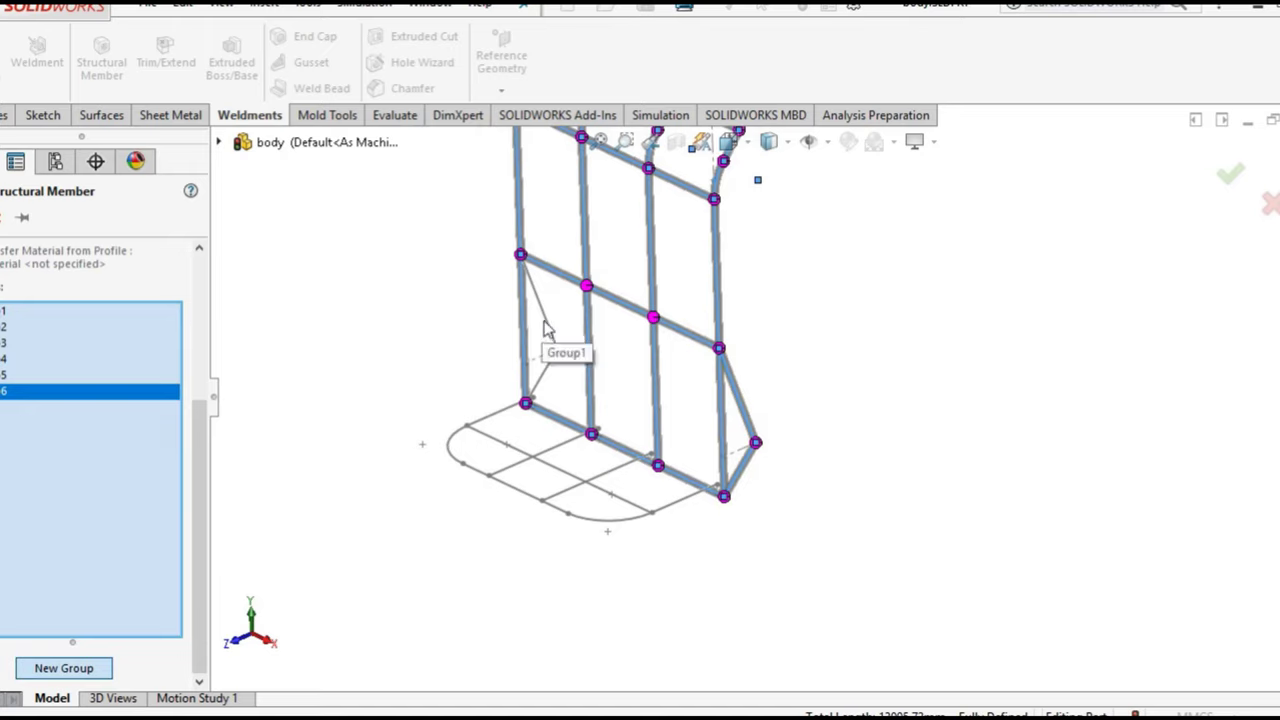
click(549, 362)
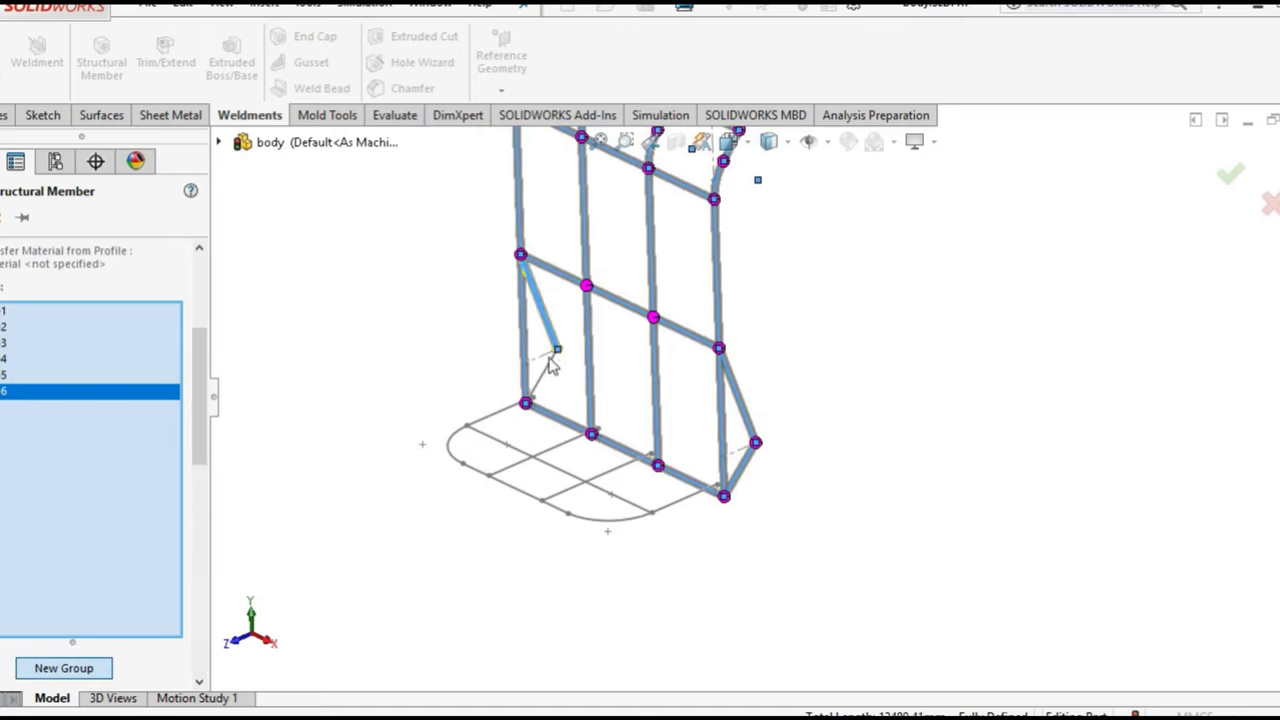
scroll(552, 366, down, 2)
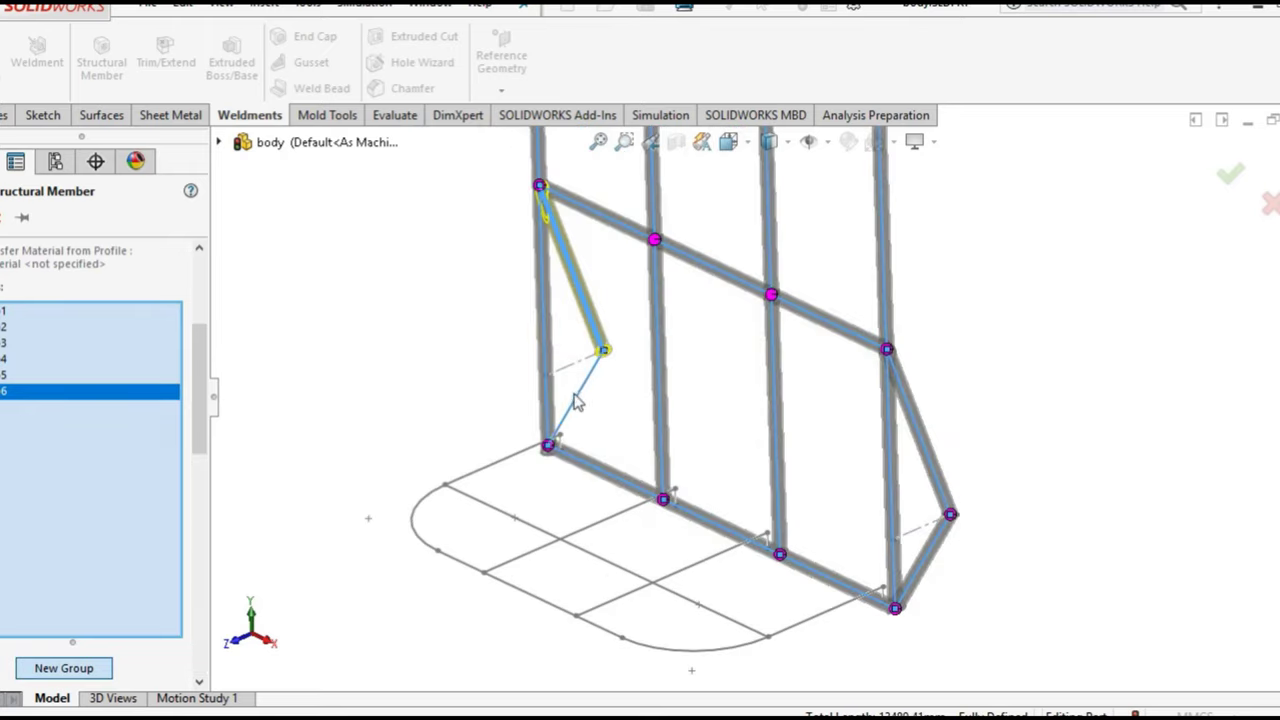
click(576, 402)
scroll(199, 438, up, 3)
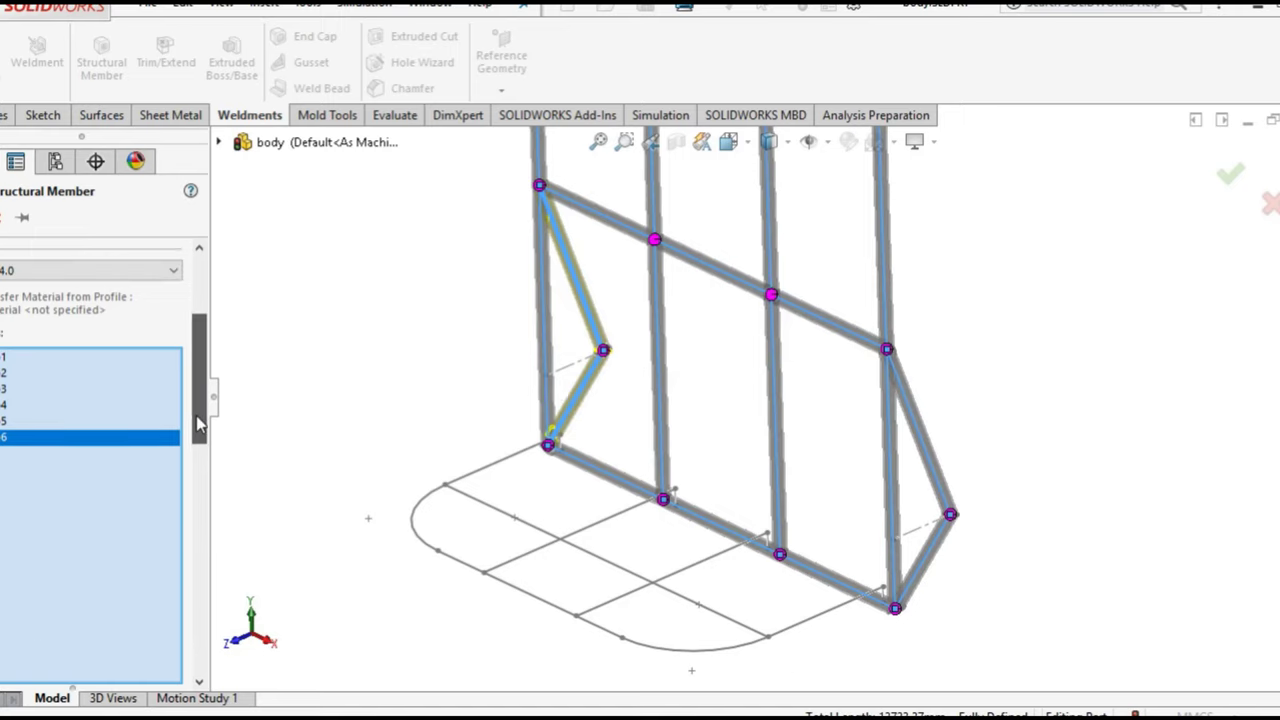
scroll(199, 436, up, 2)
scroll(440, 360, up, 2)
scroll(505, 380, up, 2)
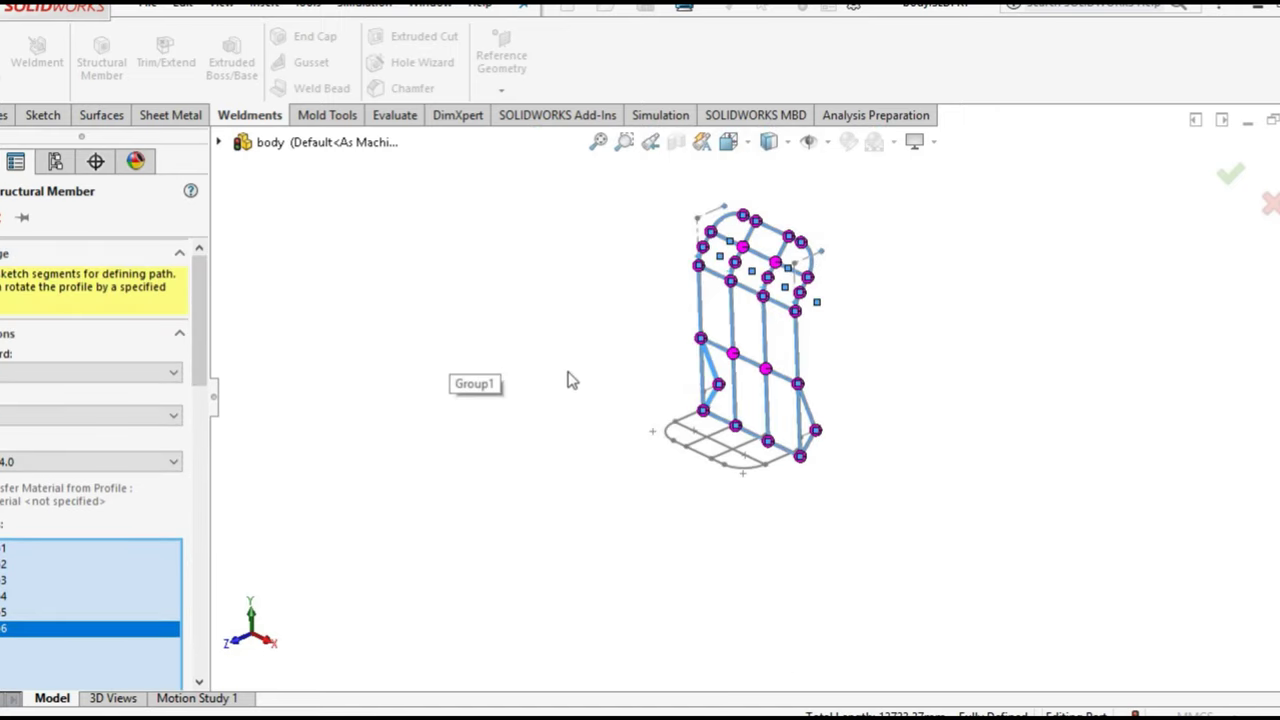
middle_drag(566, 377, 770, 312)
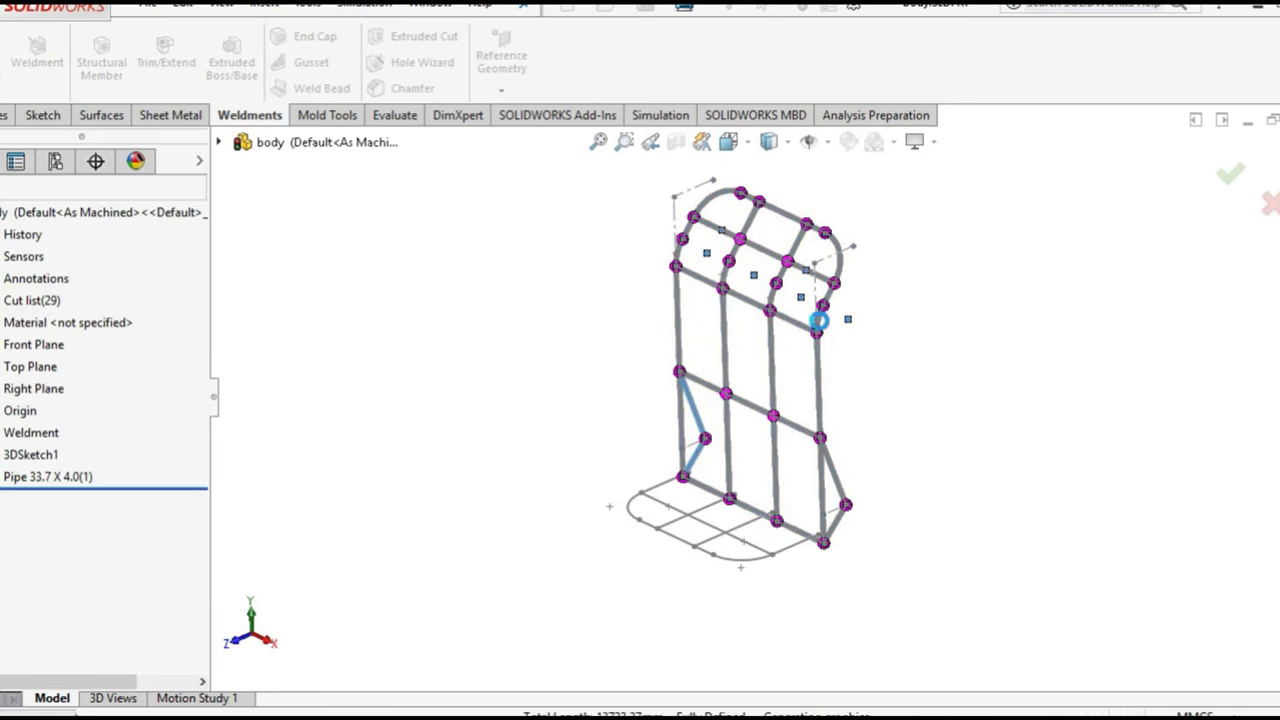
scroll(875, 449, down, 3)
mouse_move(875, 450)
middle_down()
mouse_move(829, 468)
mouse_move(797, 460)
middle_up()
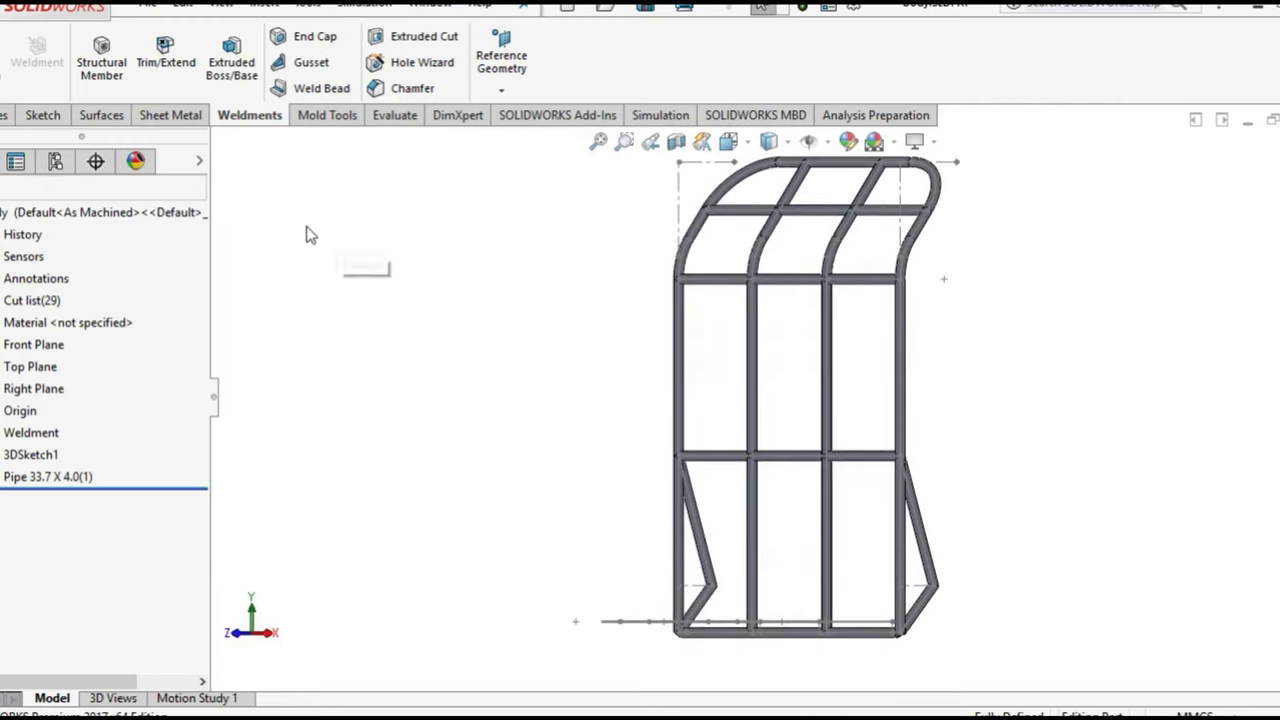
Start a new pipe Structural Member following the base loop's corner segment, arcs and front edge
click(102, 68)
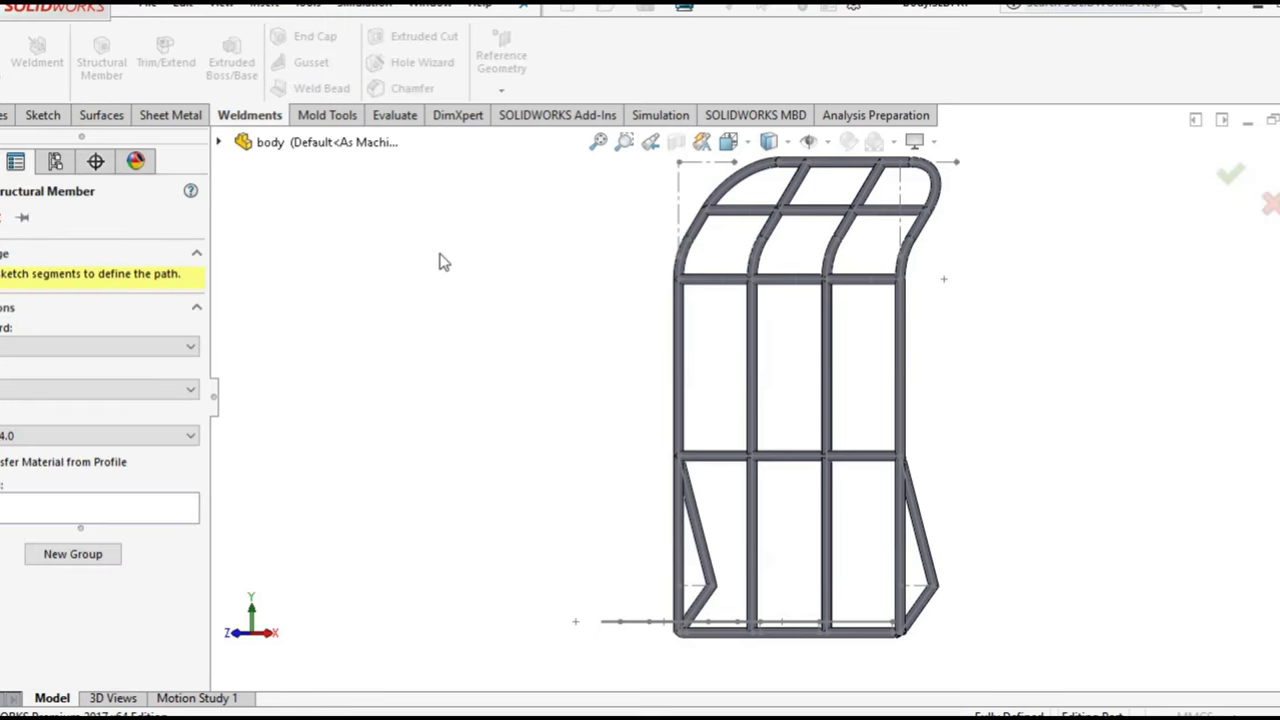
key(ctrl+7)
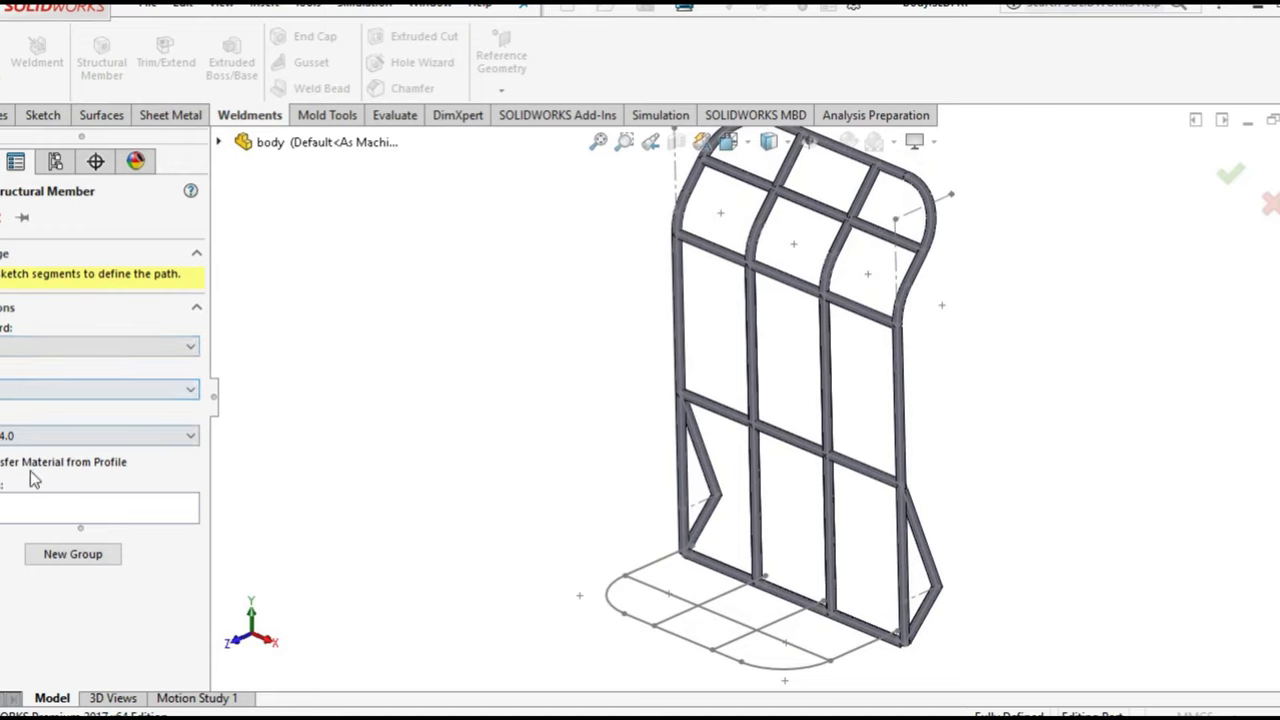
click(107, 515)
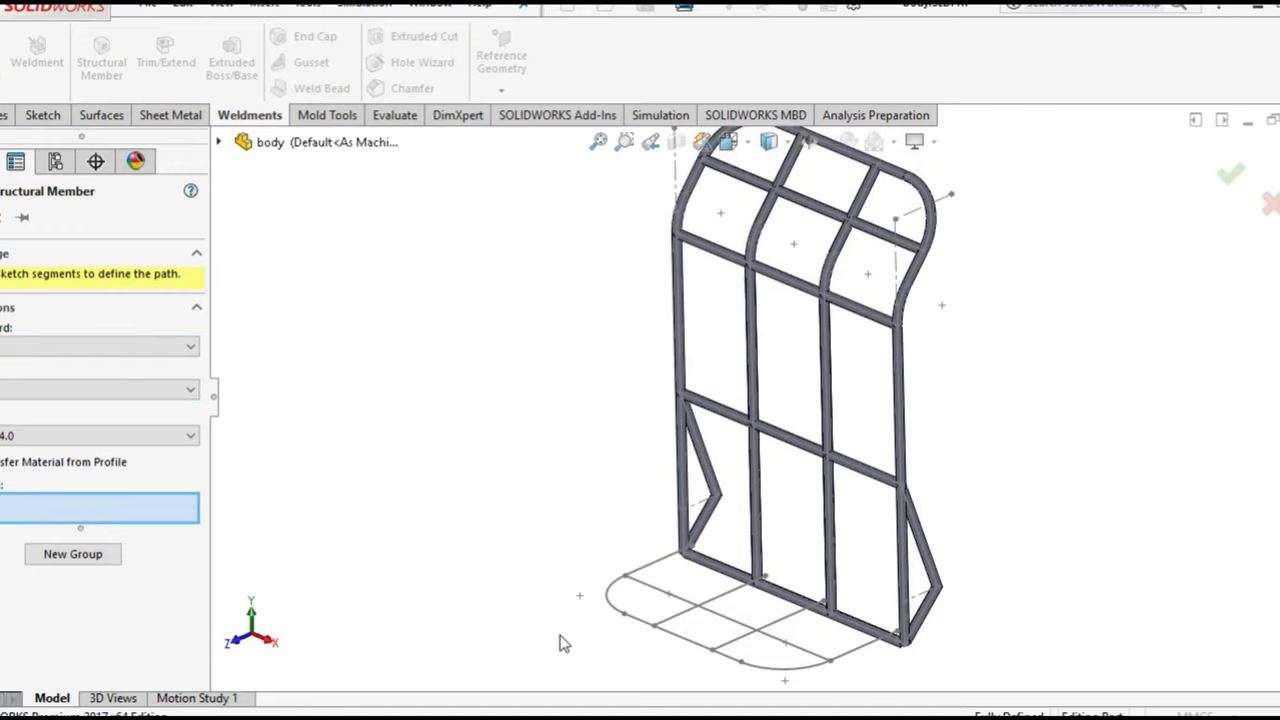
scroll(563, 643, up, 2)
scroll(625, 500, down, 1)
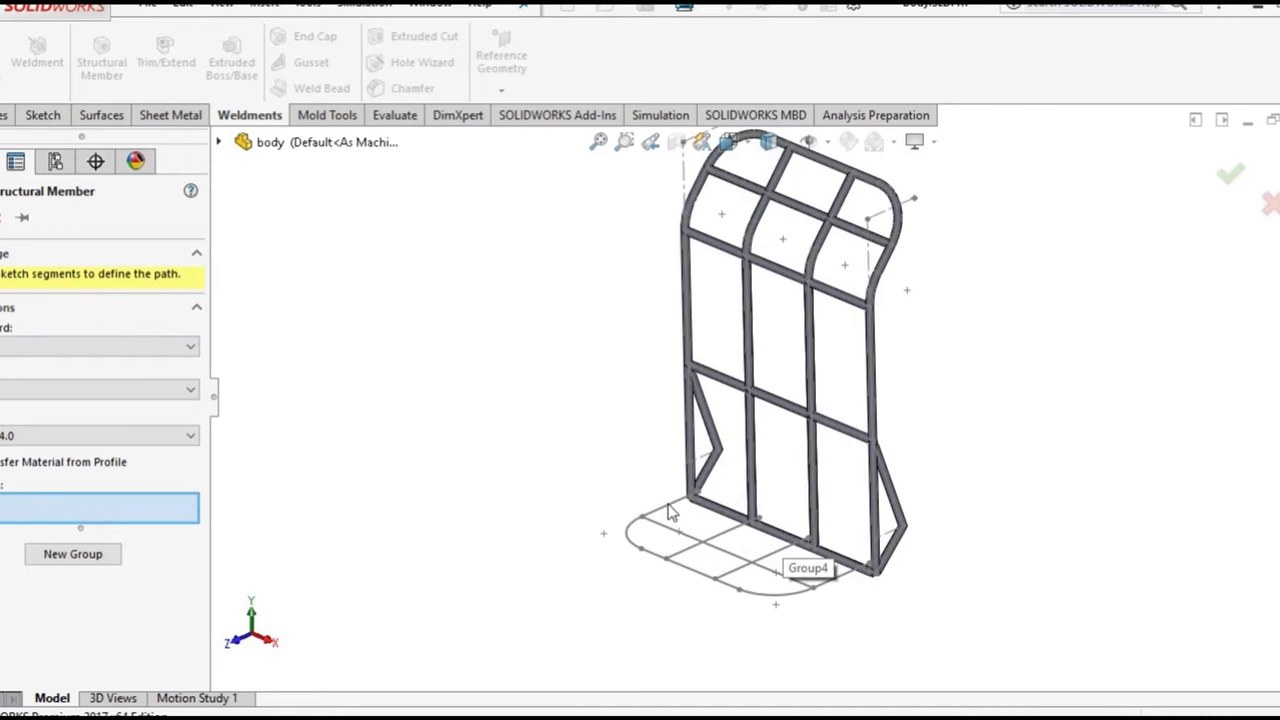
click(667, 503)
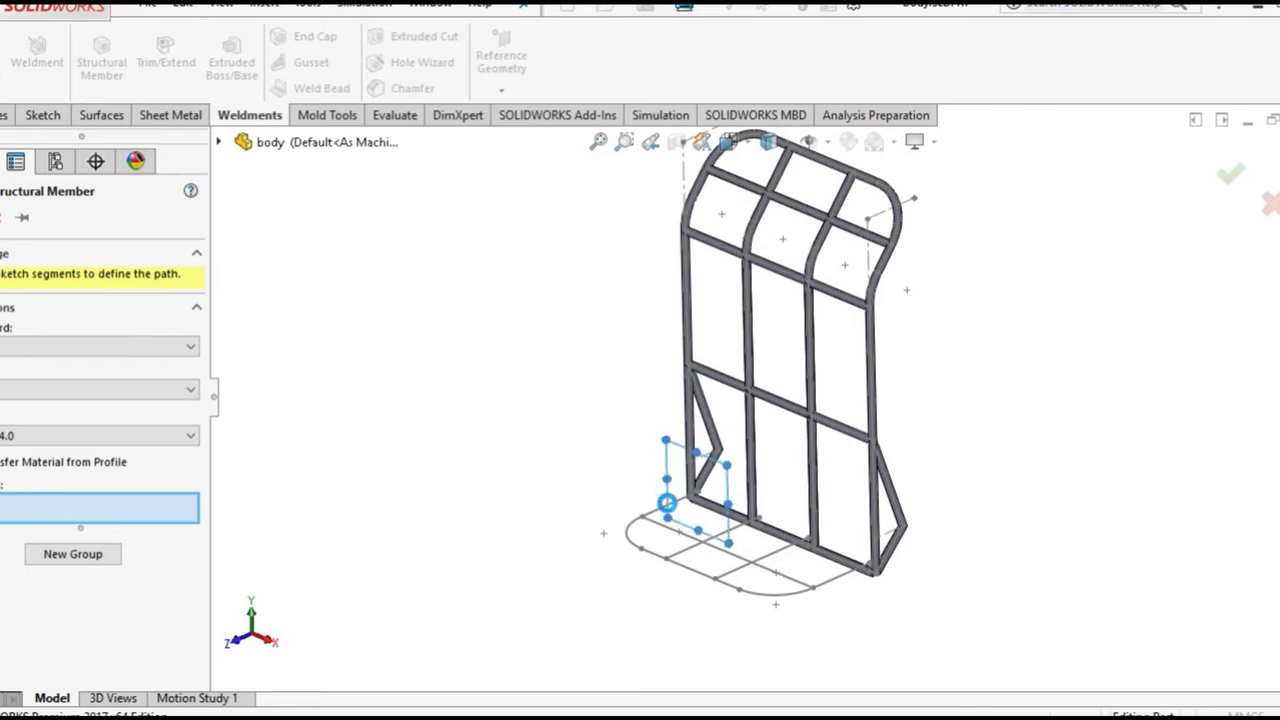
click(631, 541)
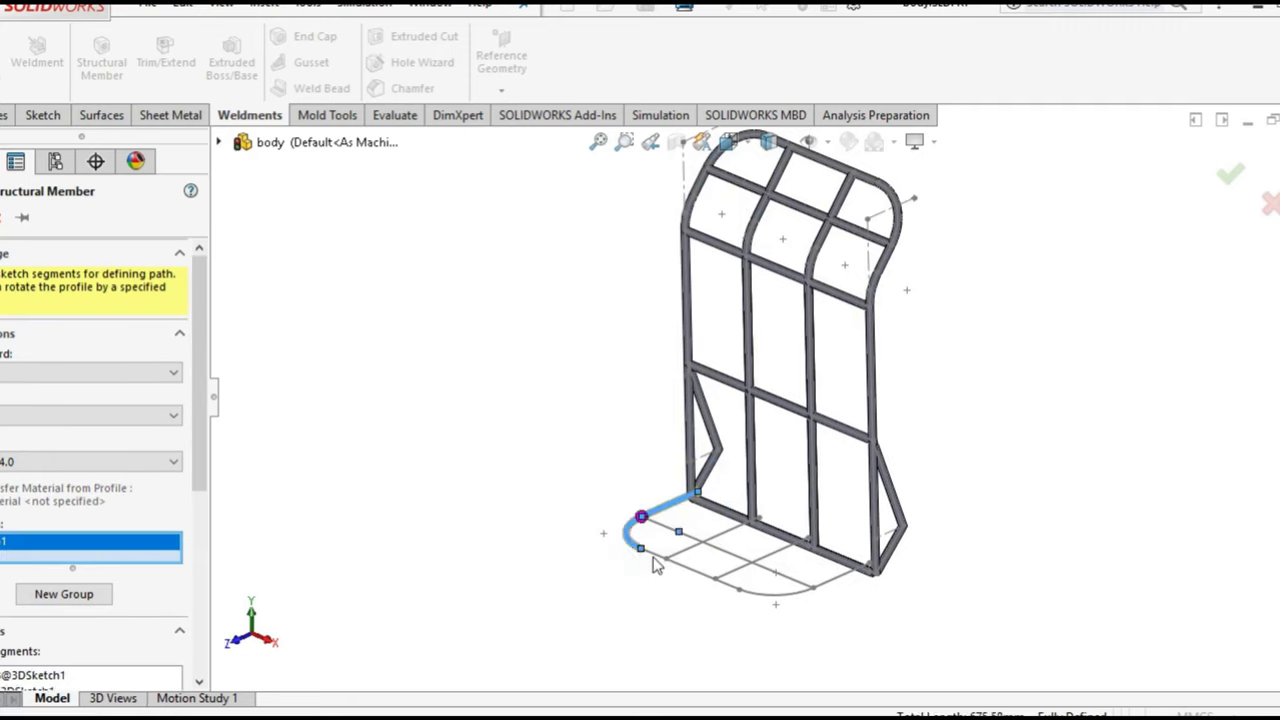
click(655, 563)
click(777, 594)
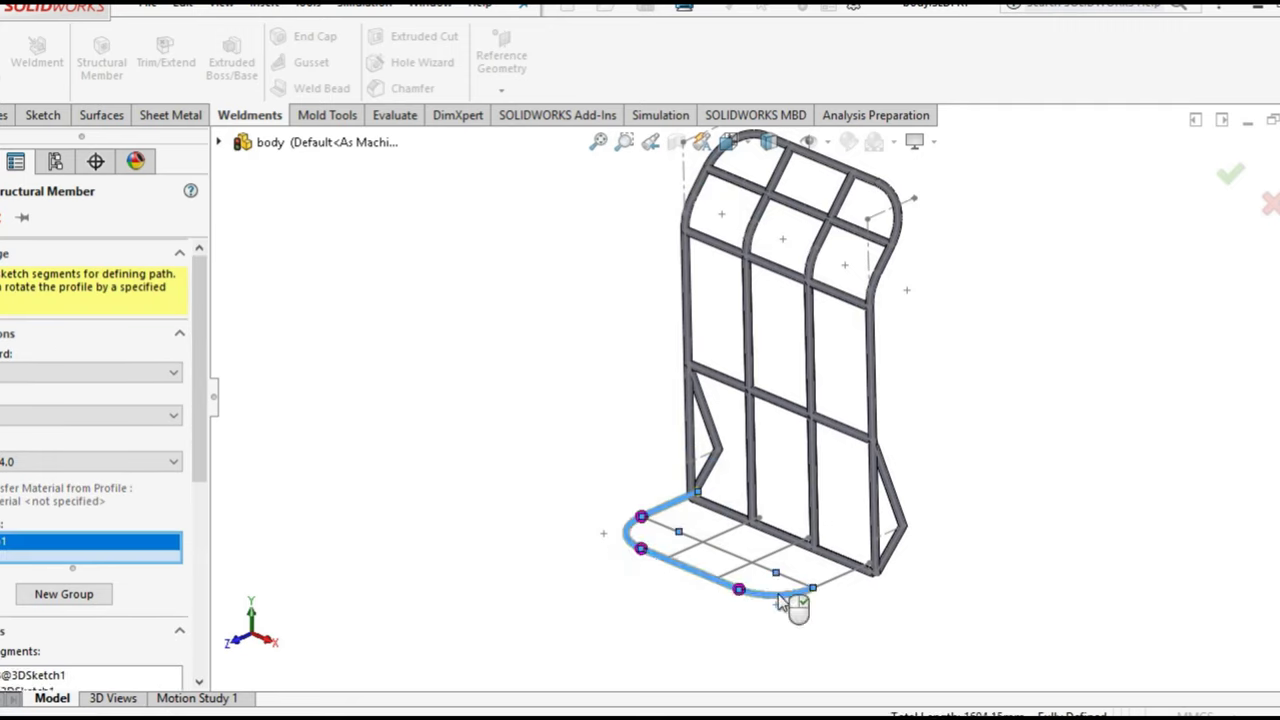
click(840, 580)
middle_drag(556, 567, 546, 607)
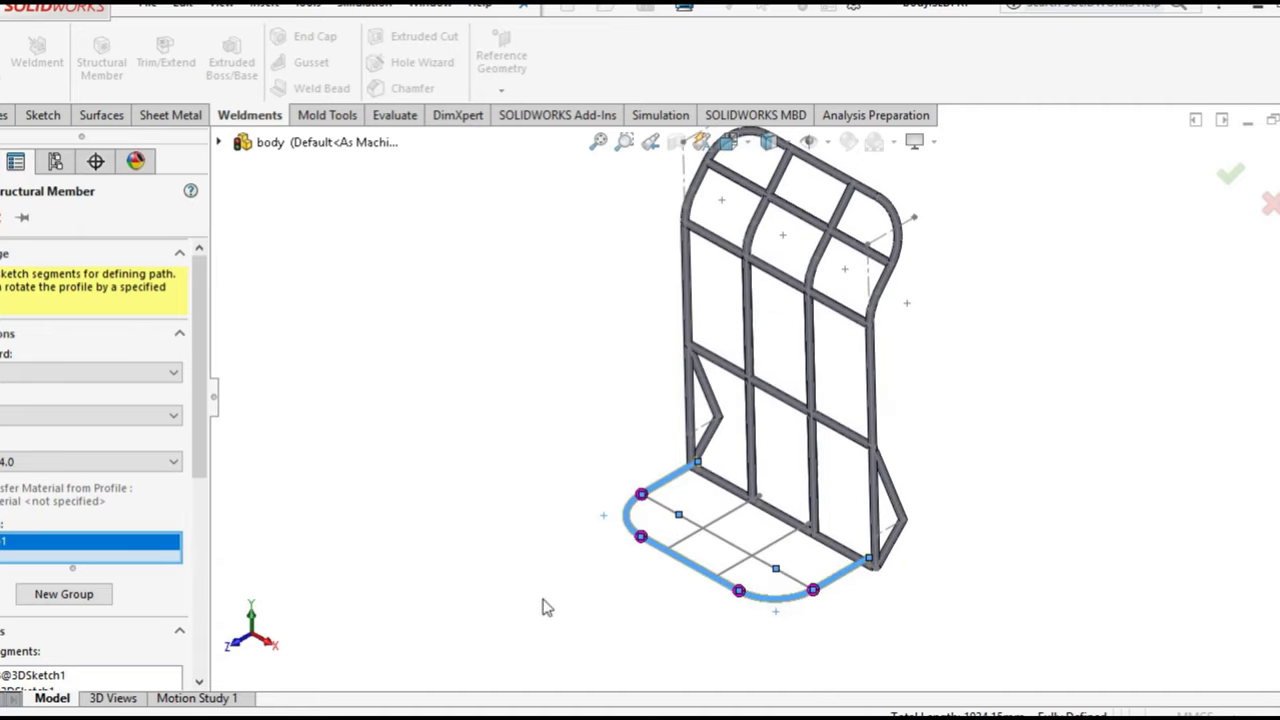
Add groups for the two base cross lines and the middle line, then accept the member
click(95, 596)
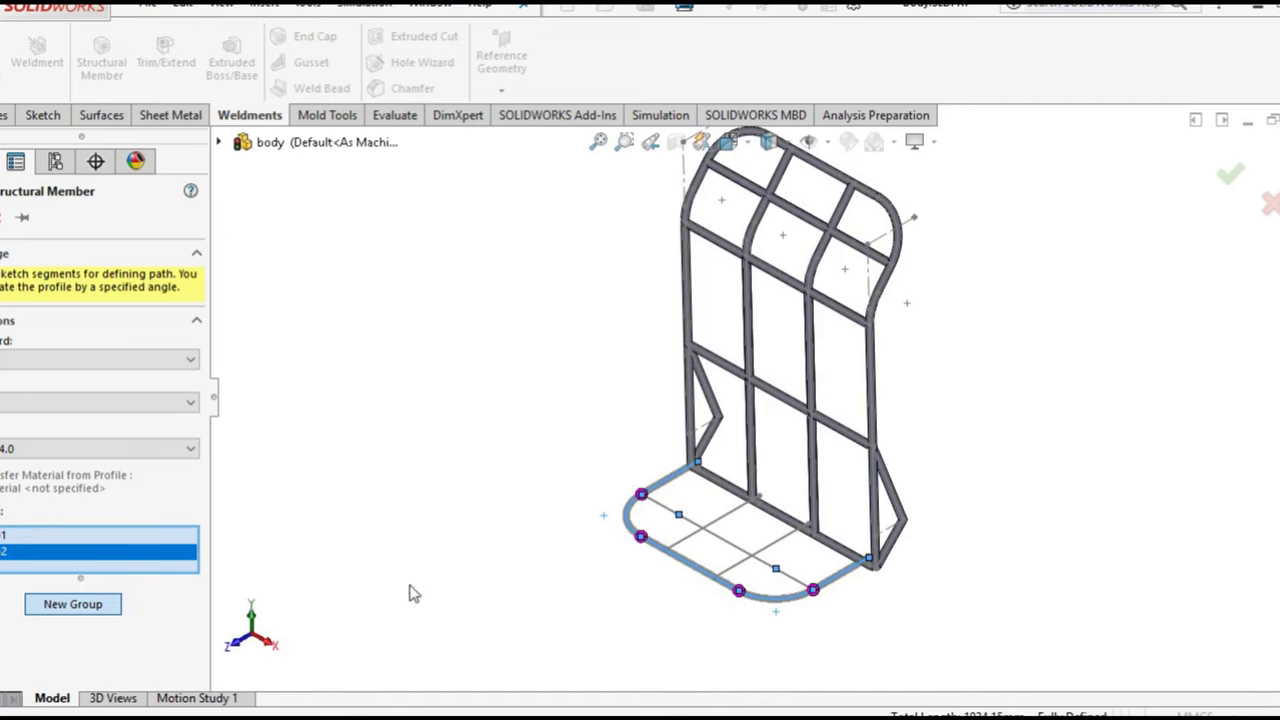
click(738, 510)
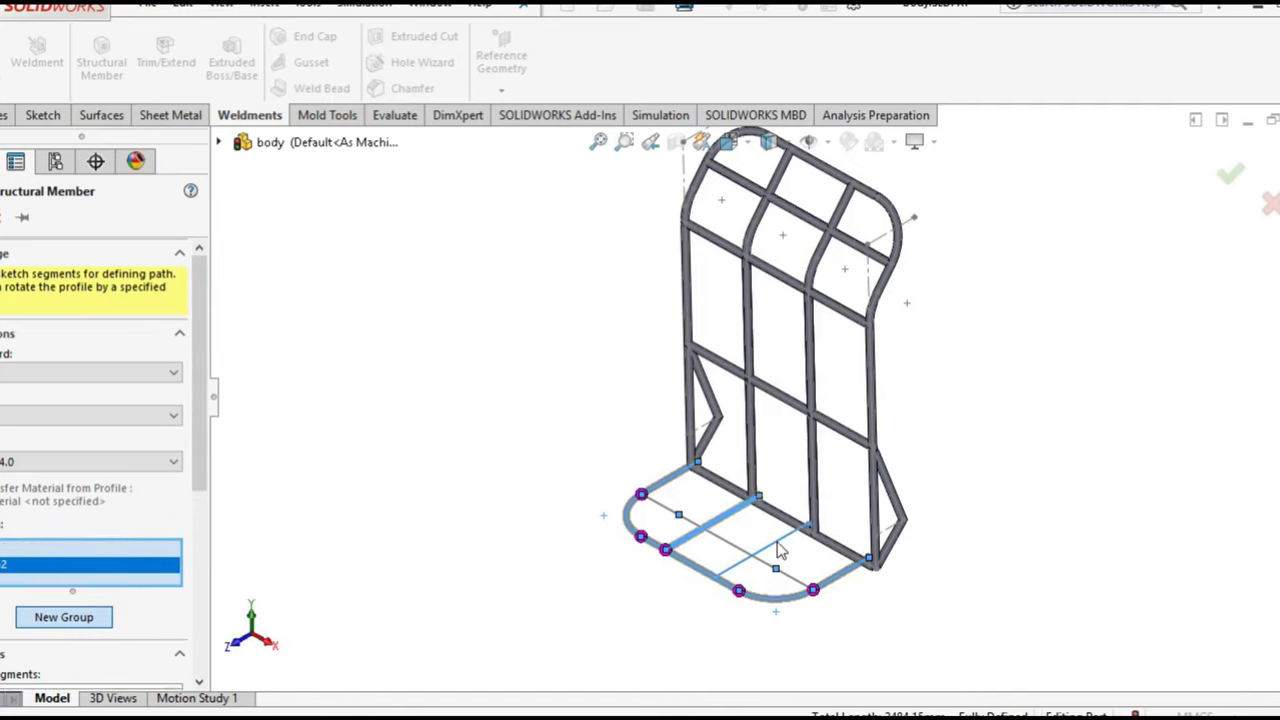
click(777, 549)
click(107, 622)
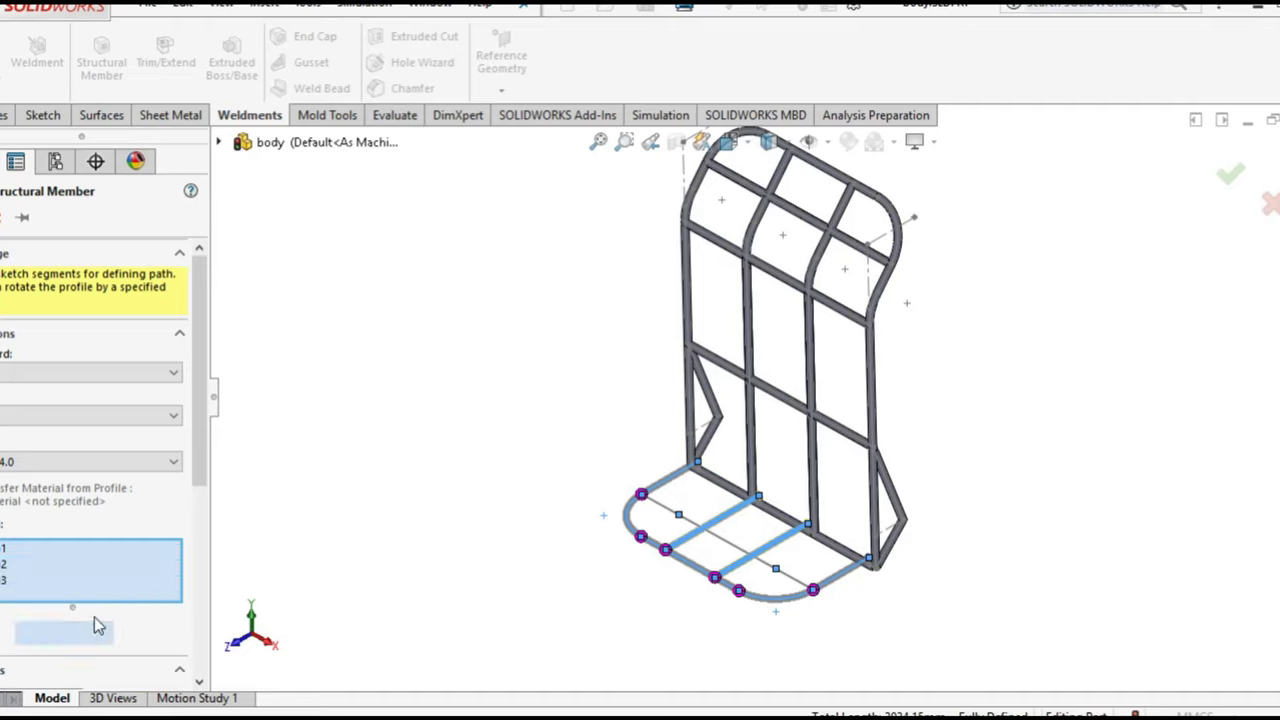
click(735, 550)
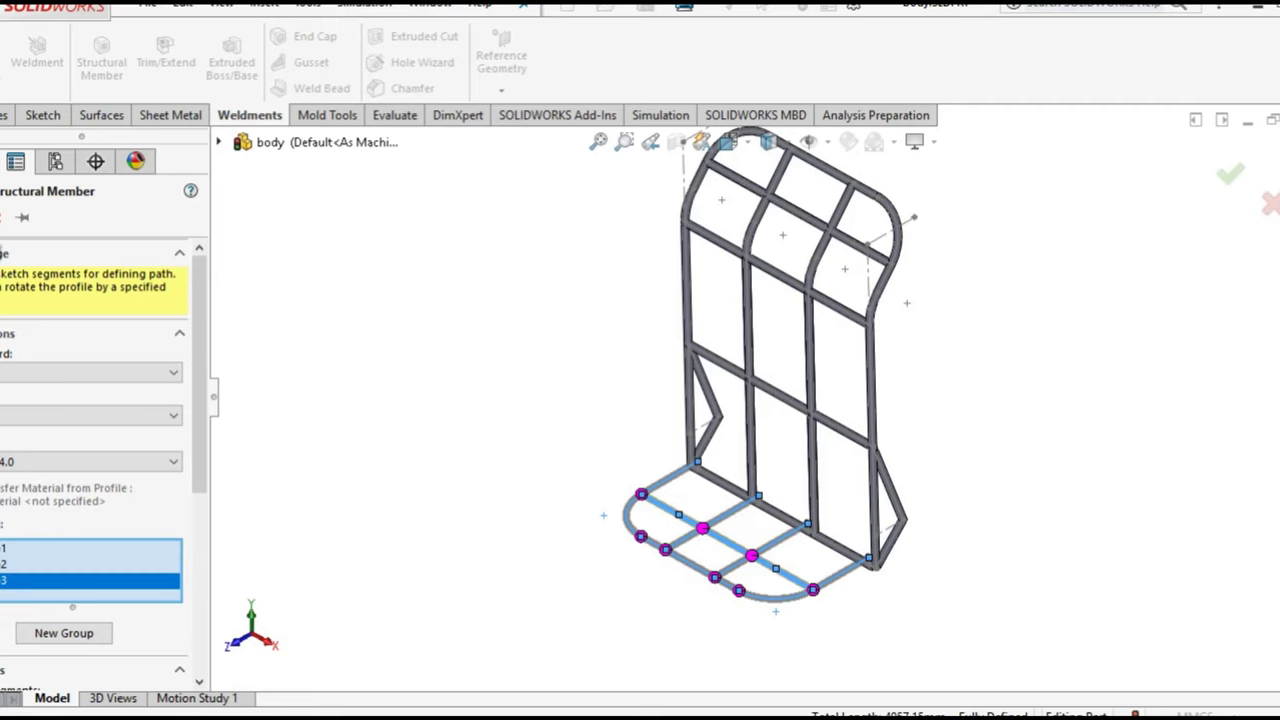
key(Return)
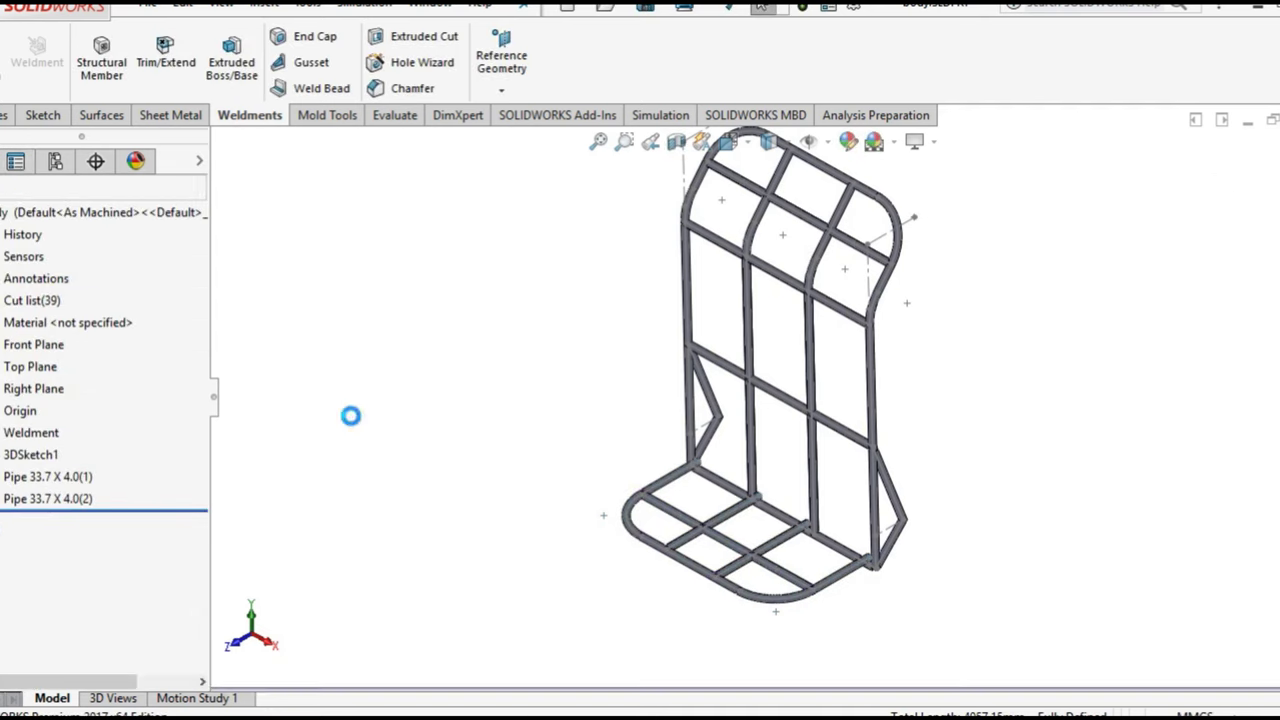
Orbit and zoom the frame to an angled 3D view of its lower section and base
mouse_move(429, 517)
middle_down()
mouse_move(396, 424)
mouse_move(391, 454)
middle_up()
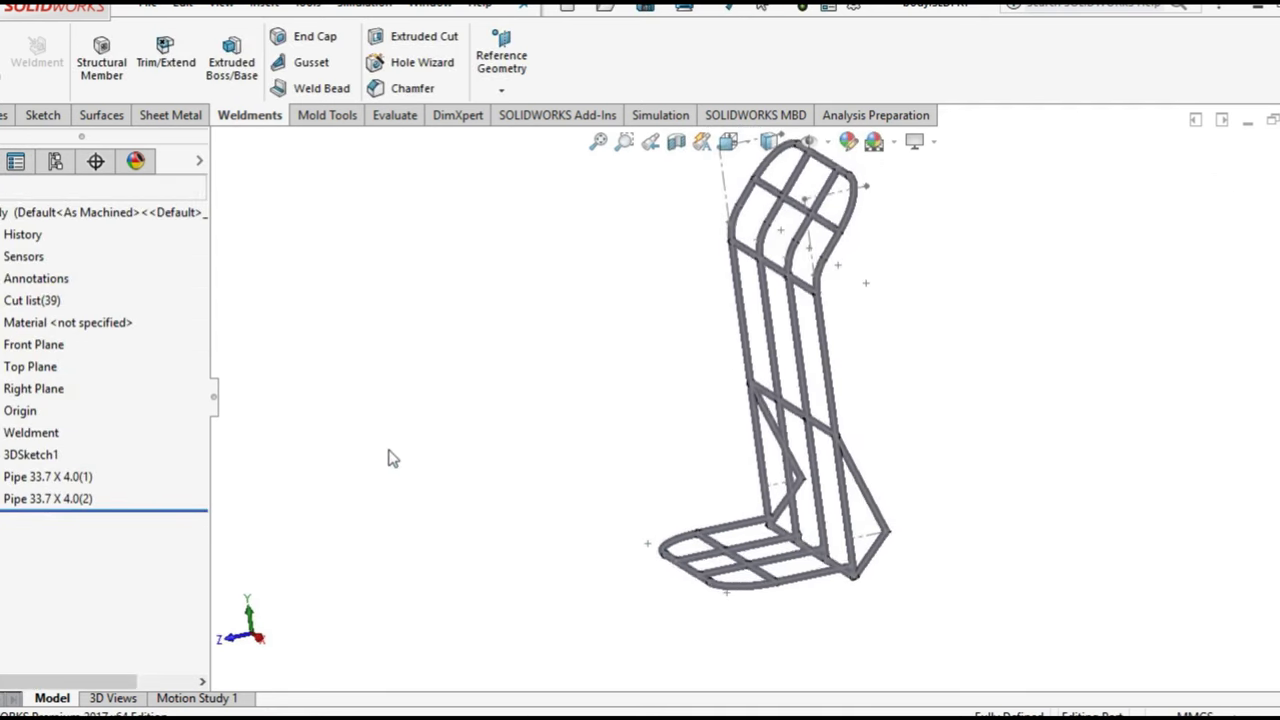
click(728, 141)
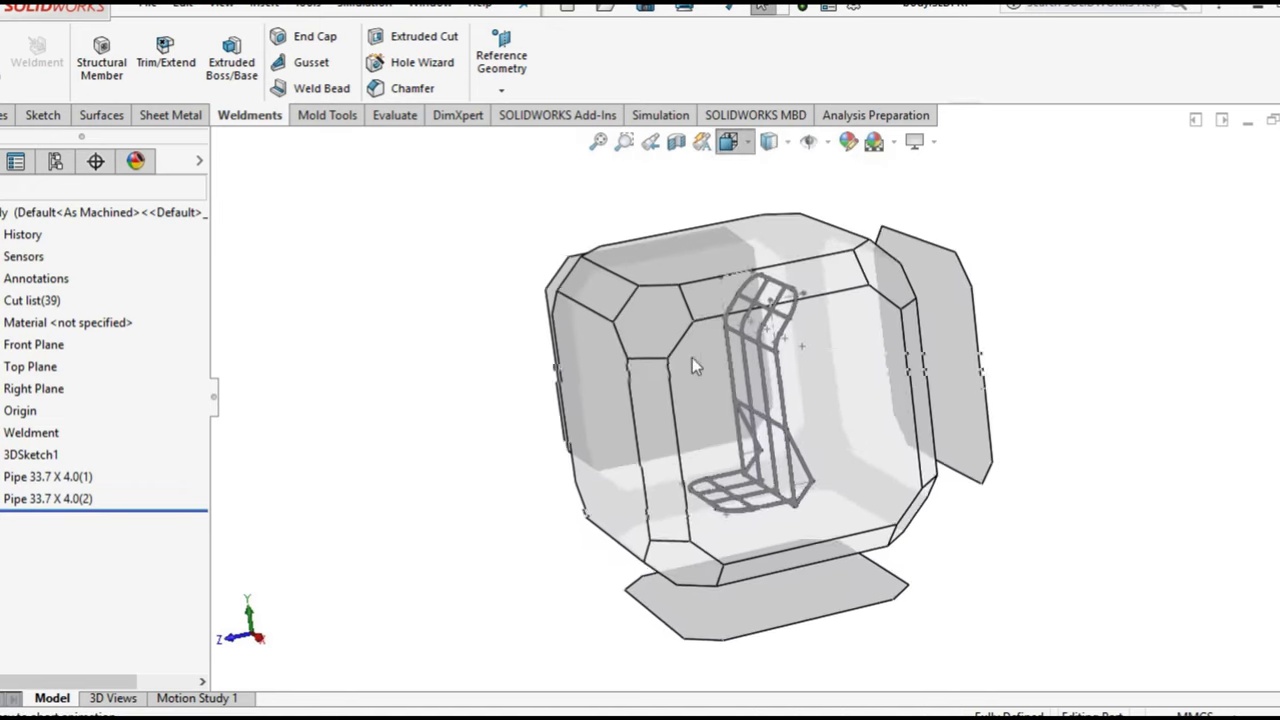
click(682, 409)
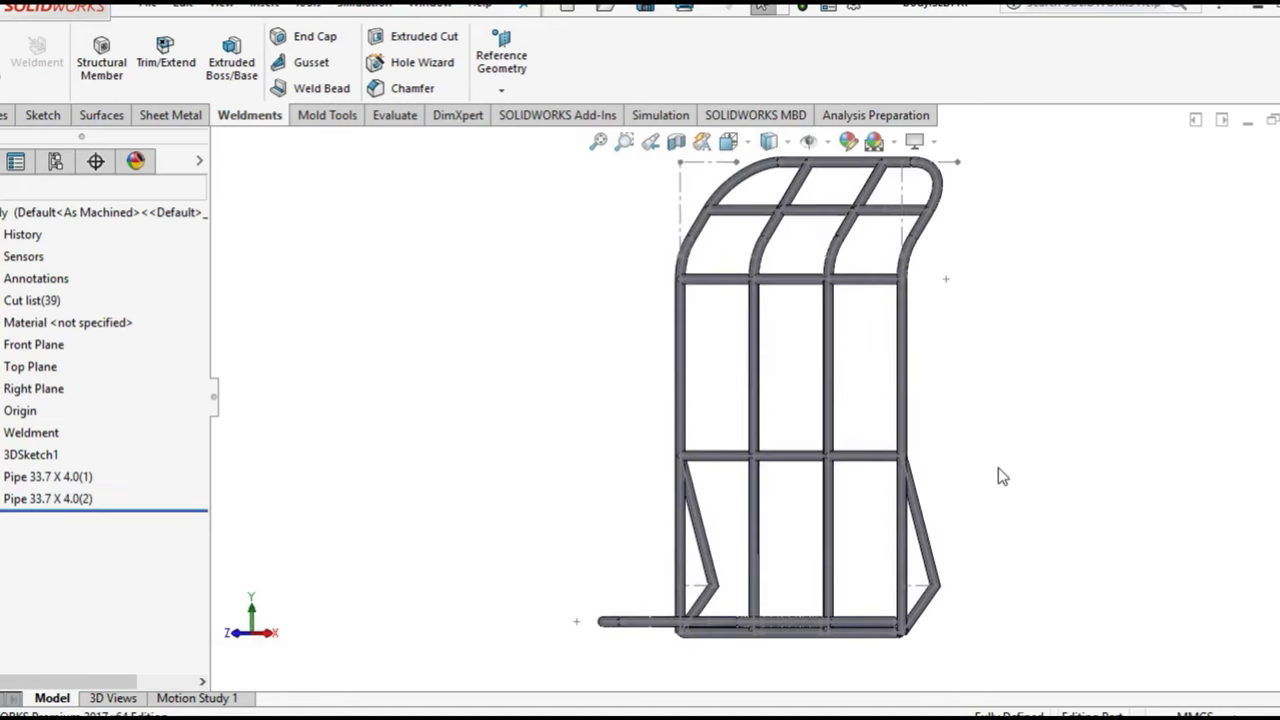
middle_drag(1027, 473, 980, 531)
scroll(785, 585, down, 3)
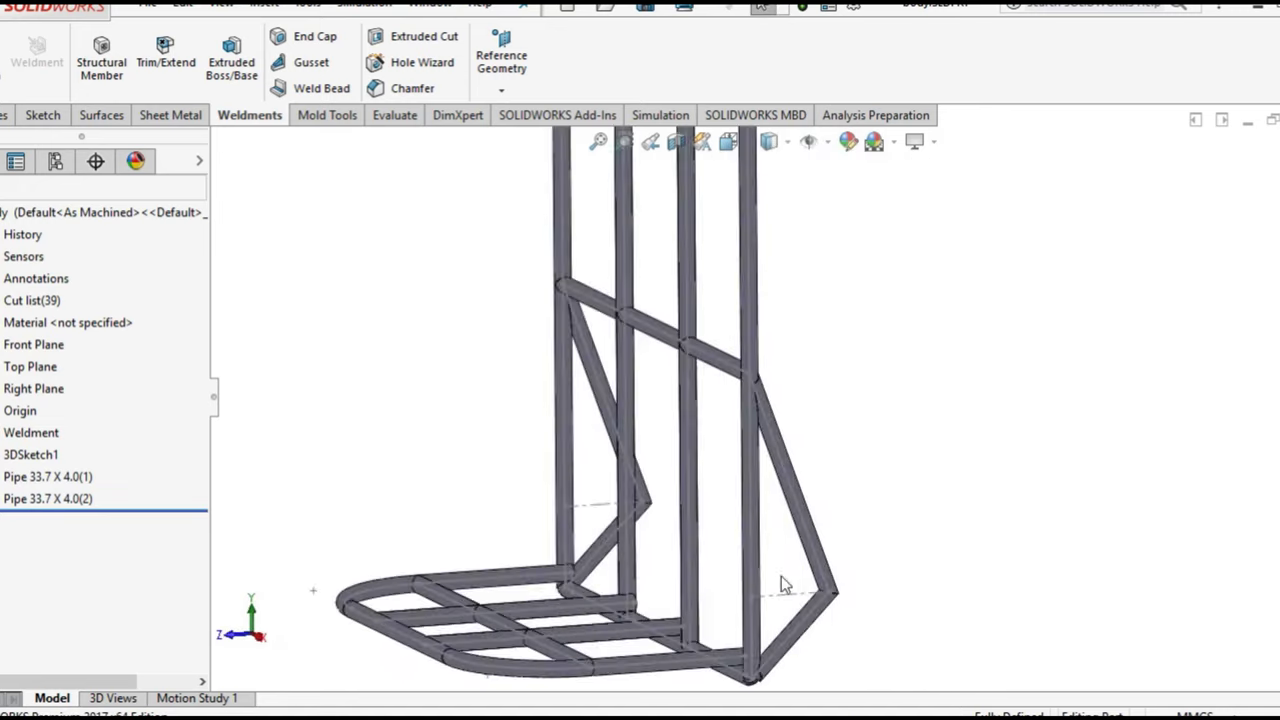
scroll(970, 476, up, 2)
scroll(970, 476, up, 1)
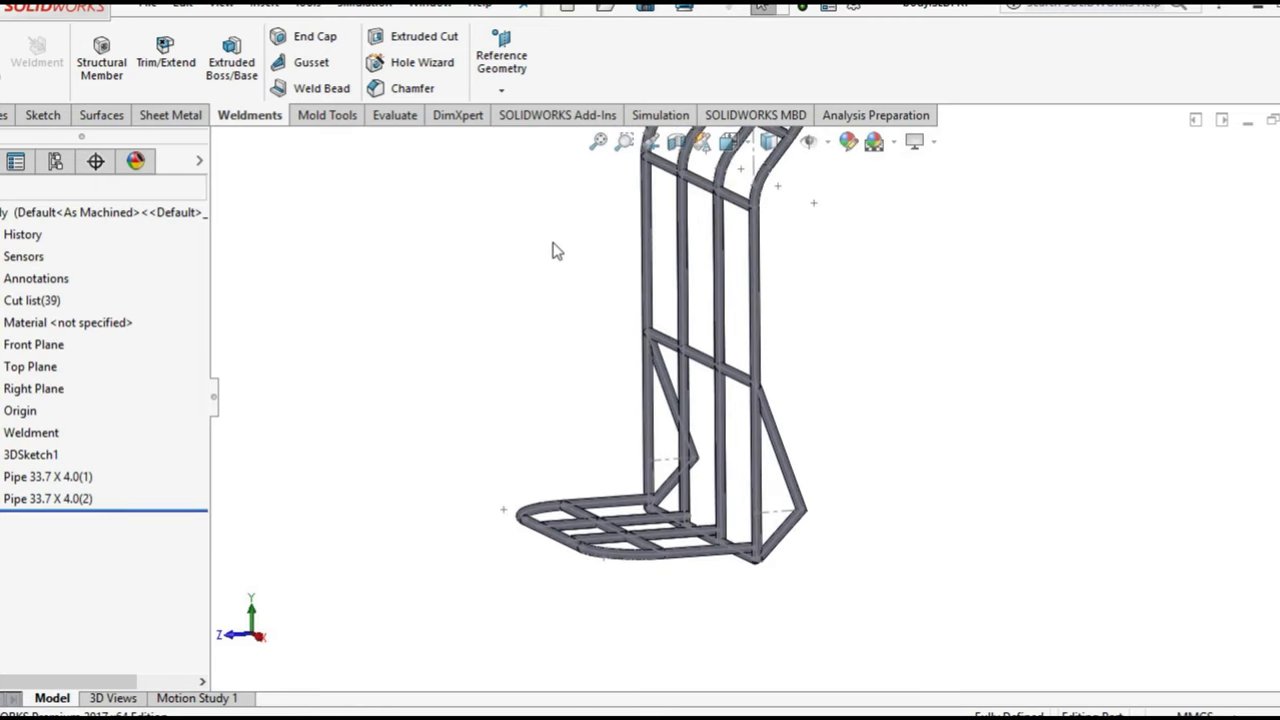
Start a Gusset with both distances at 100 mm and a 20 mm thickness
click(300, 63)
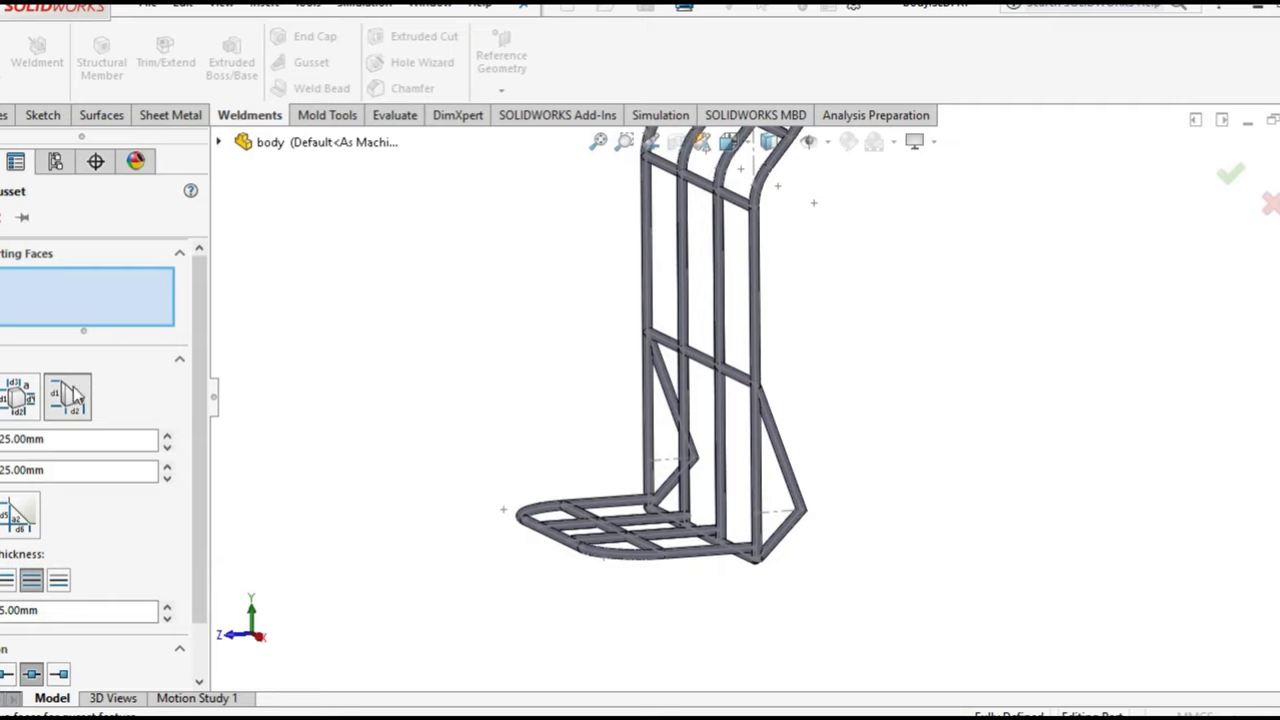
double_click(63, 441)
text(2)
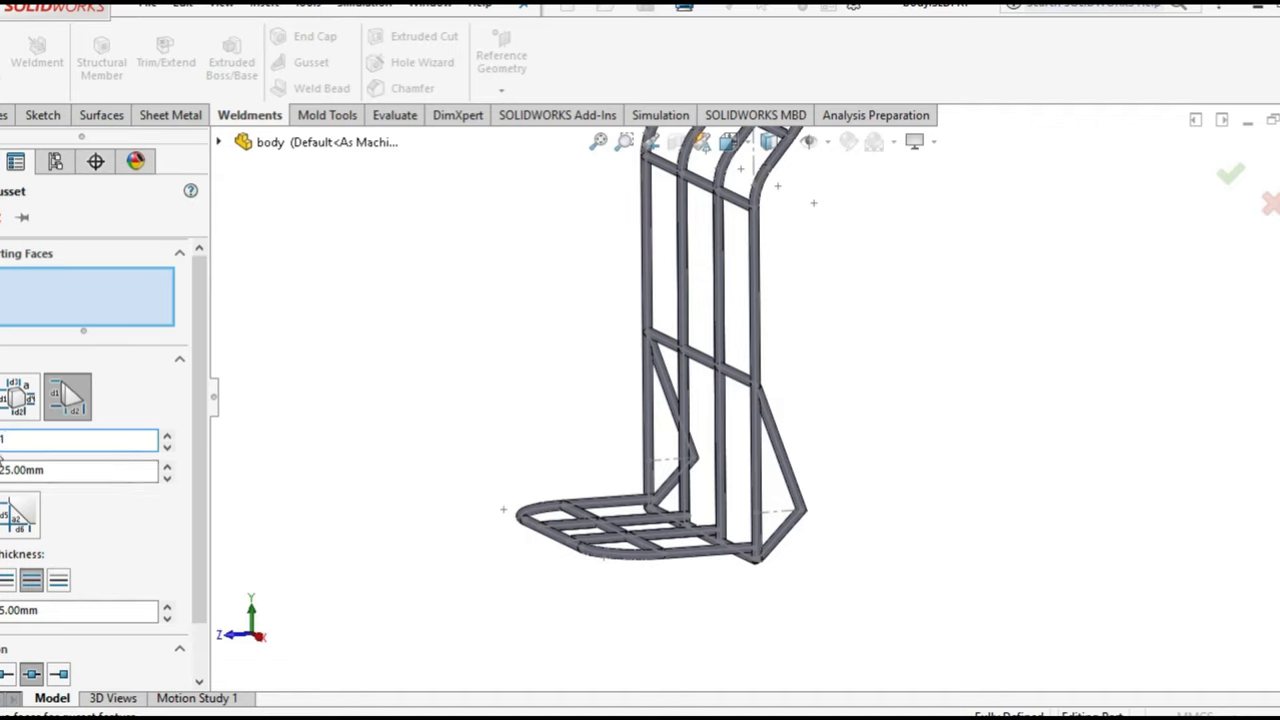
double_click(60, 474)
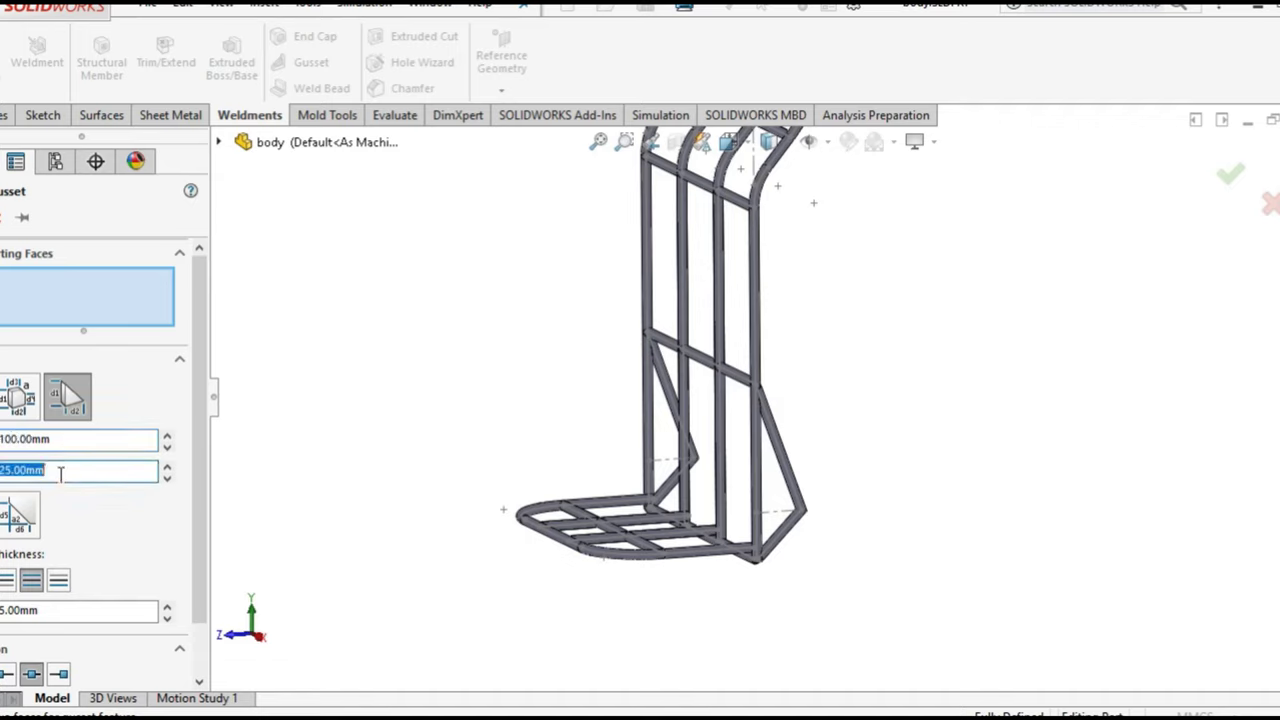
text(100)
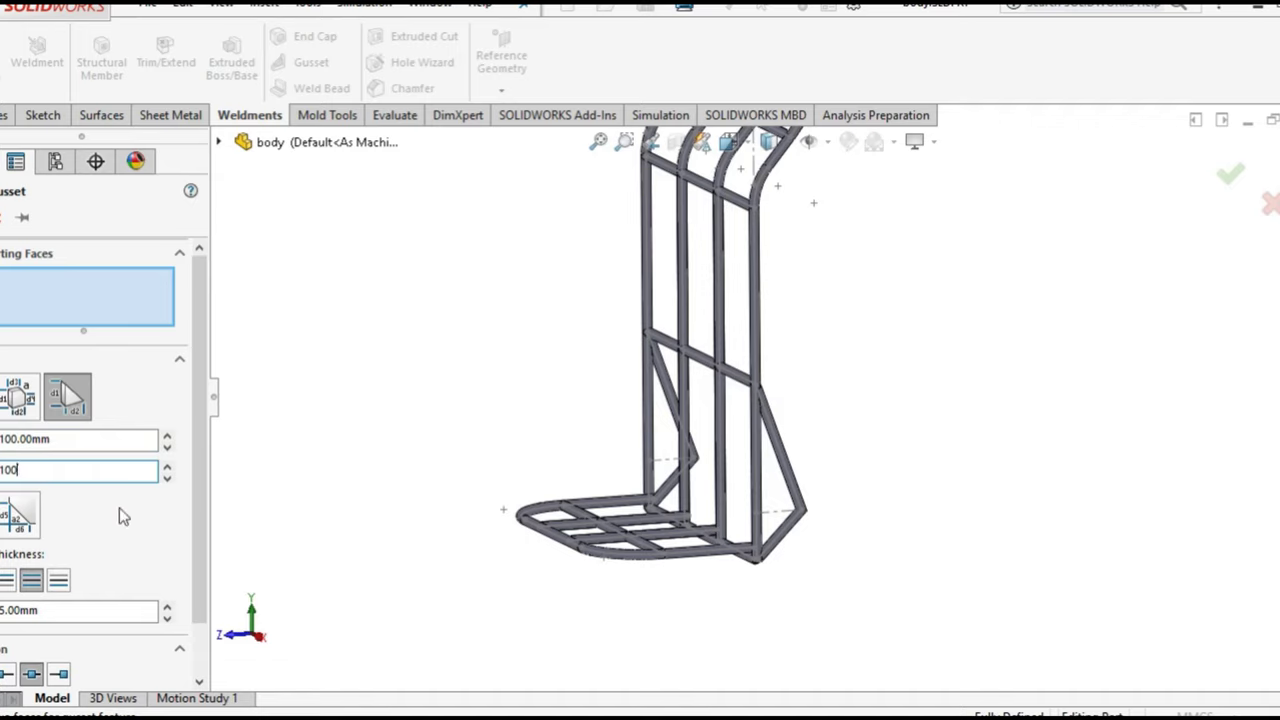
key(Tab)
click(57, 610)
text(20)
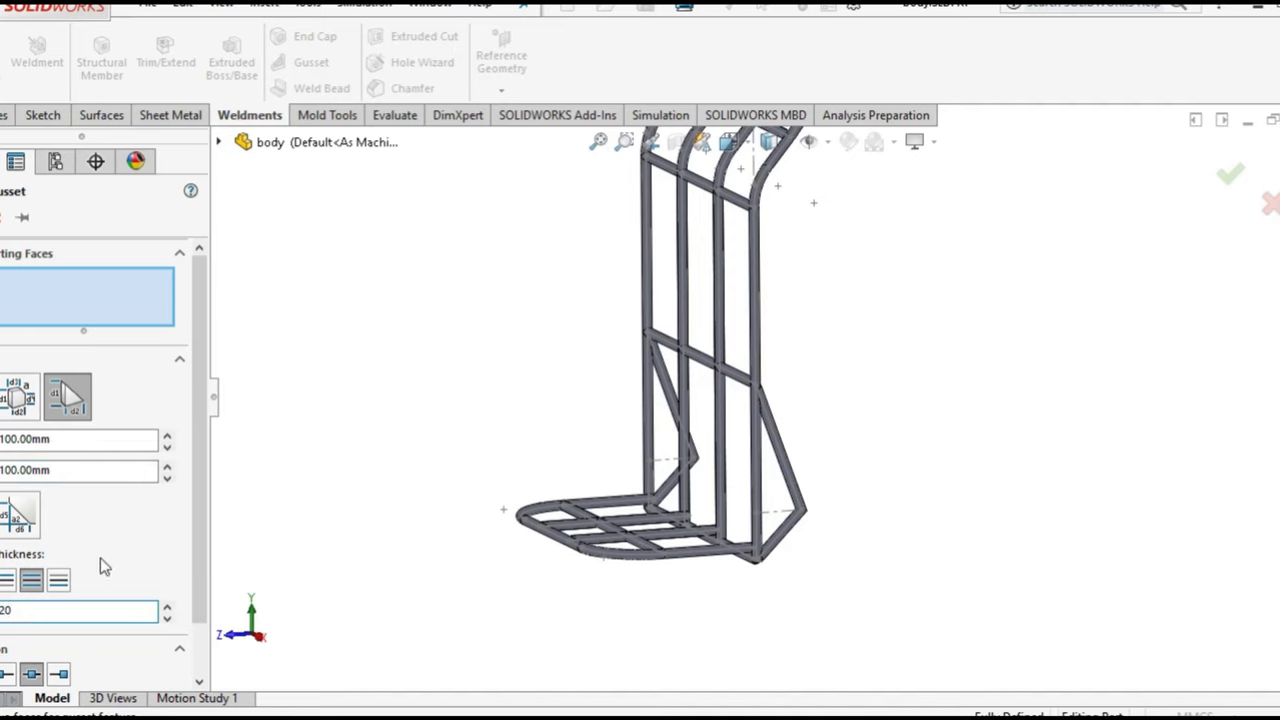
key(Tab)
Select the two right brace faces as supports and create the gusset
scroll(786, 449, down, 3)
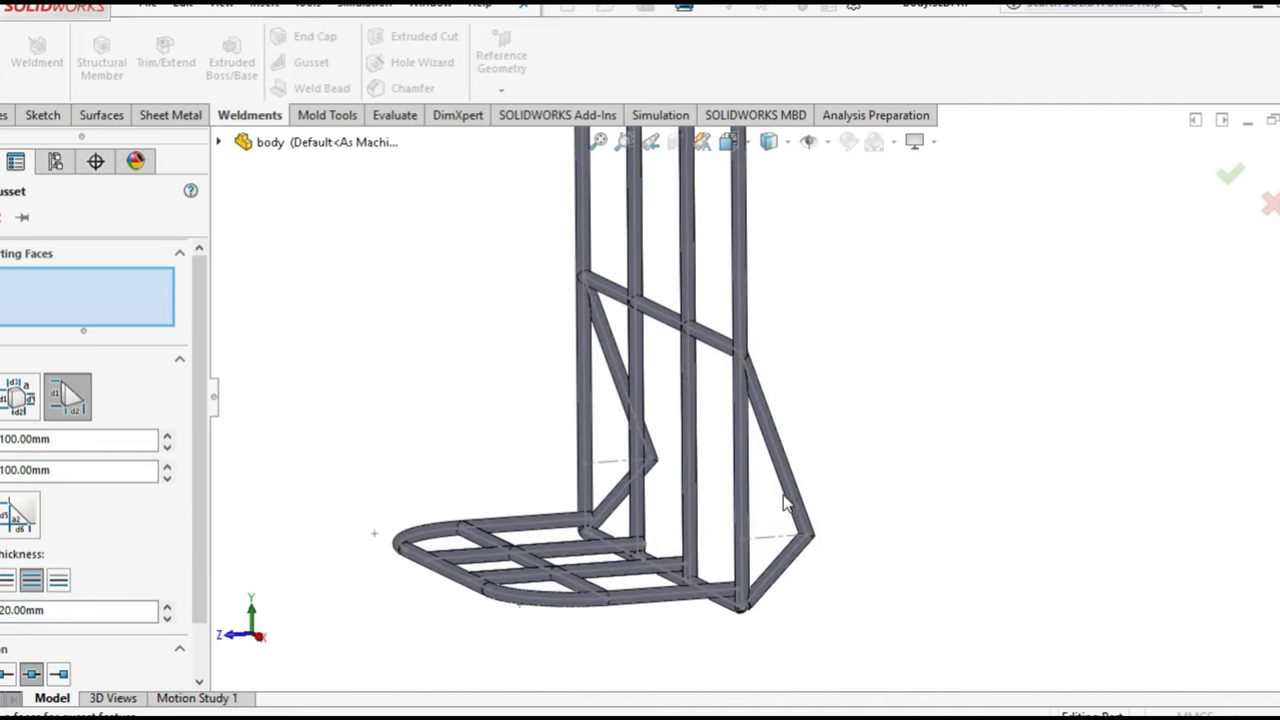
click(786, 500)
click(794, 557)
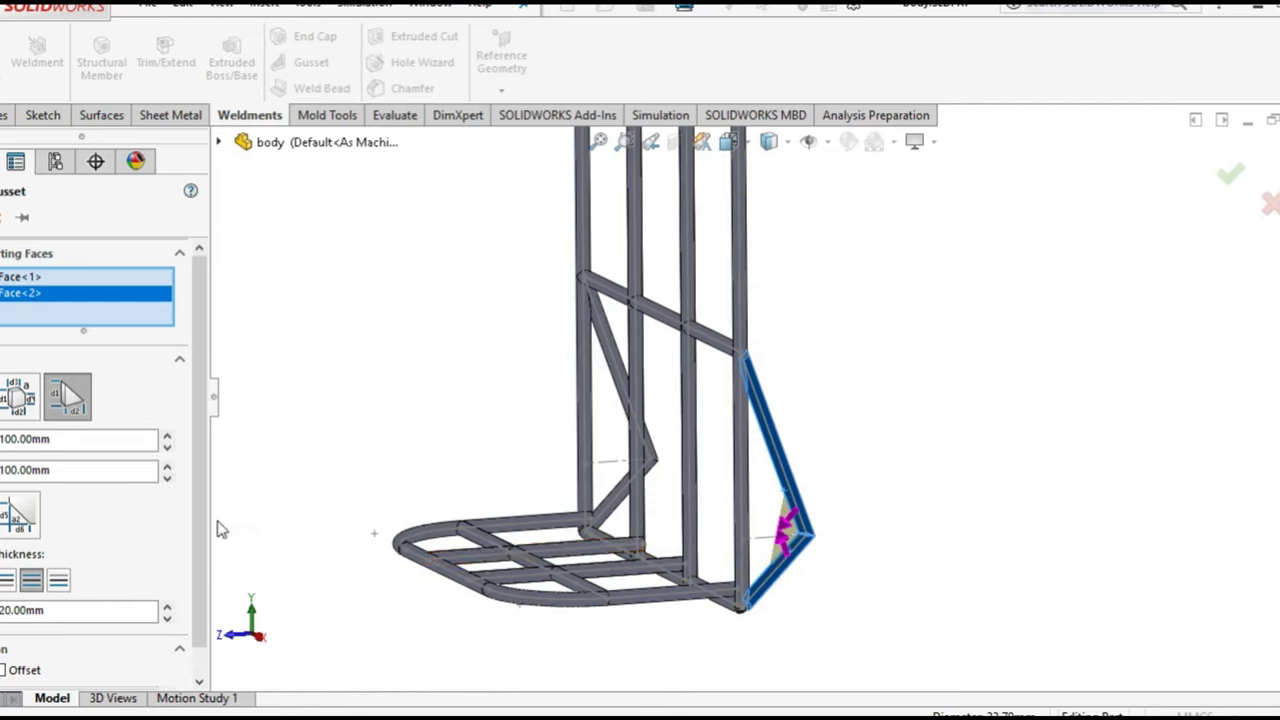
scroll(222, 557, down, 1)
scroll(228, 595, up, 1)
key(Return)
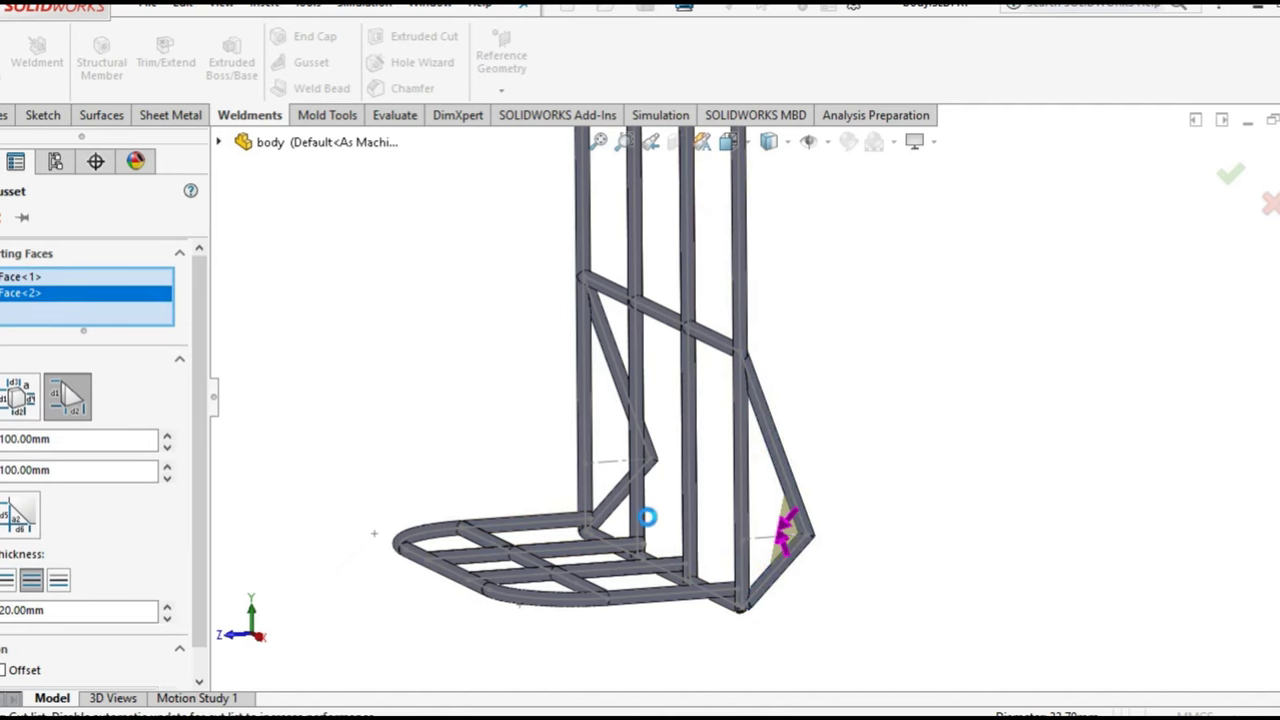
scroll(797, 553, down, 5)
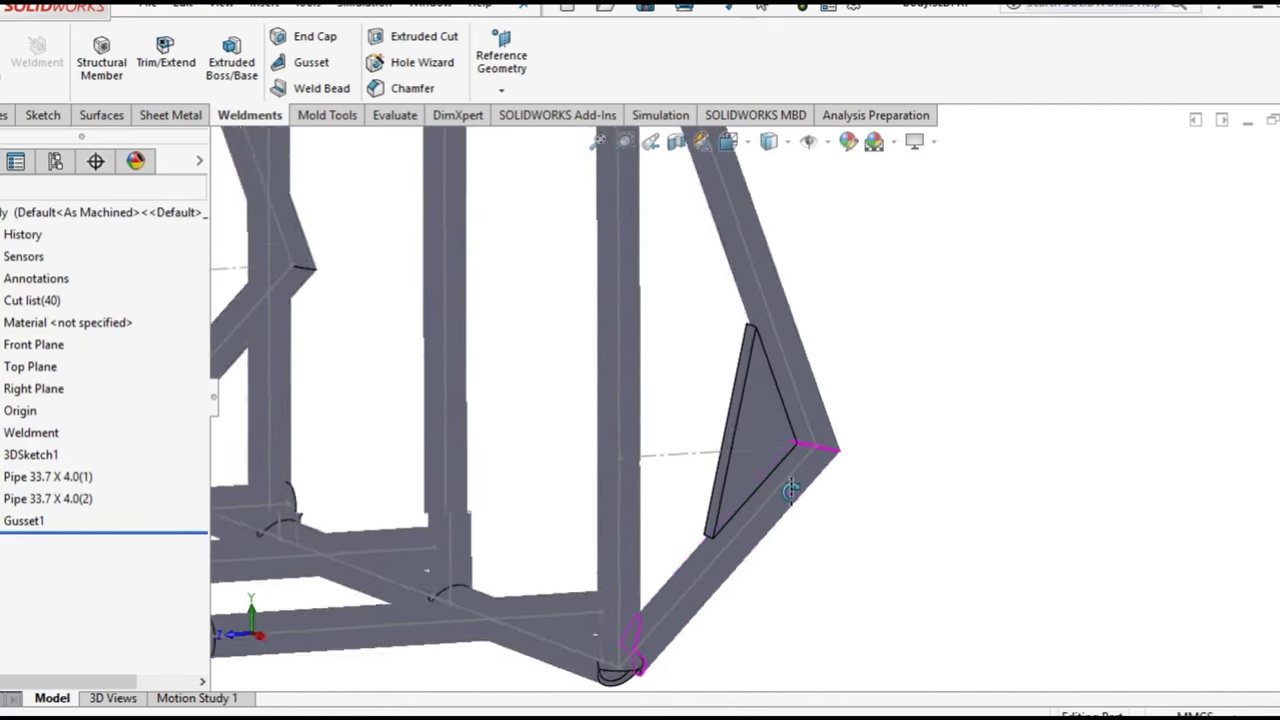
Bring the new gusset into view from the right side and open its face's shortcut menu
mouse_move(797, 553)
middle_down()
mouse_move(886, 314)
mouse_move(860, 337)
mouse_move(868, 348)
middle_up()
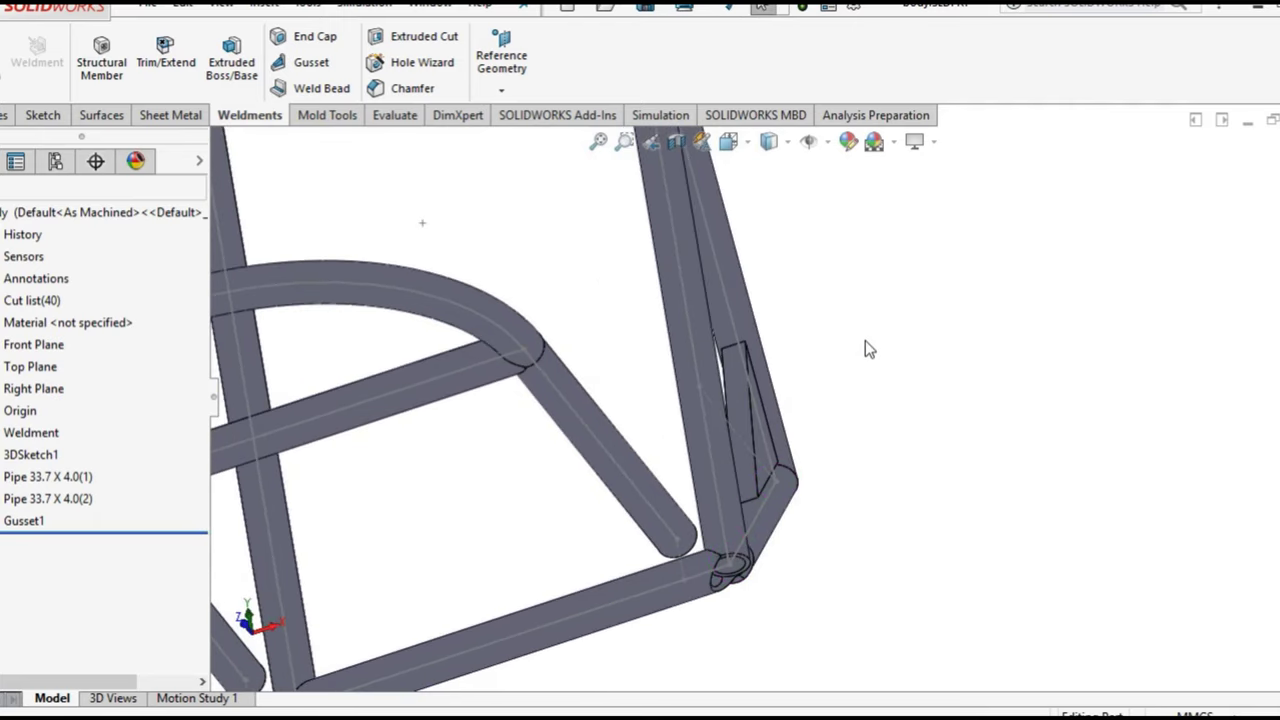
click(728, 141)
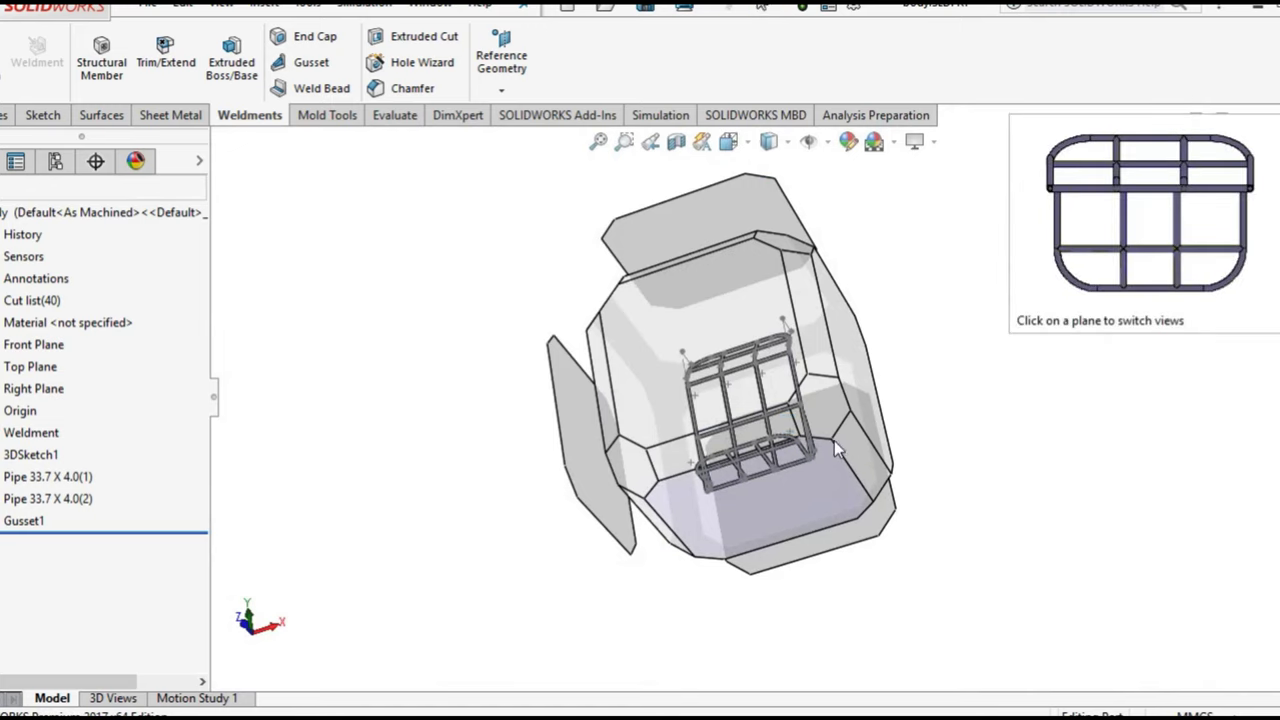
click(872, 434)
mouse_move(846, 522)
middle_down()
mouse_move(837, 568)
mouse_move(860, 568)
mouse_move(869, 597)
middle_up()
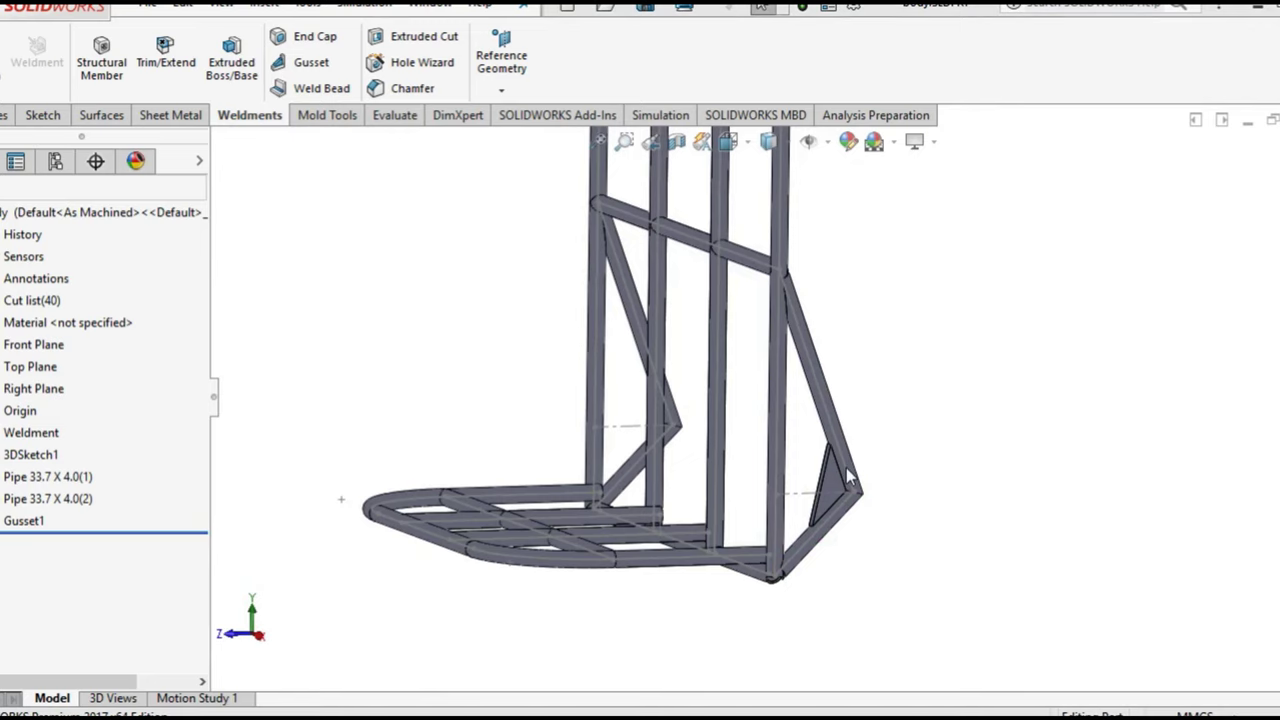
scroll(846, 467, down, 2)
scroll(827, 491, down, 3)
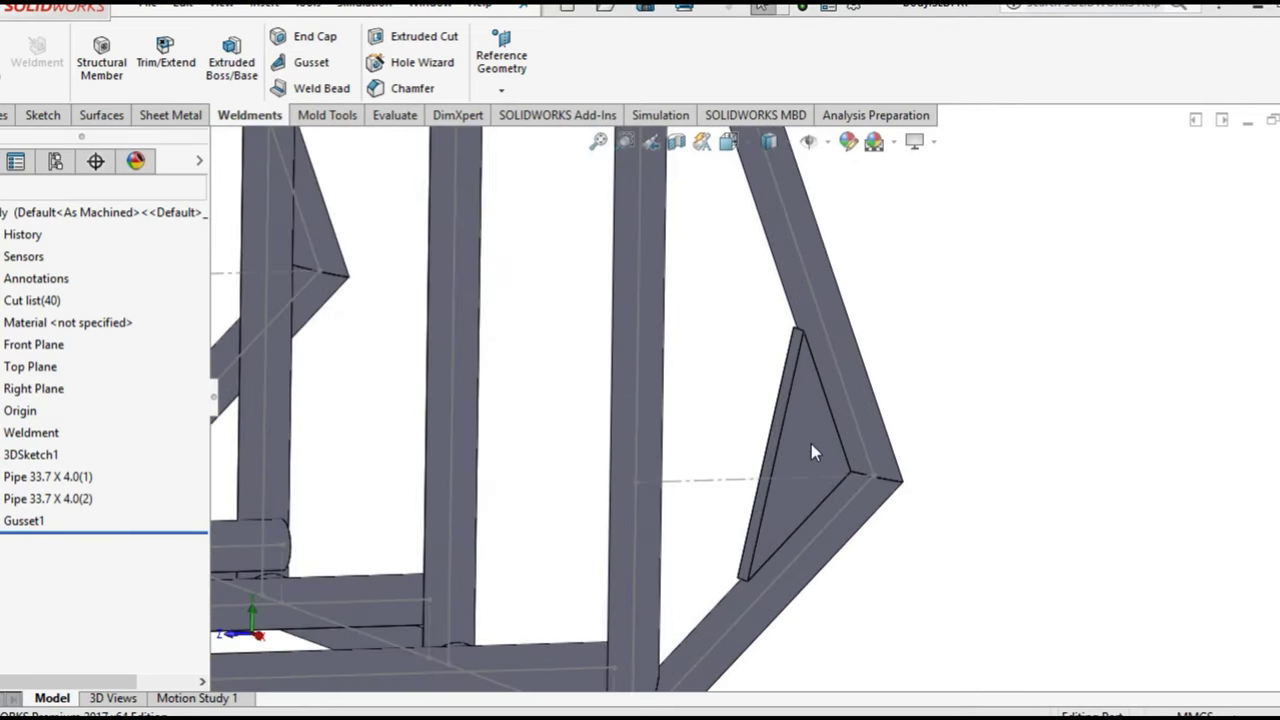
right_click(811, 444)
Start a sketch on the gusset face and view it straight on from the right
click(849, 225)
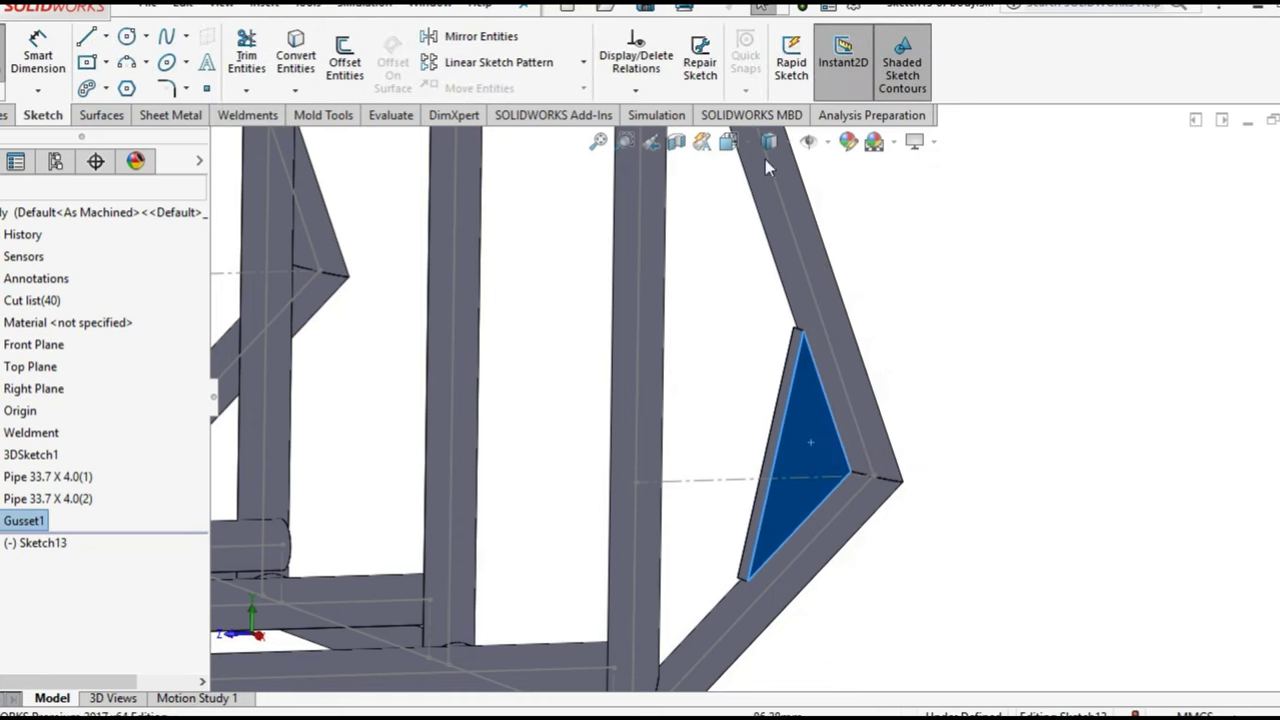
click(729, 141)
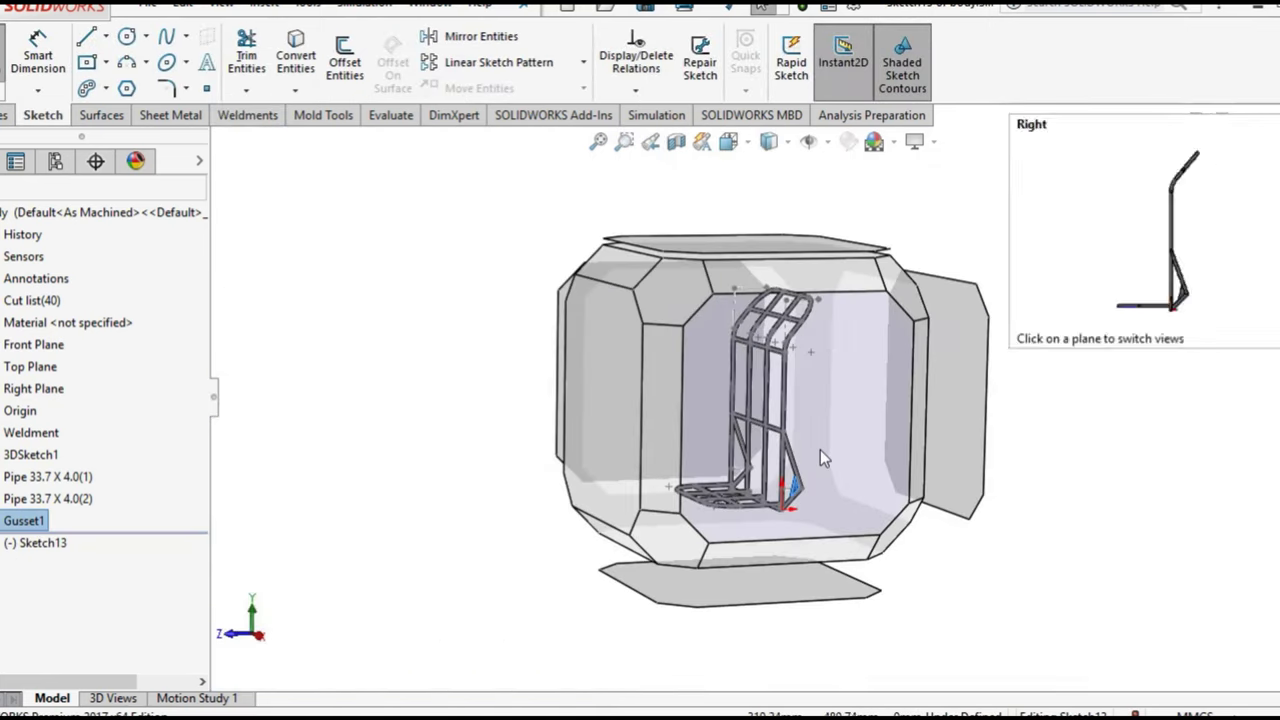
click(818, 445)
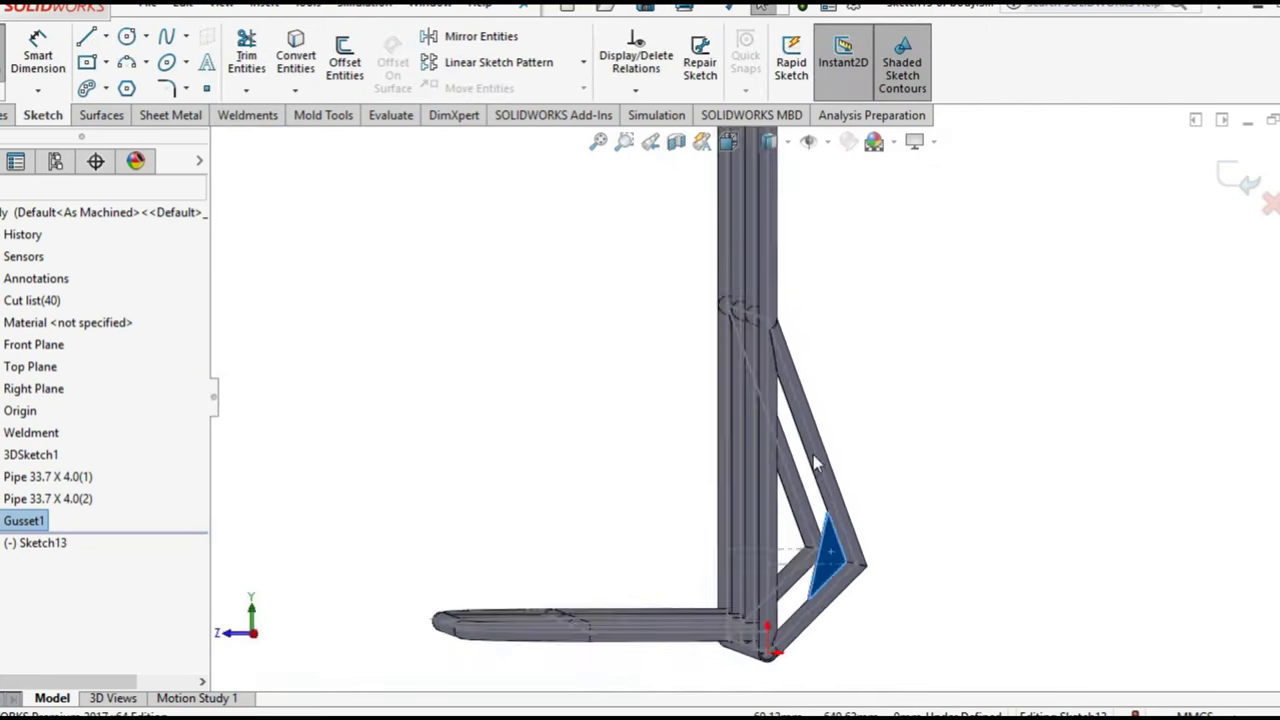
scroll(839, 592, down, 3)
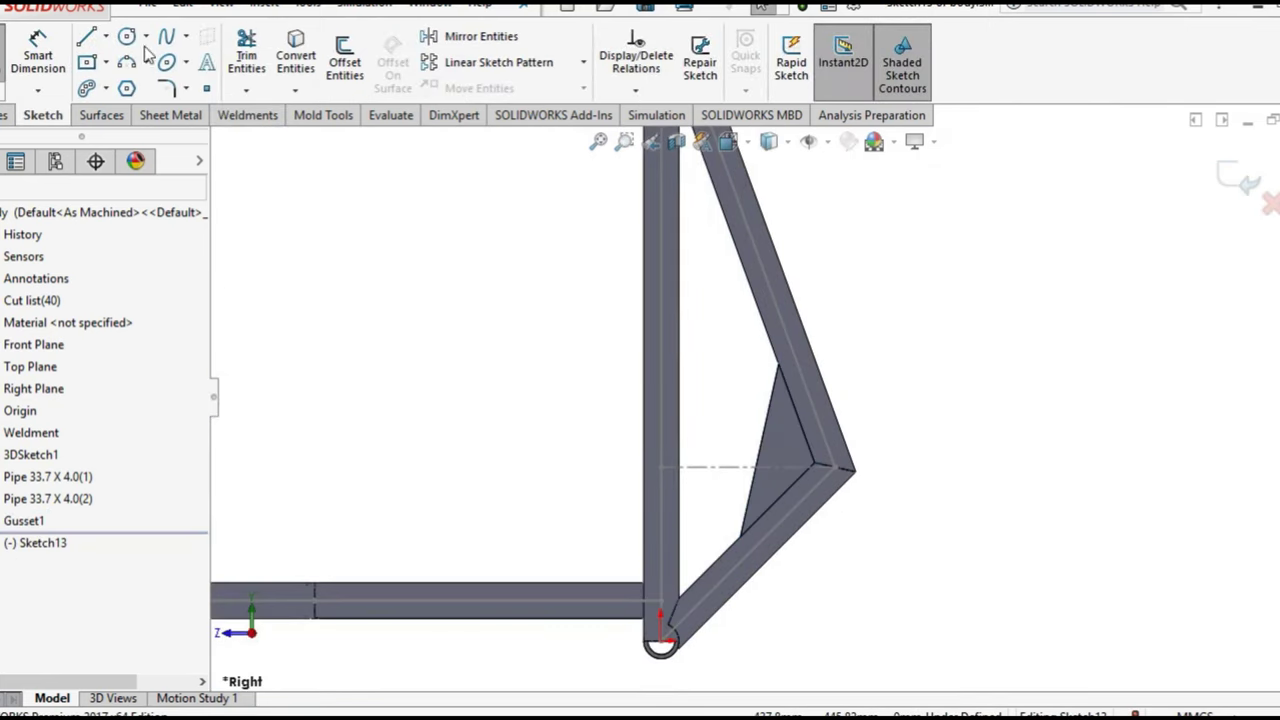
Draw a centerline from the gusset corner to its far edge
click(108, 37)
click(125, 86)
scroll(825, 485, down, 2)
scroll(820, 470, down, 3)
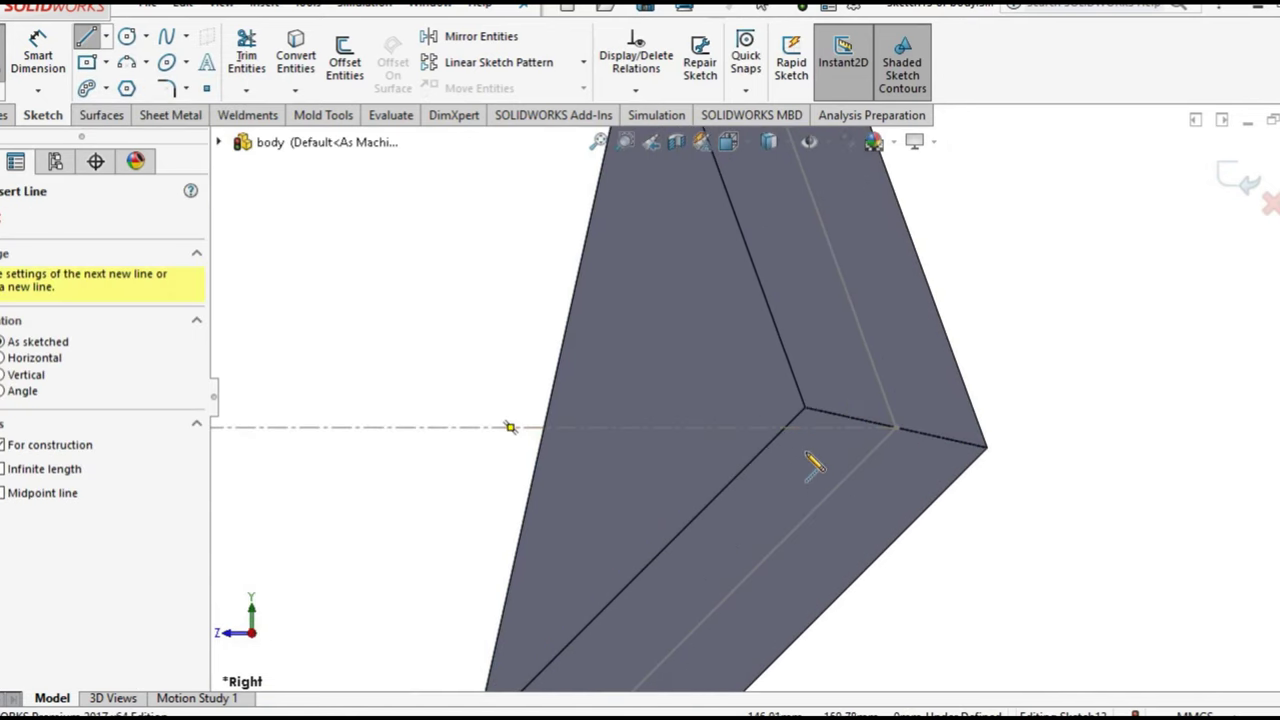
click(806, 412)
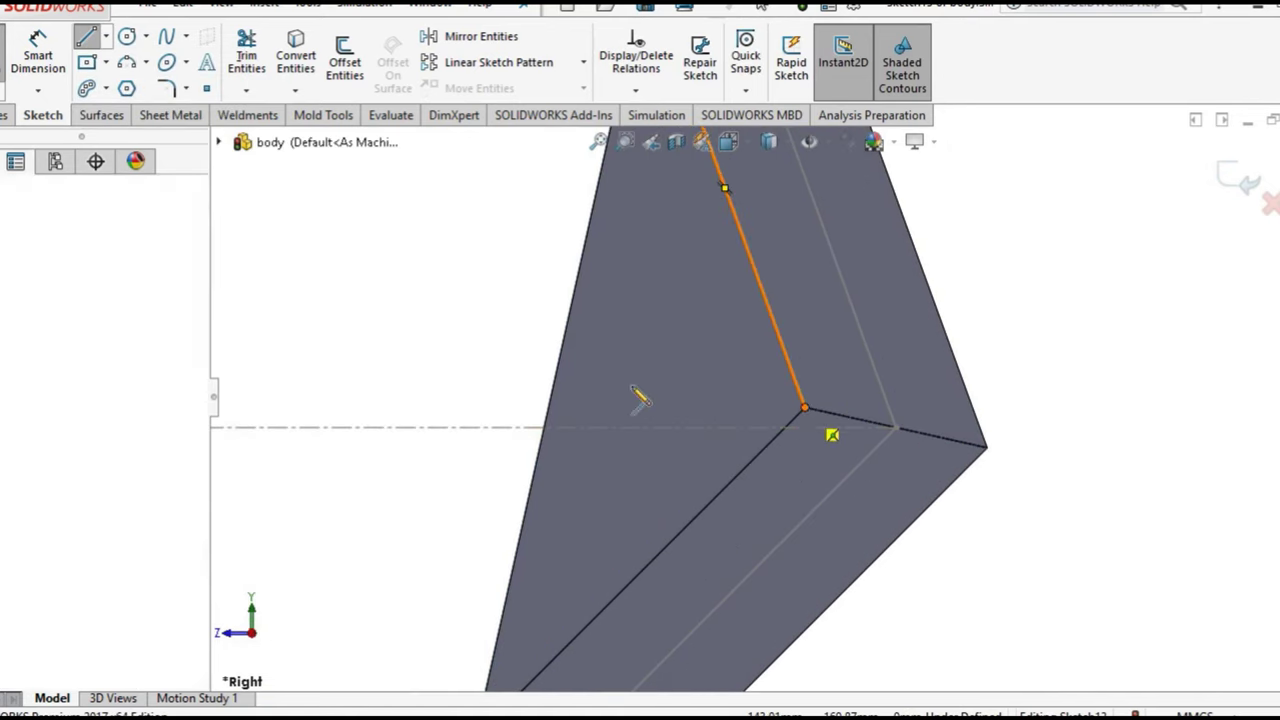
click(560, 352)
right_click(490, 328)
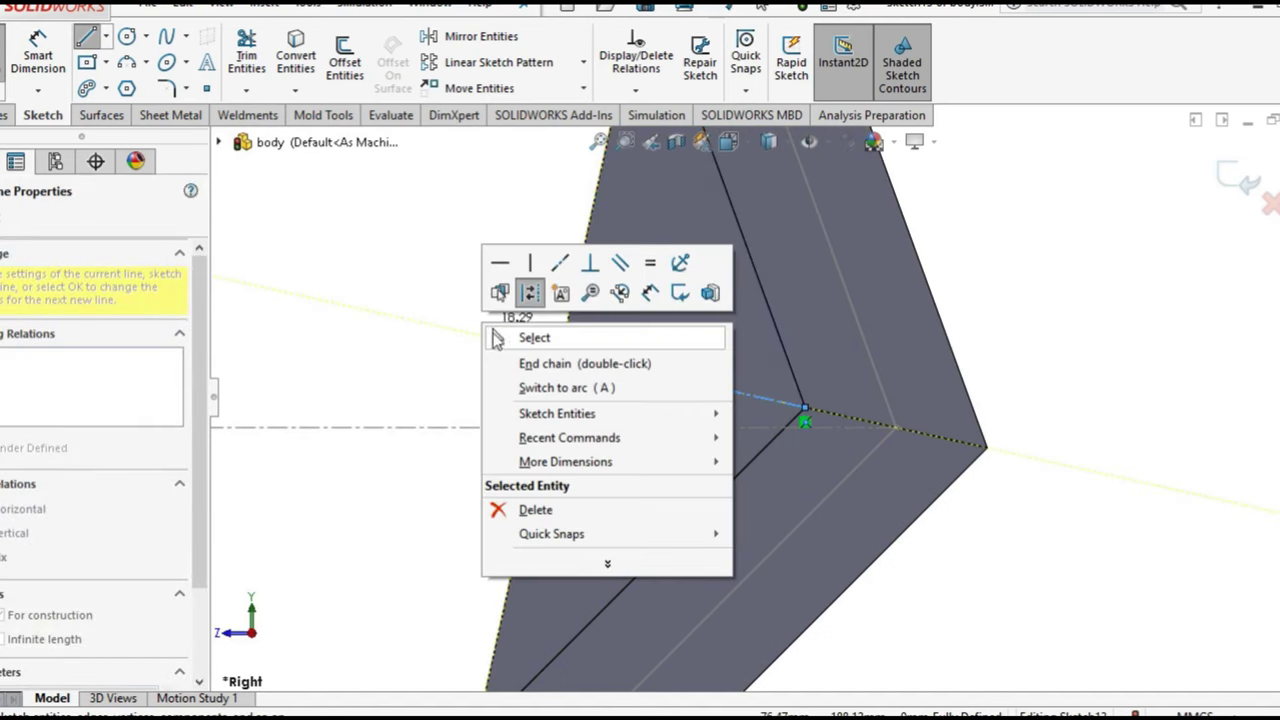
click(500, 338)
Draw a circle centred on the centerline
click(126, 36)
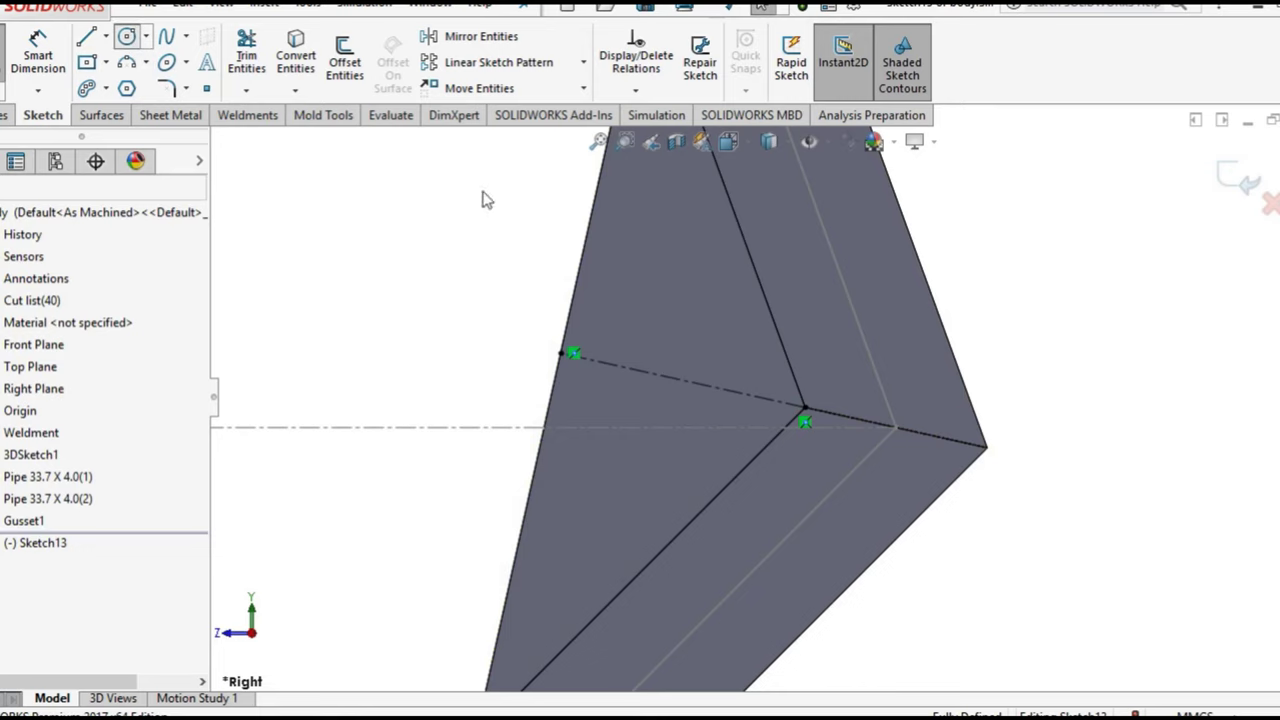
click(682, 380)
click(712, 440)
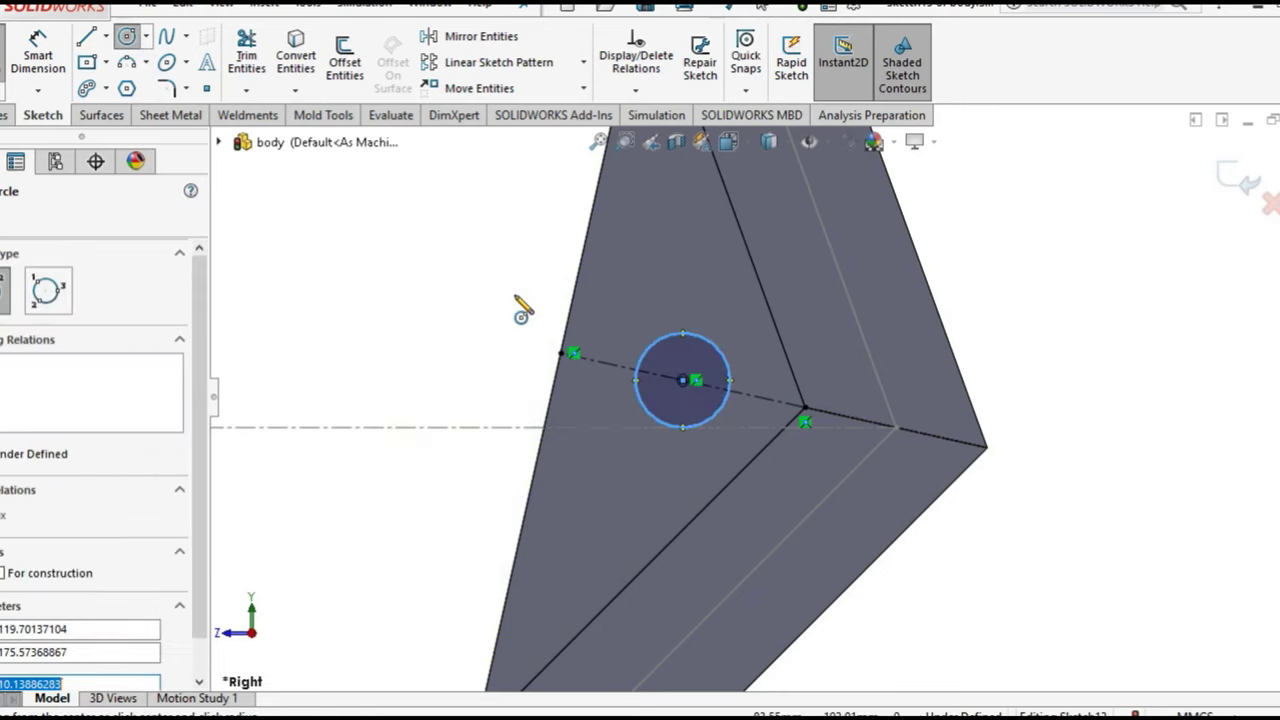
right_click(530, 310)
click(530, 310)
Dimension the circle's diameter to 20 mm
click(38, 50)
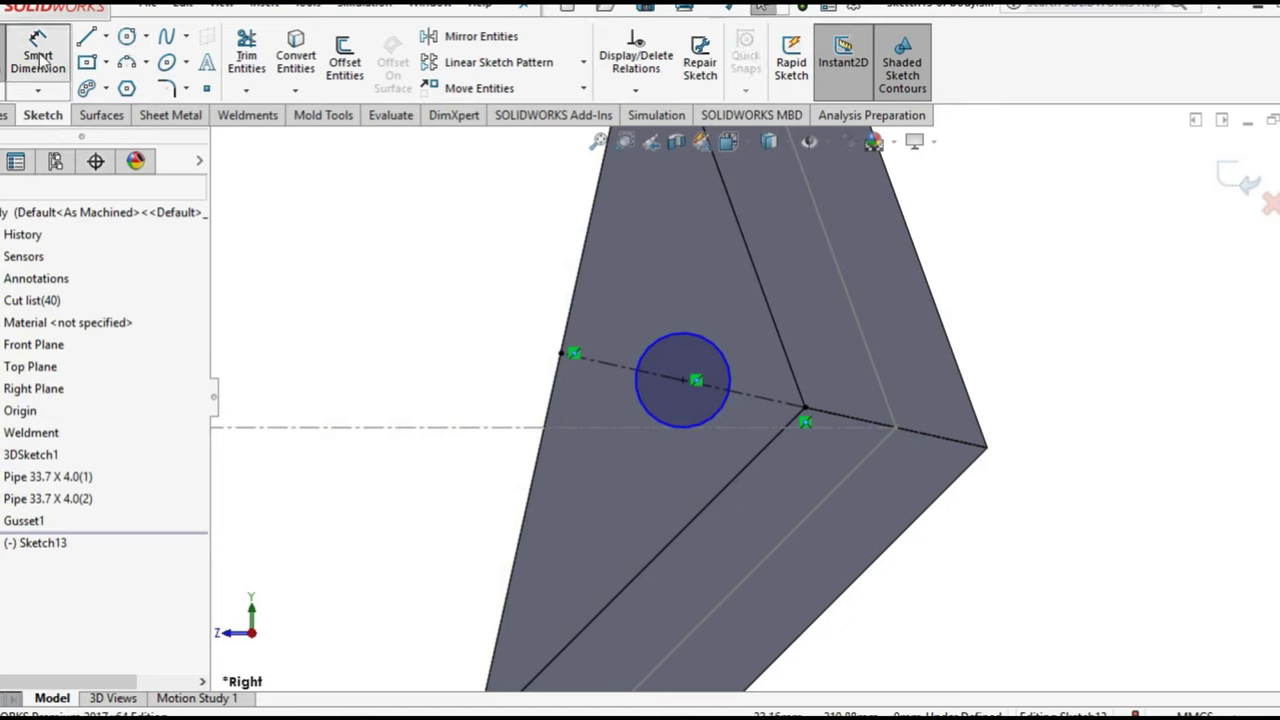
click(692, 336)
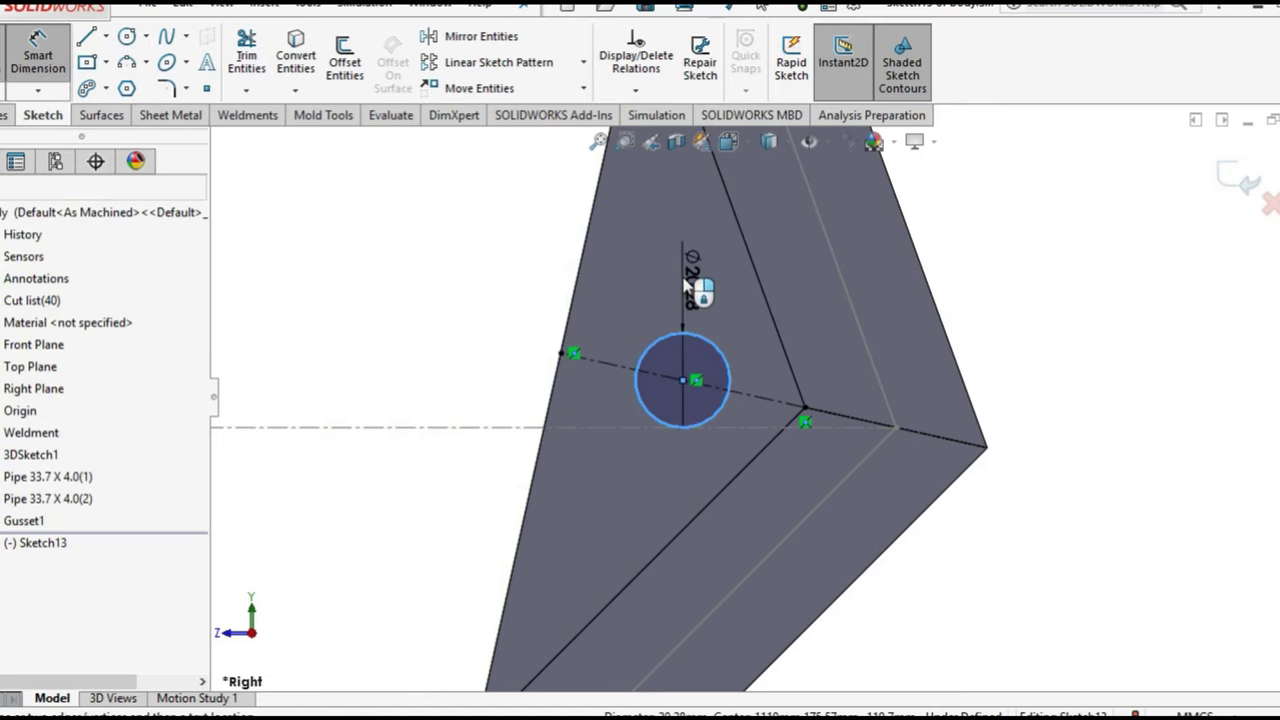
click(686, 287)
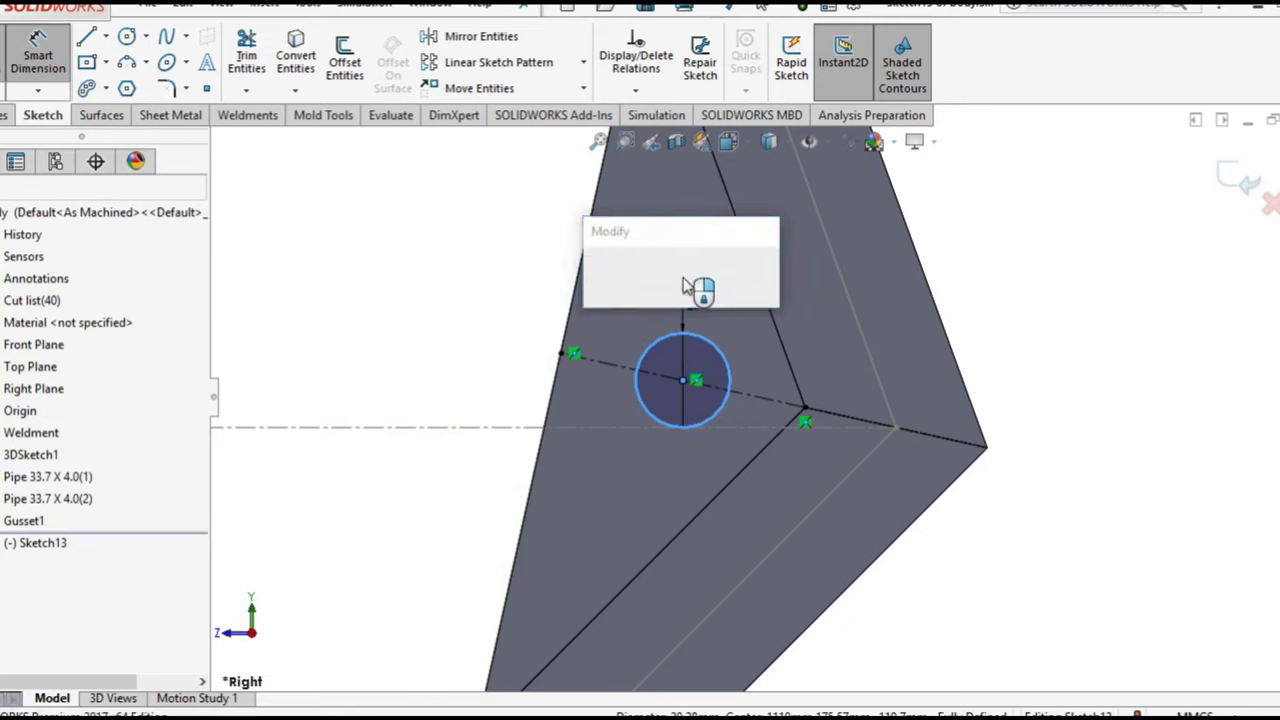
key(Return)
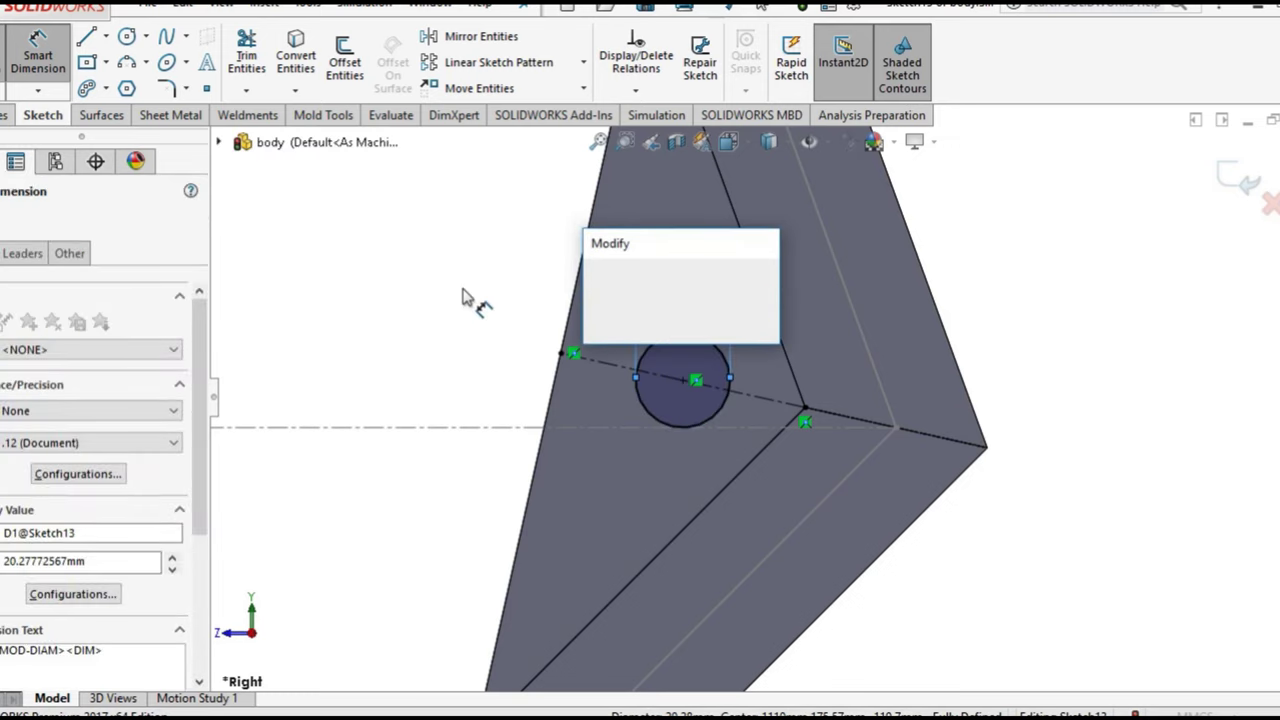
text(20)
key(Return)
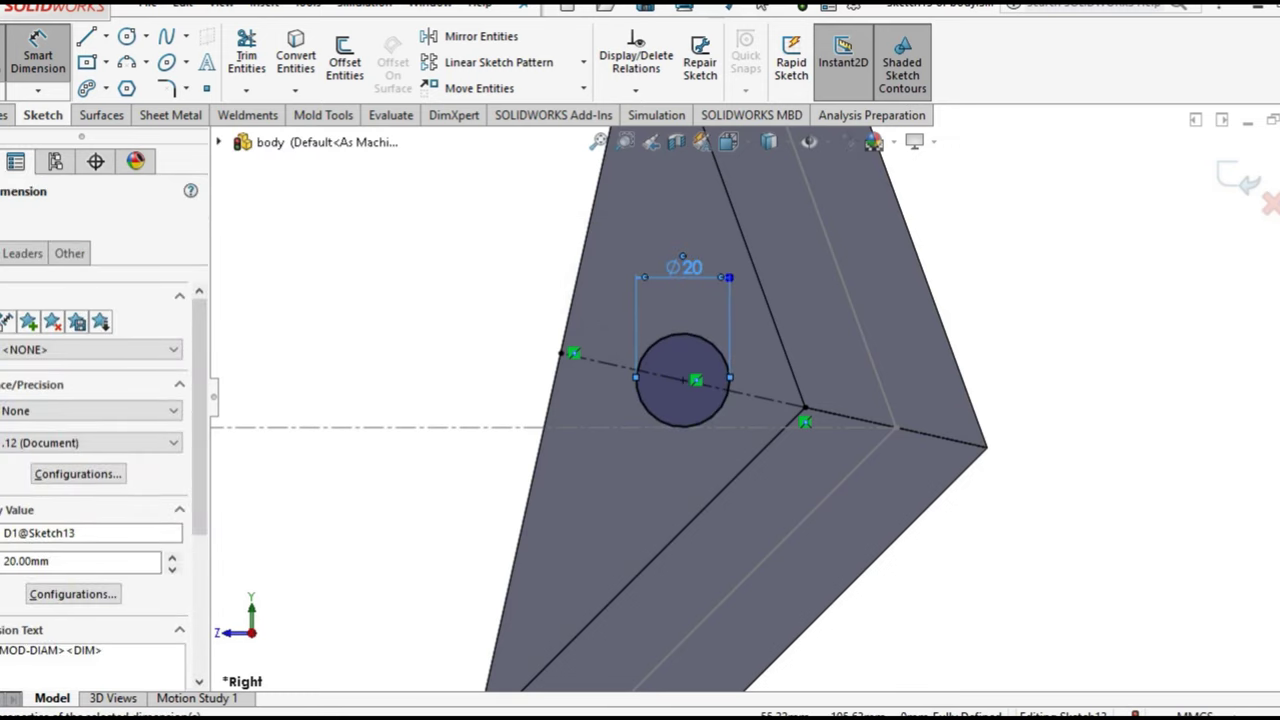
key(Escape)
click(8, 115)
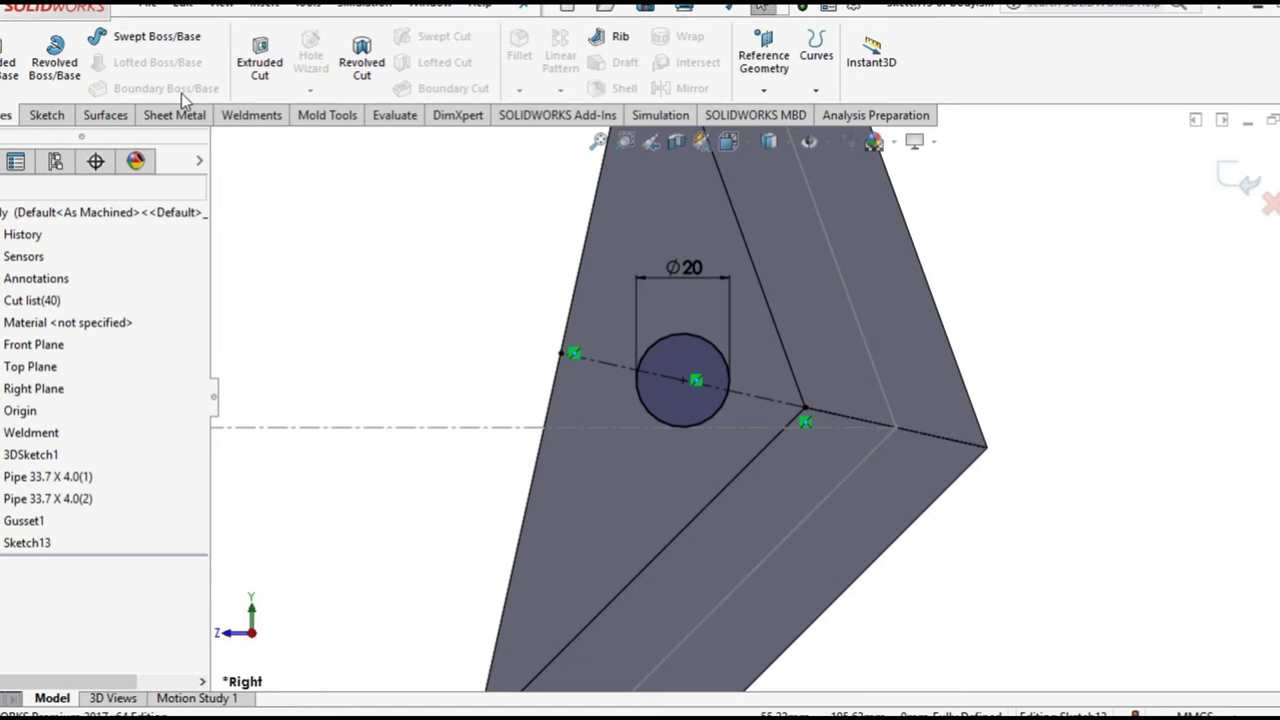
Cut-extrude the 20 mm circle Through All to drill the gusset
click(259, 62)
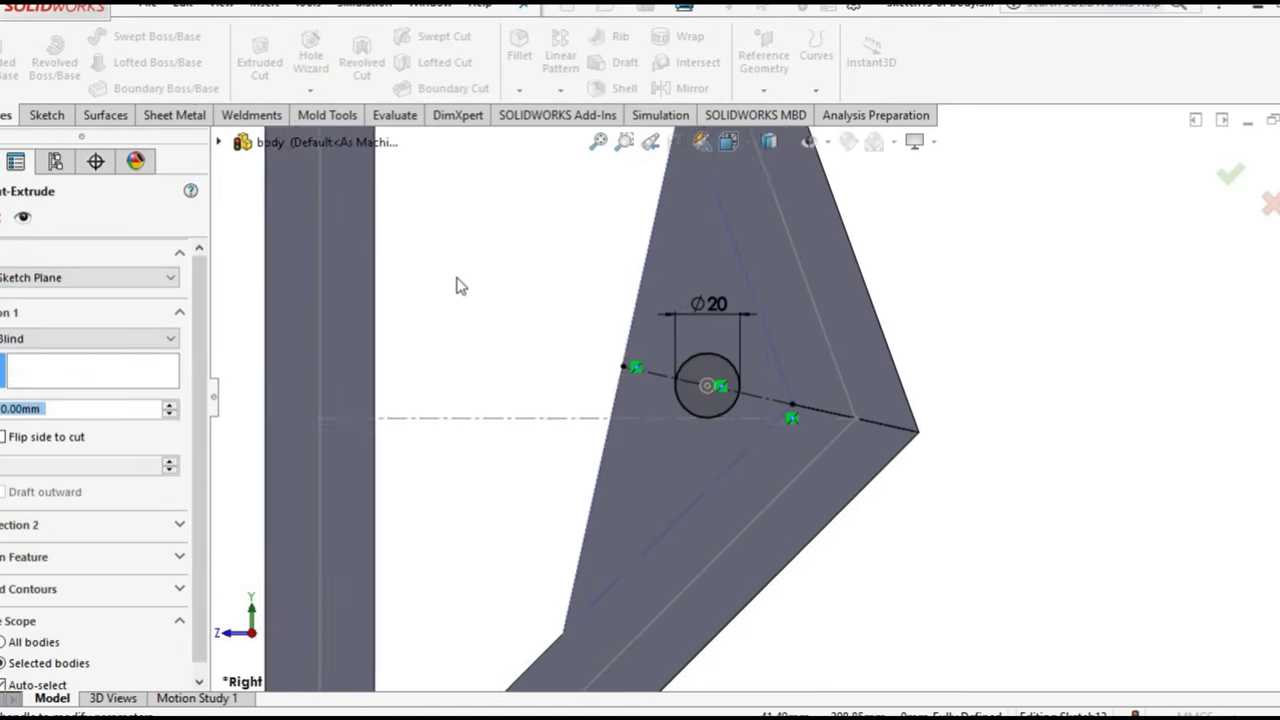
middle_drag(537, 309, 583, 323)
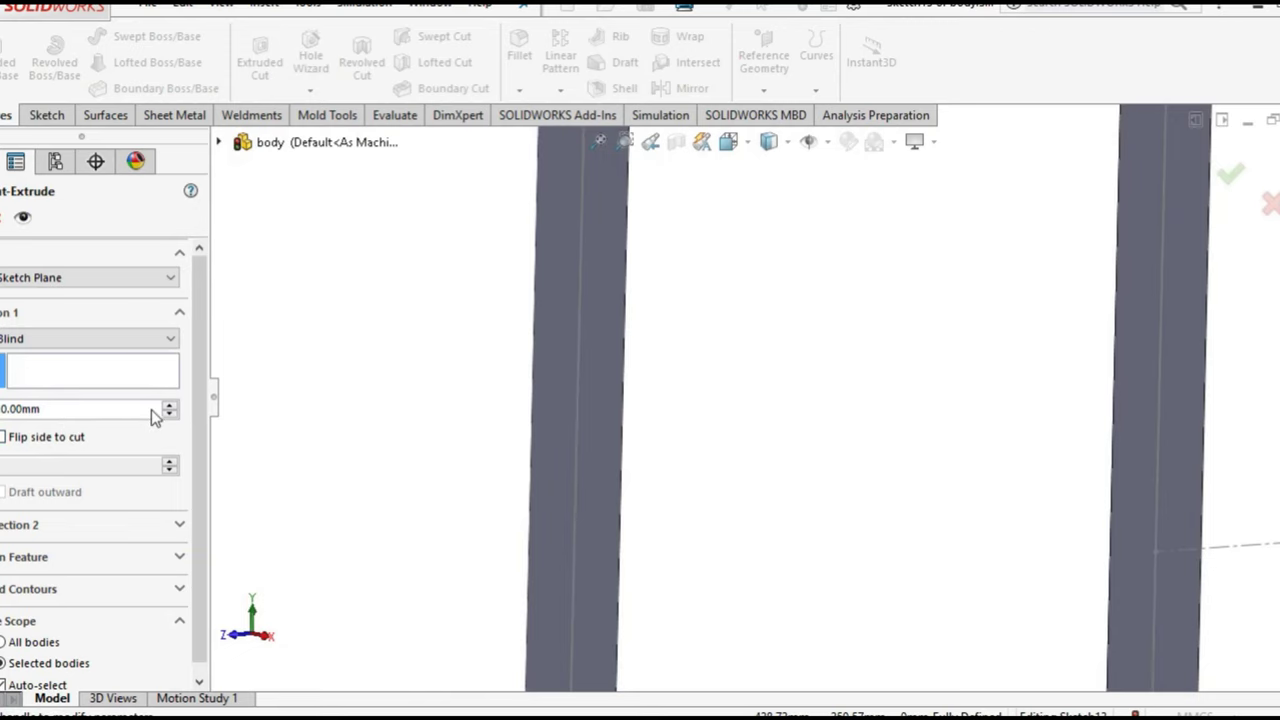
click(157, 345)
click(123, 366)
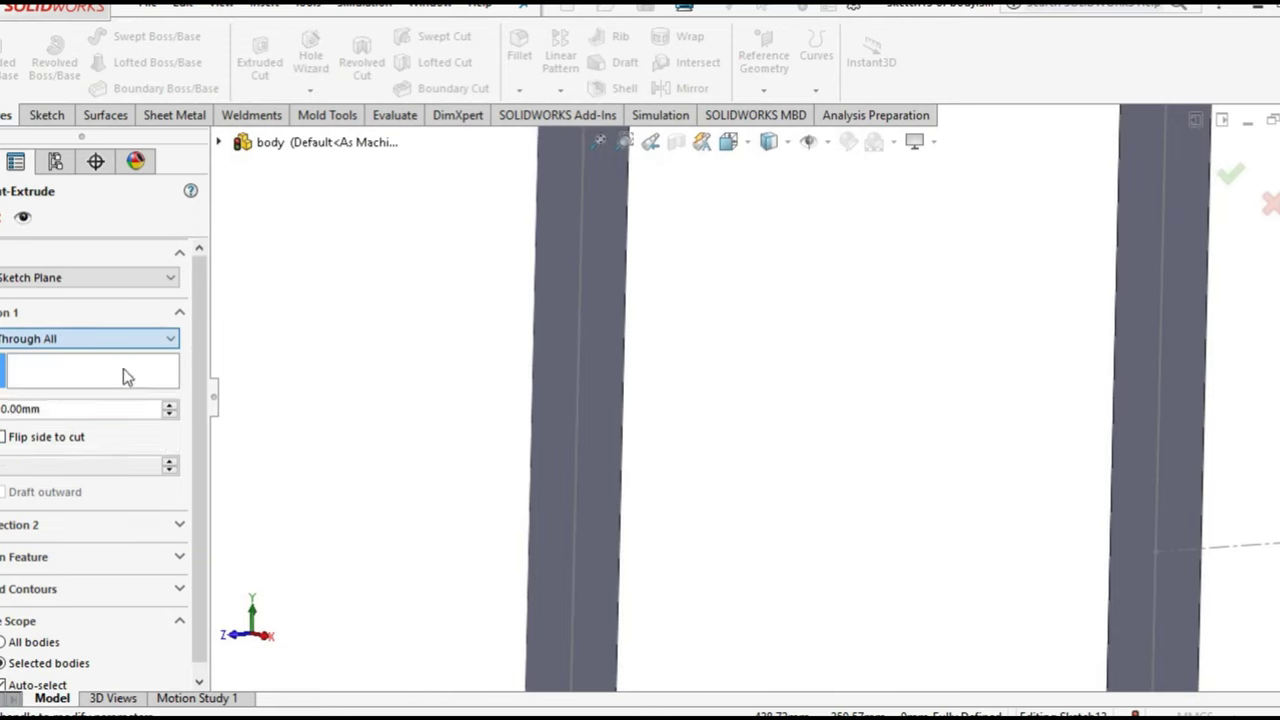
mouse_move(771, 341)
middle_down()
mouse_move(715, 358)
mouse_move(734, 326)
middle_up()
middle_drag(597, 357, 603, 344)
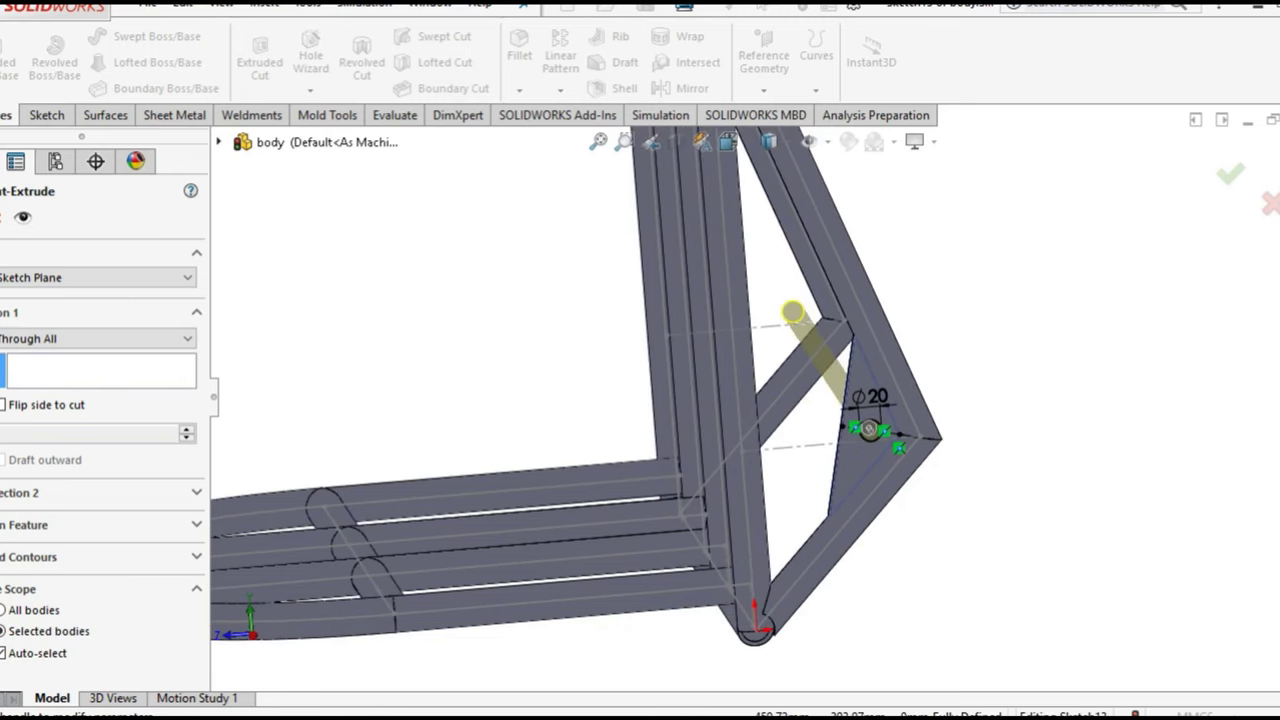
key(Return)
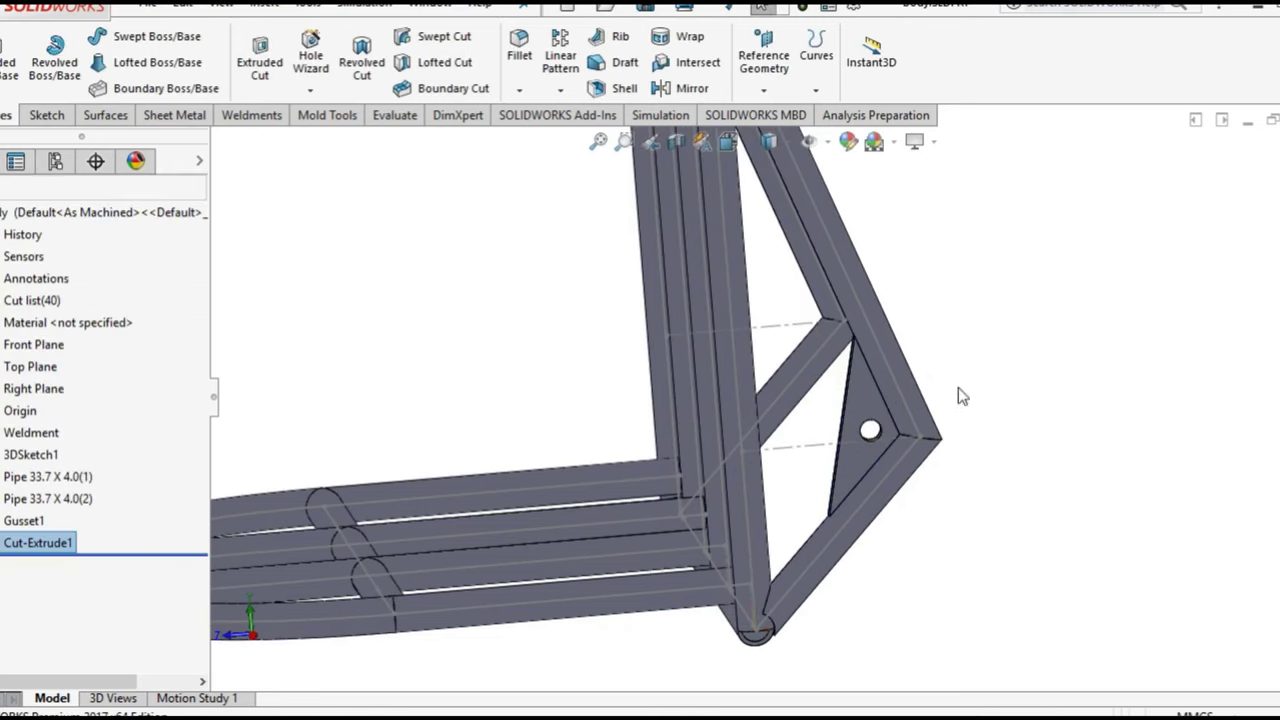
Check the finished hole and switch to a straight-on front view of the frame
mouse_move(958, 387)
middle_down()
mouse_move(957, 474)
mouse_move(975, 470)
middle_up()
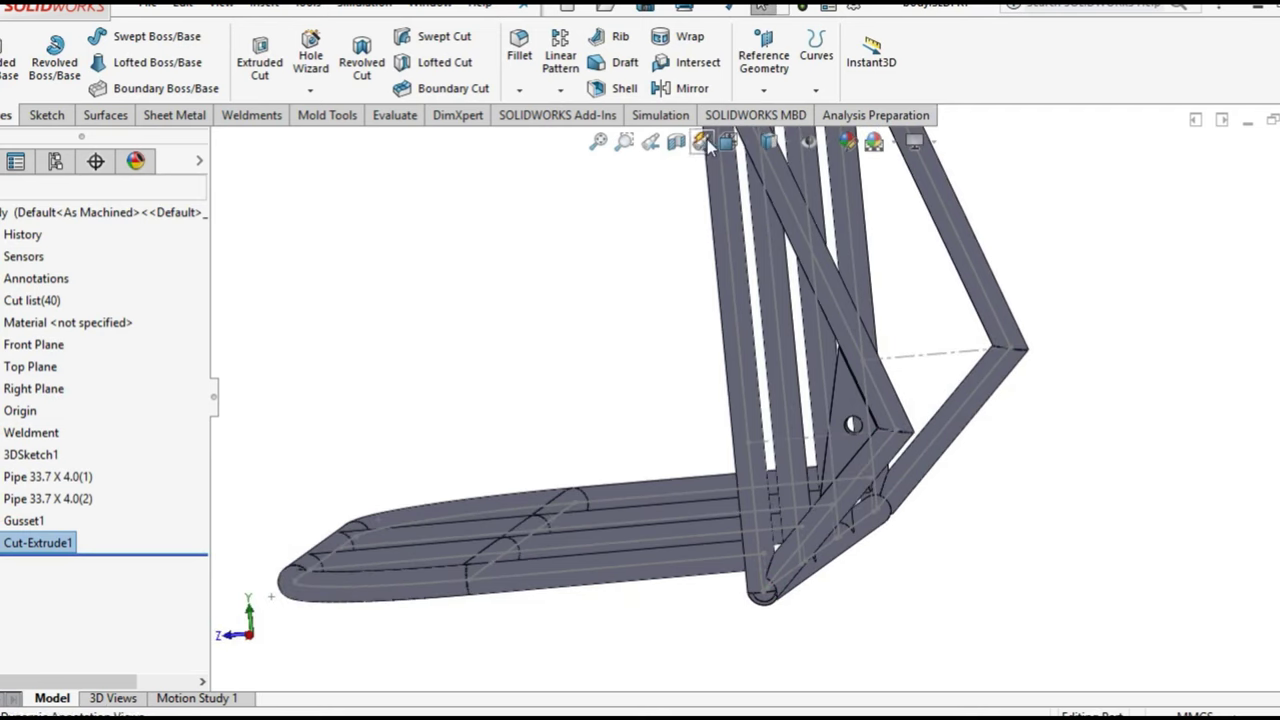
click(728, 145)
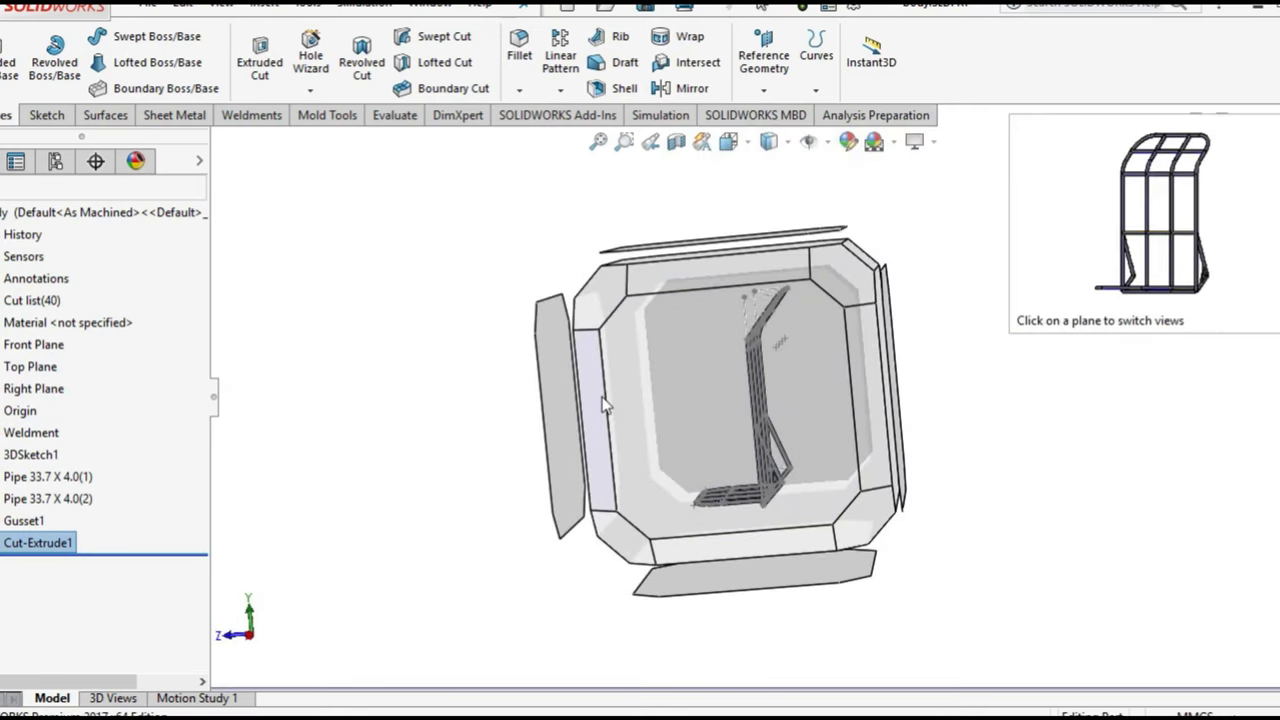
click(616, 421)
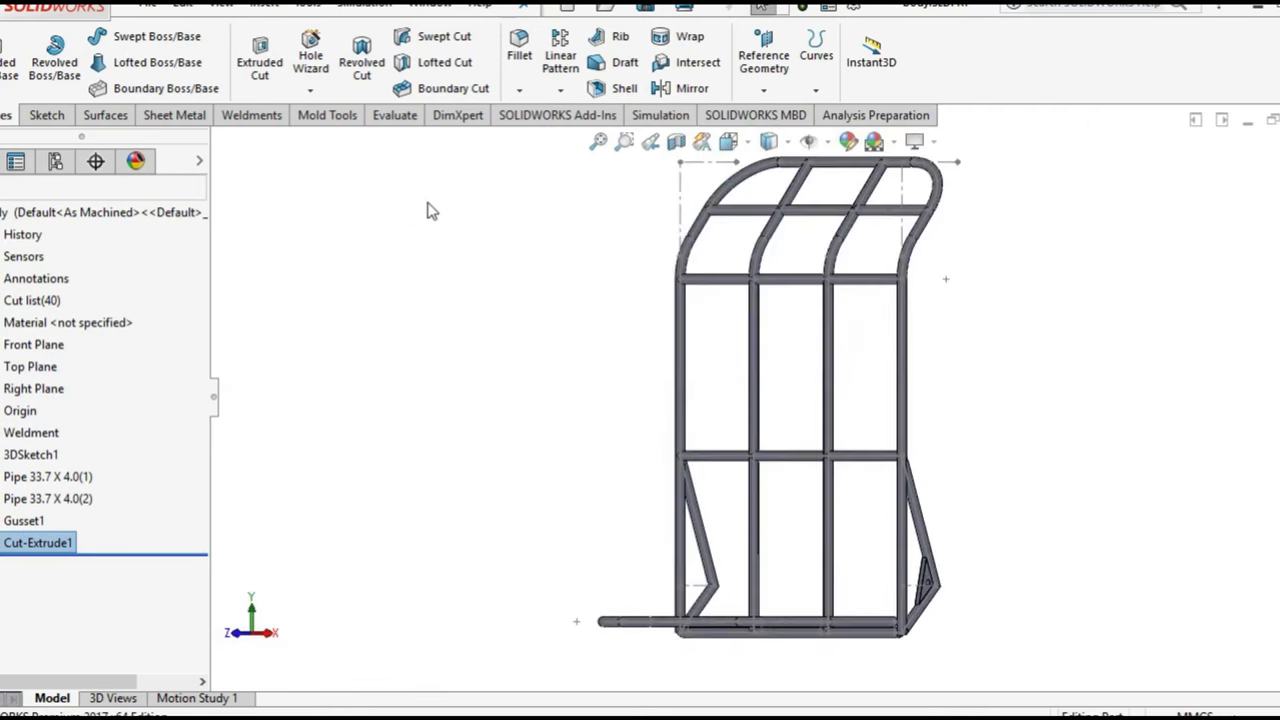
click(264, 118)
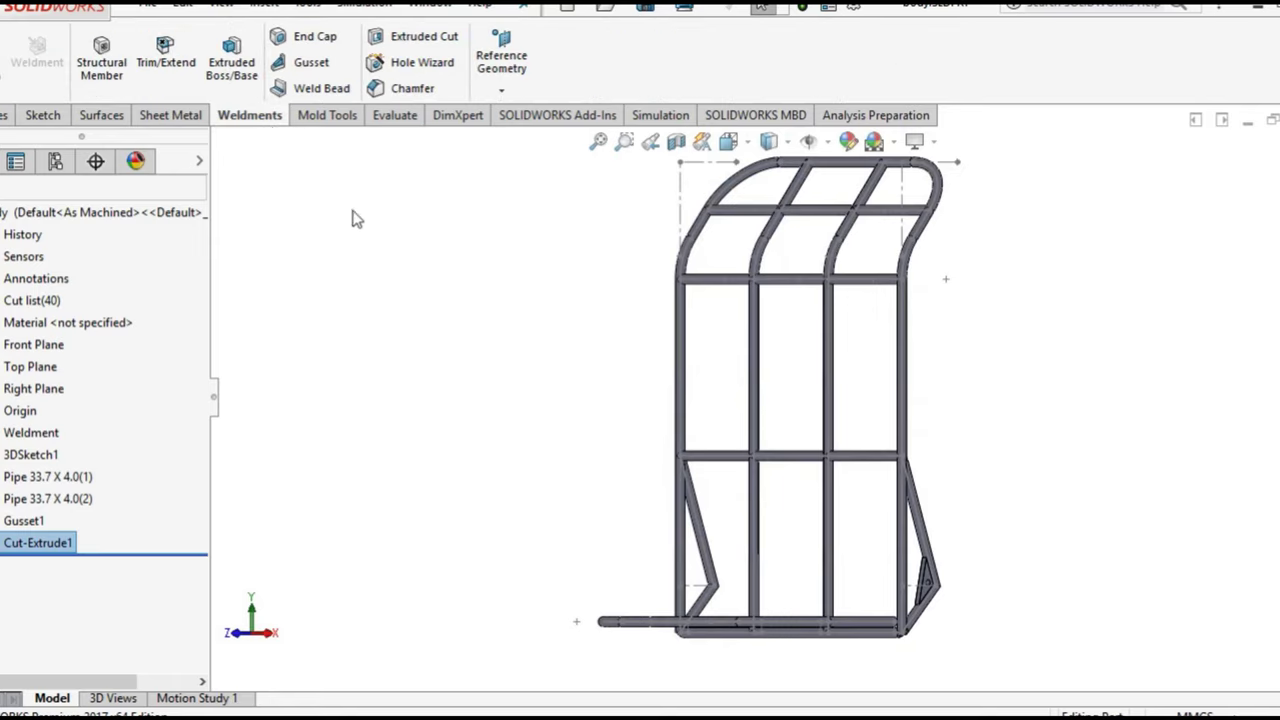
Start a Weld Path weld bead with a 4 mm bead size
click(324, 87)
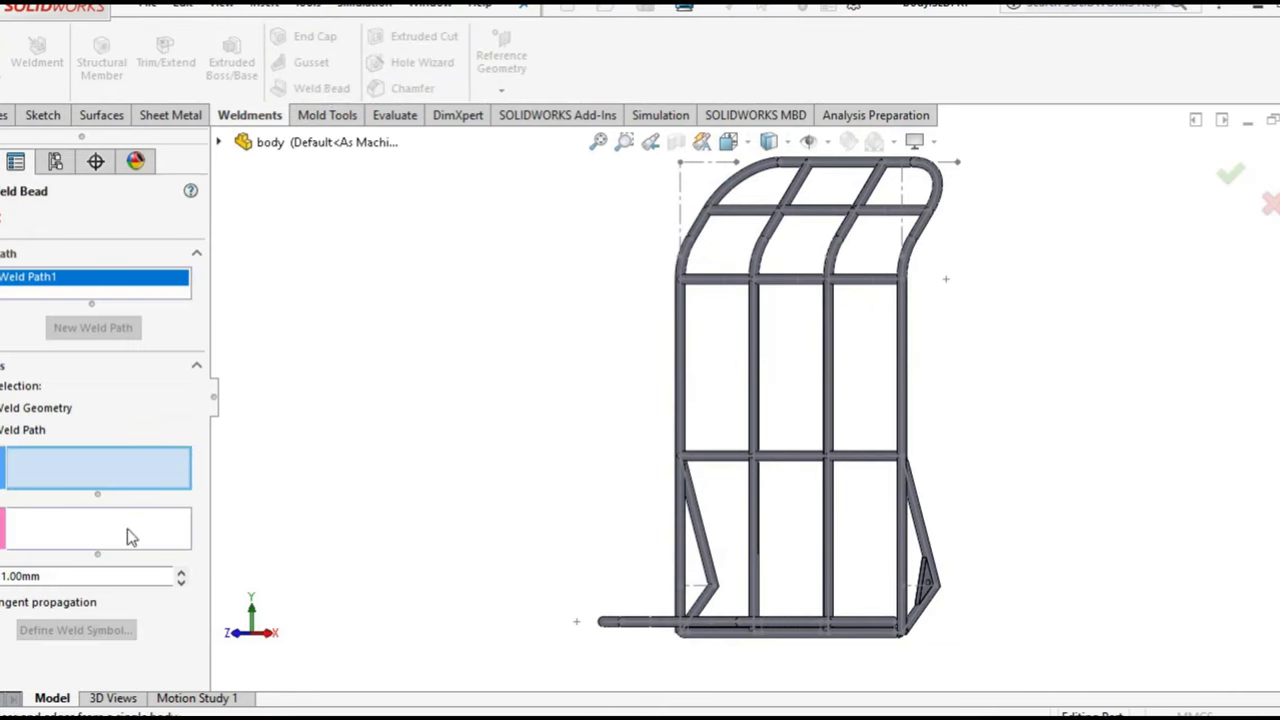
click(100, 578)
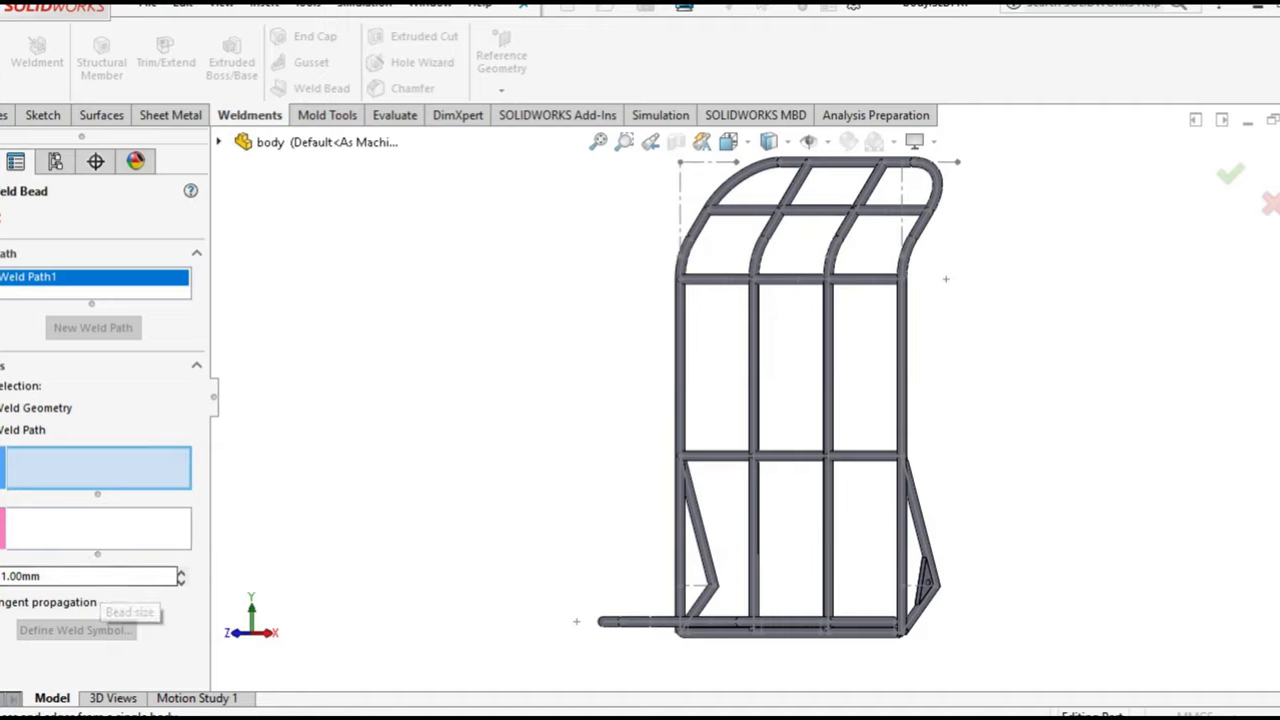
click(22, 429)
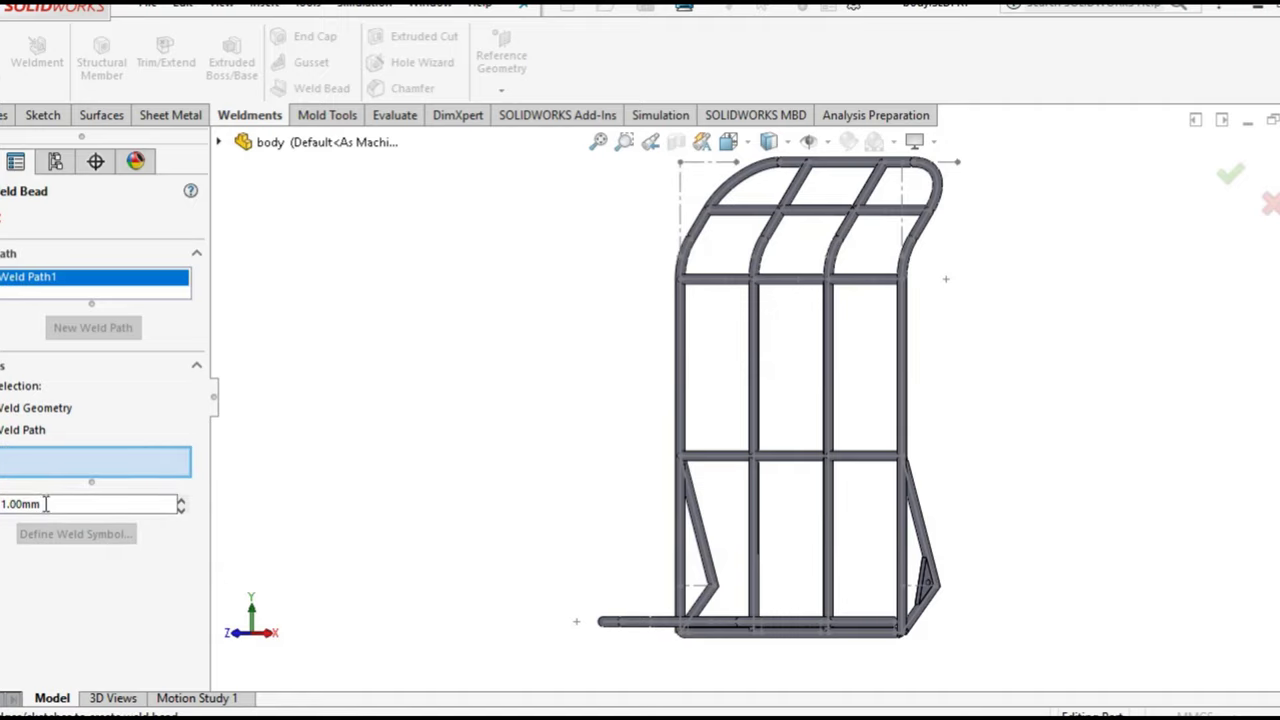
double_click(45, 504)
text(4)
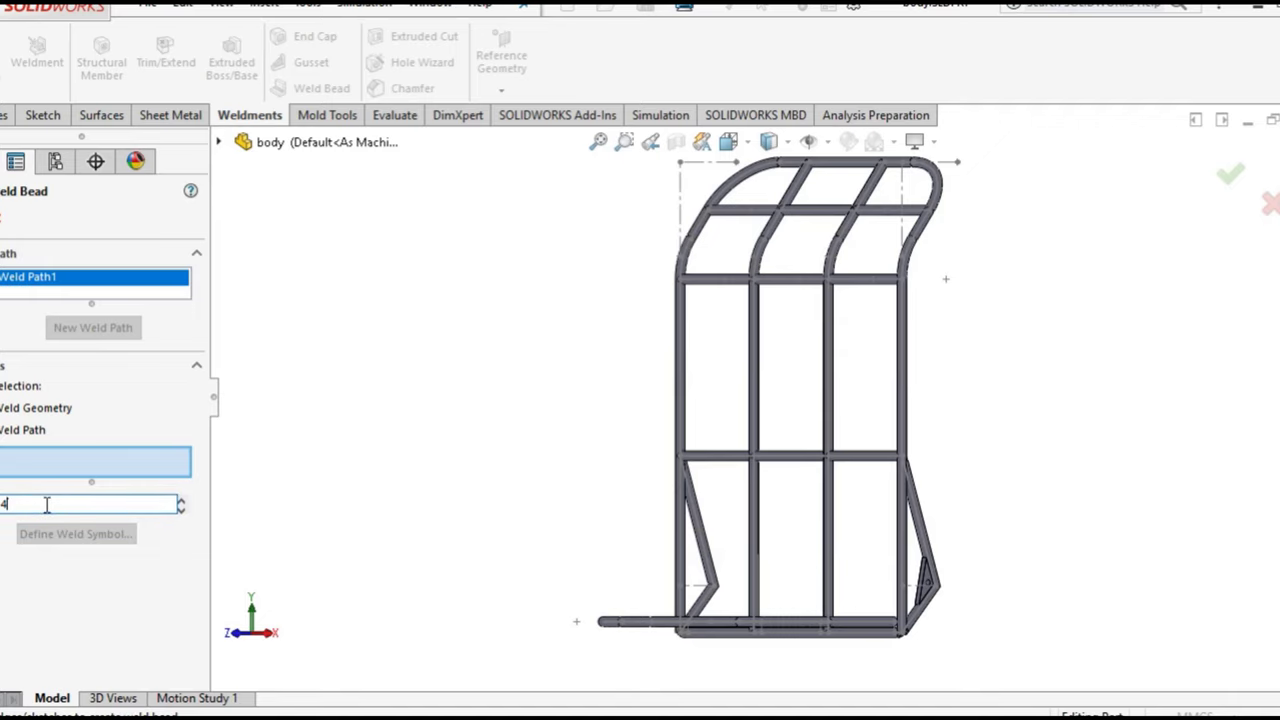
scroll(940, 617, down, 3)
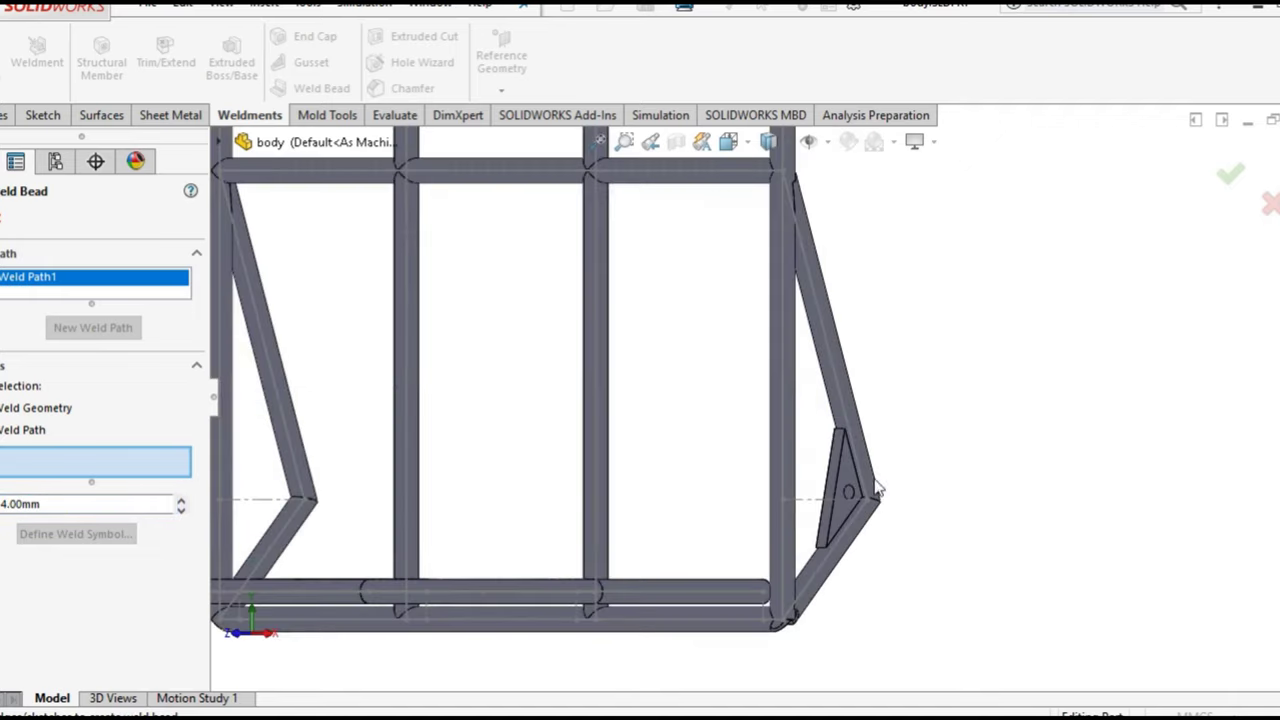
scroll(842, 472, down, 5)
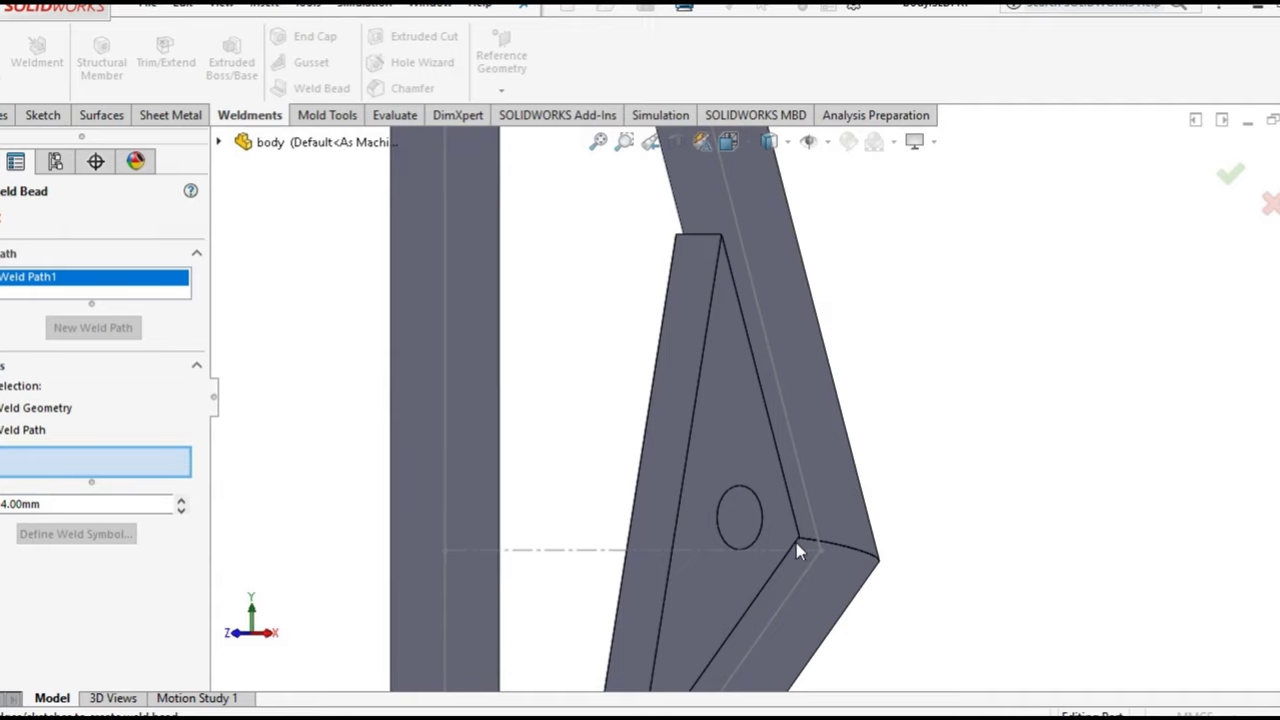
Select the six gusset edges along the frame tubes and accept the weld bead
click(769, 429)
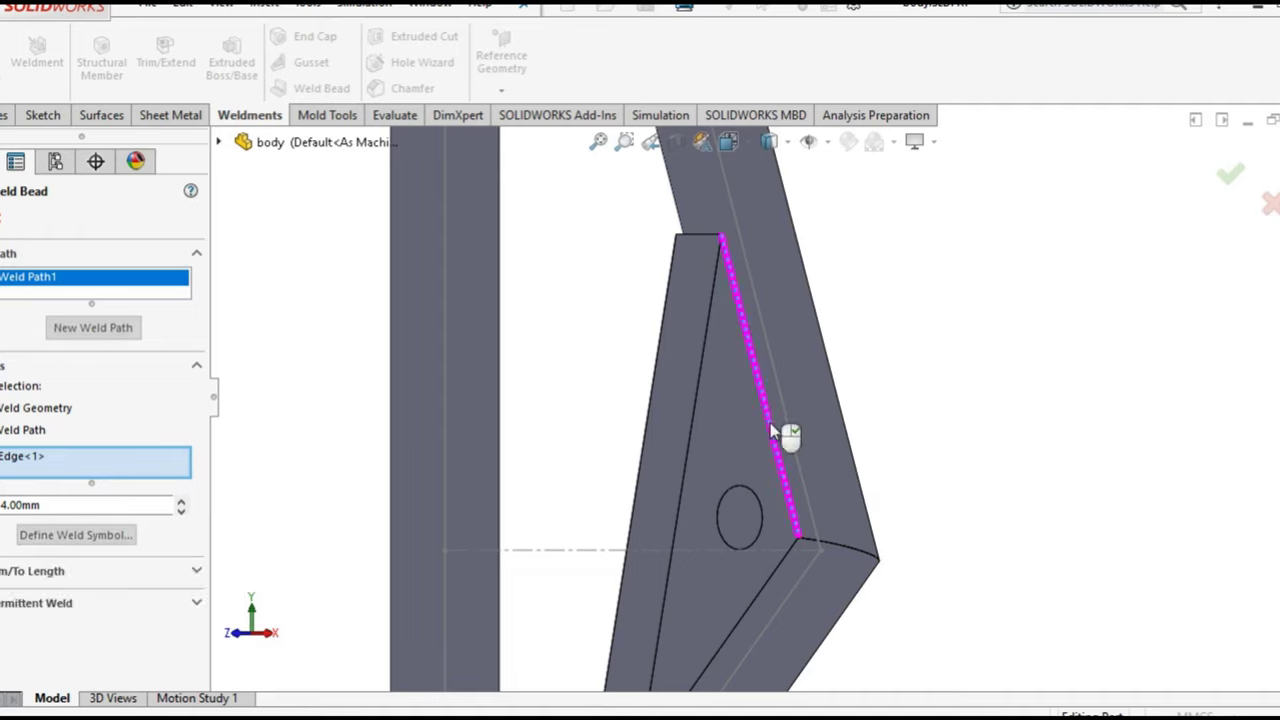
click(776, 572)
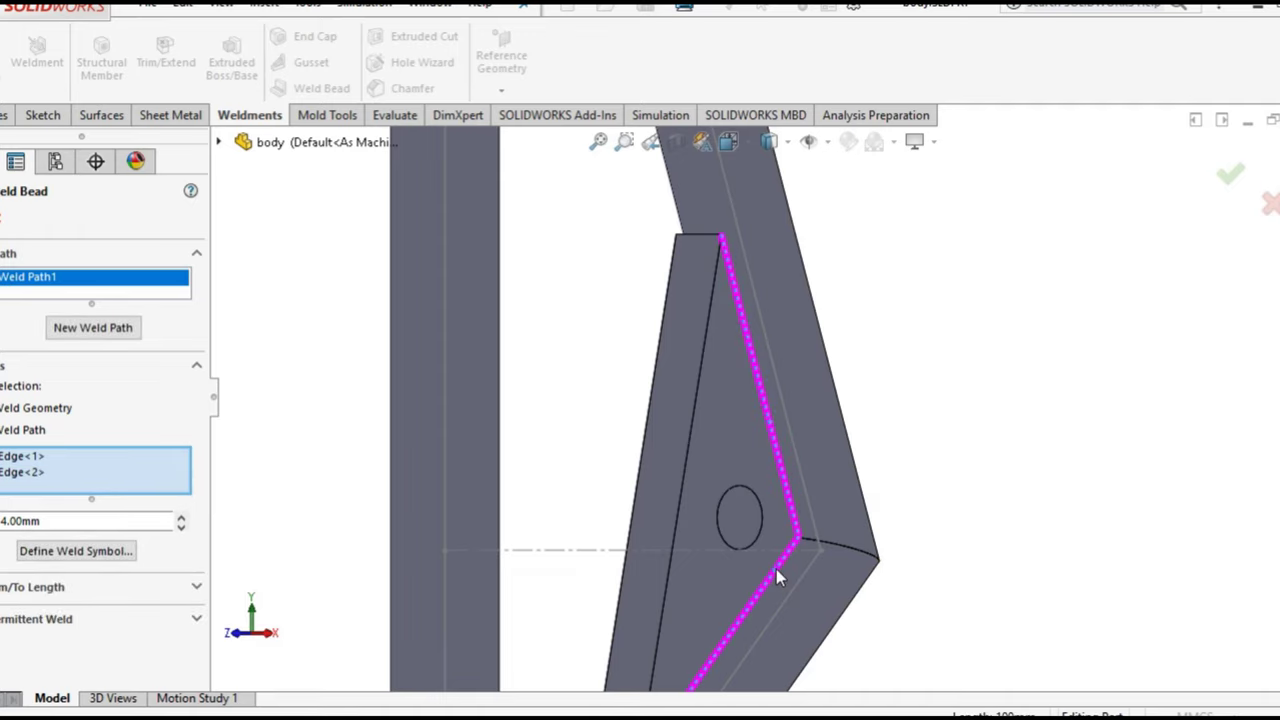
middle_drag(776, 569, 817, 566)
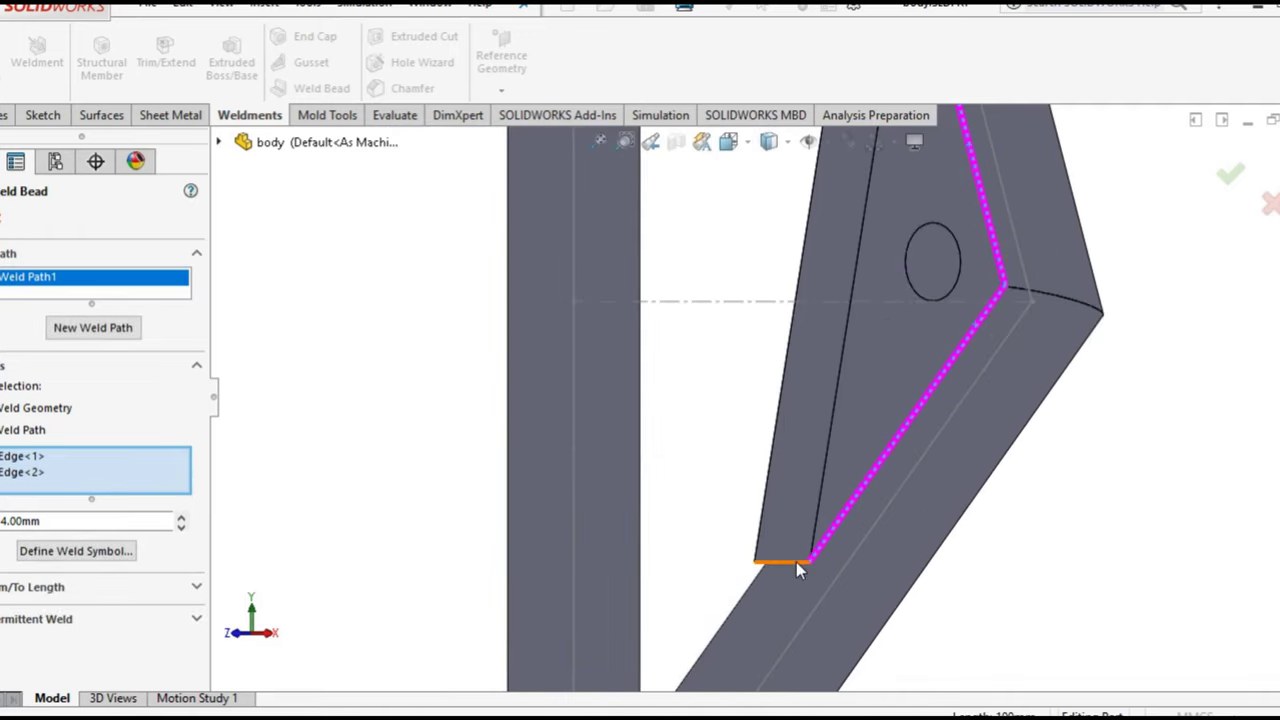
click(796, 562)
mouse_move(737, 566)
middle_down()
mouse_move(840, 590)
mouse_move(820, 571)
middle_up()
click(741, 520)
middle_drag(686, 486, 670, 350)
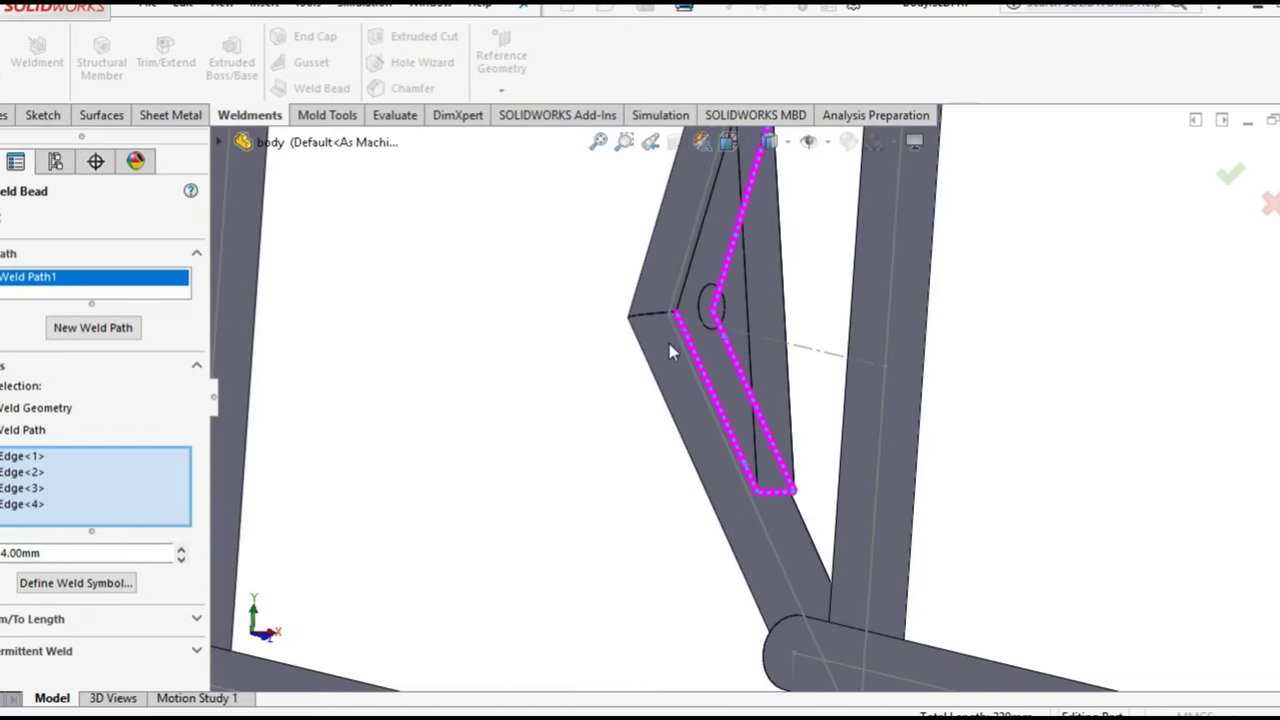
scroll(671, 340, down, 2)
scroll(674, 331, down, 2)
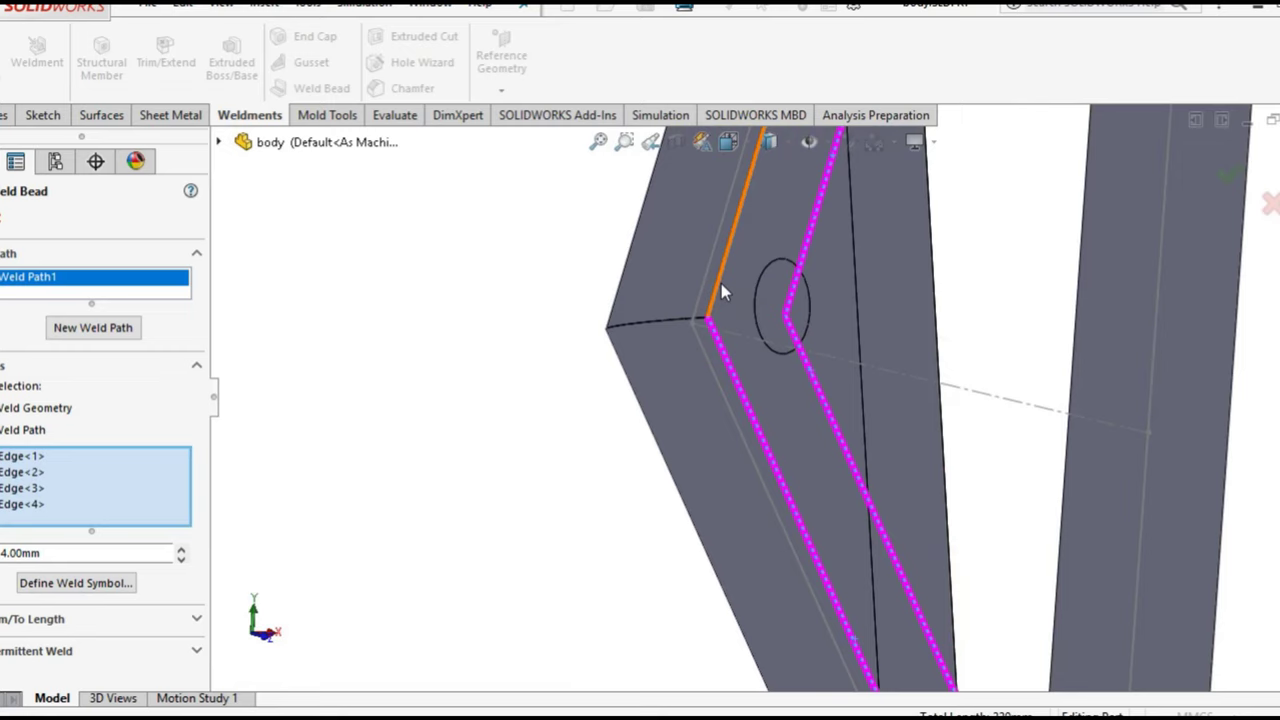
click(721, 283)
middle_drag(700, 306, 803, 320)
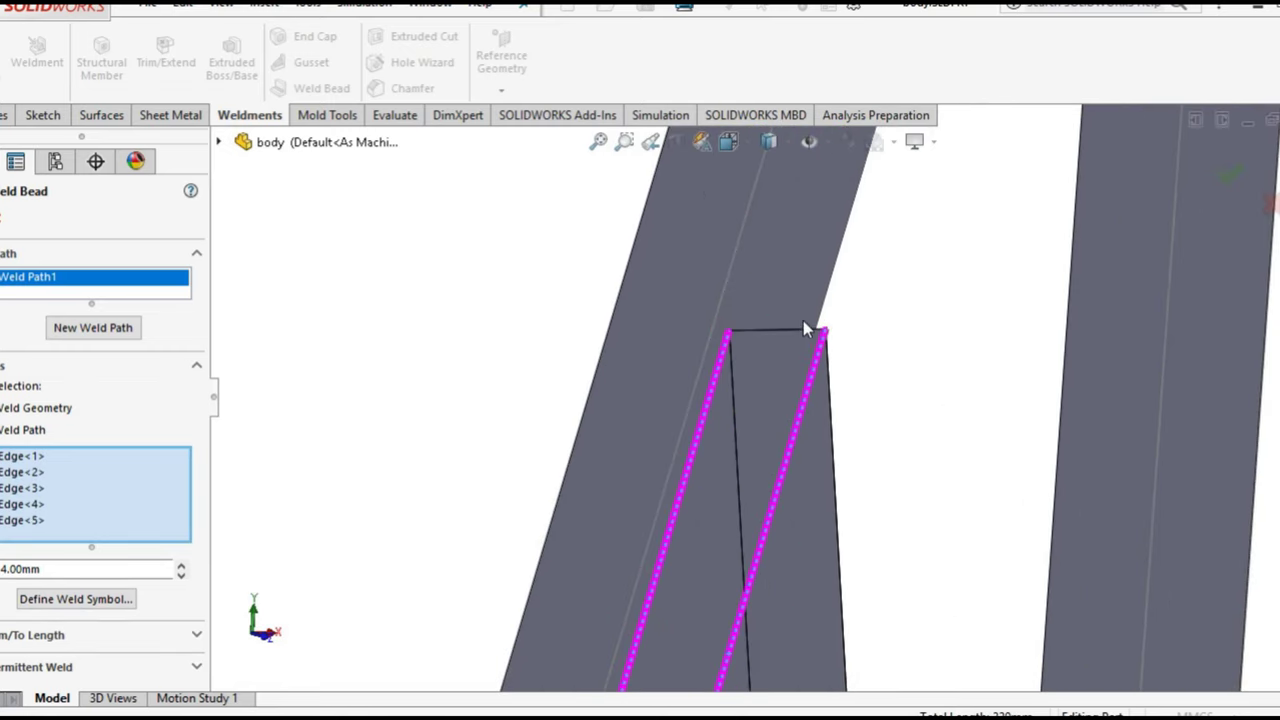
click(792, 332)
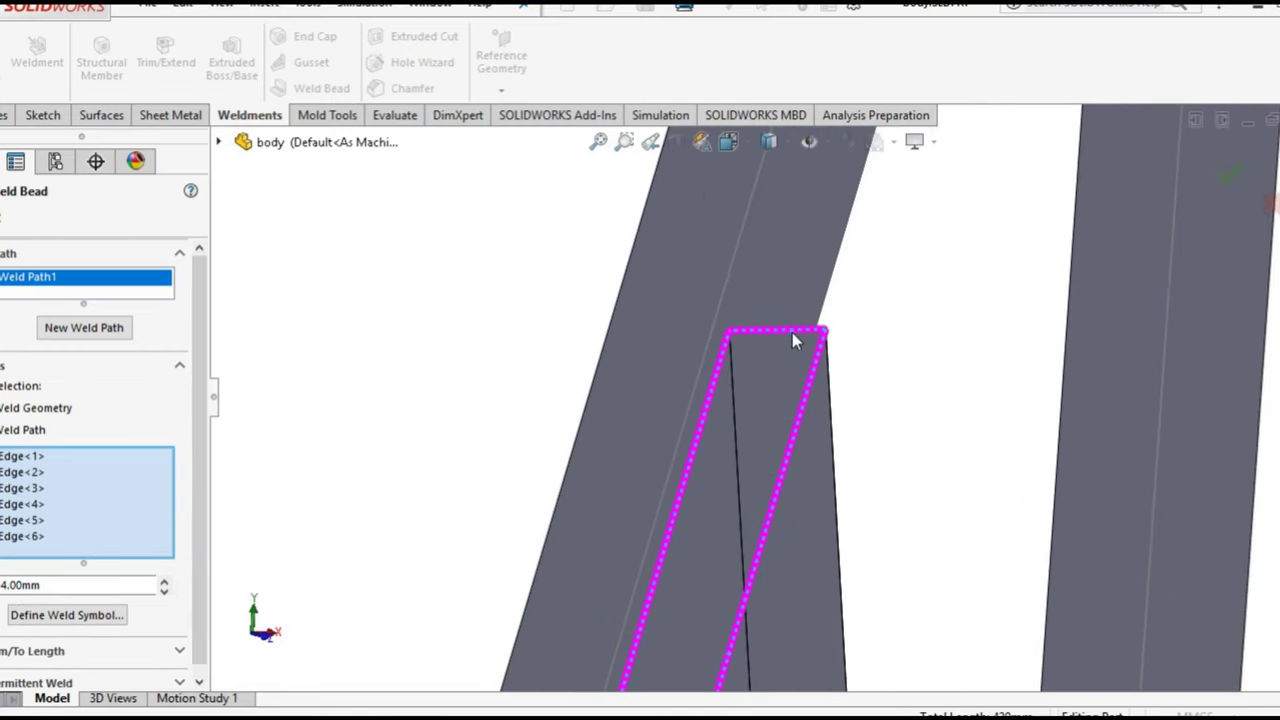
mouse_move(411, 449)
middle_down()
mouse_move(452, 472)
mouse_move(406, 449)
mouse_move(363, 386)
mouse_move(933, 450)
mouse_move(920, 457)
middle_up()
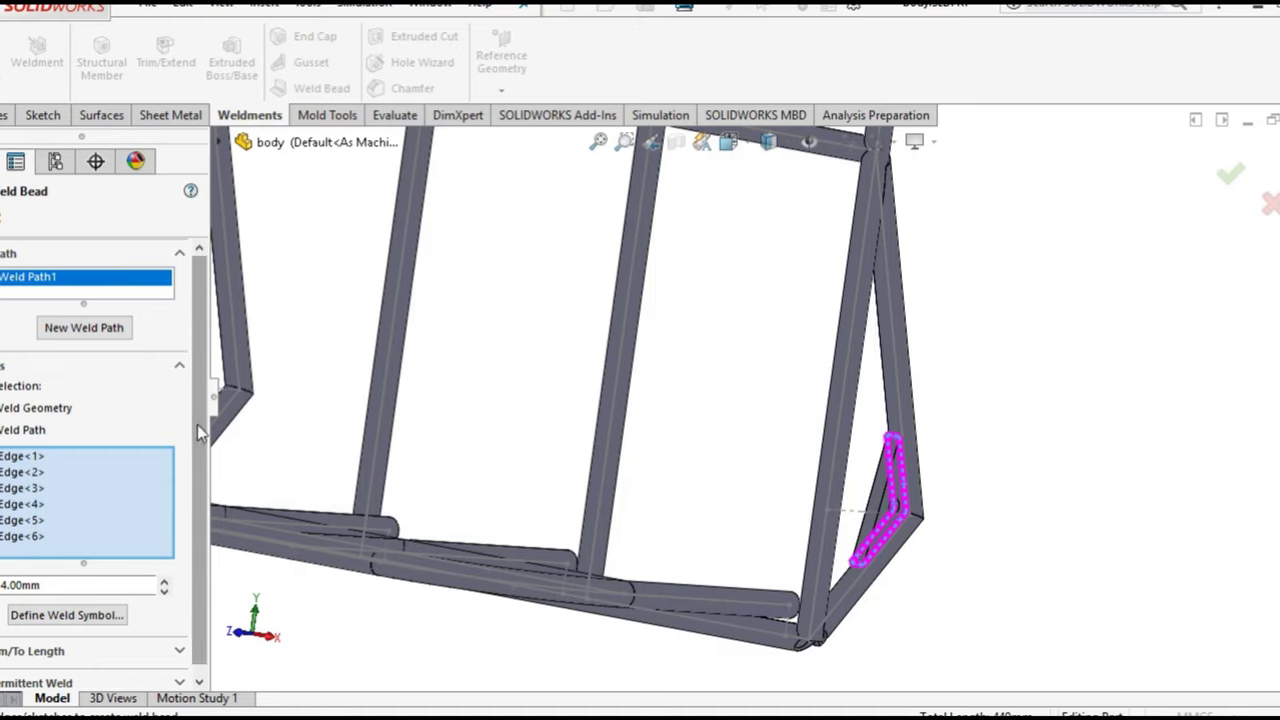
drag(198, 432, 209, 472)
scroll(200, 487, up, 1)
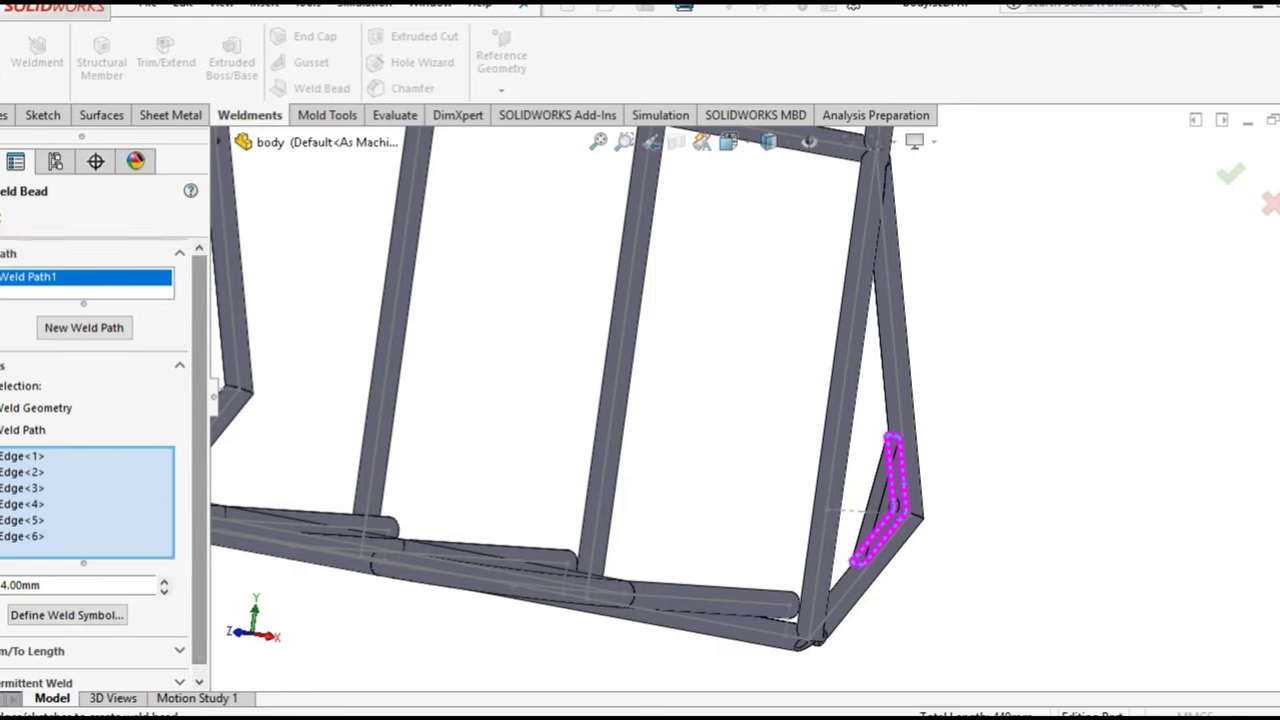
key(Return)
scroll(960, 495, down, 3)
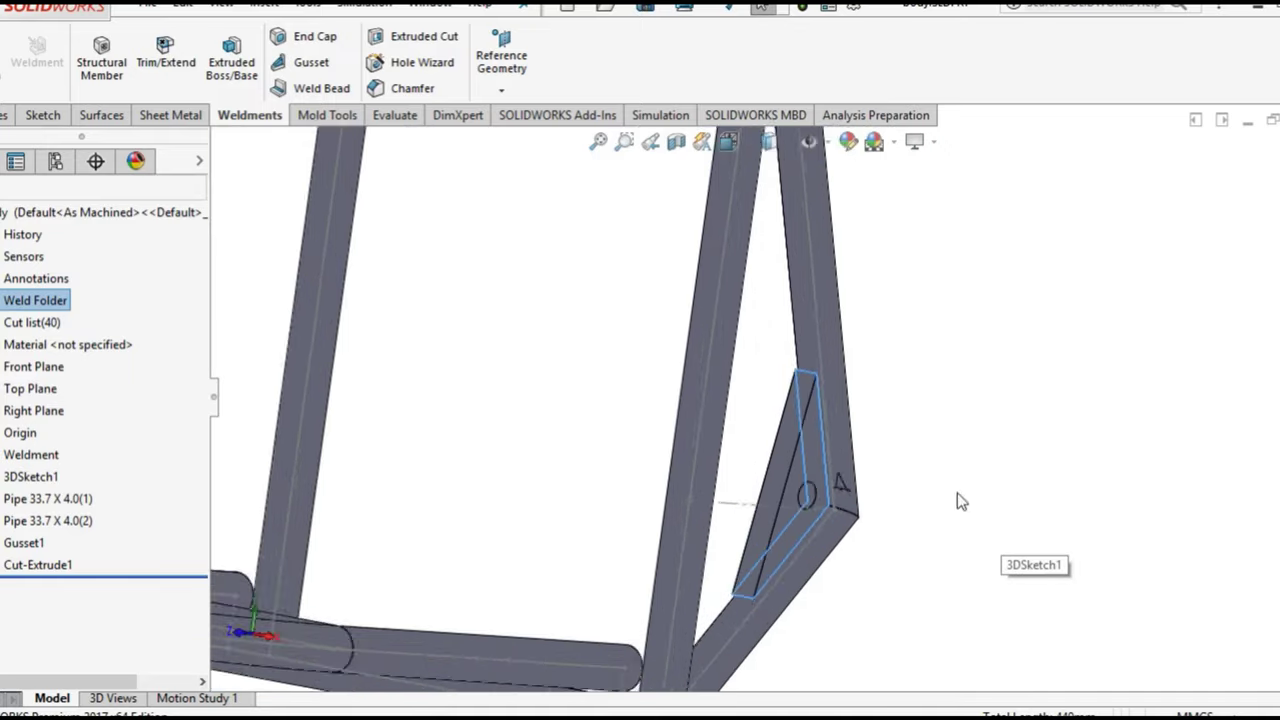
scroll(824, 490, down, 3)
click(826, 451)
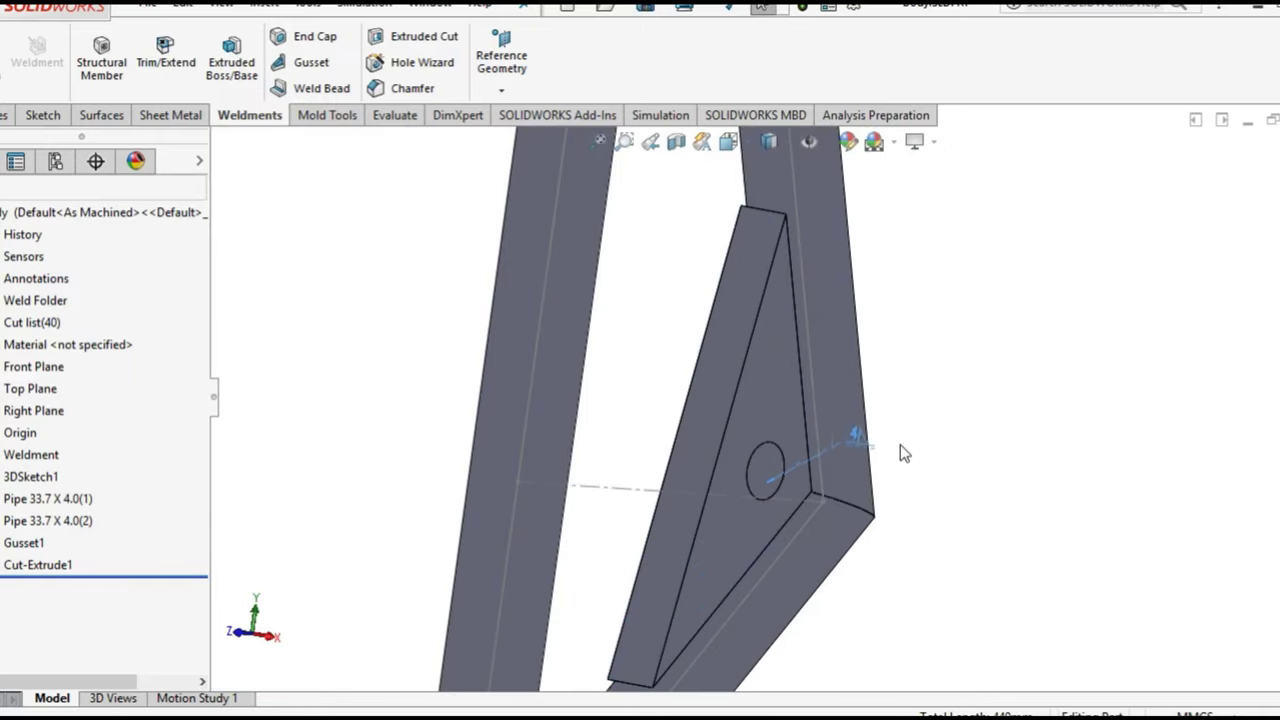
scroll(979, 487, up, 2)
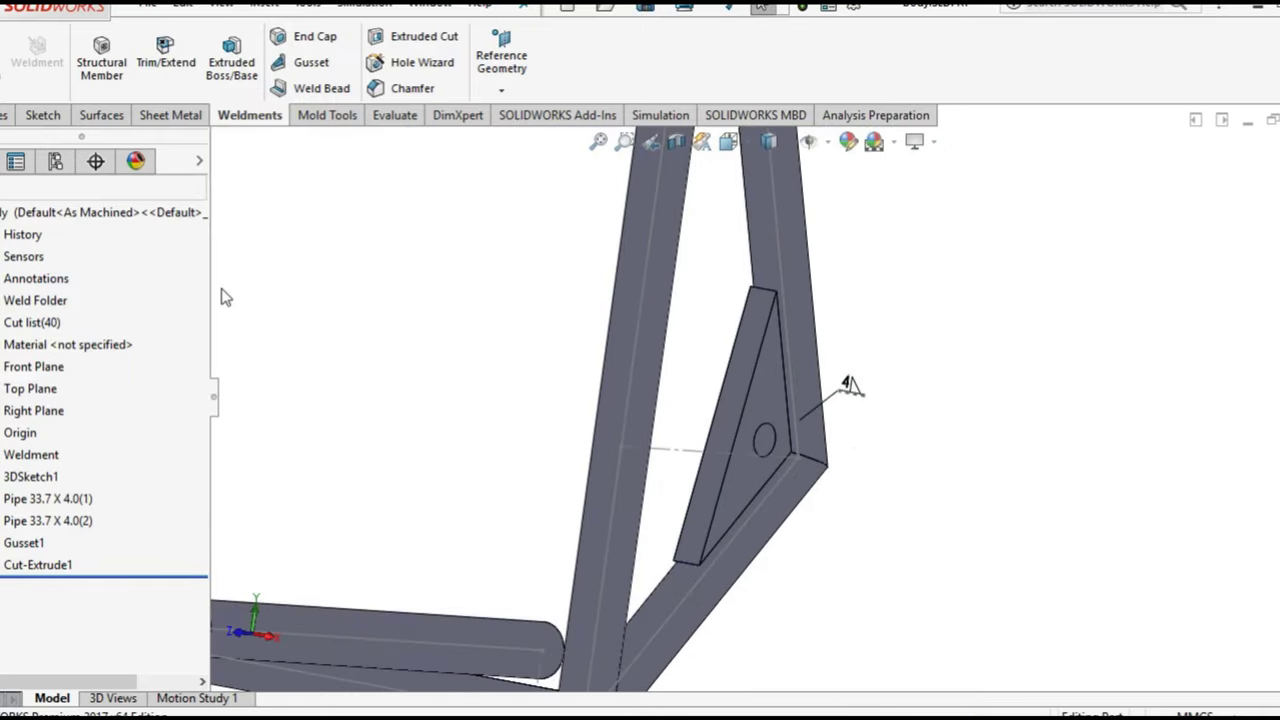
right_click(126, 210)
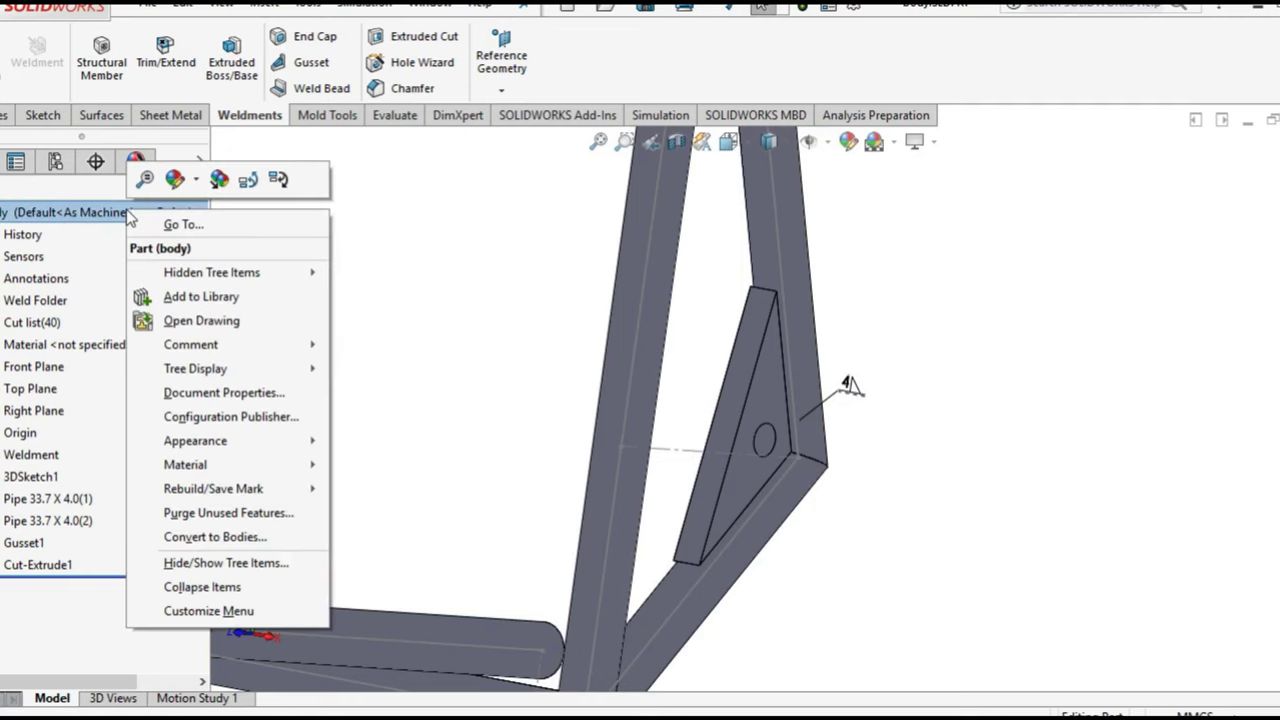
right_click(37, 241)
right_click(12, 257)
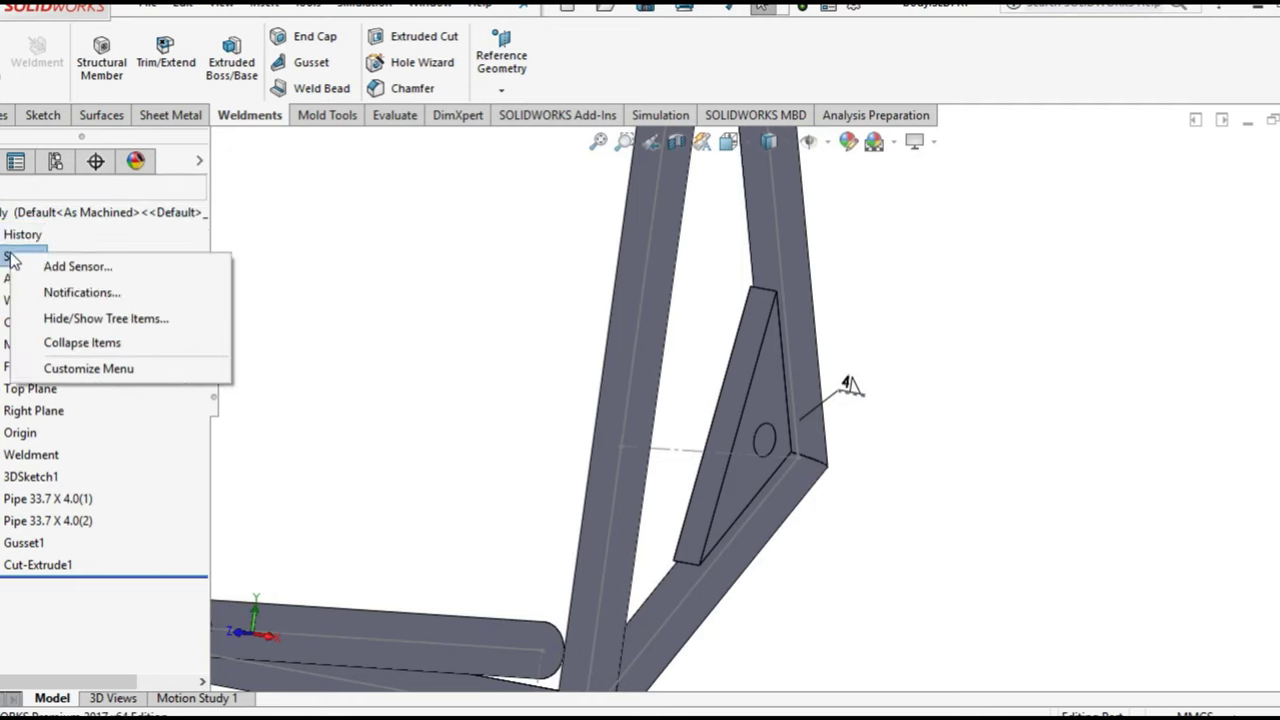
right_click(20, 278)
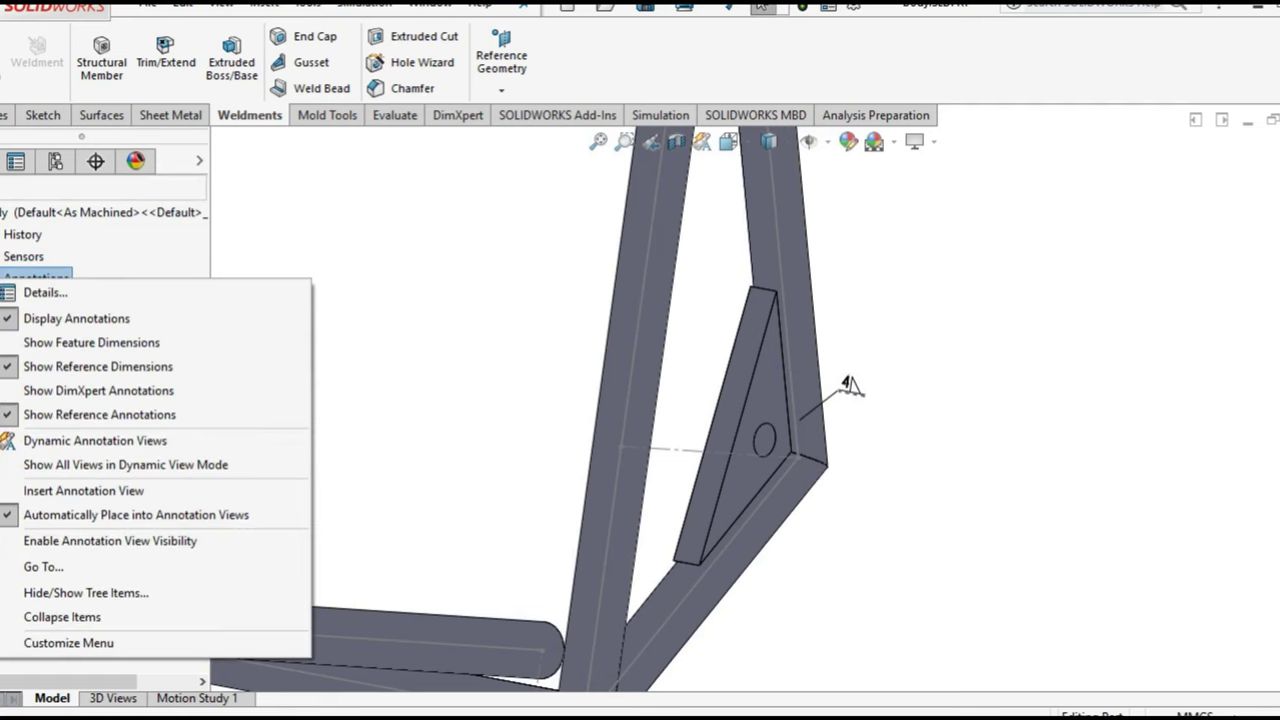
click(71, 293)
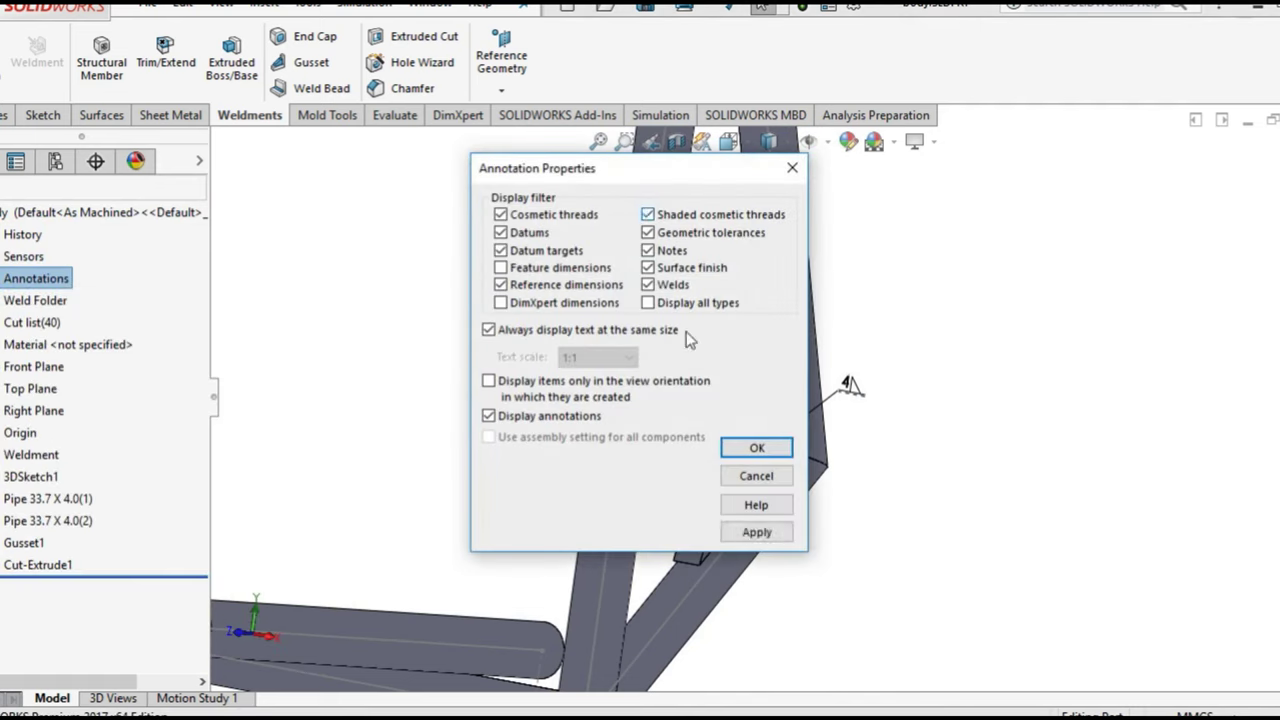
click(756, 448)
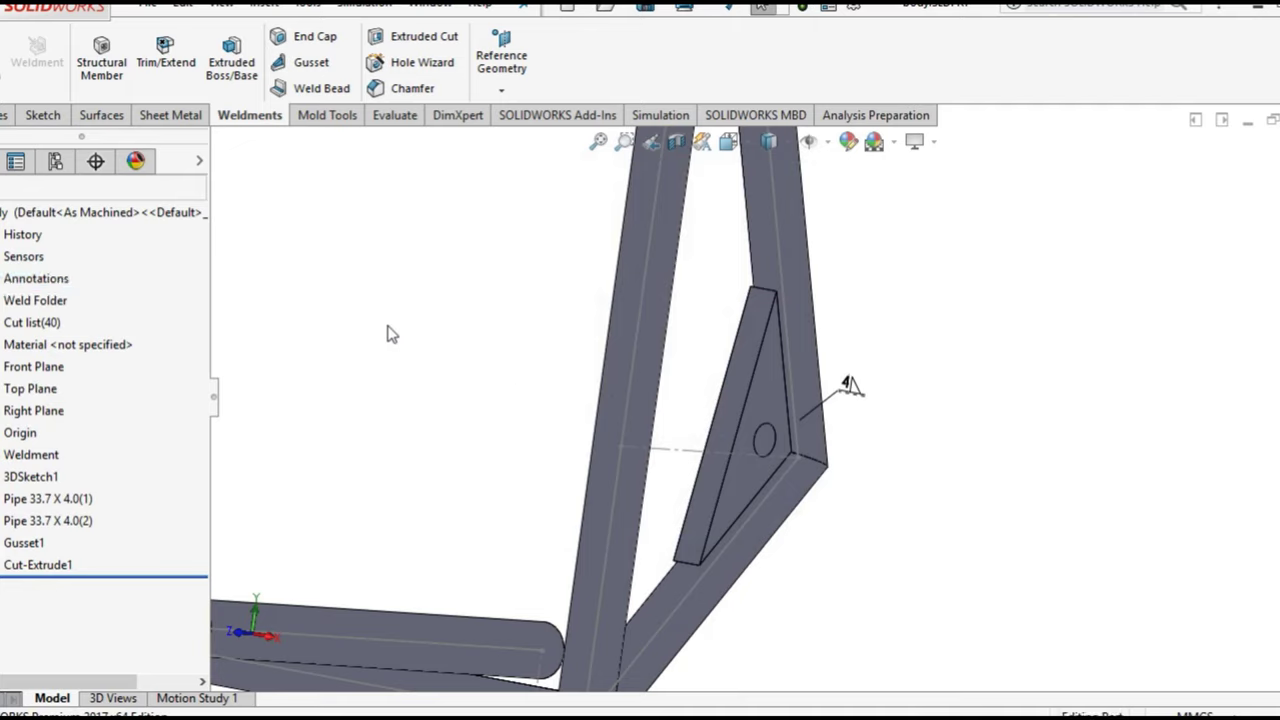
scroll(800, 428, down, 1)
Orbit the frame to an oblique view and select the Front Plane in the tree
scroll(800, 428, down, 1)
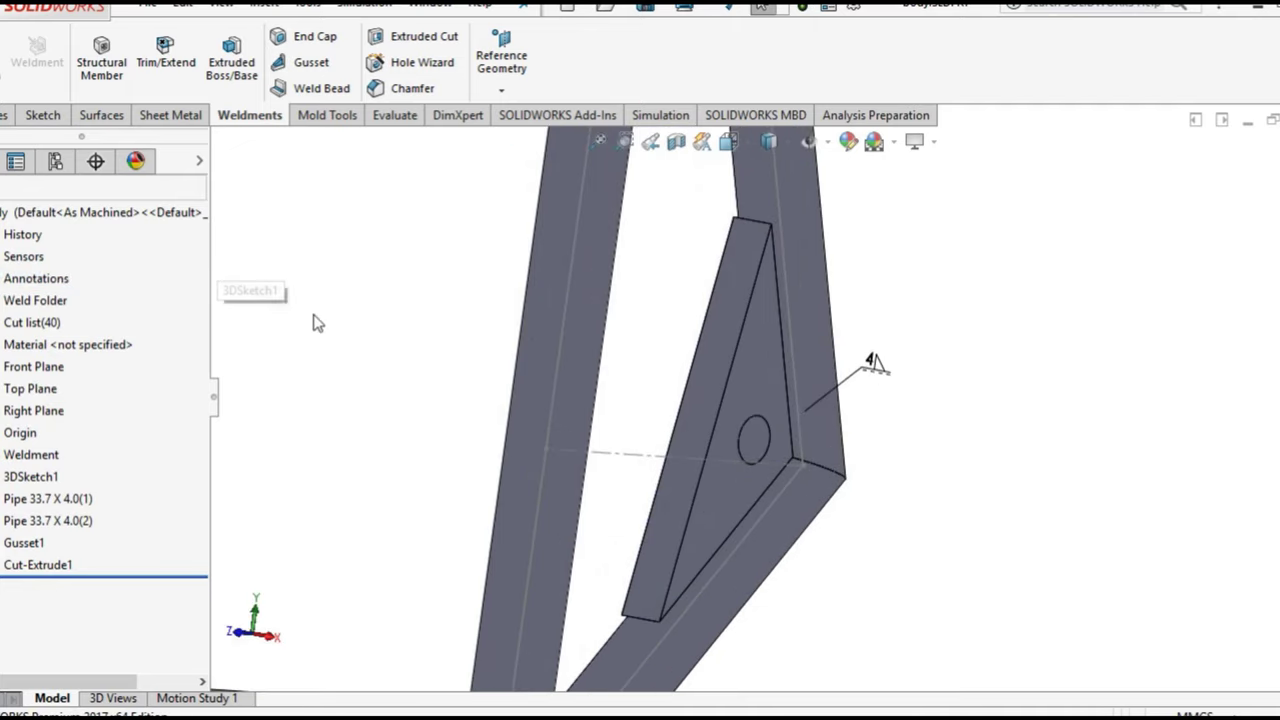
scroll(452, 485, up, 2)
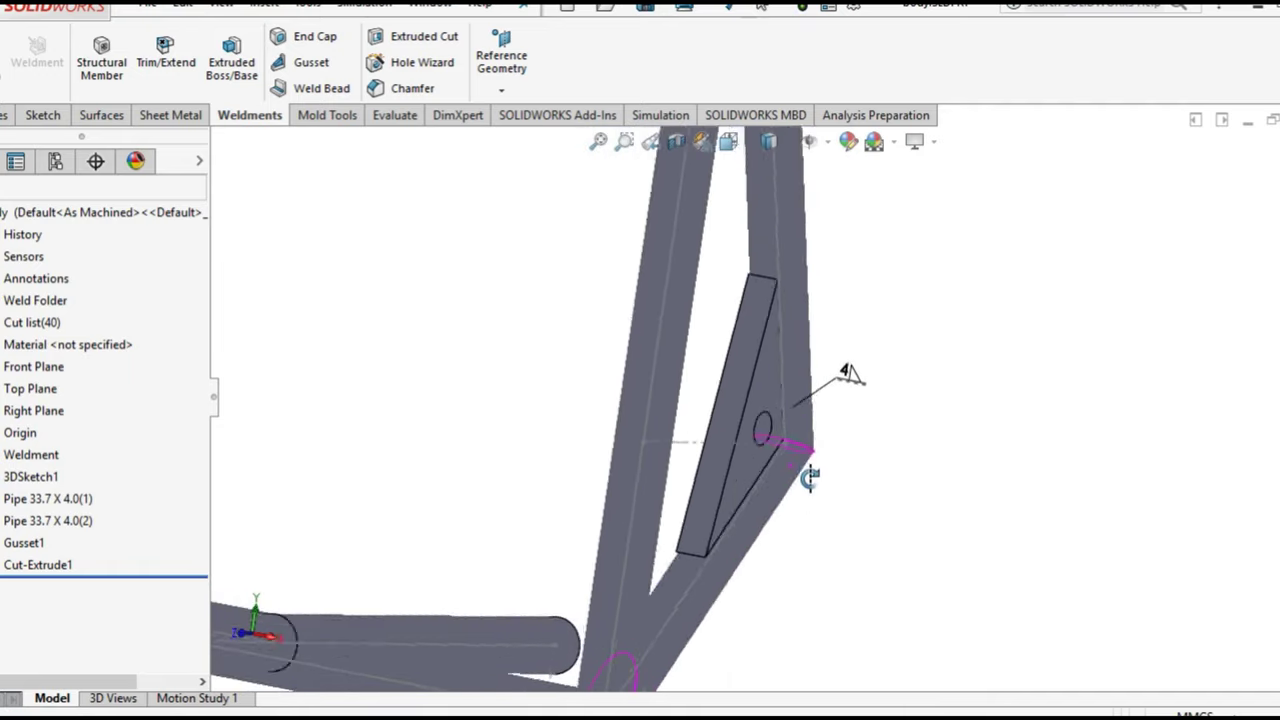
middle_drag(814, 480, 789, 491)
scroll(770, 330, down, 2)
scroll(770, 330, up, 3)
scroll(717, 346, up, 1)
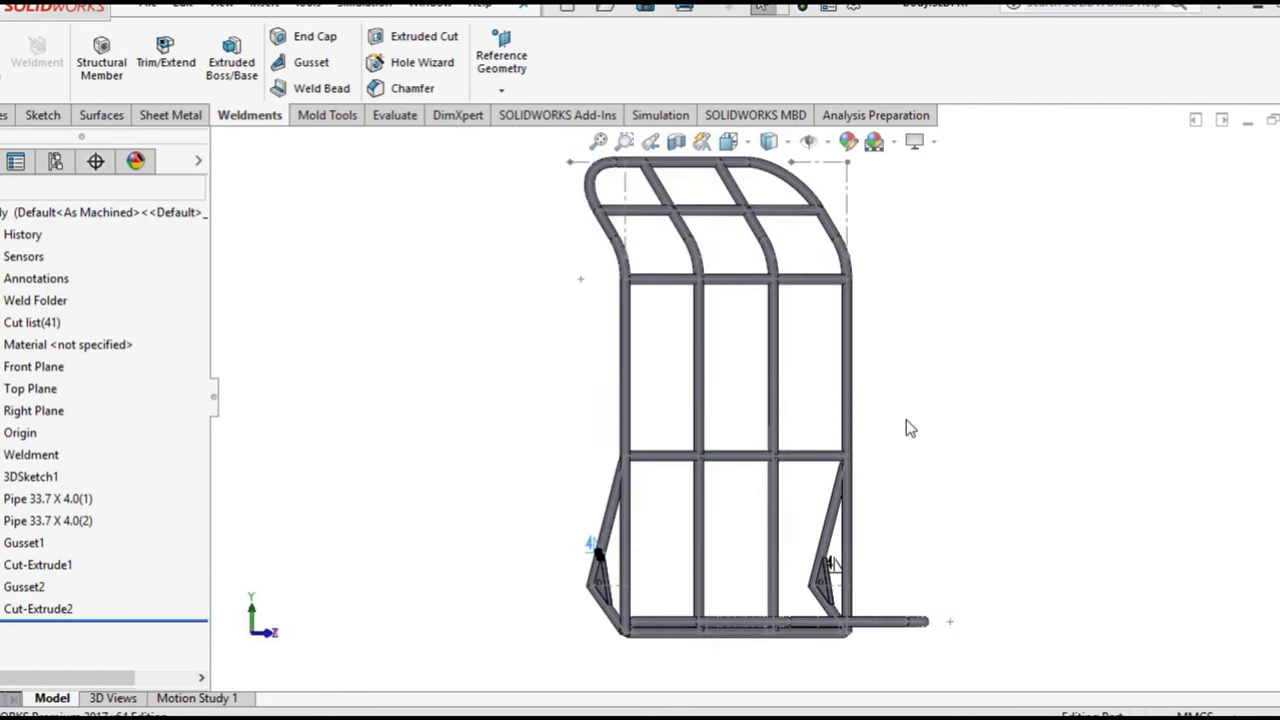
mouse_move(910, 428)
middle_down()
mouse_move(897, 423)
mouse_move(871, 457)
mouse_move(857, 523)
middle_up()
scroll(858, 557, down, 5)
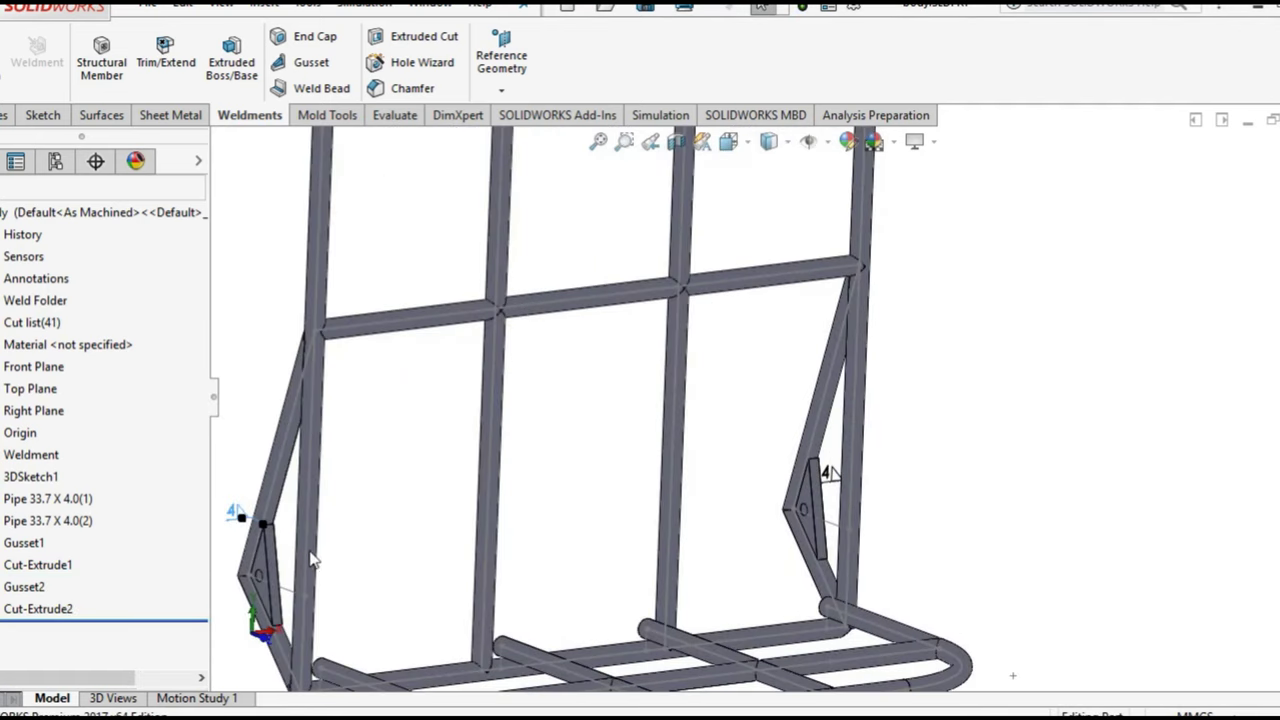
click(33, 366)
scroll(605, 337, up, 5)
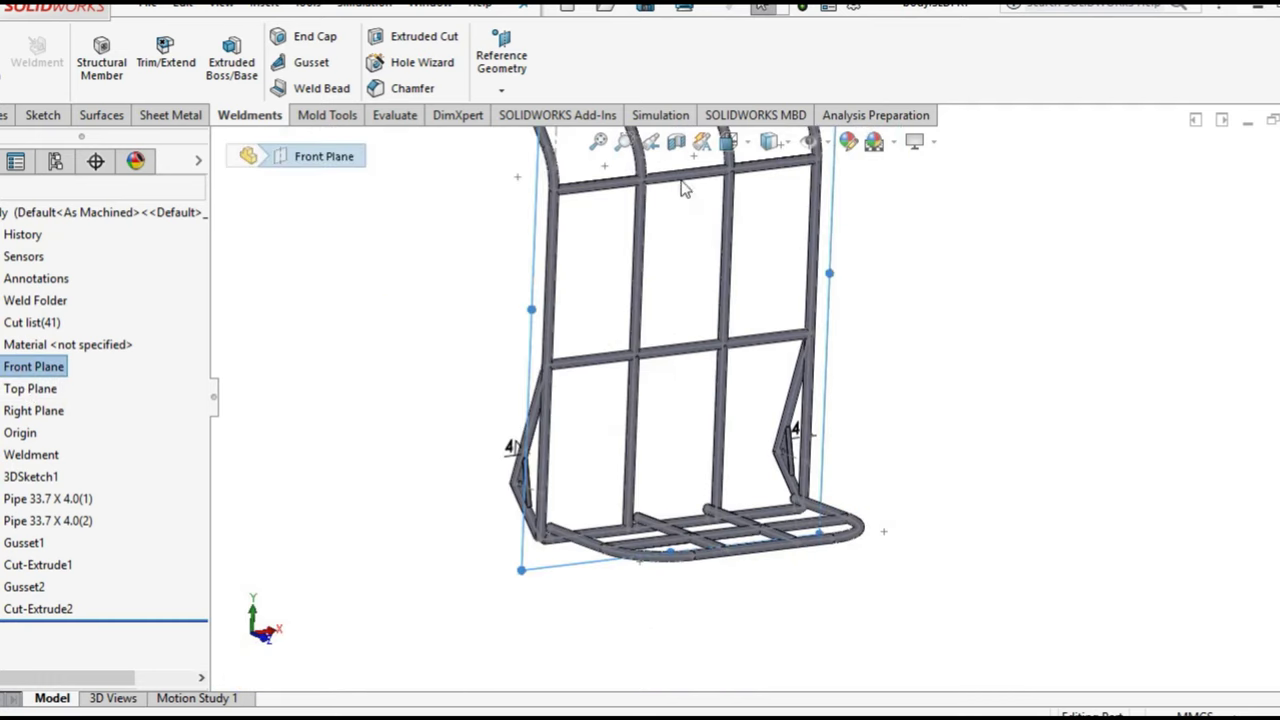
Start a new reference plane from the Front Plane and a vertical tube face
click(504, 95)
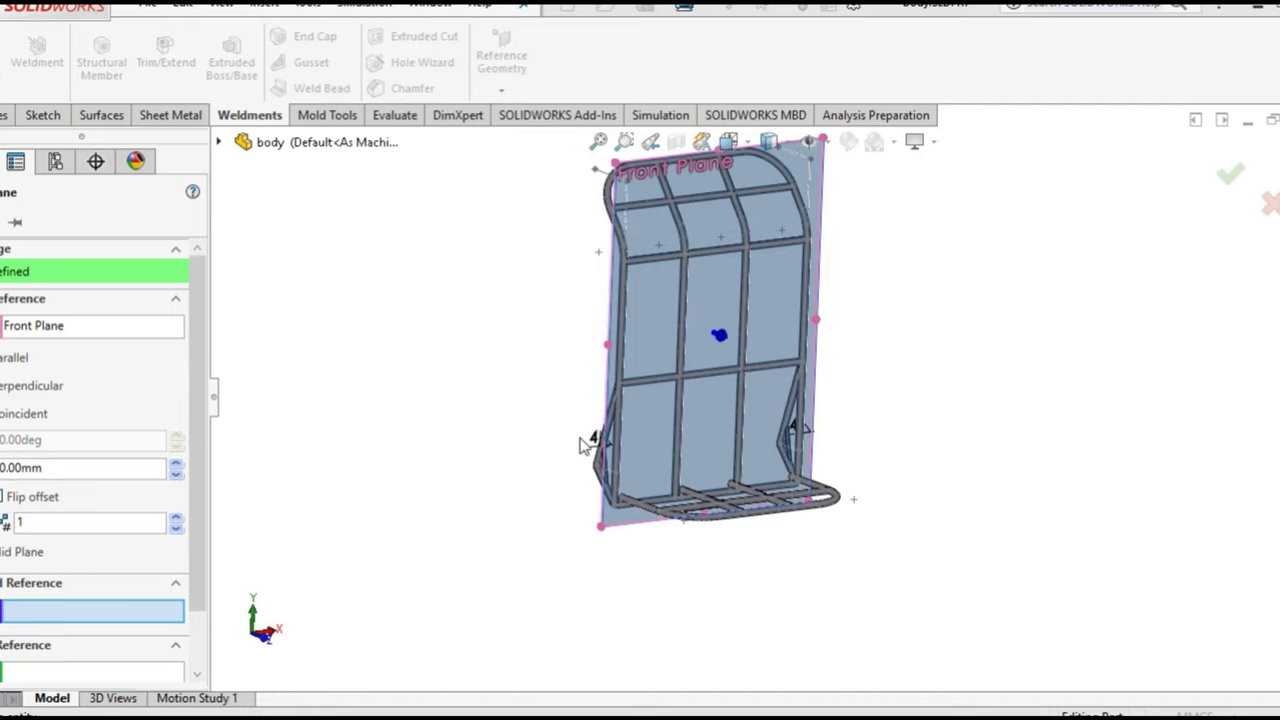
middle_drag(580, 445, 627, 408)
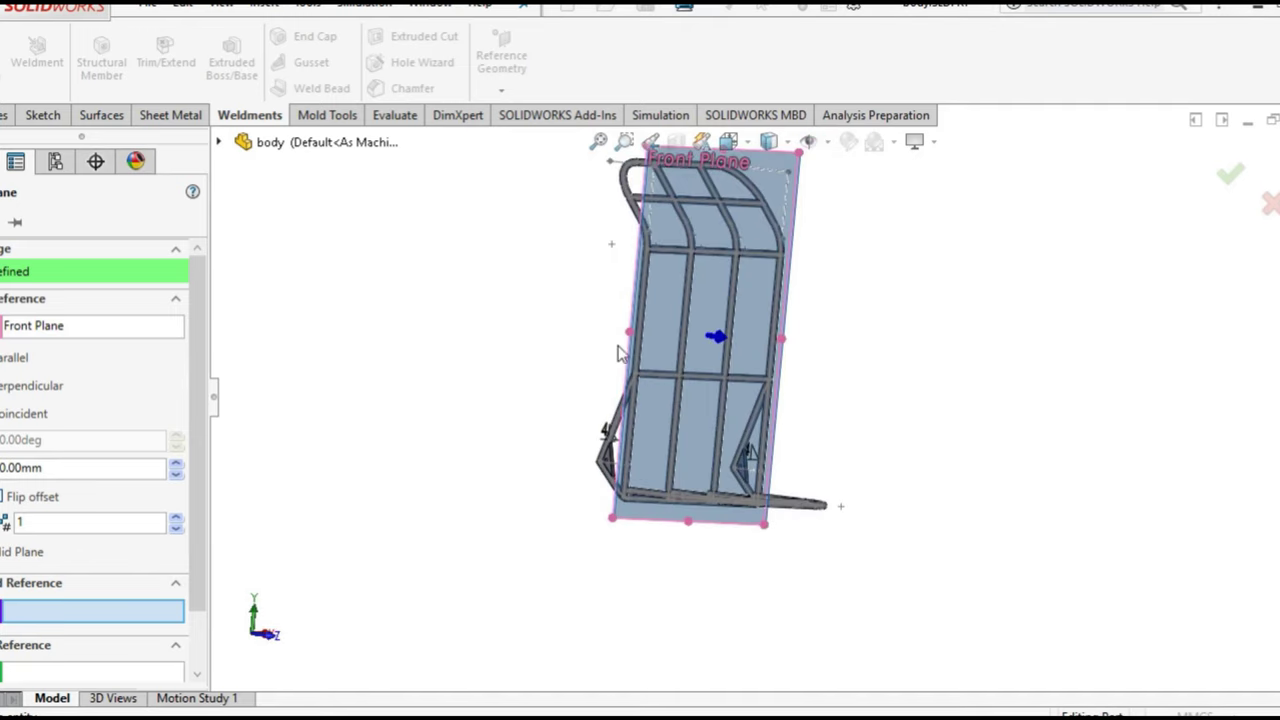
scroll(617, 350, down, 2)
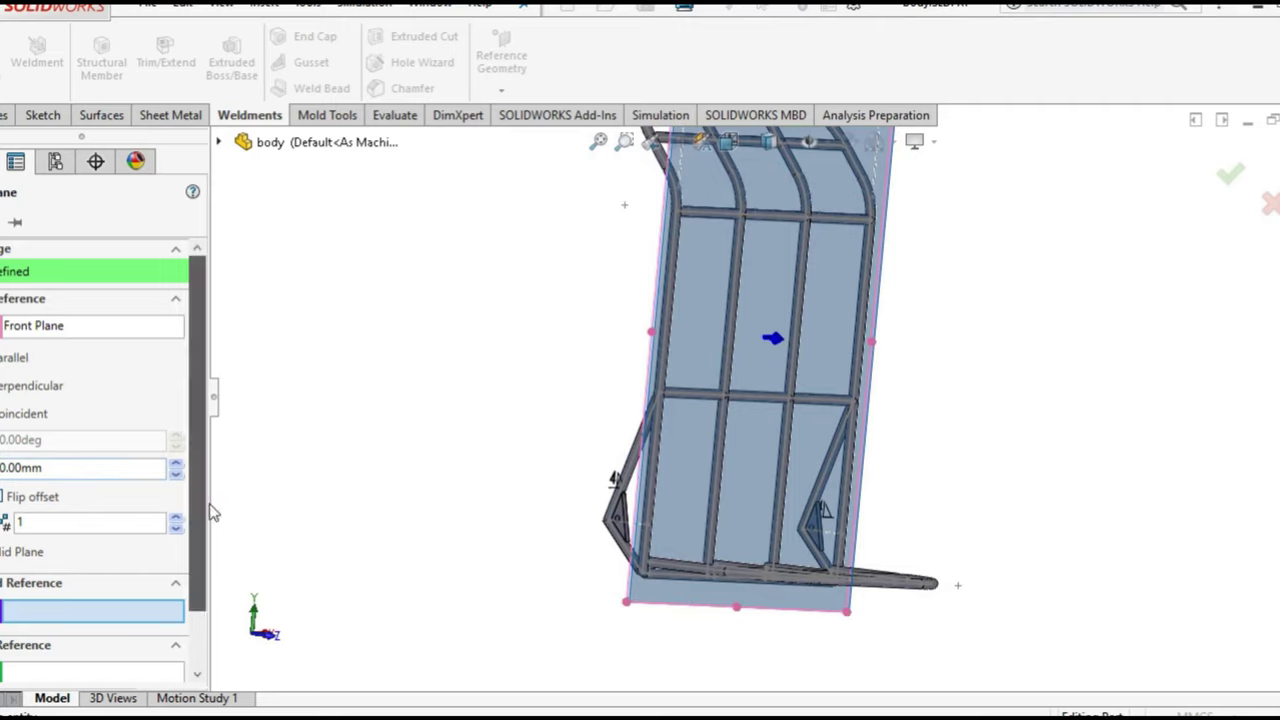
scroll(37, 445, down, 2)
drag(194, 465, 193, 405)
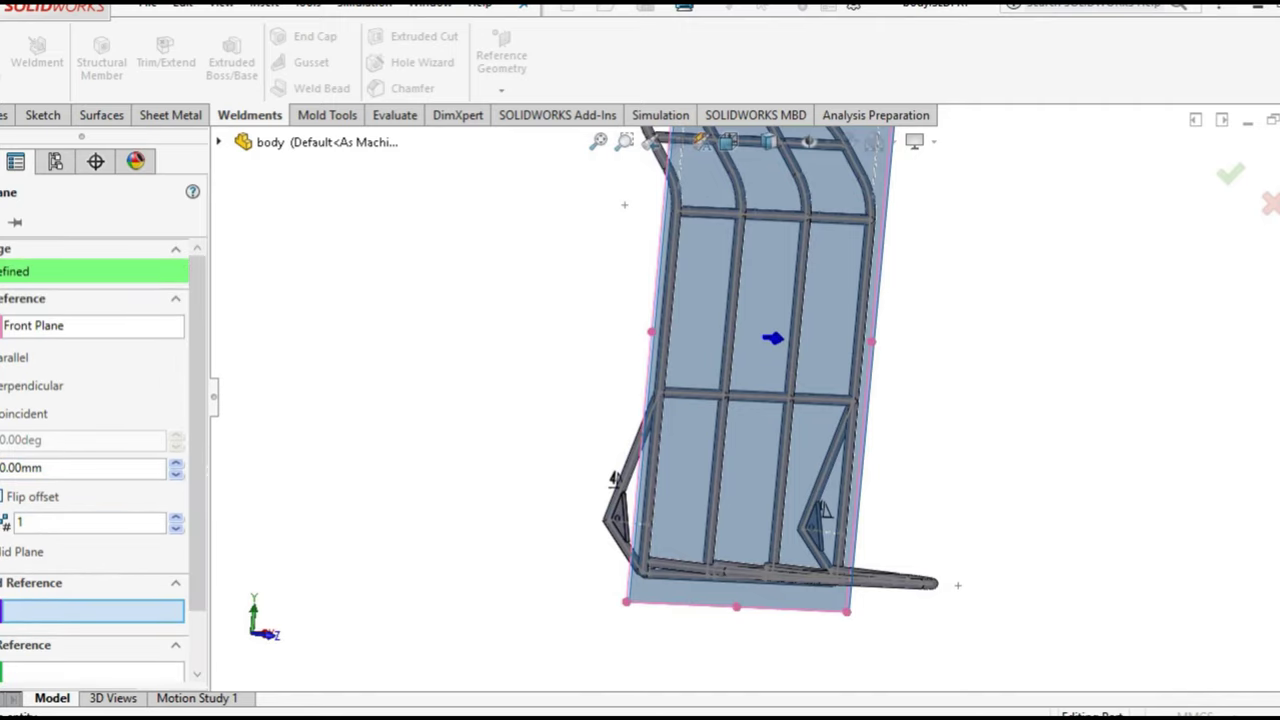
scroll(750, 303, down, 2)
scroll(750, 303, down, 2)
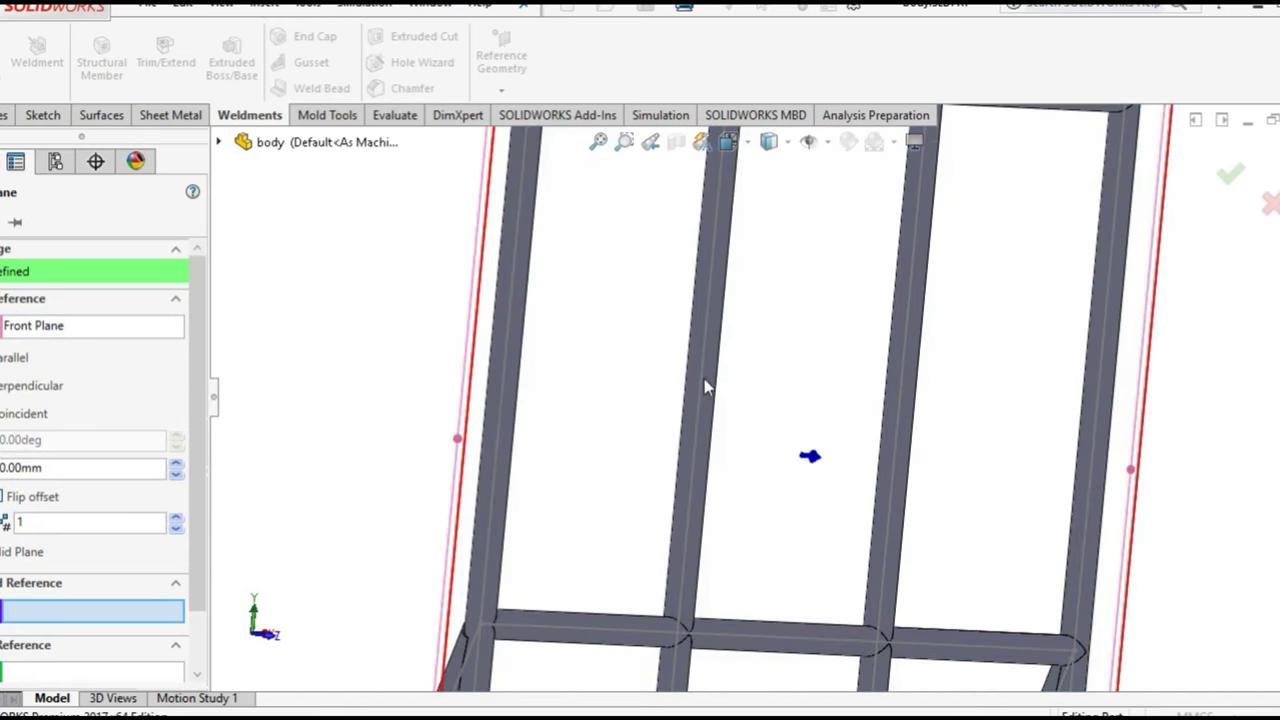
click(705, 387)
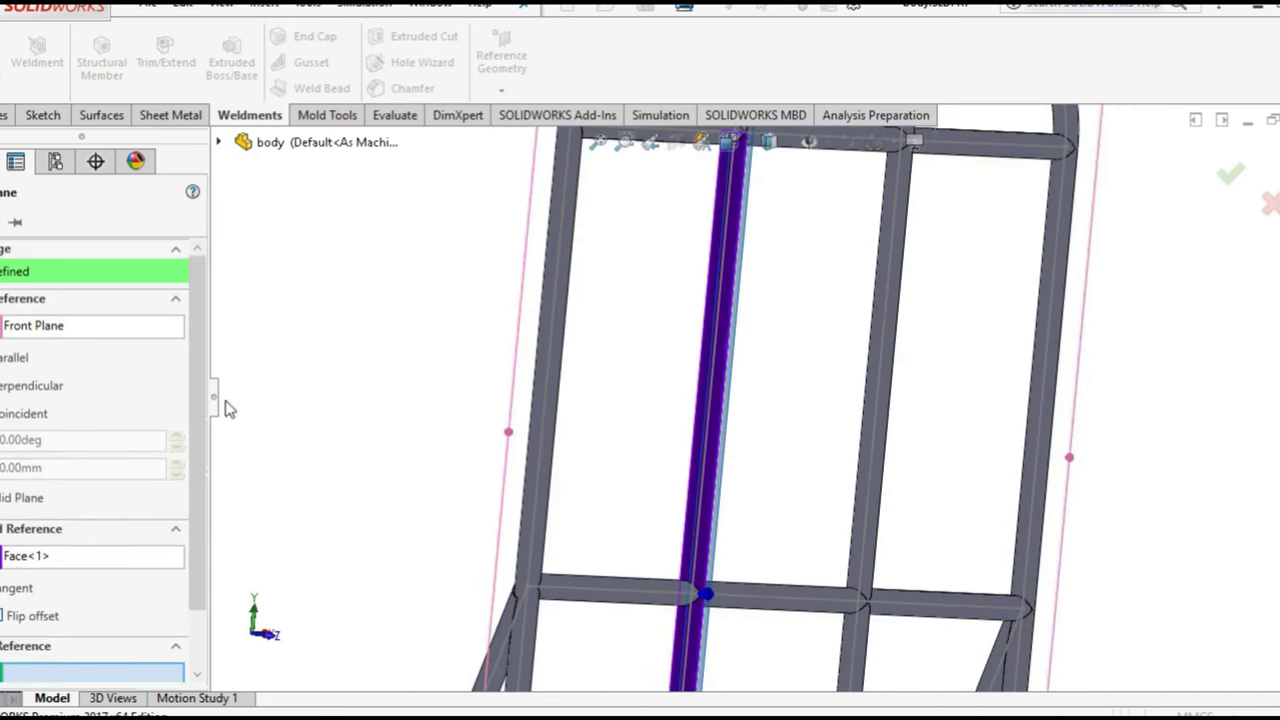
key(z)
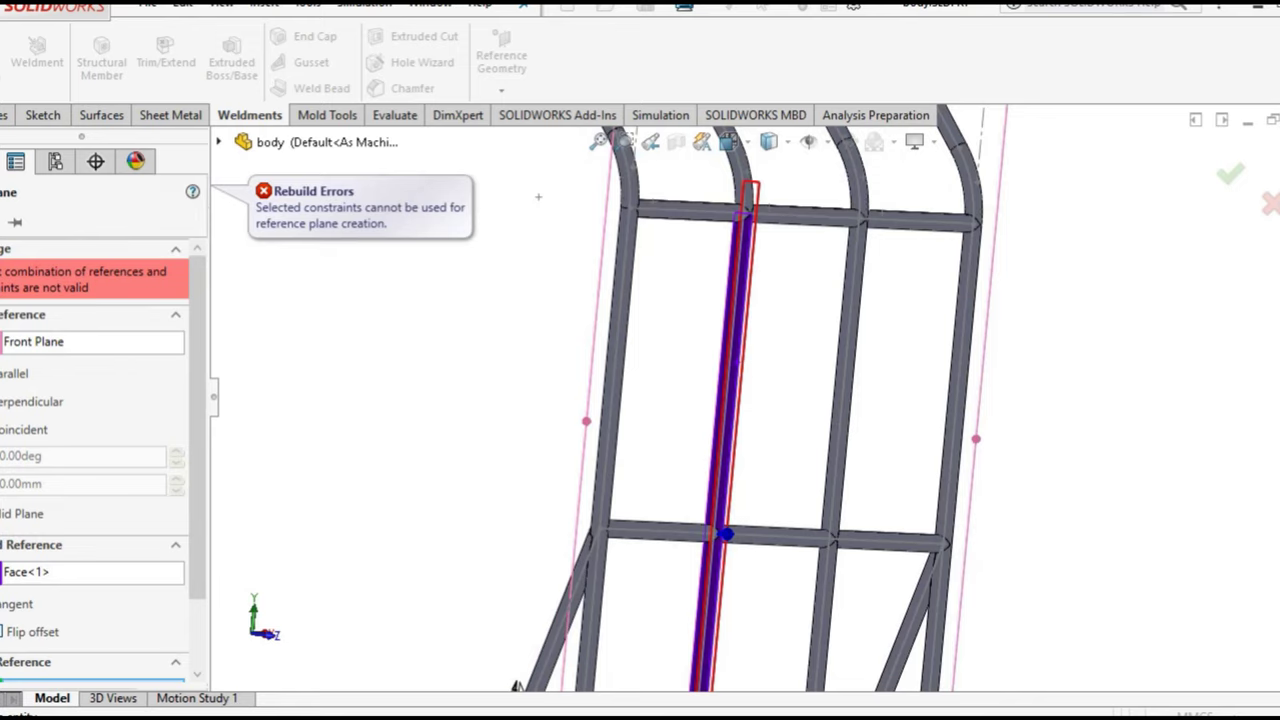
Angle the plane 90° from the Front Plane and create Plane3
click(4, 455)
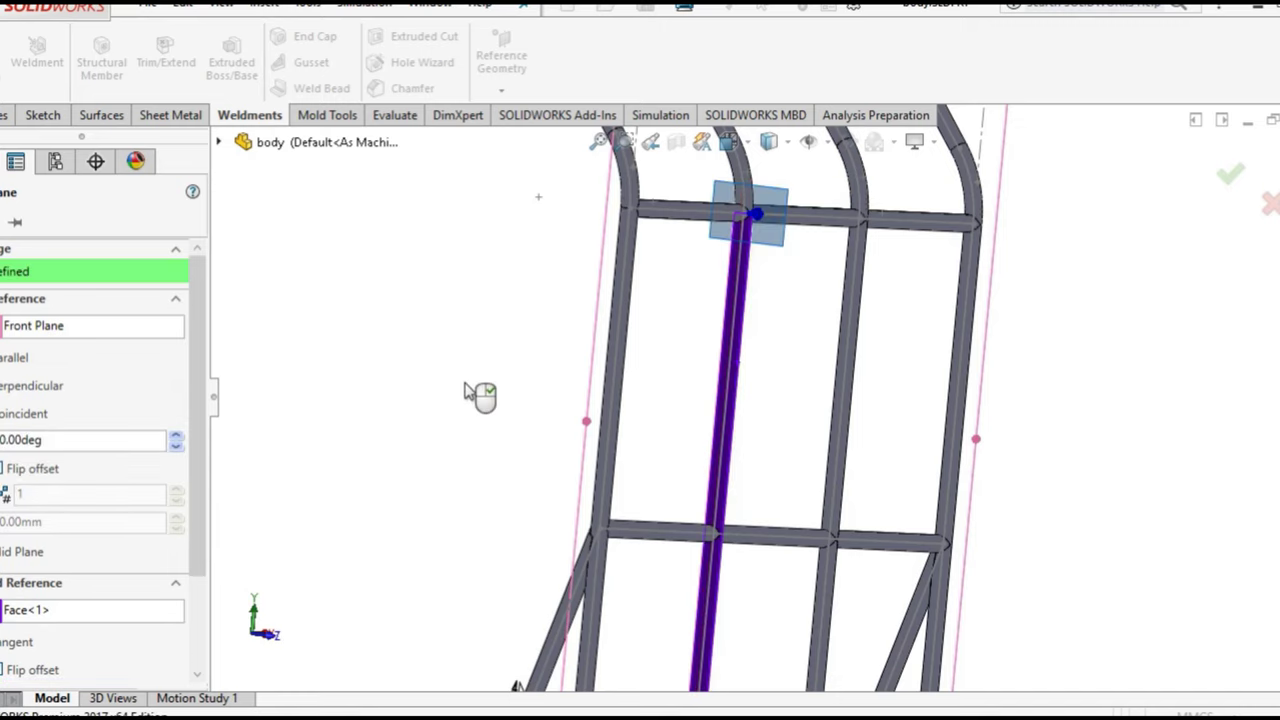
mouse_move(405, 357)
middle_down()
mouse_move(446, 360)
mouse_move(410, 365)
middle_up()
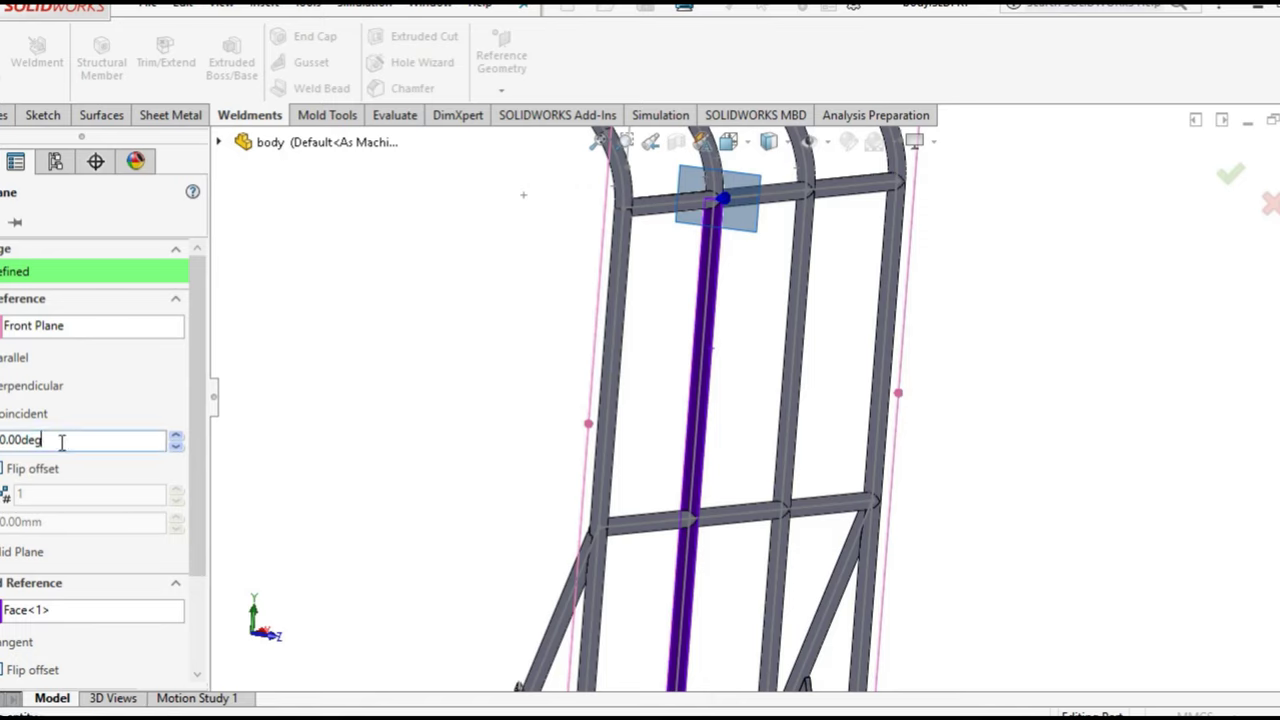
drag(63, 440, 1, 455)
text(90)
key(Return)
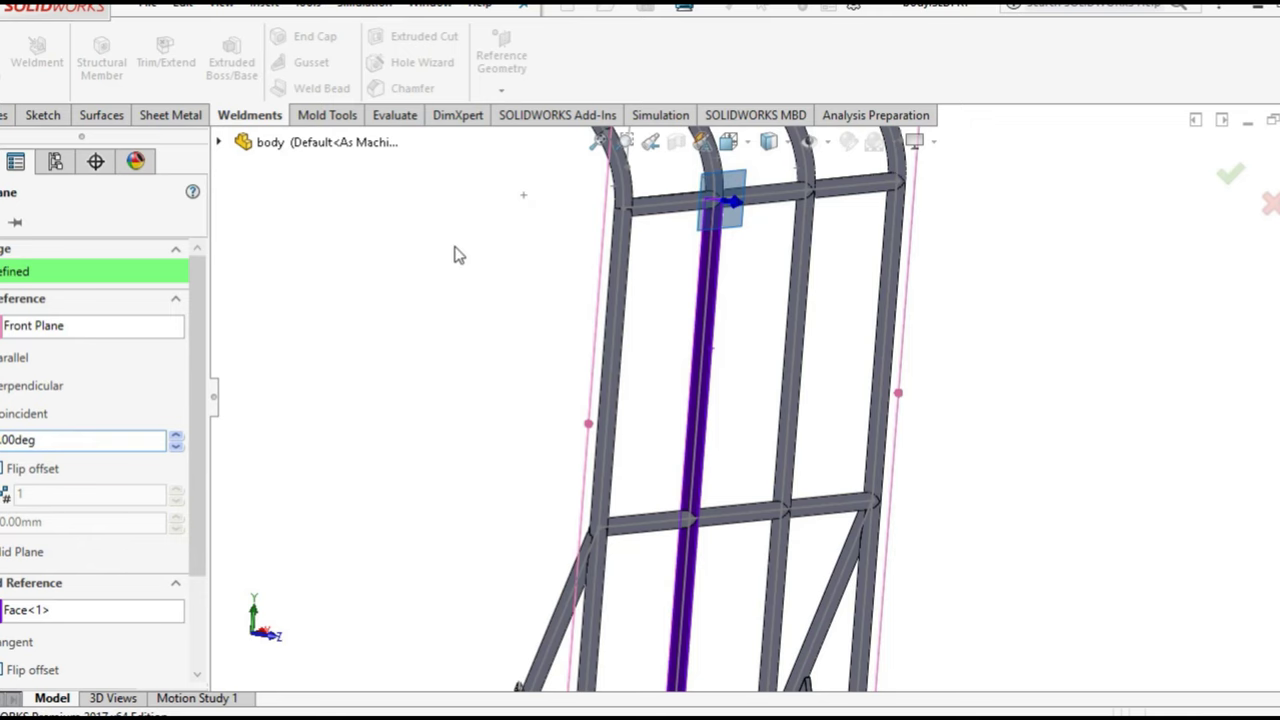
middle_drag(454, 251, 480, 263)
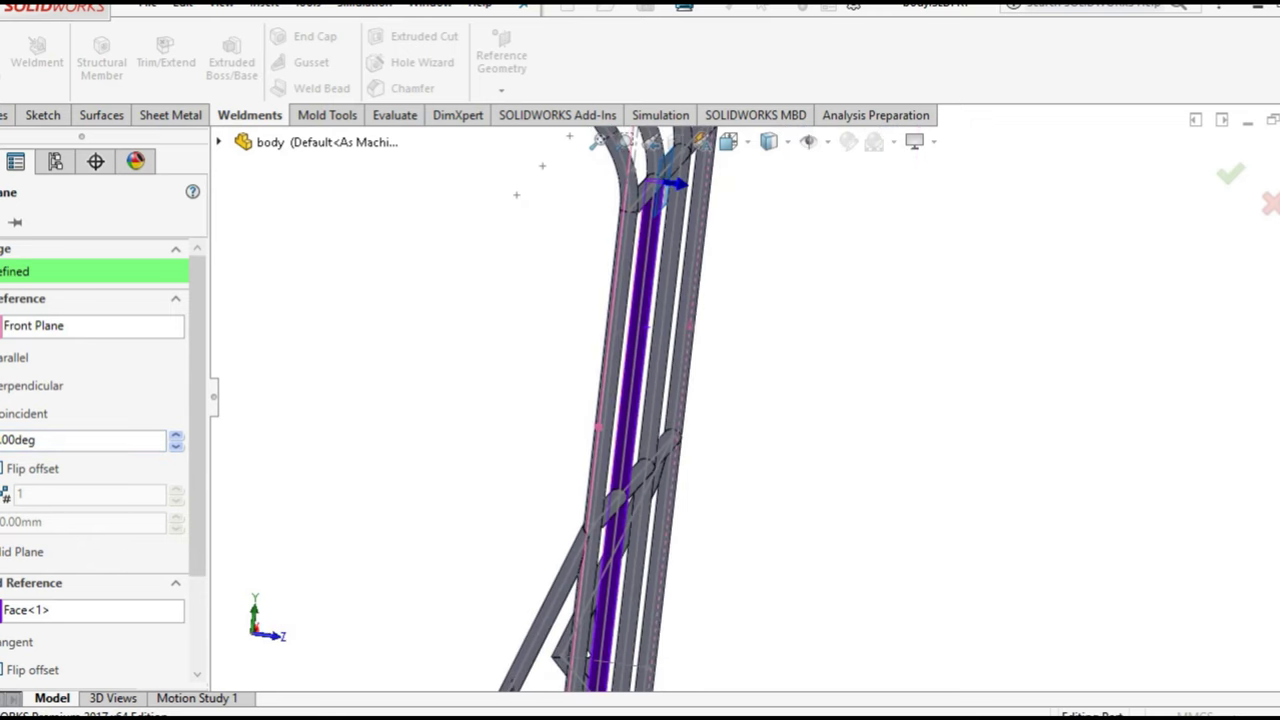
key(Return)
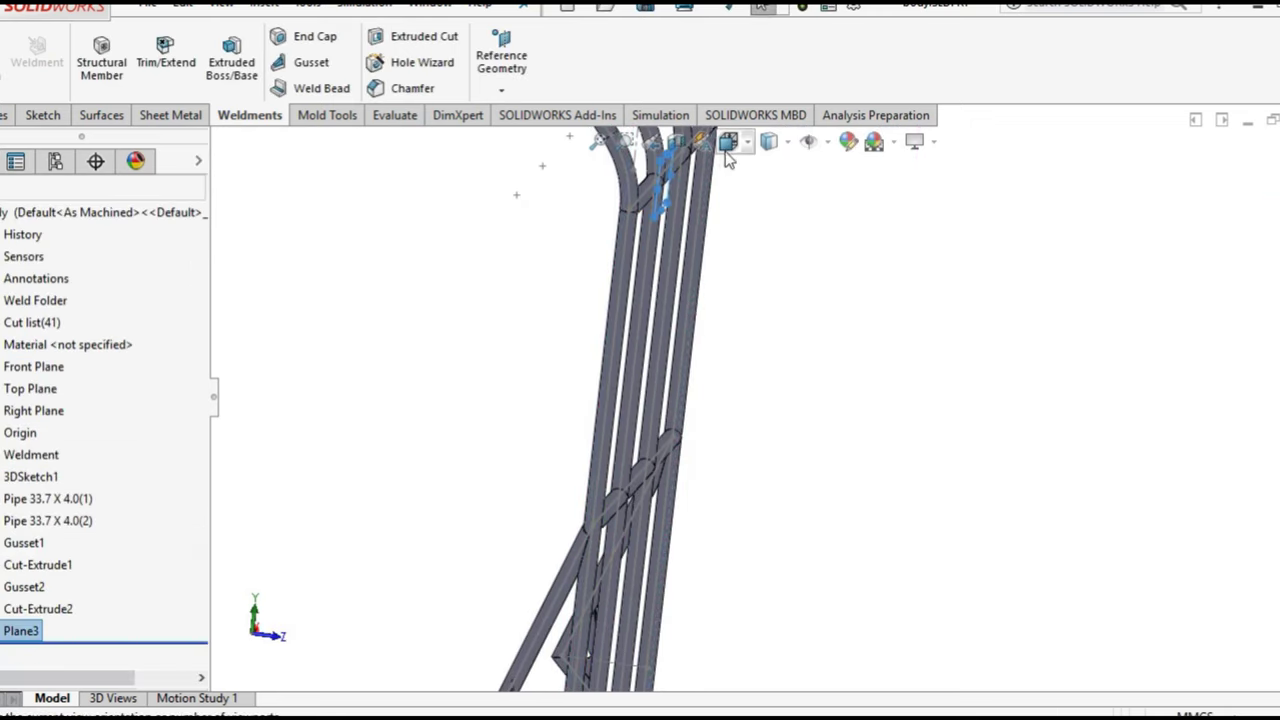
Switch to the front standard view, then orbit the frame to a tilted view
click(728, 143)
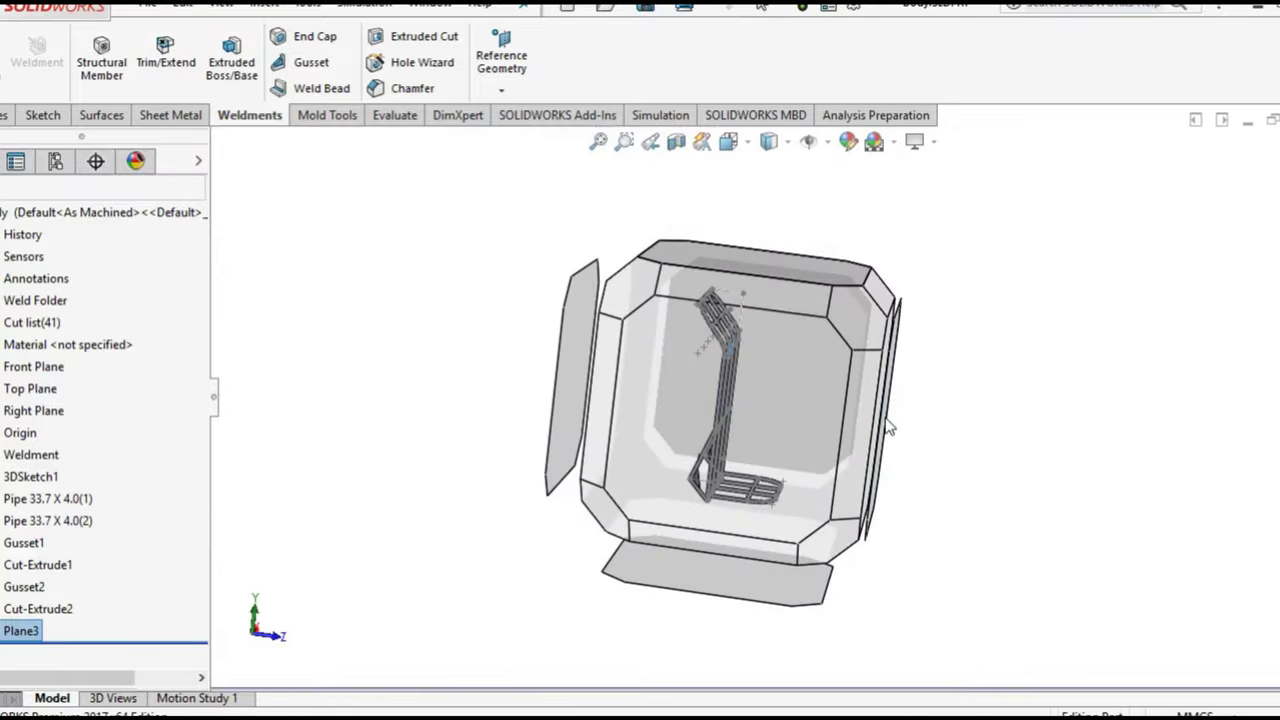
click(886, 427)
scroll(722, 310, down, 2)
scroll(722, 310, down, 2)
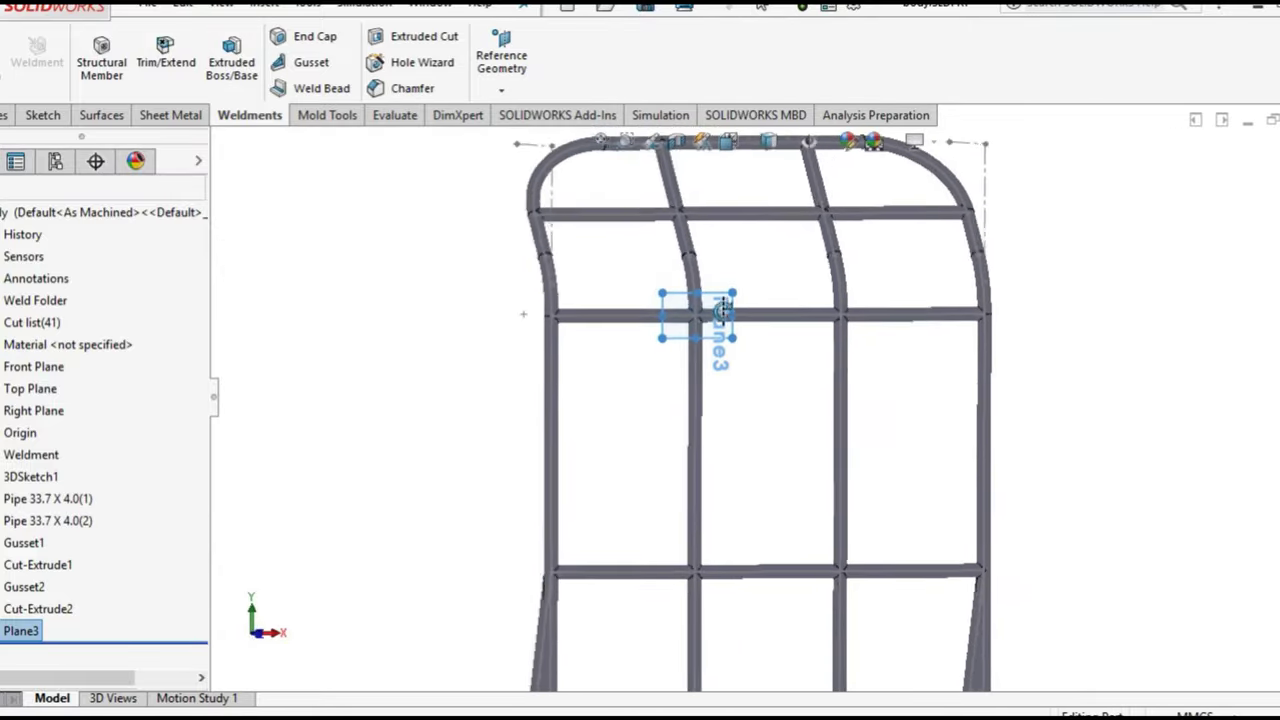
mouse_move(722, 310)
middle_down()
mouse_move(820, 337)
mouse_move(923, 339)
mouse_move(866, 380)
mouse_move(812, 390)
mouse_move(630, 365)
middle_up()
scroll(630, 365, down, 2)
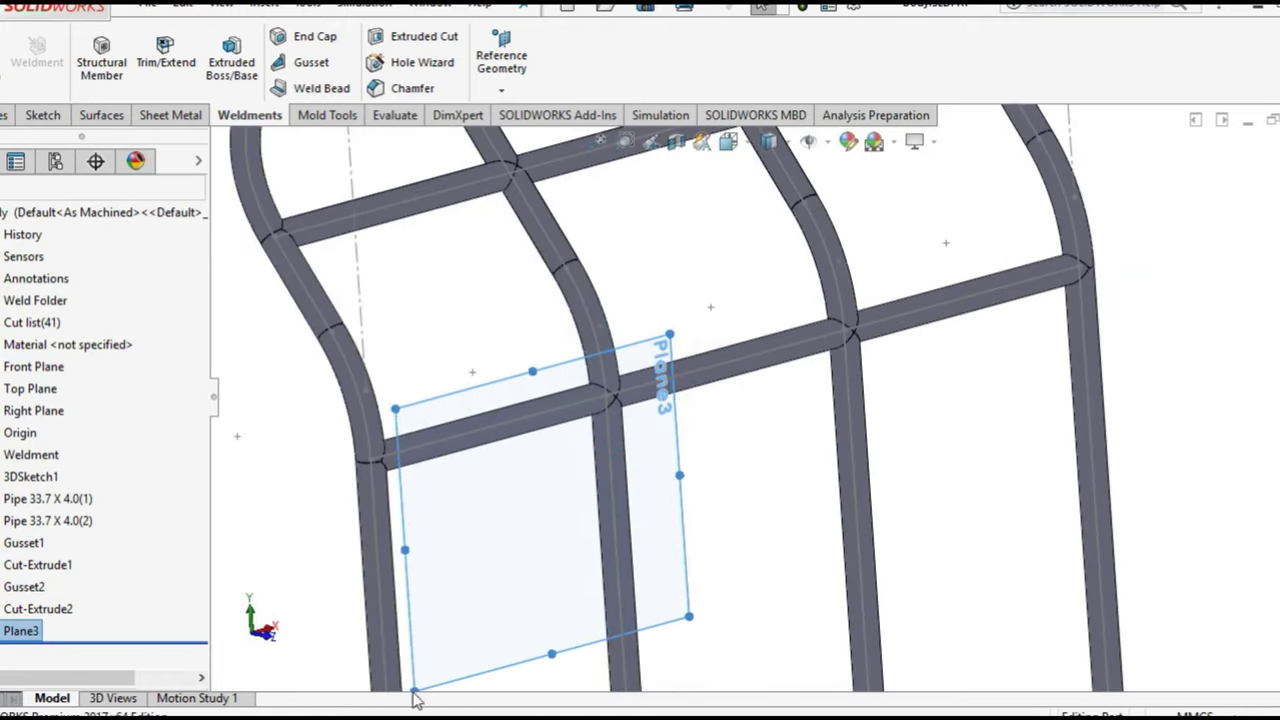
scroll(700, 490, up, 3)
scroll(708, 500, up, 2)
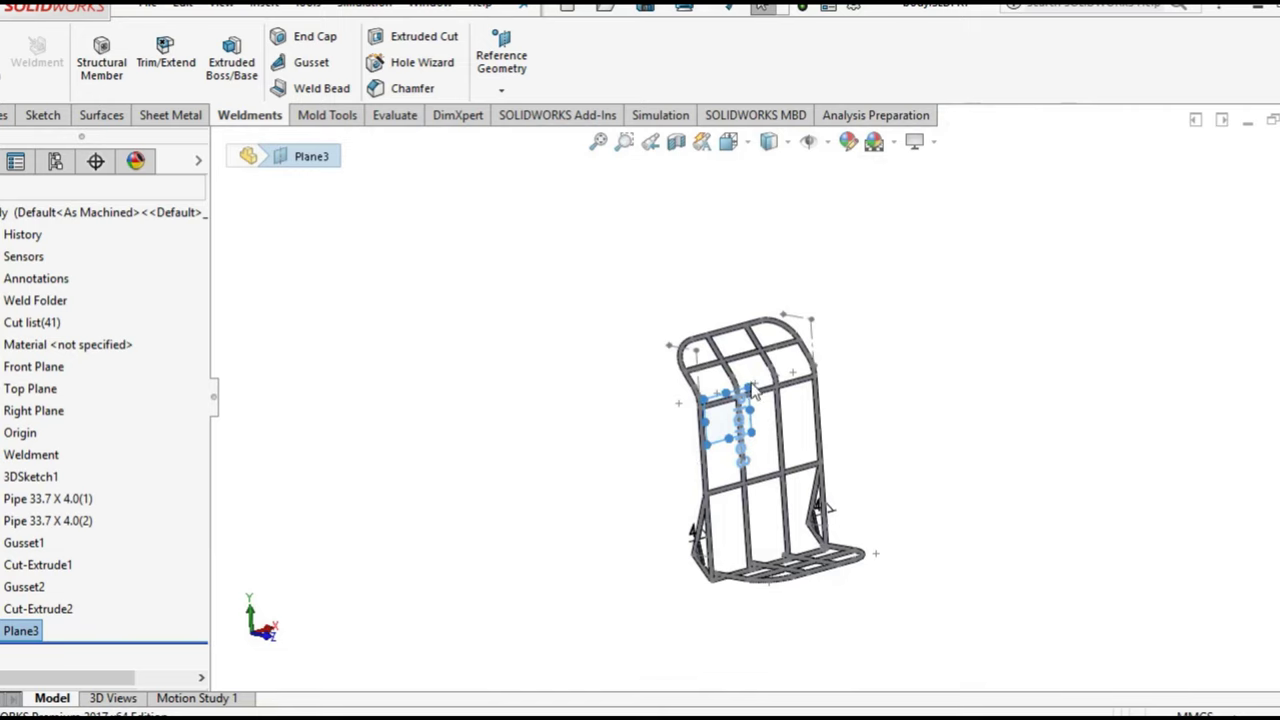
Look normal to Plane3 and bring up its context toolbar
click(728, 141)
click(828, 420)
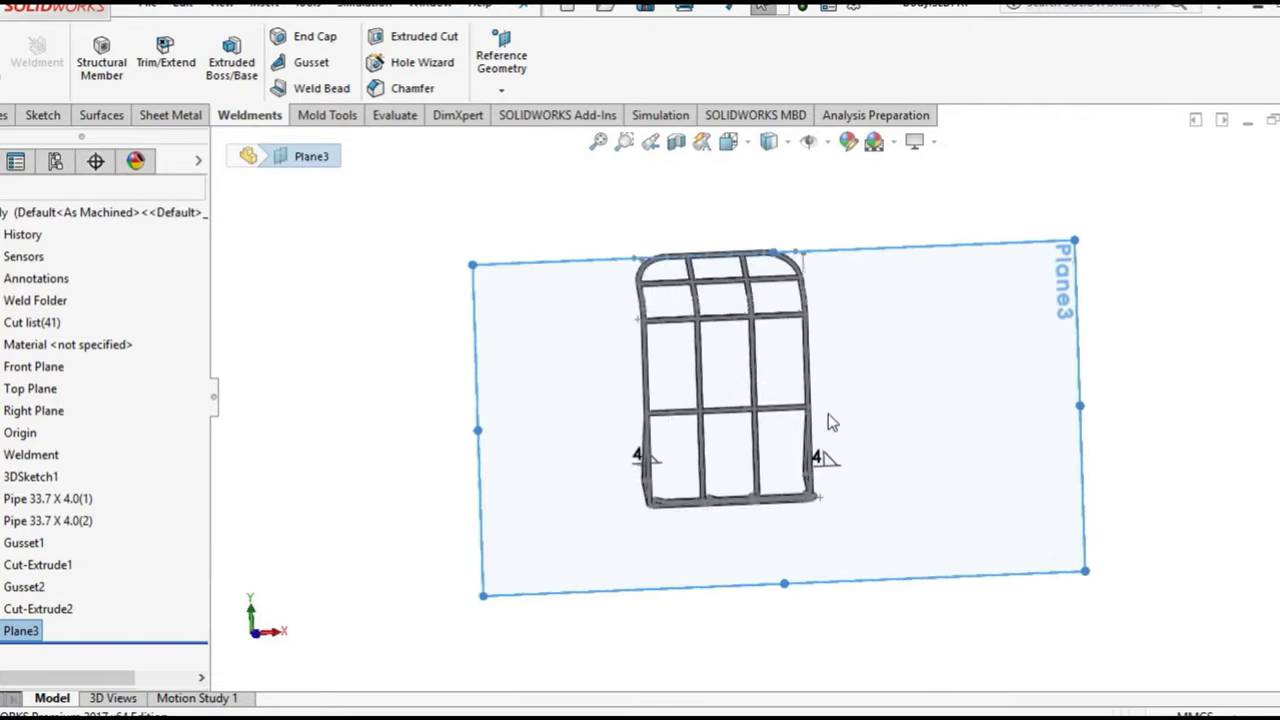
right_click(579, 330)
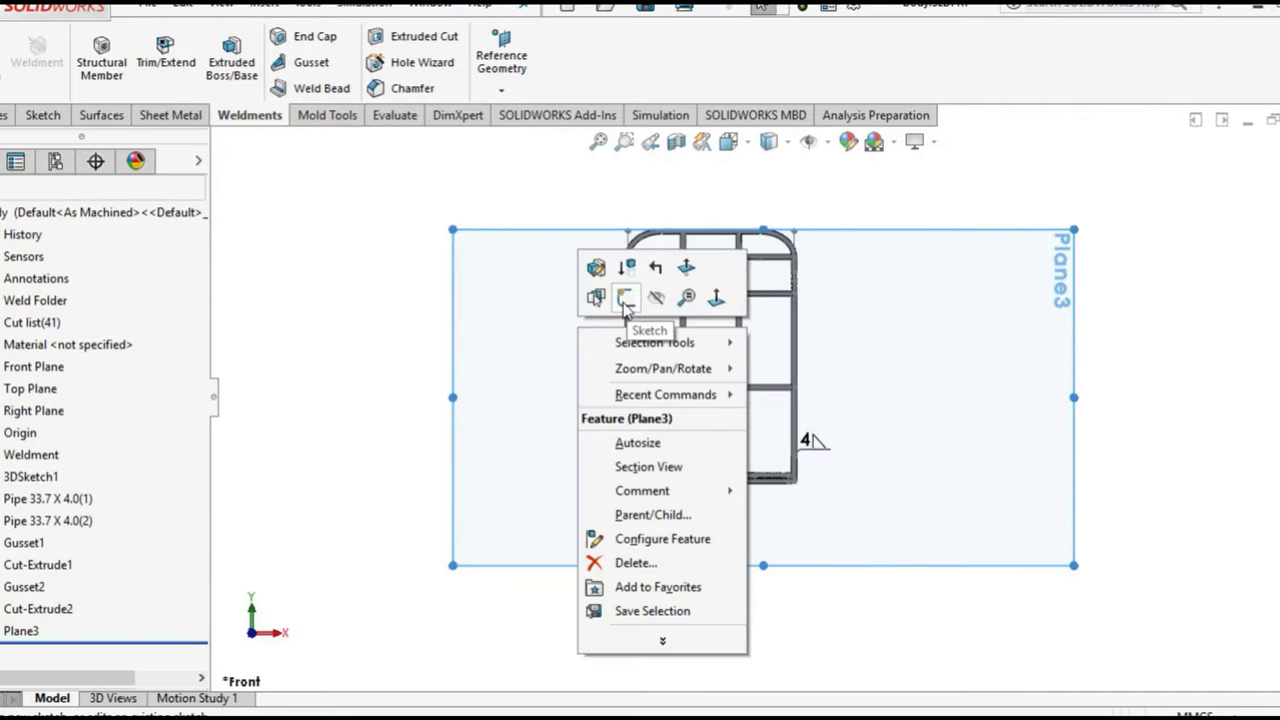
Start a new sketch on Plane3
click(626, 298)
scroll(628, 391, down, 3)
scroll(668, 423, down, 2)
scroll(670, 422, down, 3)
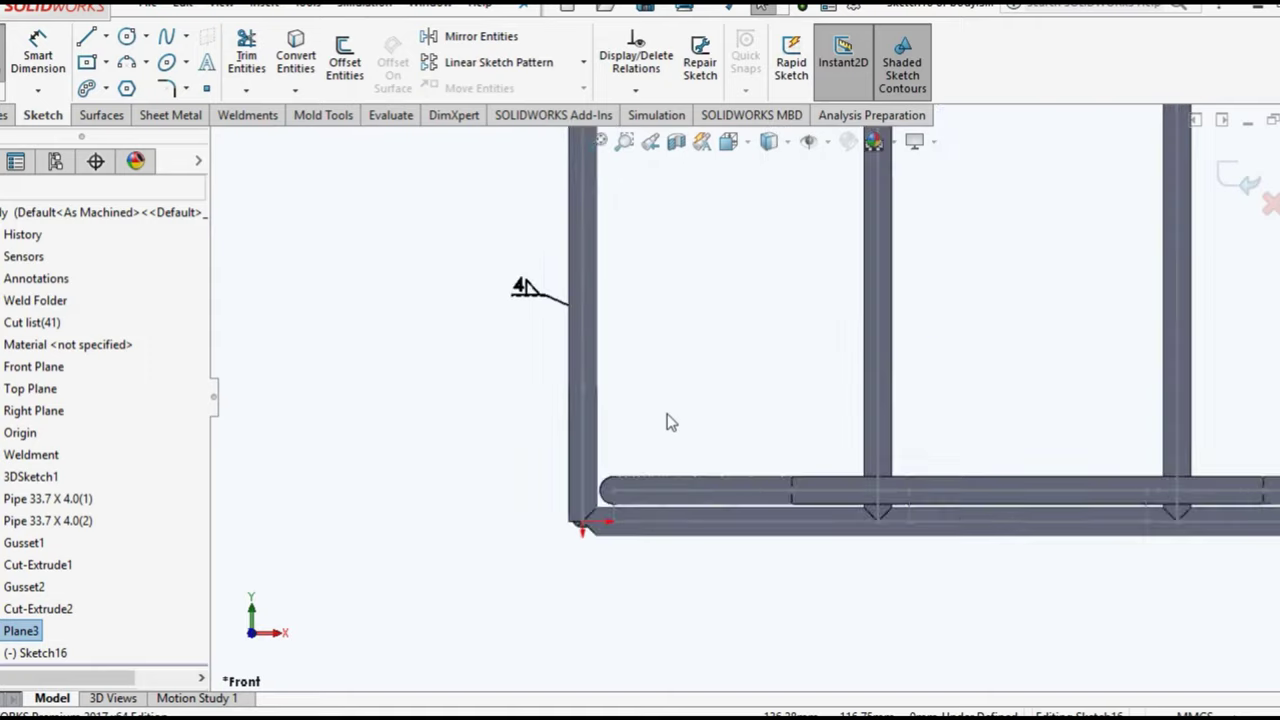
scroll(670, 422, down, 2)
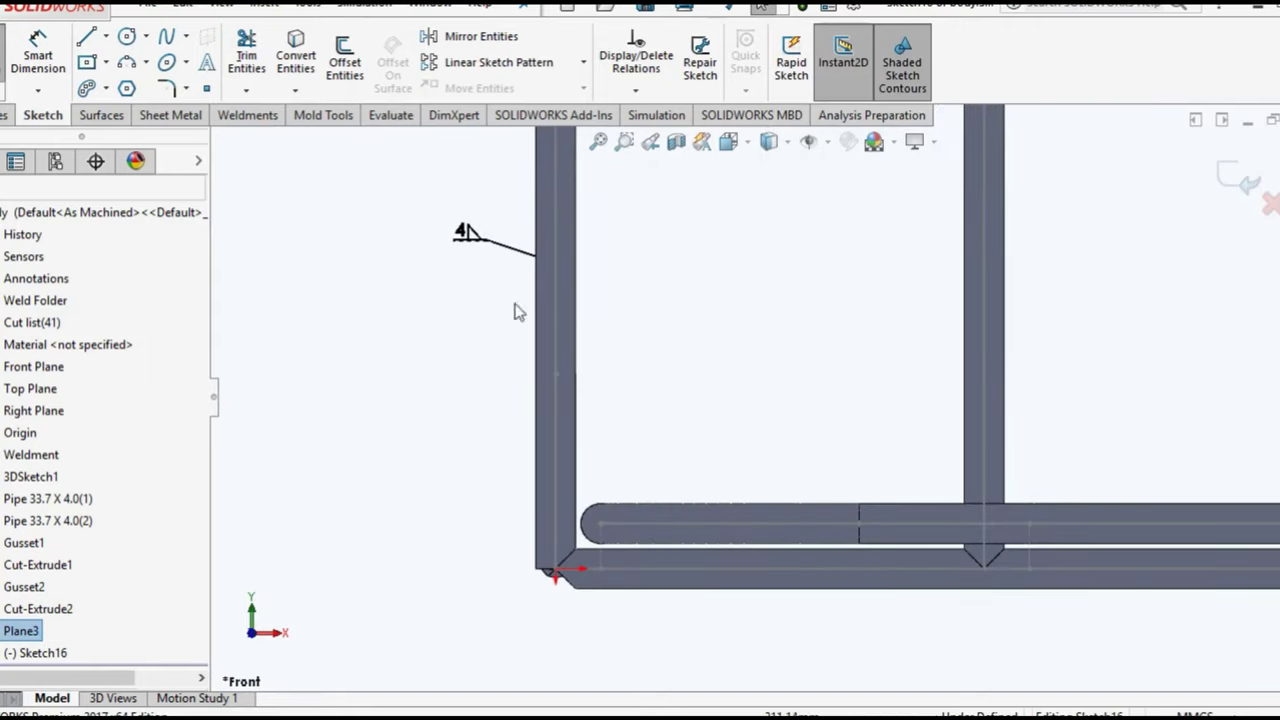
Draw a closed line outline with a rectangular notch in its top edge
click(104, 38)
click(115, 57)
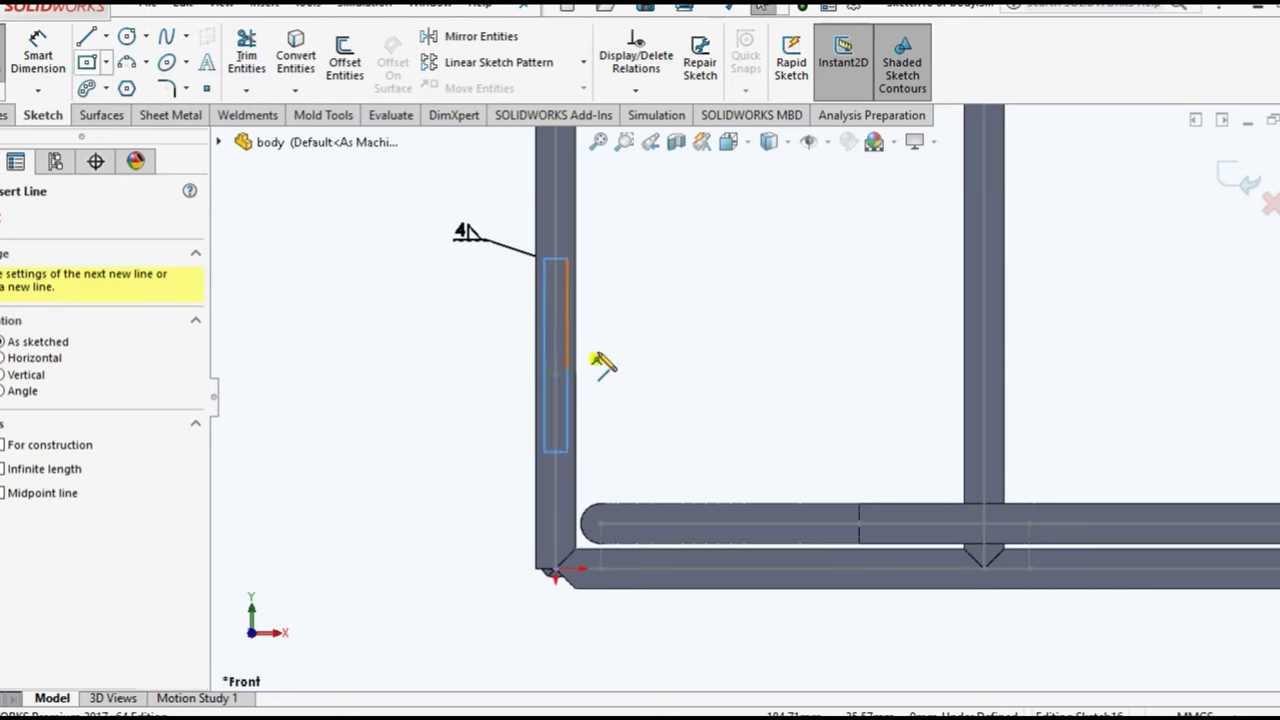
click(636, 500)
scroll(634, 420, down, 3)
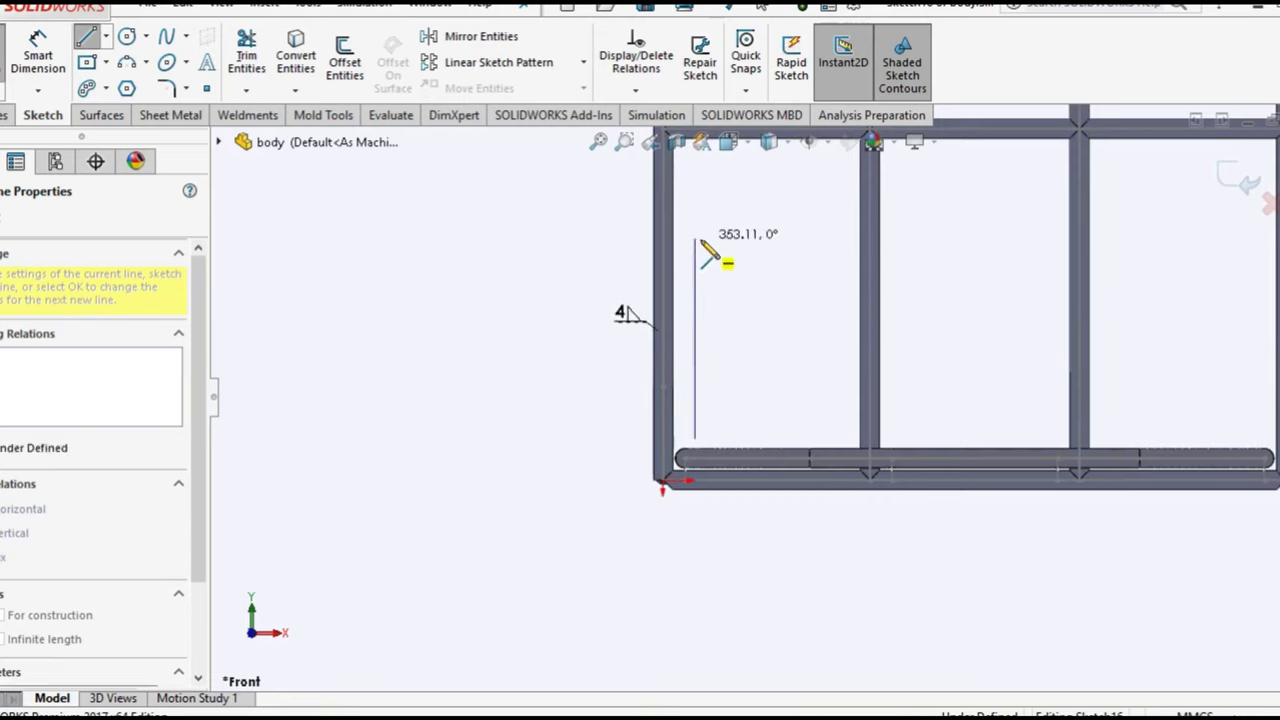
click(695, 238)
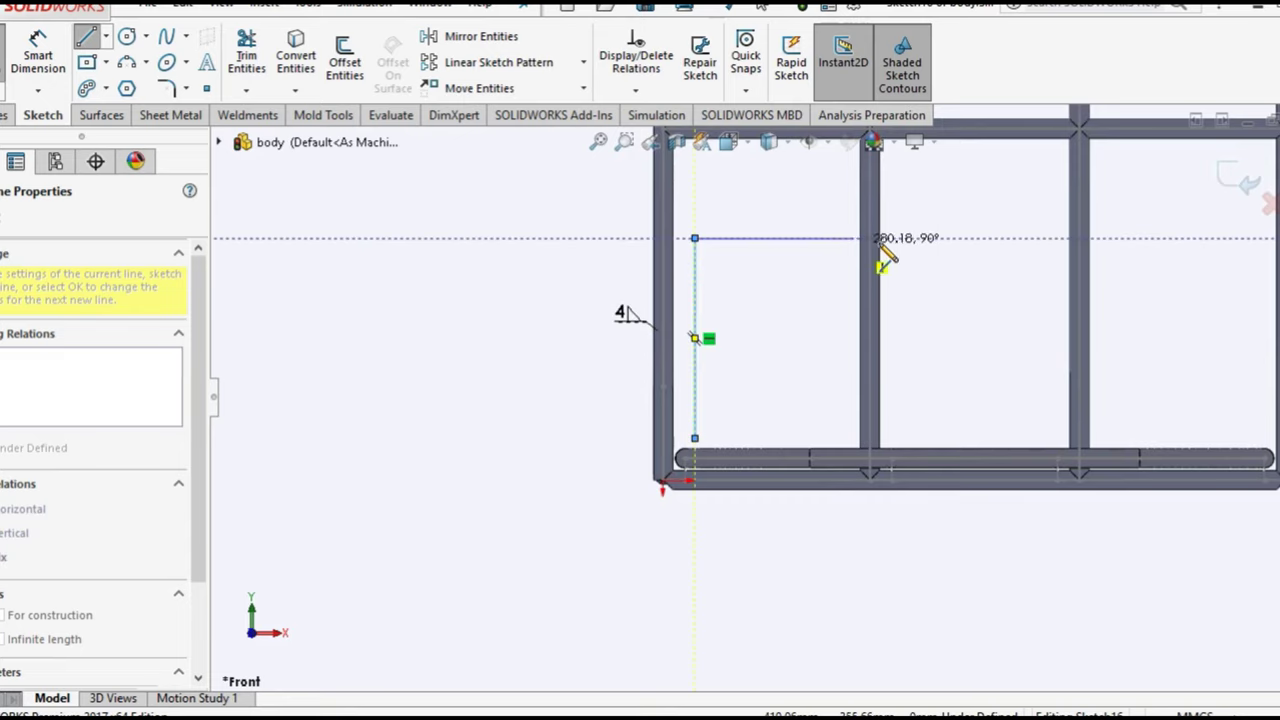
click(899, 238)
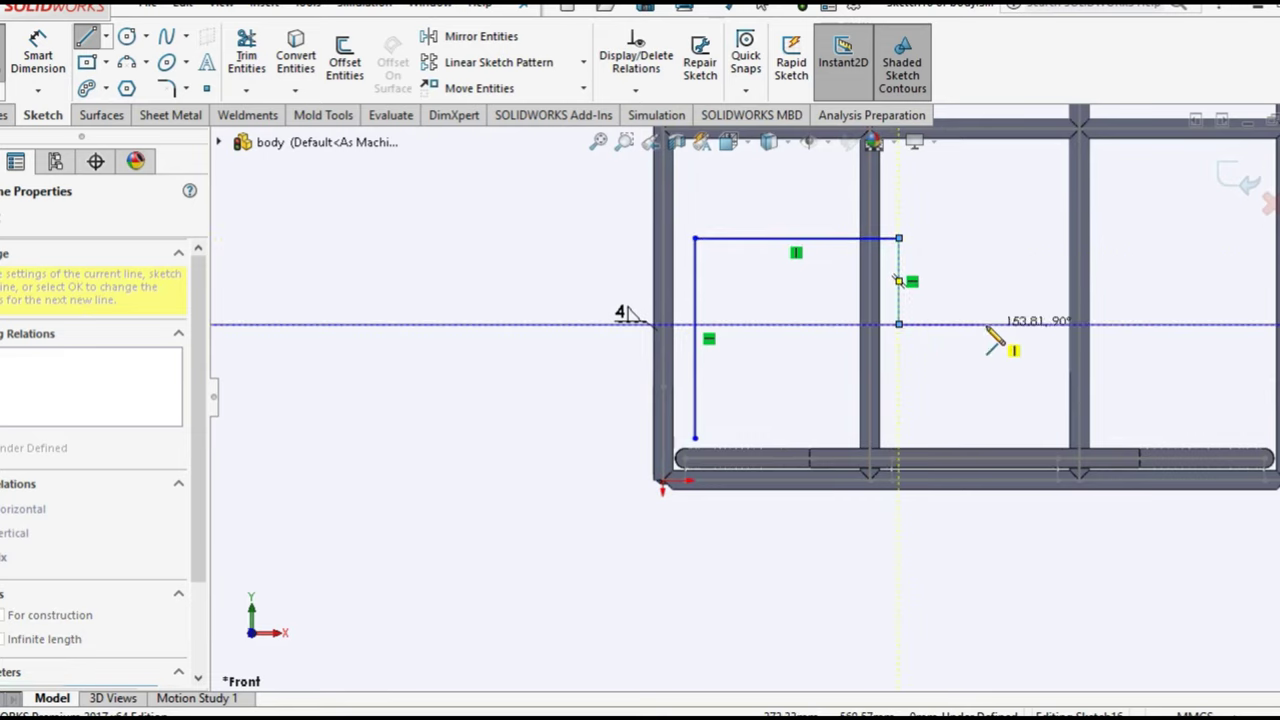
click(1034, 331)
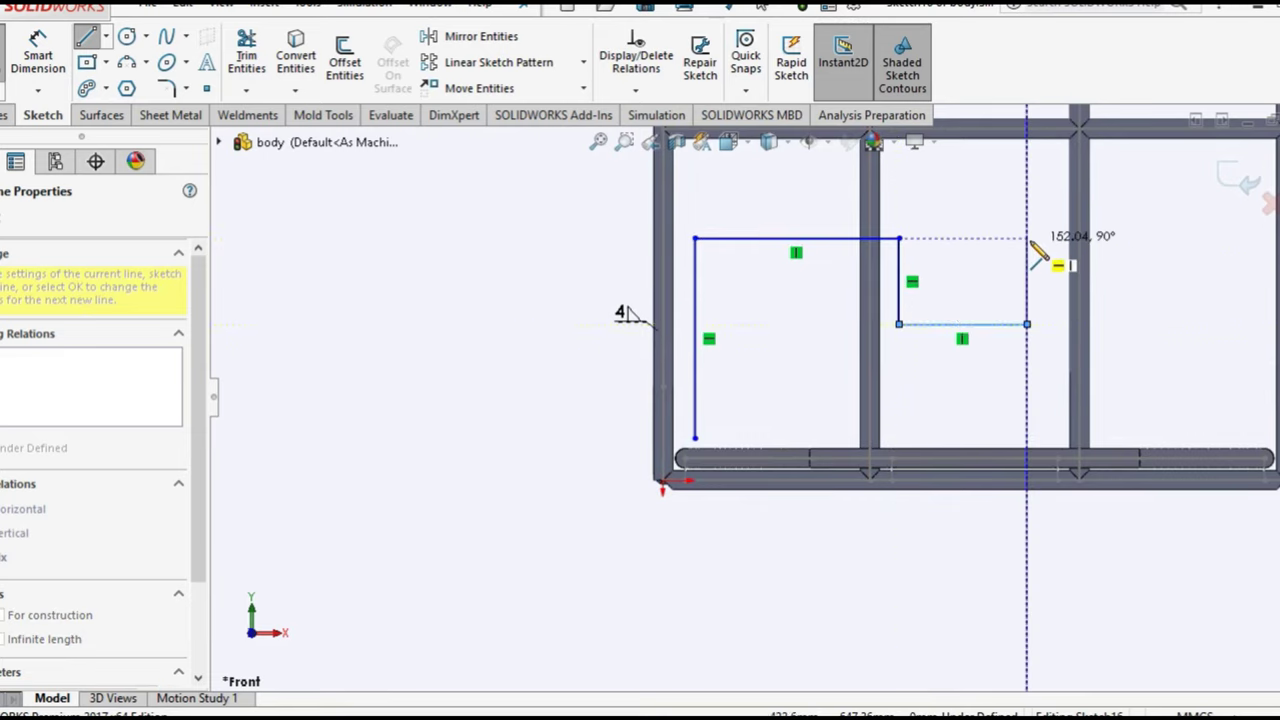
click(1027, 238)
click(1213, 238)
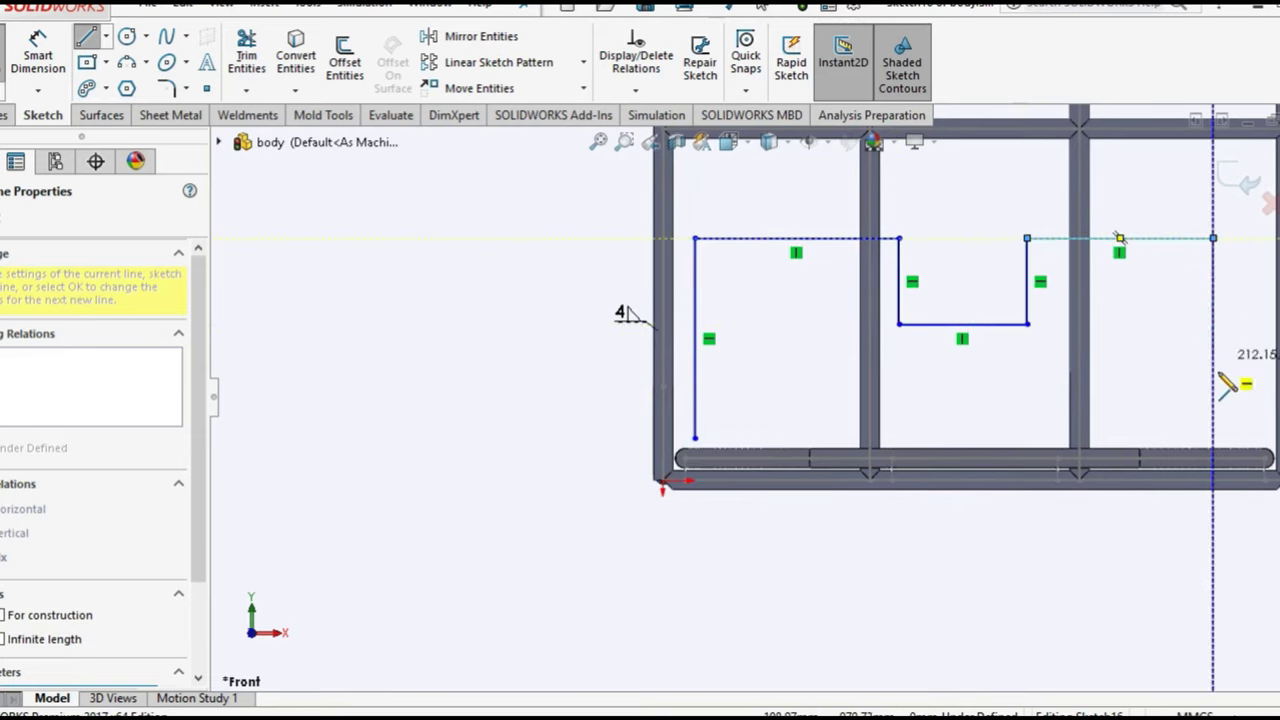
click(1213, 432)
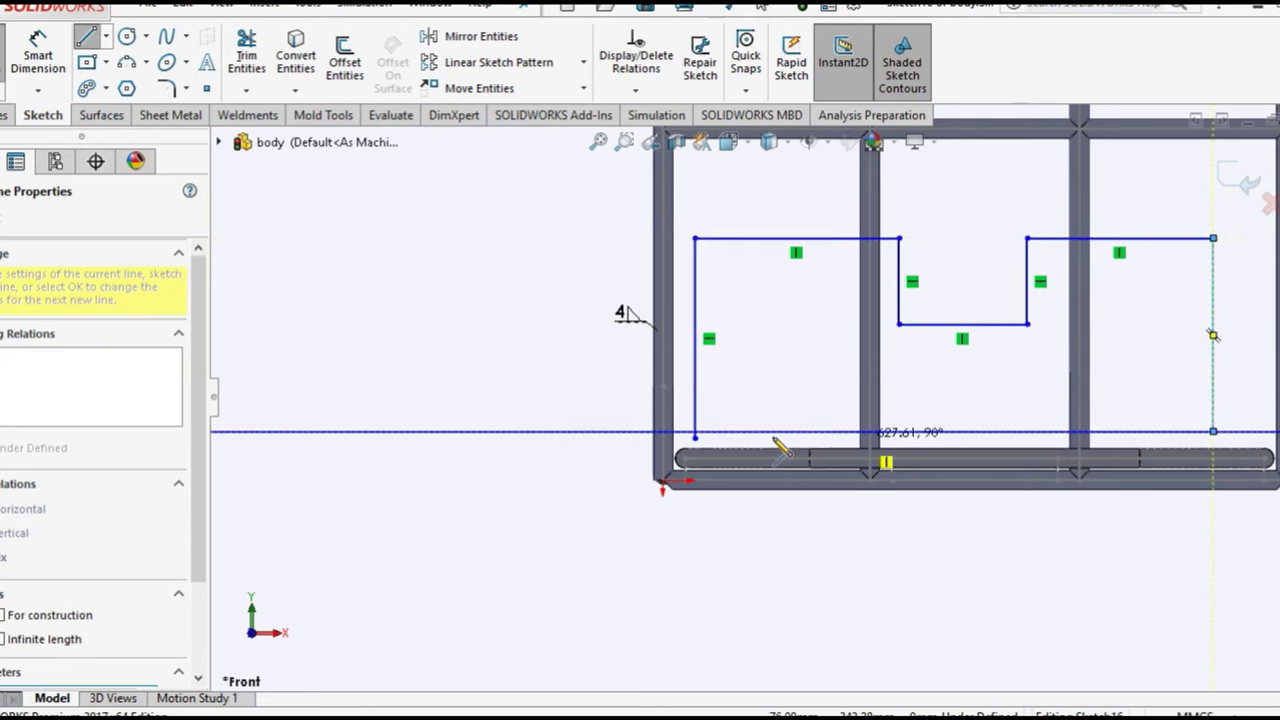
click(695, 437)
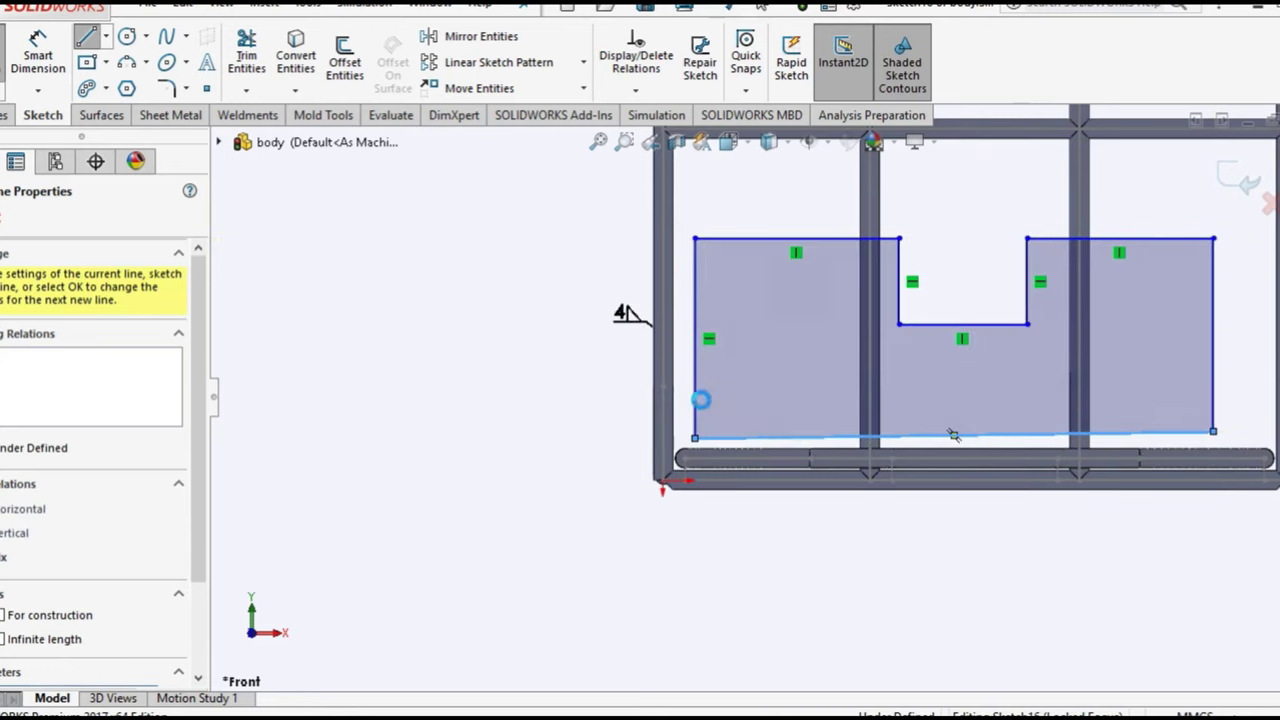
key(Escape)
Add an orientation relation to the outline's bottom edge
click(925, 435)
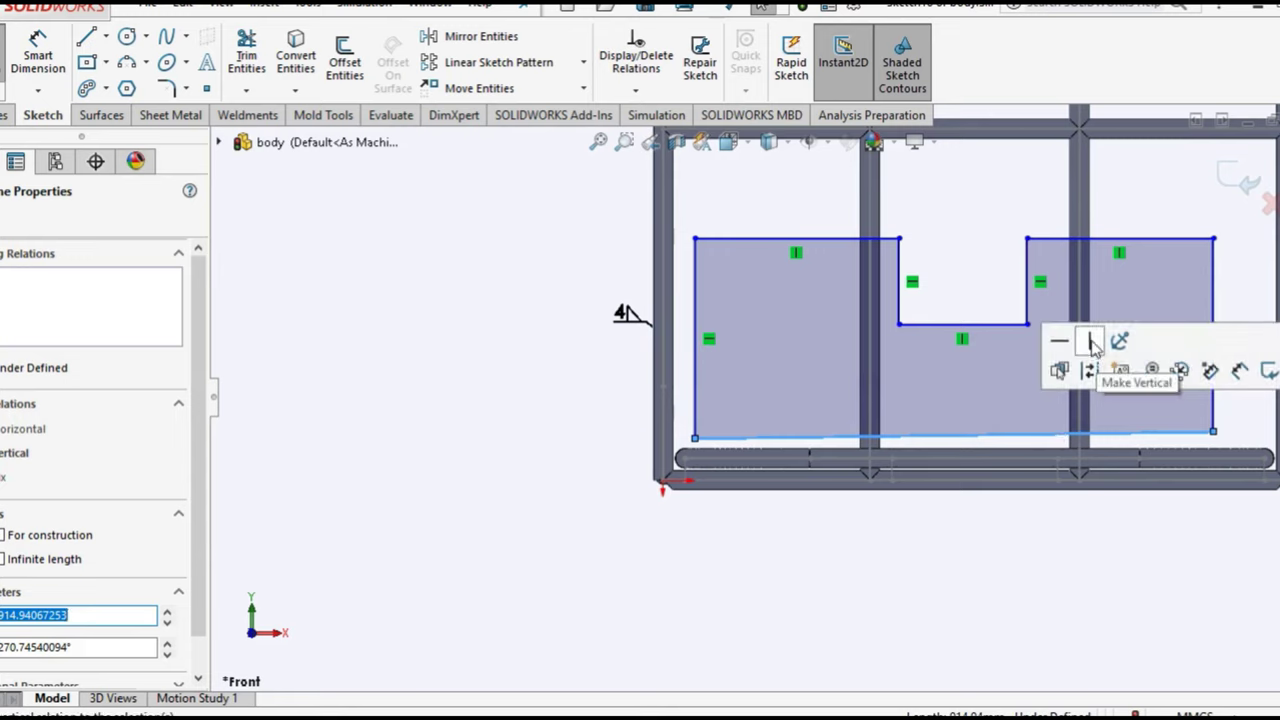
click(1094, 350)
click(462, 353)
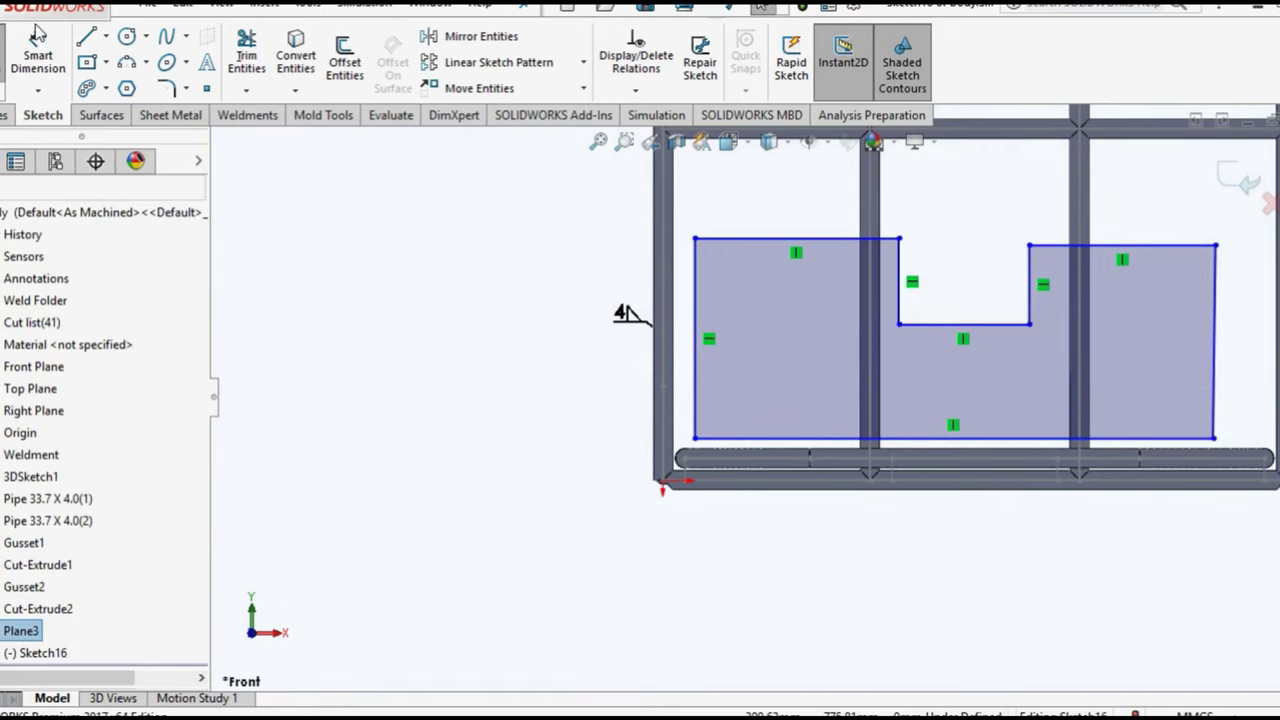
Dimension the panel's left edge 66 mm from the left frame tube
click(38, 55)
scroll(703, 463, down, 3)
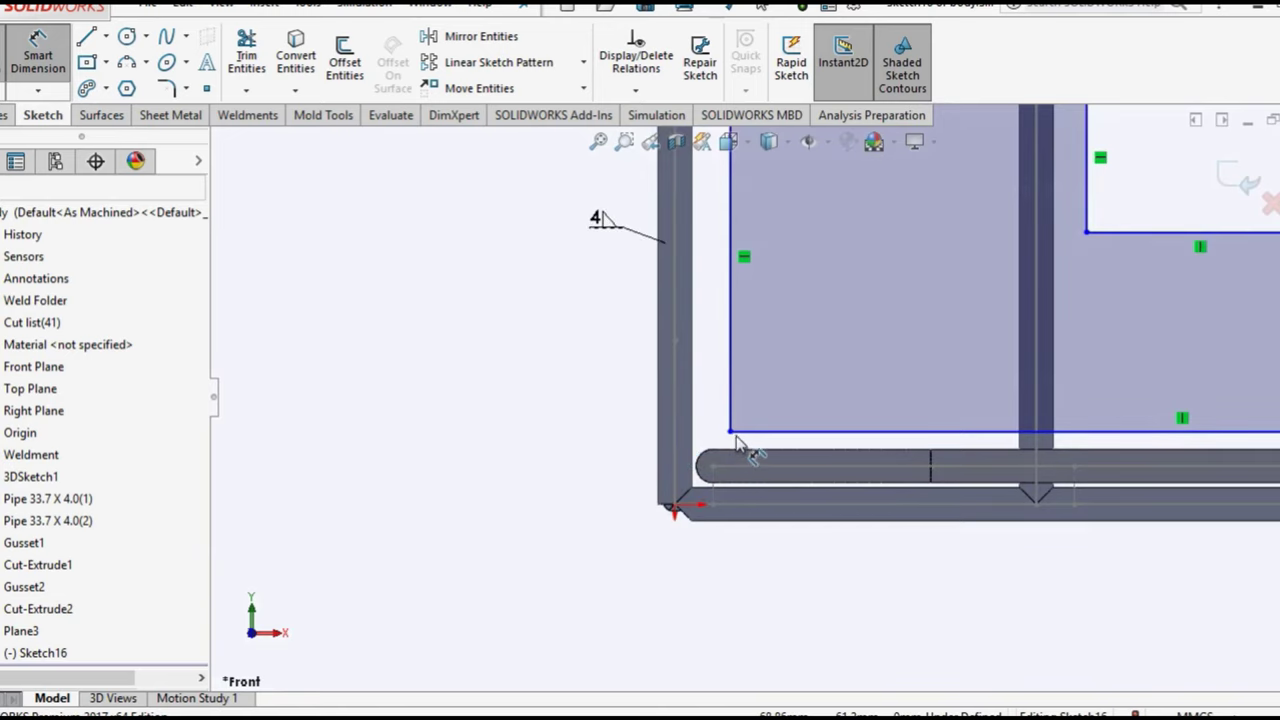
click(729, 416)
drag(632, 478, 688, 522)
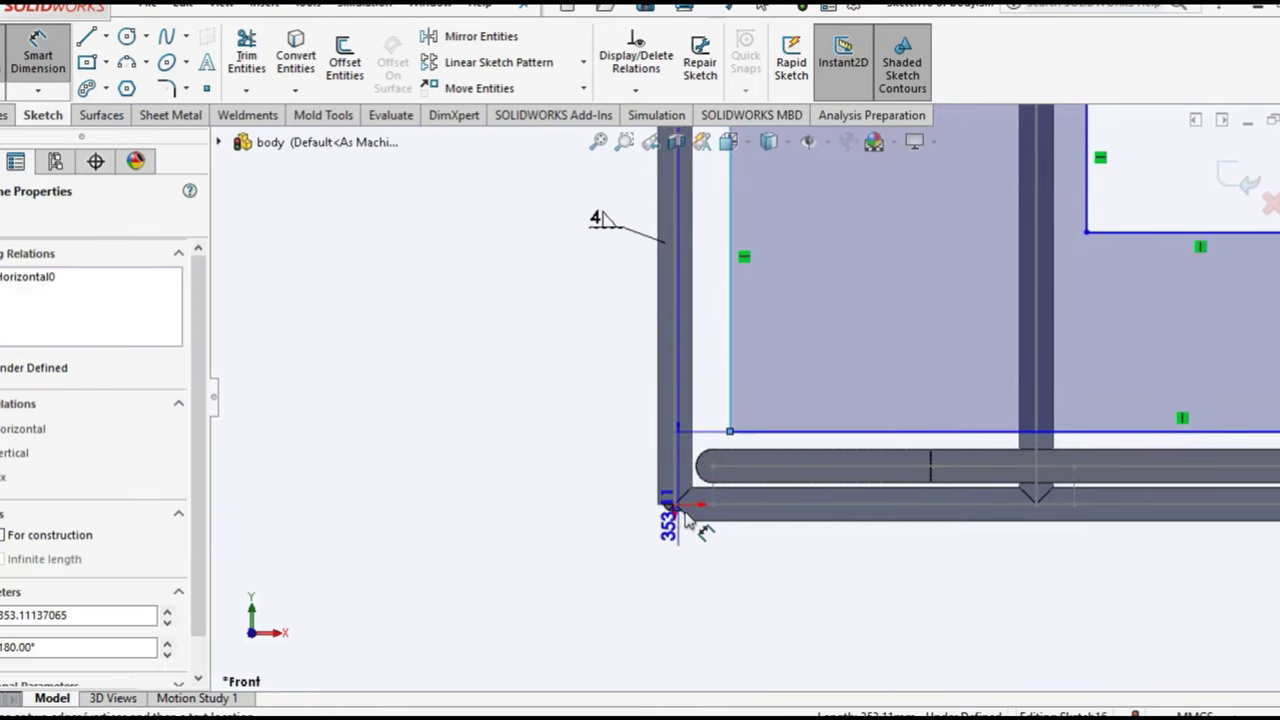
scroll(680, 512, down, 2)
scroll(686, 514, down, 2)
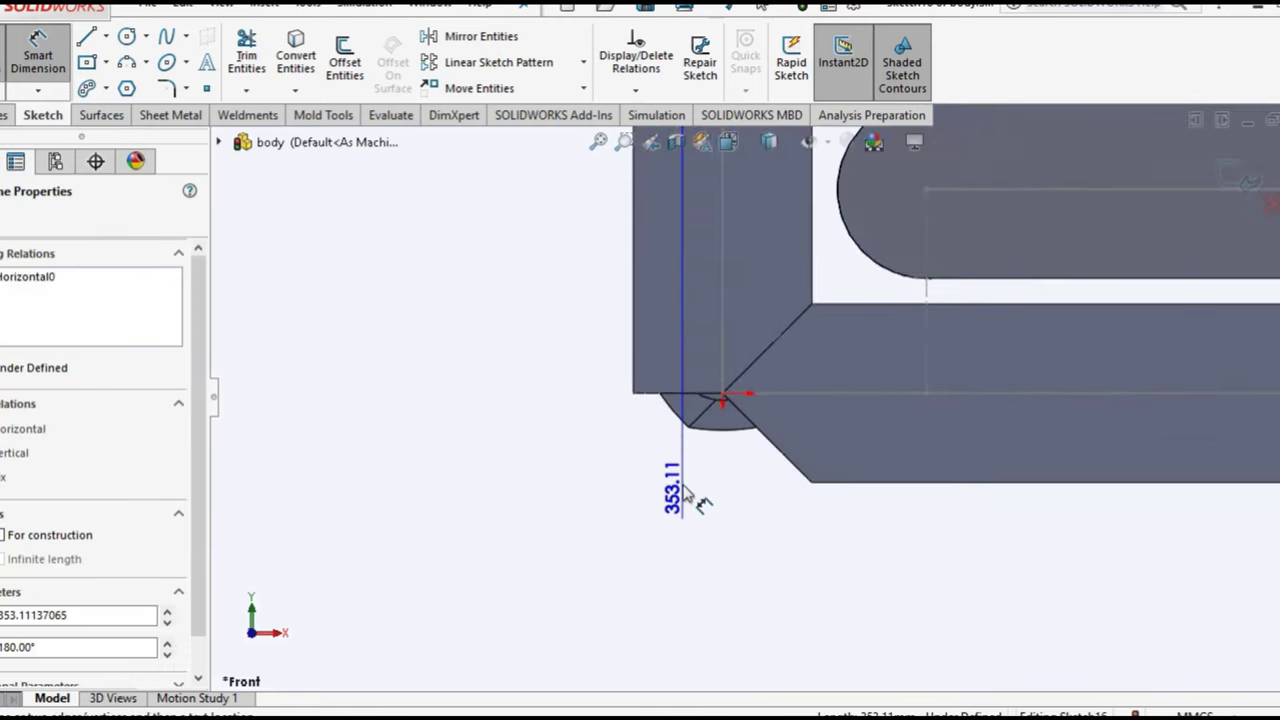
click(730, 398)
scroll(730, 395, up, 2)
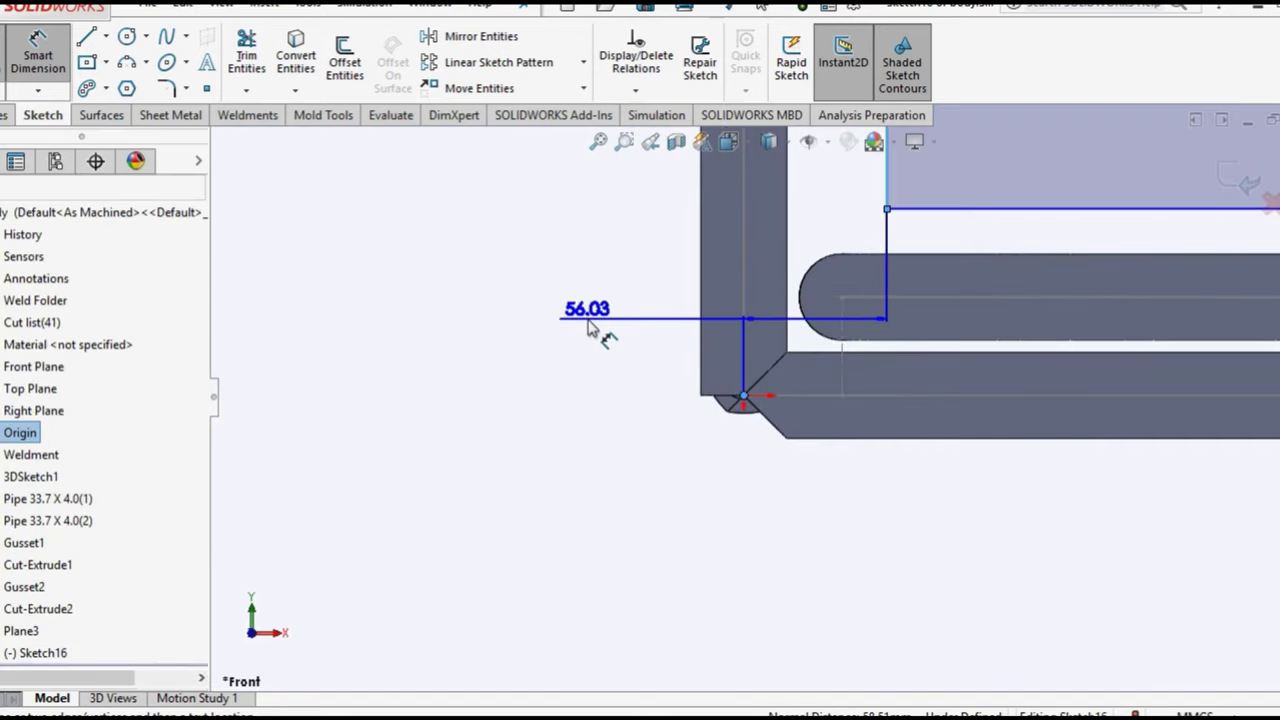
click(588, 328)
text(66)
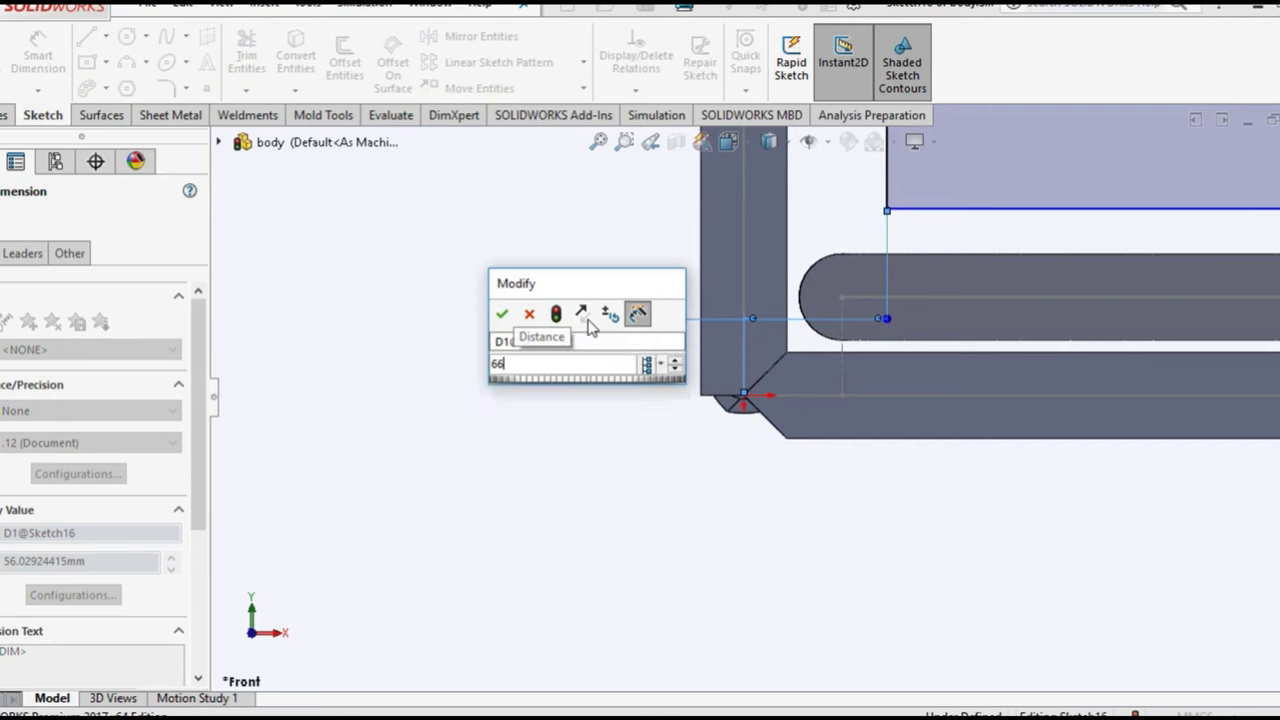
key(Return)
Accept the 0.75° angle between right tube and panel edge, then make the right edge vertical
scroll(660, 320, up, 2)
scroll(1000, 403, up, 2)
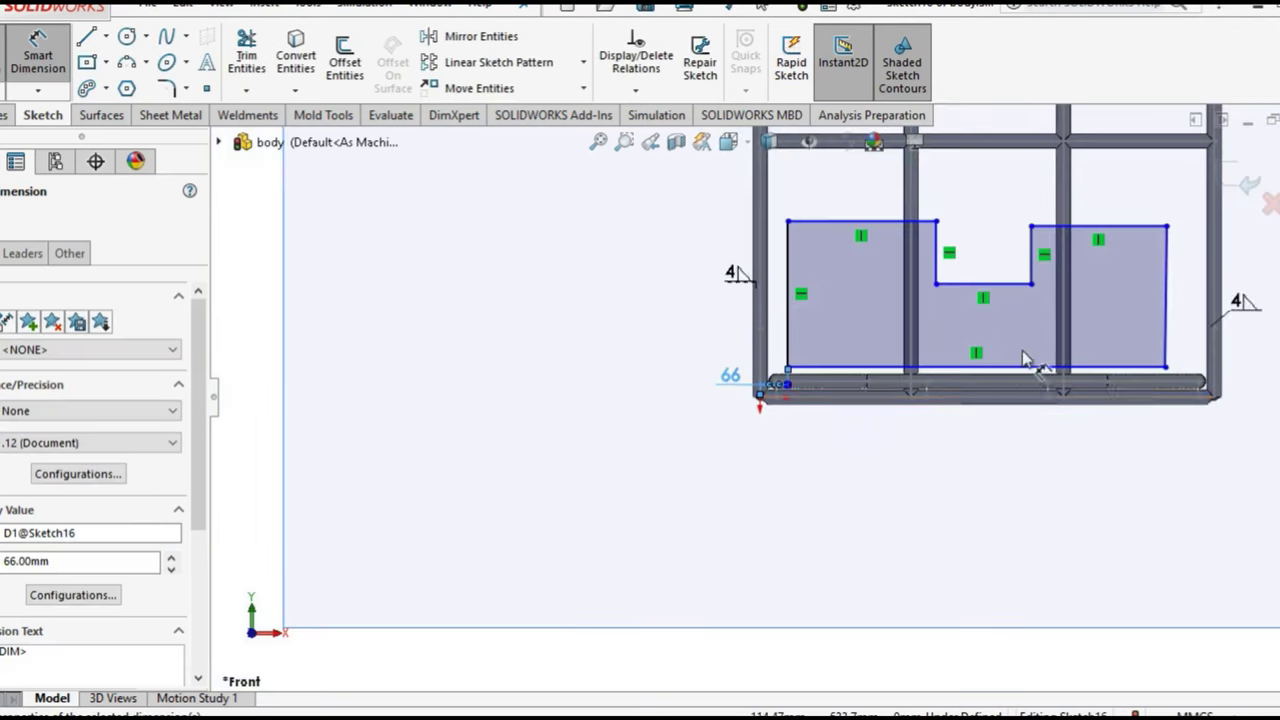
scroll(1200, 390, down, 2)
scroll(1200, 400, up, 2)
scroll(951, 423, down, 2)
scroll(940, 420, down, 1)
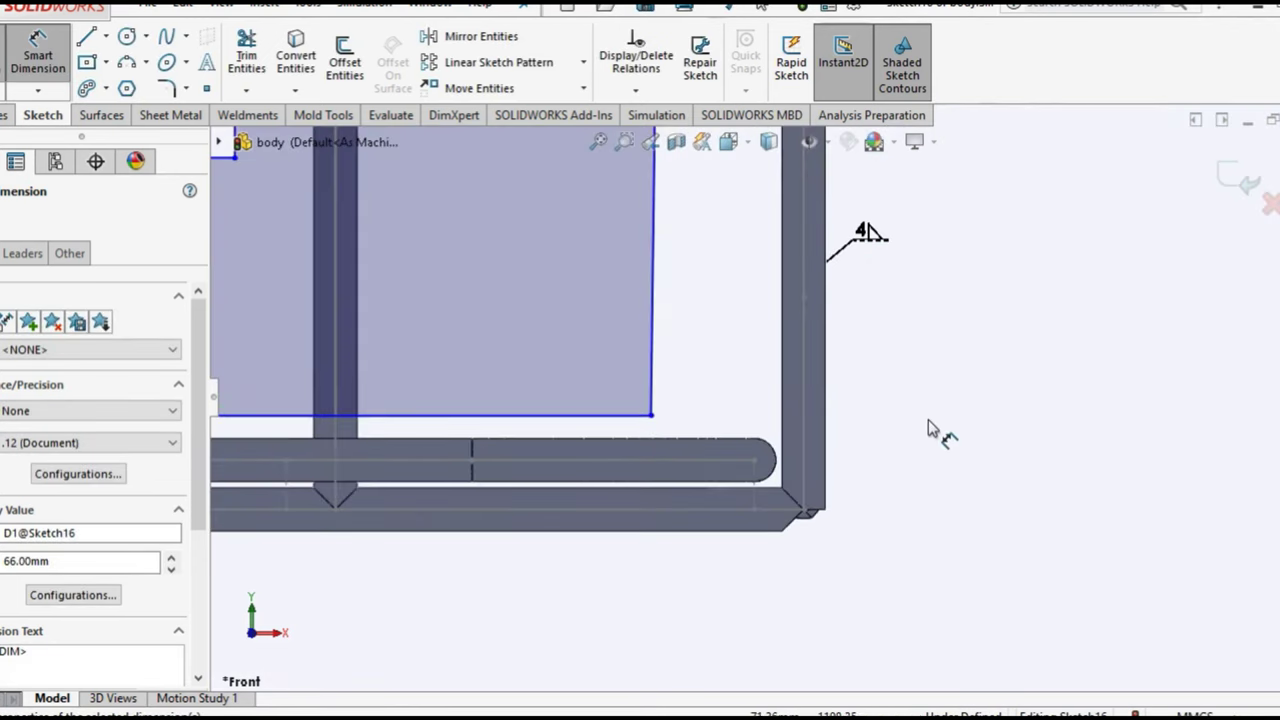
scroll(866, 460, up, 3)
scroll(570, 425, down, 1)
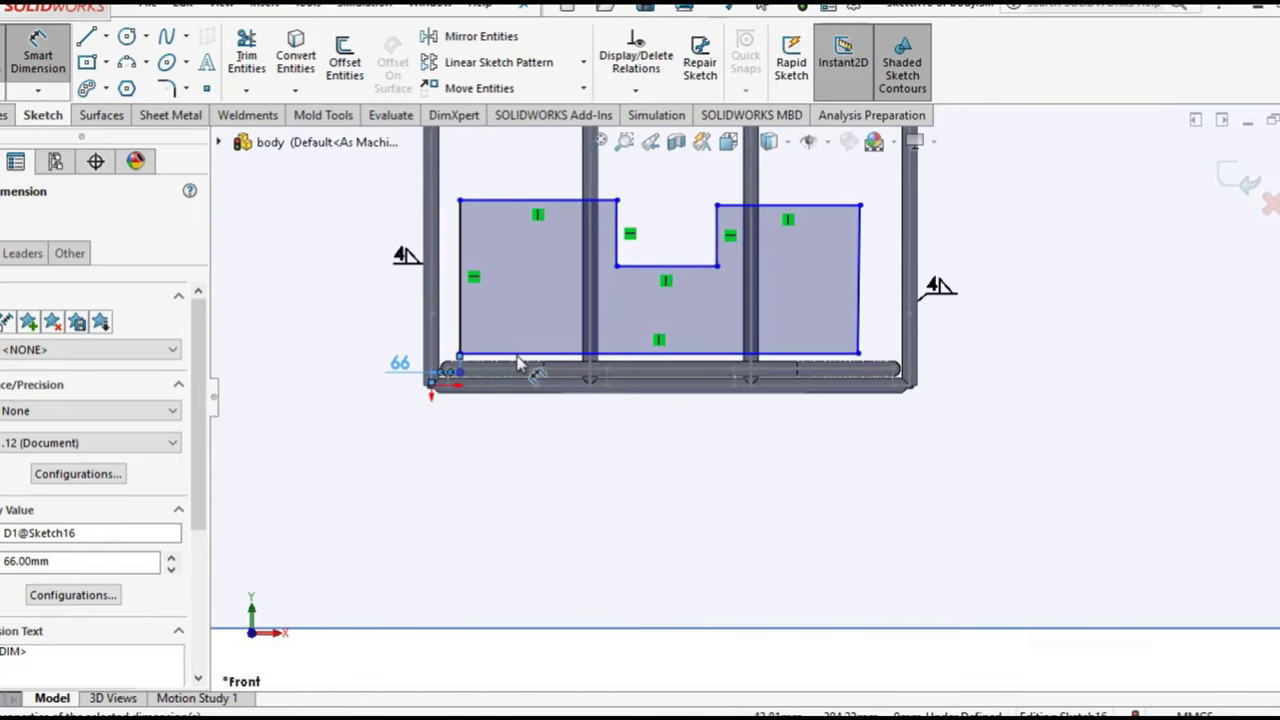
scroll(520, 365, down, 1)
scroll(500, 380, down, 1)
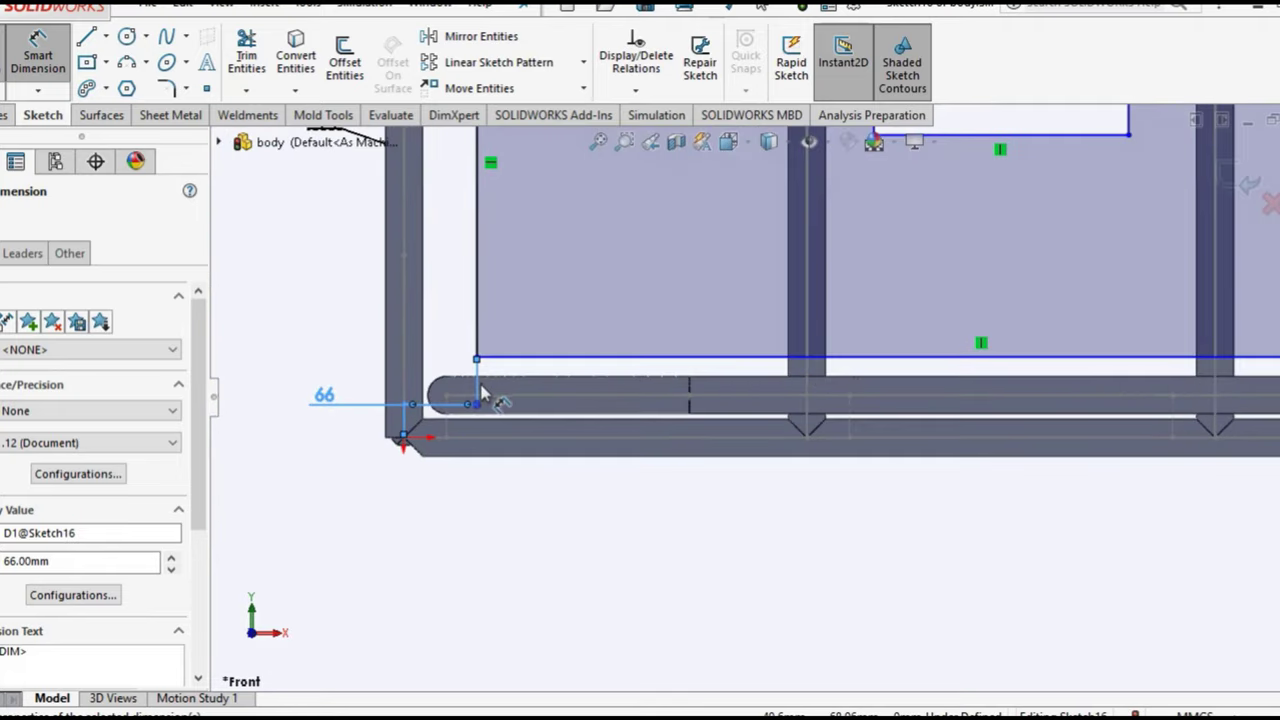
scroll(980, 420, up, 2)
scroll(986, 420, up, 1)
scroll(876, 398, down, 3)
scroll(876, 398, down, 1)
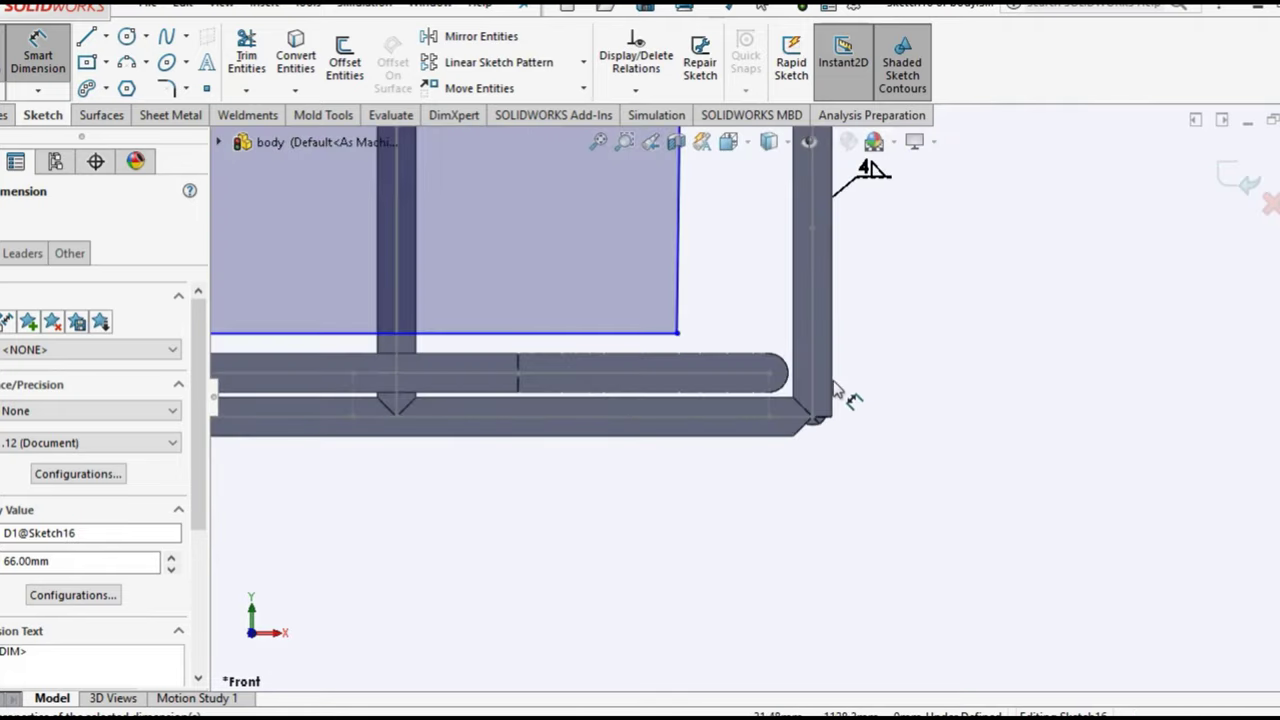
click(813, 350)
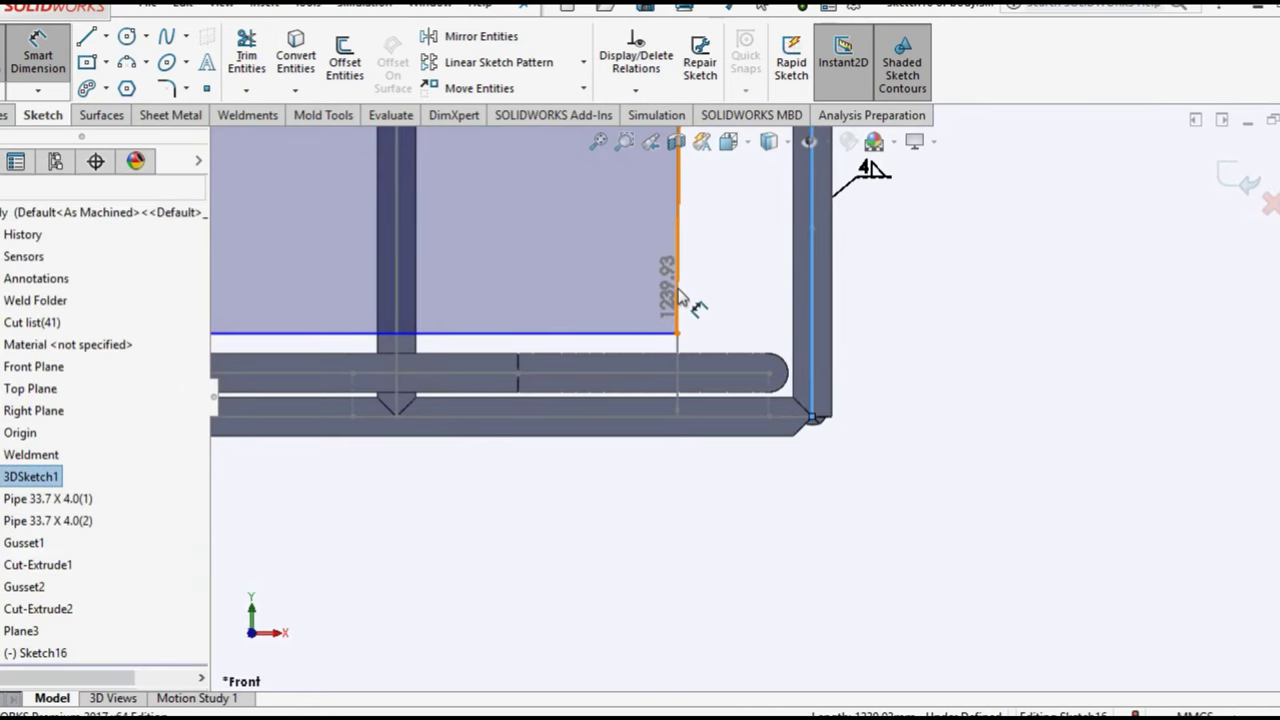
click(682, 304)
click(731, 322)
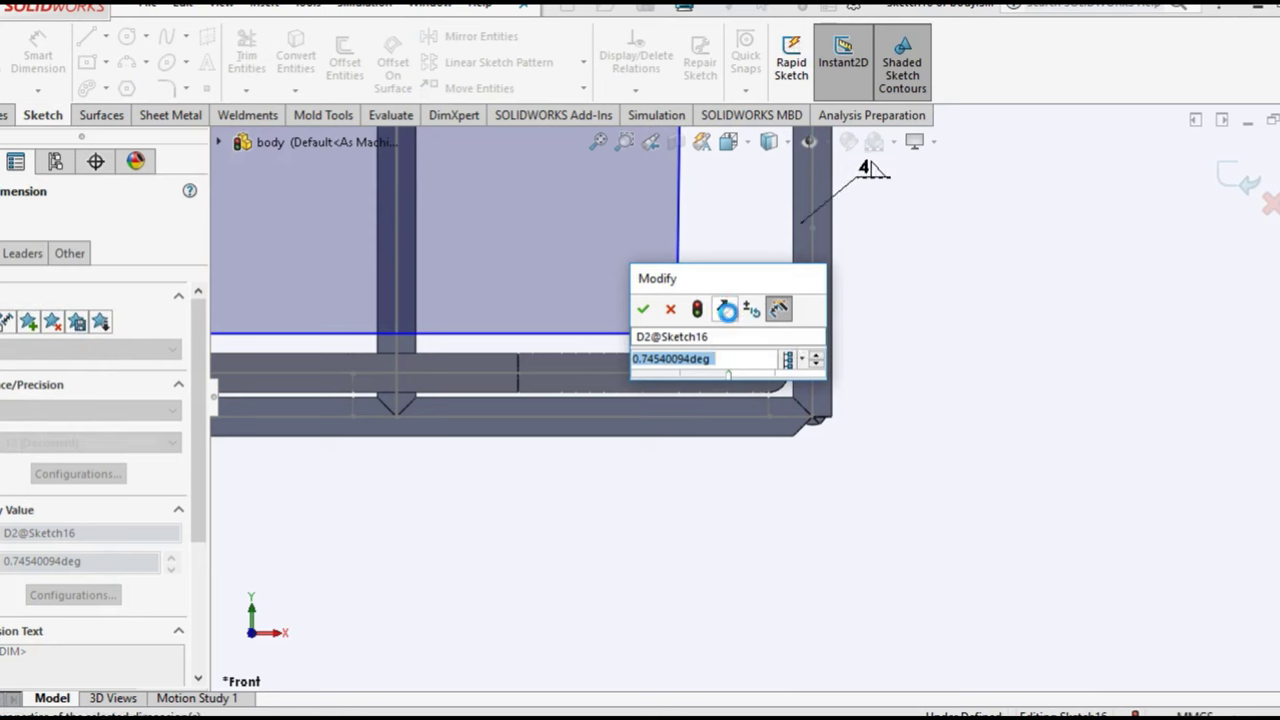
key(Return)
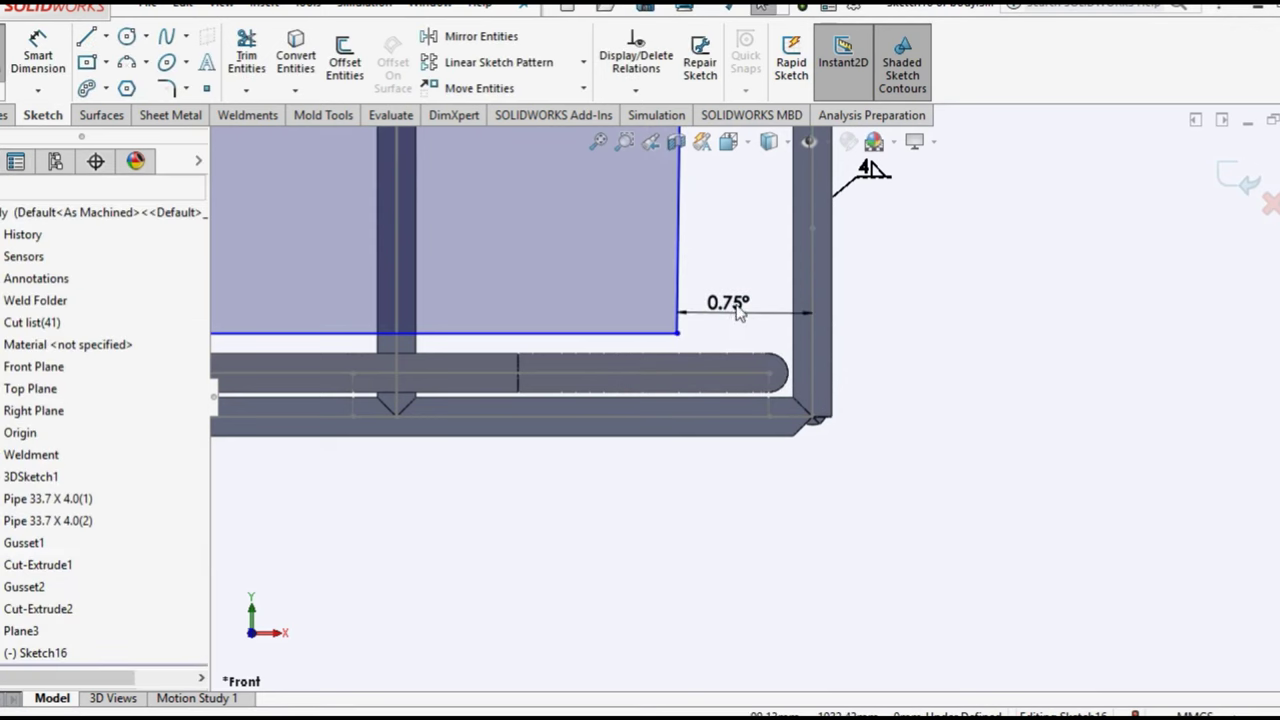
click(681, 266)
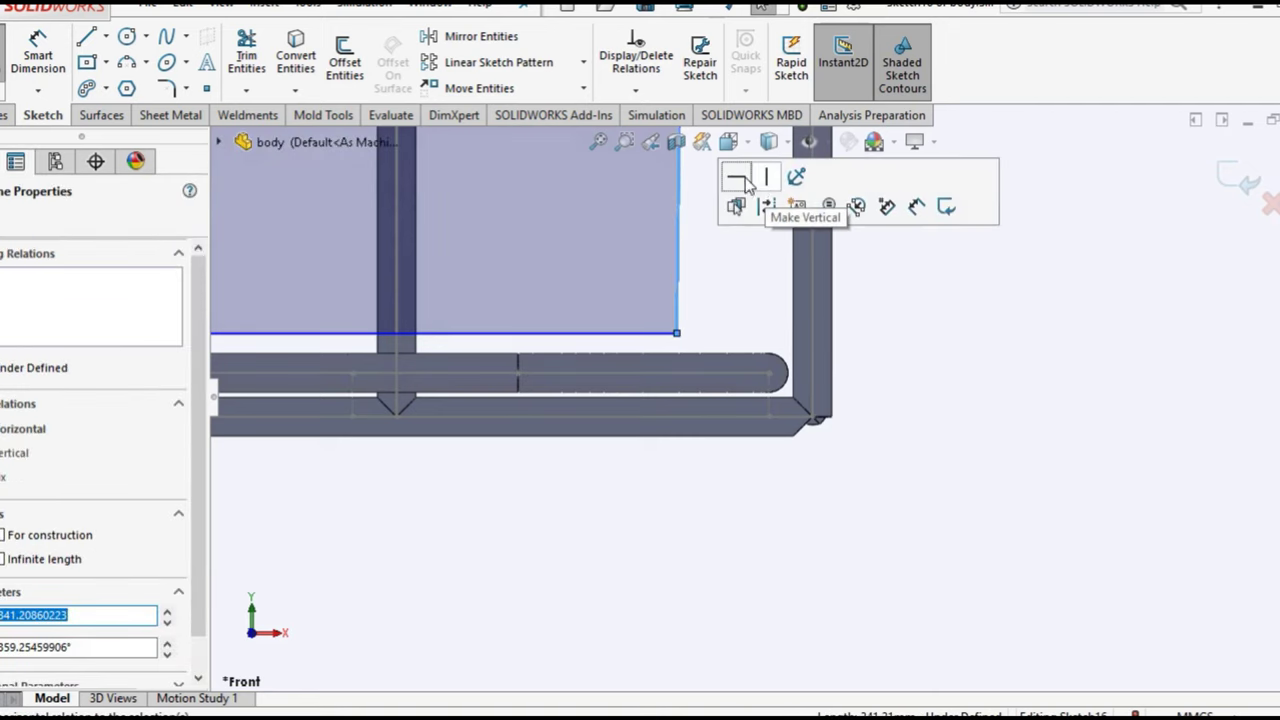
click(556, 234)
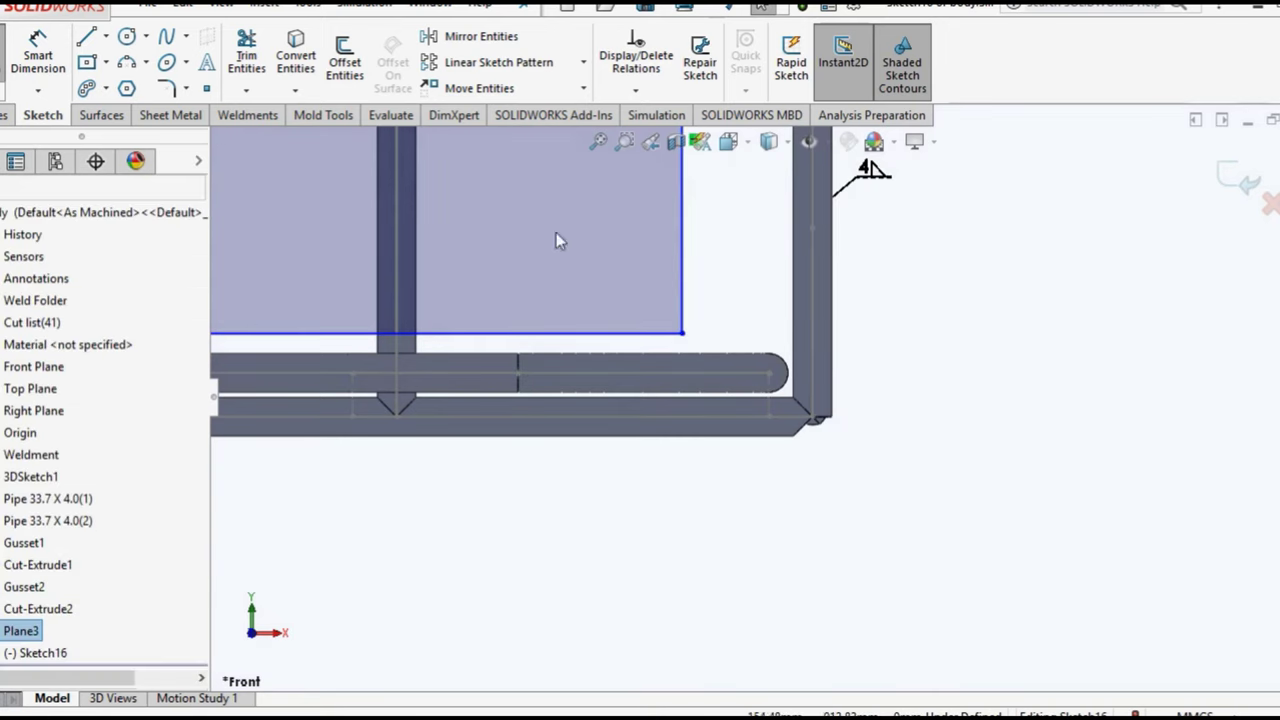
Dimension the panel's right edge 66 mm from the right frame tube
click(40, 55)
click(683, 262)
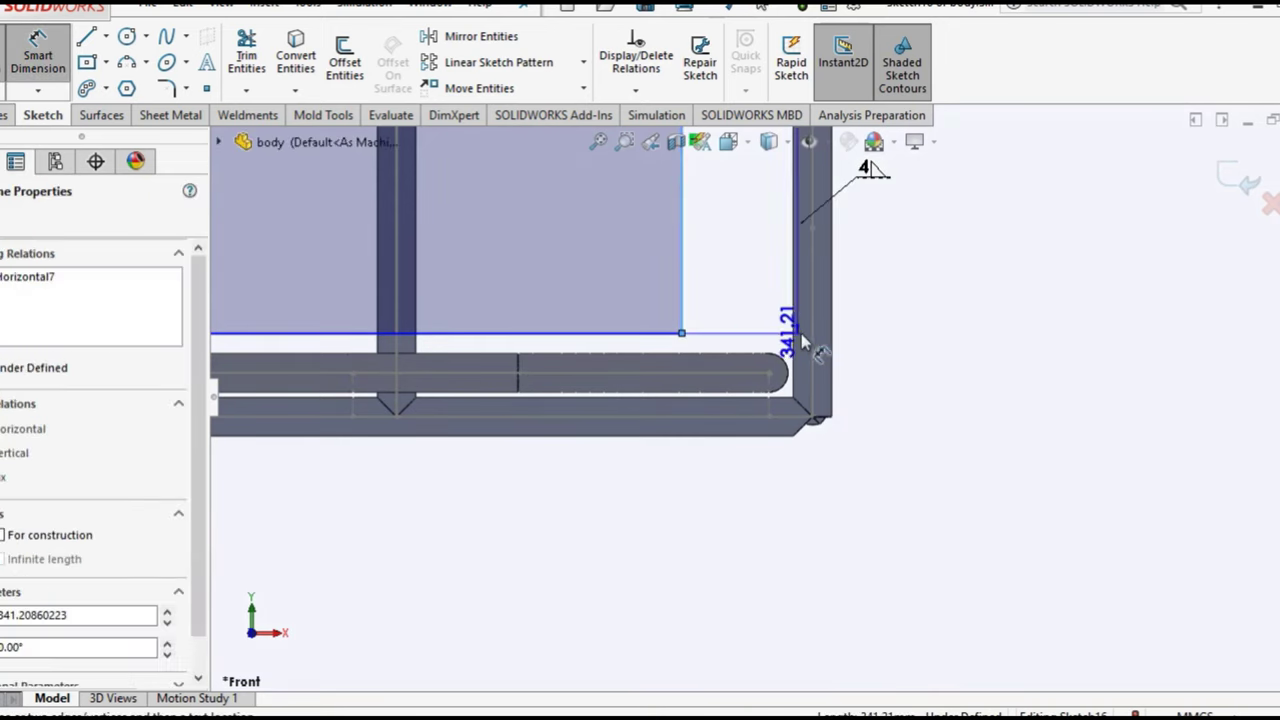
click(812, 346)
click(872, 520)
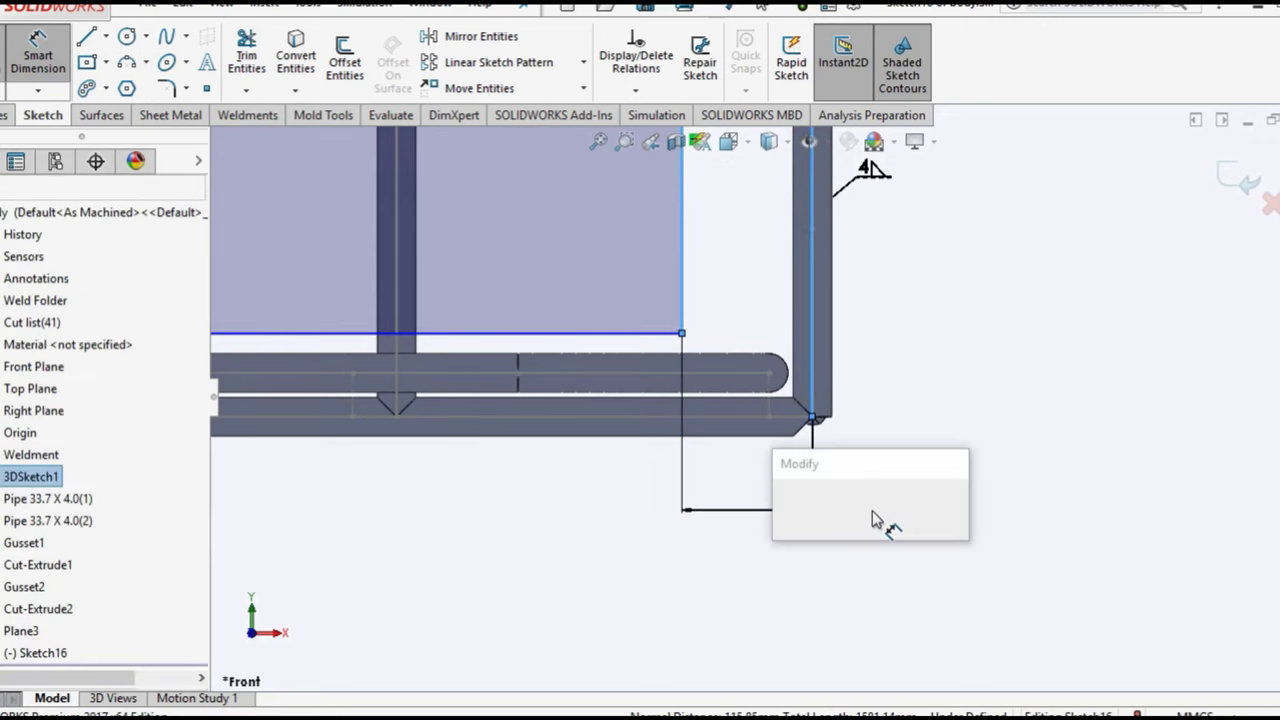
text(66)
key(Return)
scroll(900, 470, up, 3)
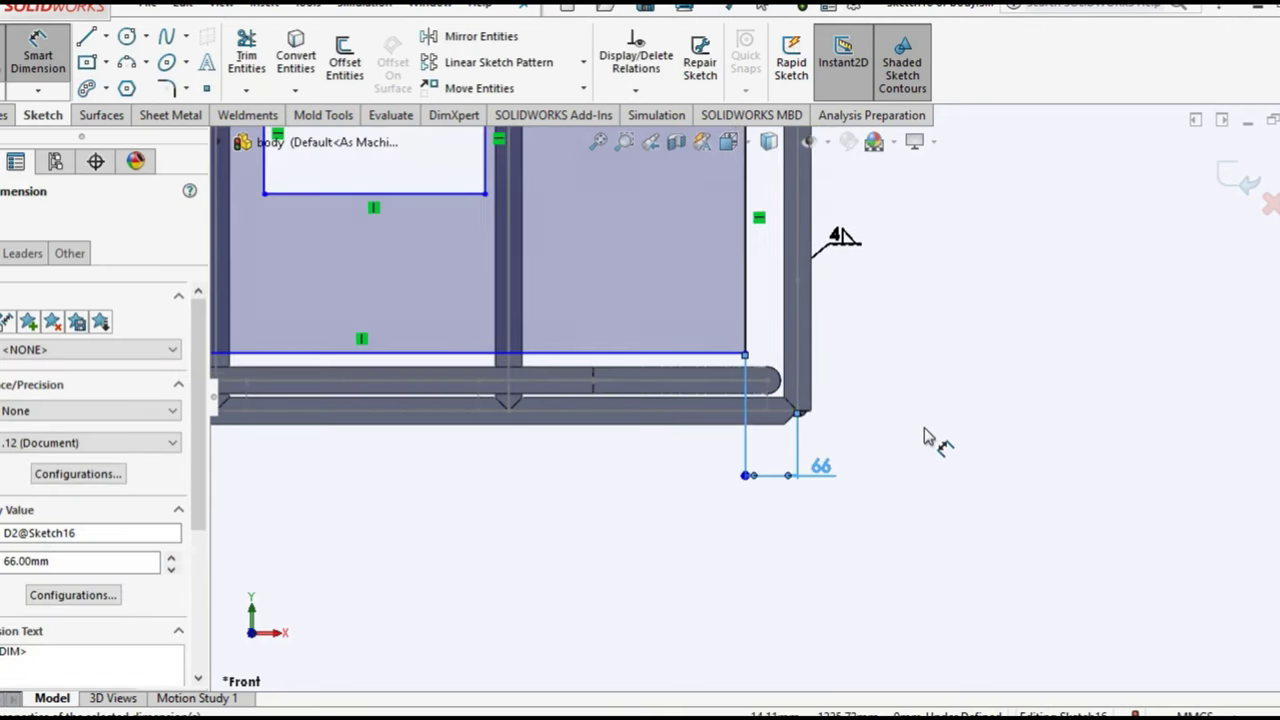
scroll(923, 420, up, 3)
click(830, 295)
Set the panel's right edge length to 550 mm
scroll(830, 295, down, 2)
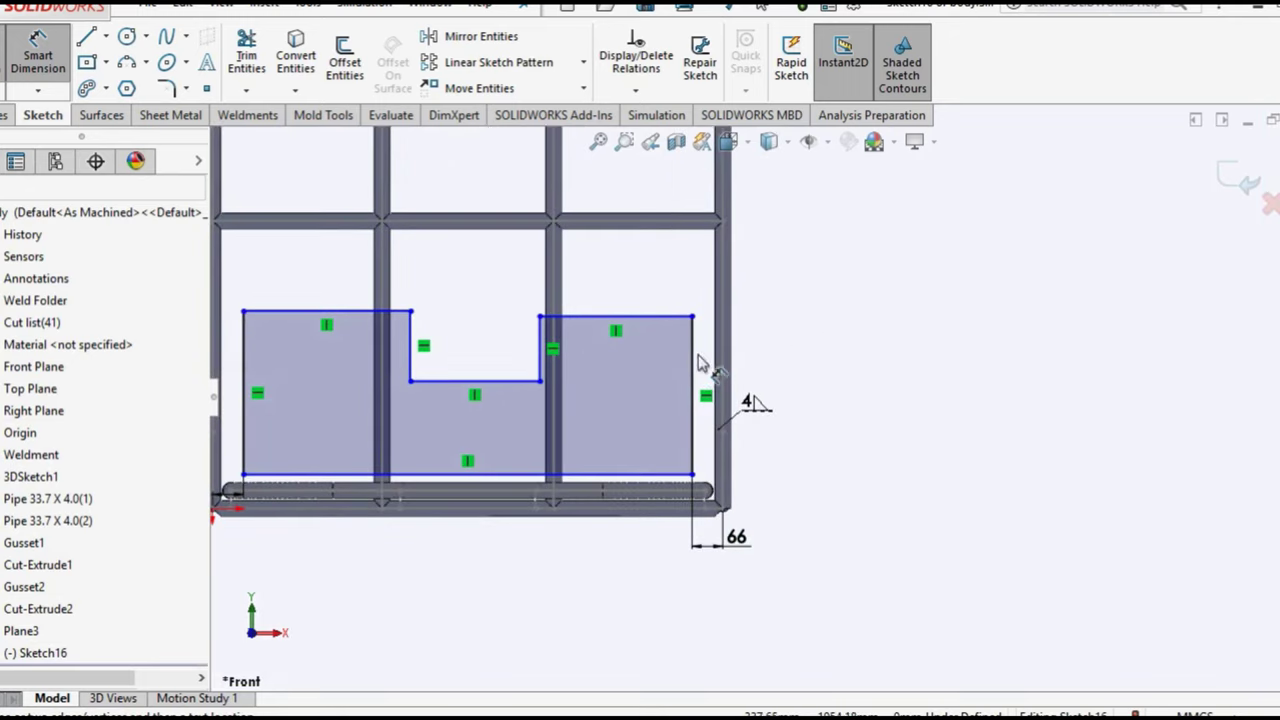
click(697, 368)
click(777, 358)
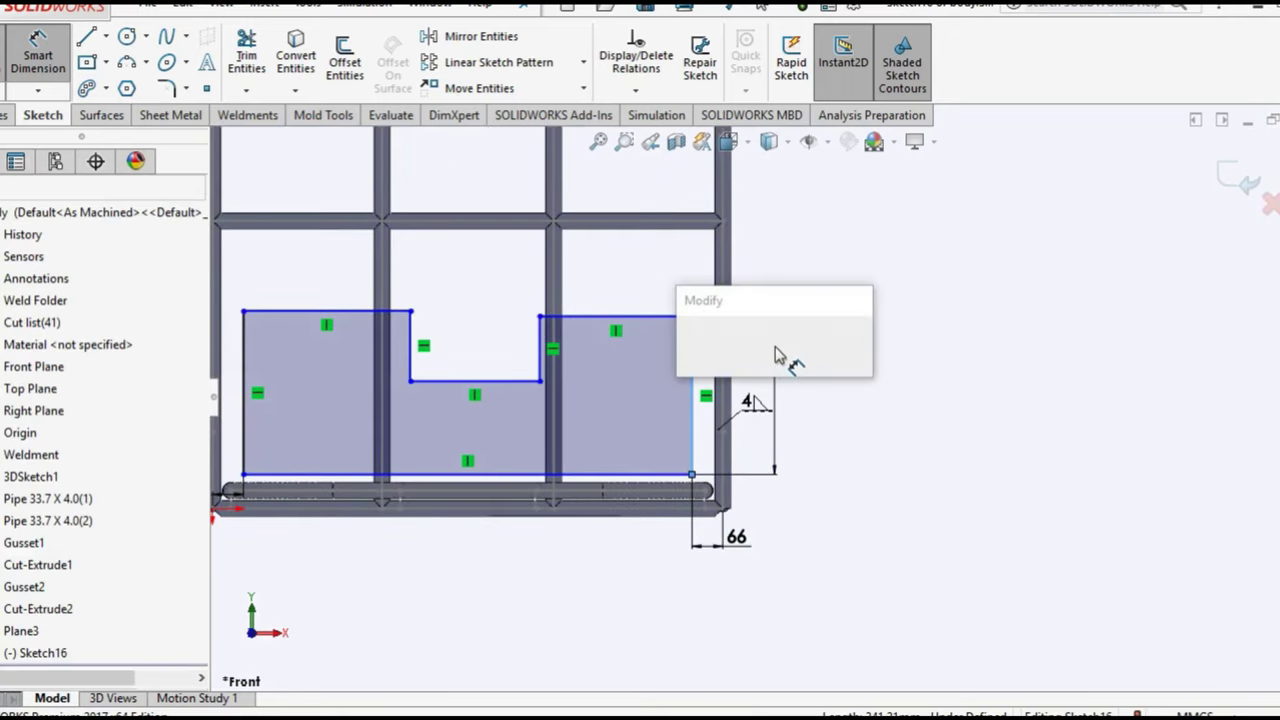
text(55)
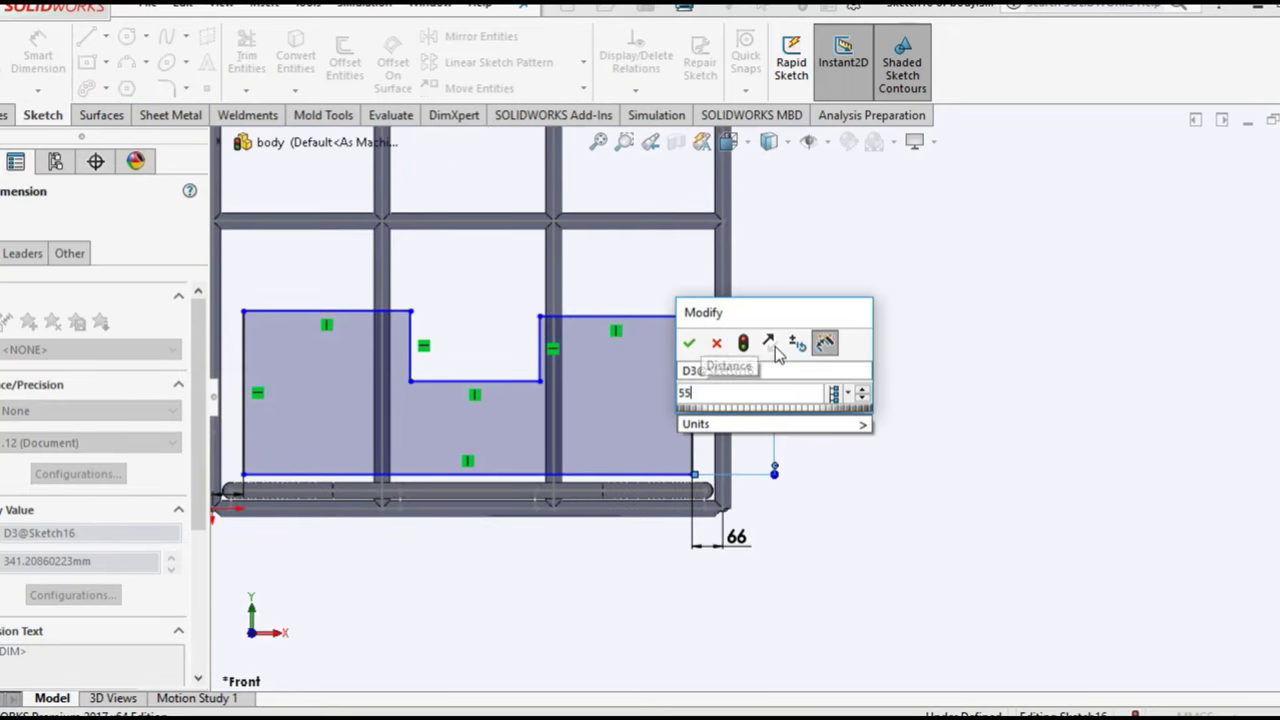
text(0)
key(Return)
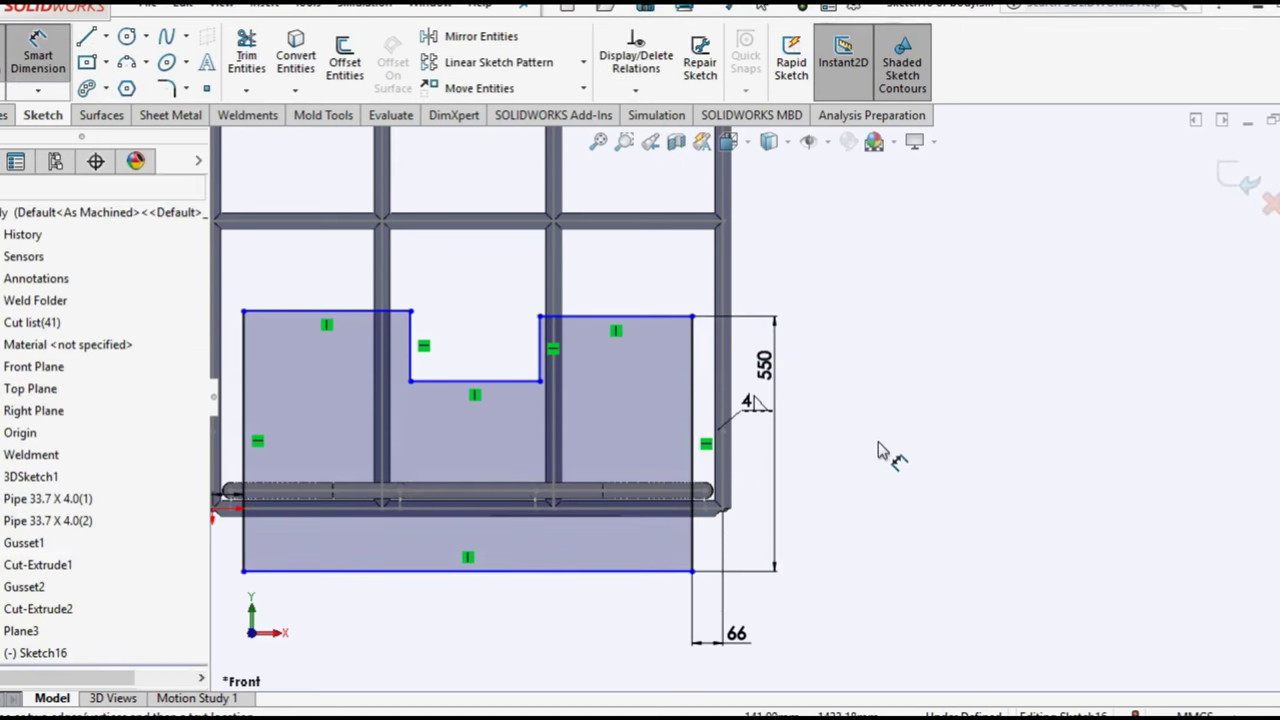
Drag the panel's bottom edge up above the bottom tube
right_click(880, 445)
click(900, 500)
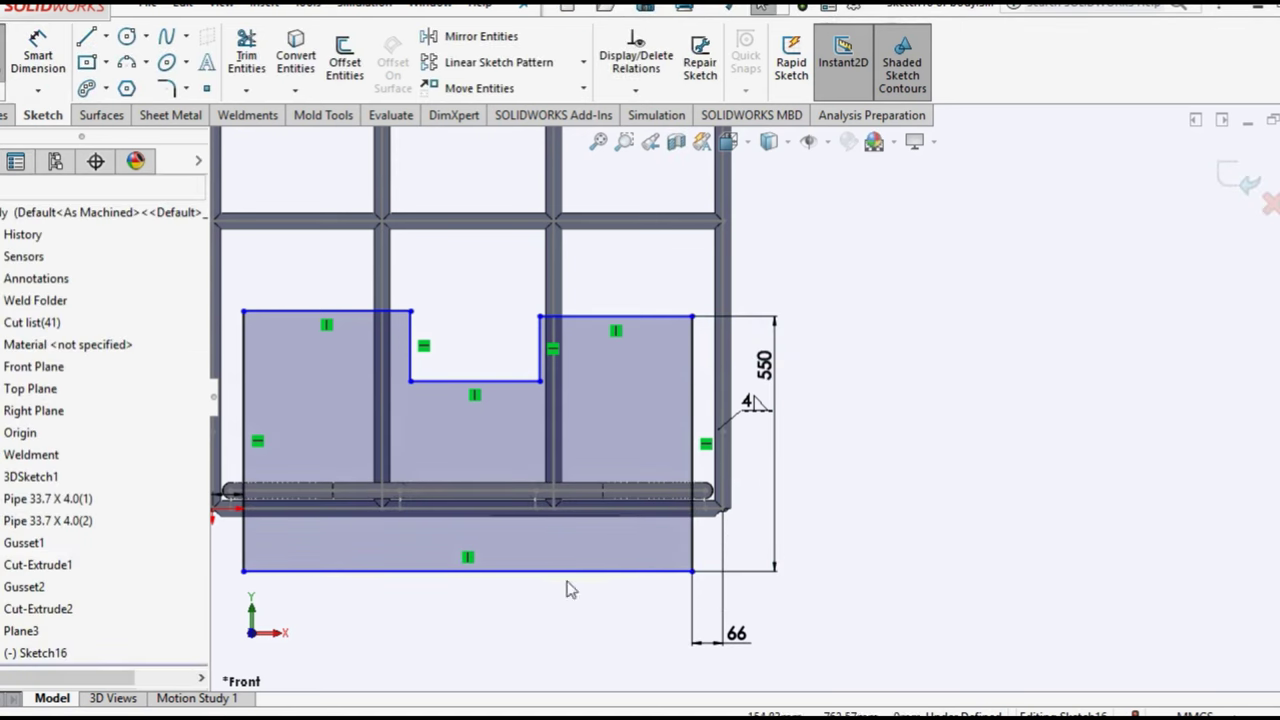
drag(565, 583, 565, 463)
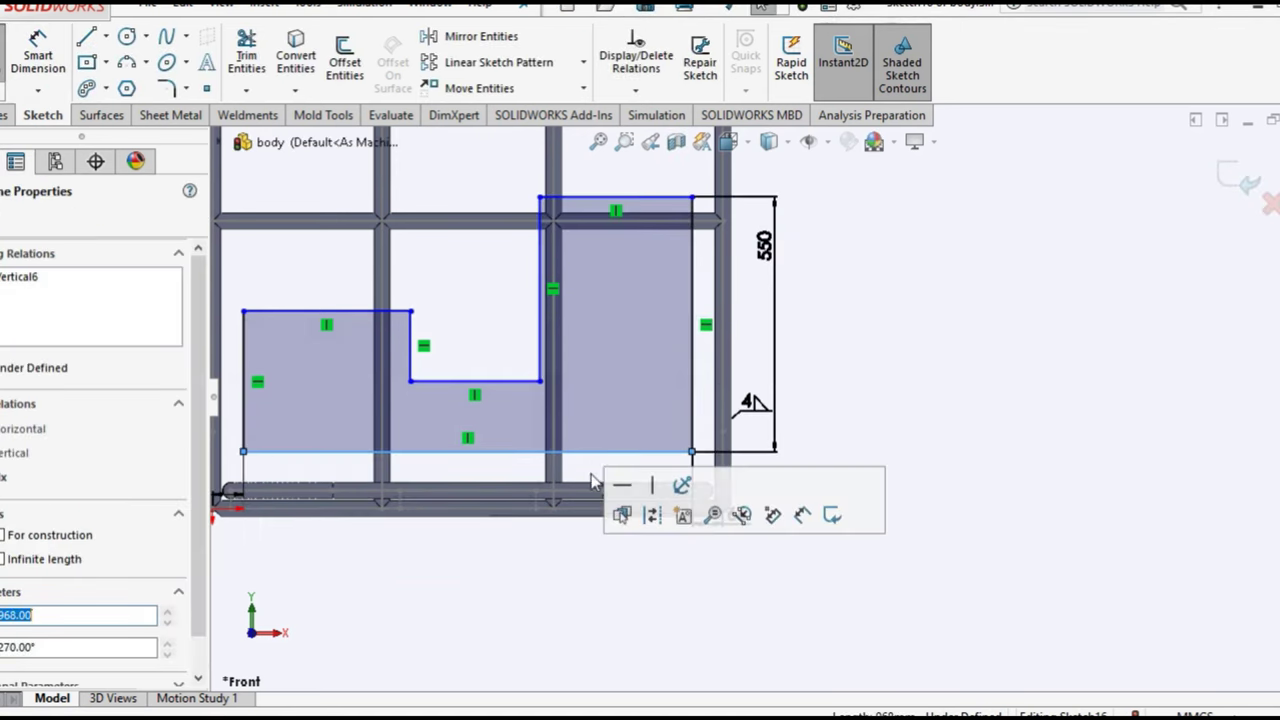
click(490, 578)
Dimension the panel's bottom edge 220 mm above the bottom tube's lower edge
click(38, 55)
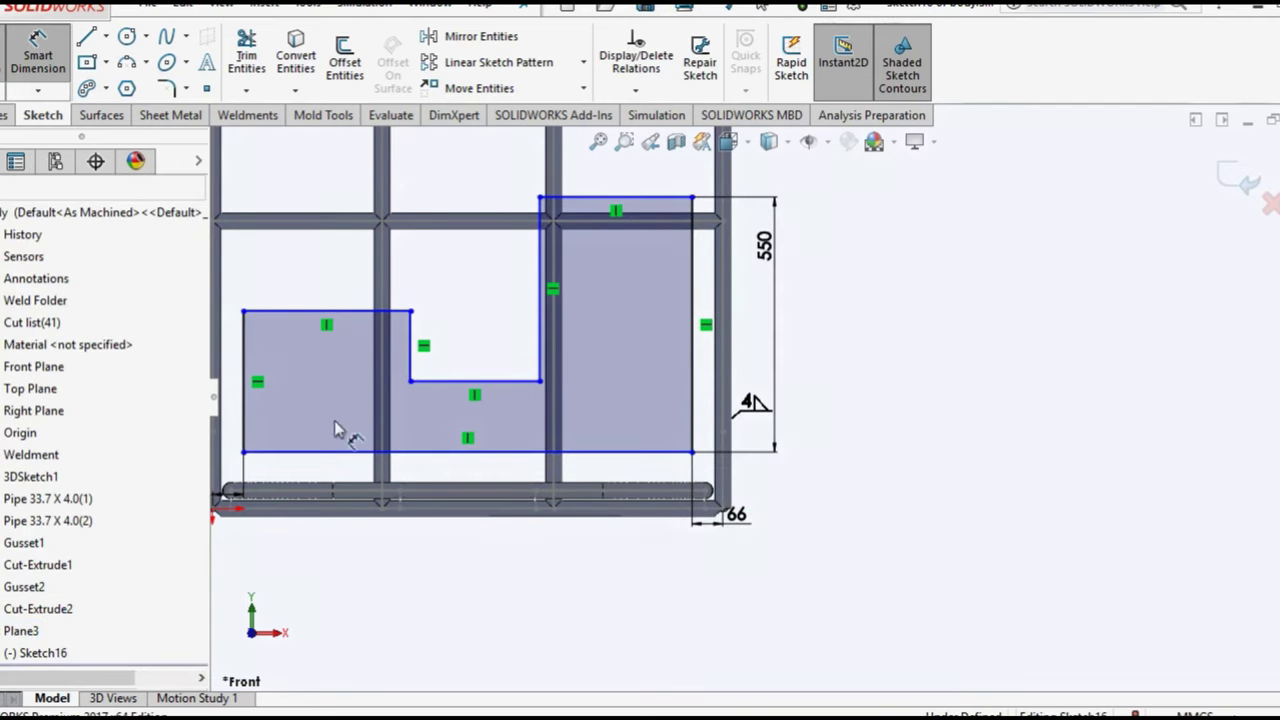
scroll(300, 425, down, 4)
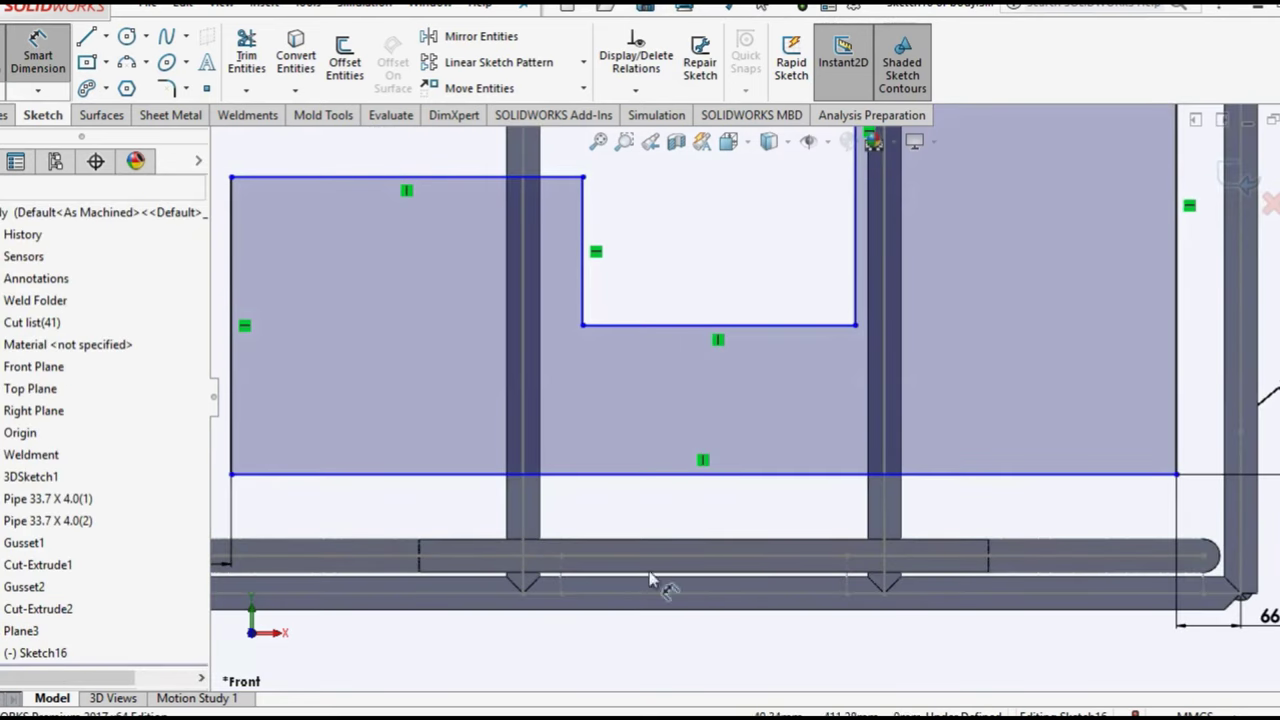
click(763, 476)
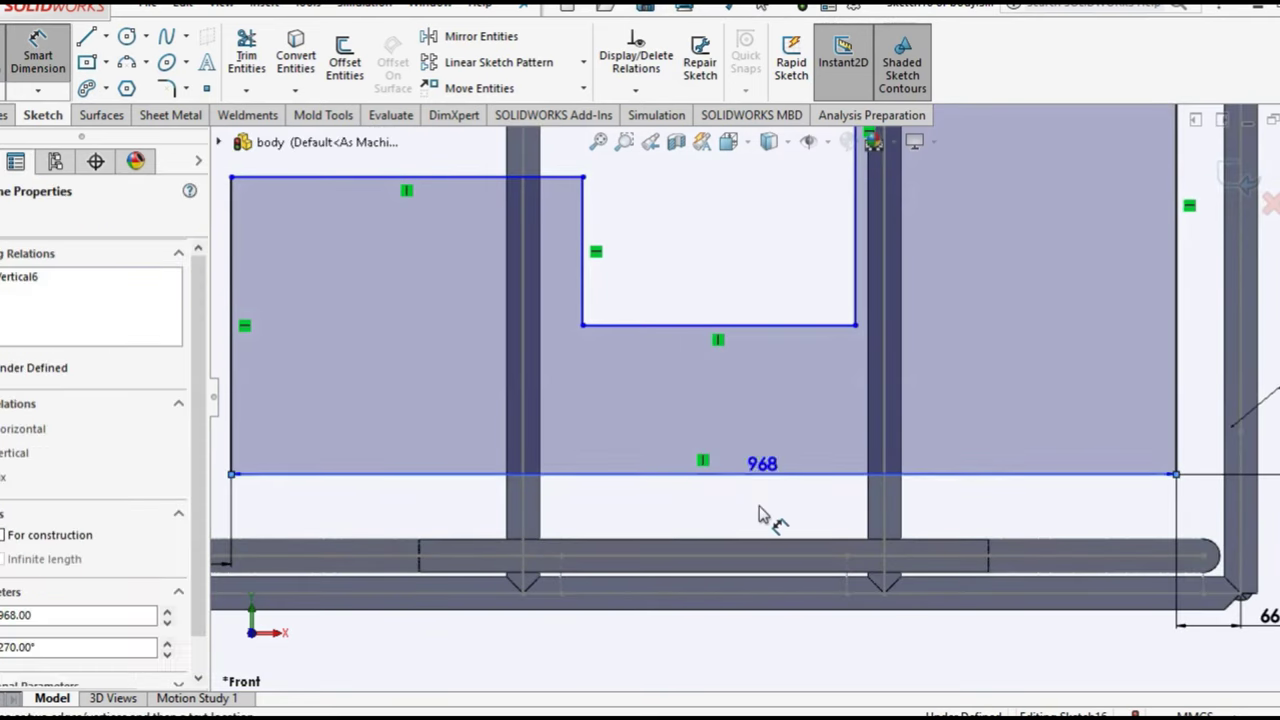
click(800, 591)
scroll(812, 588, up, 3)
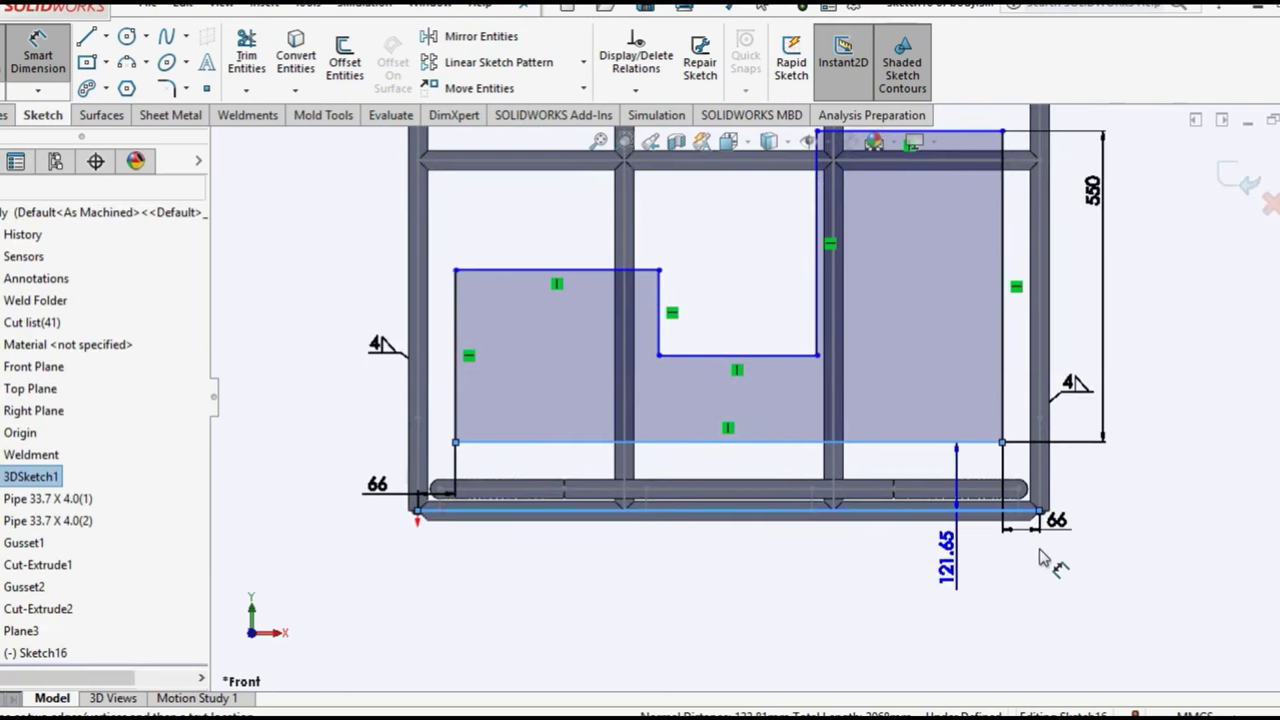
click(1195, 515)
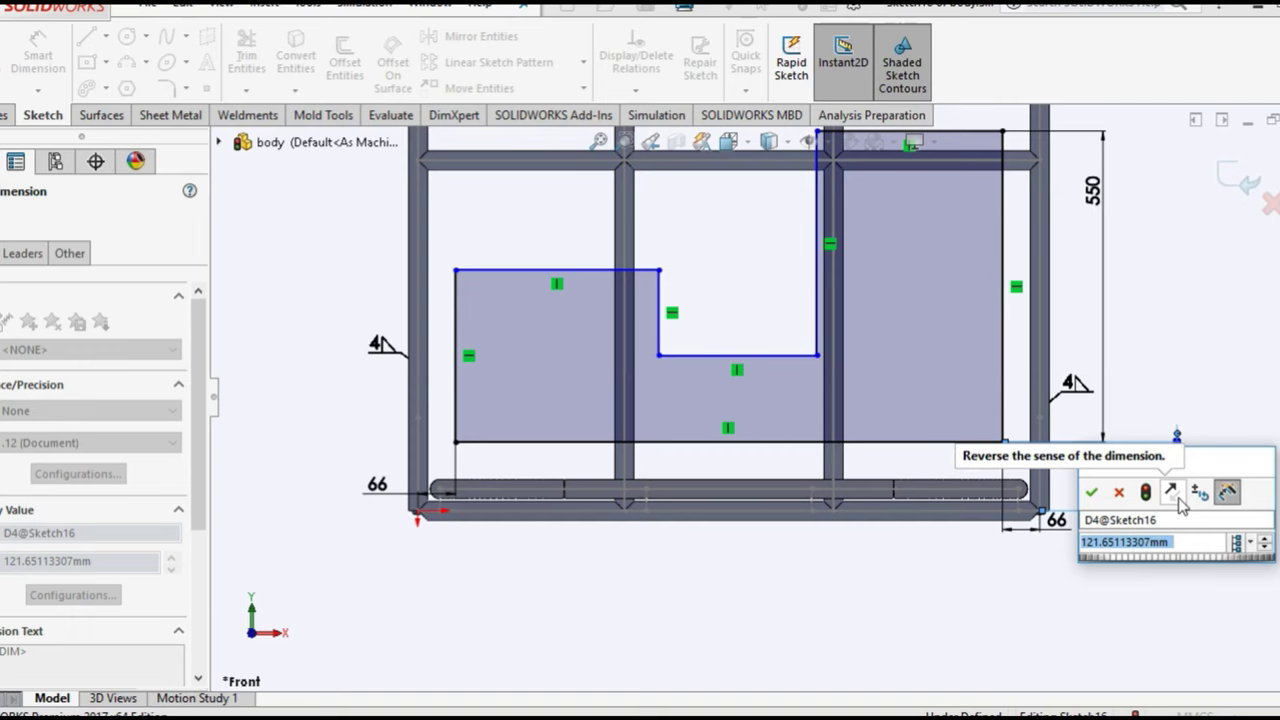
text(220)
key(Return)
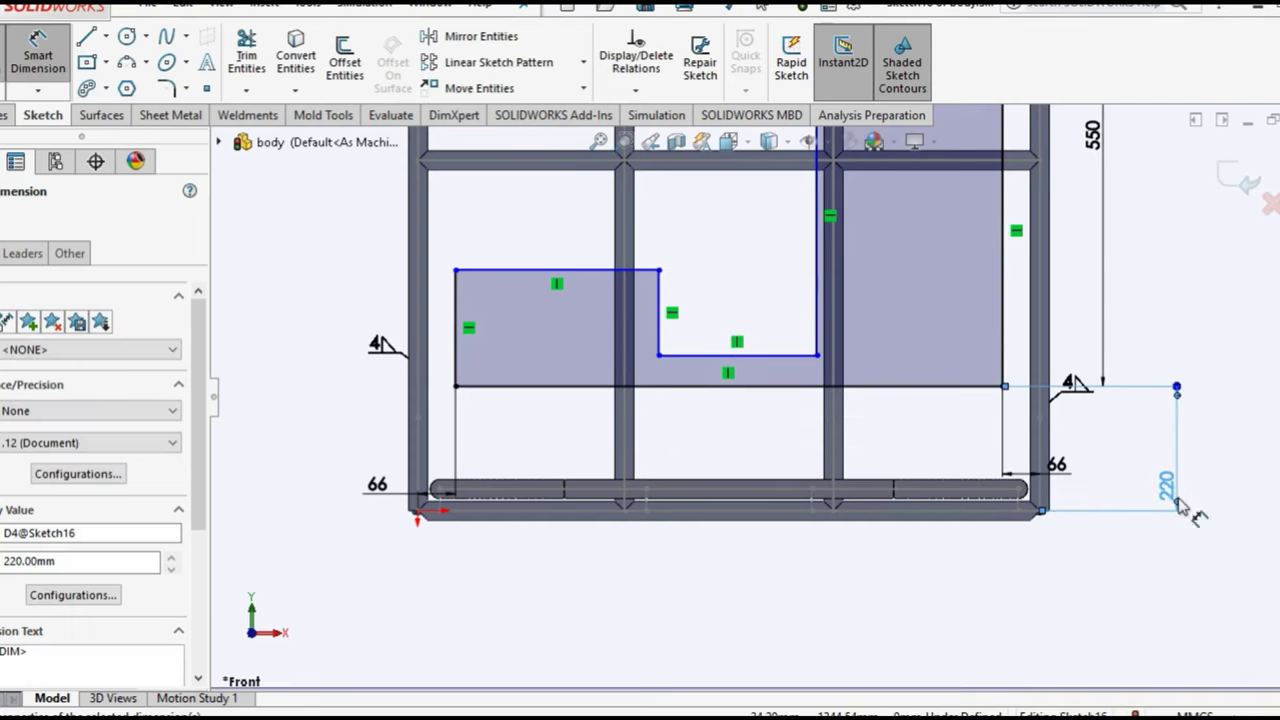
key(Escape)
Dimension the panel's left edge to a 550 mm height
key(f)
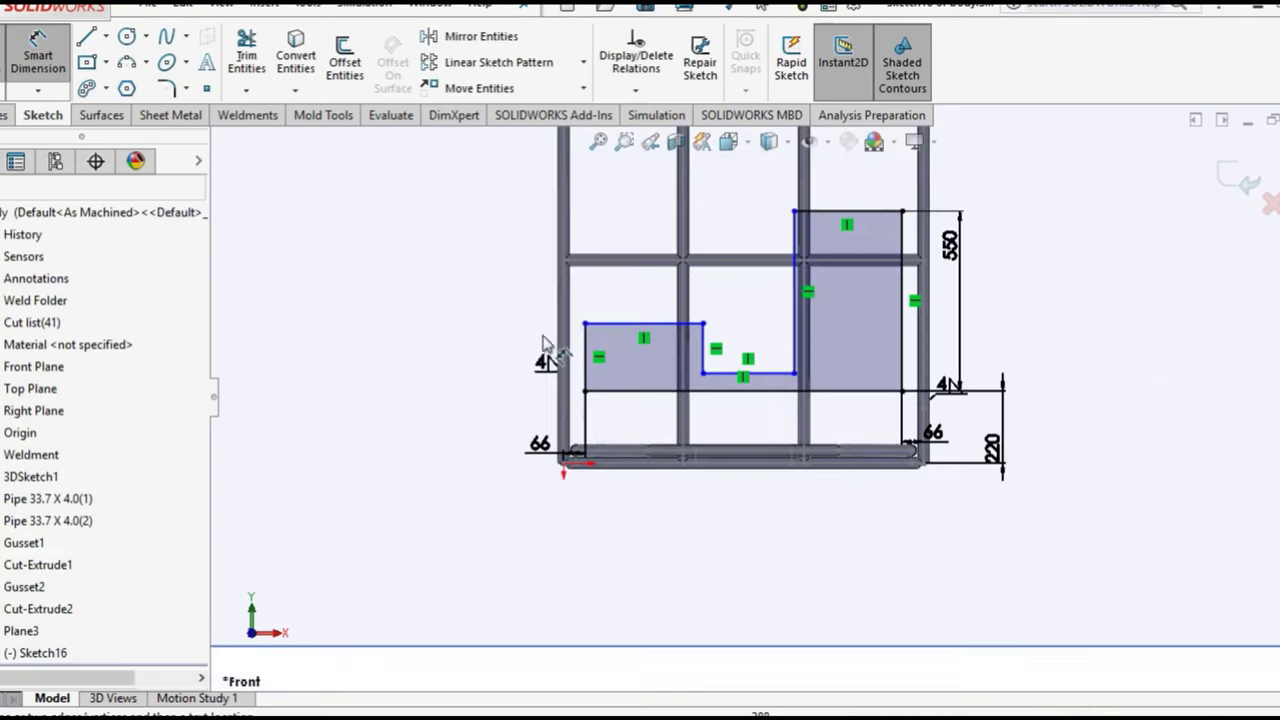
click(590, 355)
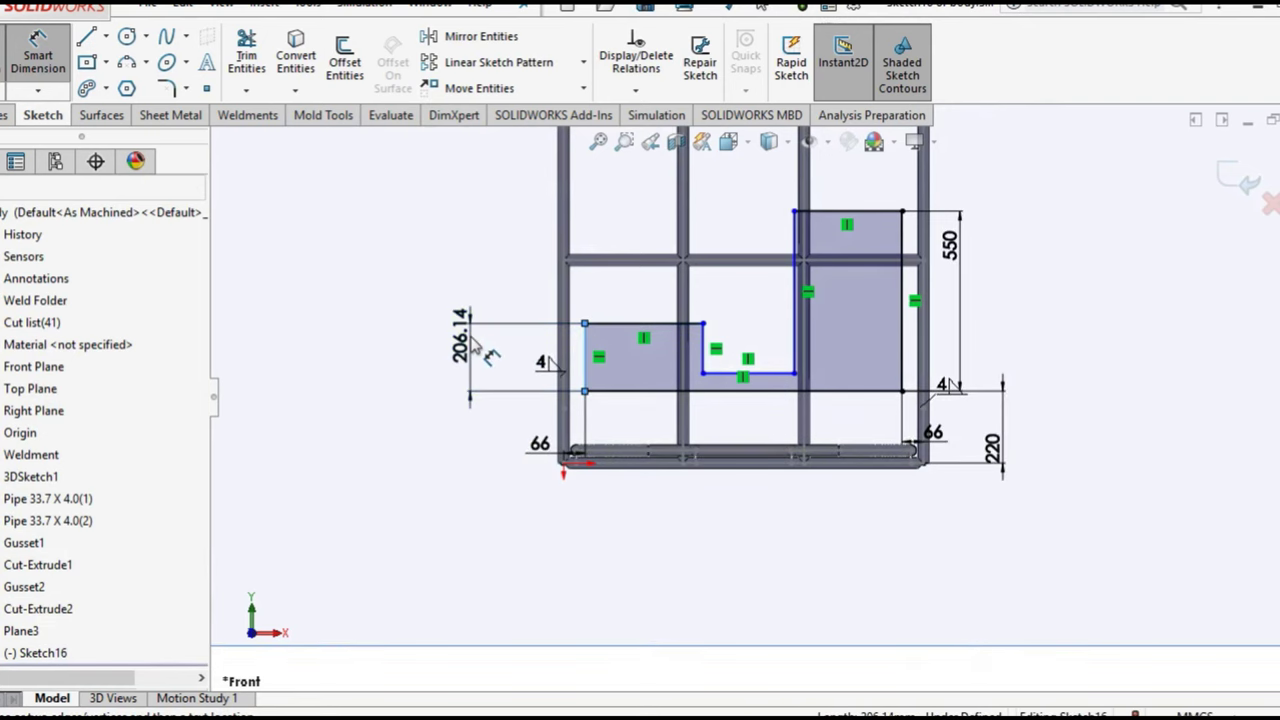
click(480, 350)
text(50)
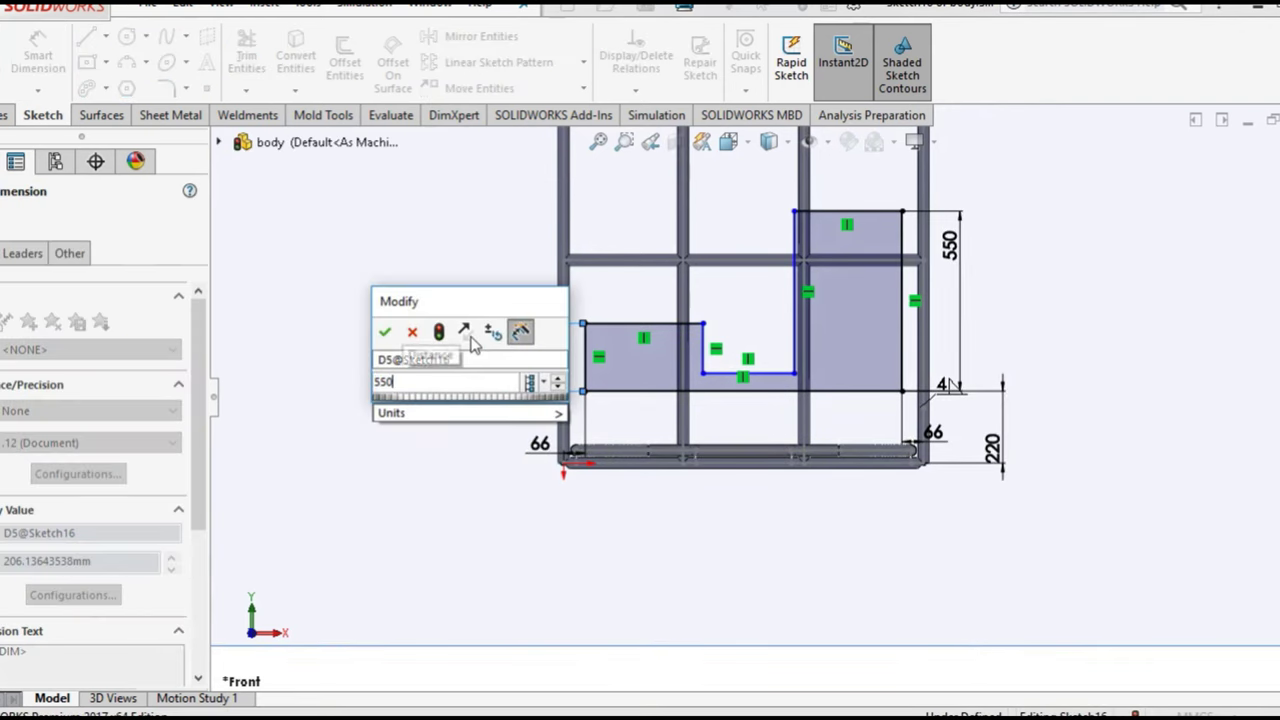
key(Escape)
click(338, 298)
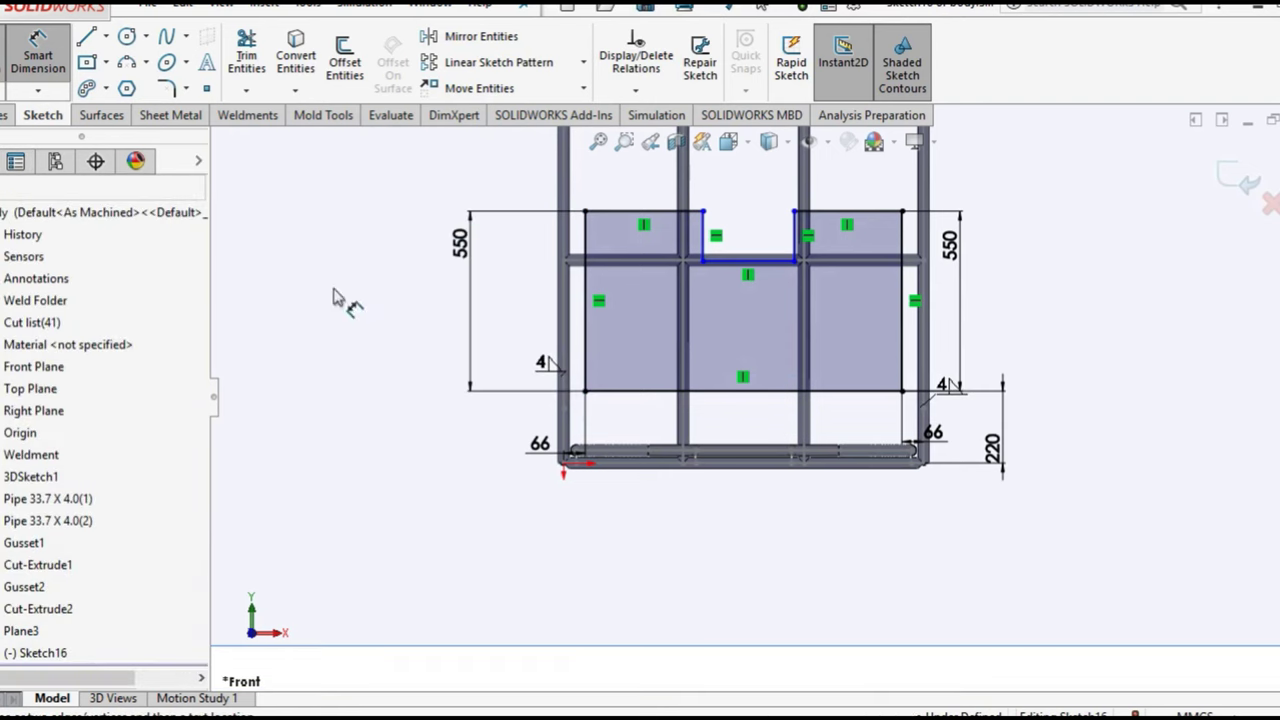
Dimension the left and right top tabs to 220 mm wide each
click(643, 214)
click(643, 200)
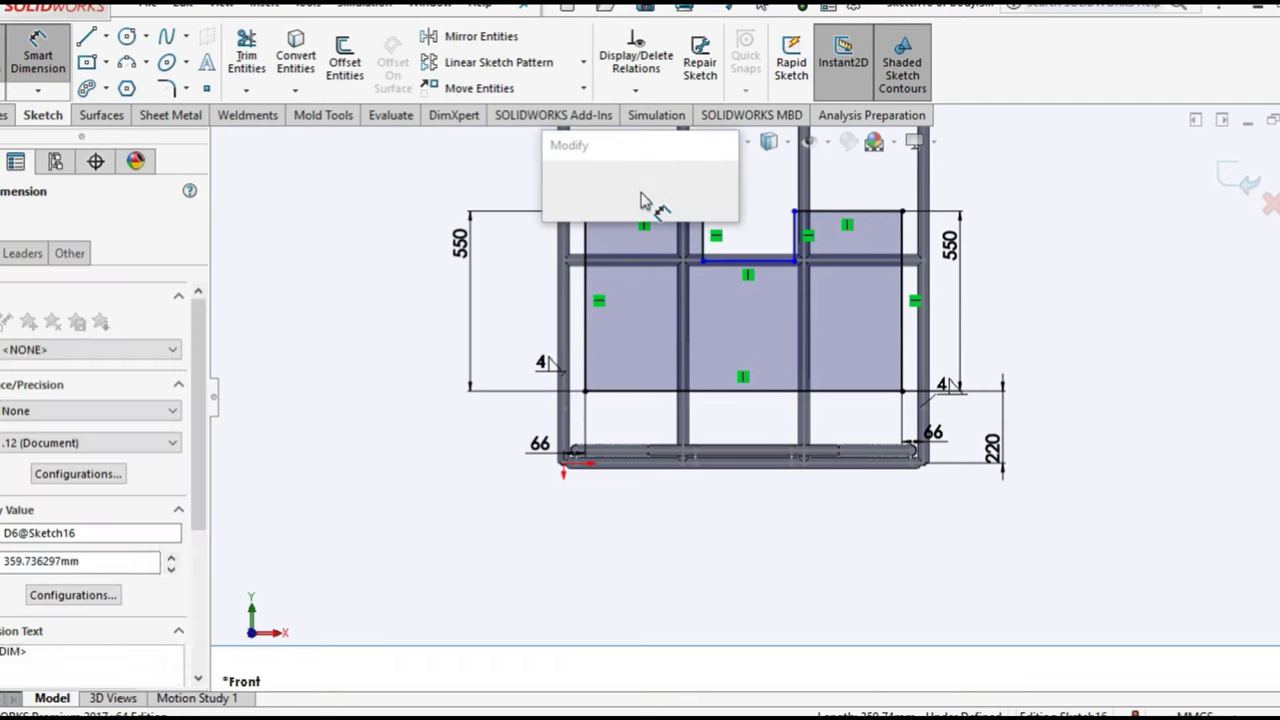
text(200)
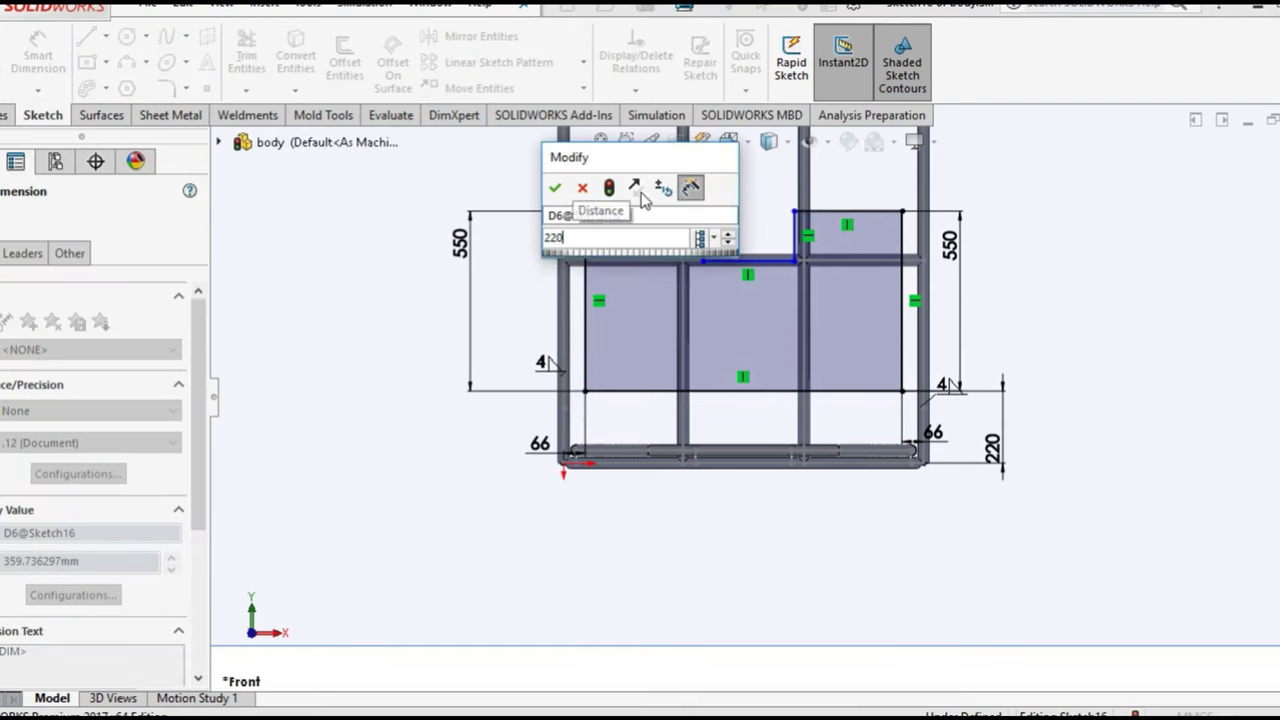
key(Escape)
click(857, 211)
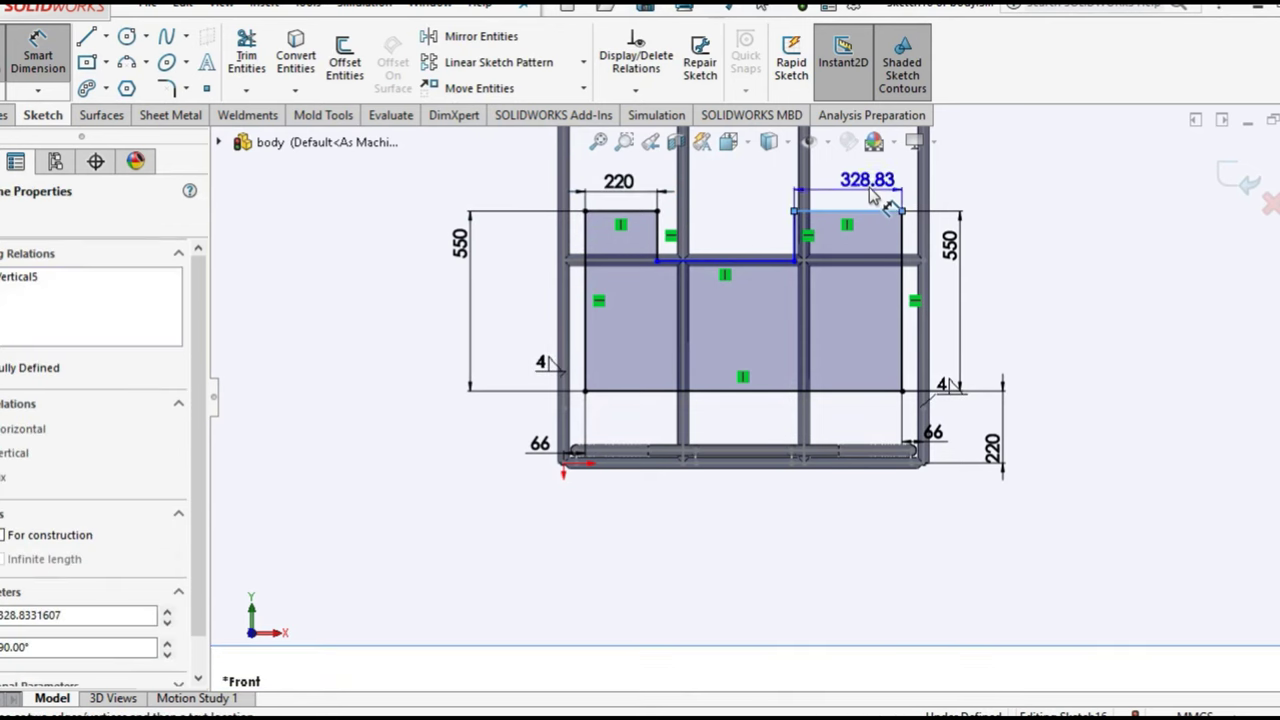
click(870, 195)
text(220)
key(Return)
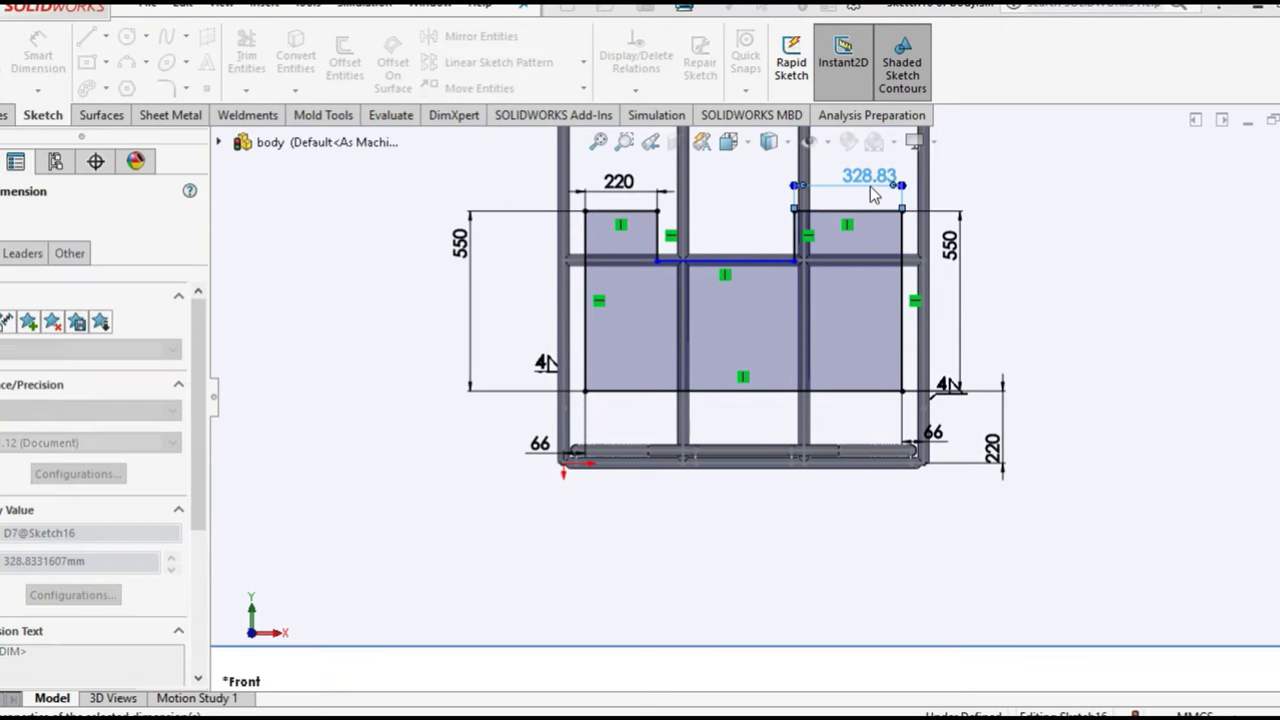
Set the notch floor 275 mm above the panel's bottom edge
click(786, 262)
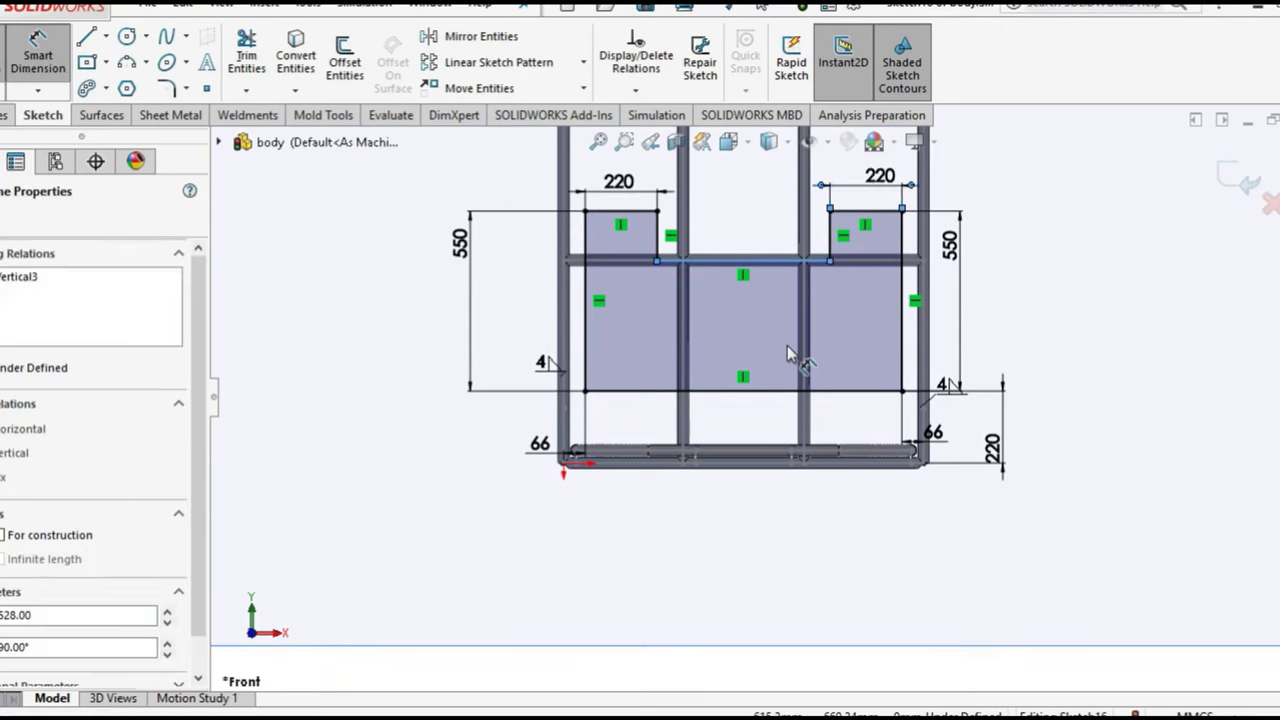
click(786, 394)
click(1083, 342)
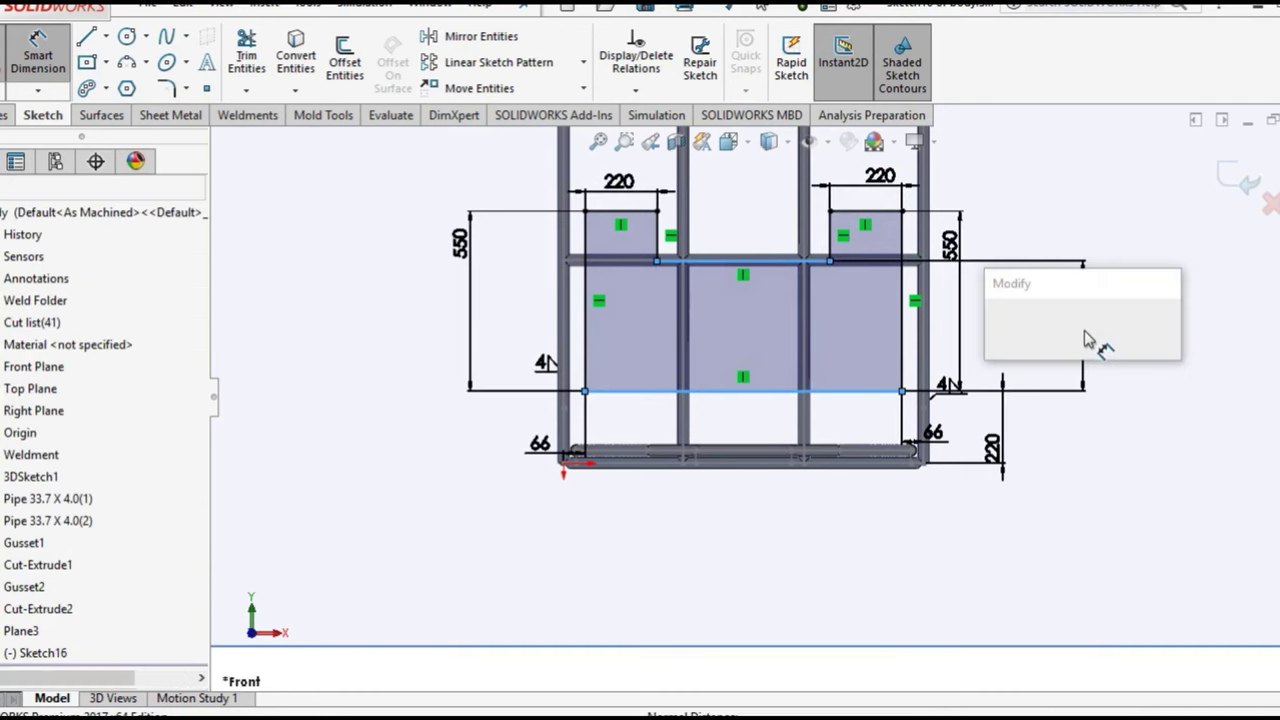
text(275)
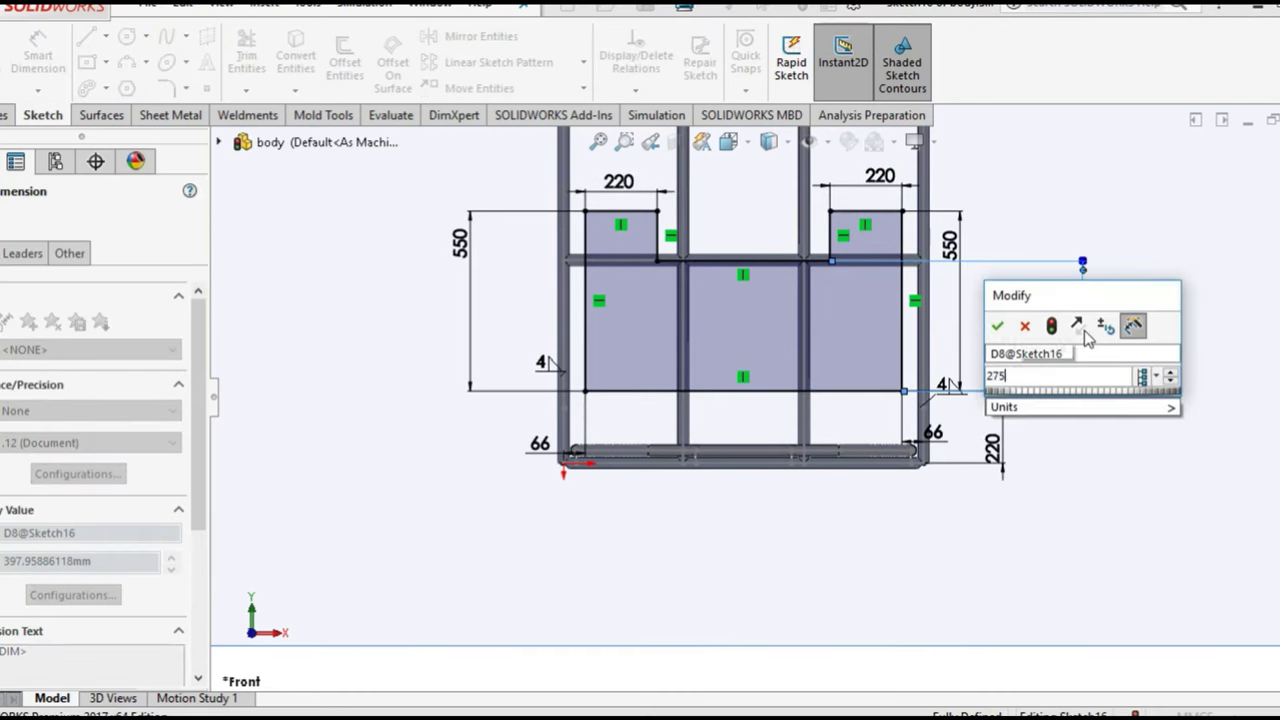
key(Return)
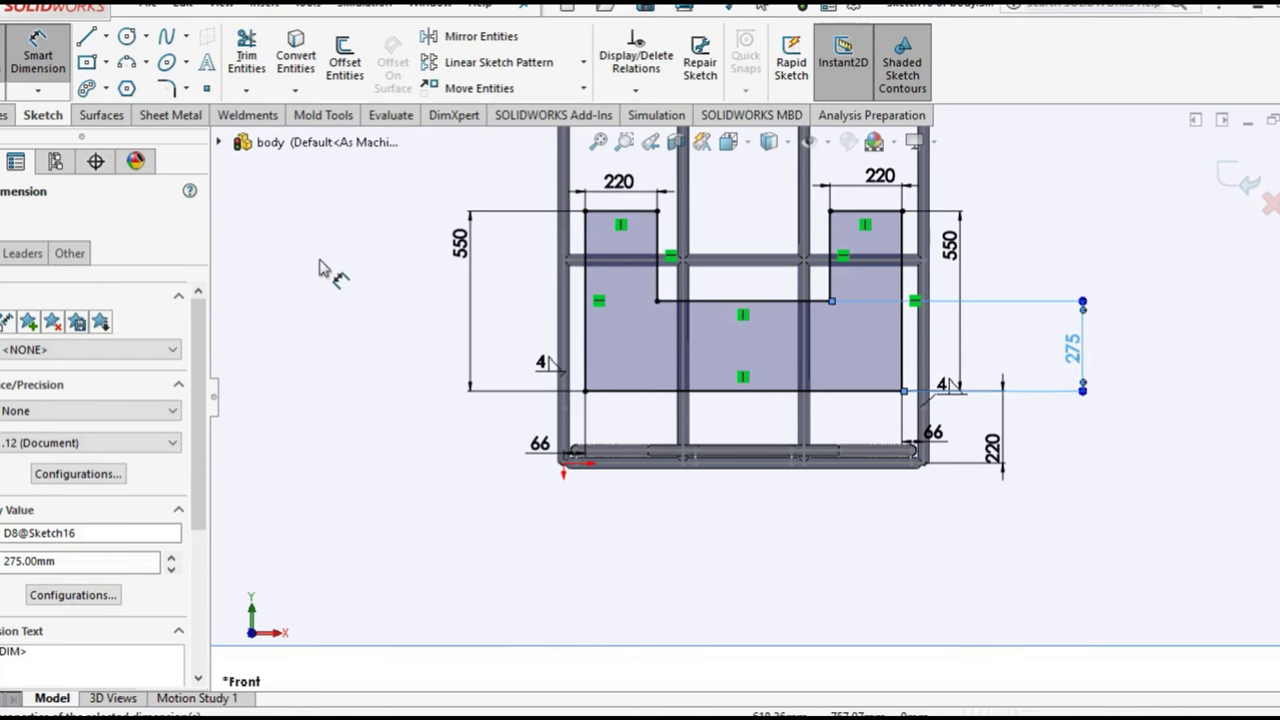
click(332, 260)
click(6, 115)
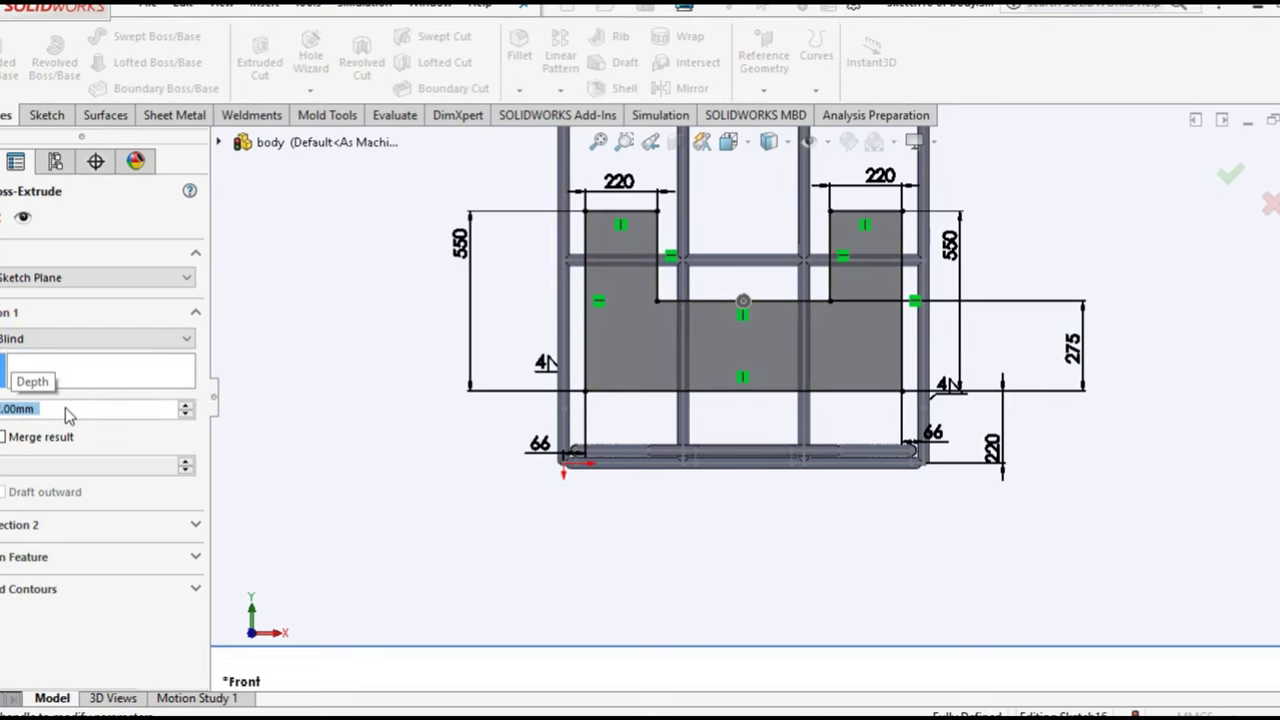
Extrude Sketch16 into a solid notched plate at the default depth
mouse_move(343, 430)
middle_down()
mouse_move(441, 458)
mouse_move(436, 470)
middle_up()
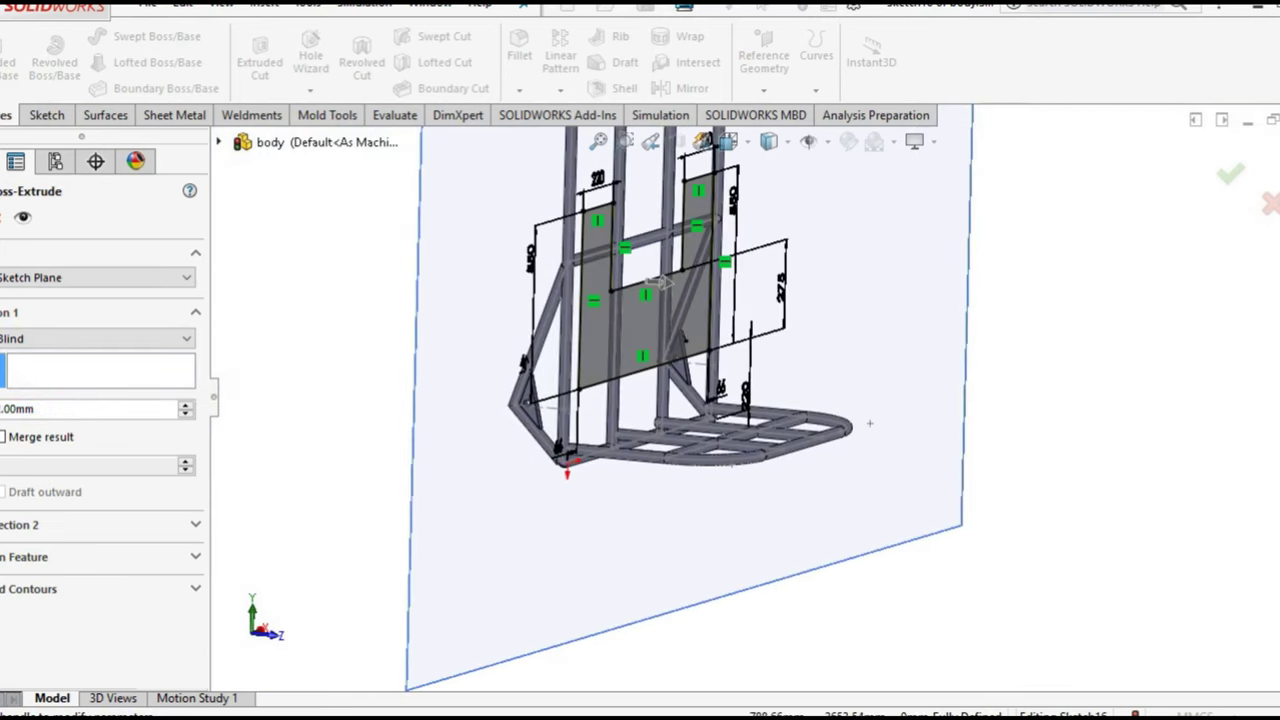
key(Return)
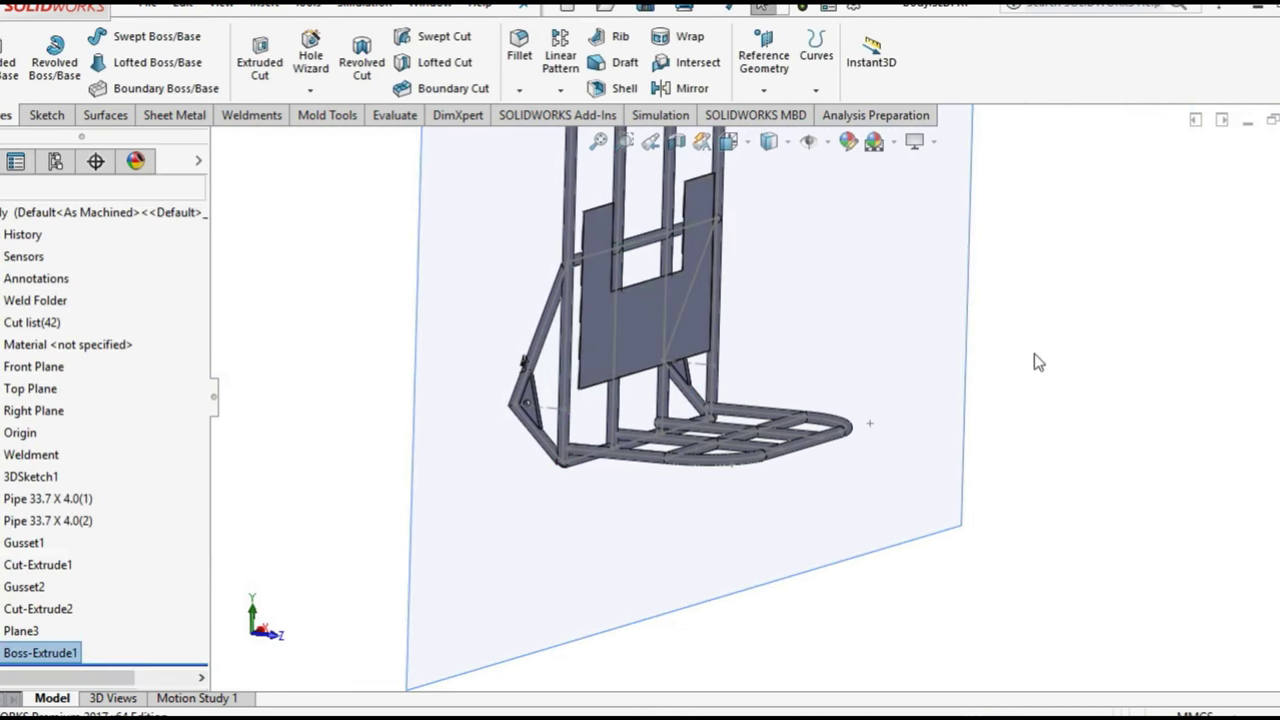
middle_drag(898, 393, 380, 357)
scroll(551, 277, down, 3)
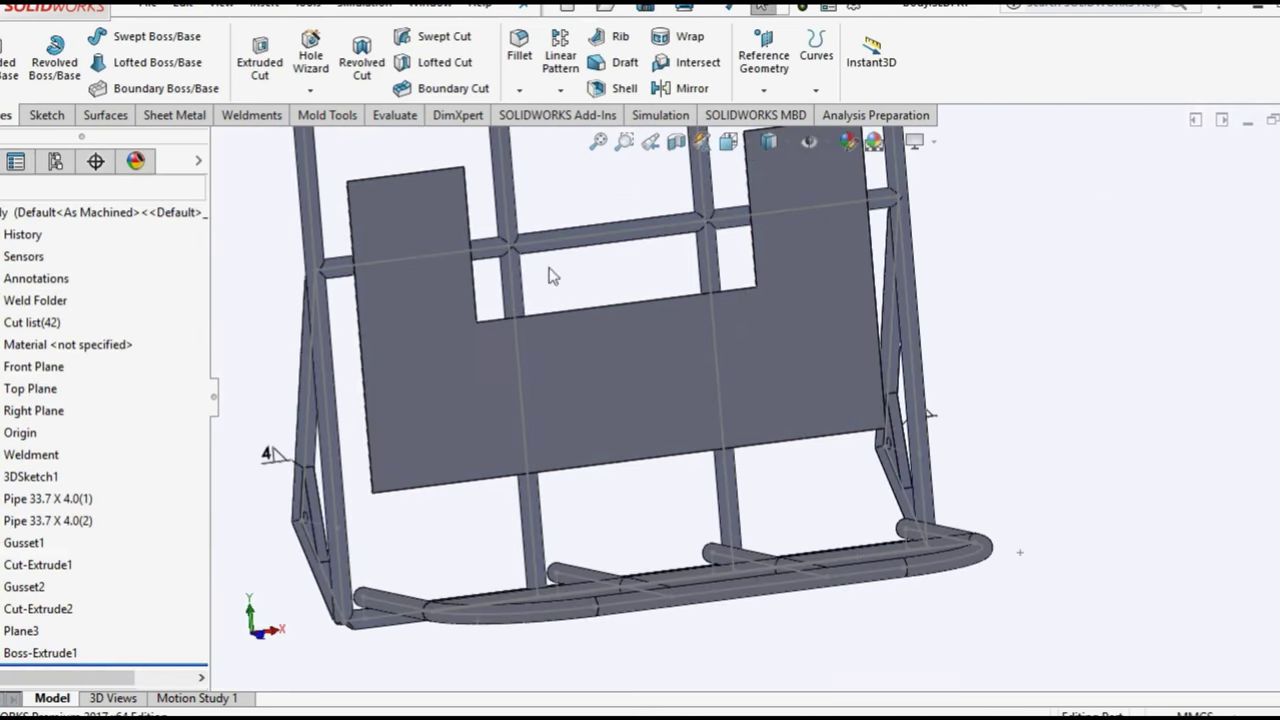
scroll(422, 290, down, 3)
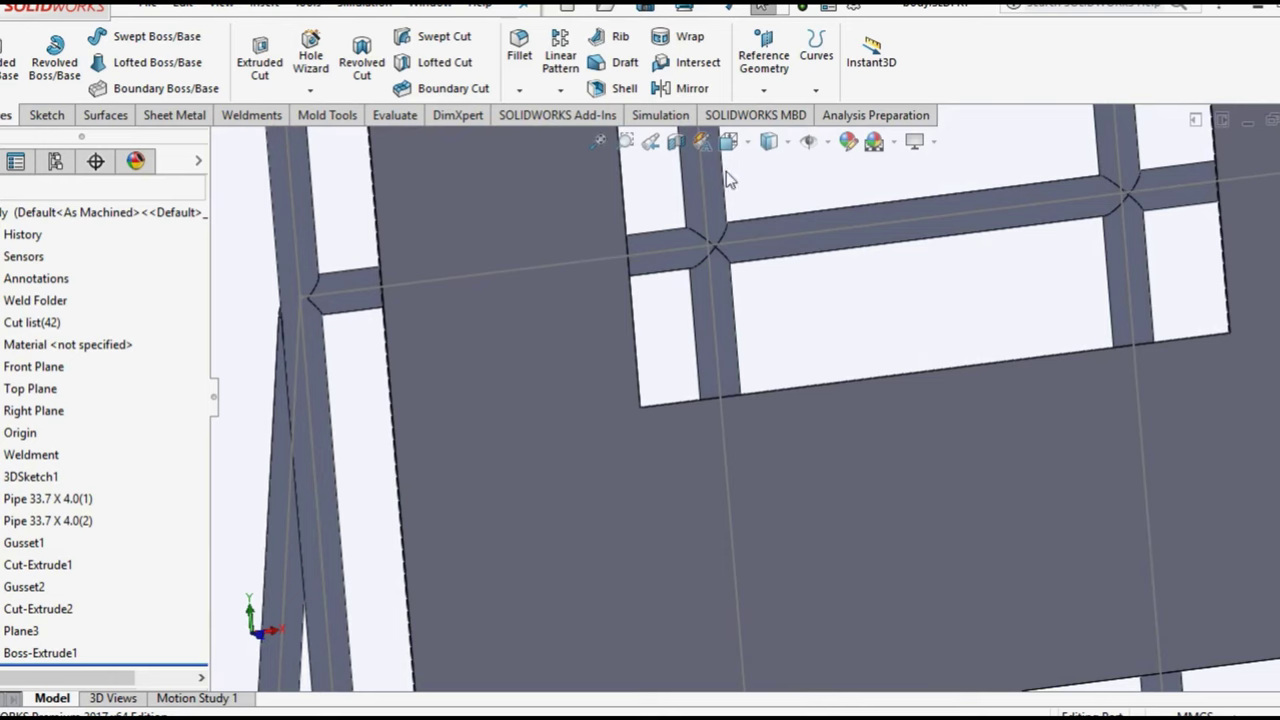
scroll(784, 274, up, 5)
Hide Plane3
middle_drag(771, 413, 600, 433)
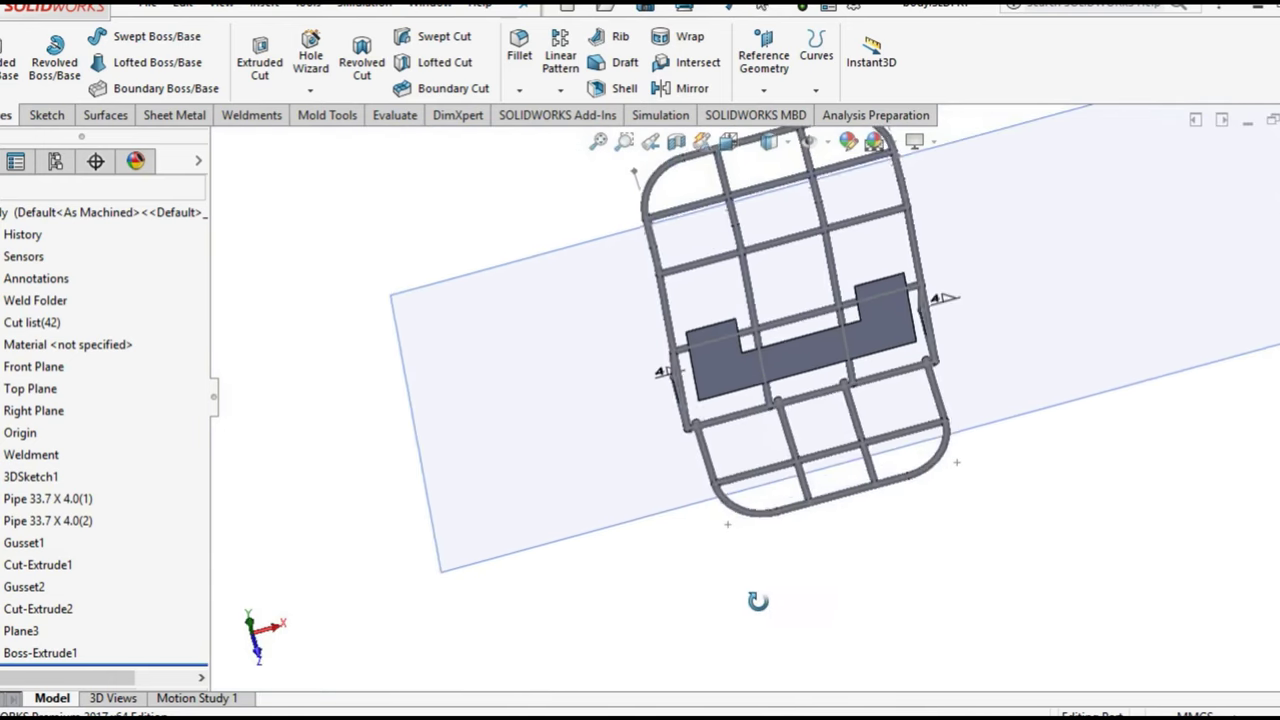
right_click(517, 362)
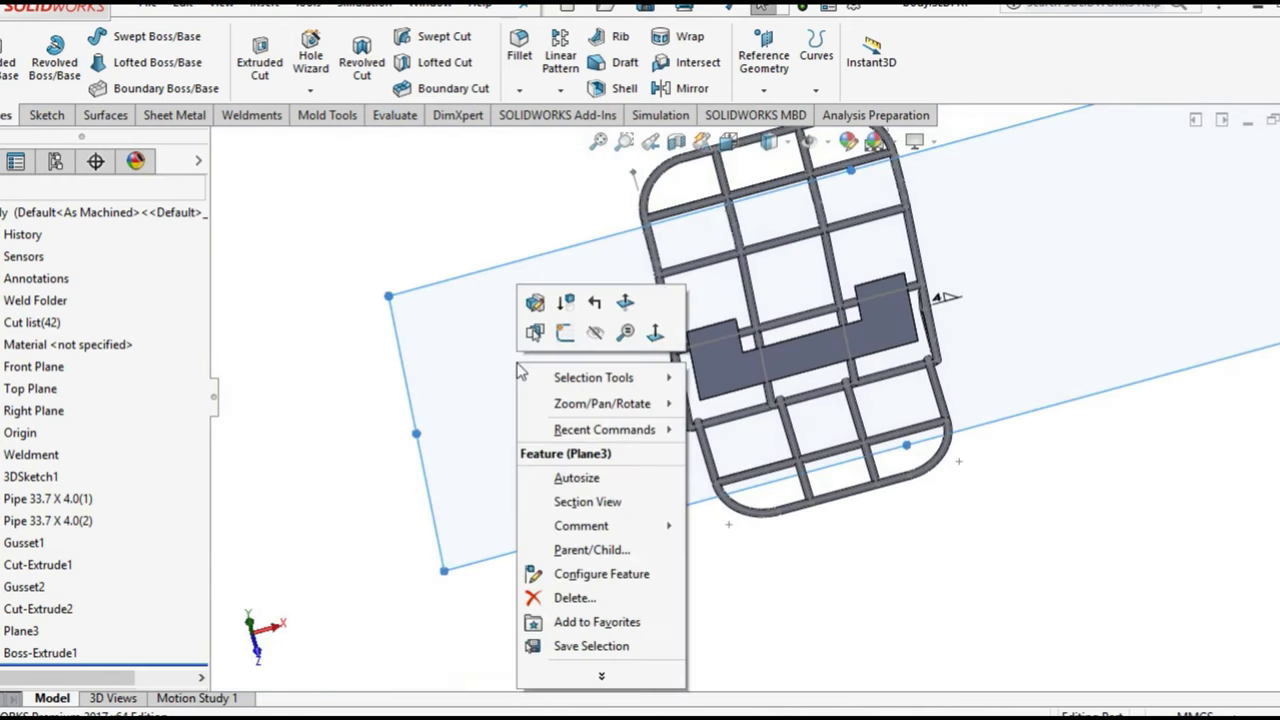
click(583, 332)
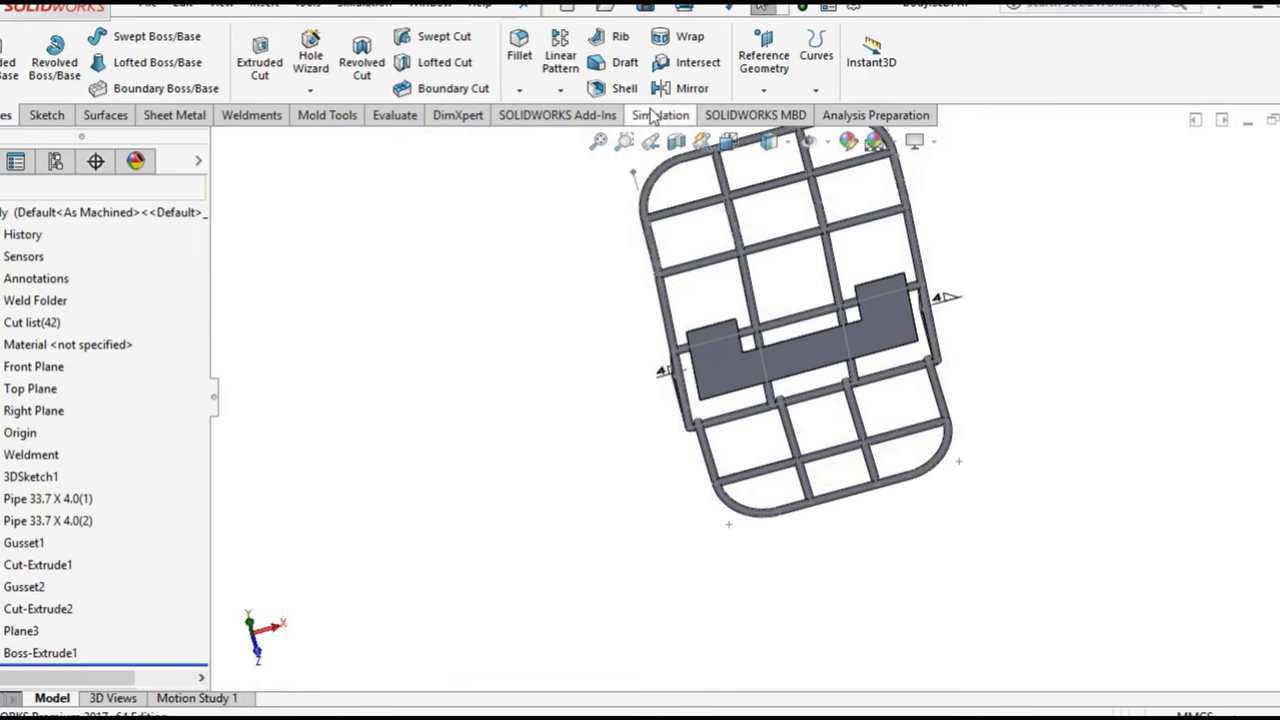
Select the Top Plane in the feature tree as the first reference
click(763, 91)
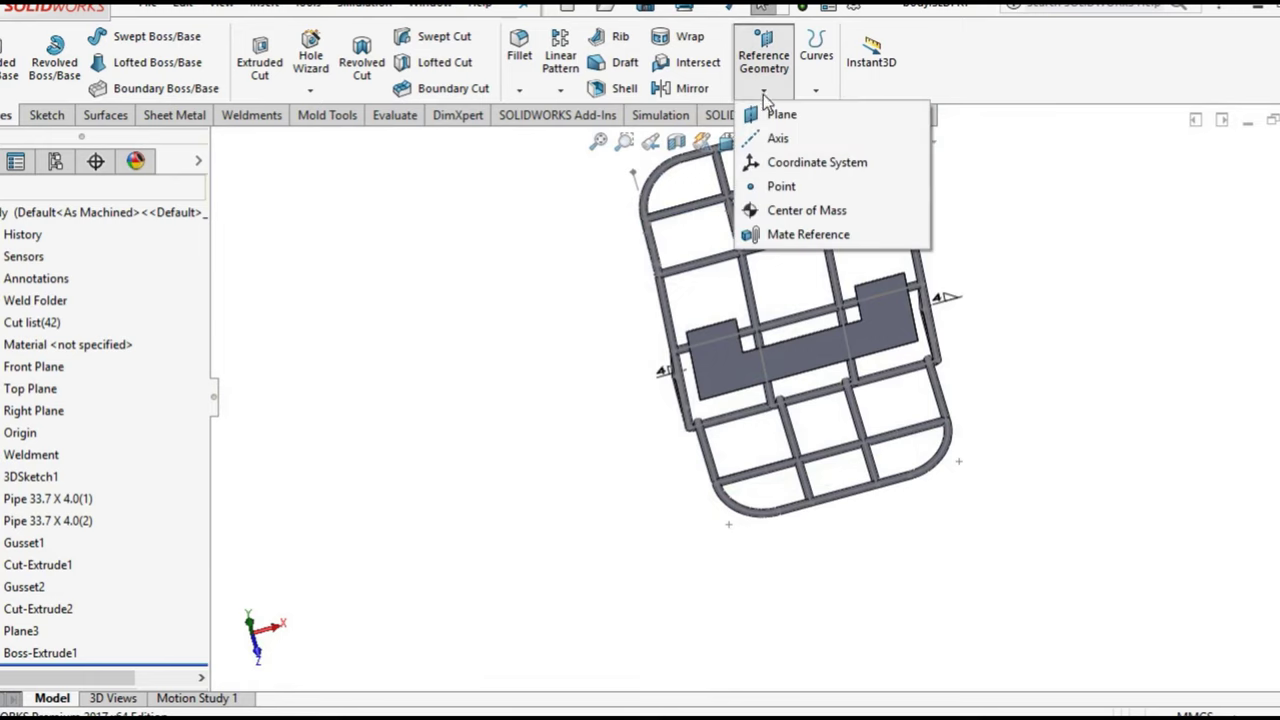
click(54, 411)
click(30, 388)
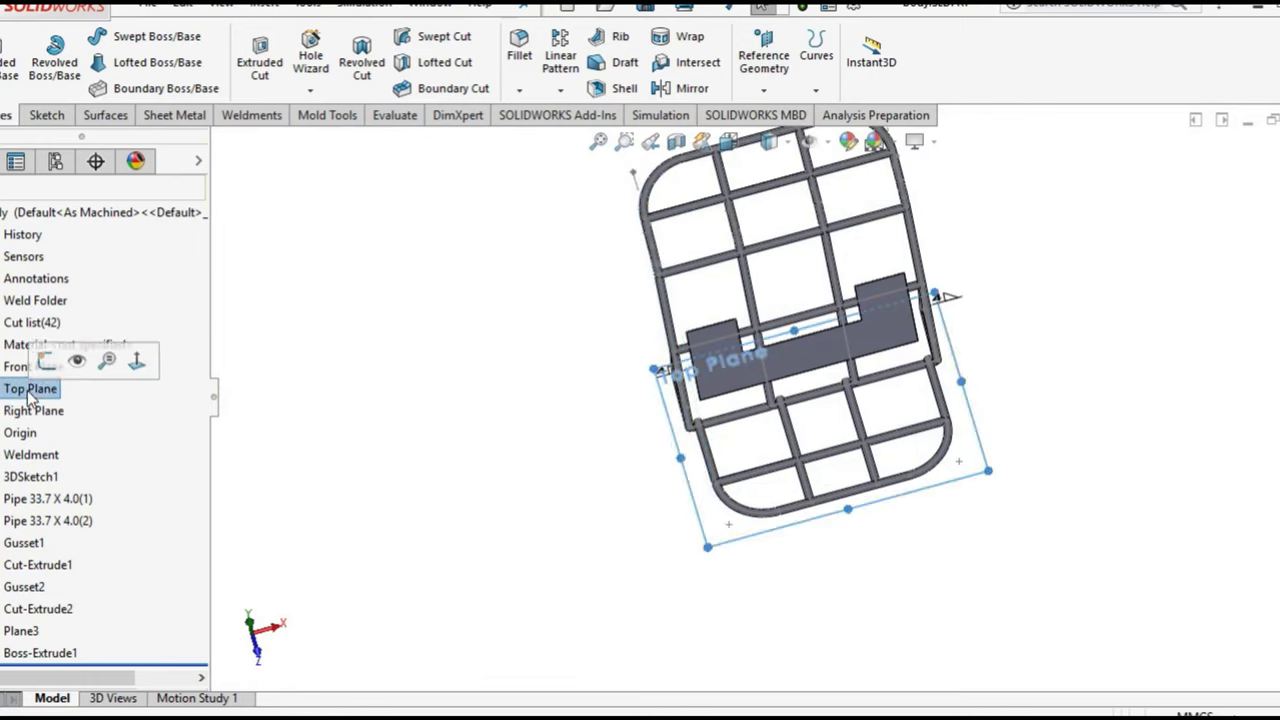
middle_drag(354, 446, 365, 328)
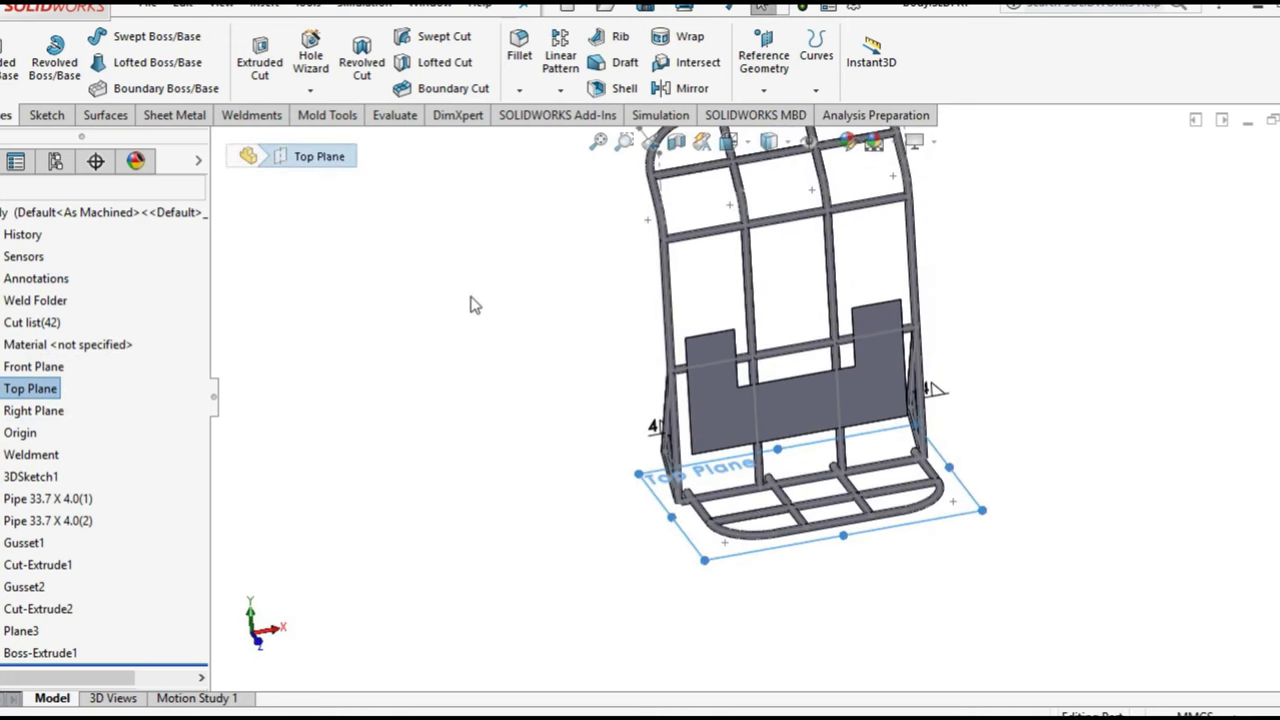
Create Plane4 at an angle to Top Plane through the lower rear tube face
click(763, 89)
click(772, 114)
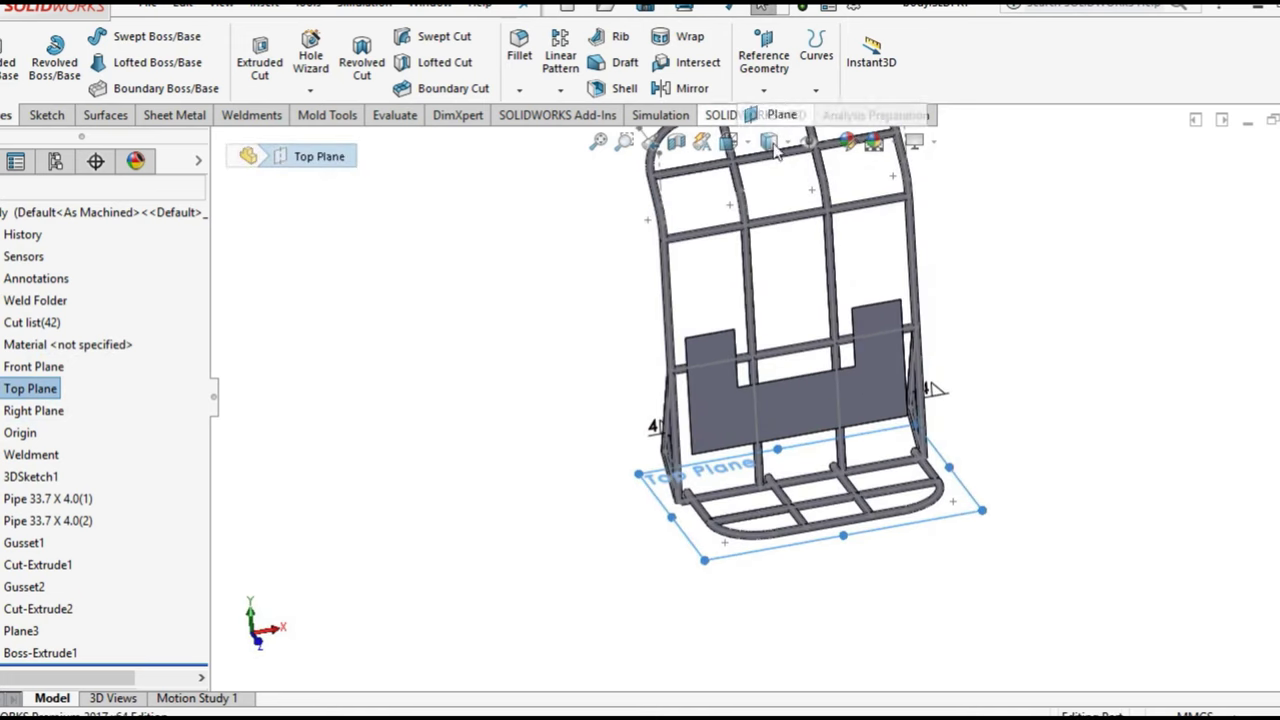
scroll(826, 494, down, 2)
scroll(826, 494, down, 3)
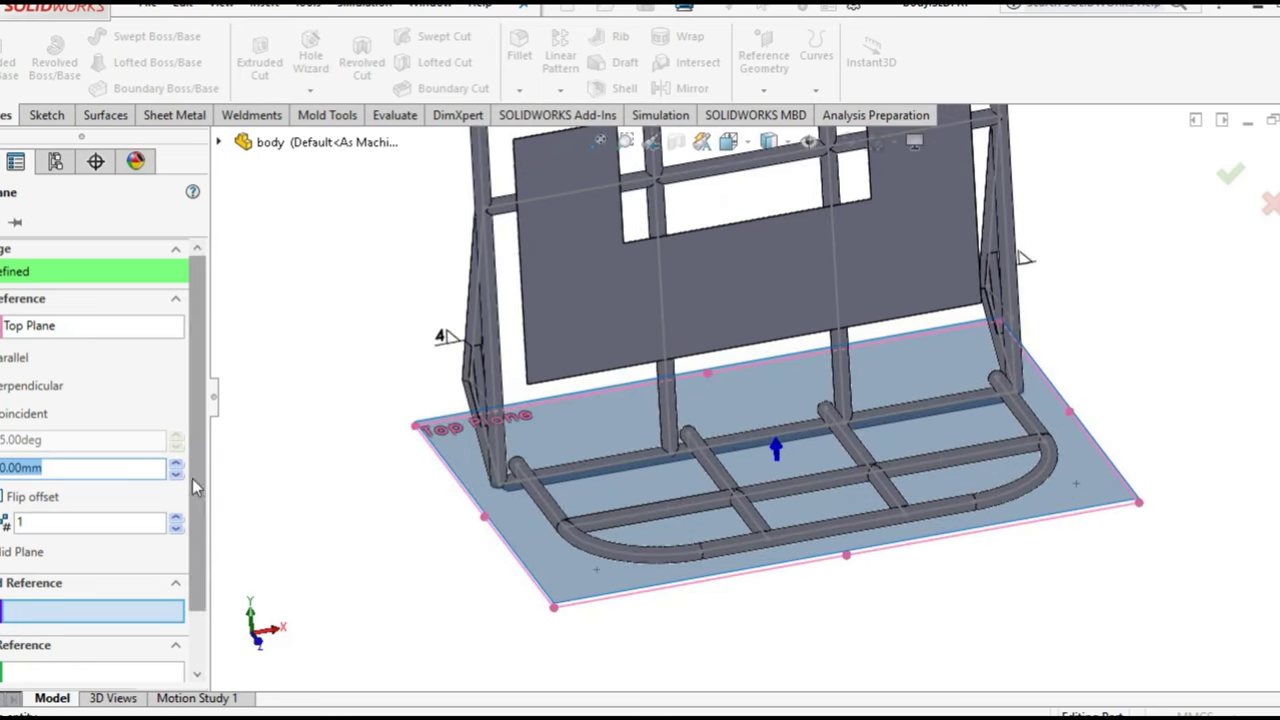
click(24, 442)
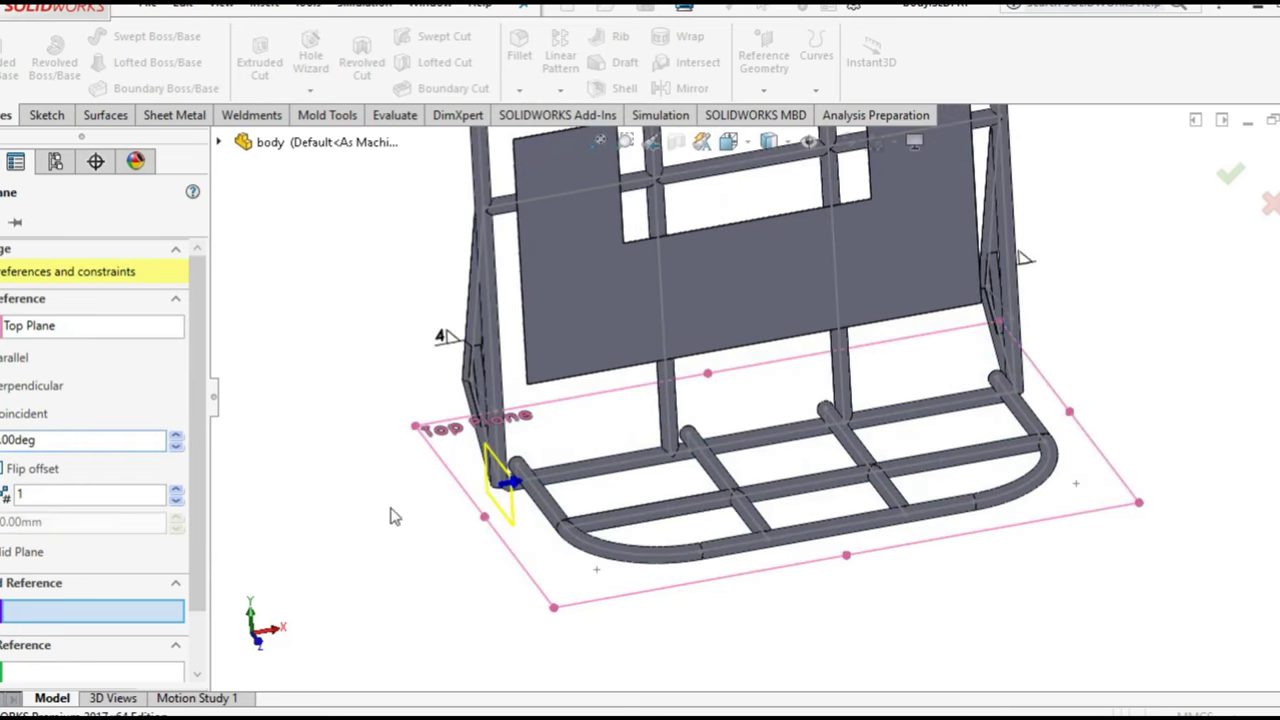
scroll(643, 510, down, 1)
scroll(620, 440, down, 2)
click(626, 418)
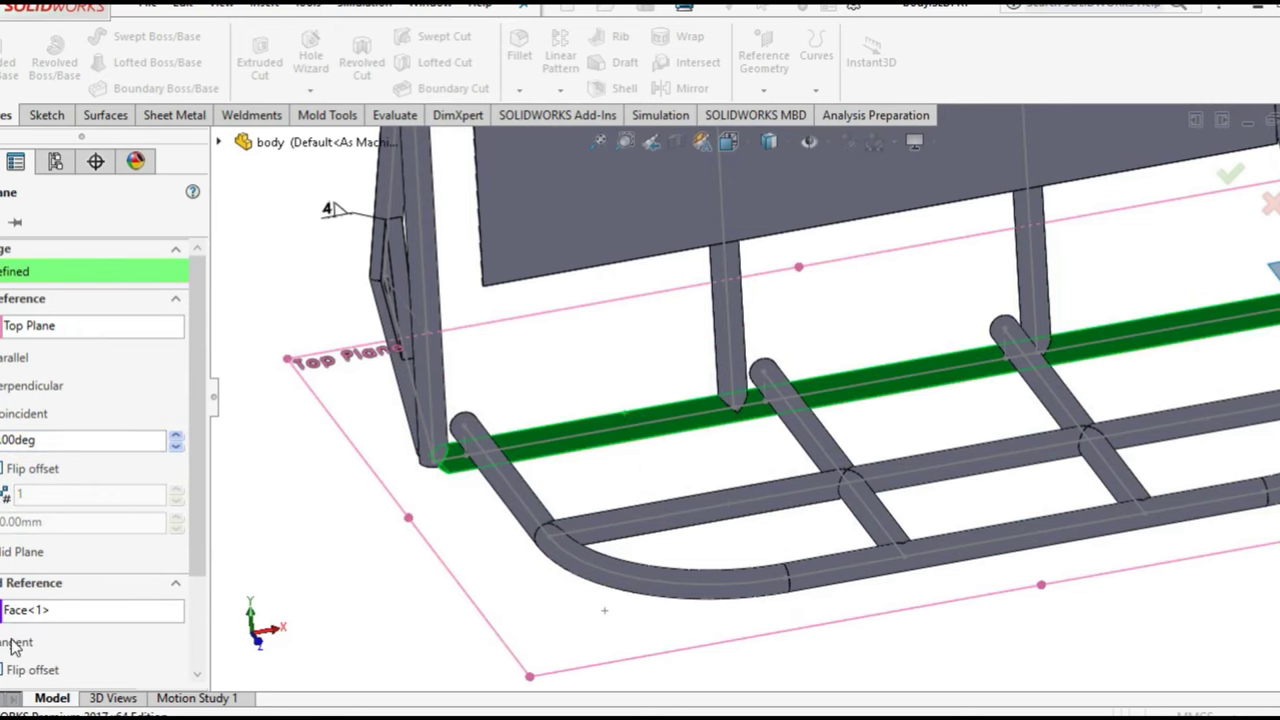
key(z)
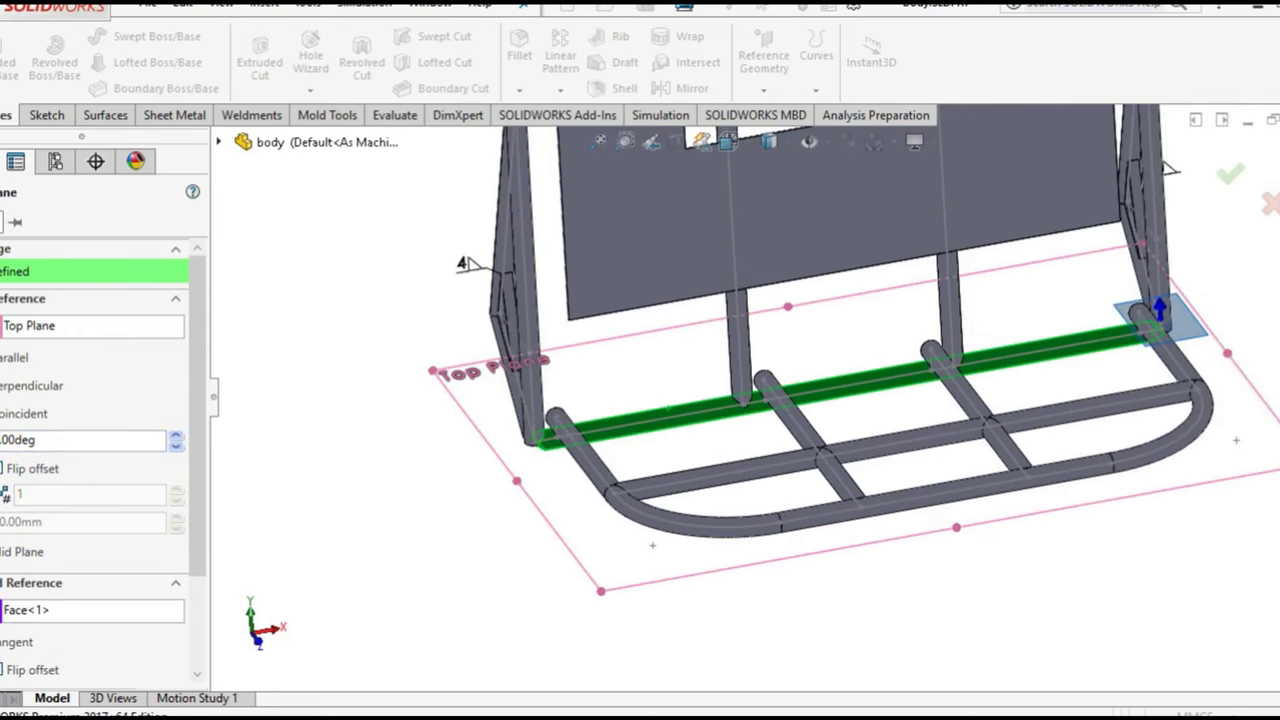
key(Return)
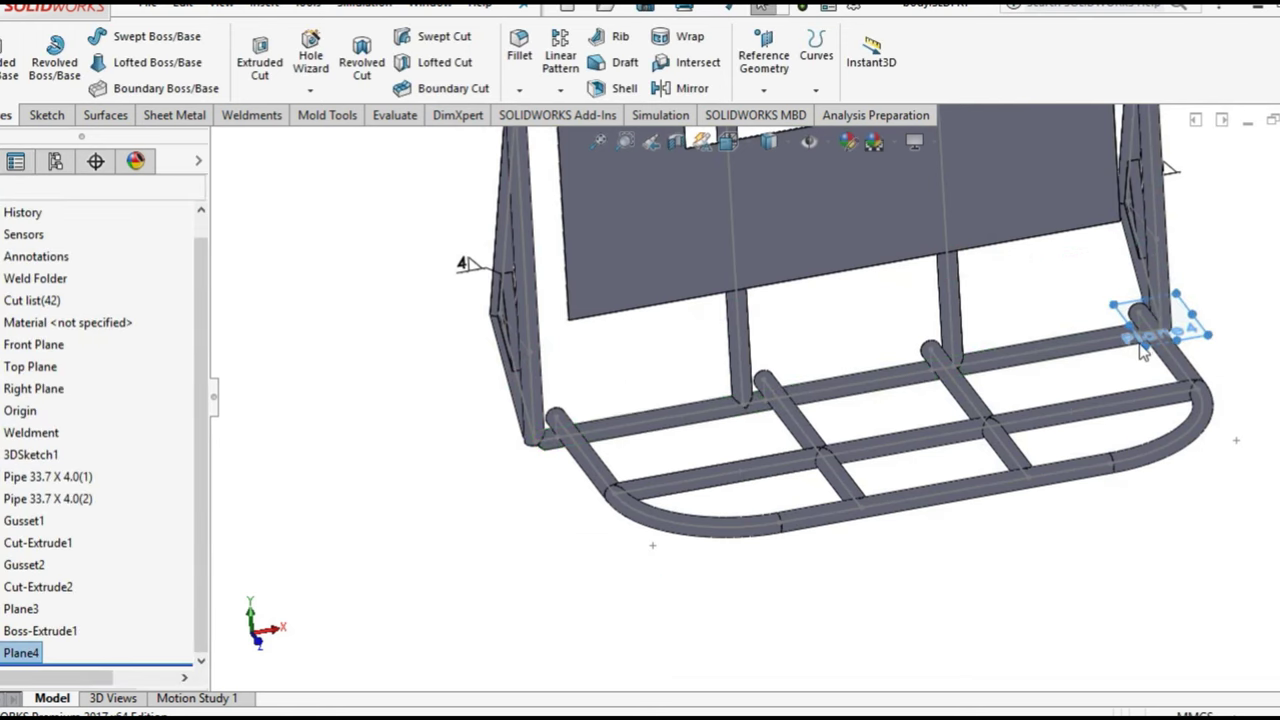
Stretch Plane4 under the whole frame, open Sketch17 on it, and view it Normal To
drag(1143, 350, 567, 581)
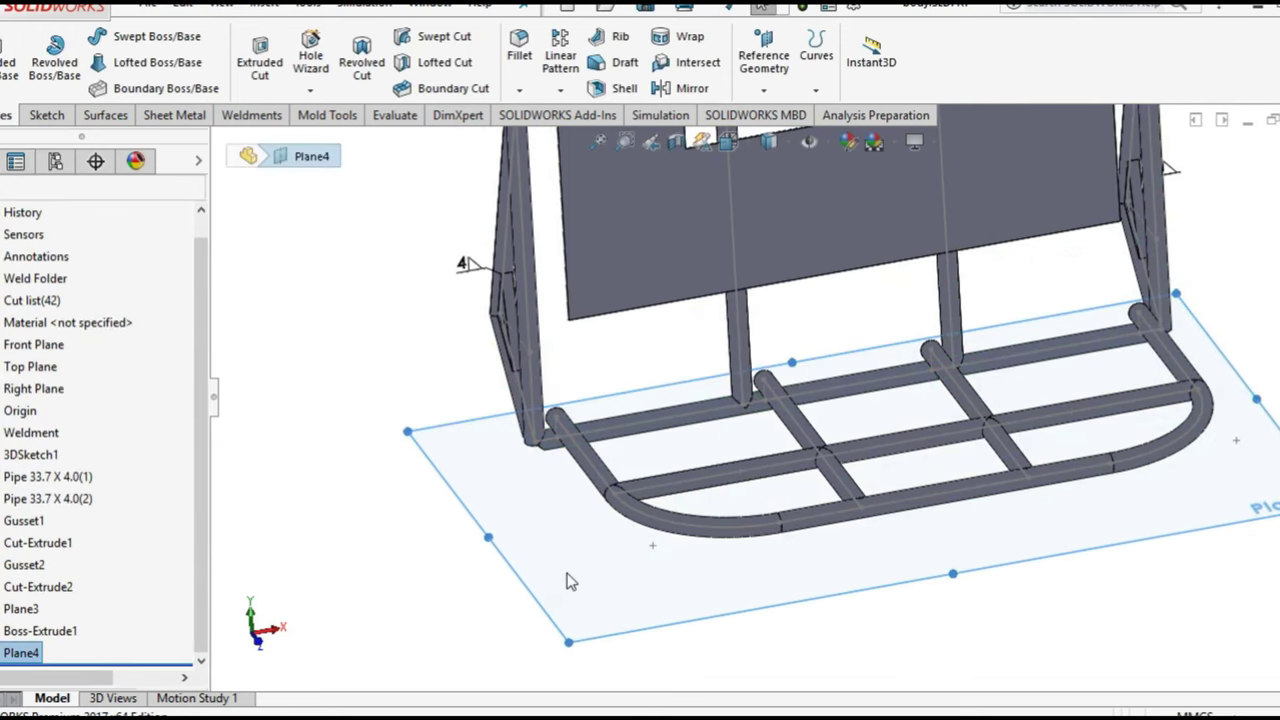
right_click(567, 581)
click(617, 393)
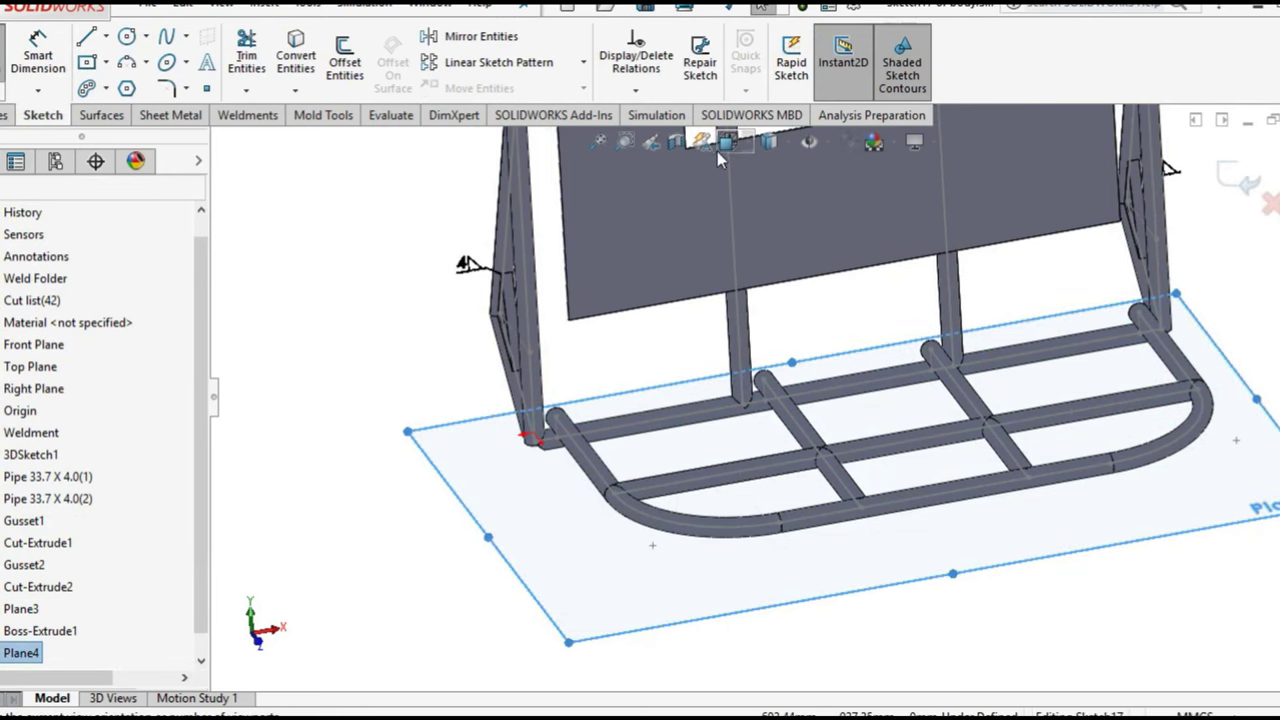
click(718, 150)
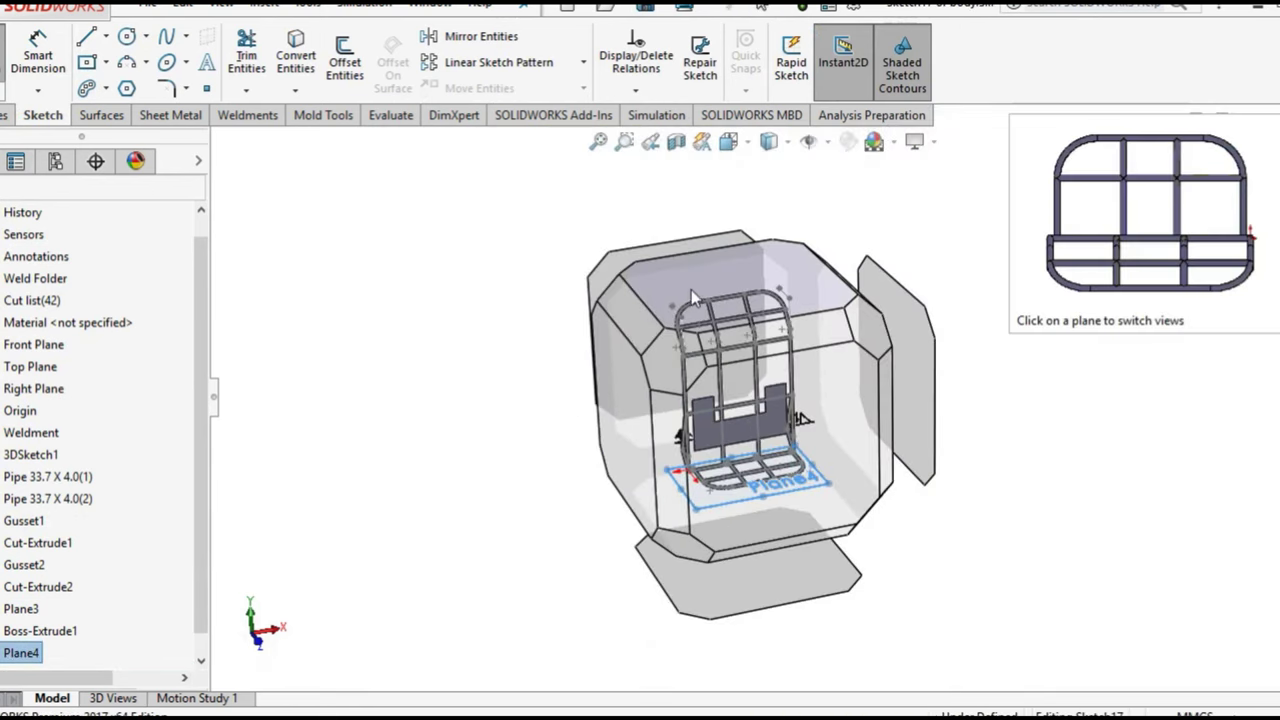
click(691, 289)
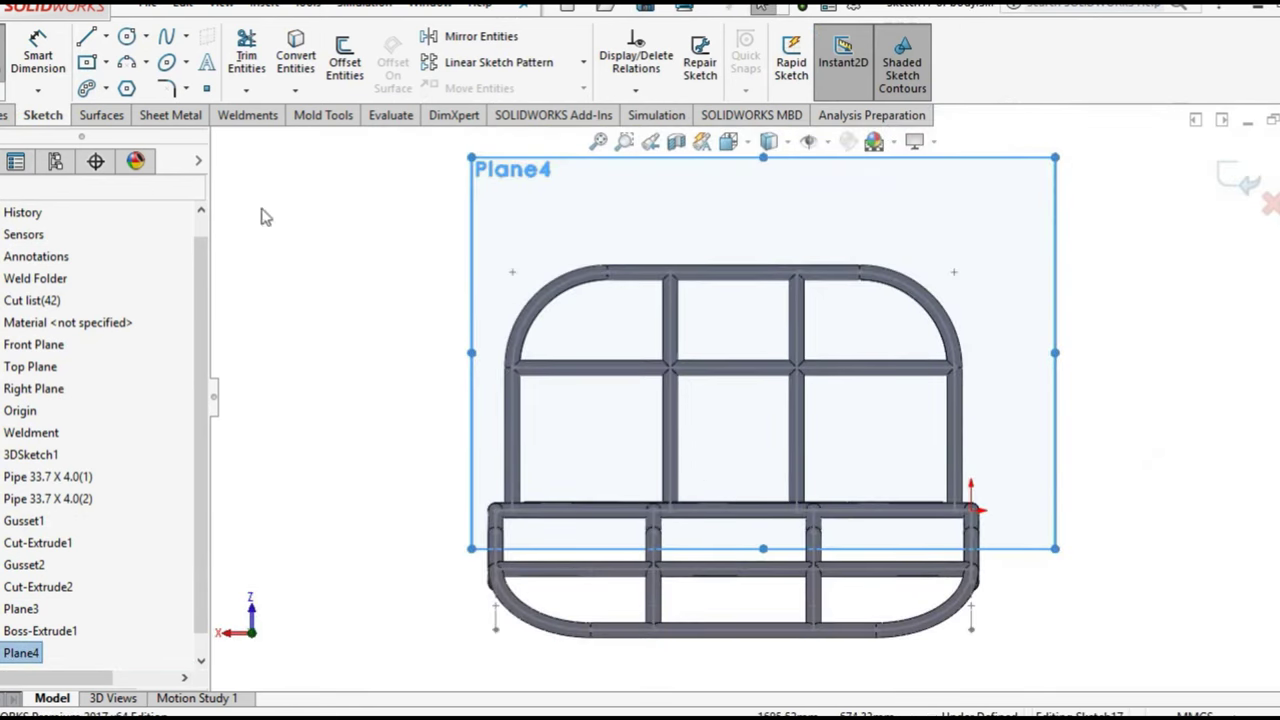
click(107, 38)
Draw a closed four-line rectangle across the frame's middle bays on Plane4
click(114, 60)
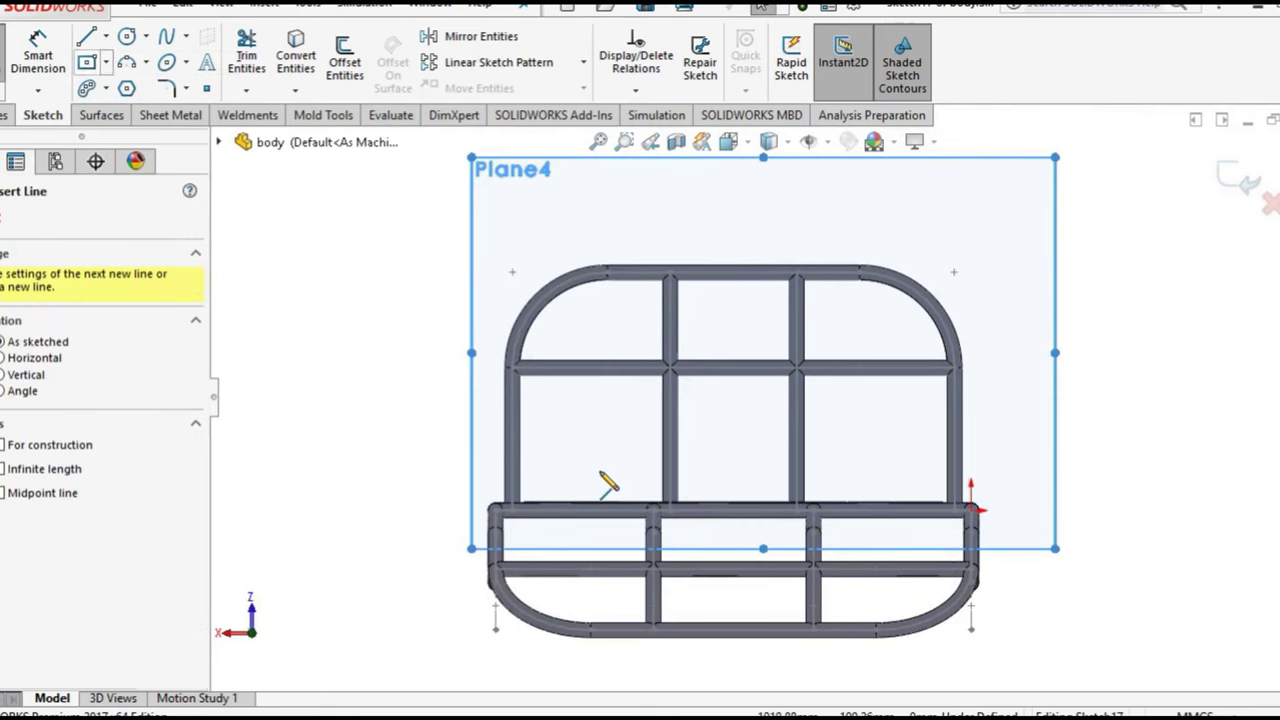
click(565, 466)
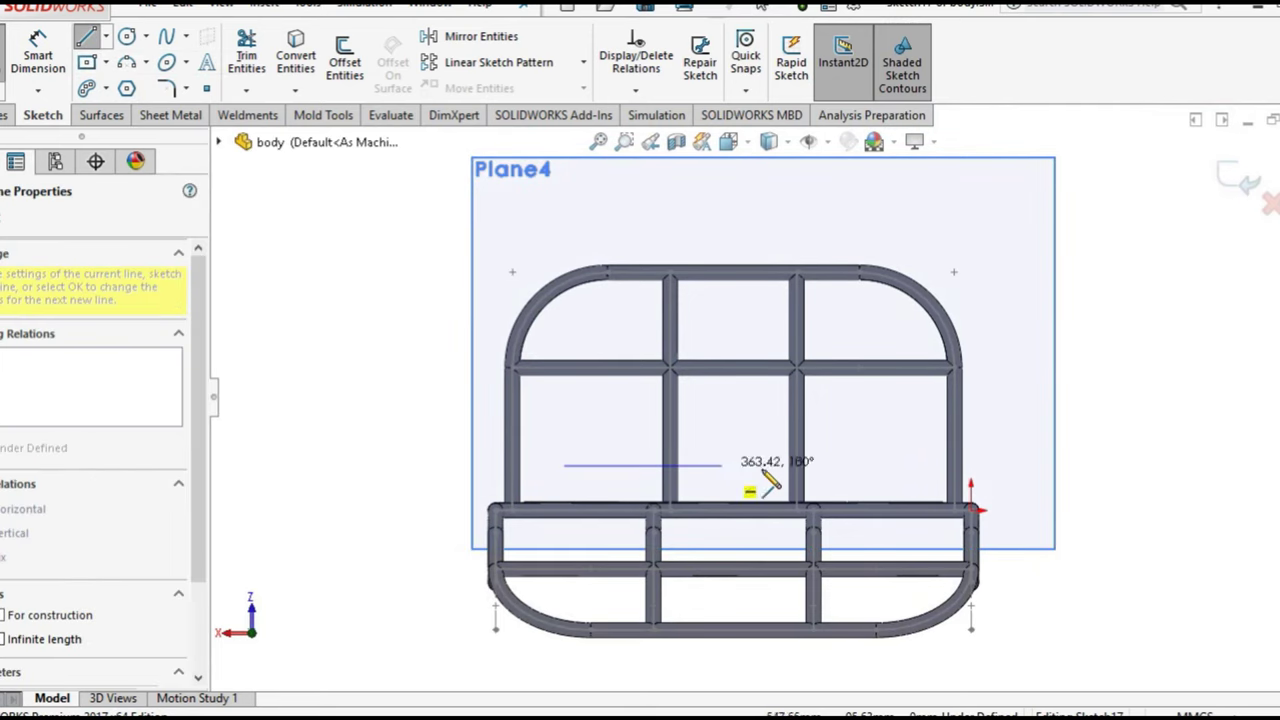
click(878, 470)
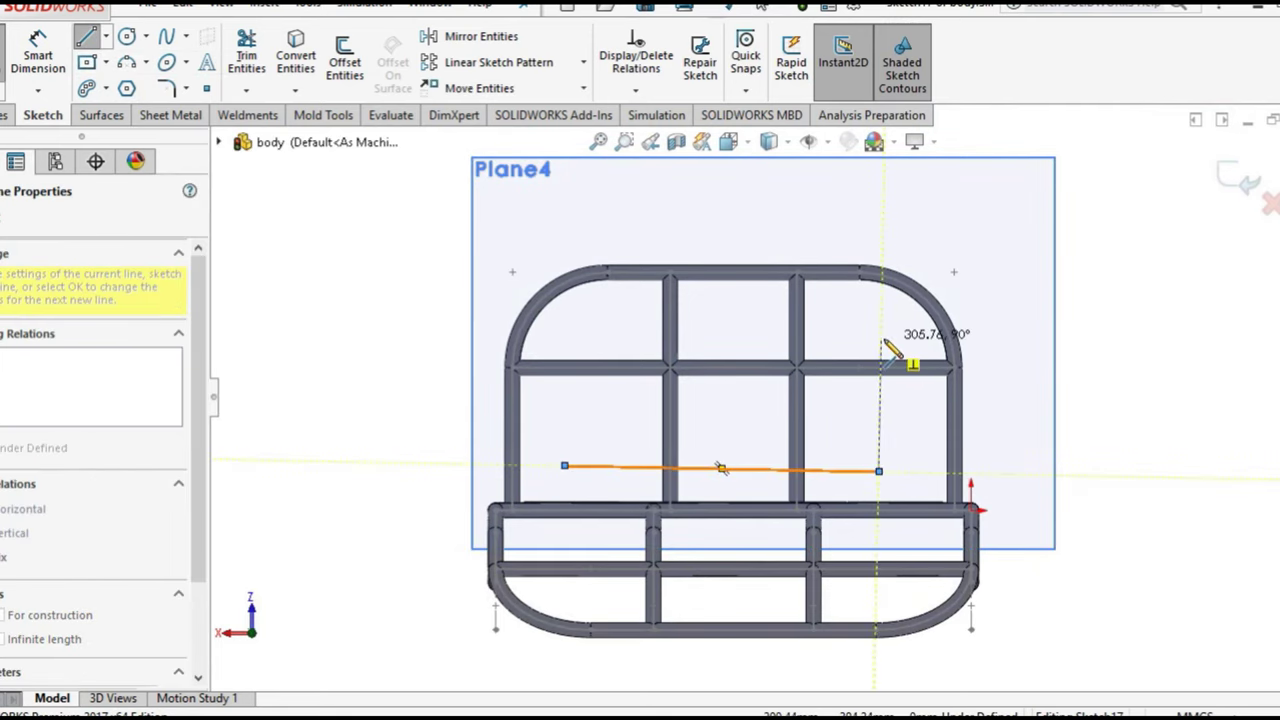
click(878, 338)
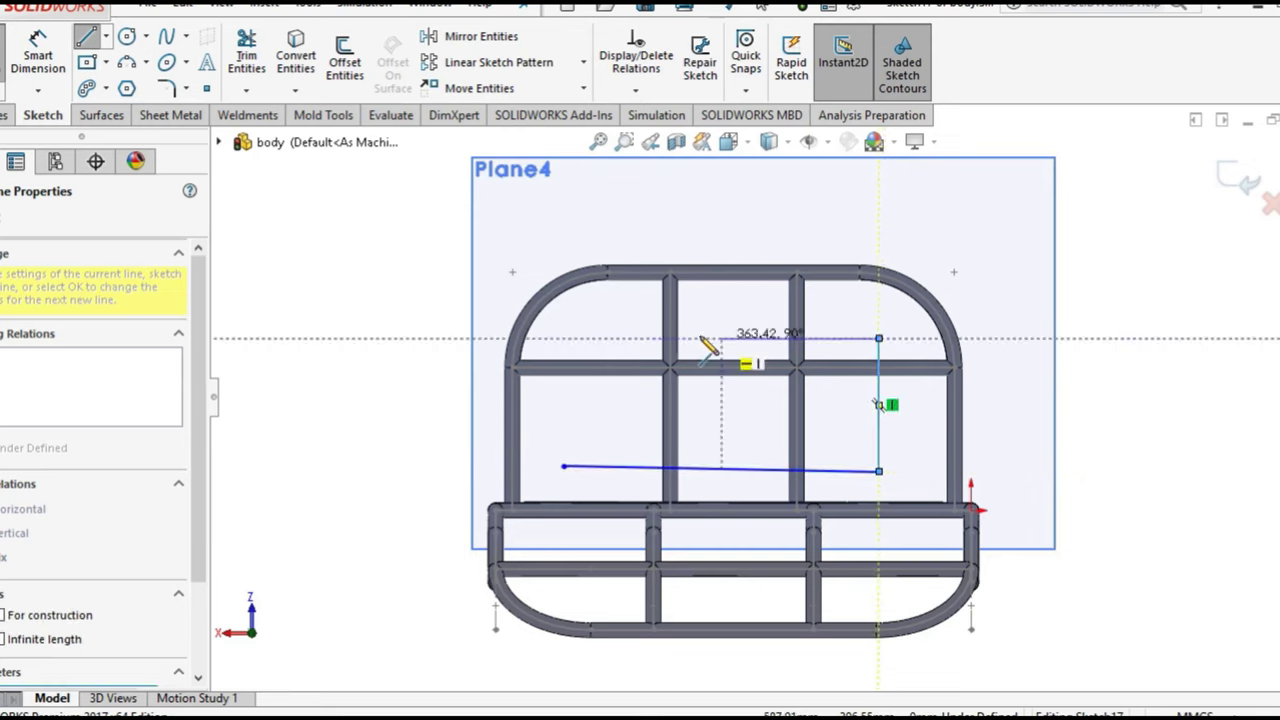
click(565, 339)
click(565, 466)
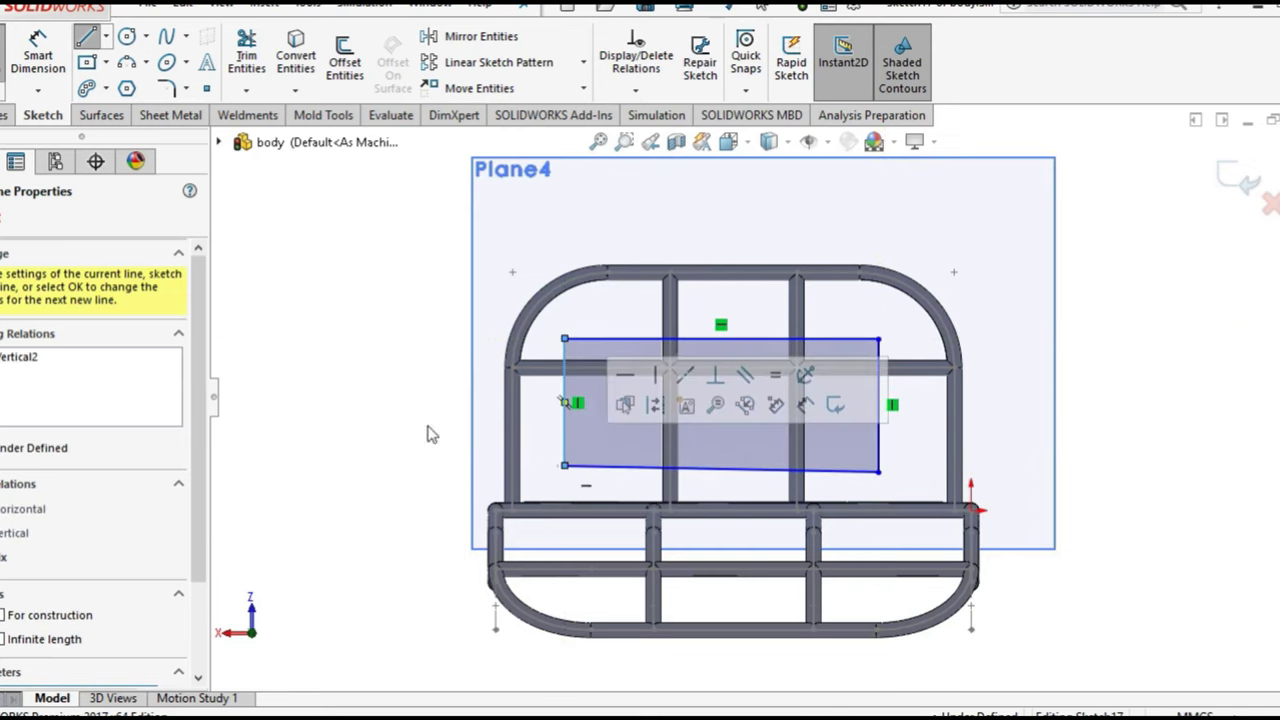
right_click(362, 402)
click(368, 405)
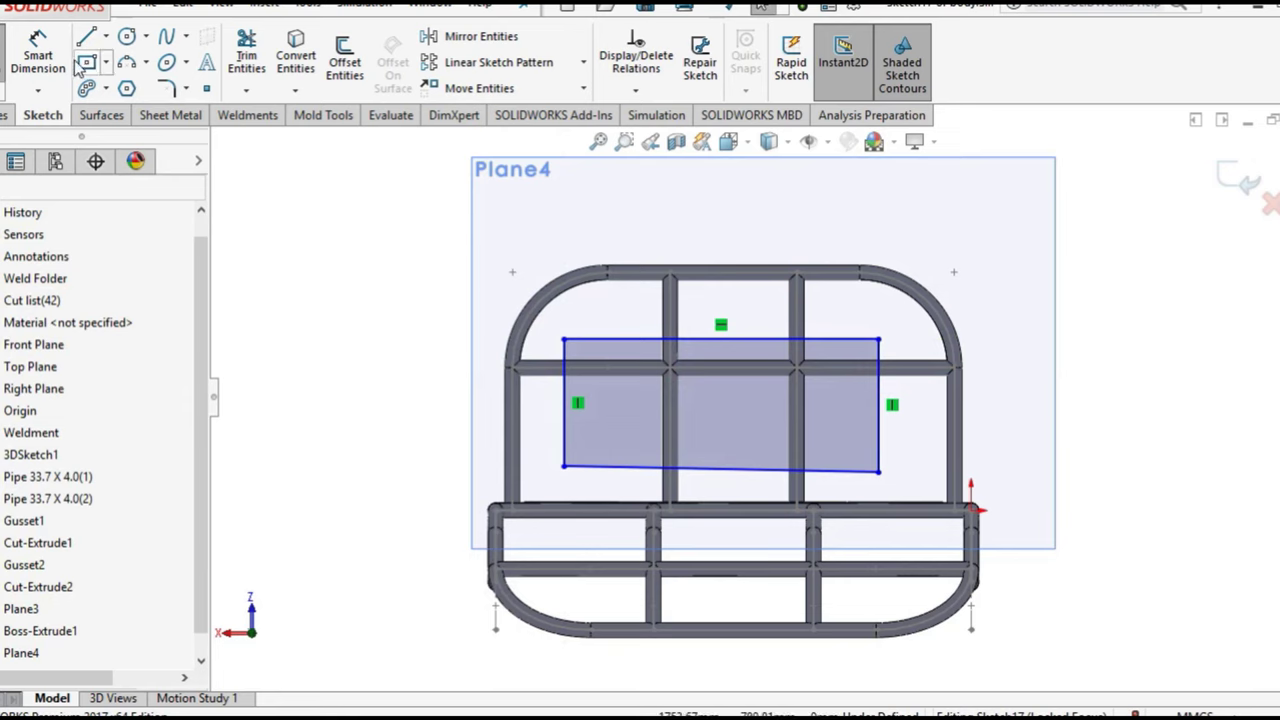
click(38, 52)
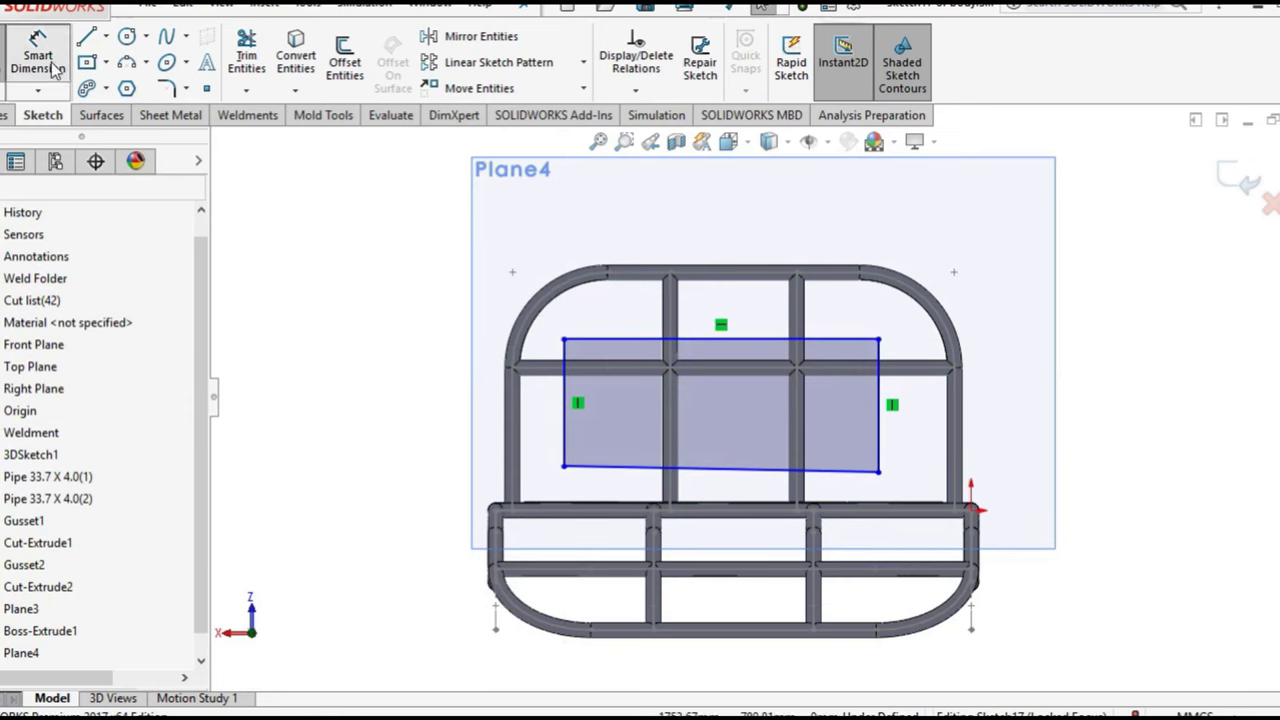
Dimension the rectangle's right edge to 275 mm and make its bottom line horizontal
click(880, 400)
click(922, 420)
text(2)
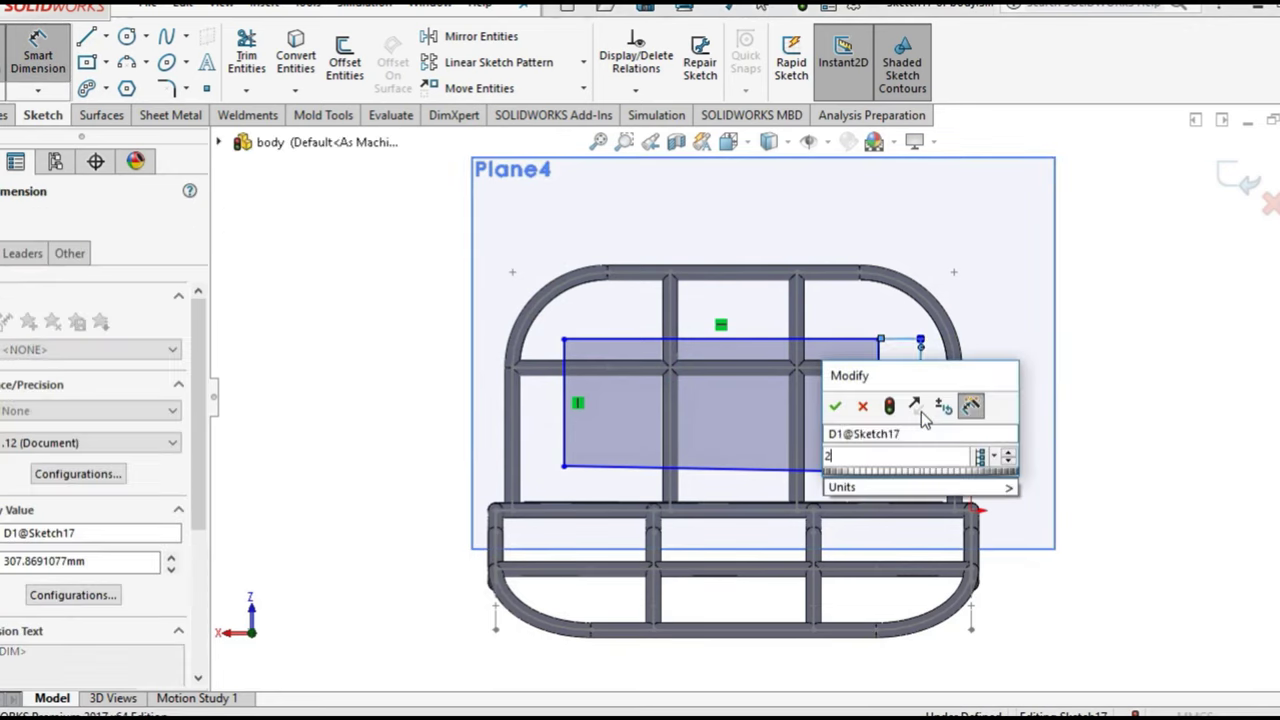
text(75)
key(Return)
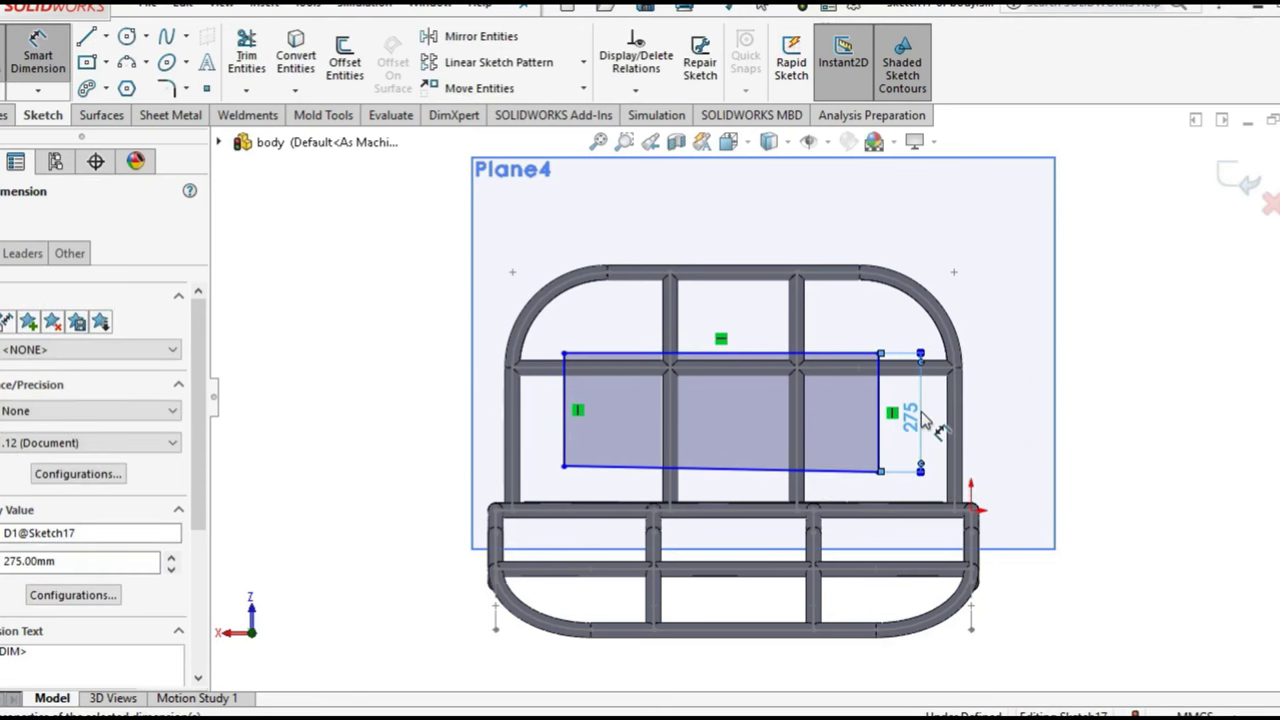
key(Escape)
click(845, 470)
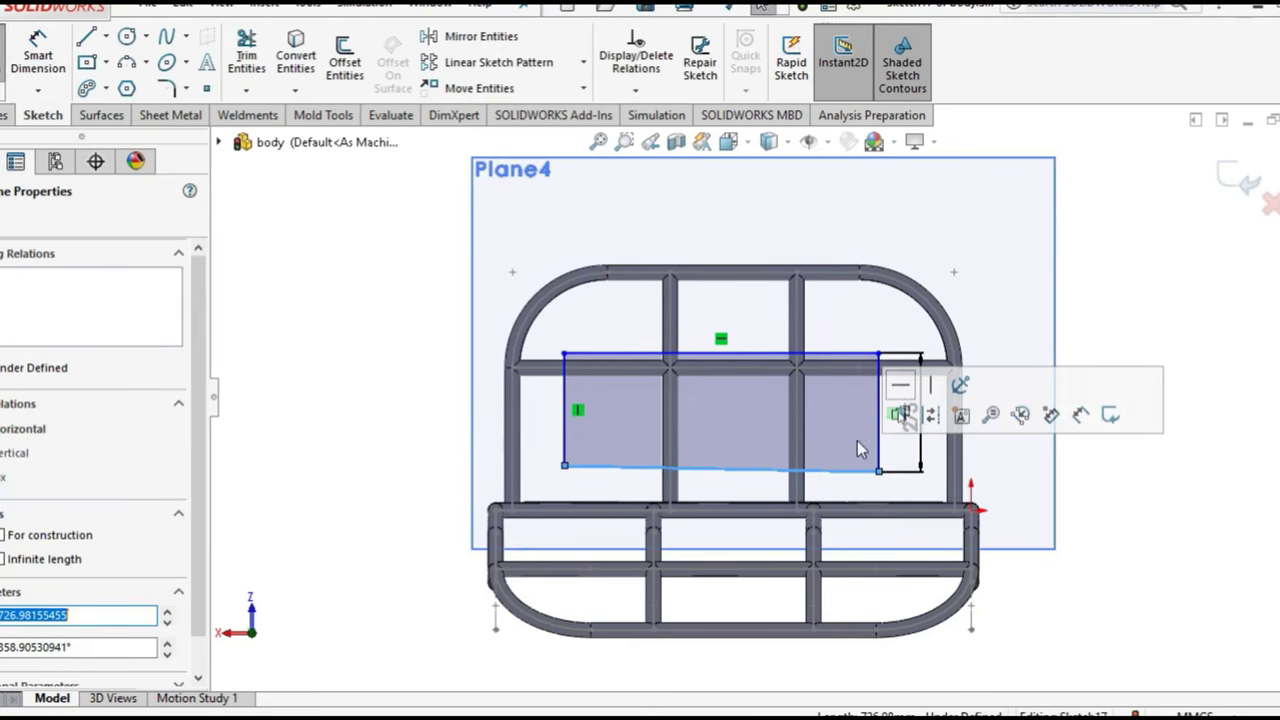
click(900, 385)
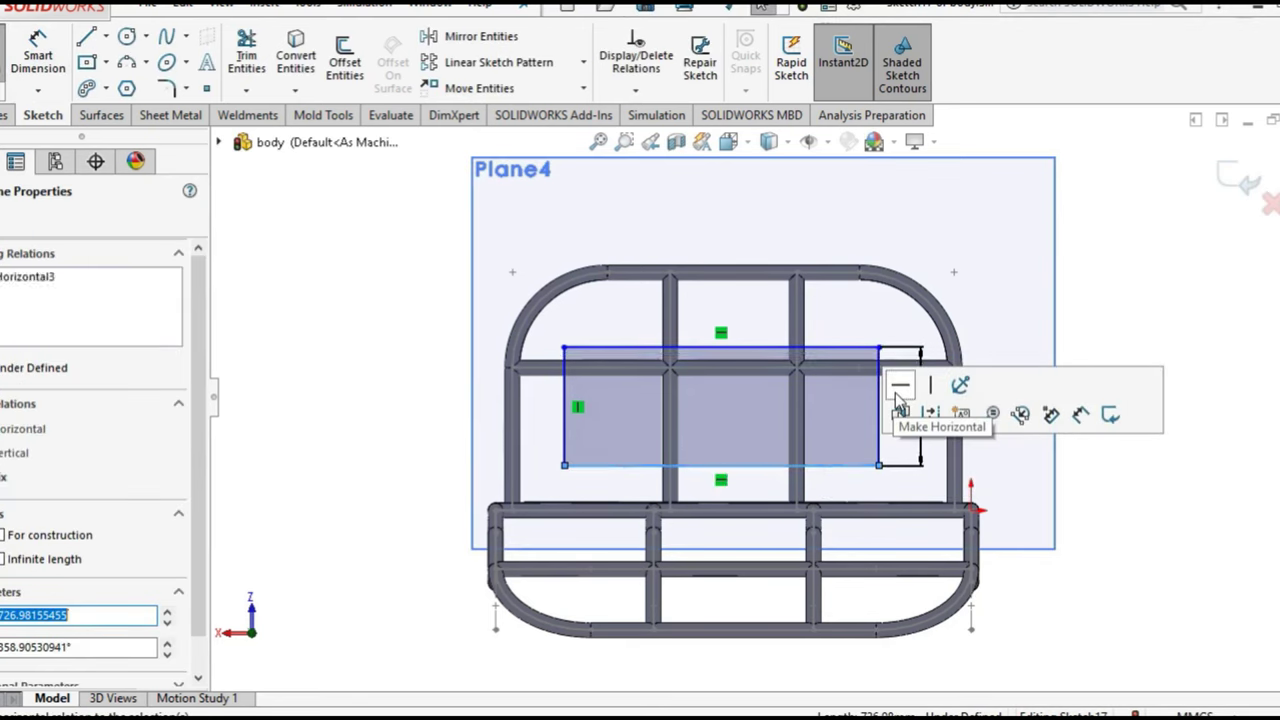
click(1152, 535)
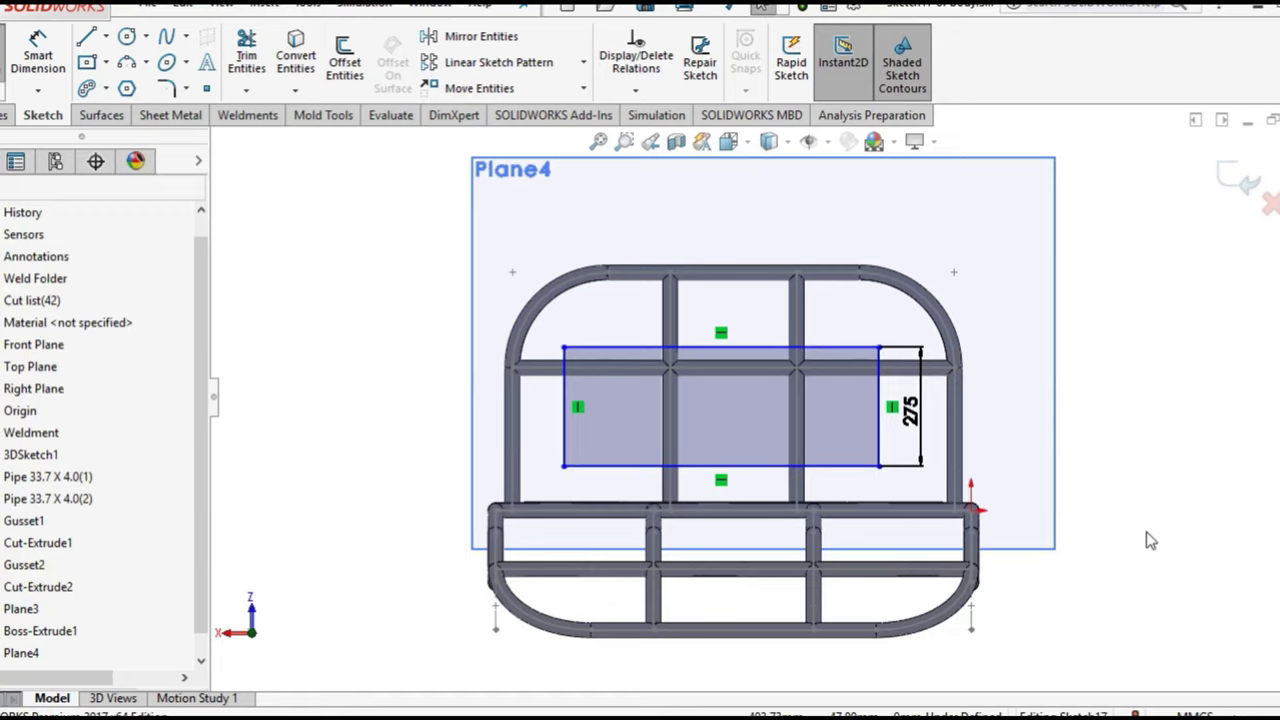
Offset the rectangle's right edge 66 mm from the frame's lower-right corner
click(40, 52)
scroll(940, 515, down, 3)
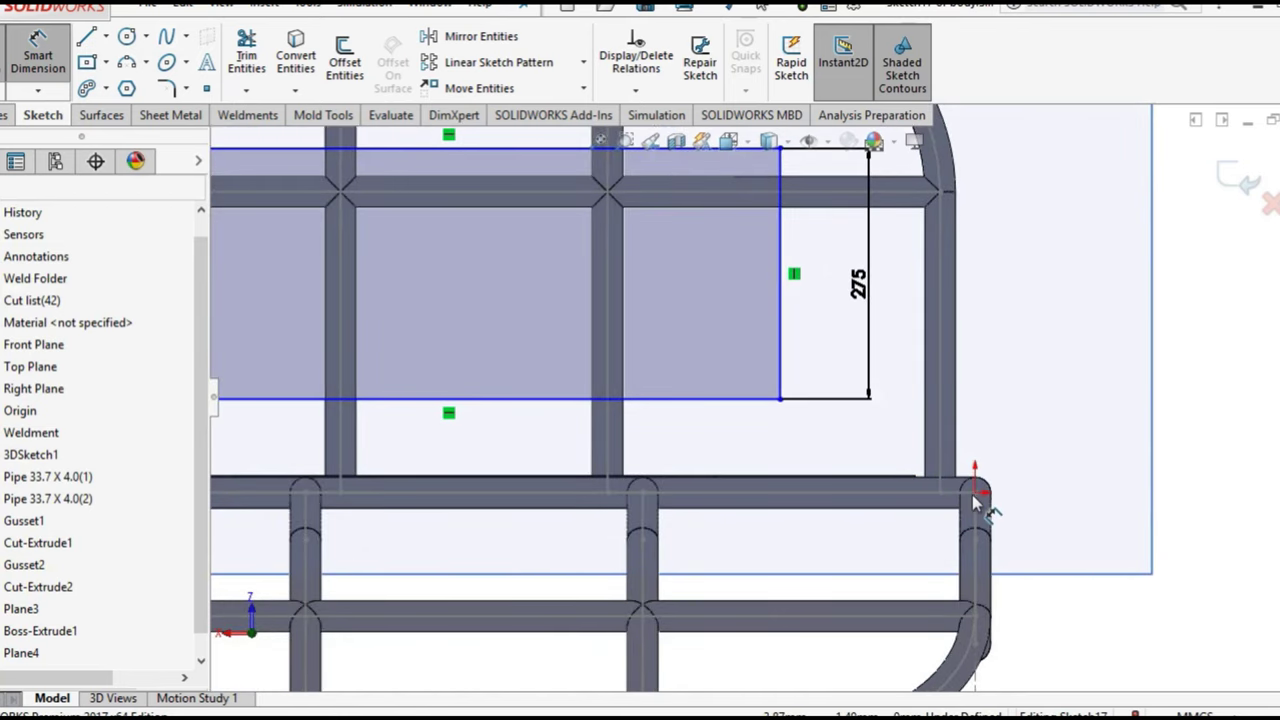
click(975, 491)
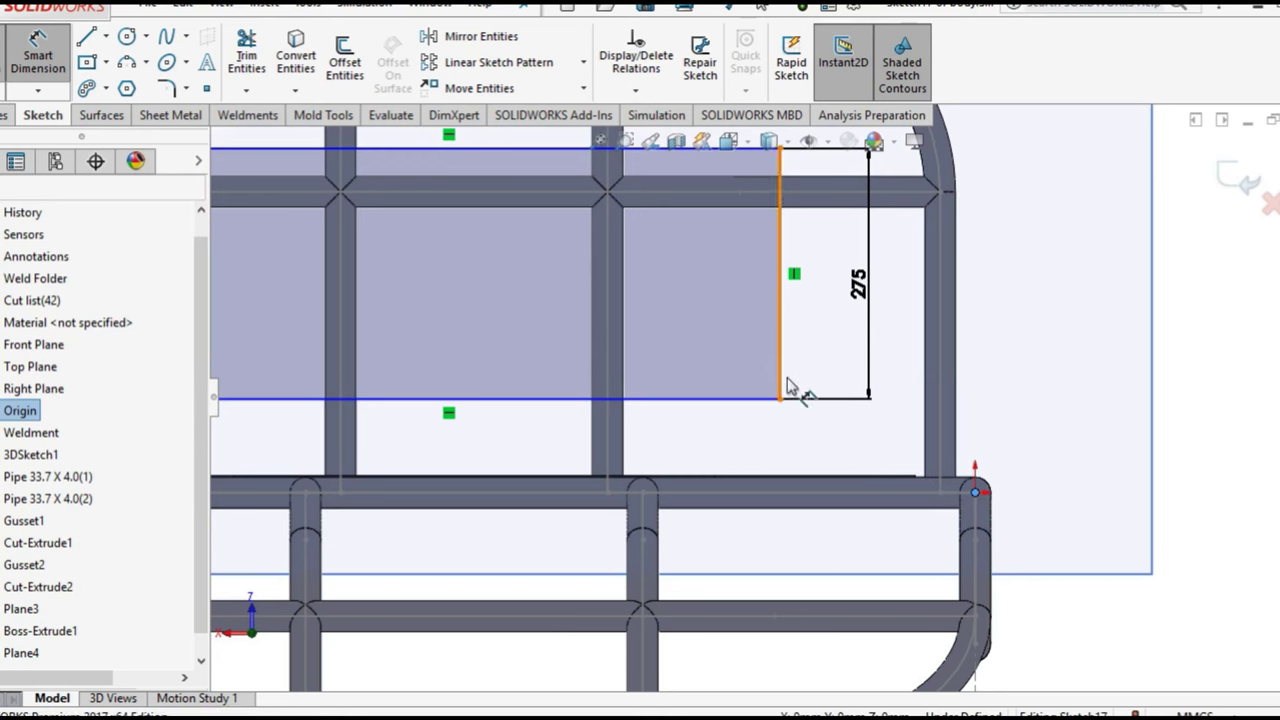
click(788, 390)
click(1040, 415)
text(66)
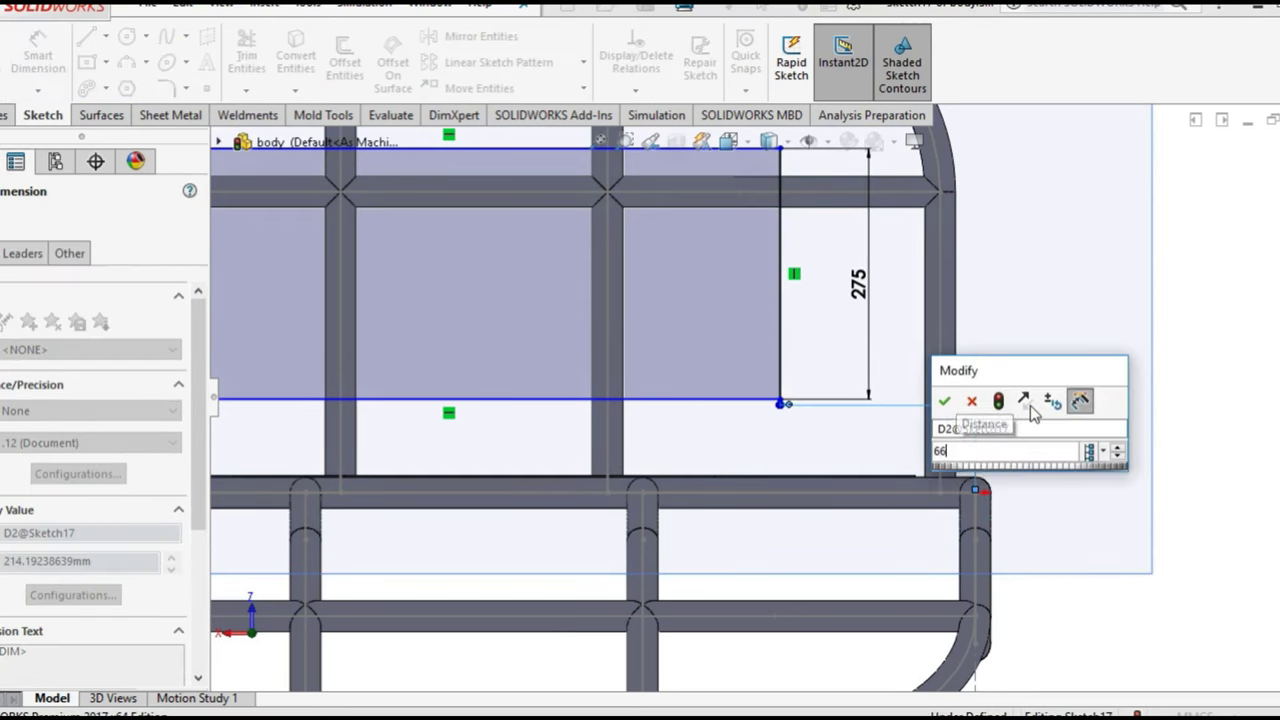
key(Return)
right_click(1218, 463)
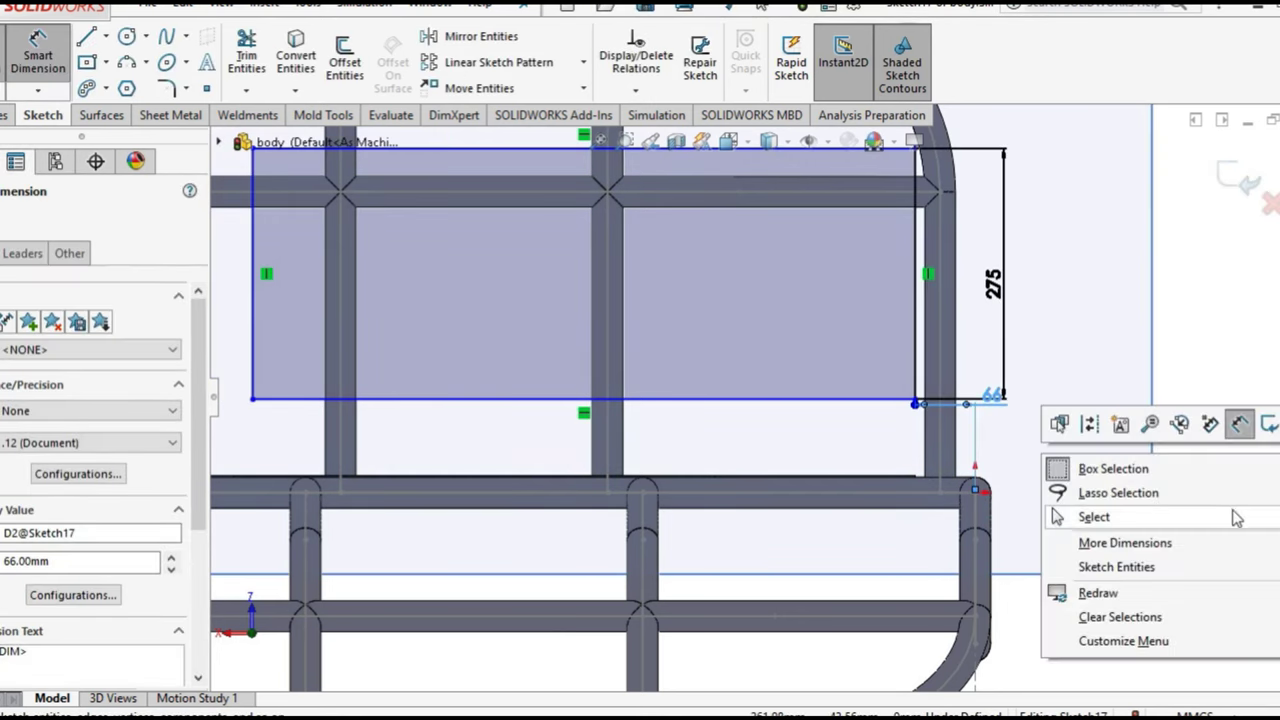
click(1160, 525)
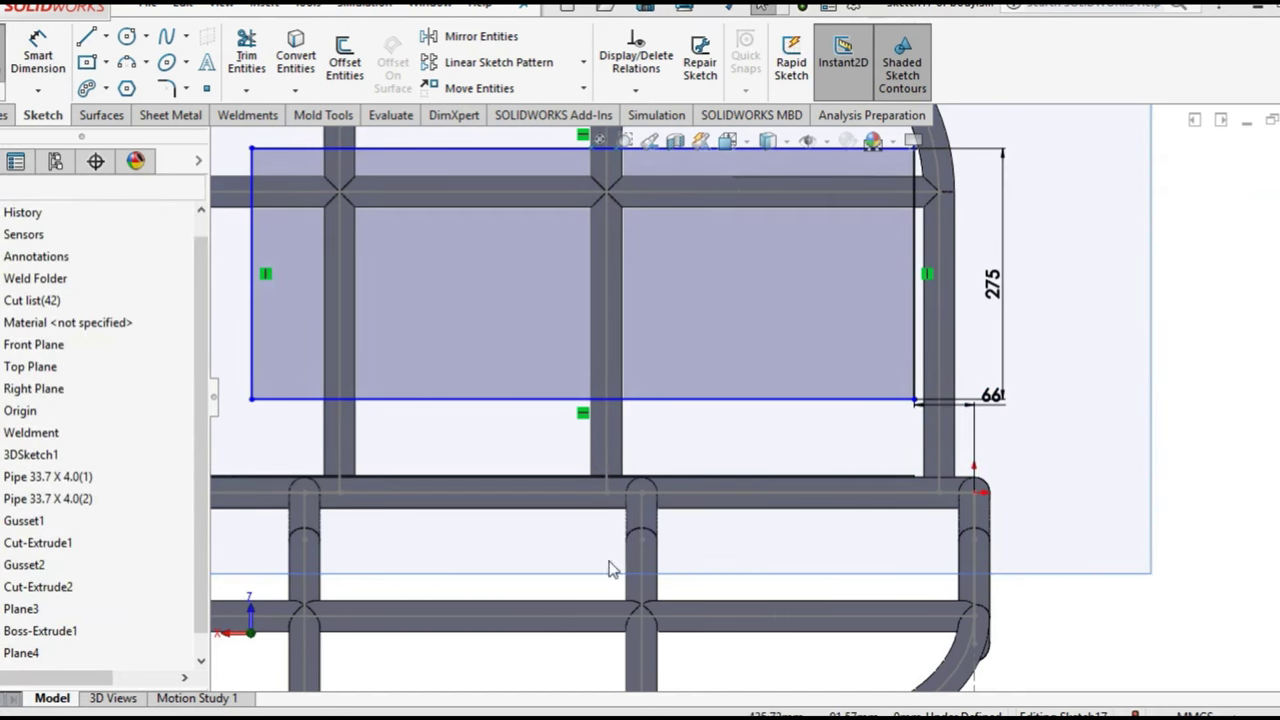
Offset the rectangle's left edge 66 mm from the frame's lower-left corner
scroll(816, 445, down, 2)
scroll(453, 354, down, 3)
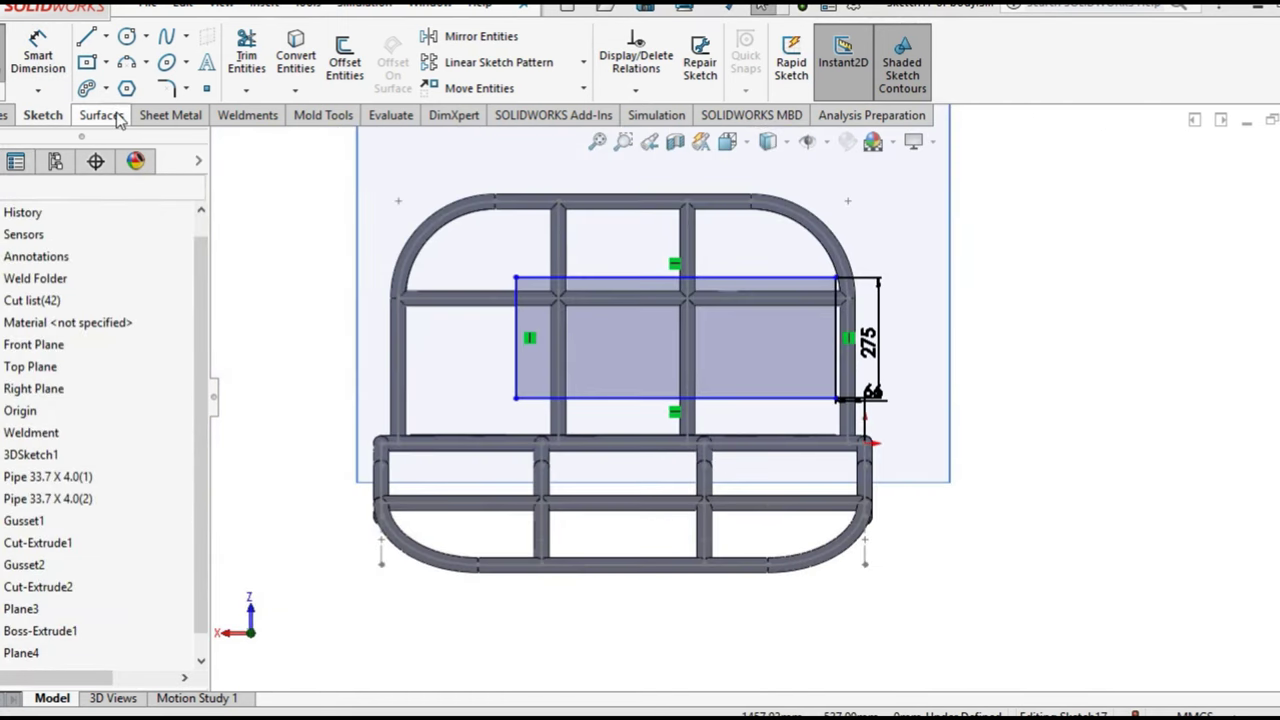
click(58, 70)
scroll(443, 414, down, 1)
scroll(443, 414, down, 3)
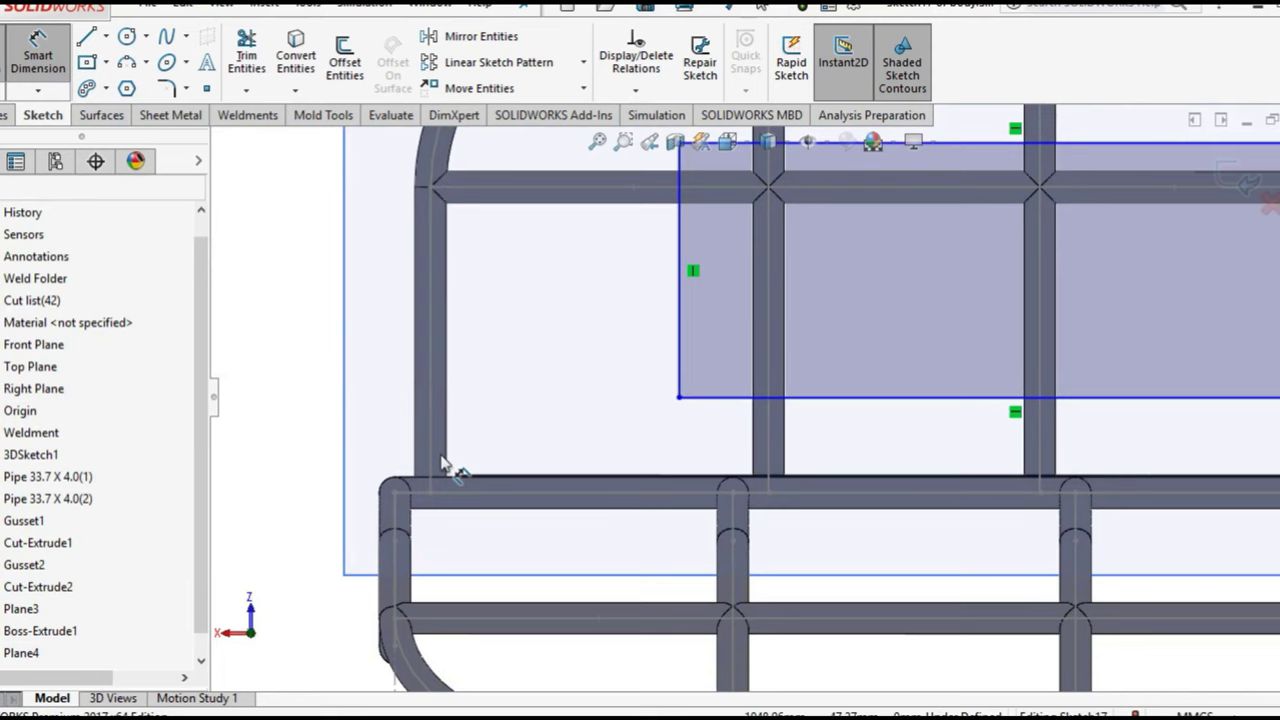
click(395, 494)
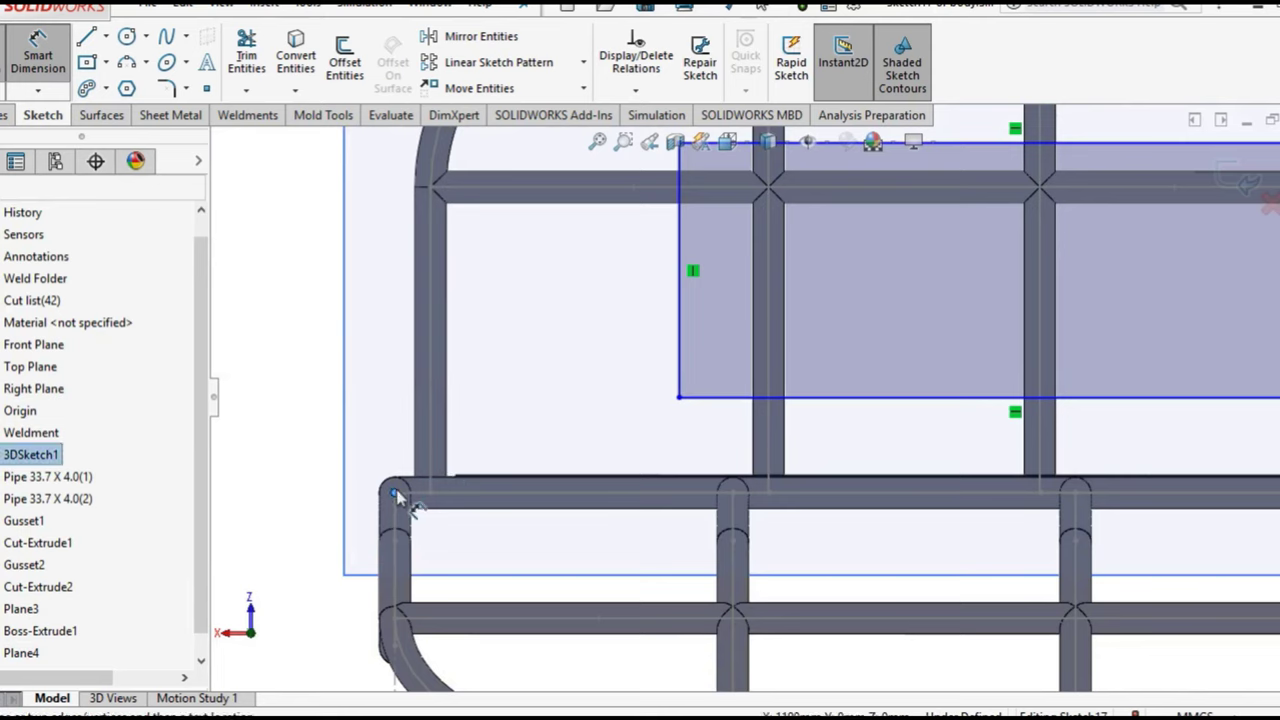
click(623, 378)
click(586, 418)
text(66)
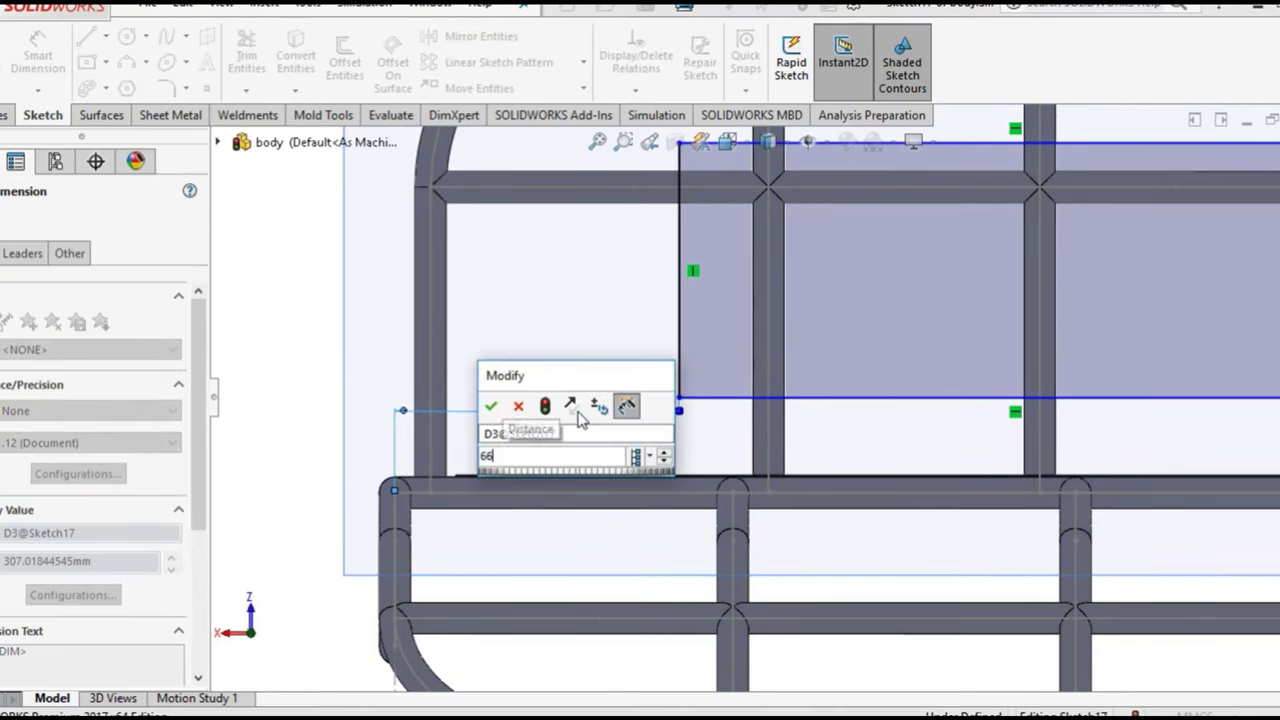
key(Return)
key(Escape)
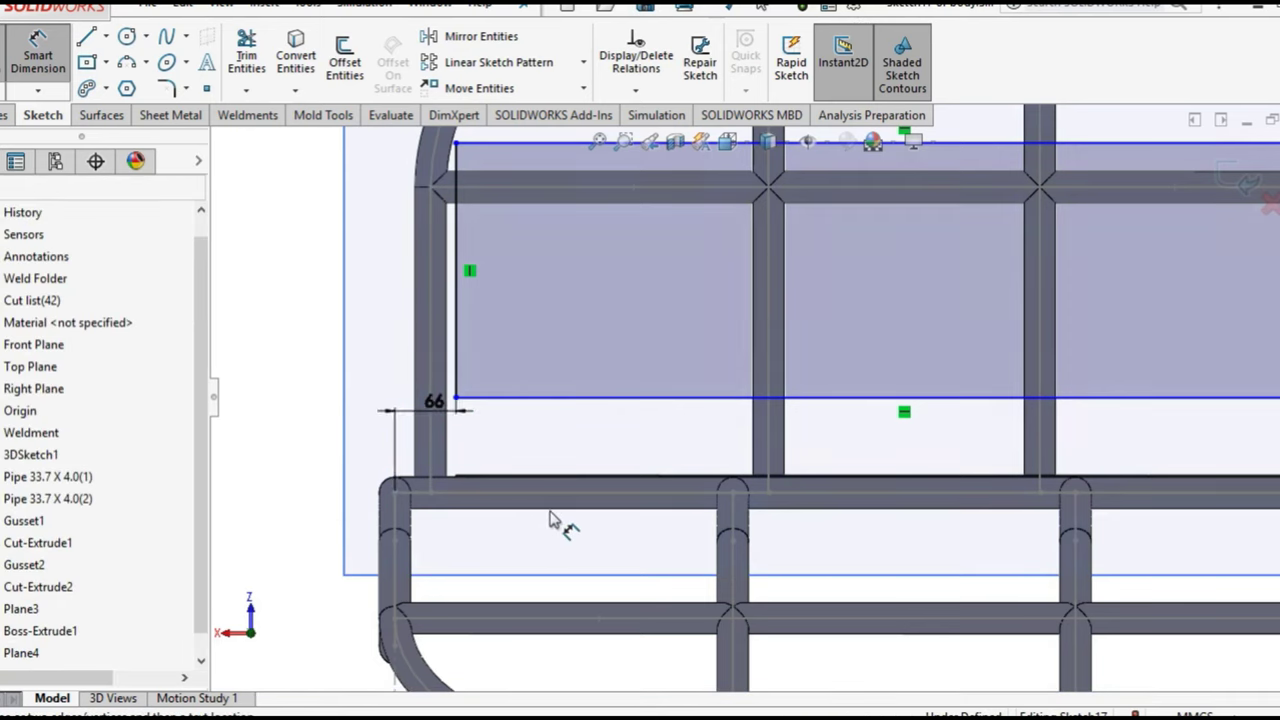
Add a vertical dimension from the rectangle's bottom edge to the base tube
click(660, 399)
scroll(674, 543, down, 3)
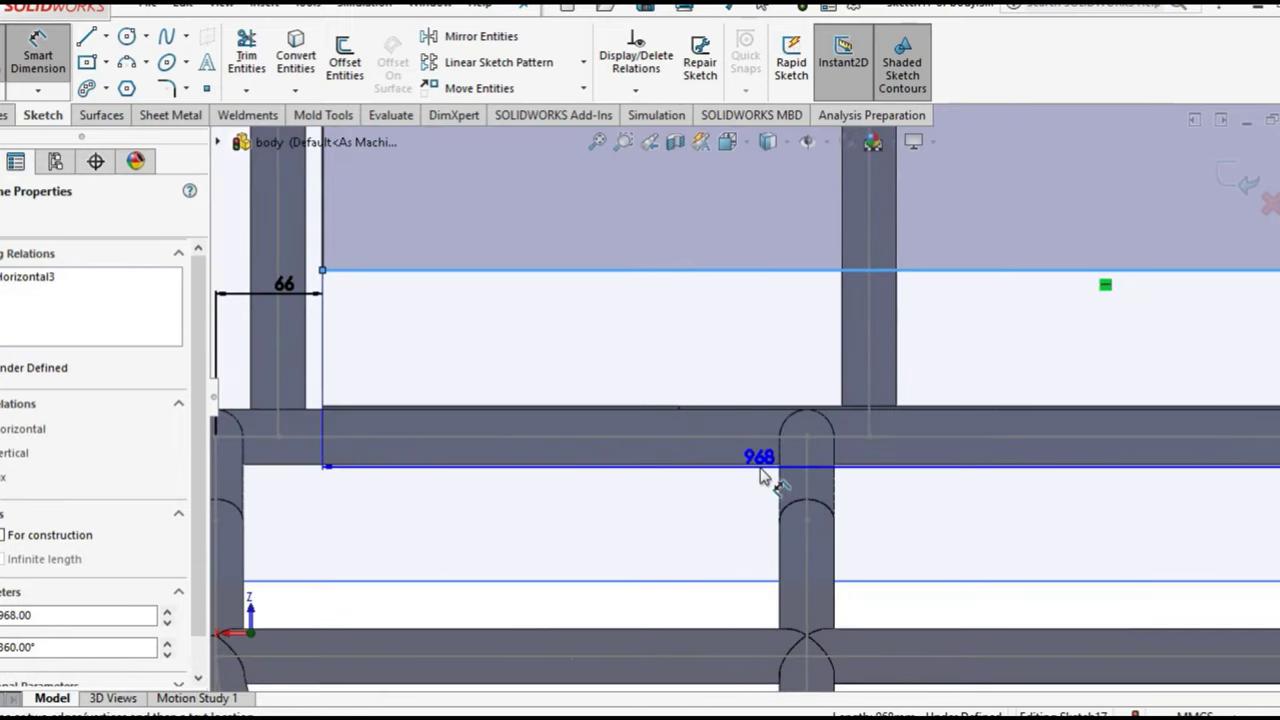
click(764, 478)
scroll(700, 478, up, 5)
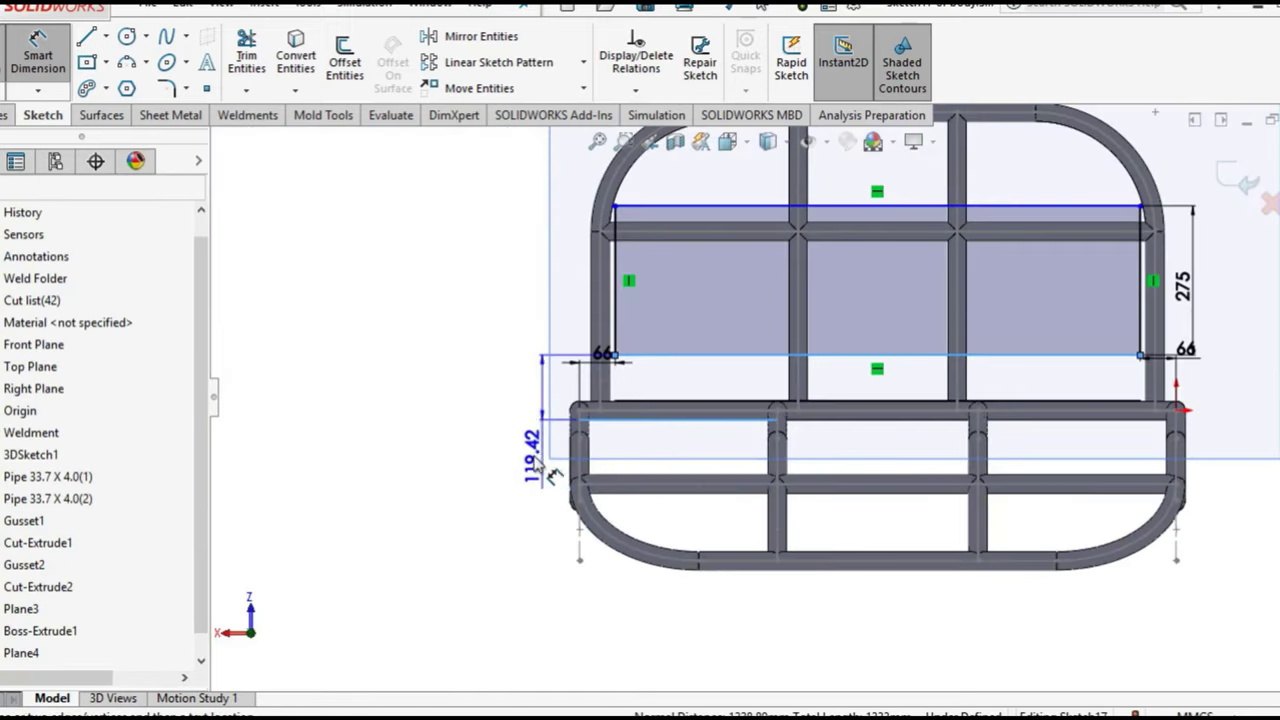
click(486, 414)
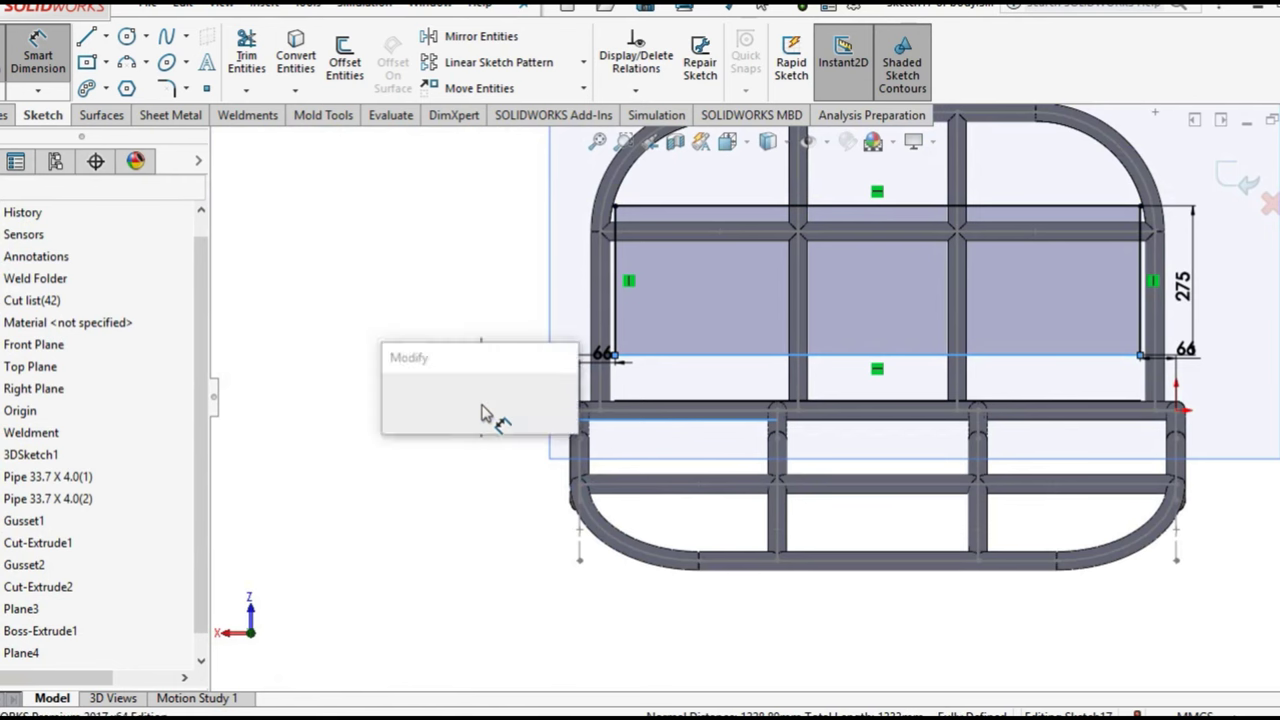
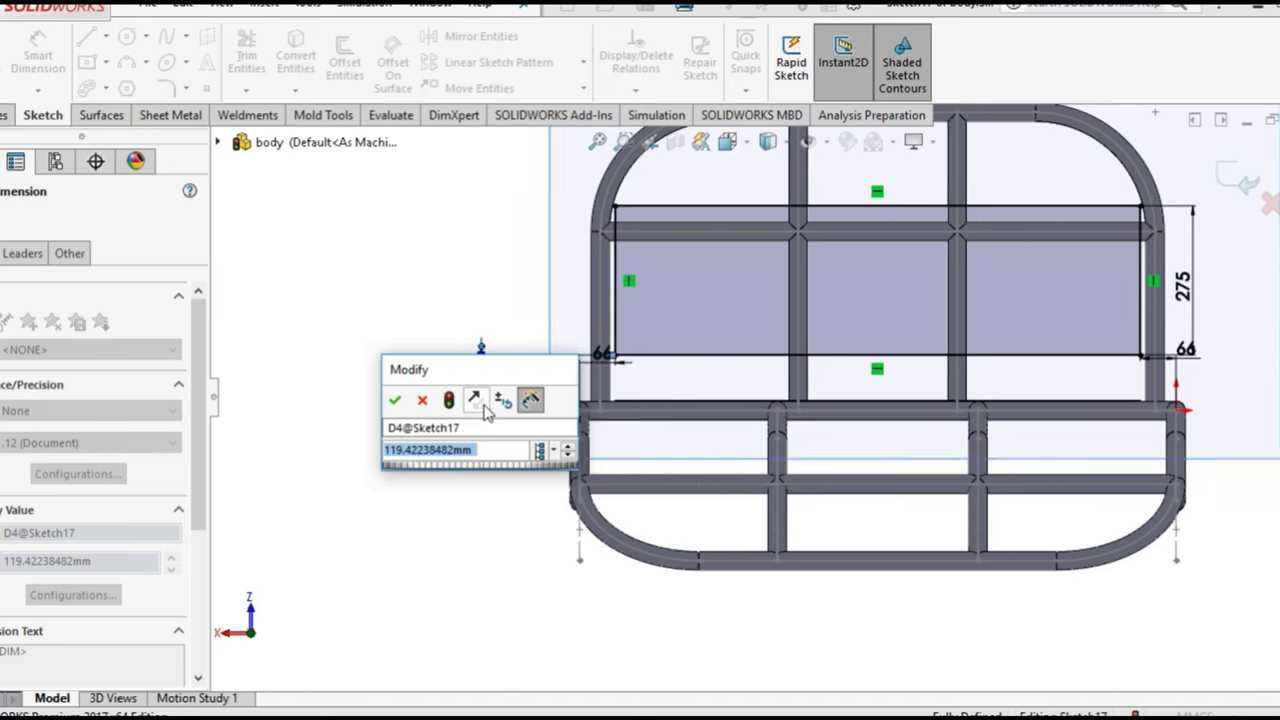
Accept the pending dimension, then delete the 119.42 mm vertical dimension from the seat rectangle
key(Return)
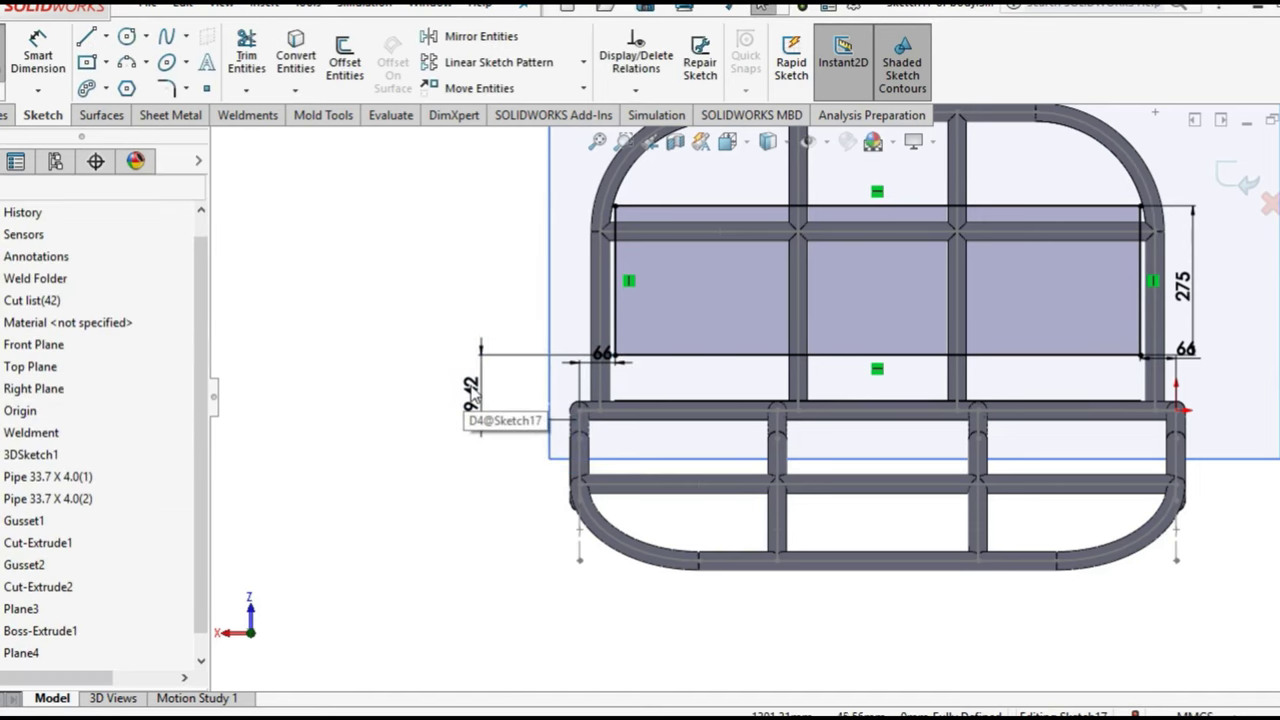
double_click(470, 398)
key(BackSpace)
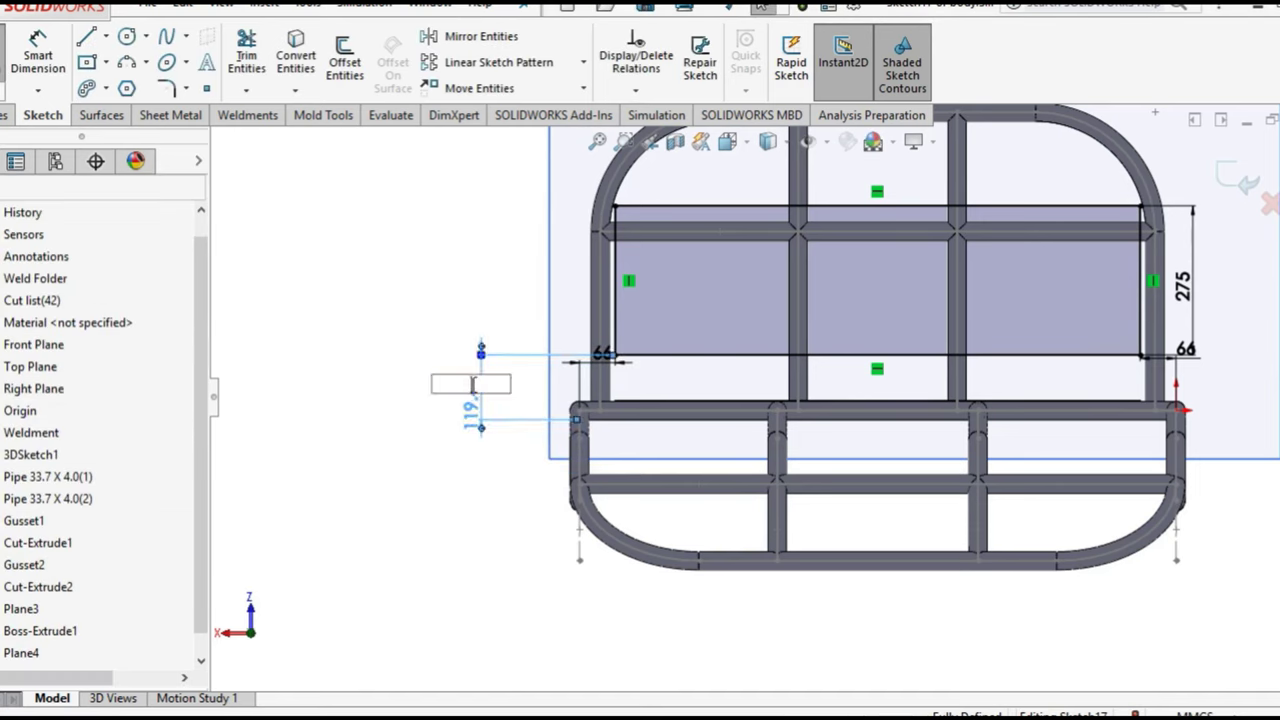
key(Escape)
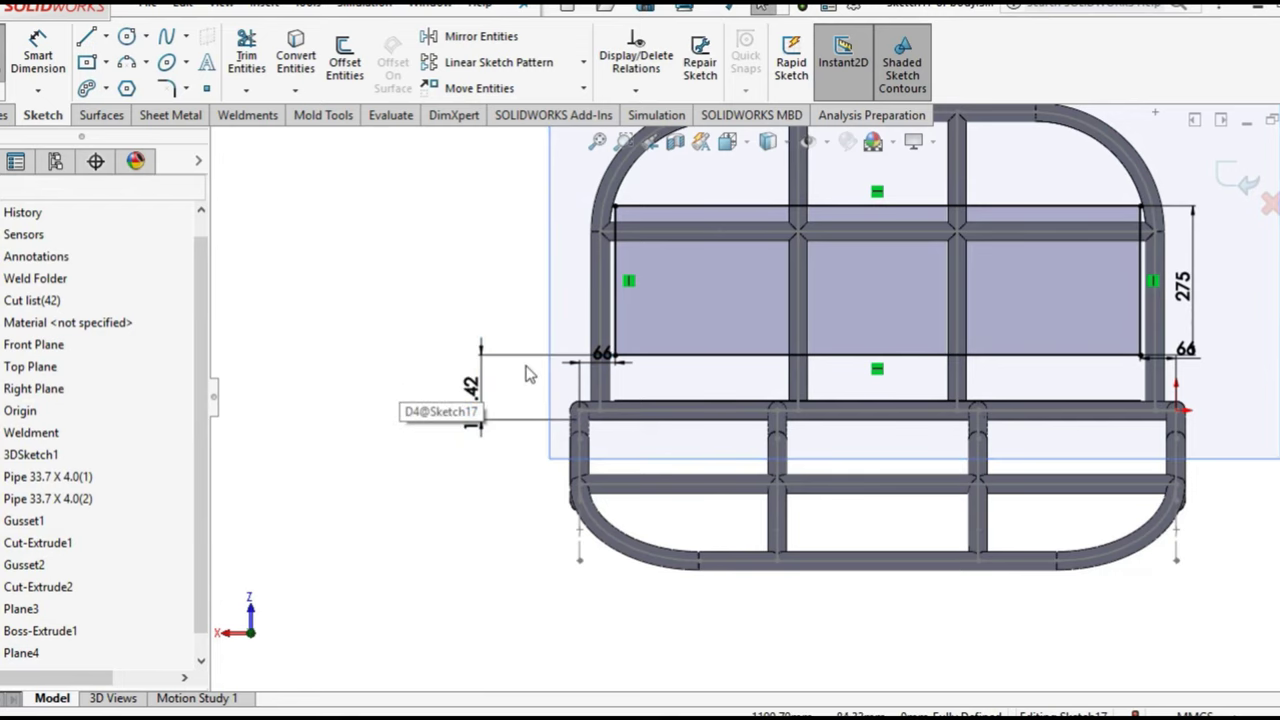
click(531, 370)
key(Delete)
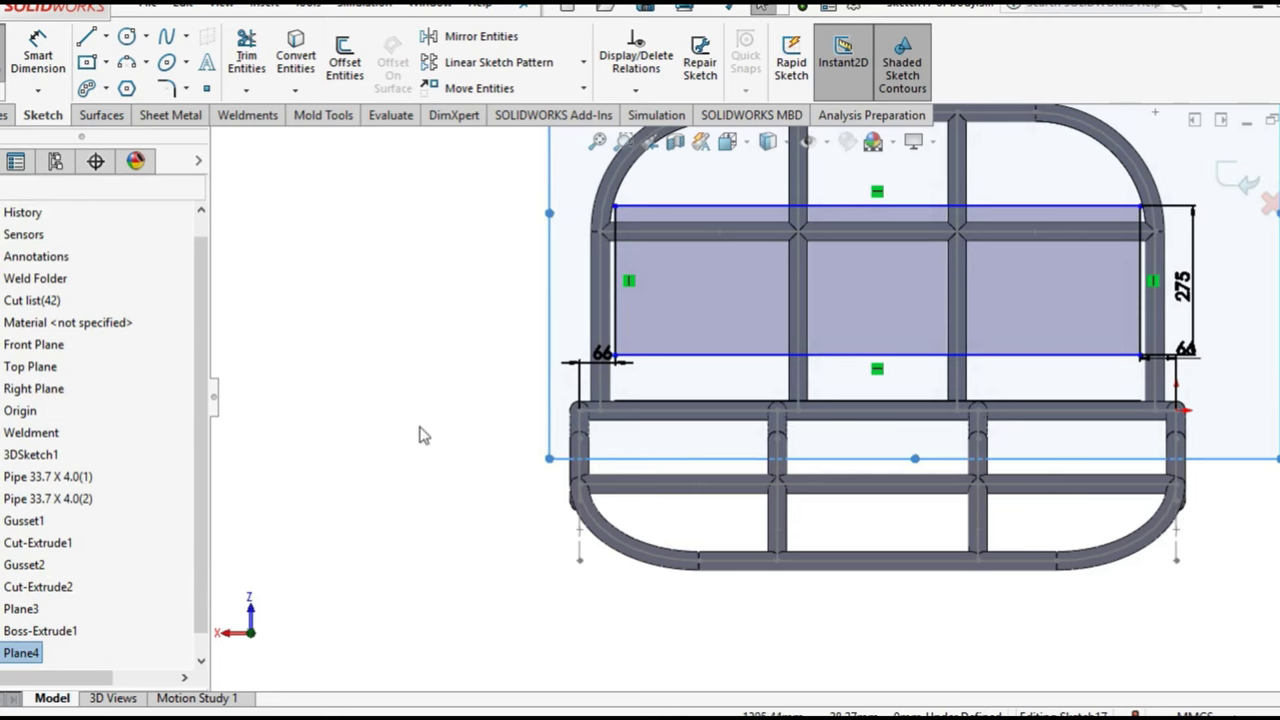
Move the 66 dimension text aside and pull the rectangle's bottom edge downward
scroll(610, 393, down, 3)
drag(622, 345, 619, 381)
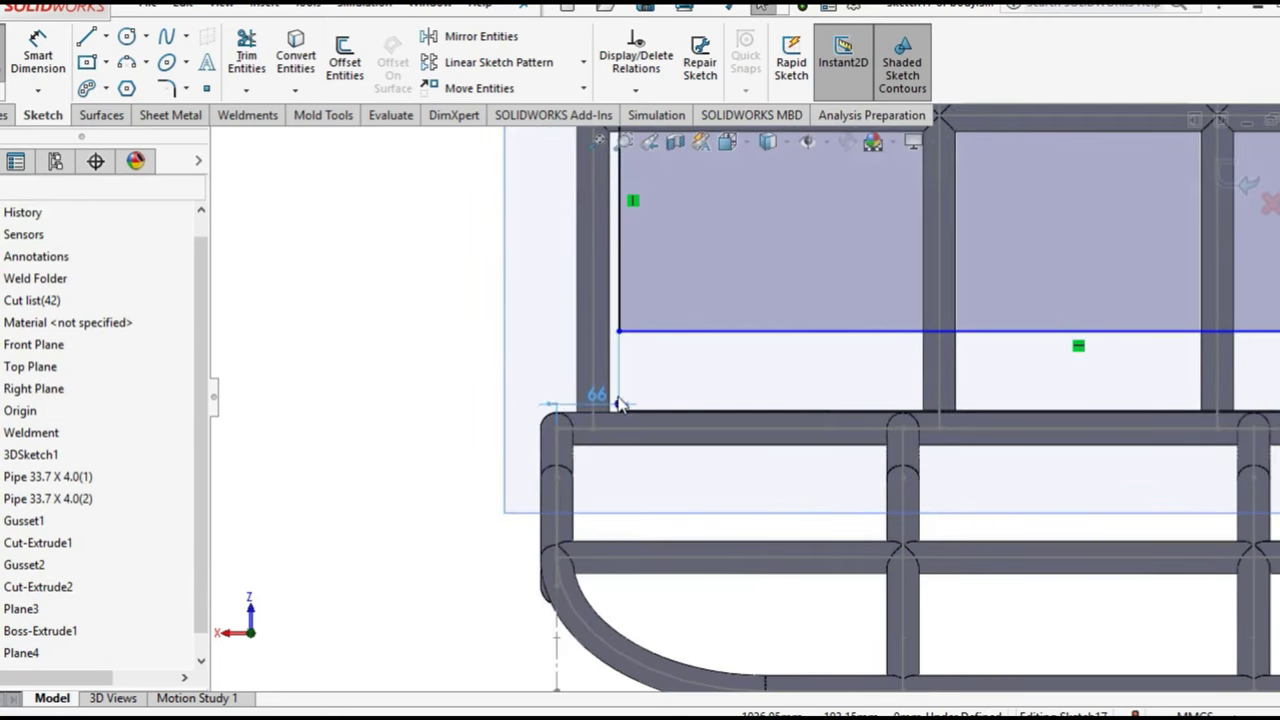
click(742, 352)
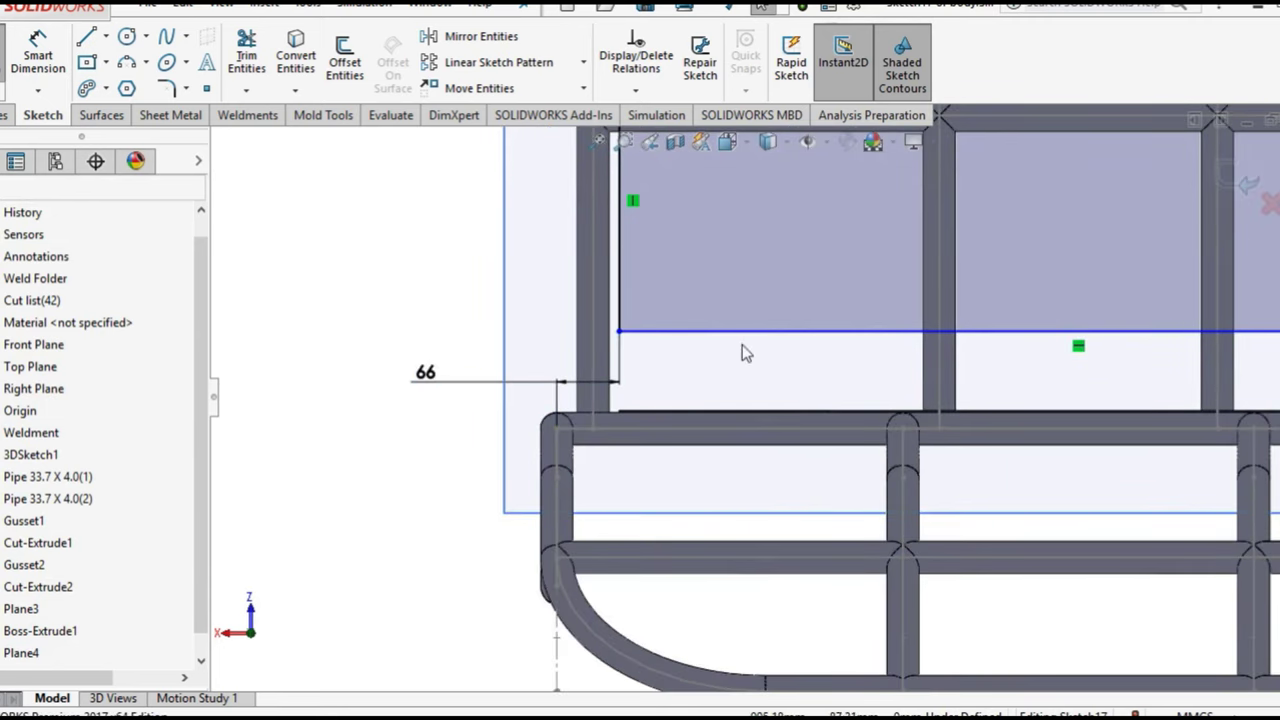
drag(752, 341, 754, 457)
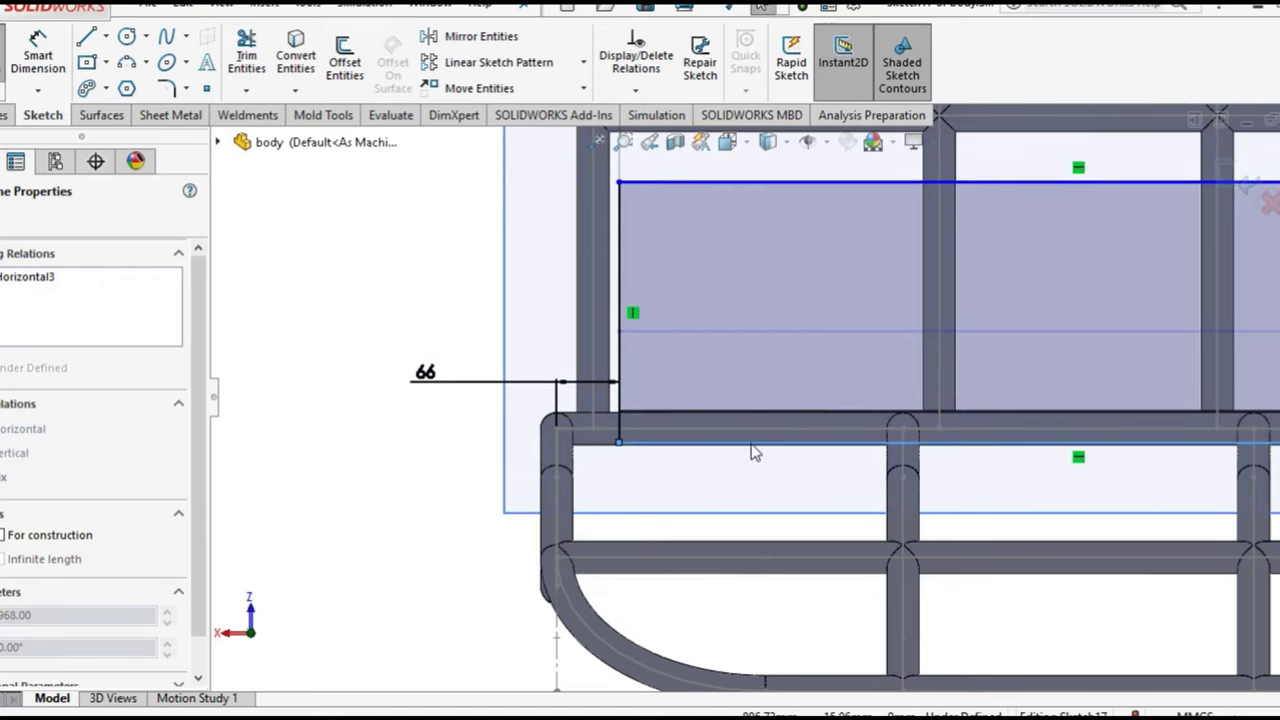
click(677, 479)
Lower the bottom line and its left endpoint onto the pipe's lower edge
scroll(590, 462, down, 5)
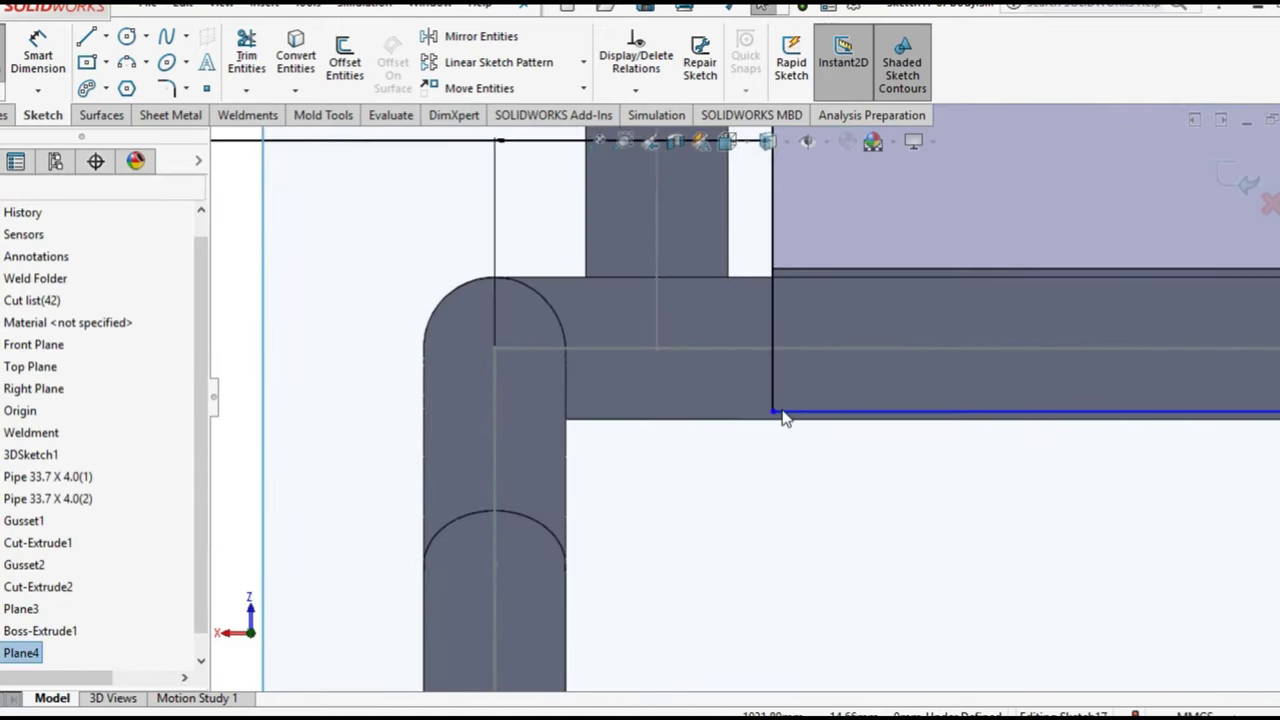
drag(784, 418, 784, 430)
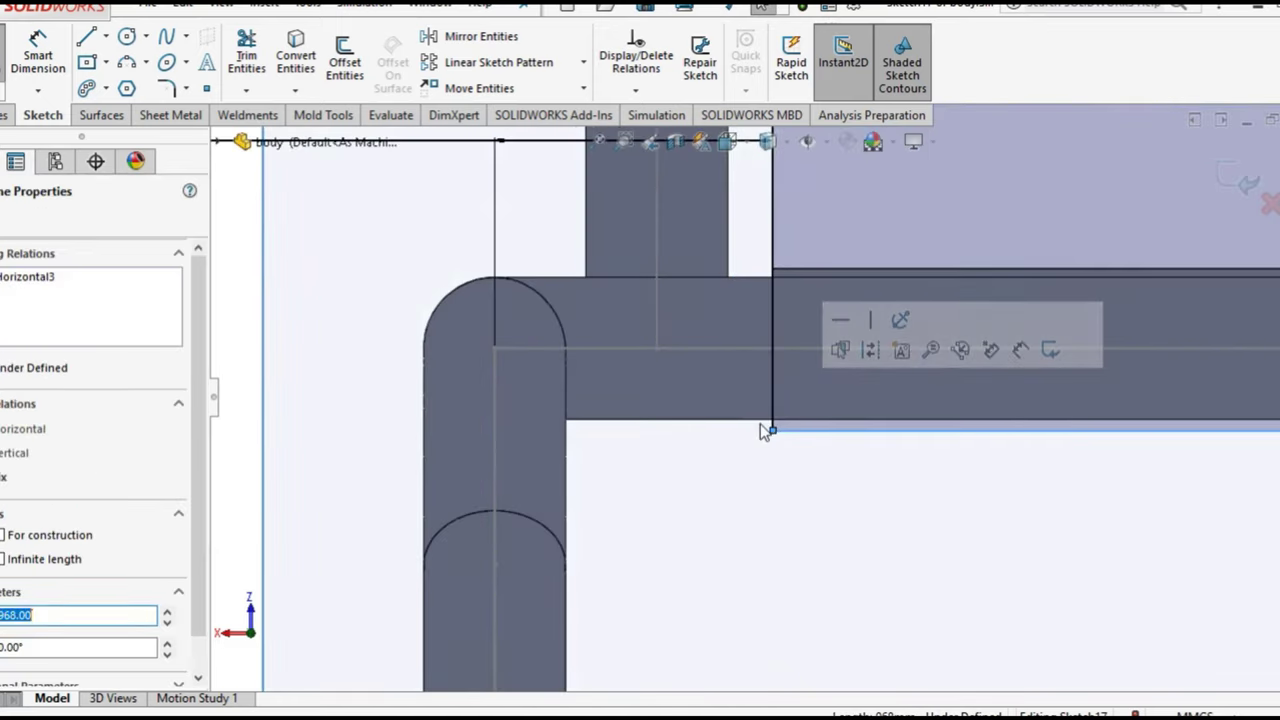
click(760, 424)
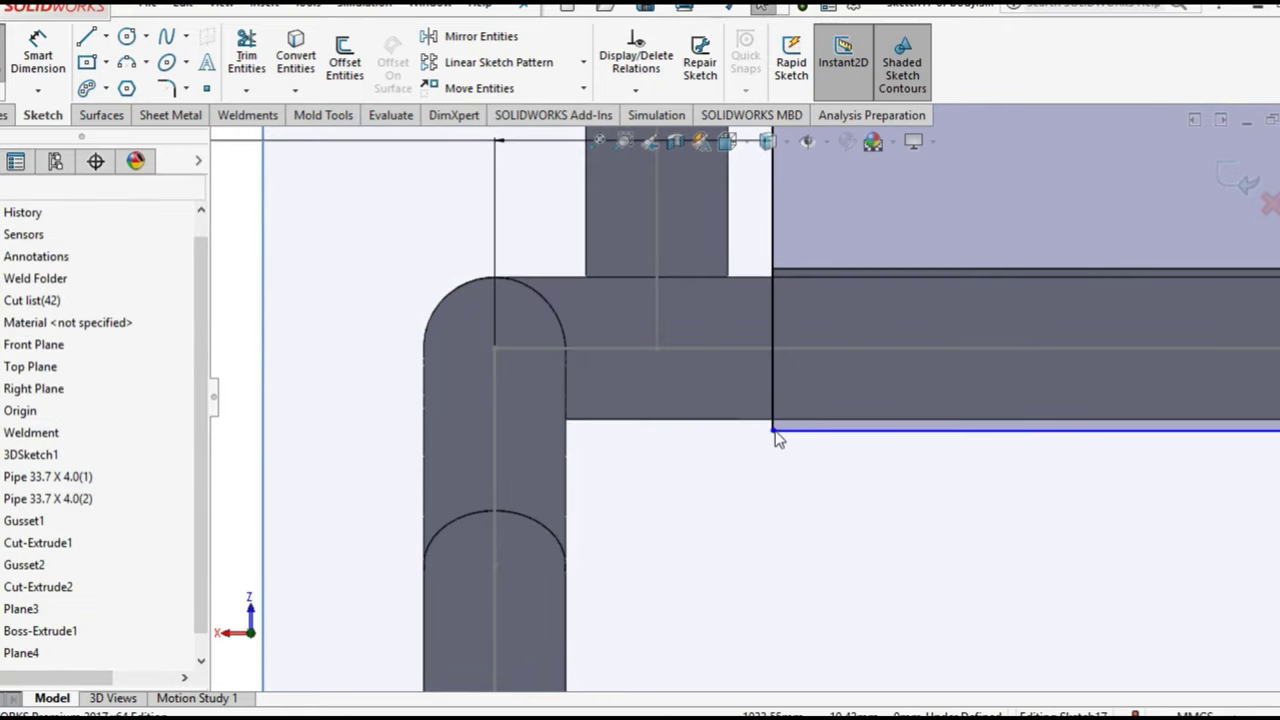
drag(775, 432, 780, 420)
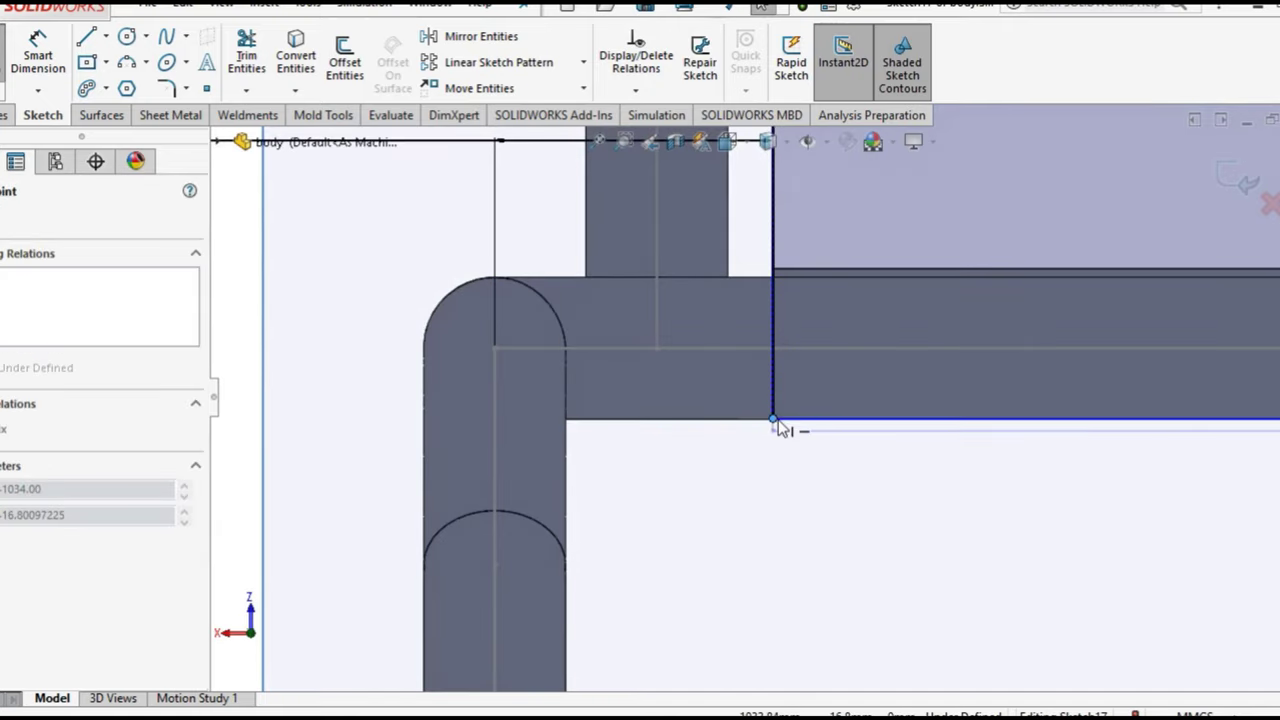
click(757, 424)
Snap the bottom line's right end onto the pipe edge and open the Line dropdown
scroll(789, 484, up, 3)
scroll(789, 484, up, 3)
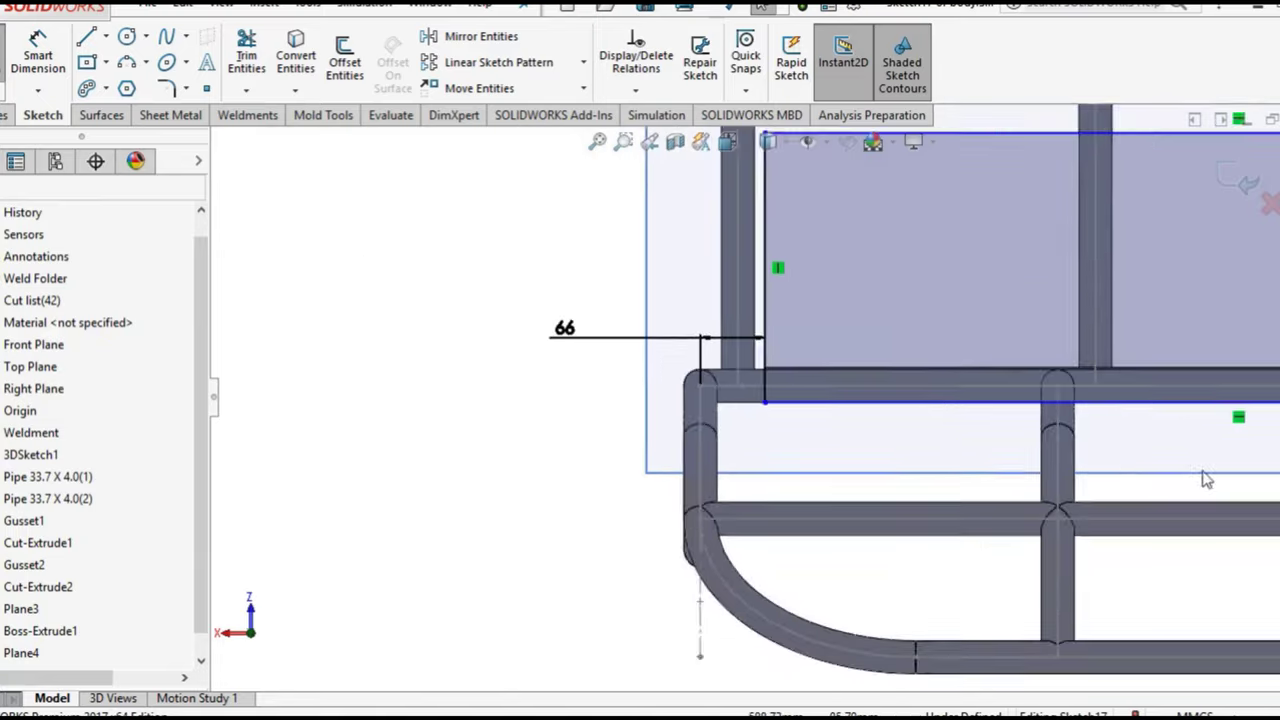
scroll(1206, 480, up, 3)
scroll(924, 388, down, 3)
scroll(735, 348, down, 3)
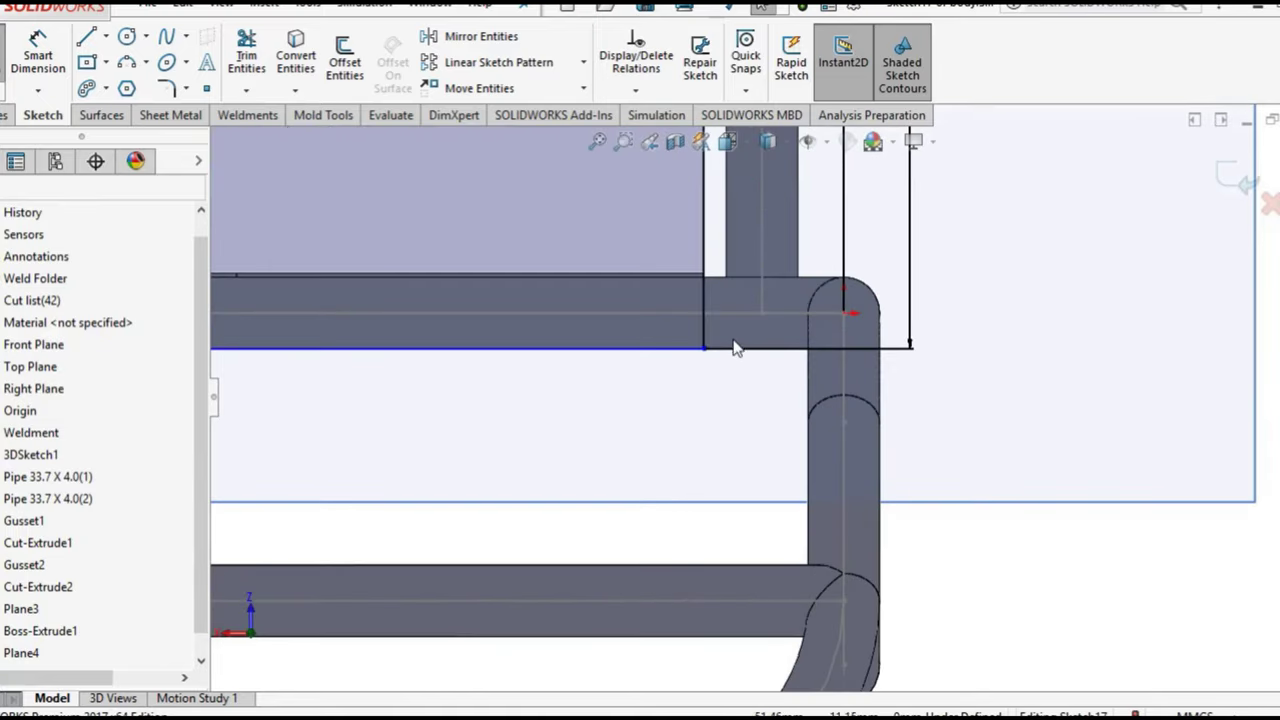
drag(707, 356, 705, 360)
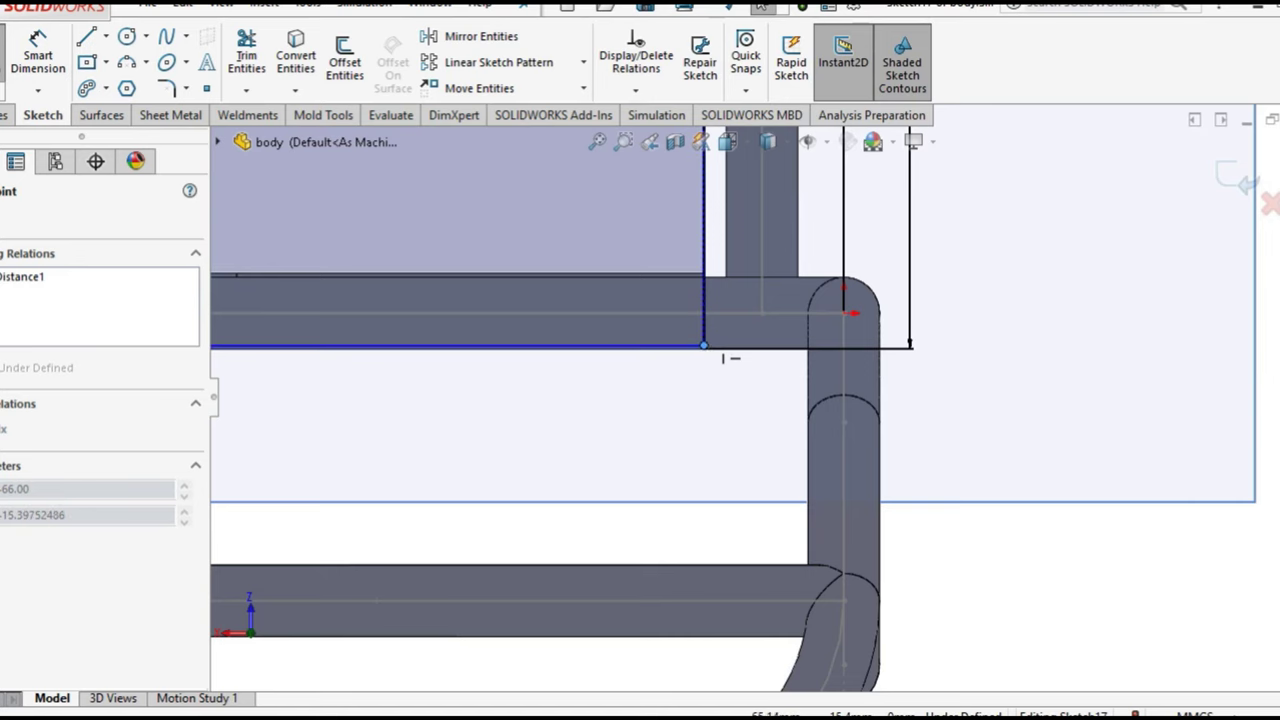
key(Escape)
scroll(705, 360, down, 2)
scroll(707, 358, down, 2)
scroll(709, 350, up, 2)
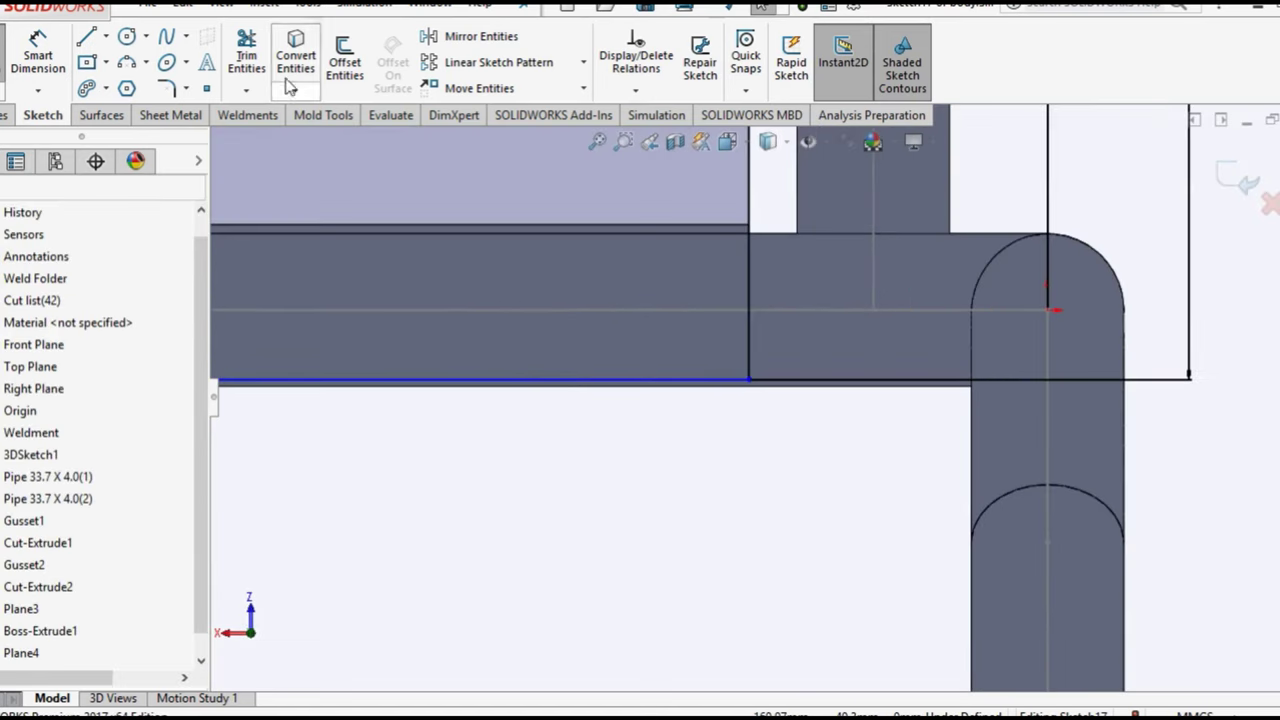
click(105, 36)
Draw a horizontal centerline from the rectangle's bottom corner, extending its end to the right pipe corner
click(130, 86)
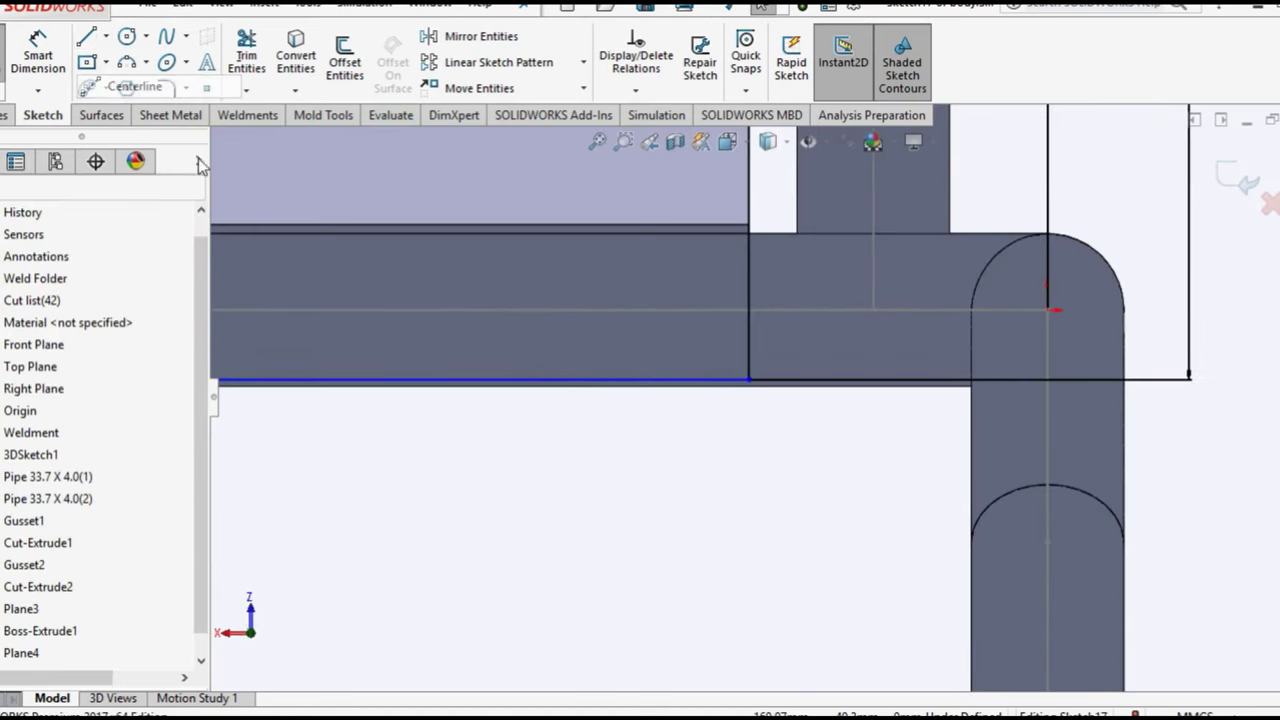
click(958, 390)
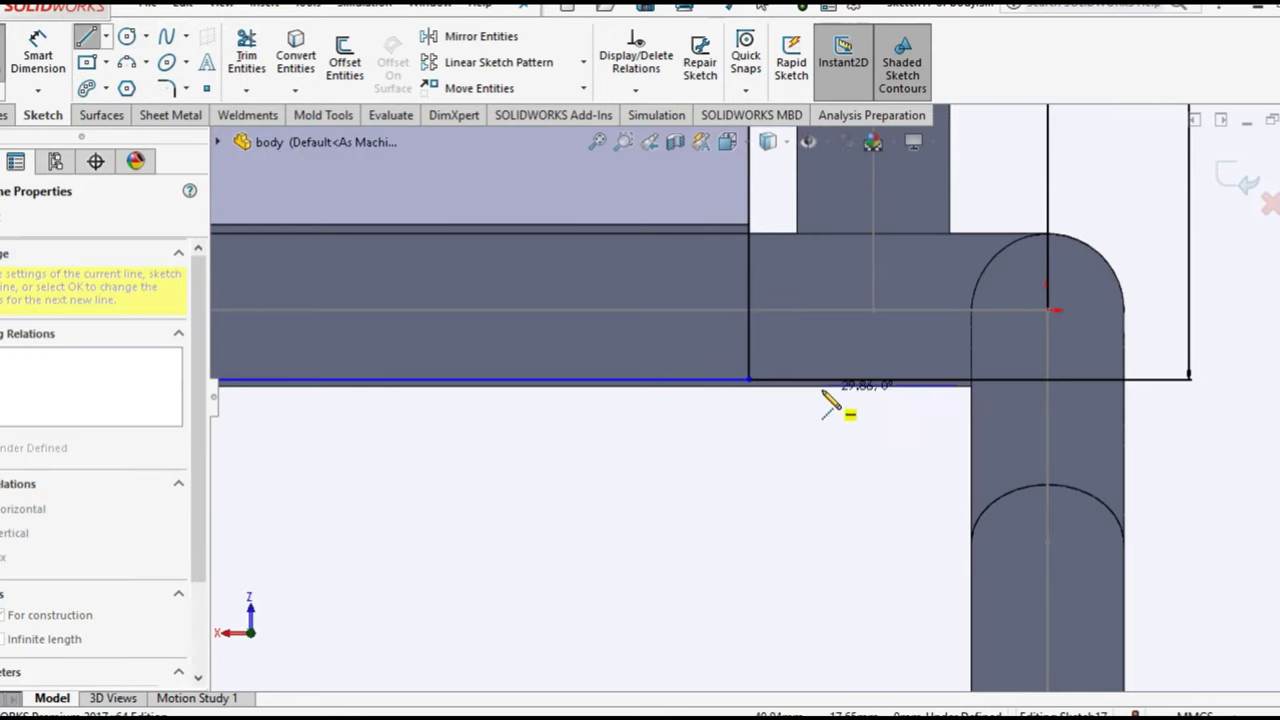
click(789, 386)
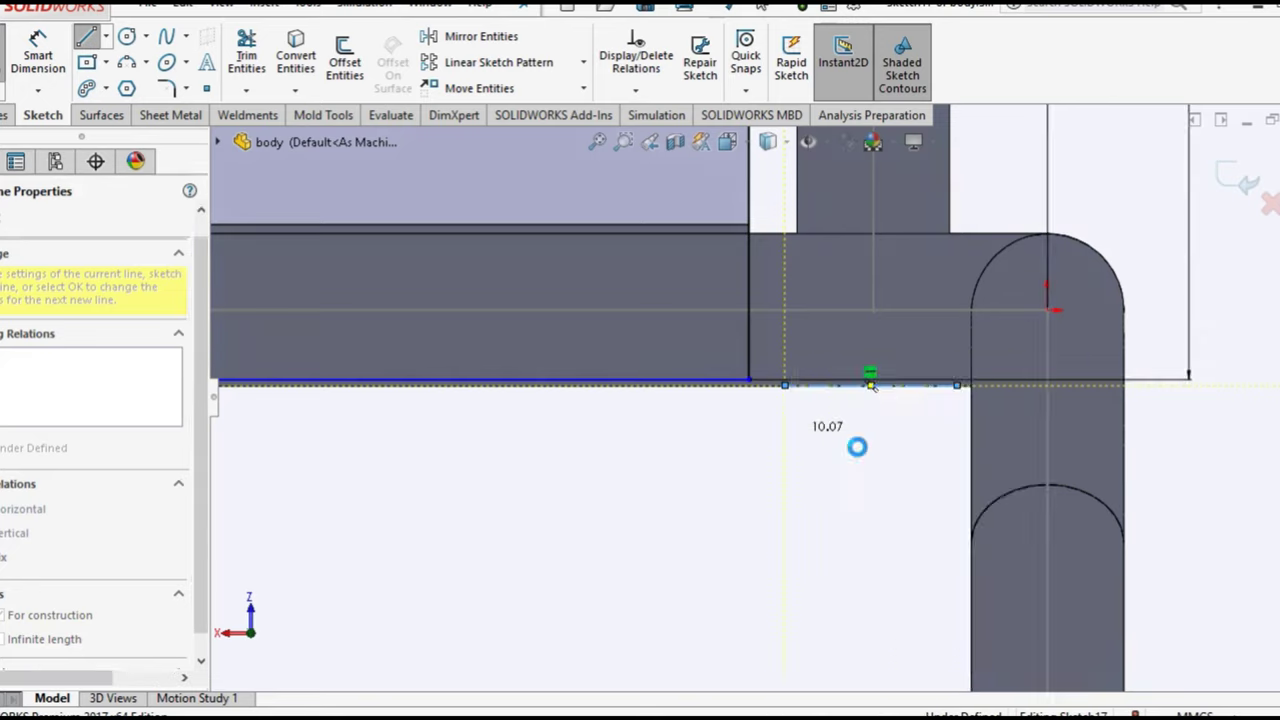
key(Escape)
scroll(943, 395, down, 3)
scroll(918, 358, down, 3)
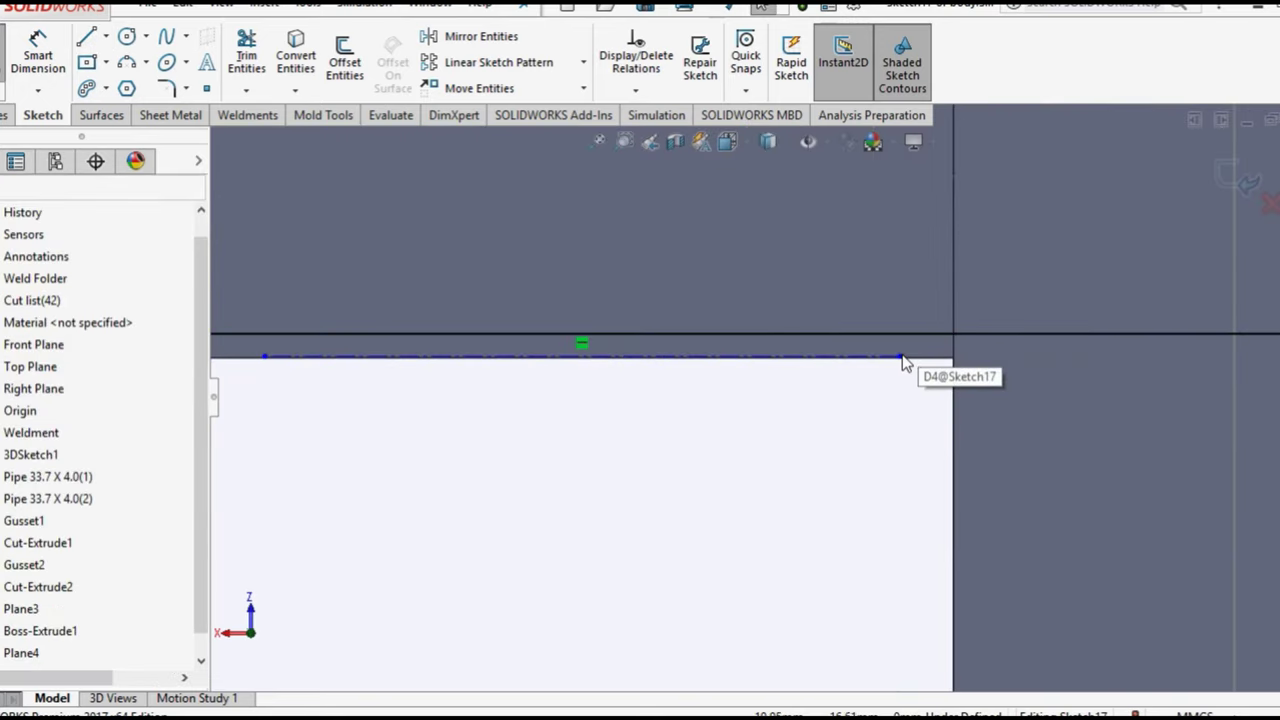
drag(903, 358, 948, 363)
click(791, 424)
scroll(554, 428, up, 2)
scroll(554, 425, up, 1)
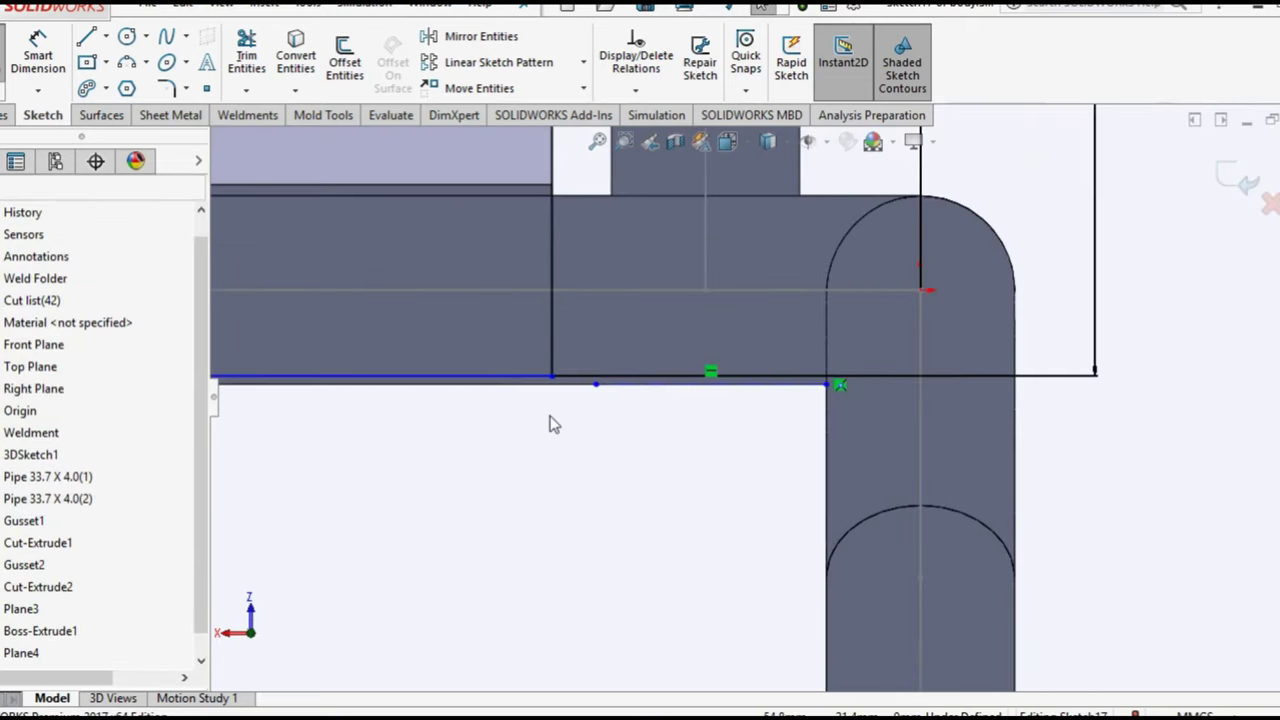
scroll(548, 450, up, 3)
Dimension the rectangle's bottom corner 17 mm vertically from the right pipe corner point
key(z)
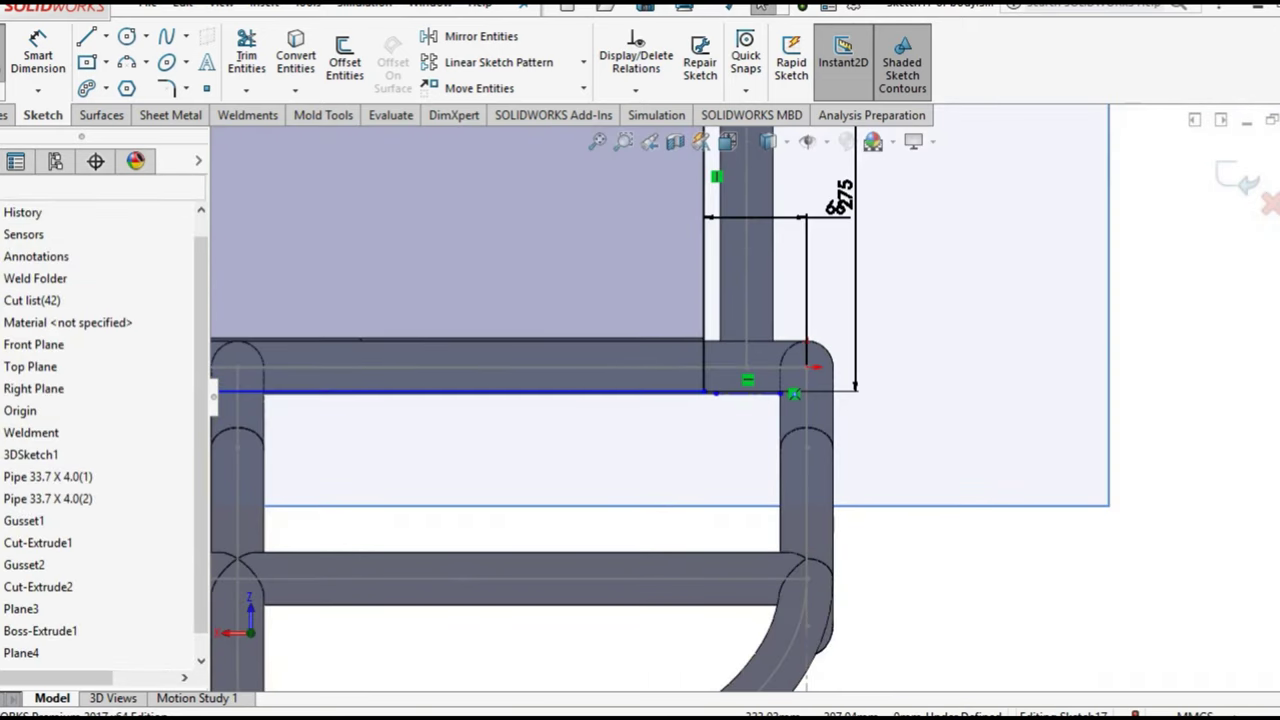
key(z)
click(38, 52)
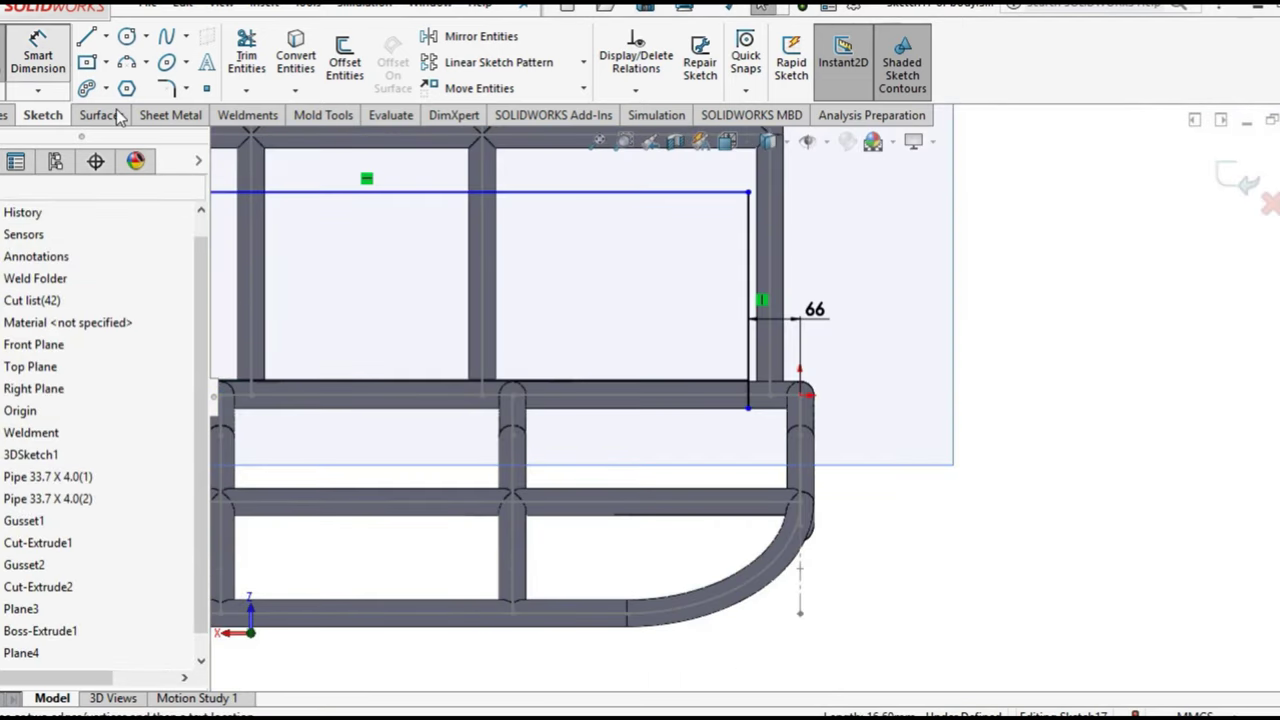
click(750, 410)
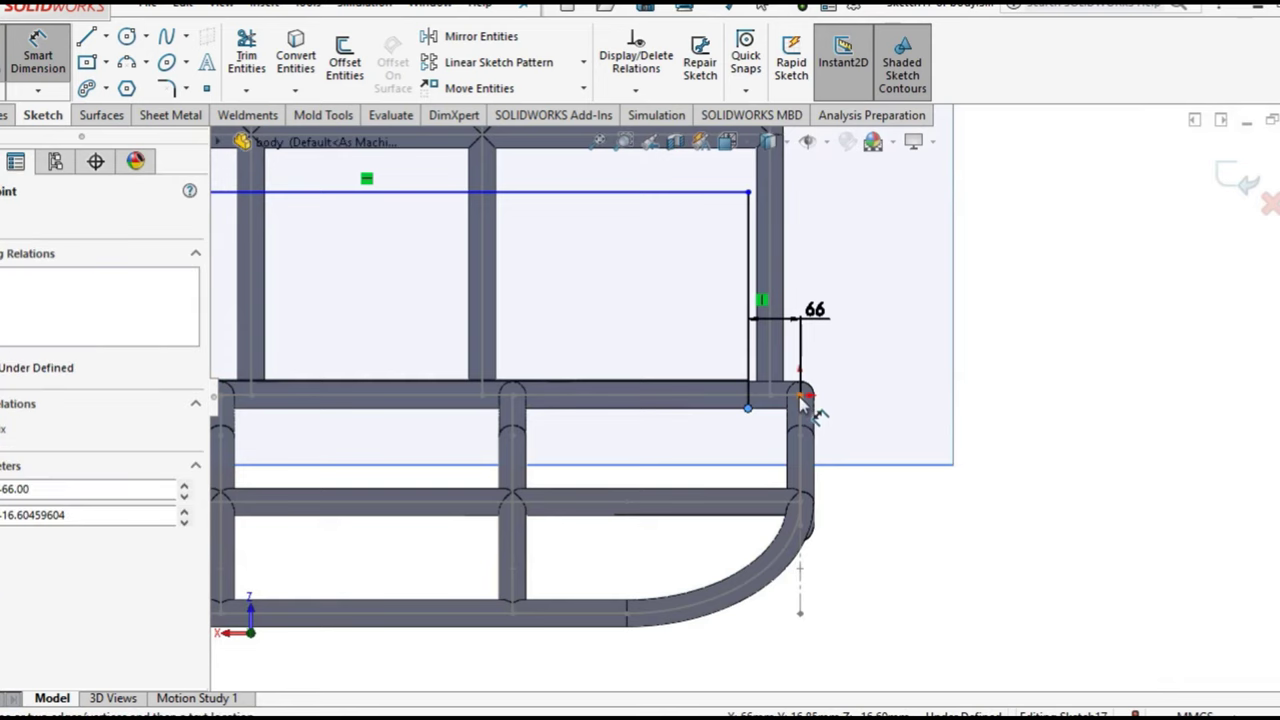
click(800, 400)
click(868, 414)
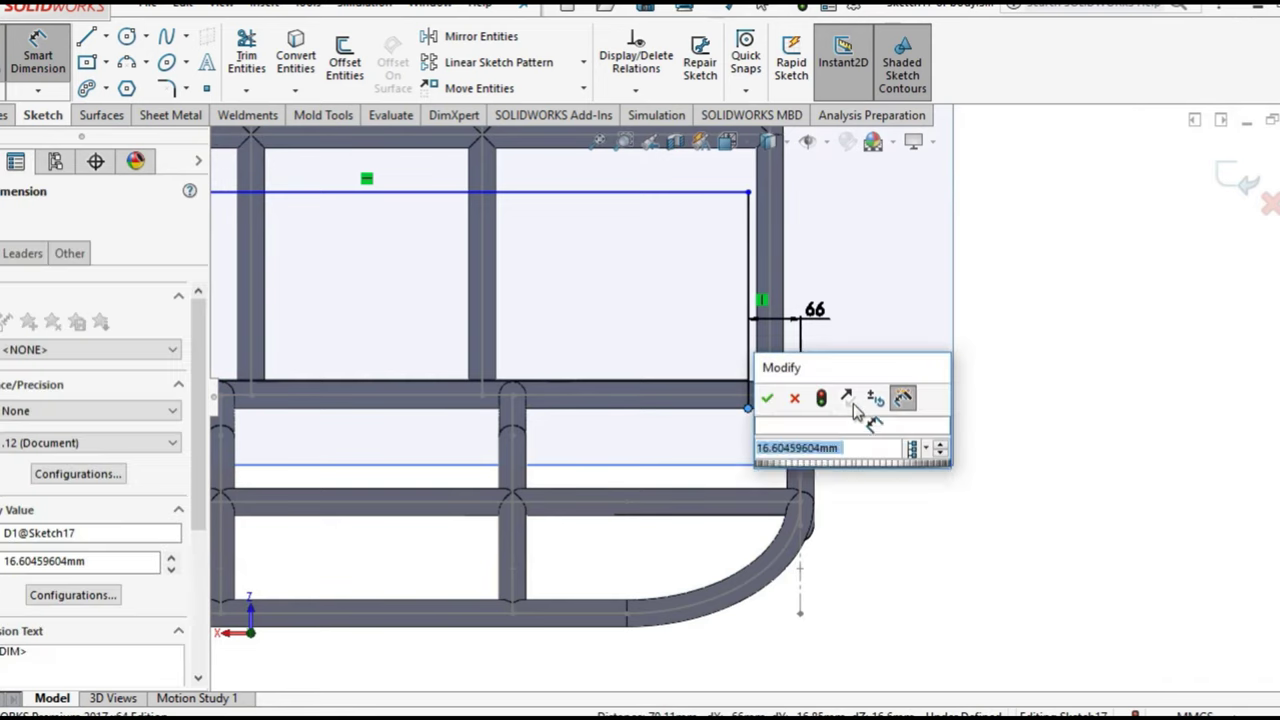
text(17)
key(Return)
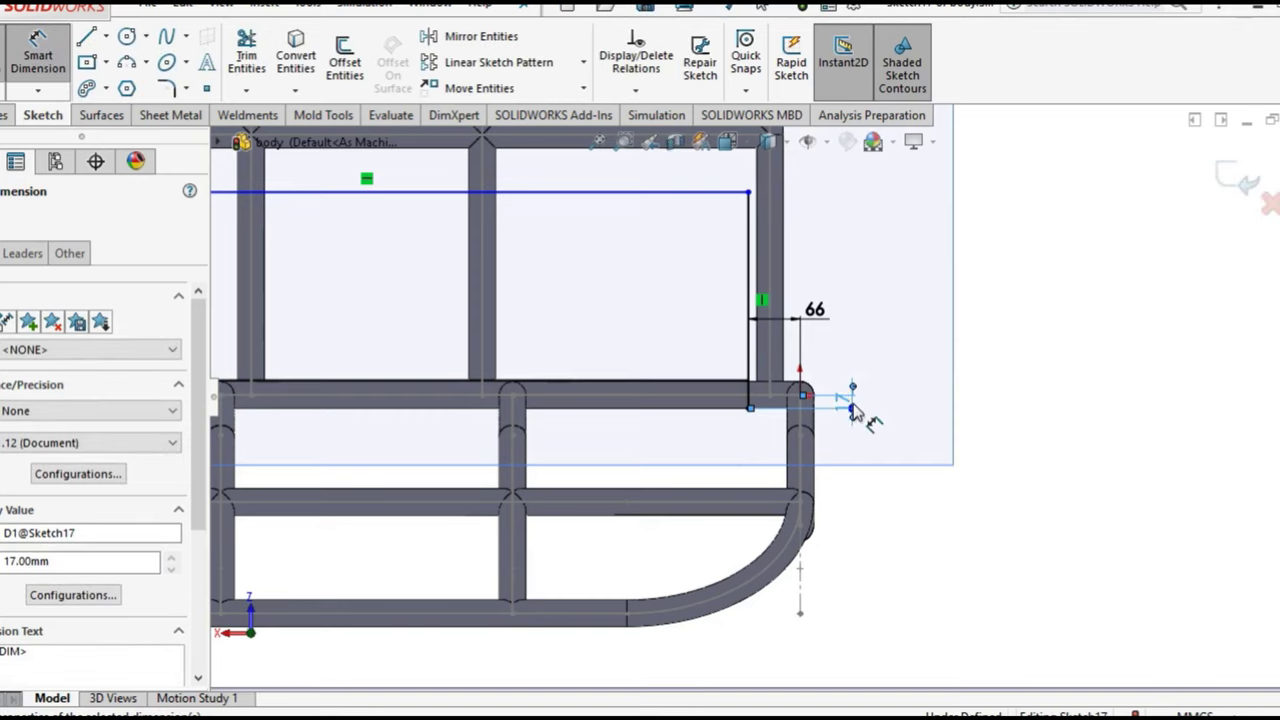
scroll(790, 410, down, 5)
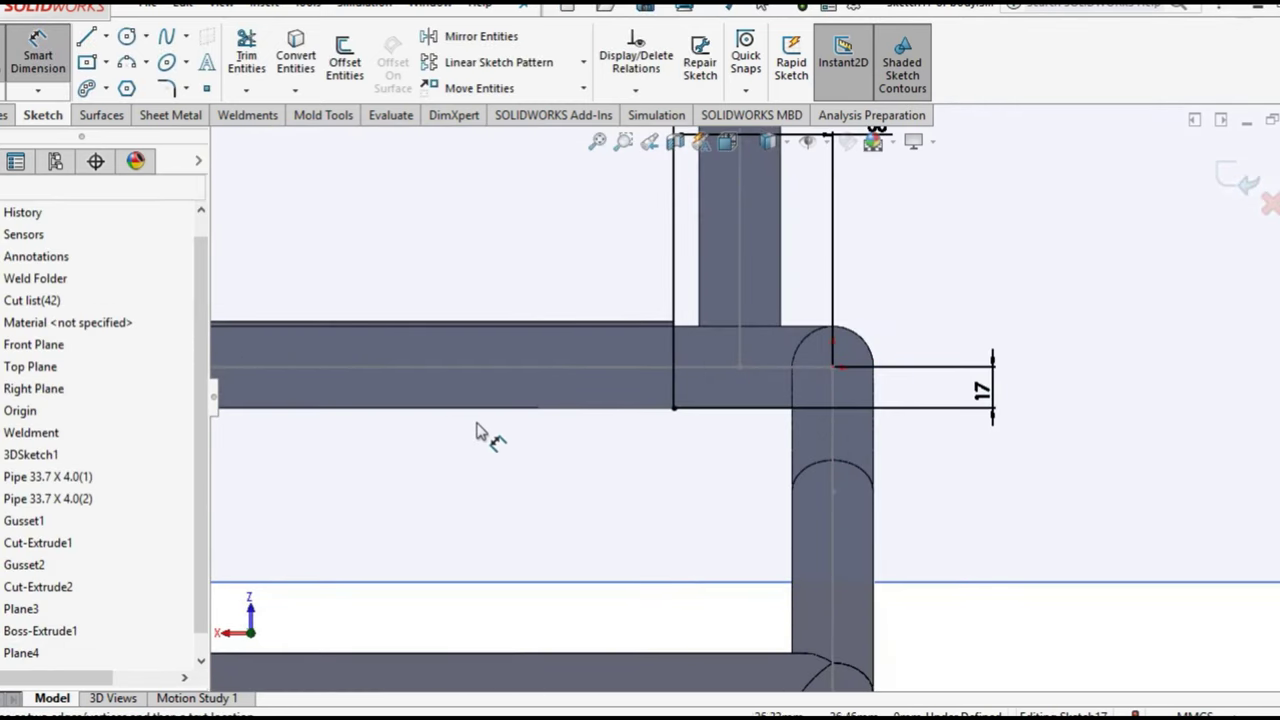
scroll(450, 430, up, 8)
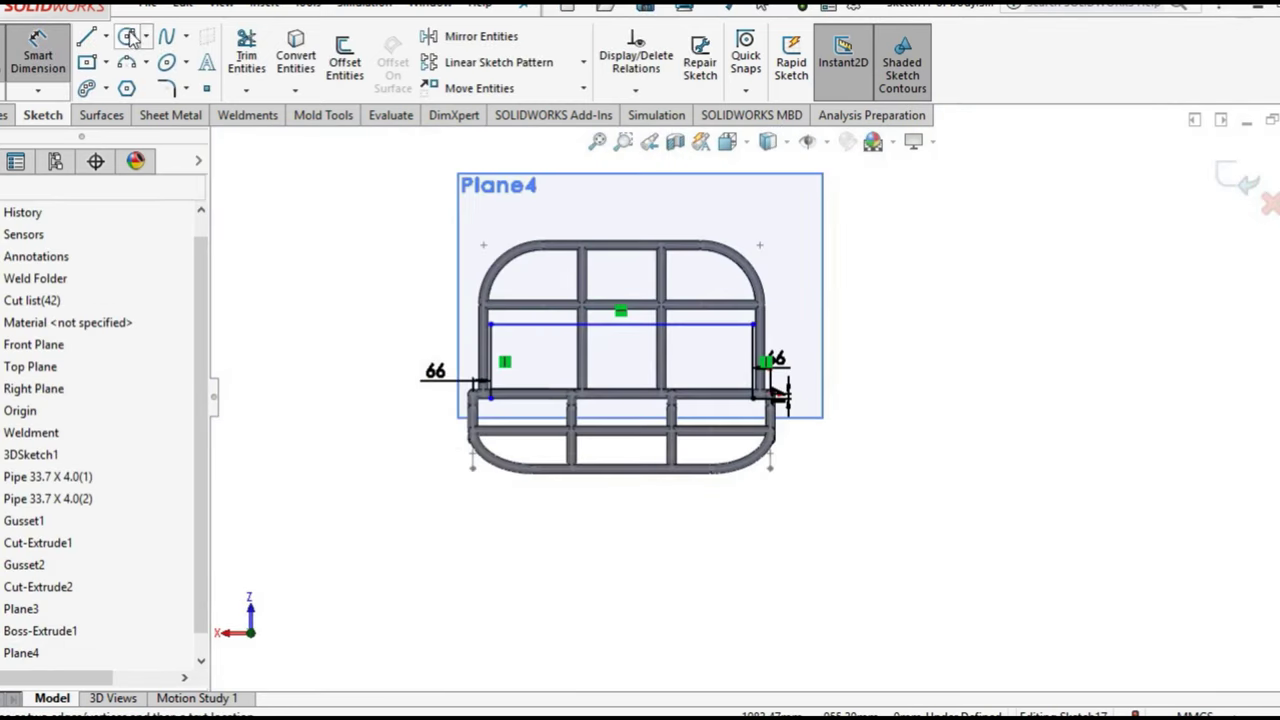
Draw a line from the right pipe corner across to close the shaded region
click(105, 36)
click(115, 37)
scroll(720, 415, down, 2)
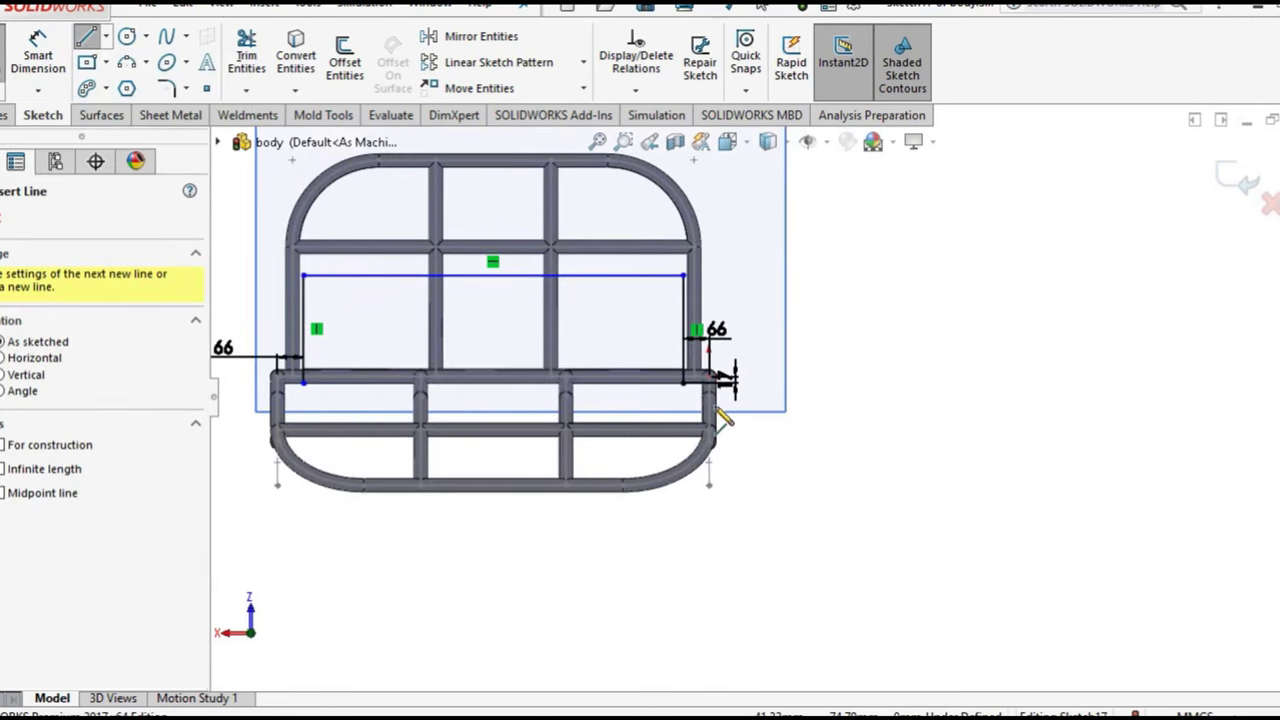
click(681, 383)
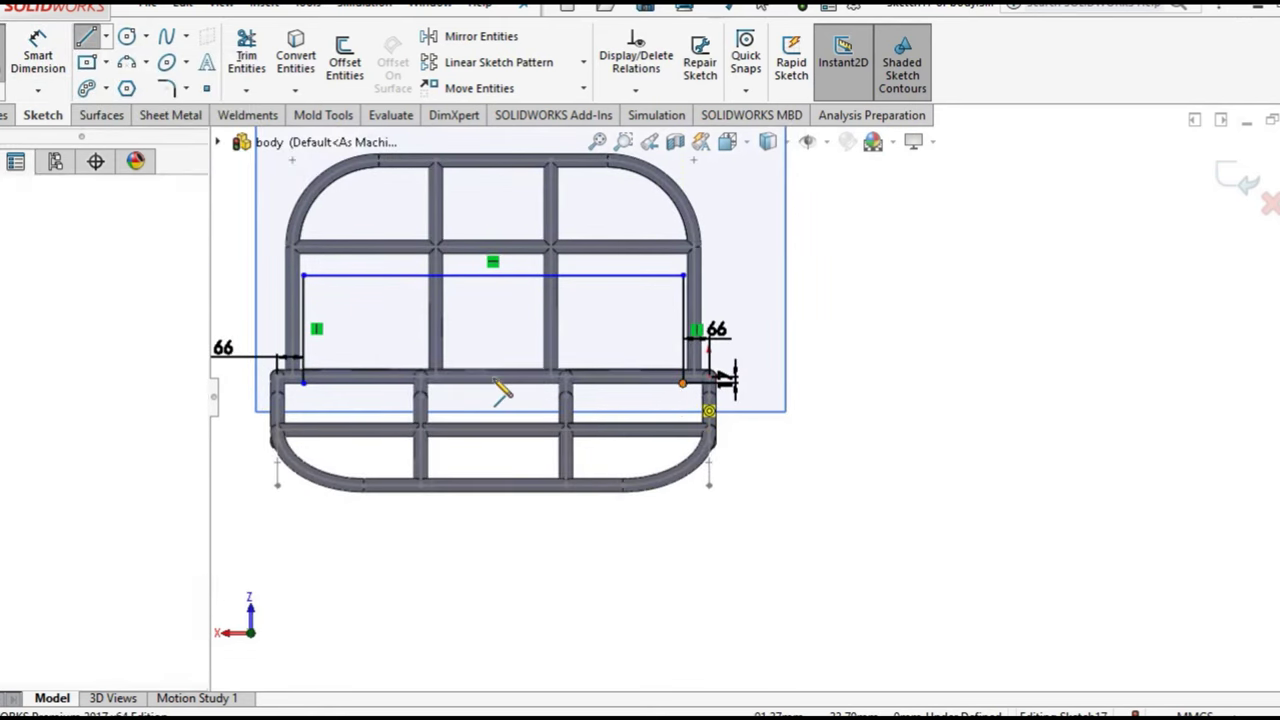
scroll(345, 388, down, 3)
click(258, 380)
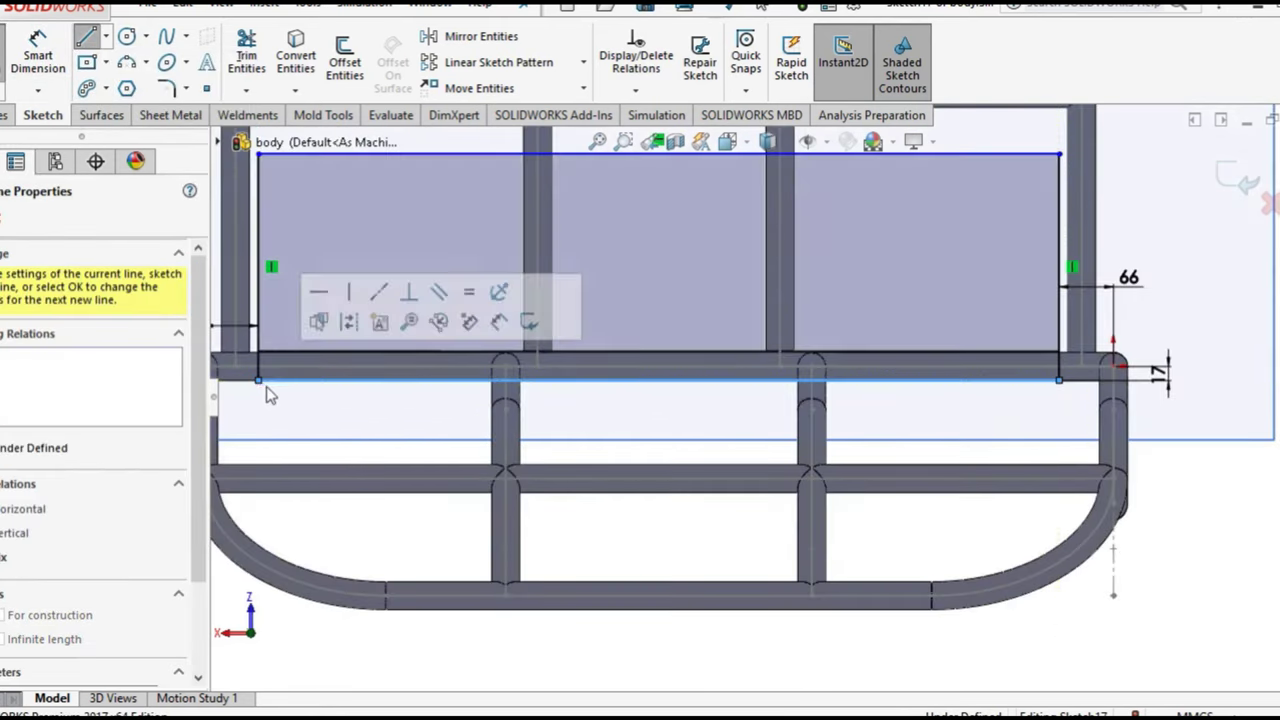
Add a Horizontal relation to the rectangle's bottom line
right_click(358, 420)
click(398, 430)
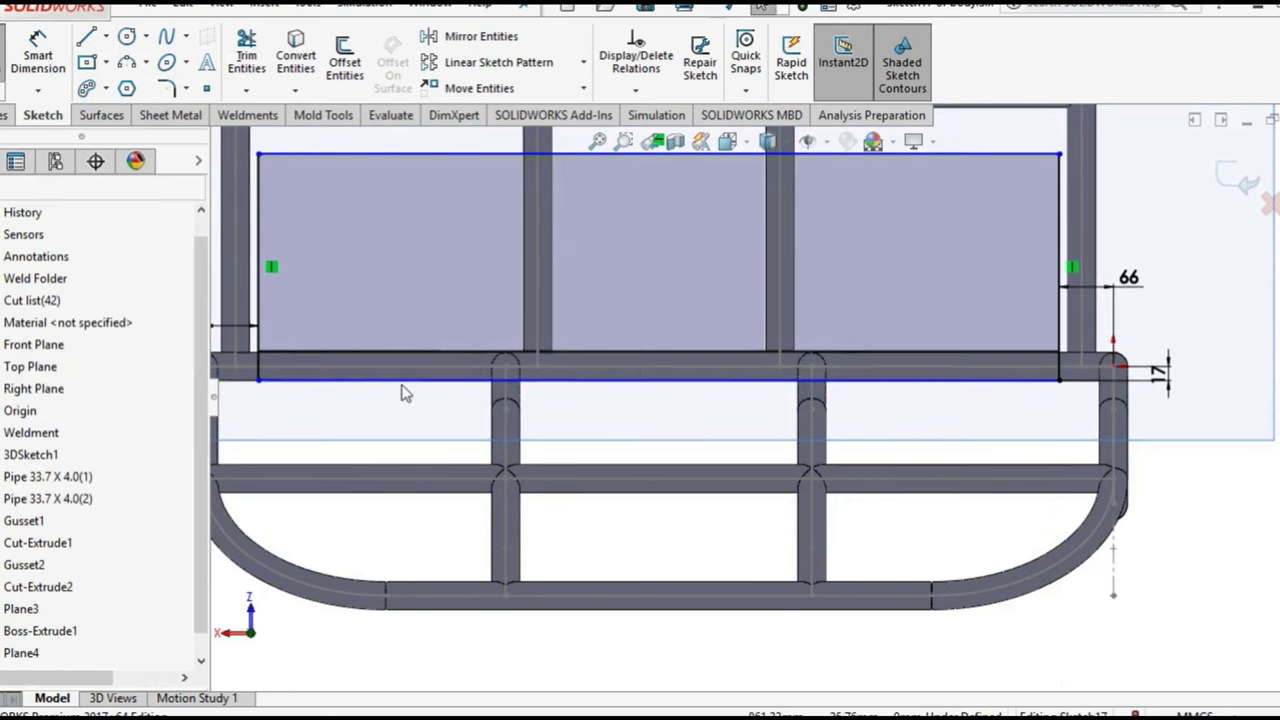
click(407, 382)
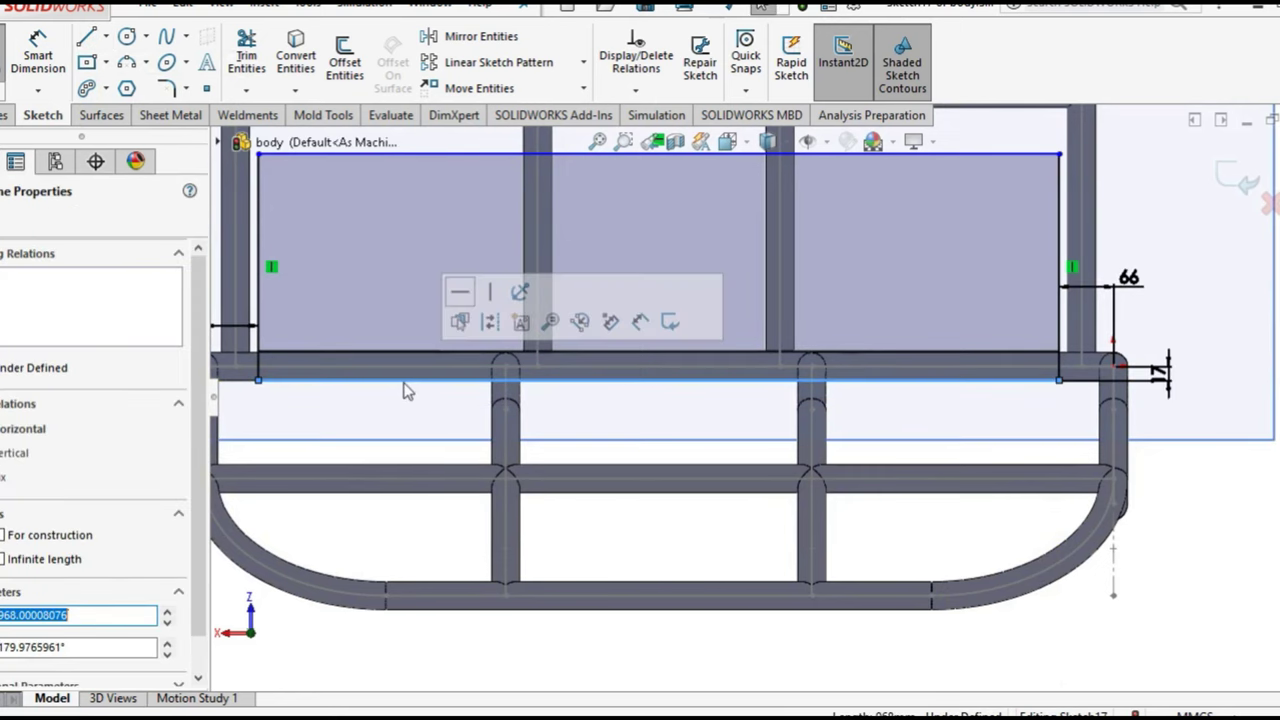
click(459, 296)
scroll(663, 280, up, 3)
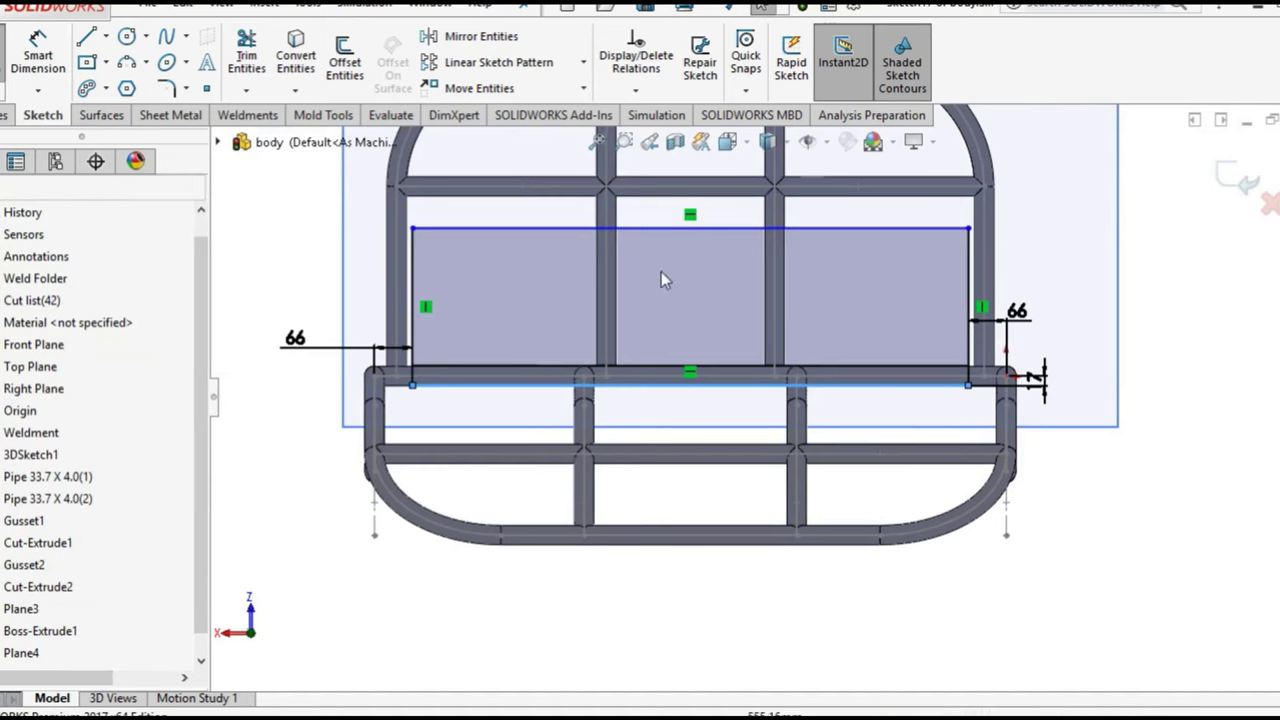
Dimension the right vertical line to a 275 mm height, fully defining the sketch
click(37, 50)
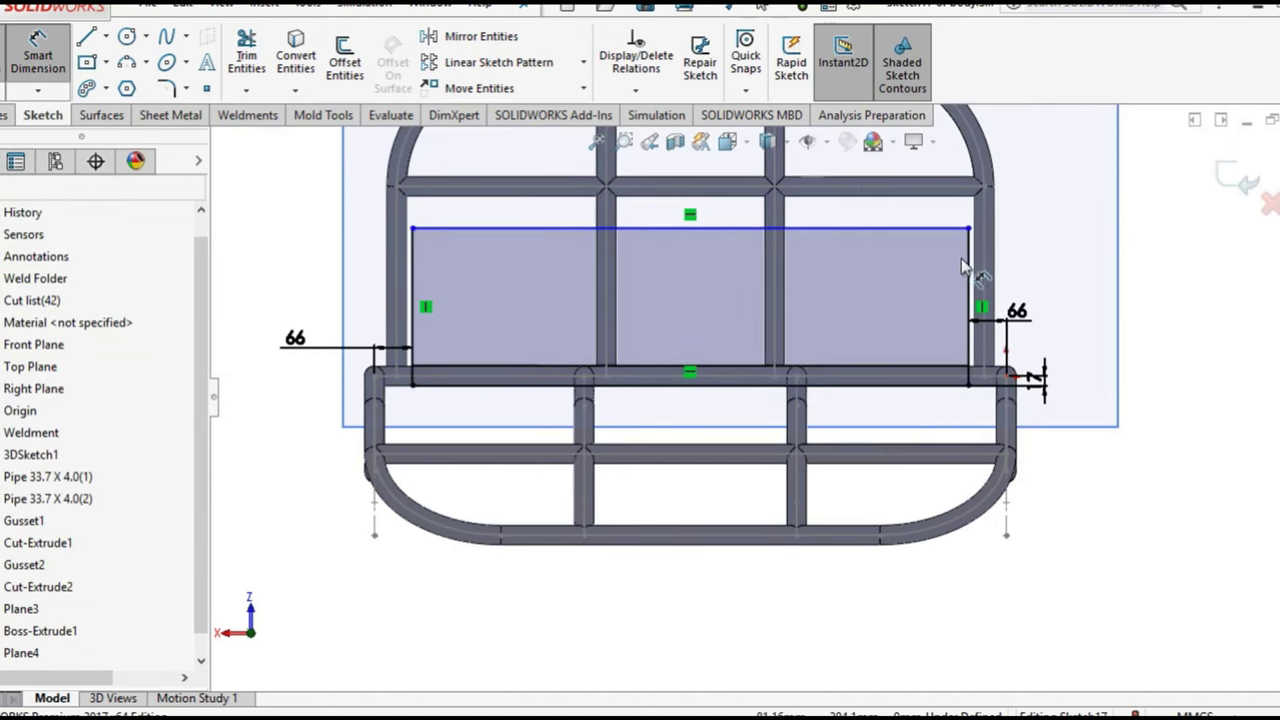
click(970, 270)
click(1055, 270)
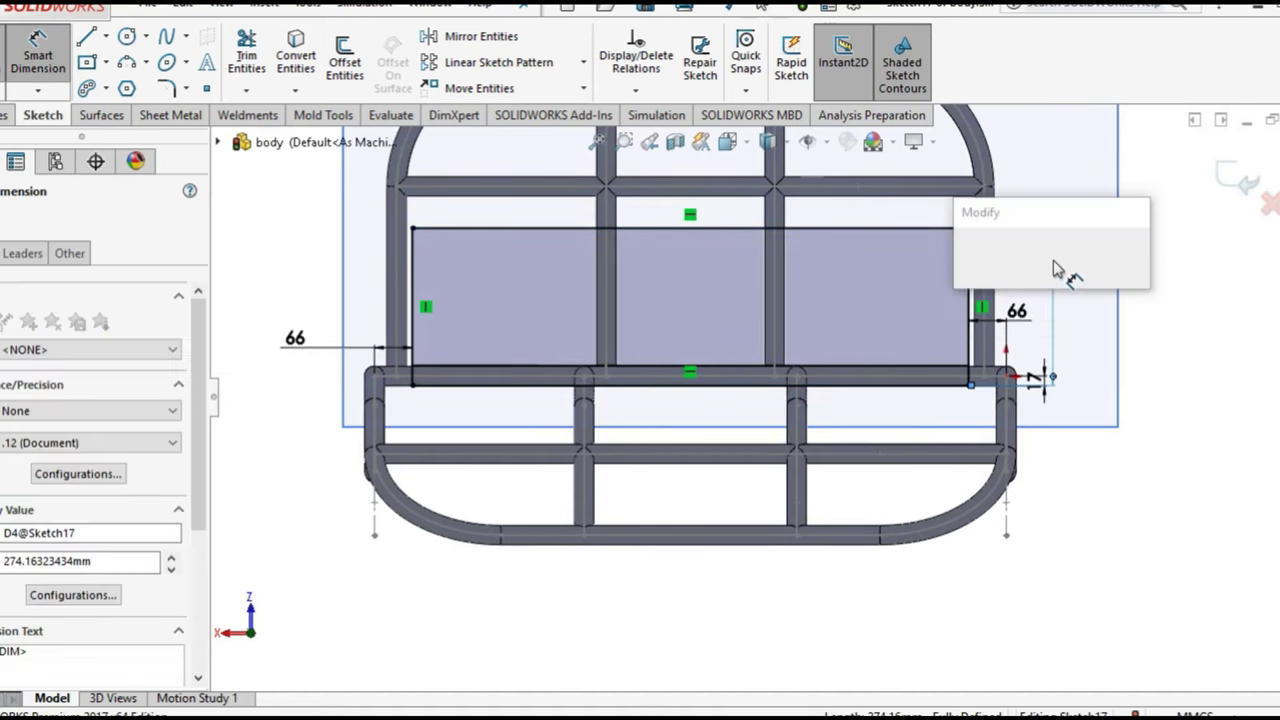
text(275)
key(Return)
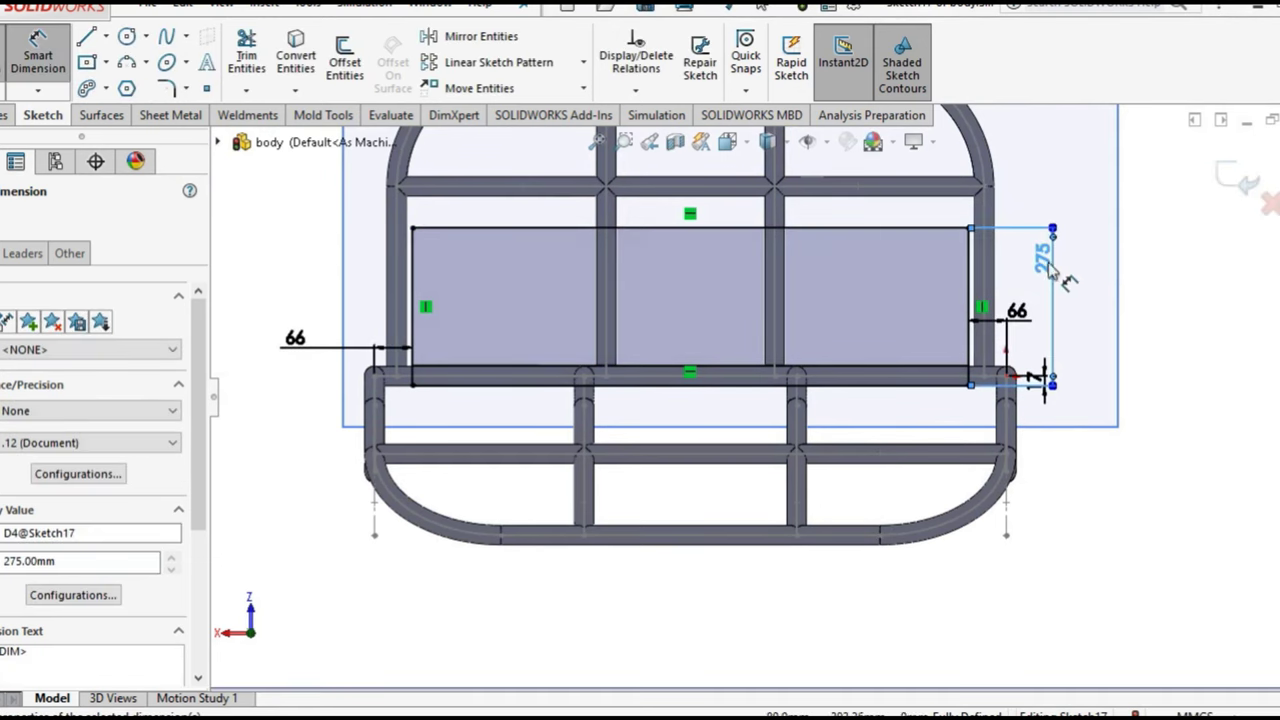
key(Escape)
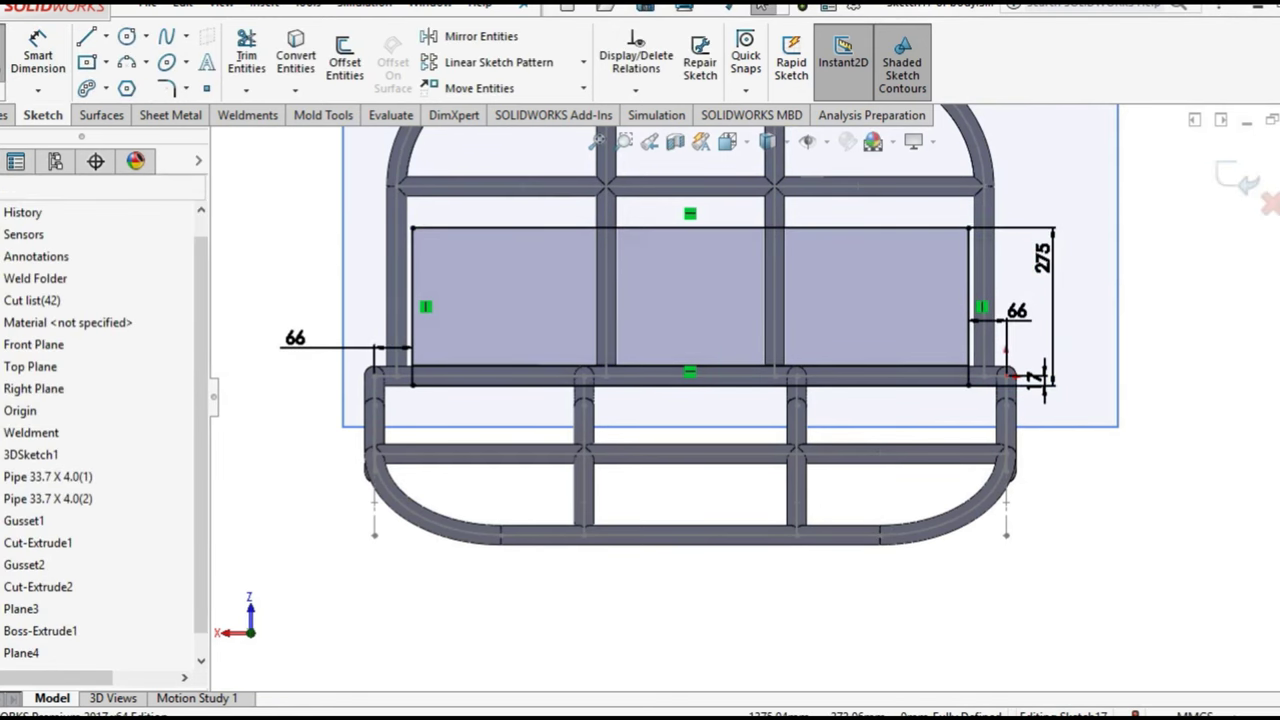
click(8, 115)
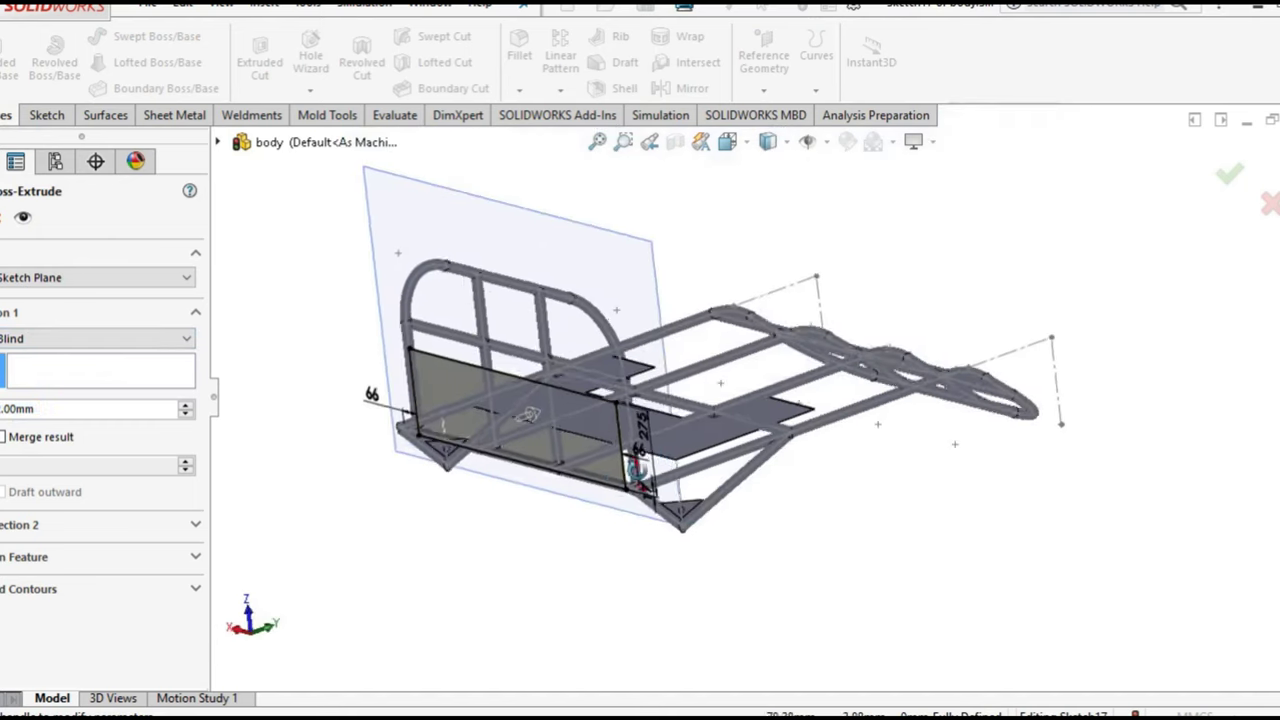
Accept the Blind boss extrusion of the back plate, then inspect it from Right and isometric views
scroll(443, 480, down, 5)
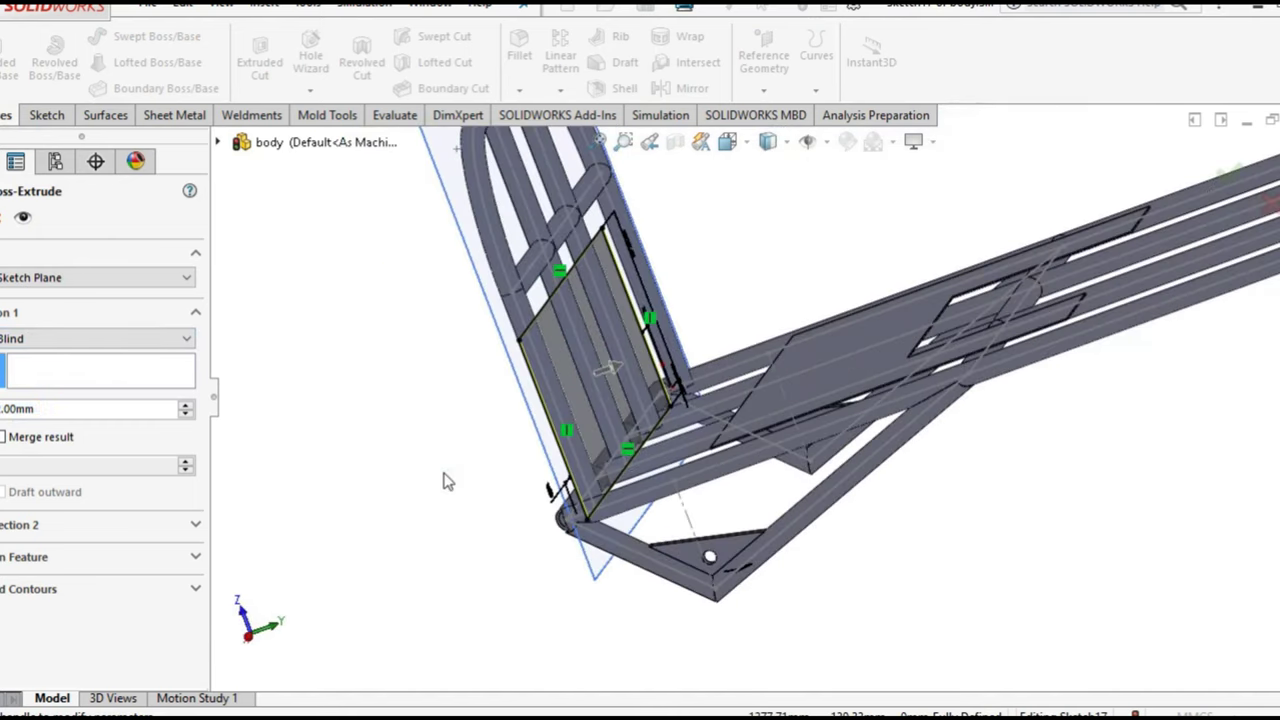
click(6, 217)
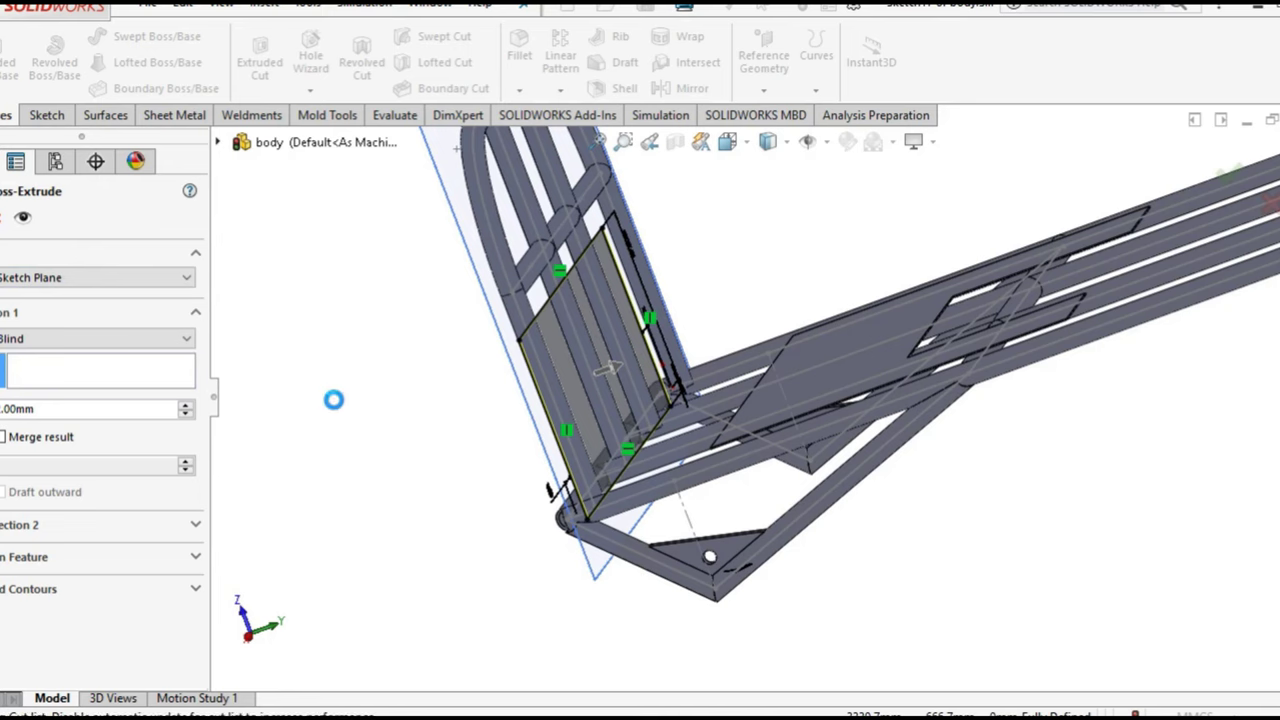
scroll(669, 418, down, 3)
scroll(660, 440, down, 2)
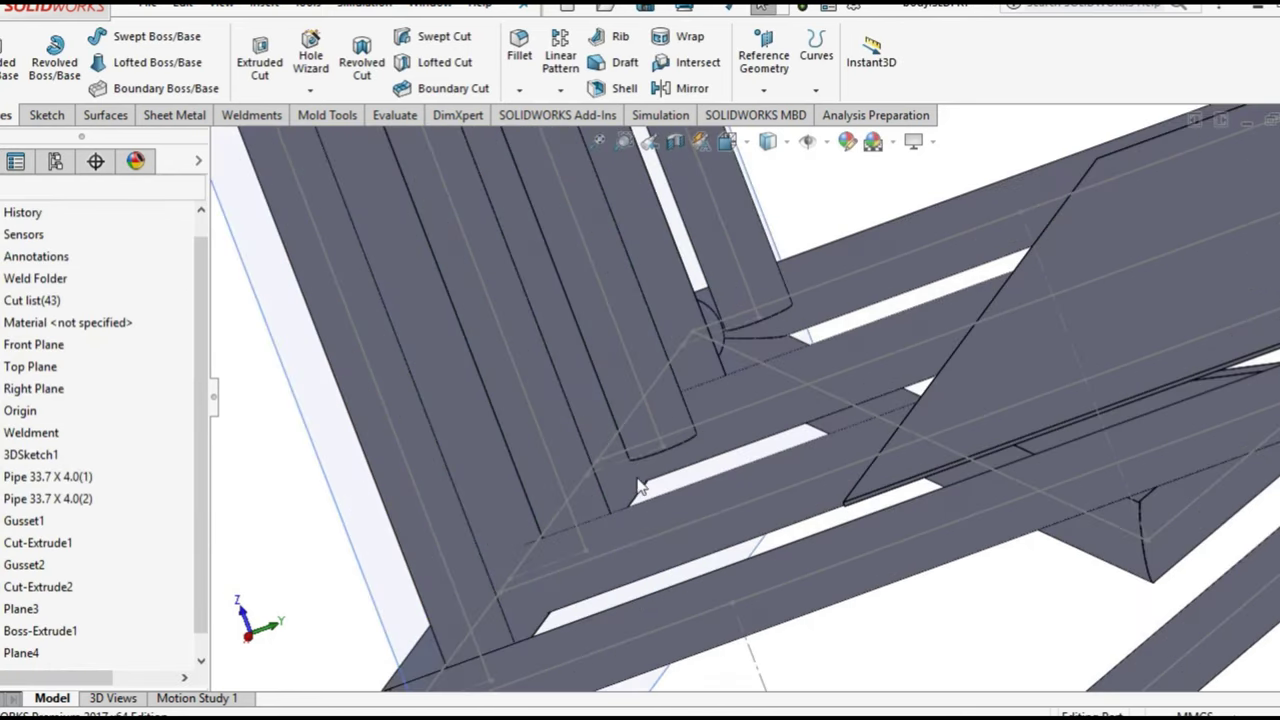
mouse_move(660, 440)
middle_down()
mouse_move(731, 443)
mouse_move(766, 543)
middle_up()
scroll(731, 443, up, 3)
scroll(766, 543, down, 3)
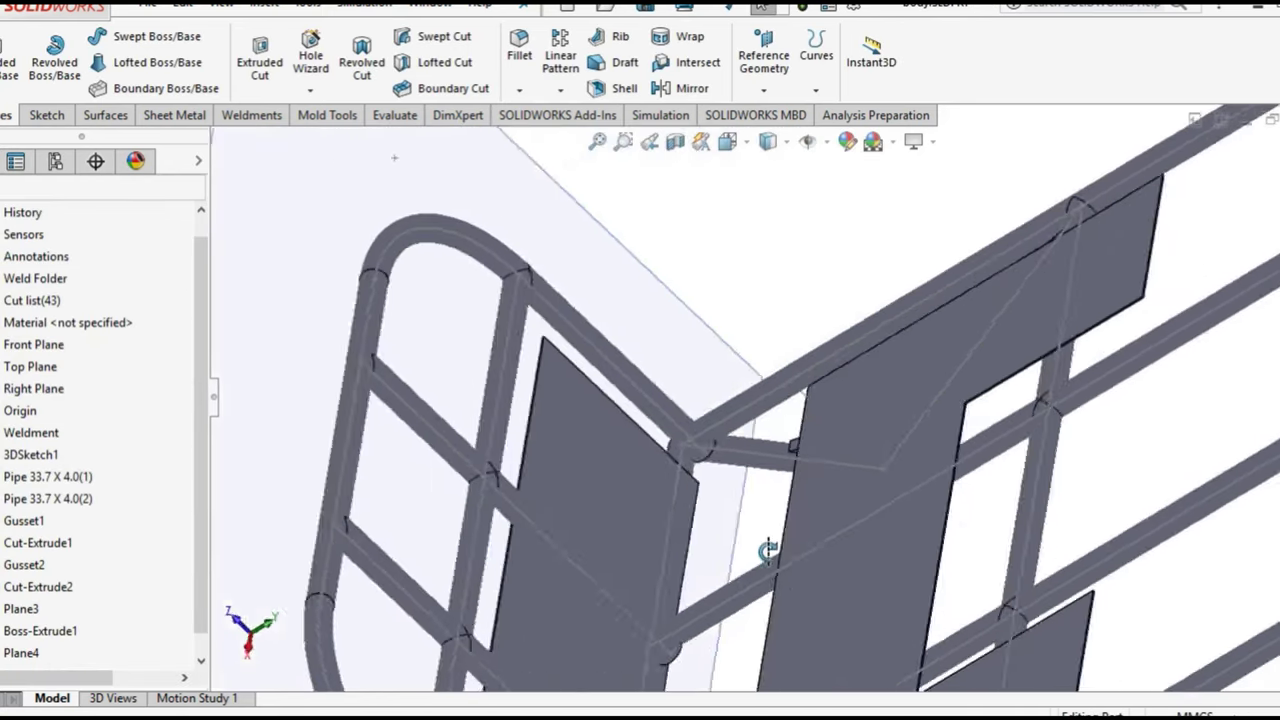
scroll(648, 578, up, 2)
scroll(648, 571, up, 5)
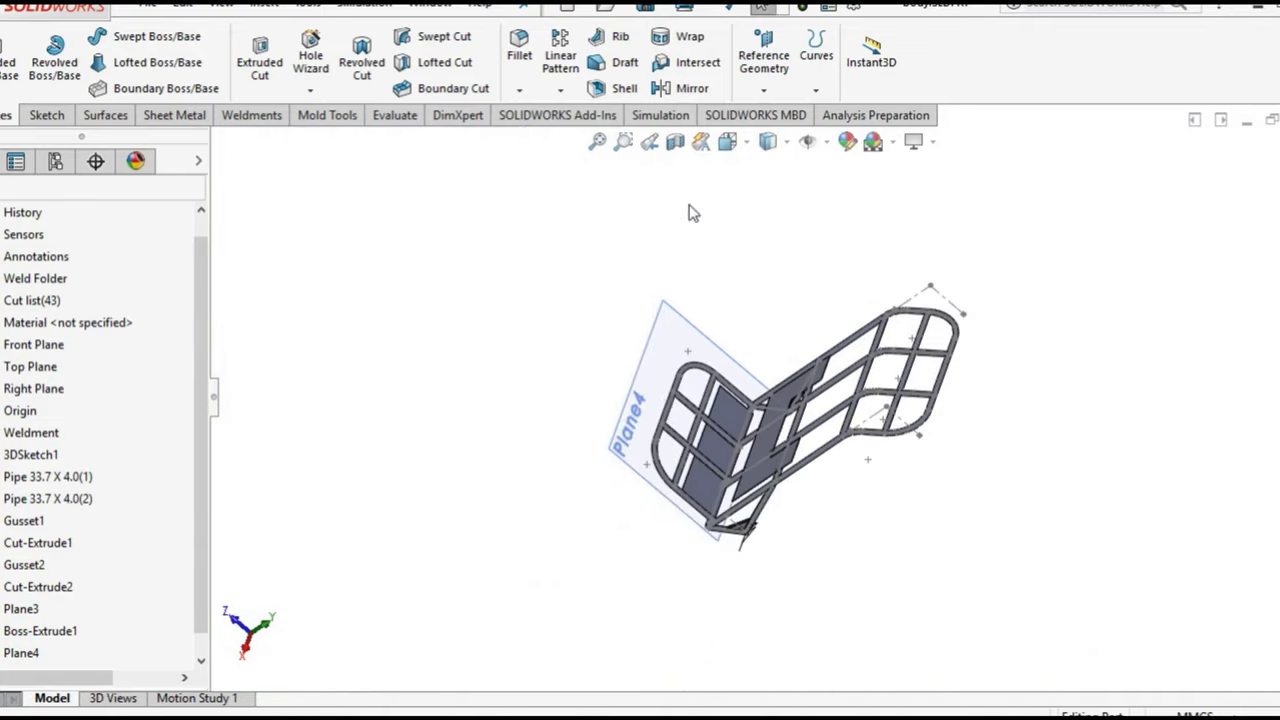
click(727, 141)
click(727, 494)
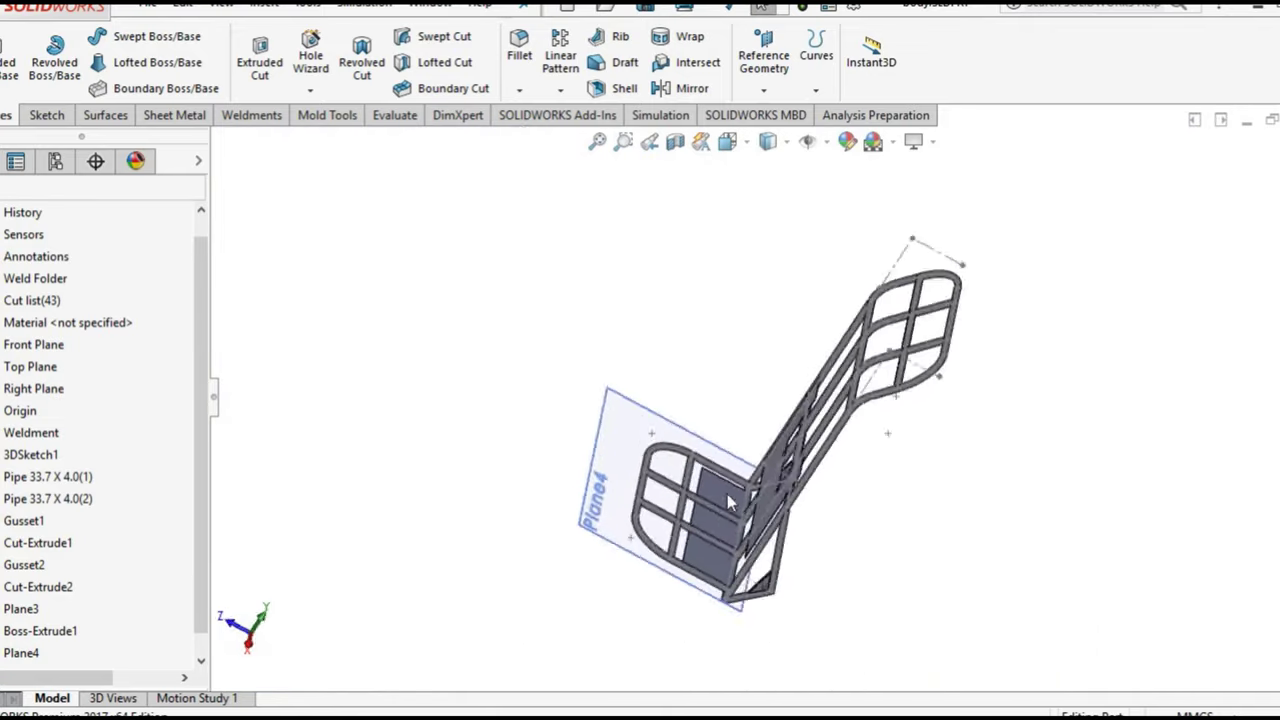
key(ctrl+7)
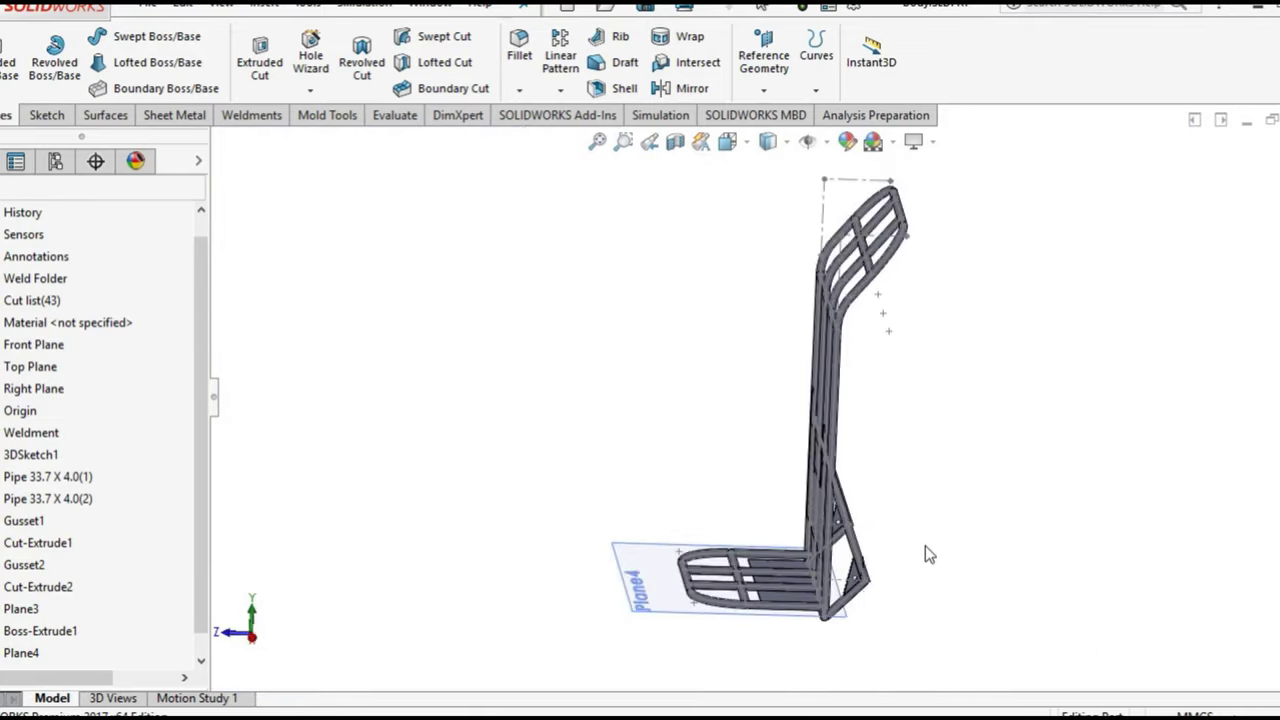
Hide Plane4 from the graphics area
scroll(680, 543, down, 3)
click(455, 502)
right_click(458, 502)
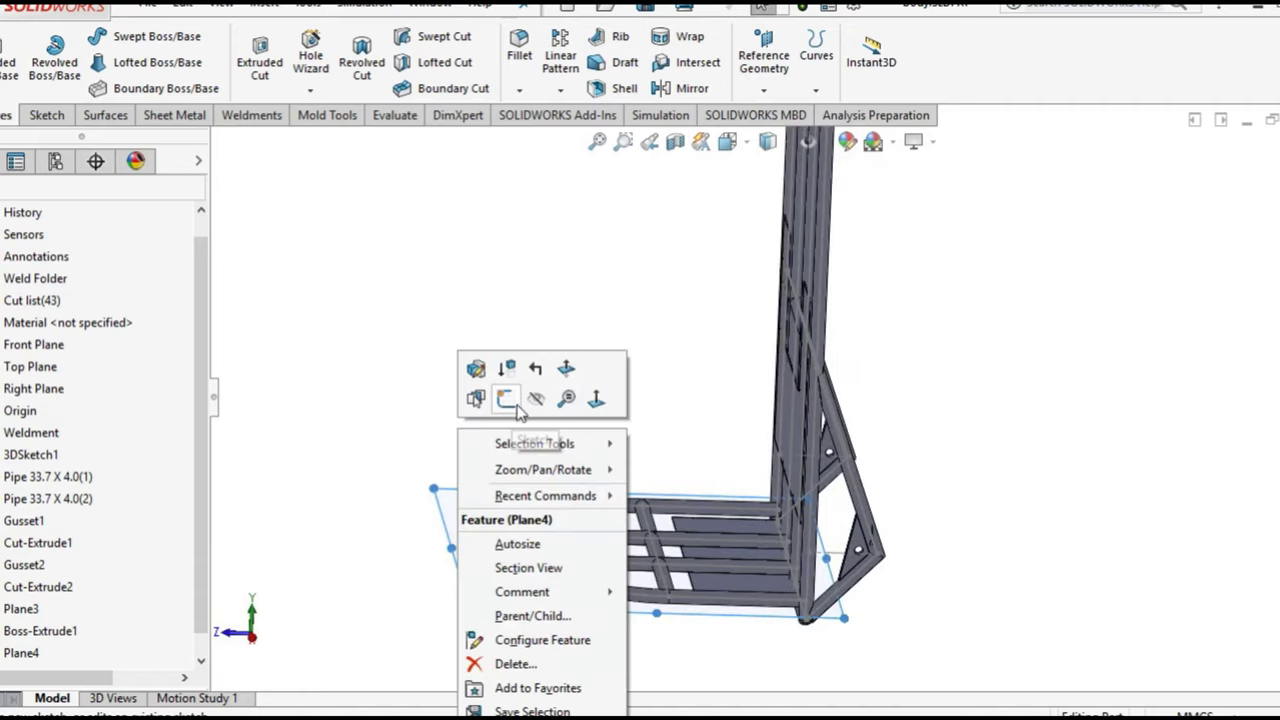
click(540, 400)
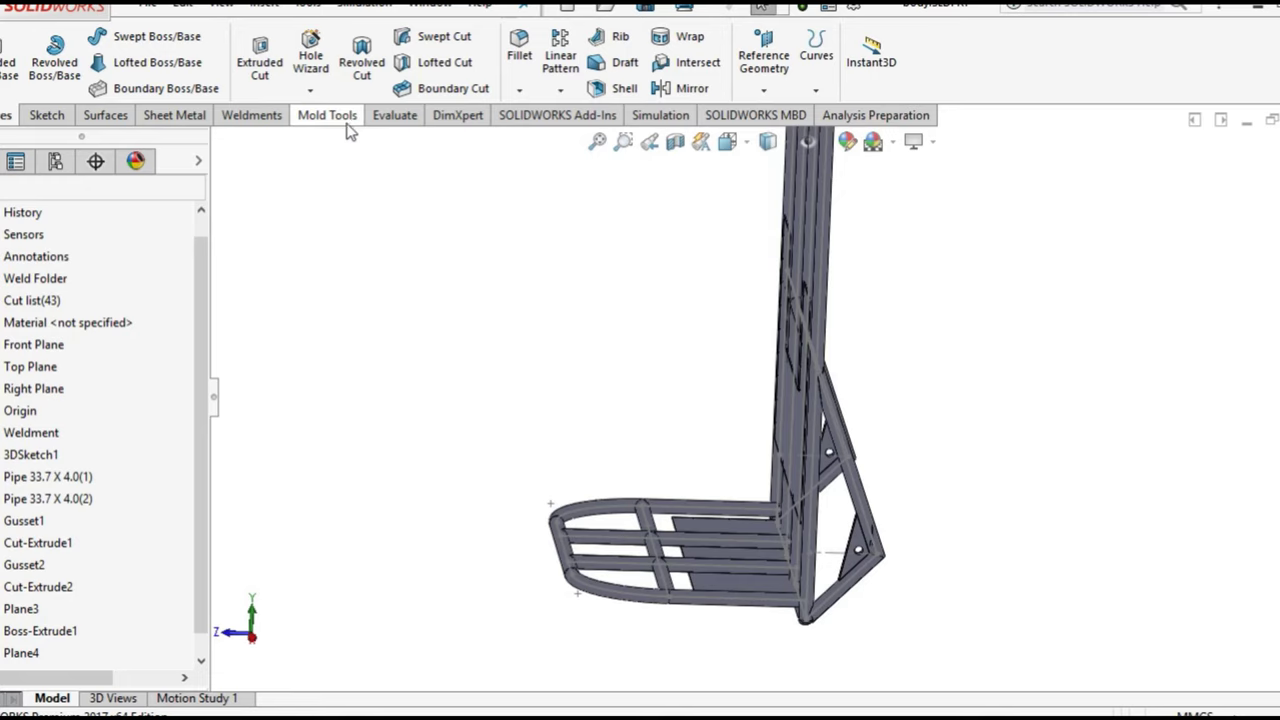
Trim the two vertical 33.7 X 4.0 back tubes at the seat plate face with Trim/Extend
click(262, 118)
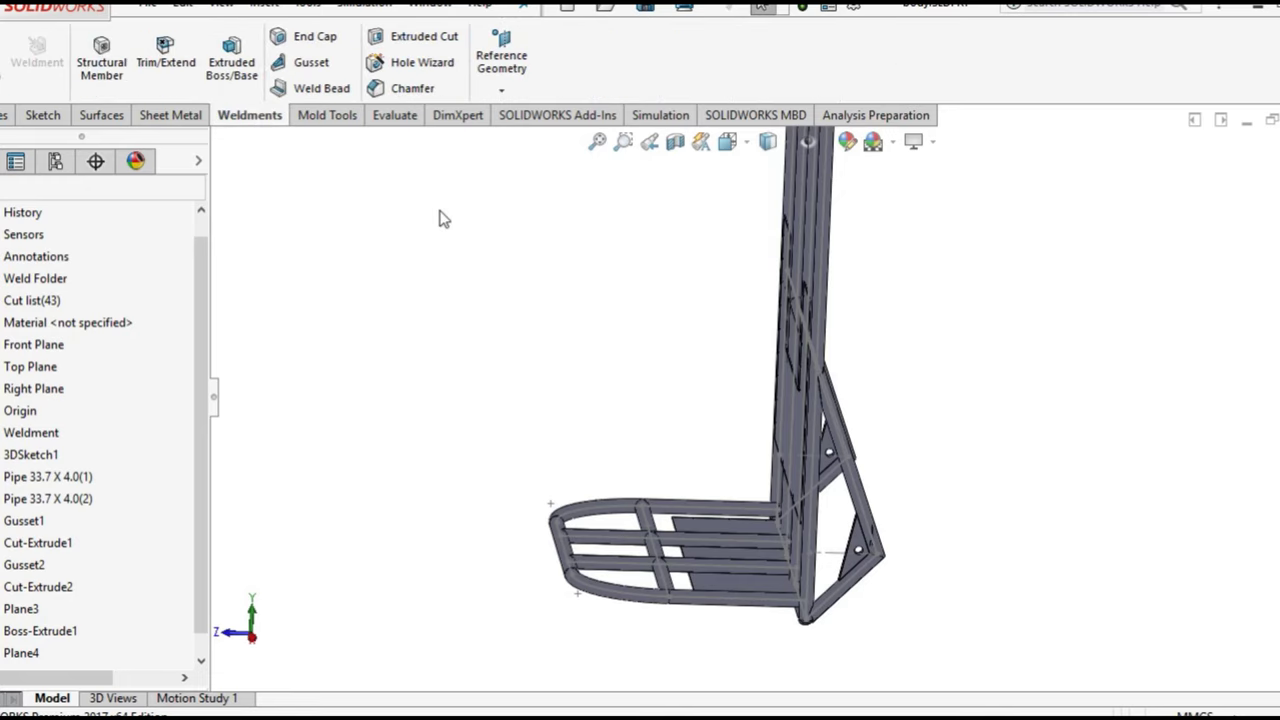
click(165, 55)
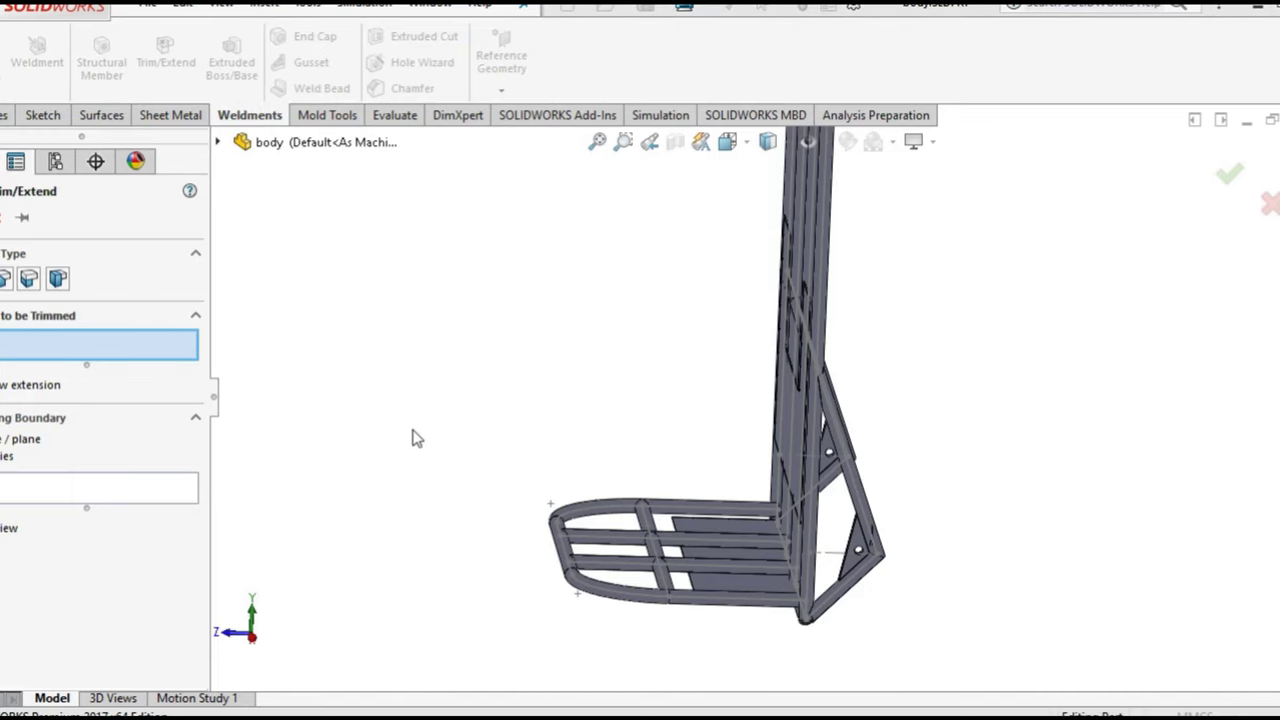
mouse_move(417, 438)
middle_down()
mouse_move(486, 429)
mouse_move(480, 442)
middle_up()
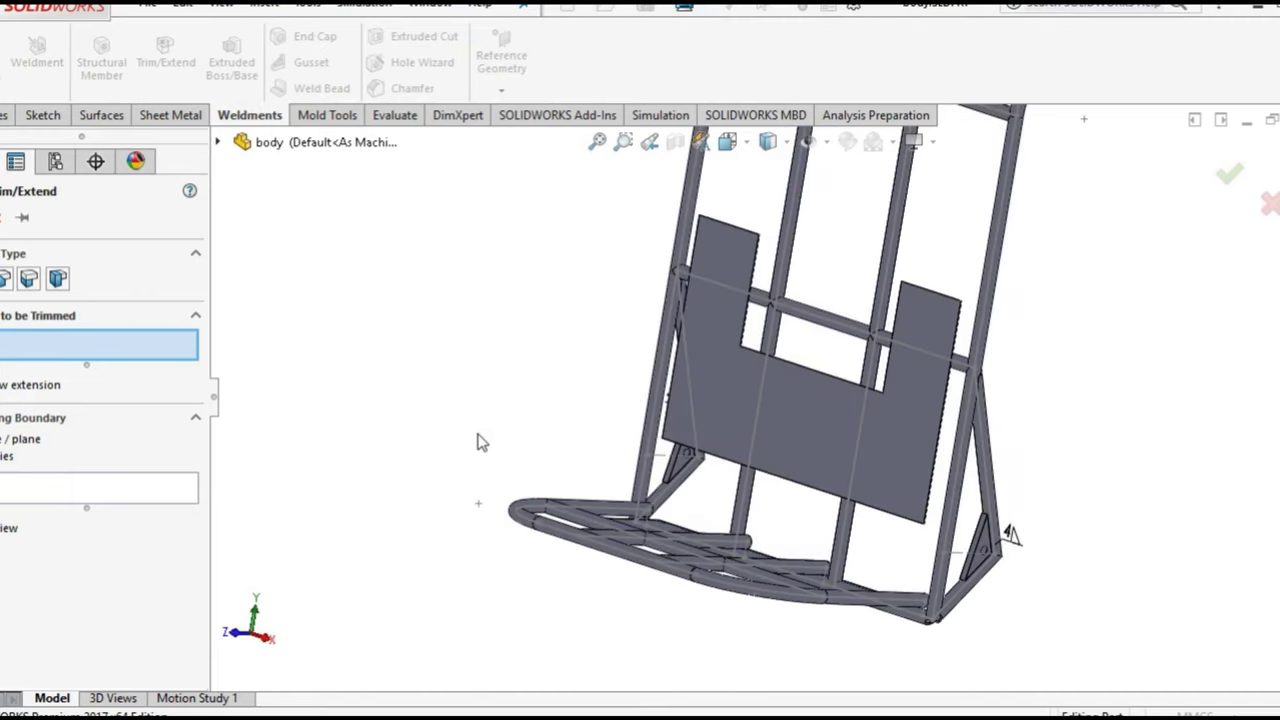
click(752, 512)
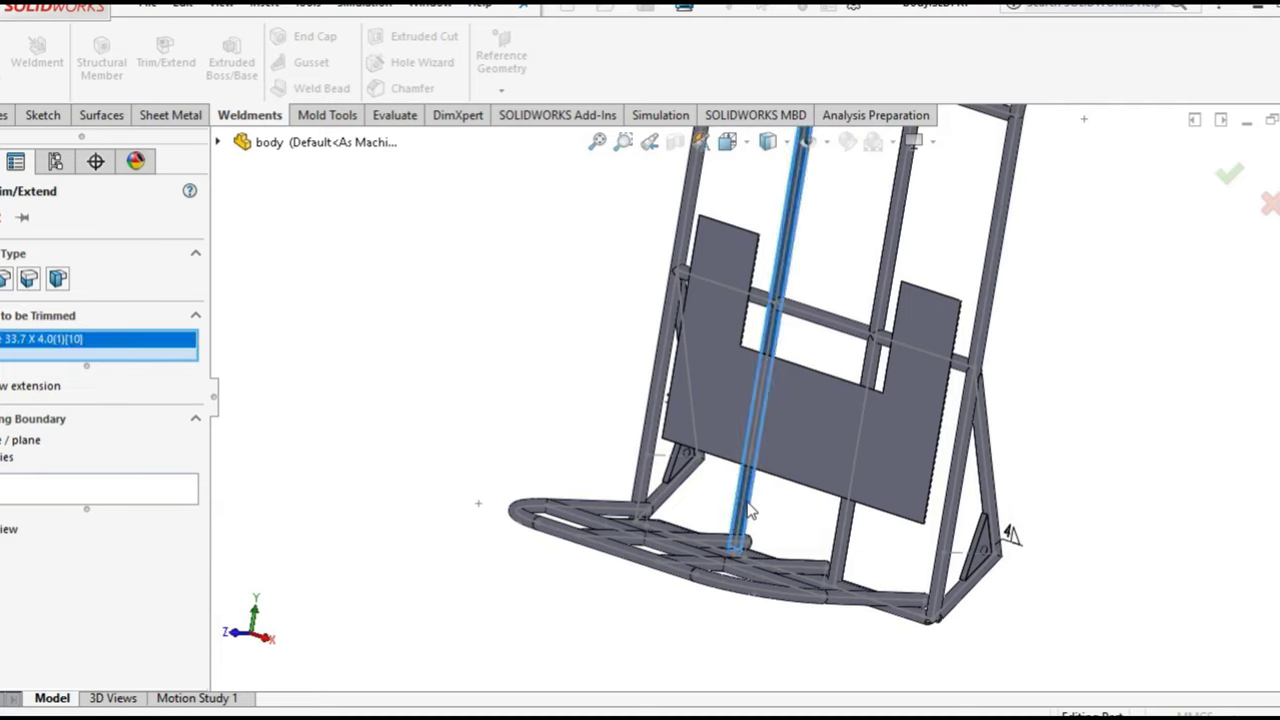
click(850, 542)
click(125, 509)
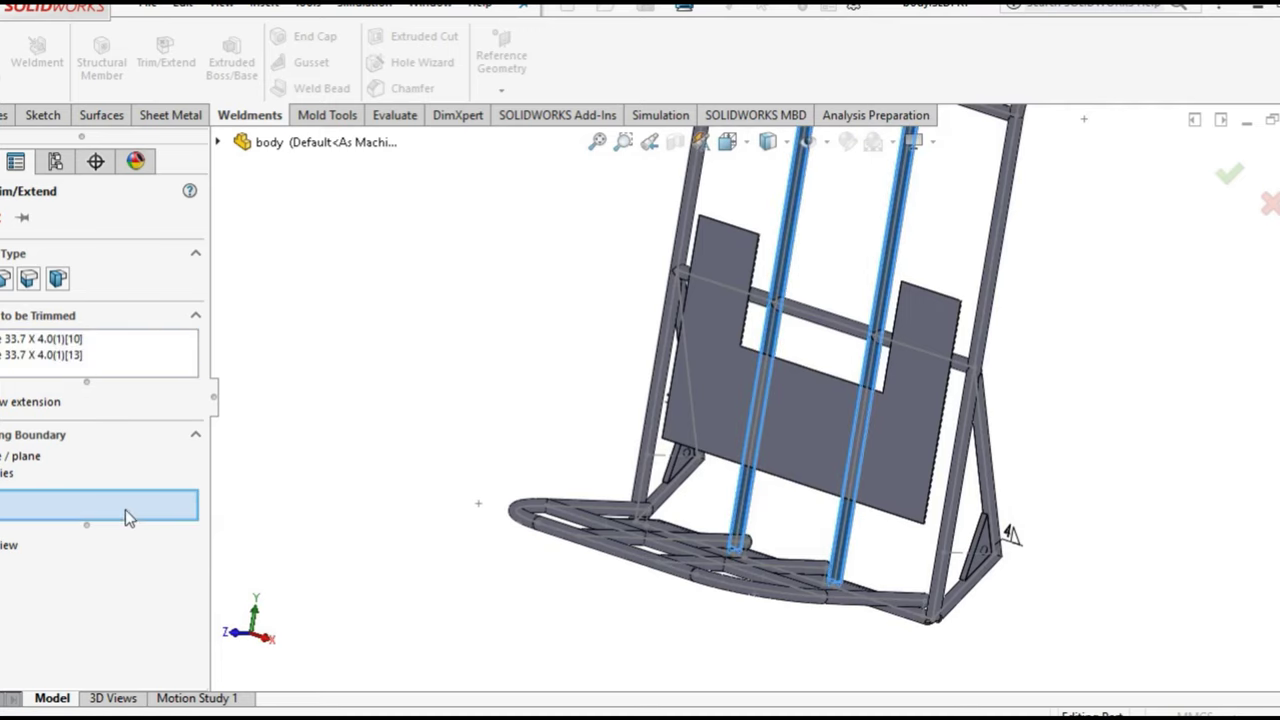
middle_drag(633, 518, 653, 614)
scroll(680, 600, down, 3)
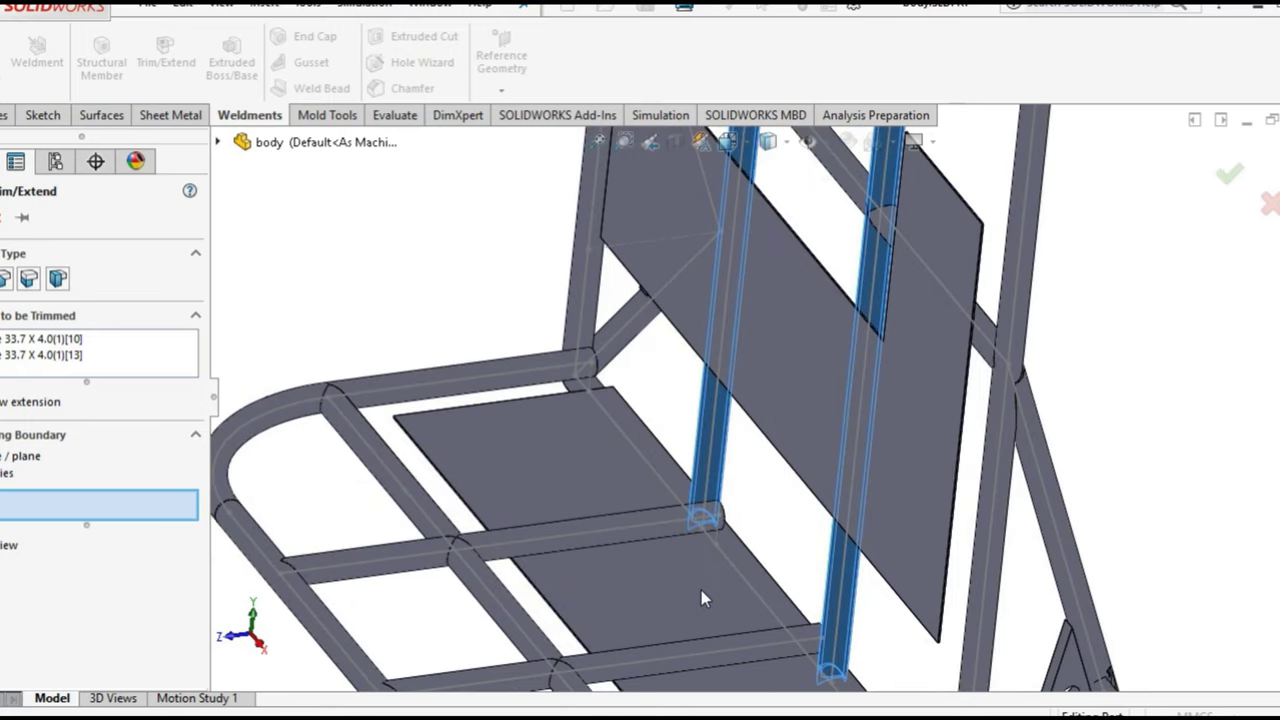
click(700, 587)
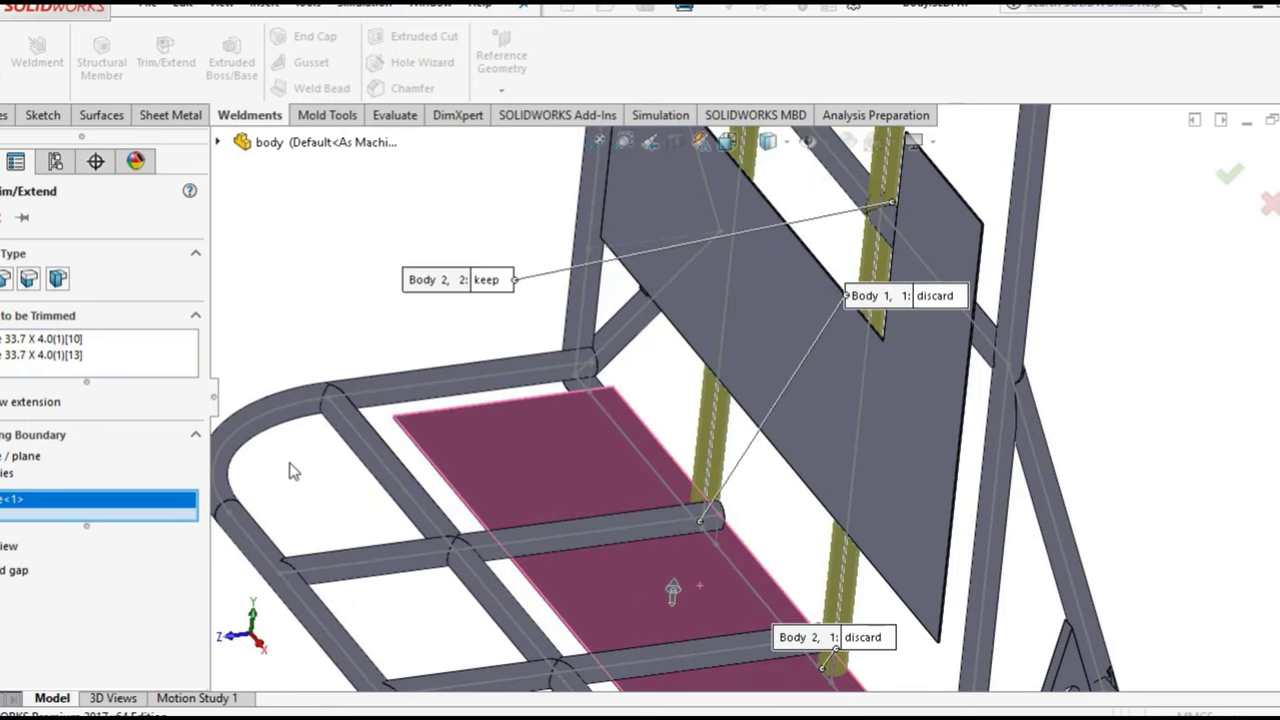
right_click(446, 292)
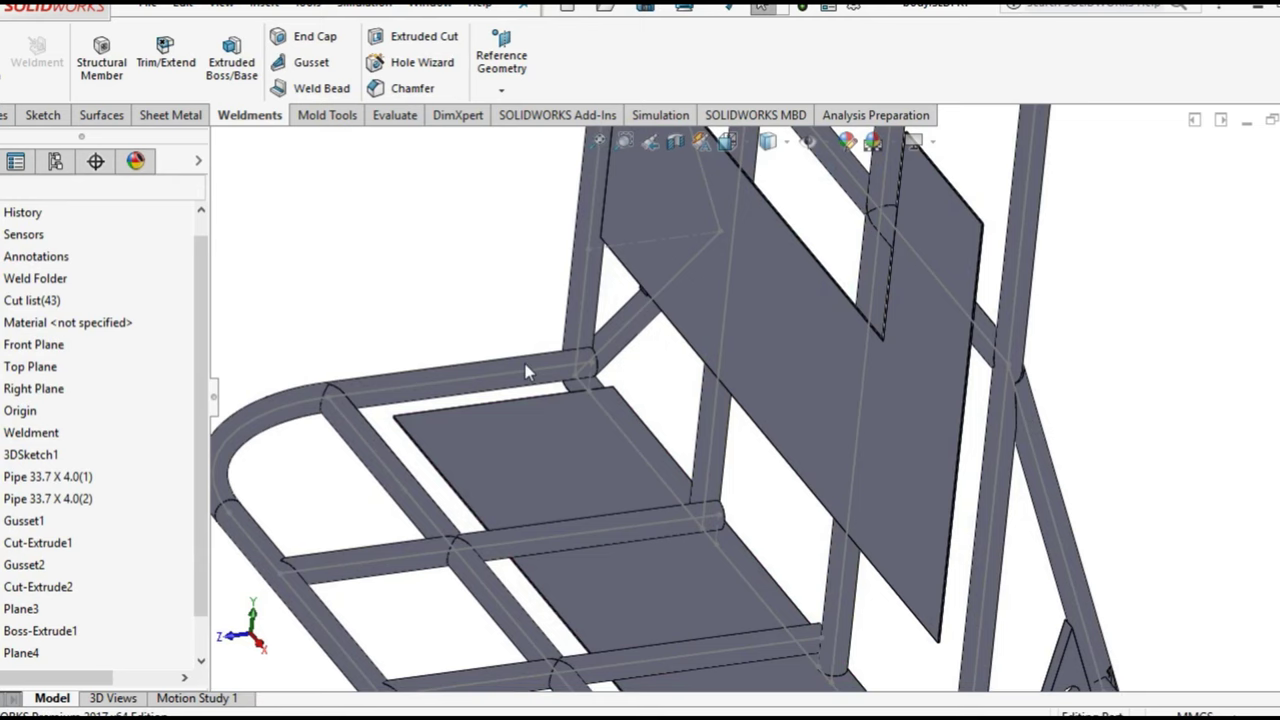
scroll(540, 380, up, 3)
middle_drag(562, 410, 463, 392)
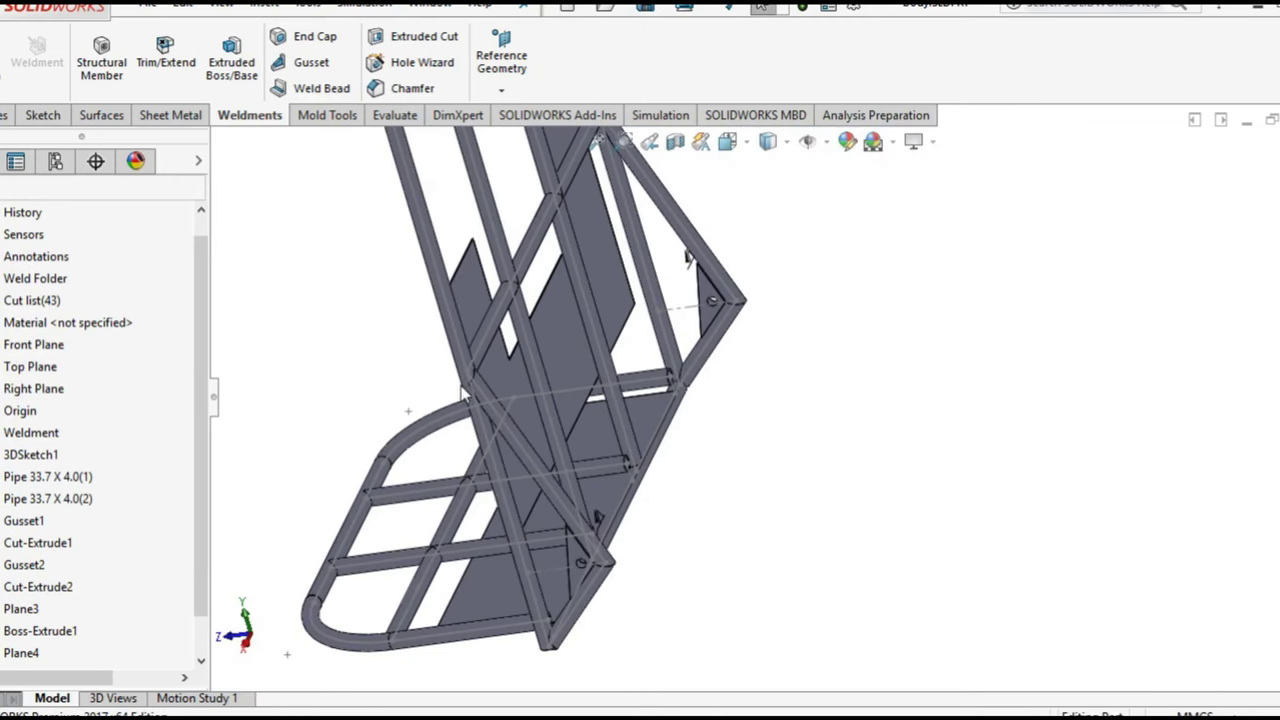
Start a new Trim/Extend and select the four horizontal 33.7 X 4.0 pipes as bodies to trim
click(168, 70)
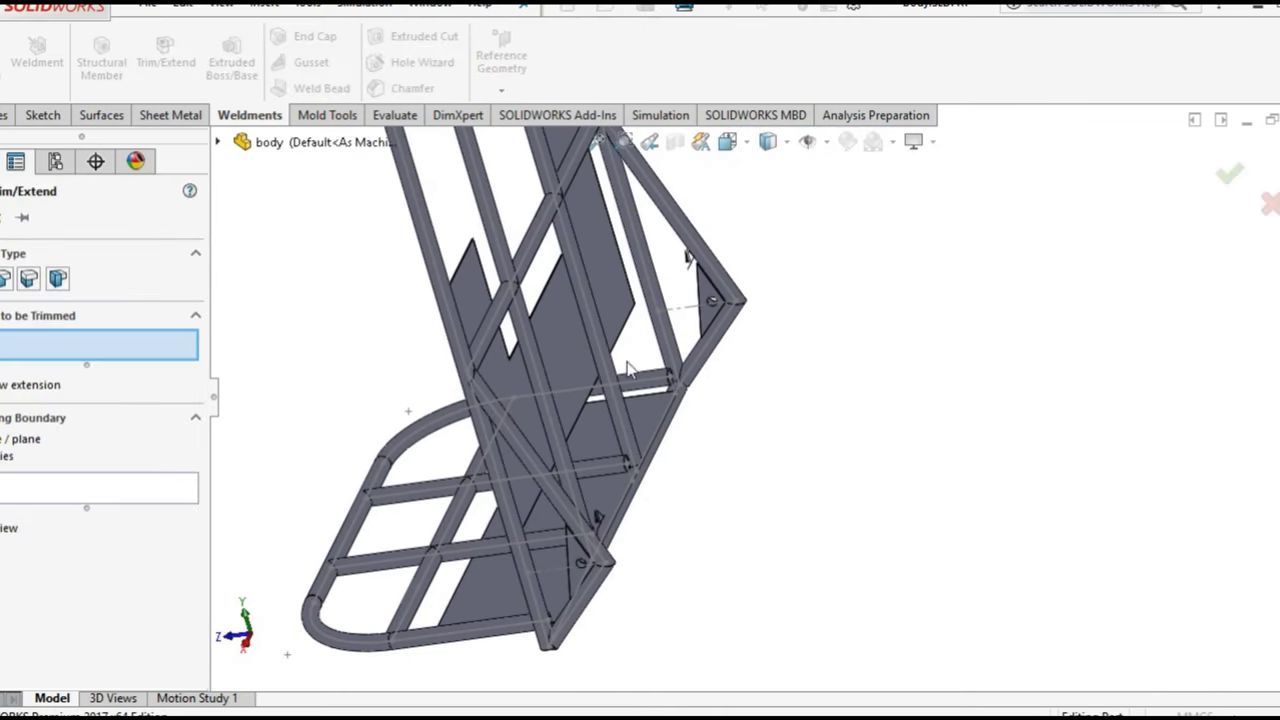
scroll(620, 478, down, 2)
scroll(620, 478, down, 2)
click(726, 268)
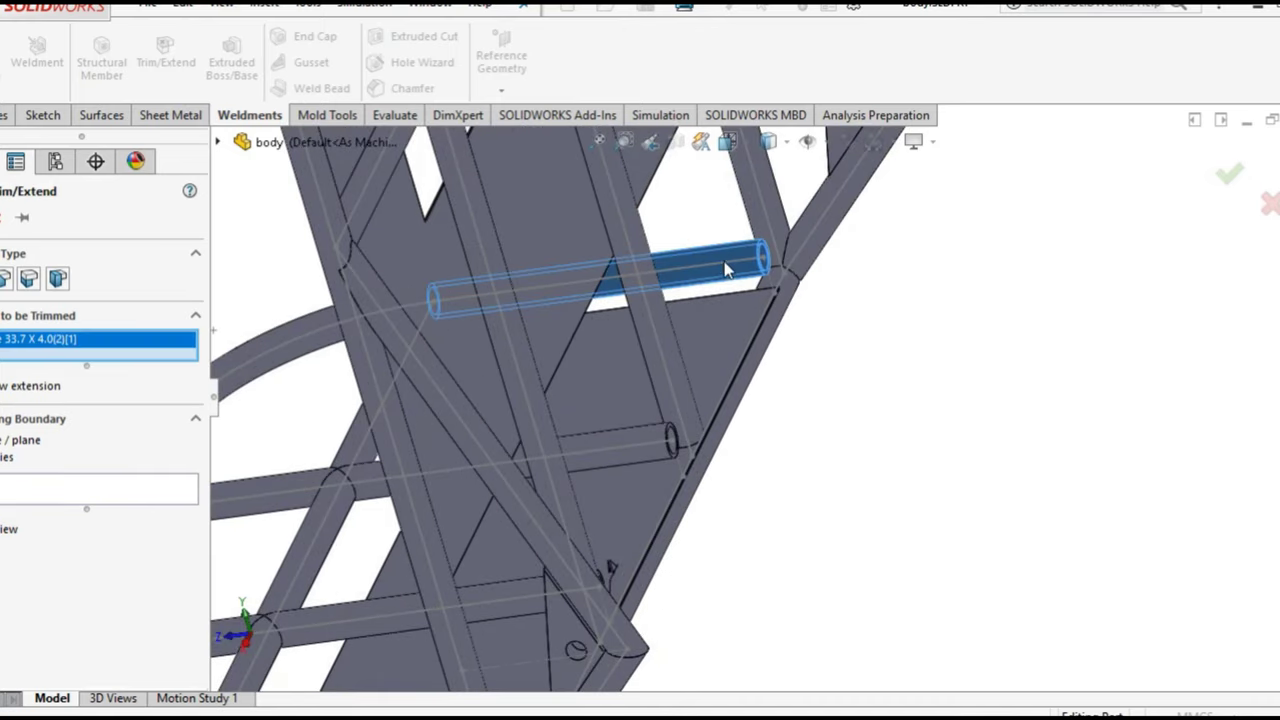
click(645, 456)
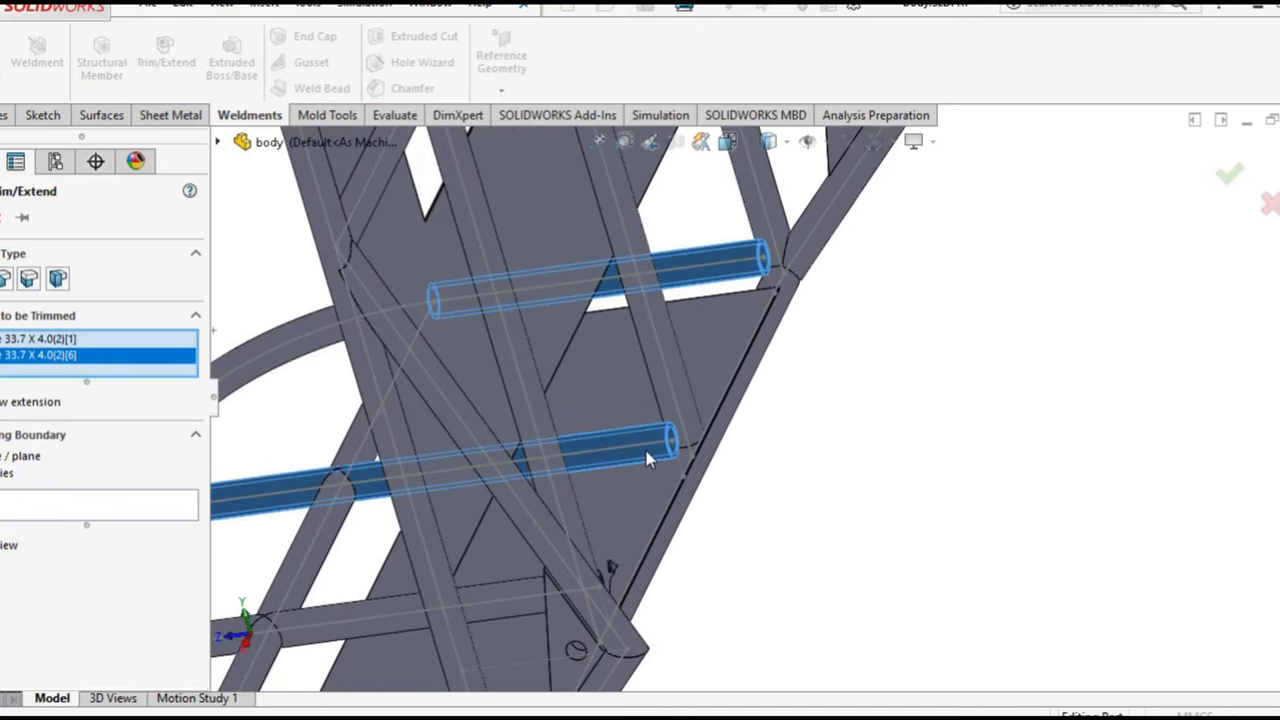
scroll(766, 400, up, 2)
click(582, 541)
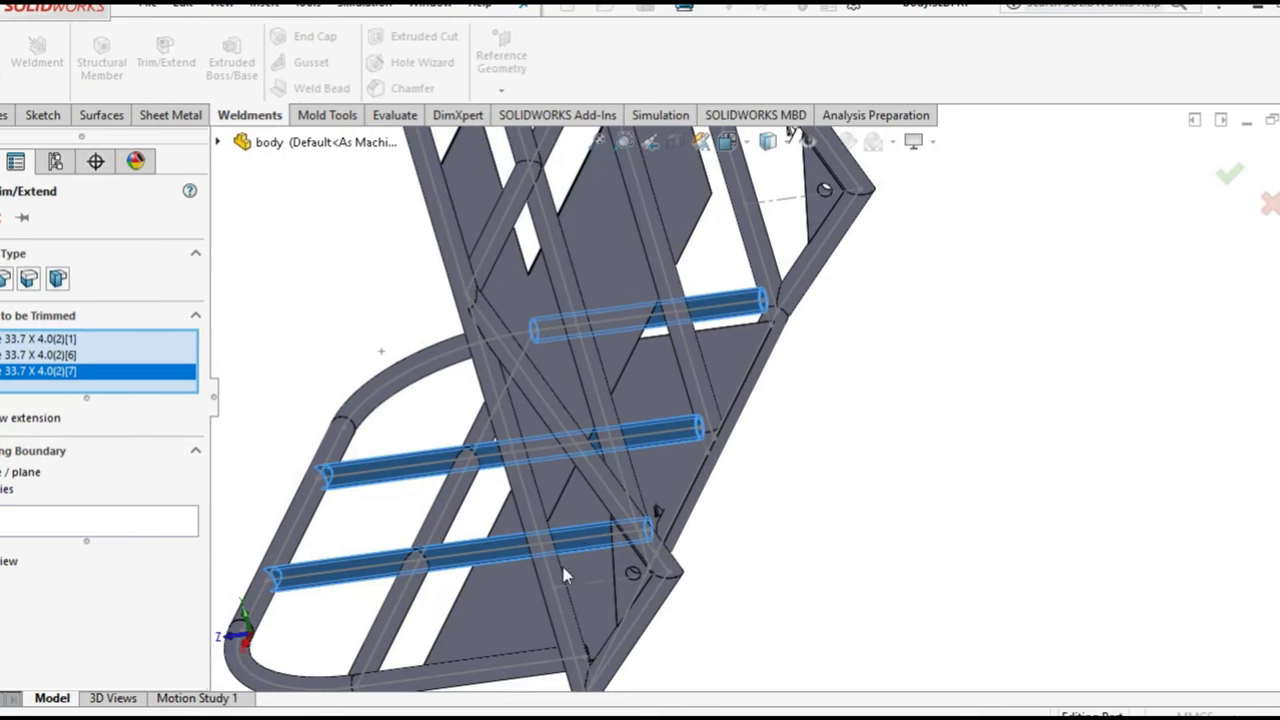
click(543, 672)
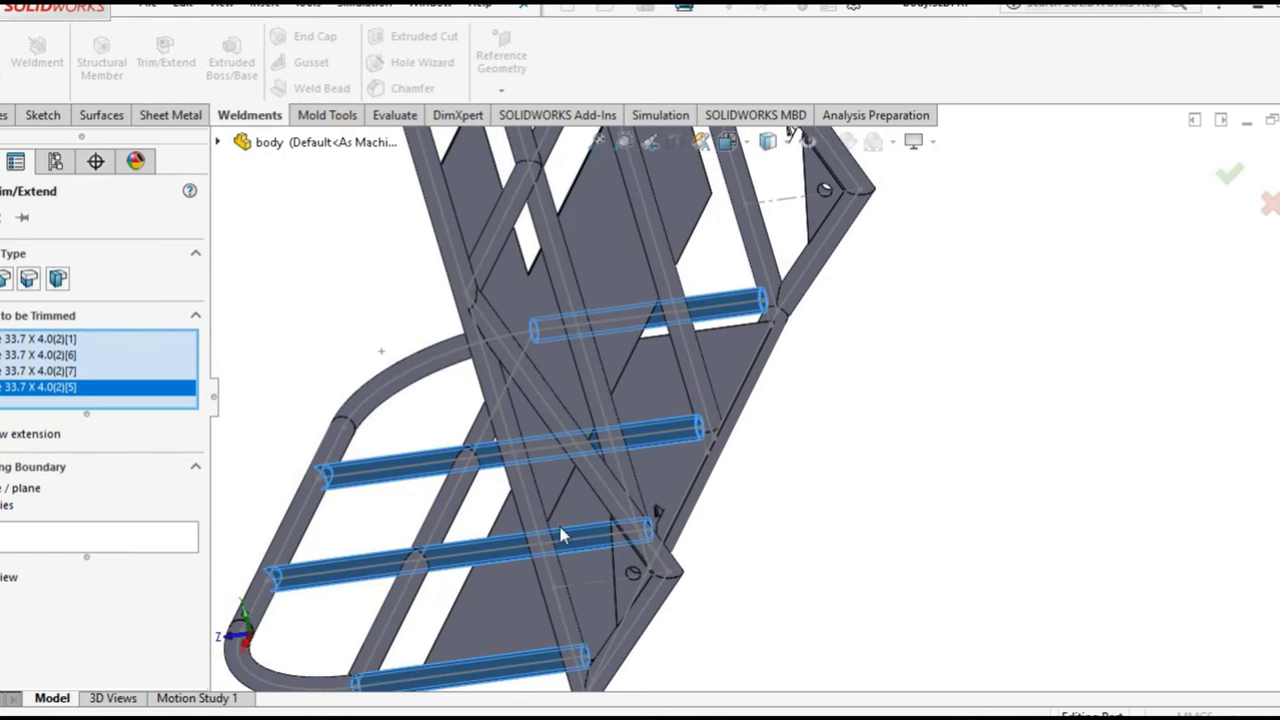
Set the back plate face as the trim boundary and accept the trim
click(152, 545)
scroll(686, 425, down, 3)
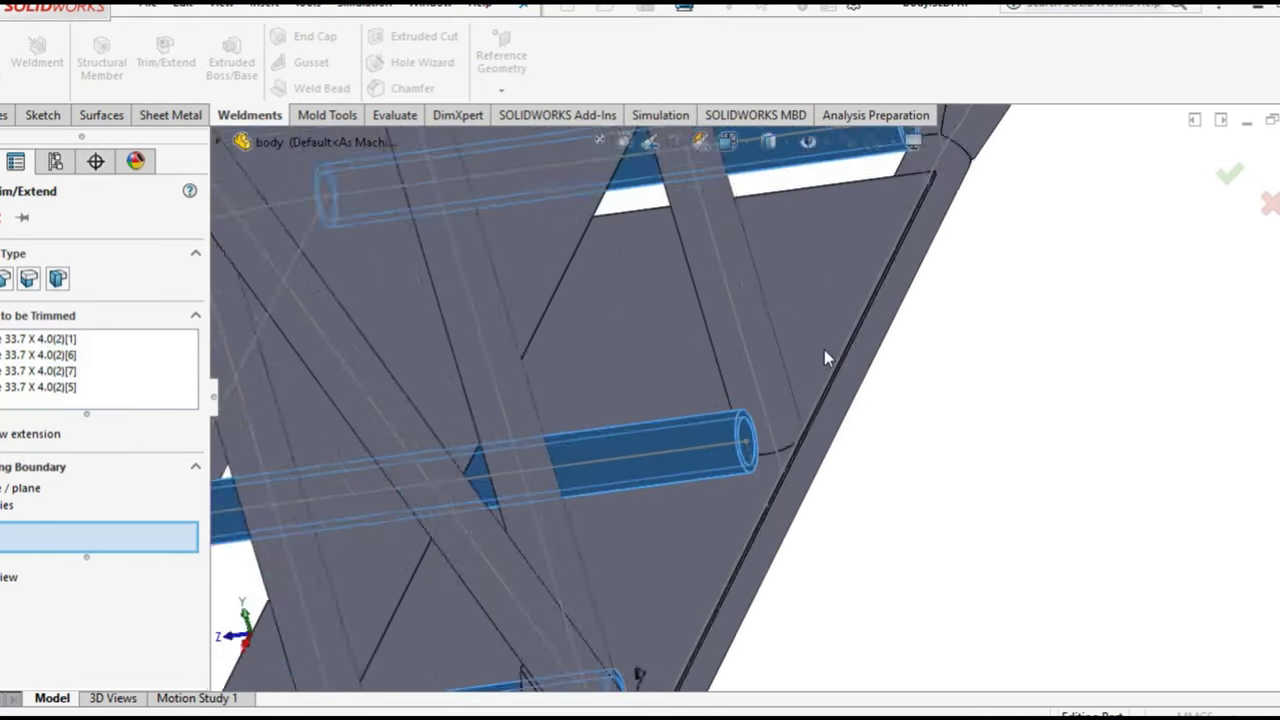
scroll(749, 357, down, 3)
scroll(820, 299, down, 2)
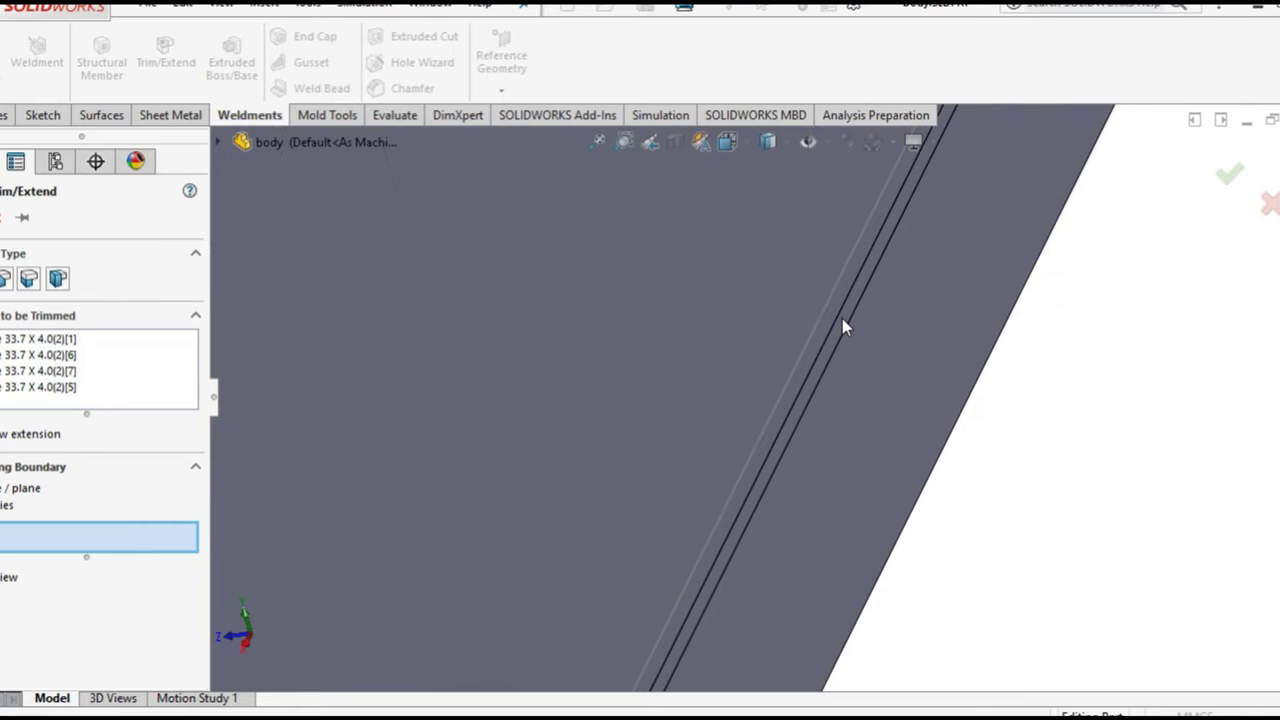
click(843, 322)
scroll(843, 322, up, 2)
scroll(848, 332, up, 2)
scroll(800, 332, up, 2)
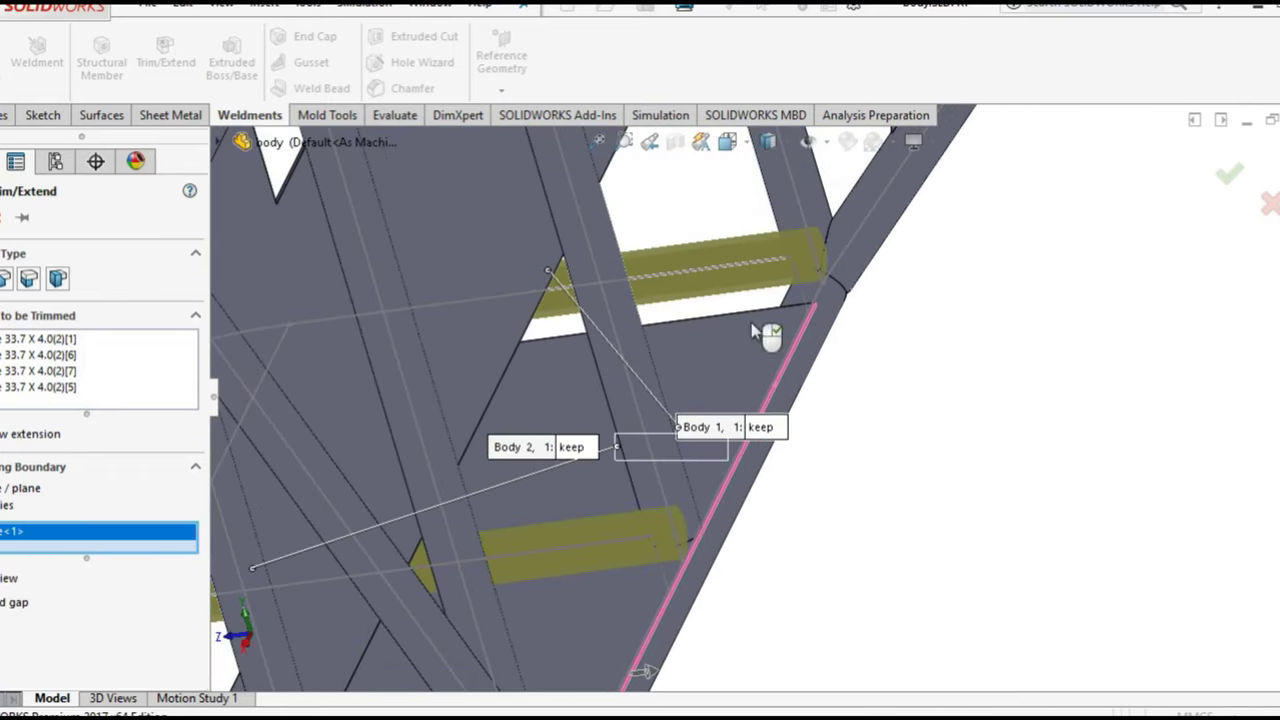
key(Return)
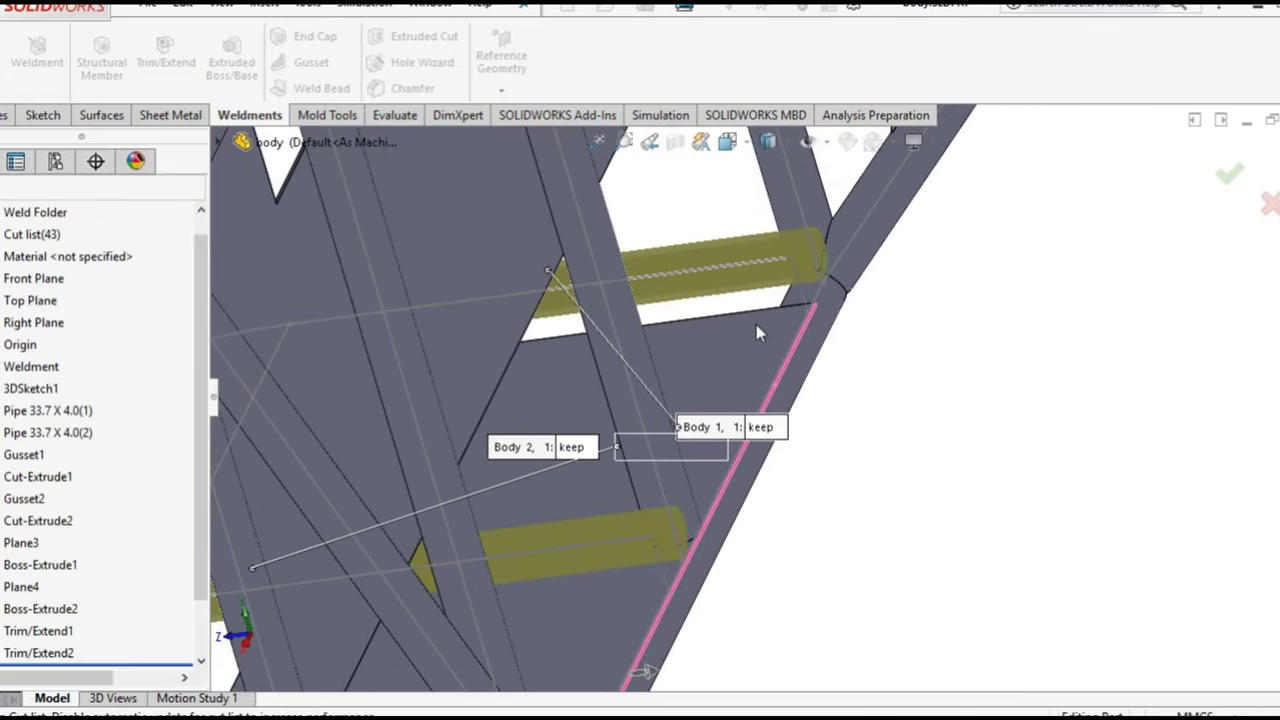
scroll(850, 380, up, 3)
mouse_move(819, 534)
middle_down()
mouse_move(801, 455)
mouse_move(711, 517)
middle_up()
Select Pipe 33.7 X 4.0(1) via its lower corner sketch point and edit the feature
scroll(600, 505, down, 3)
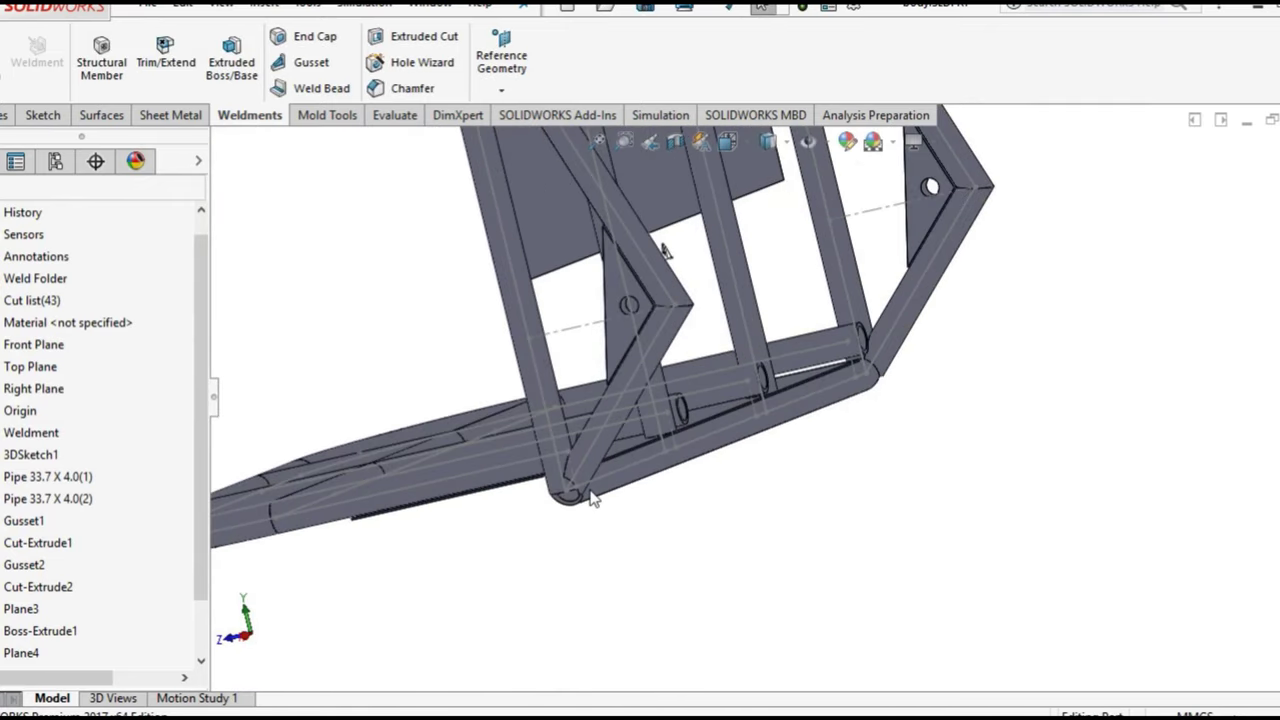
scroll(575, 508, down, 2)
scroll(575, 510, down, 2)
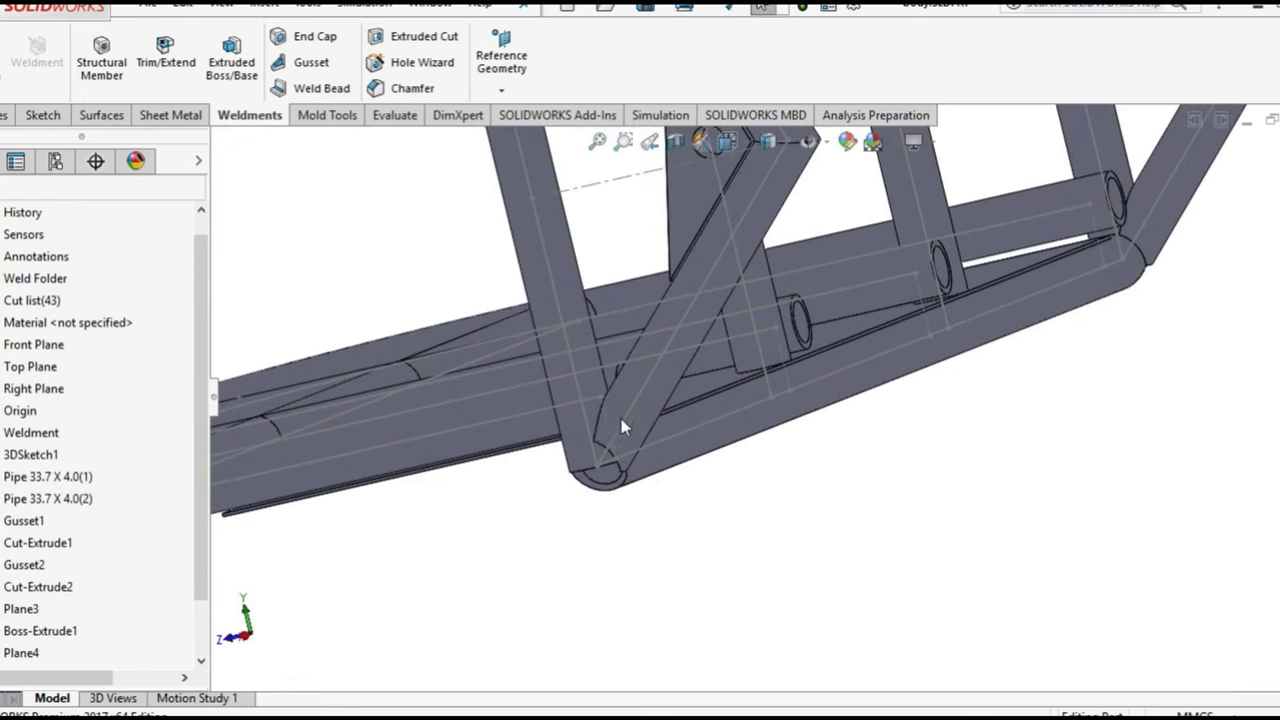
click(600, 474)
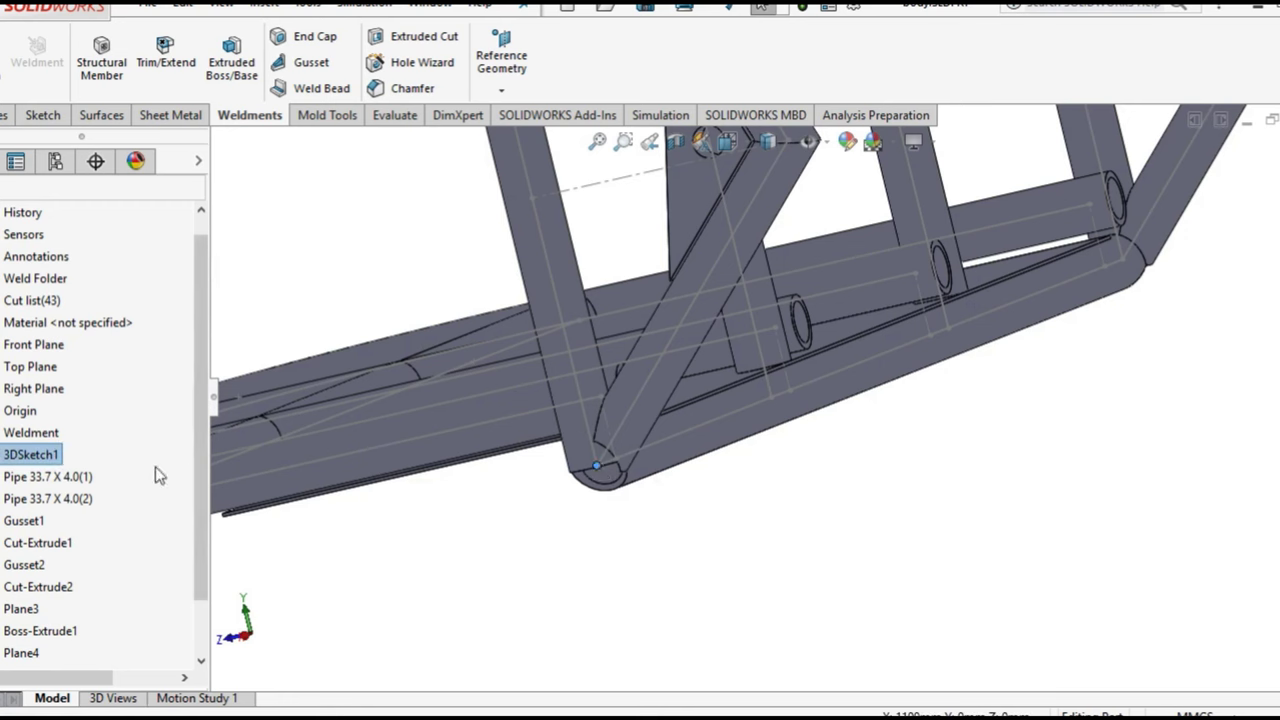
click(80, 477)
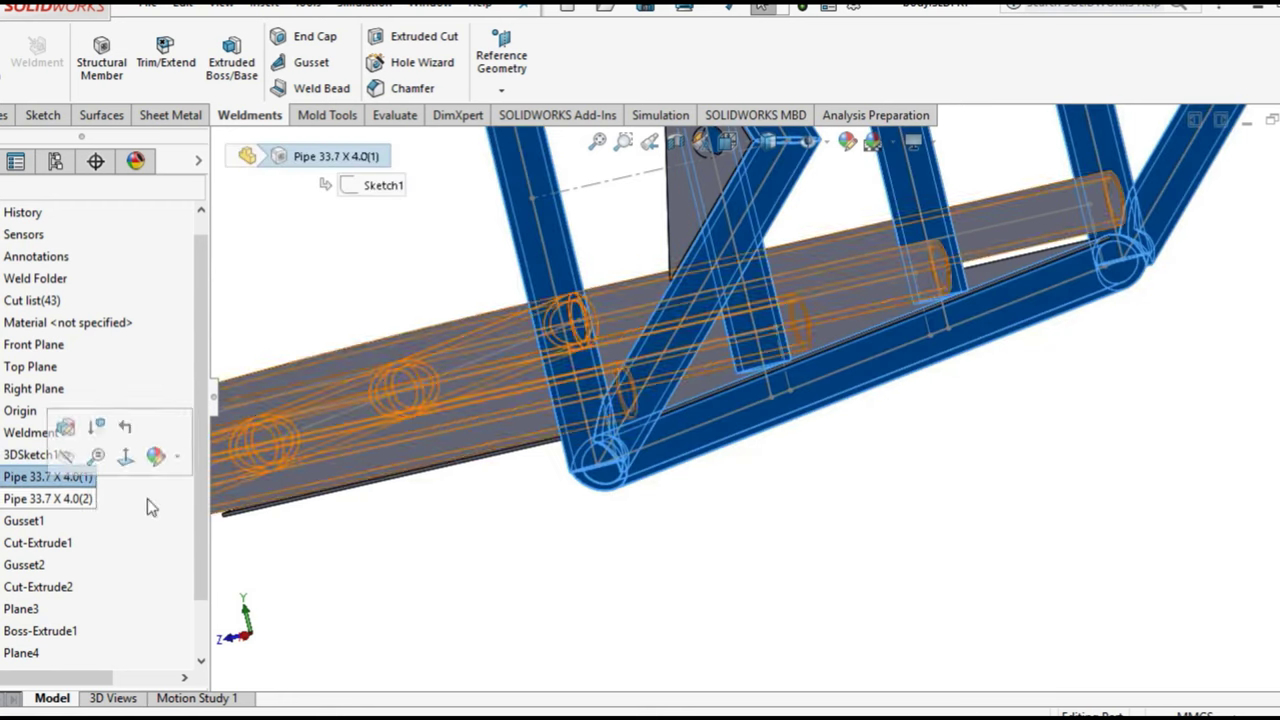
click(600, 474)
click(58, 479)
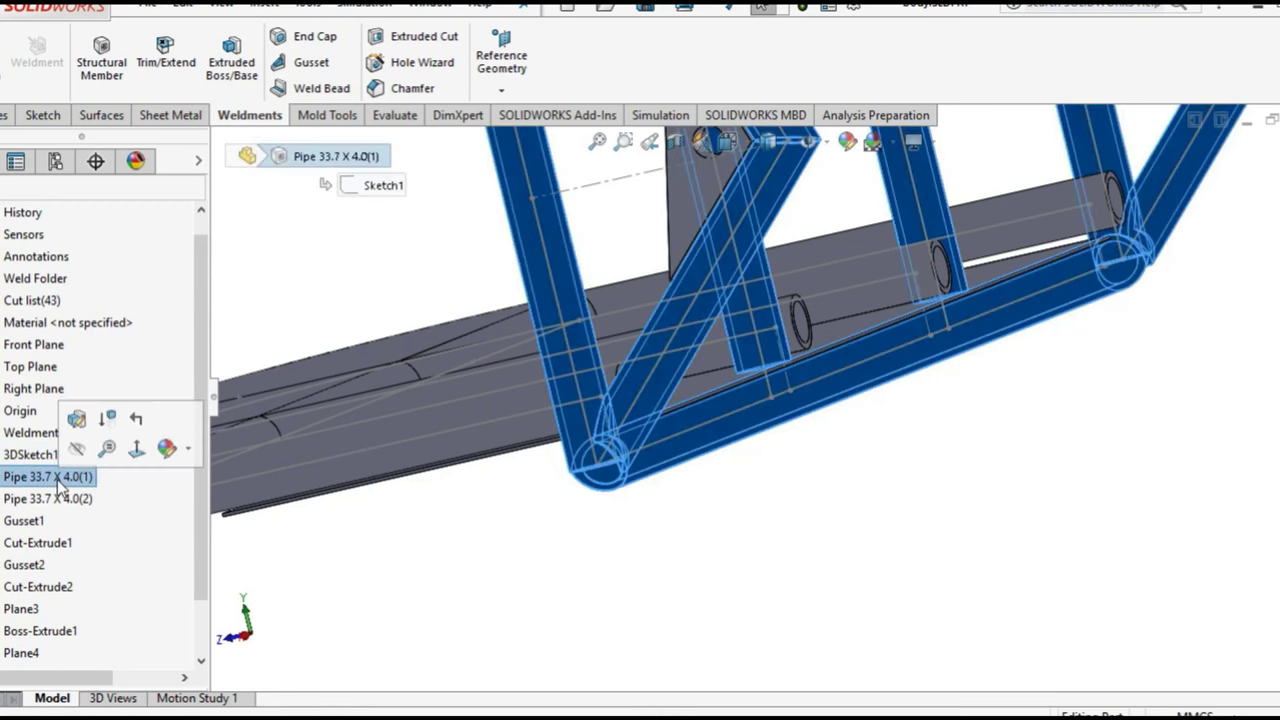
click(77, 420)
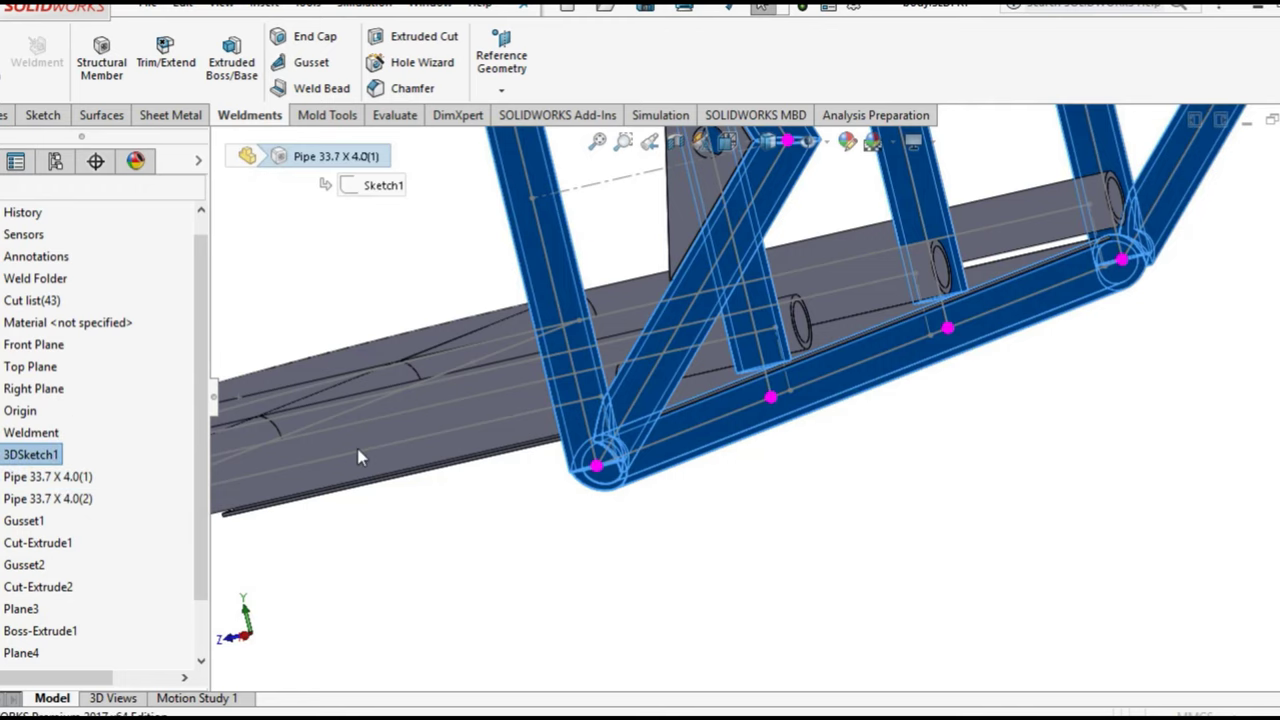
middle_drag(686, 517, 752, 470)
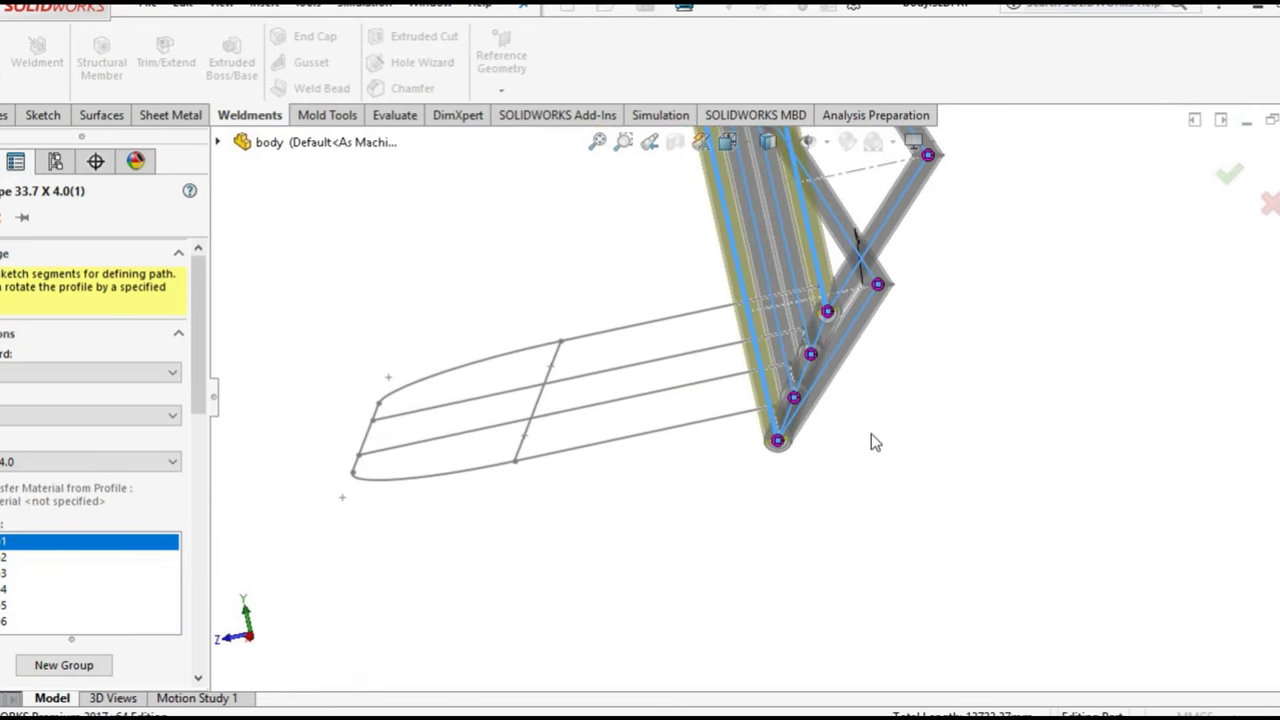
mouse_move(871, 435)
middle_down()
mouse_move(824, 454)
mouse_move(738, 455)
middle_up()
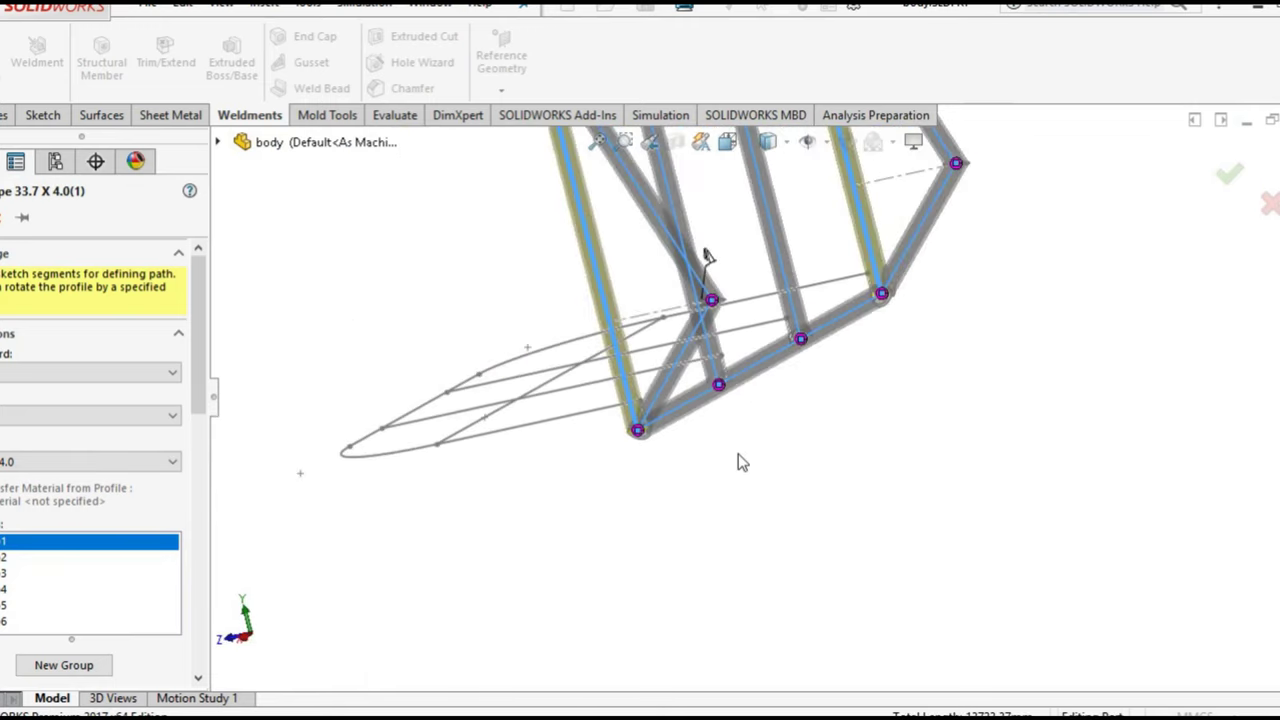
scroll(738, 462, down, 3)
scroll(662, 450, down, 2)
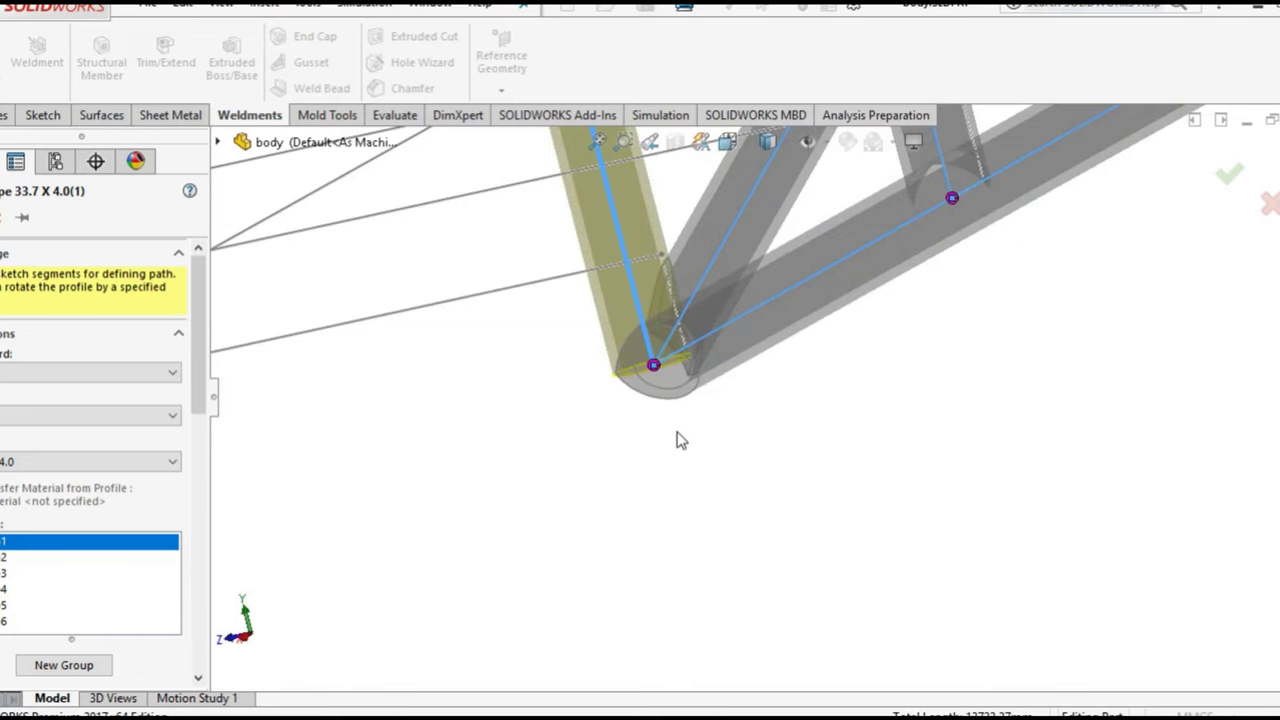
Set Group 1 trim order to 2 at the lower corner so Groups 1 and 2 miter, then rebuild
click(656, 368)
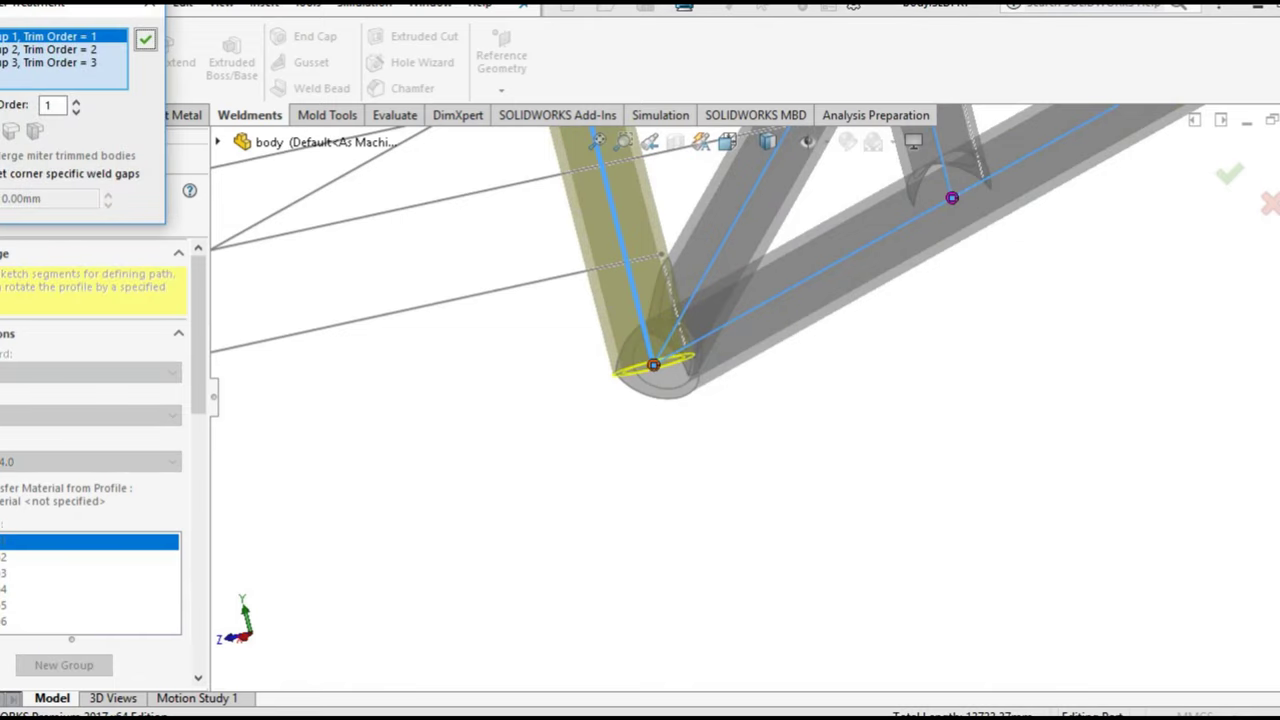
click(50, 105)
text(2)
click(55, 50)
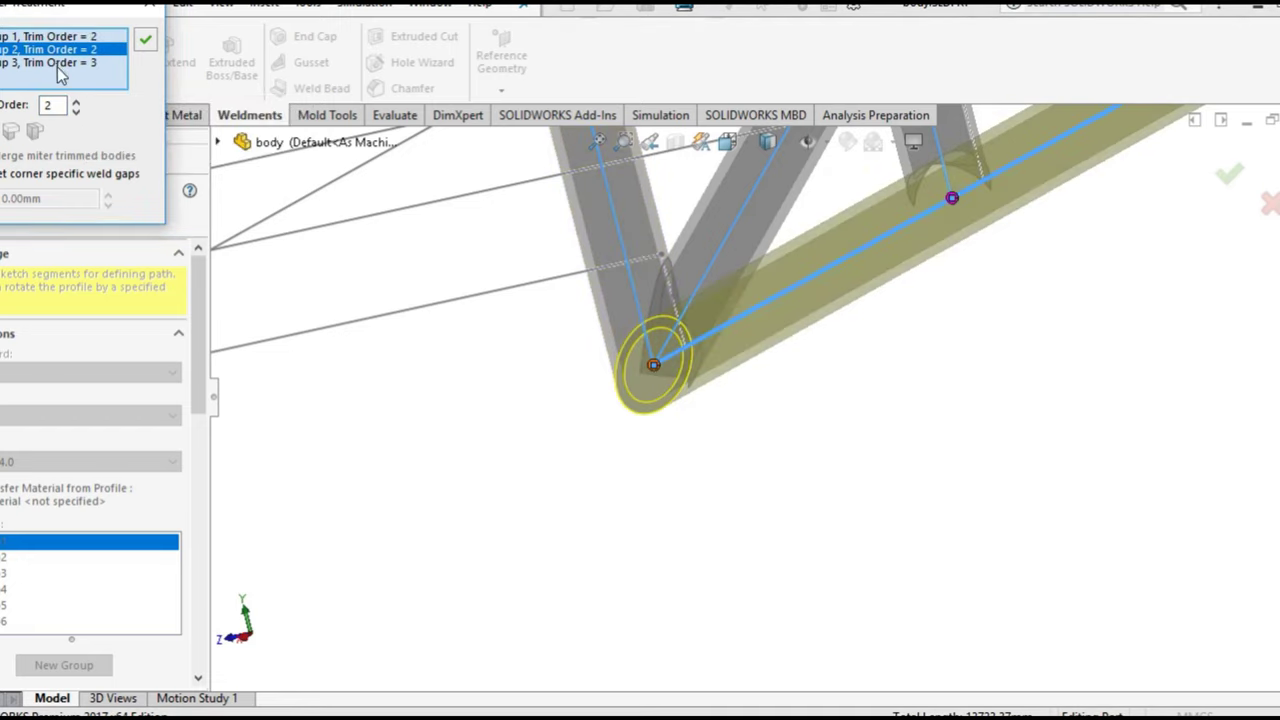
click(60, 63)
click(147, 40)
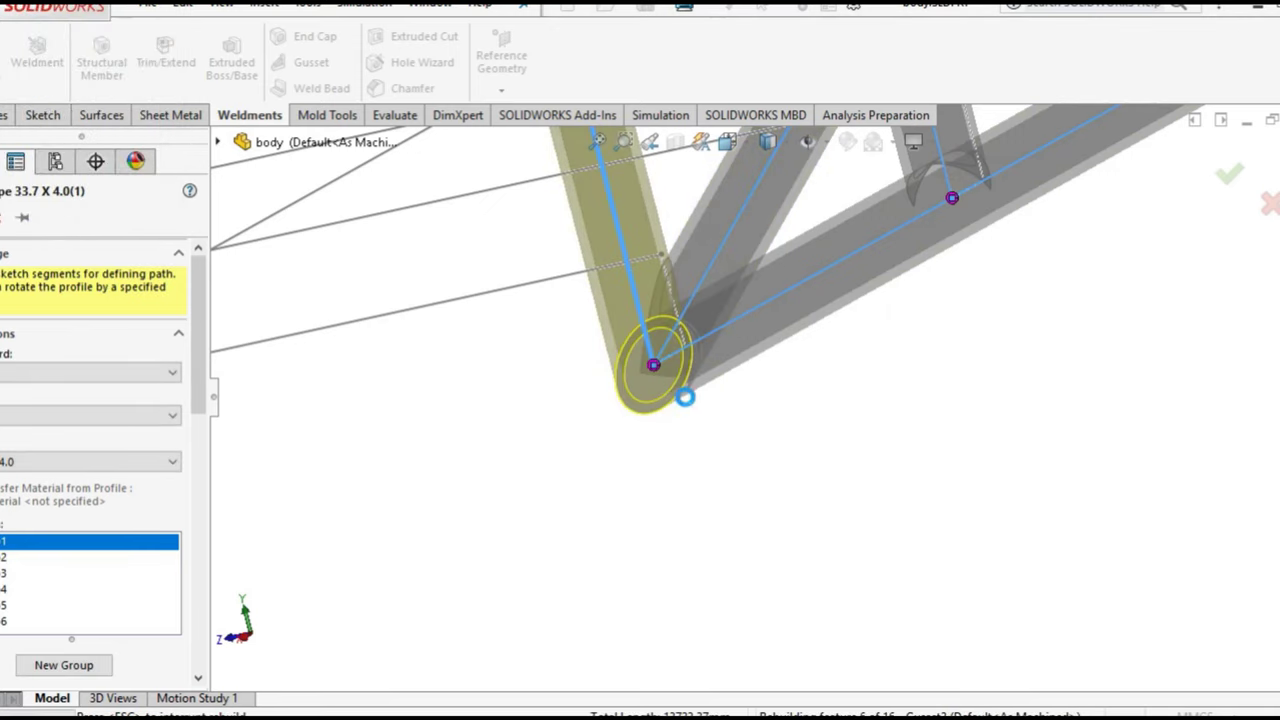
key(Return)
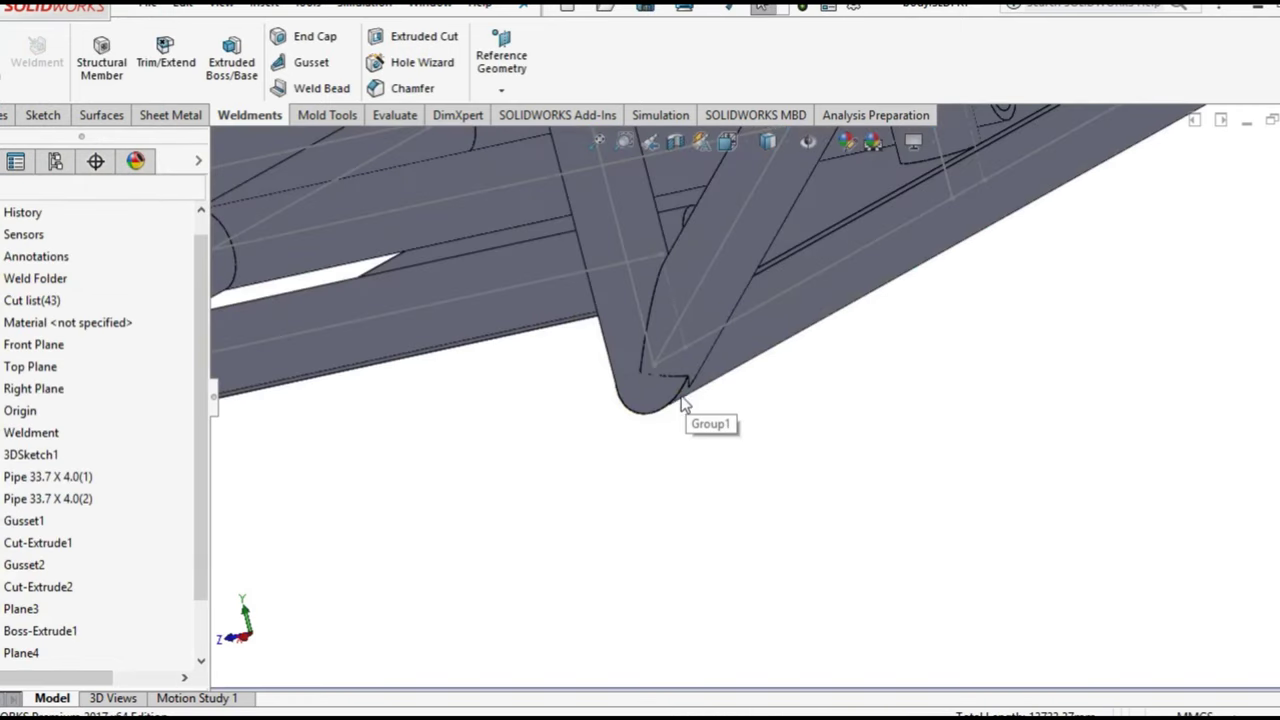
Edit Pipe 33.7 X 4.0(1), set group 3 in the rear seat corner's trim order, and rebuild
middle_drag(686, 405, 662, 388)
scroll(662, 388, up, 3)
scroll(855, 420, up, 2)
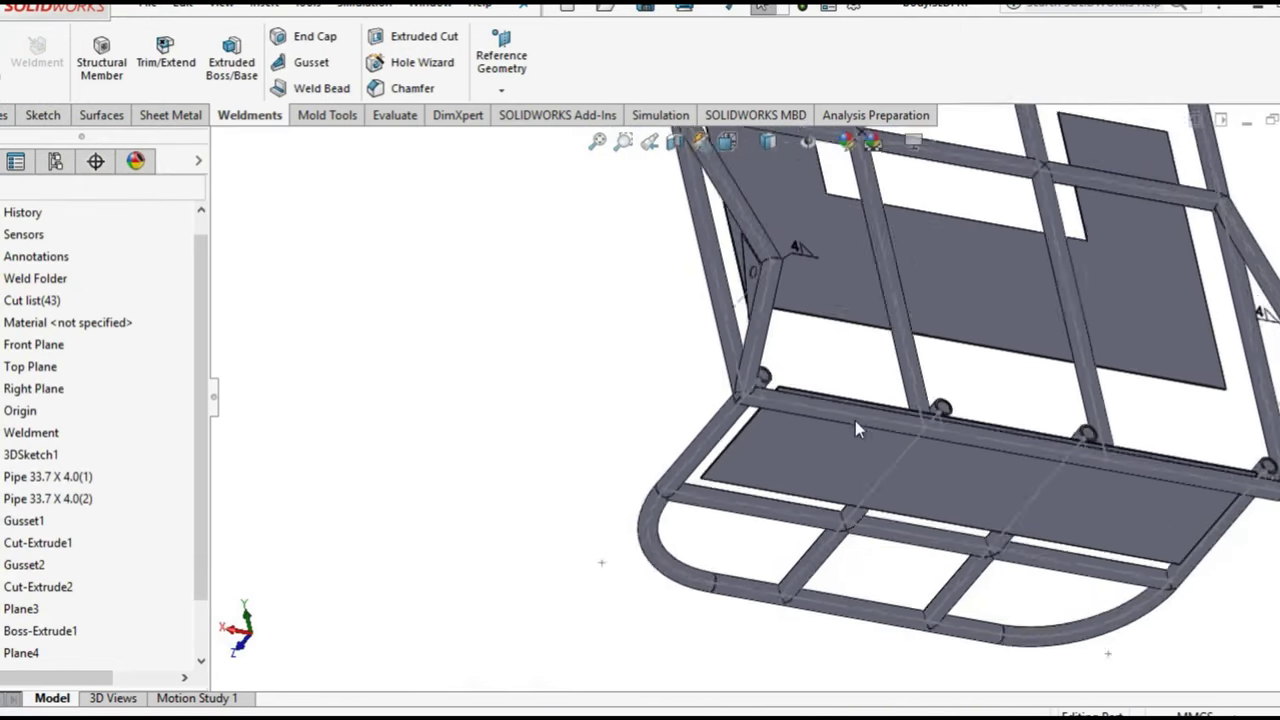
scroll(1085, 468, down, 1)
scroll(1085, 468, down, 4)
middle_drag(1085, 468, 980, 545)
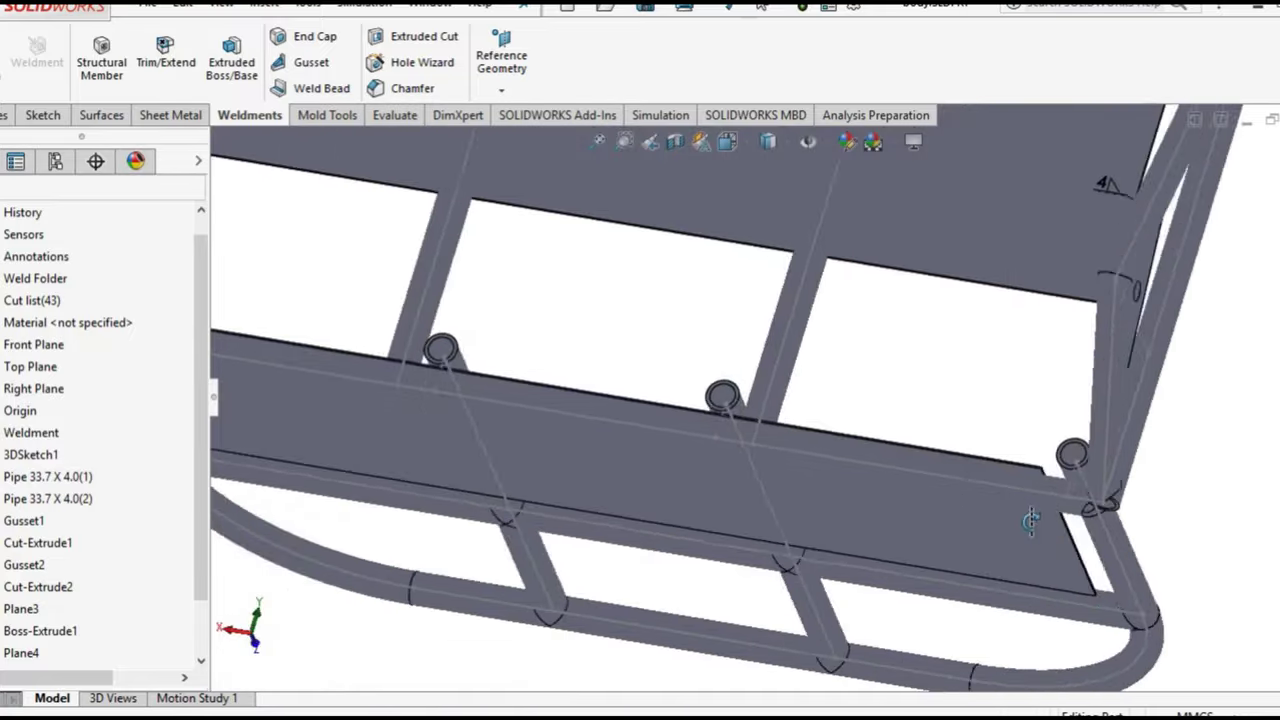
scroll(1004, 517, down, 2)
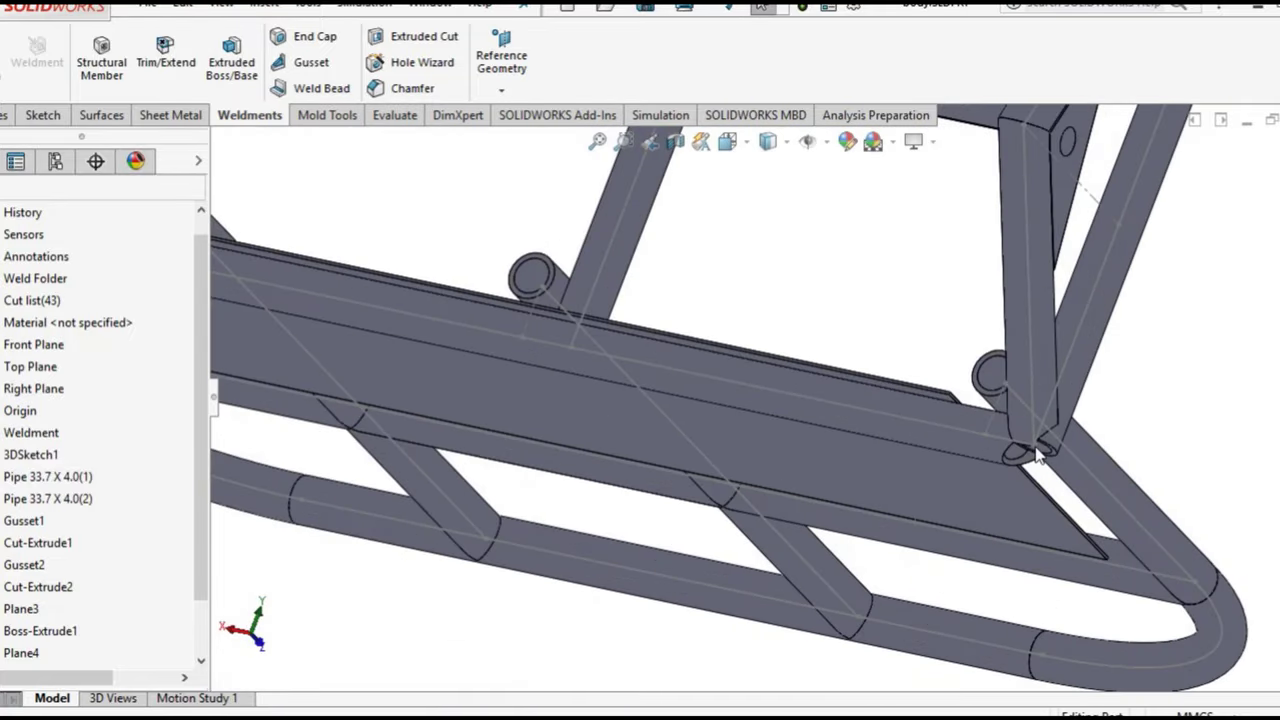
click(30, 480)
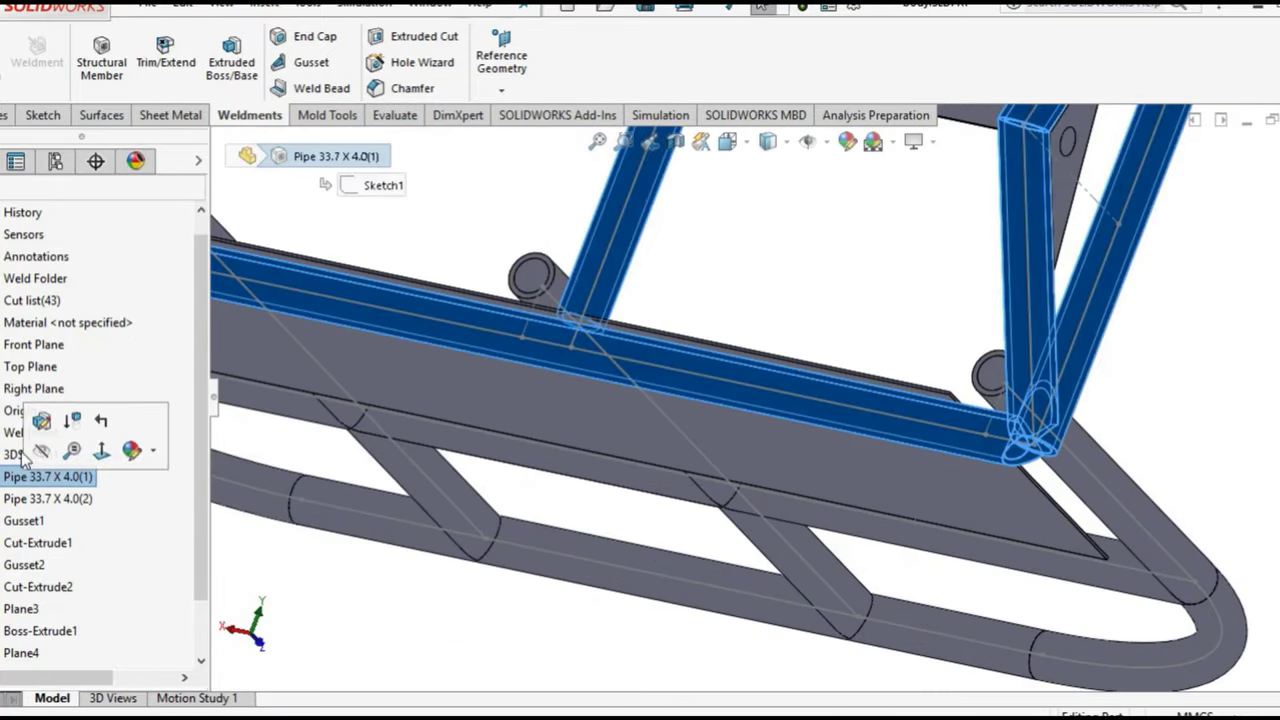
click(1033, 453)
click(1036, 450)
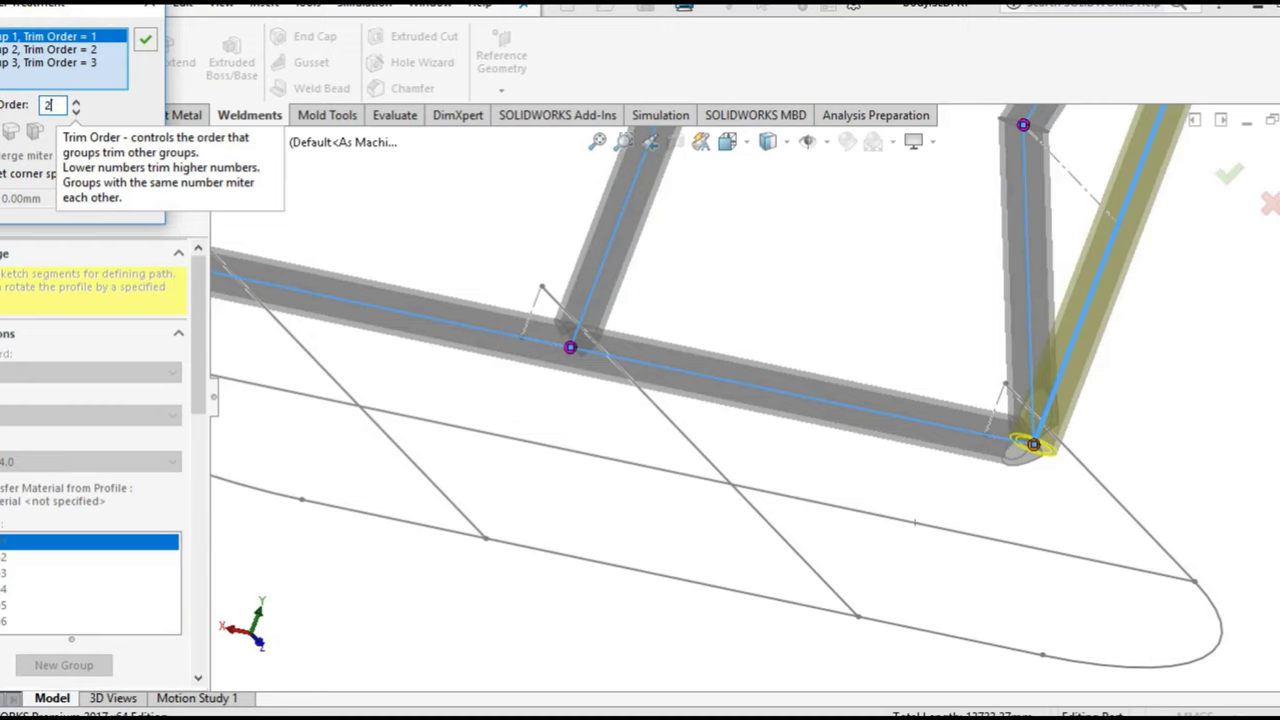
click(61, 63)
click(147, 41)
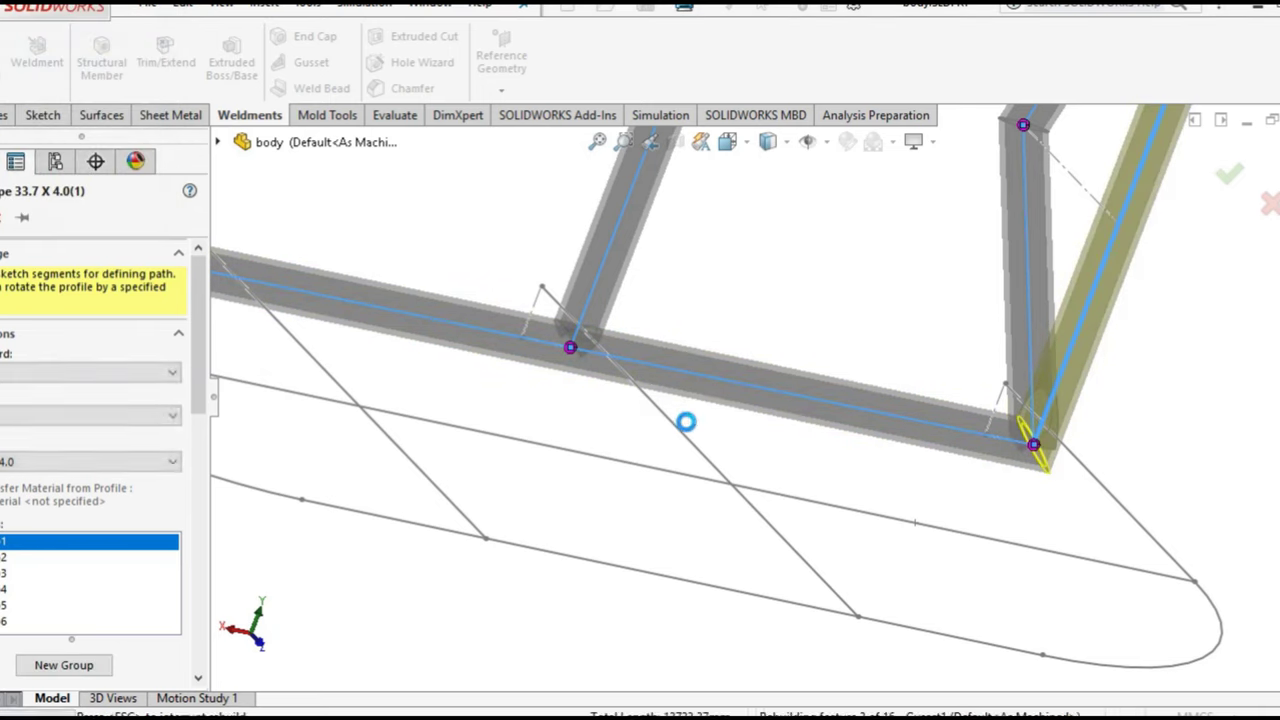
key(Return)
Inspect the rebuilt corner joint by orbiting, then viewing it from the Right view
scroll(684, 423, up, 3)
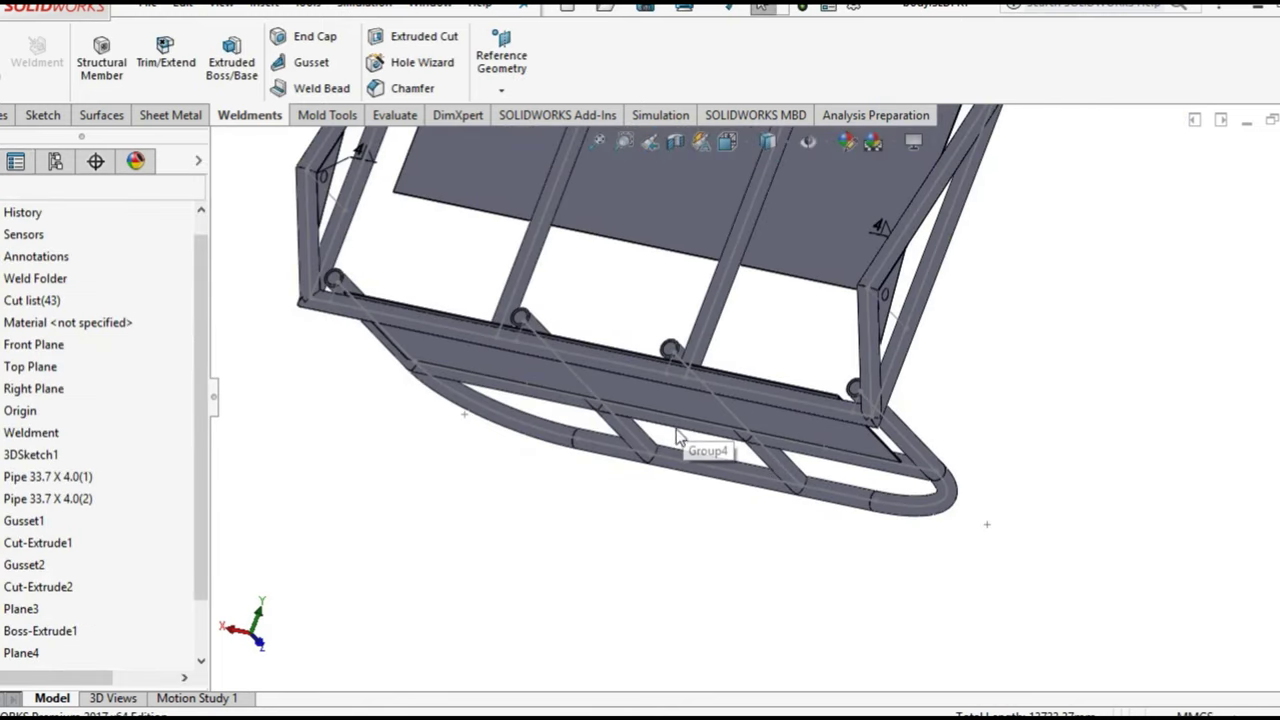
middle_drag(690, 430, 700, 375)
scroll(731, 170, up, 5)
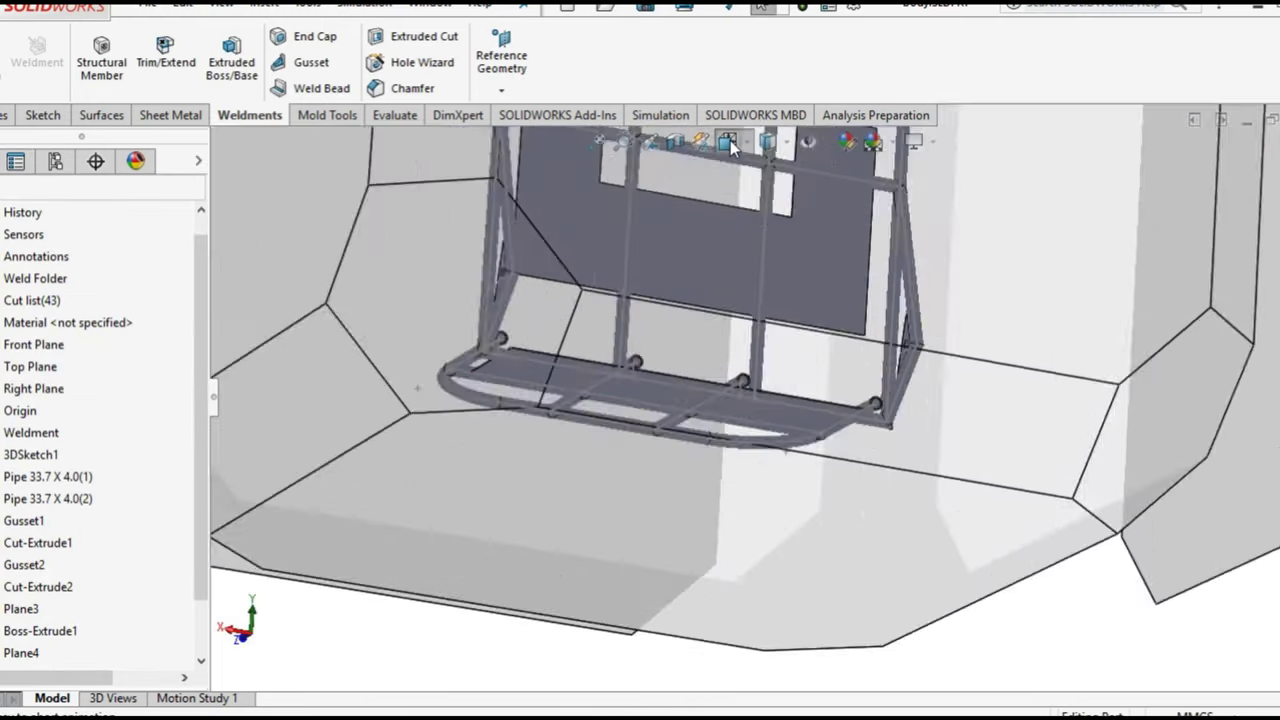
middle_drag(724, 271, 639, 363)
scroll(630, 395, down, 5)
key(ctrl+4)
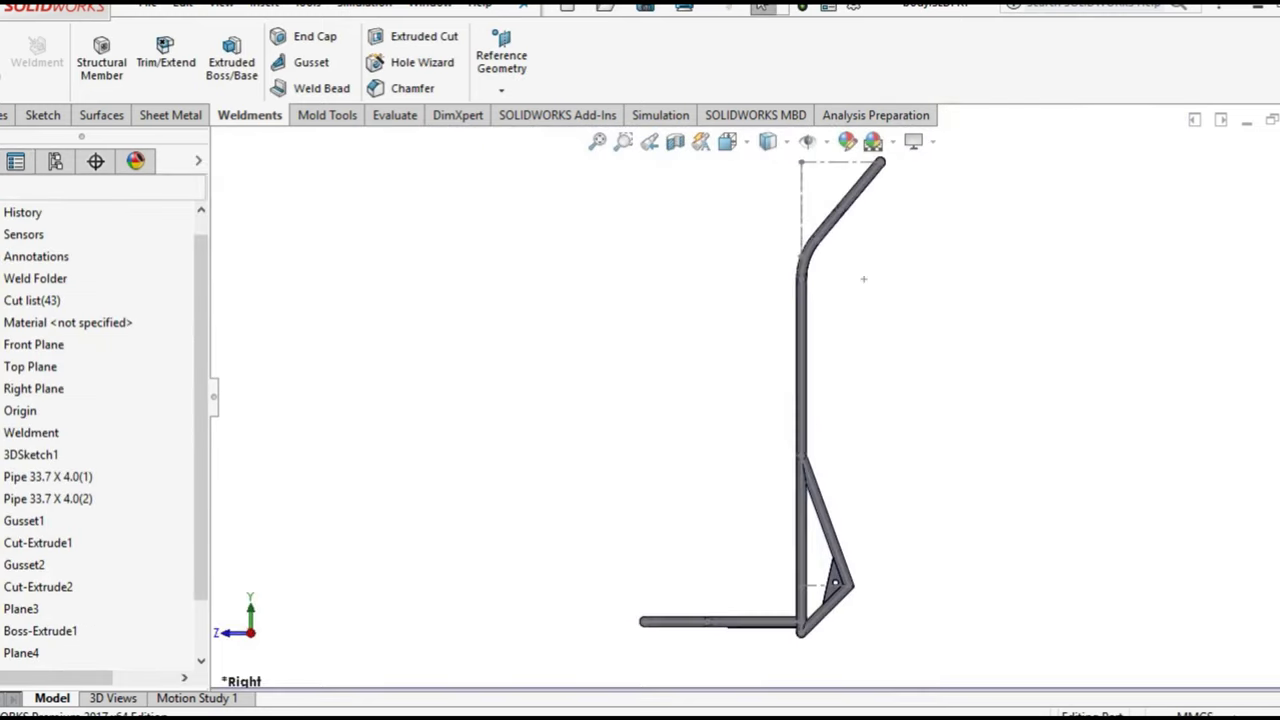
scroll(760, 528, down, 2)
scroll(760, 528, down, 2)
scroll(760, 528, down, 2)
scroll(760, 521, up, 1)
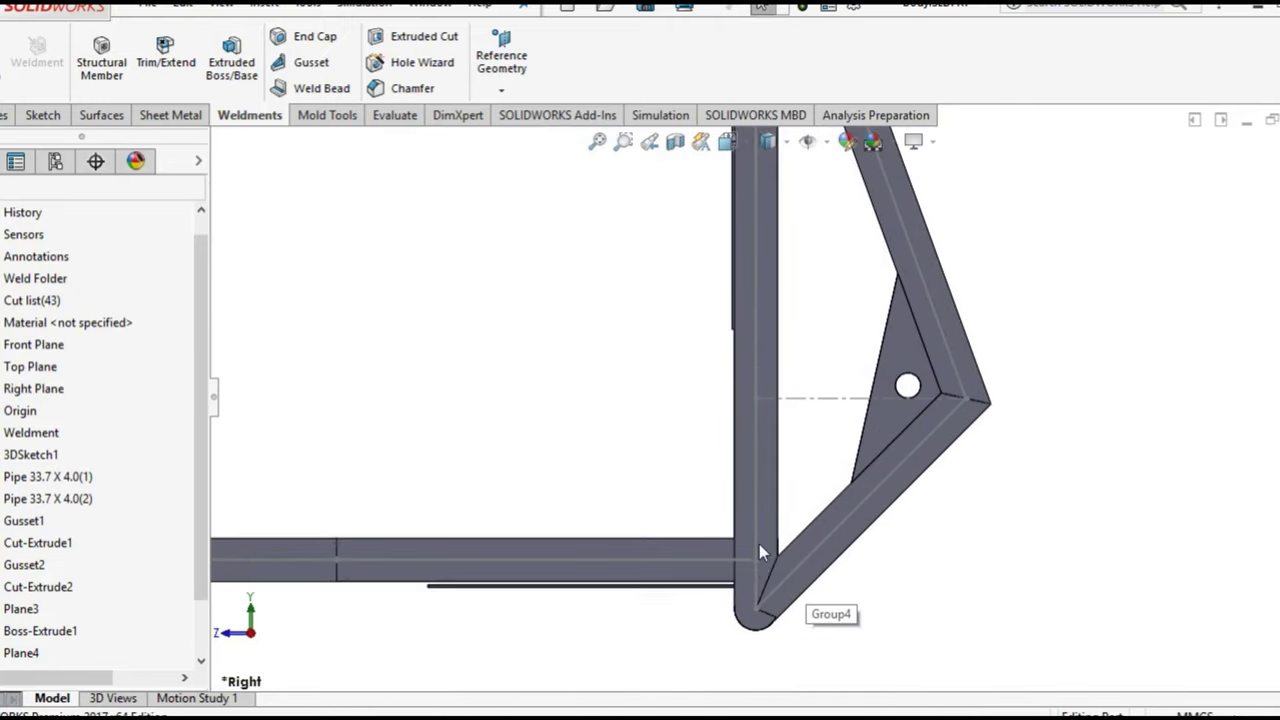
scroll(744, 608, down, 2)
scroll(716, 420, up, 3)
Create Plane5 angled to the Right Plane, using the vertical back tube face as second reference
scroll(645, 242, up, 2)
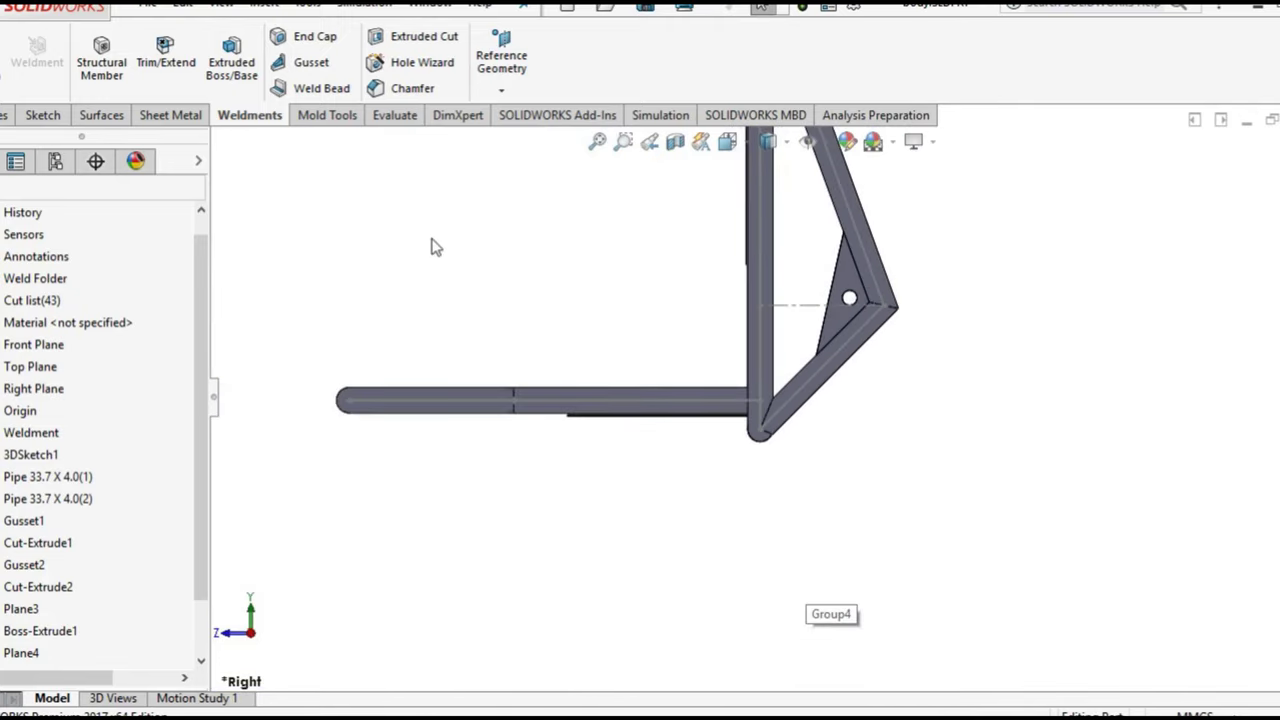
middle_drag(475, 302, 502, 255)
scroll(88, 282, up, 1)
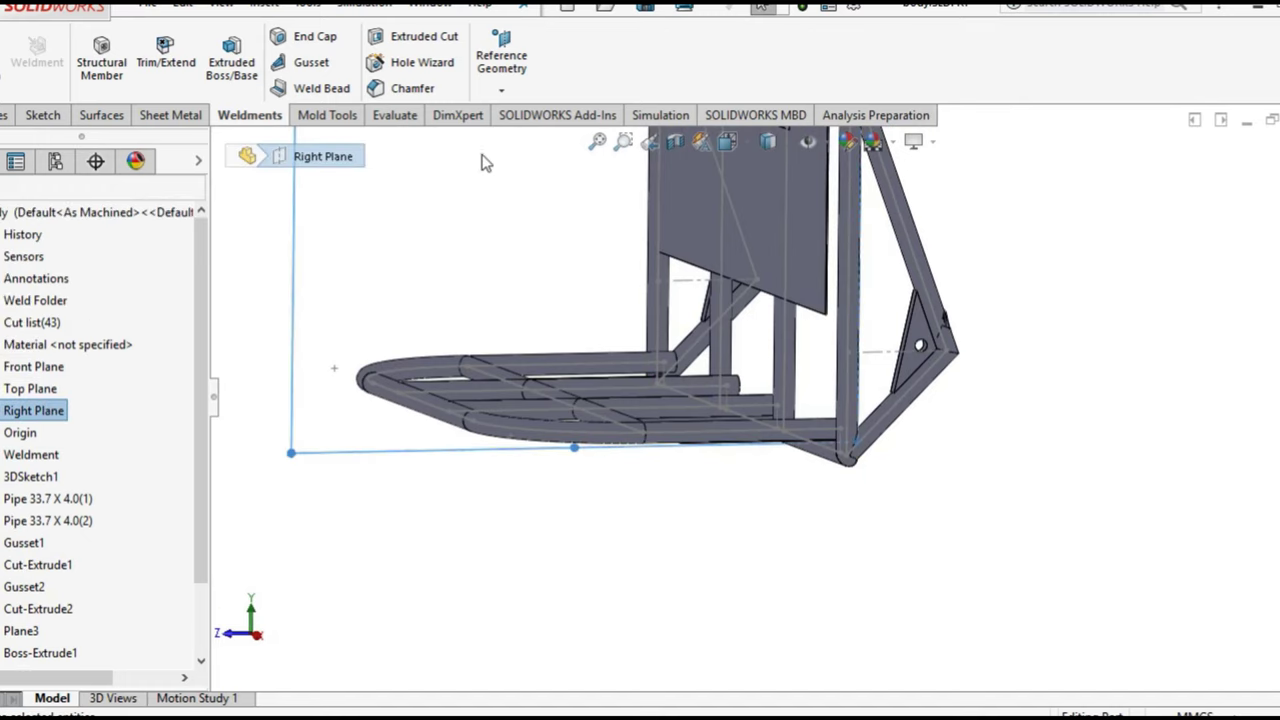
click(503, 92)
click(512, 194)
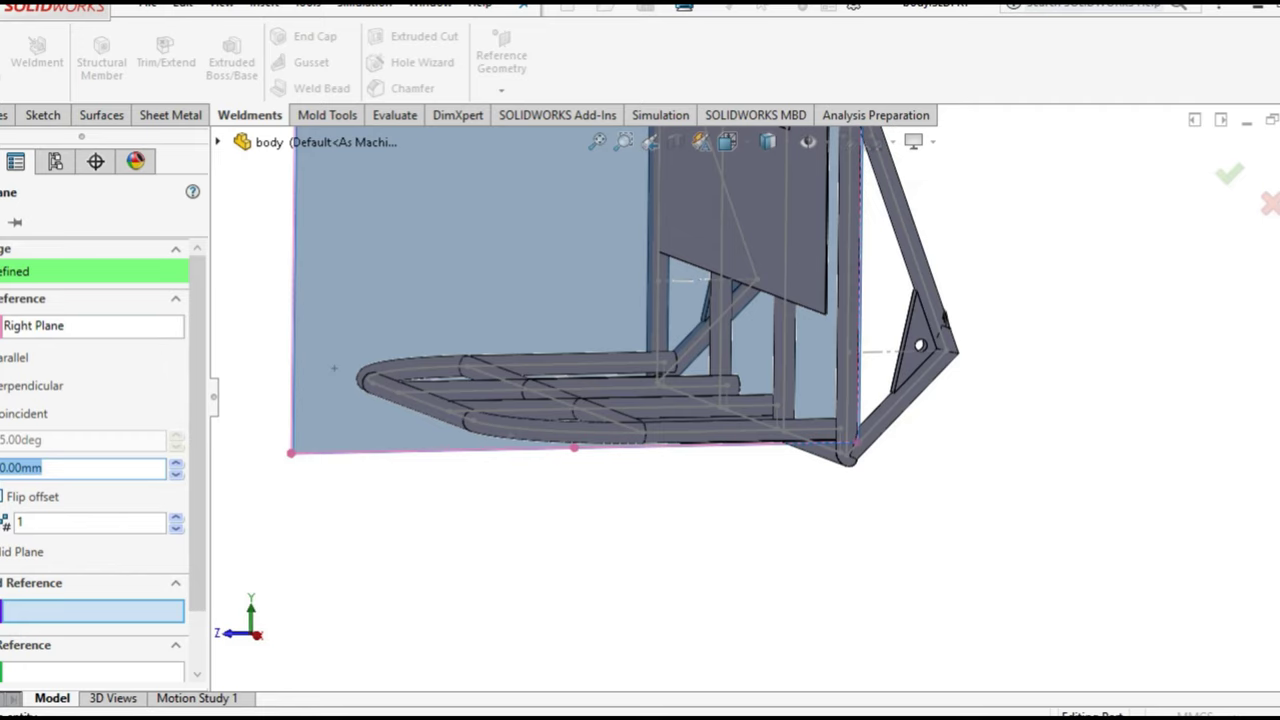
click(36, 448)
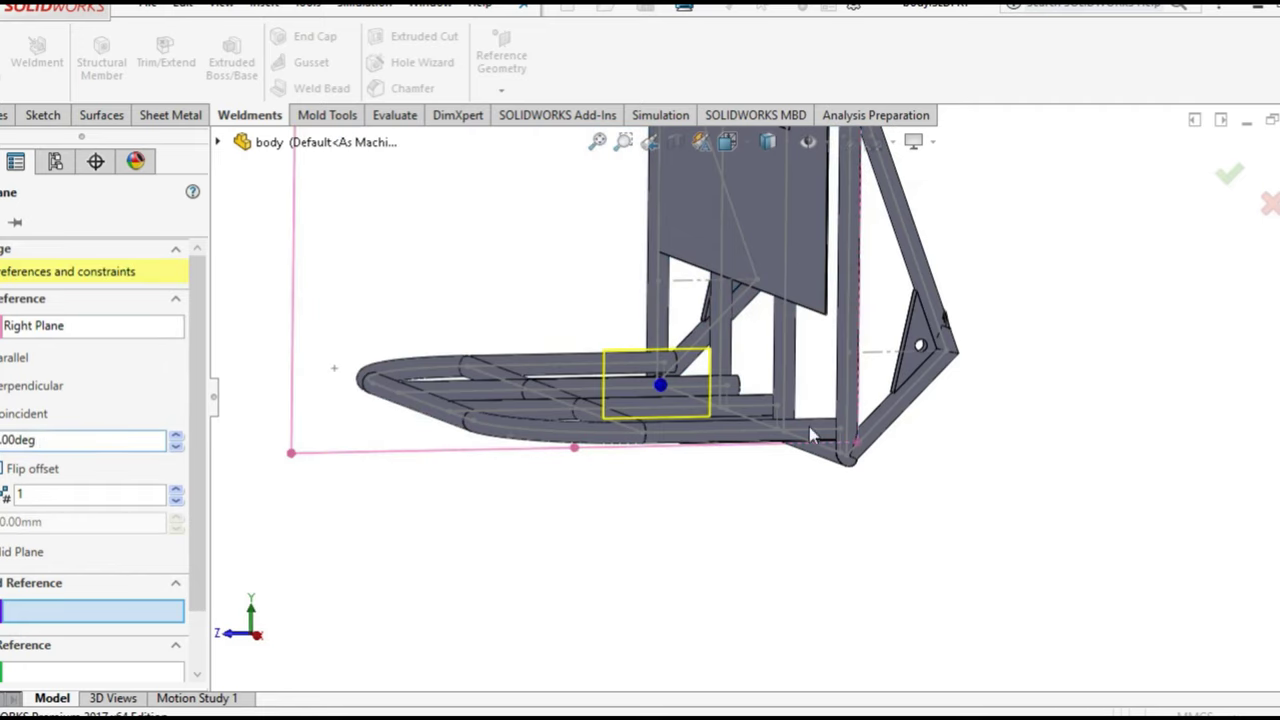
scroll(858, 408, down, 2)
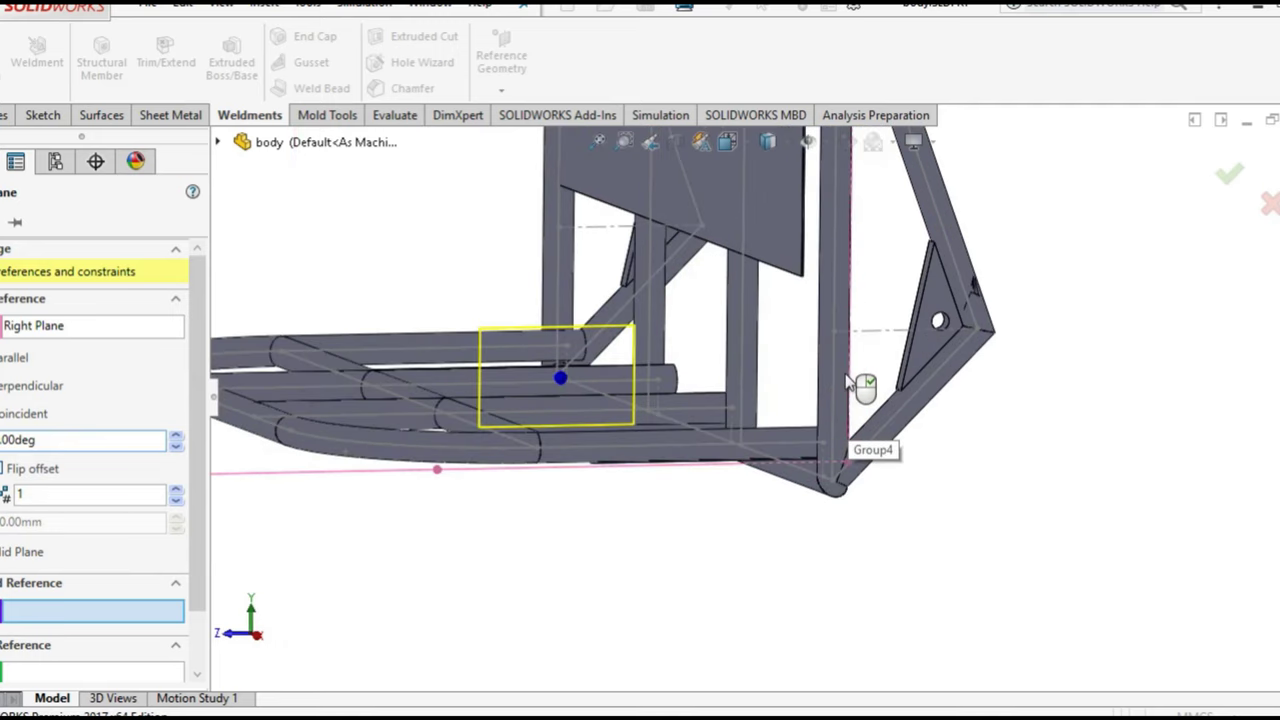
click(848, 380)
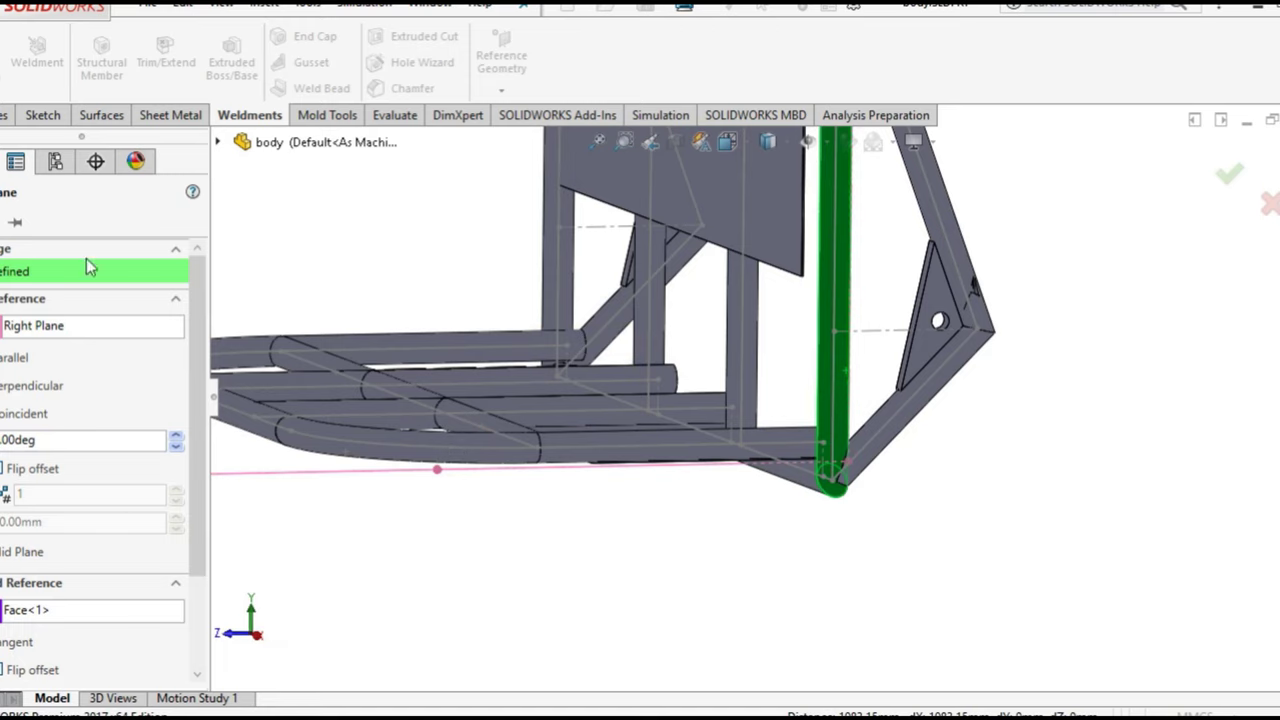
scroll(600, 418, up, 2)
mouse_move(613, 453)
middle_down()
mouse_move(651, 491)
mouse_move(811, 463)
middle_up()
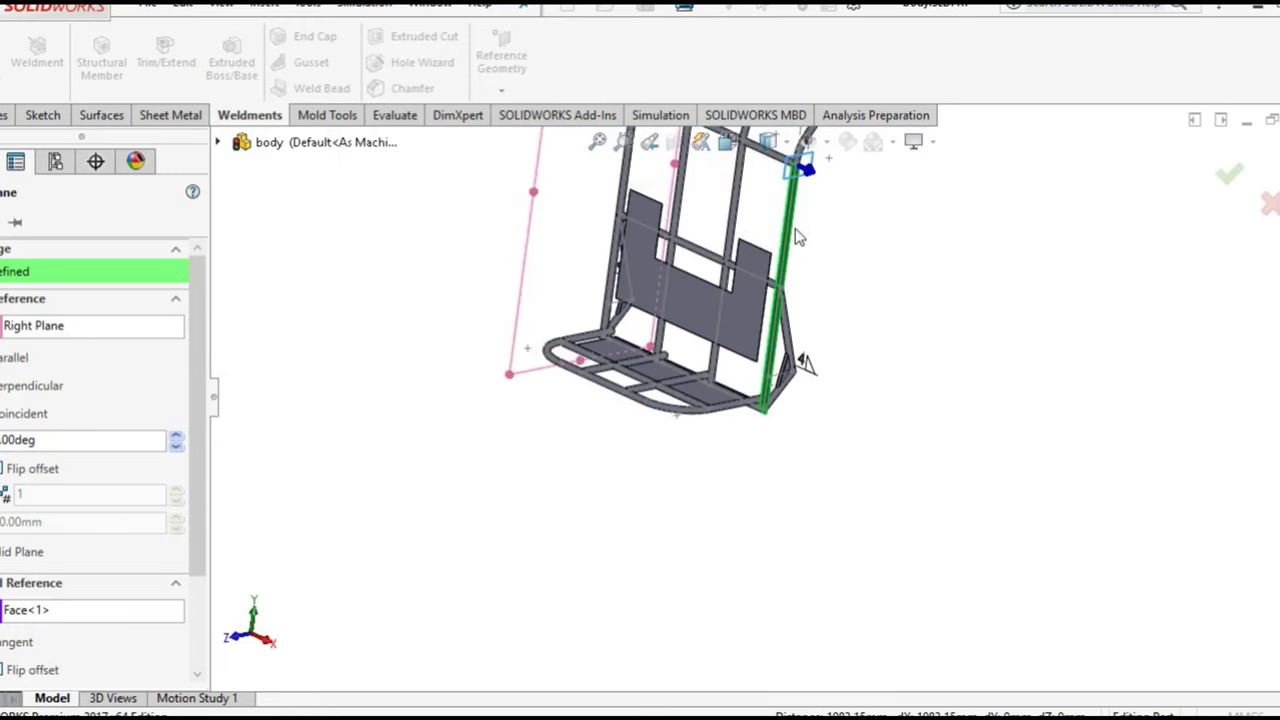
key(Return)
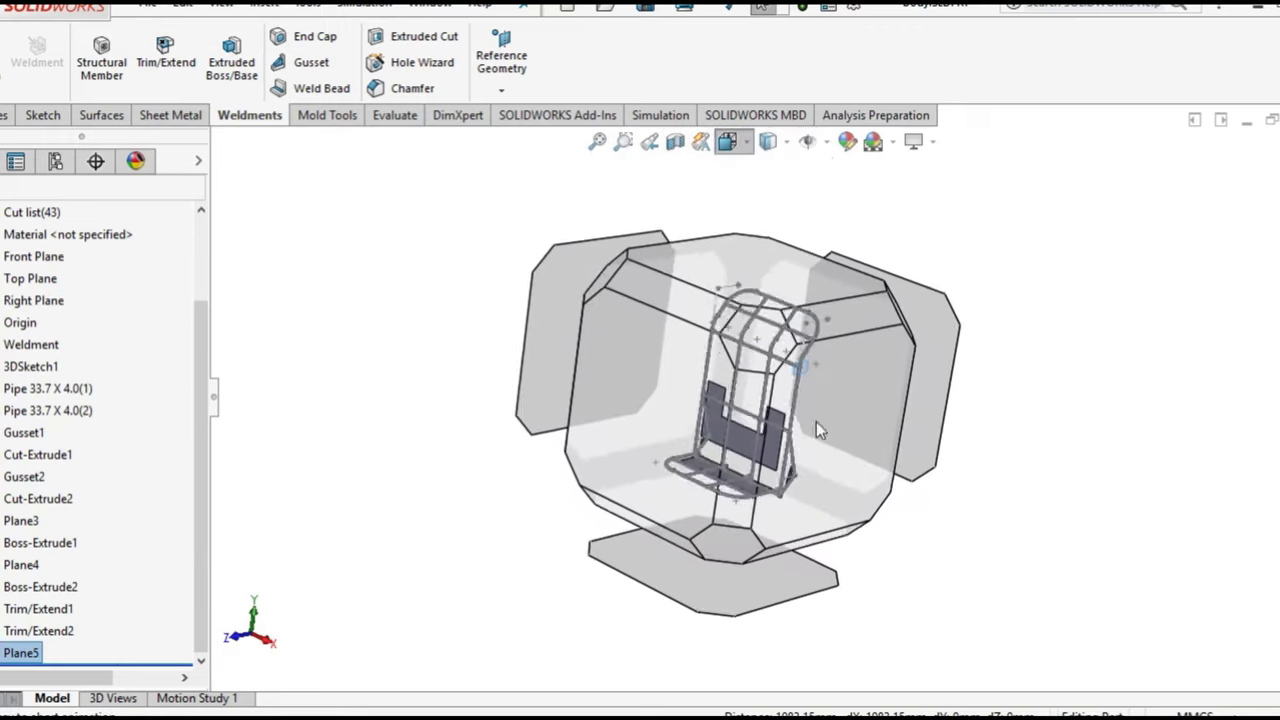
In Right view, start a sketch on Plane5 and draw a circle at the lower rear tube corner
key(ctrl+4)
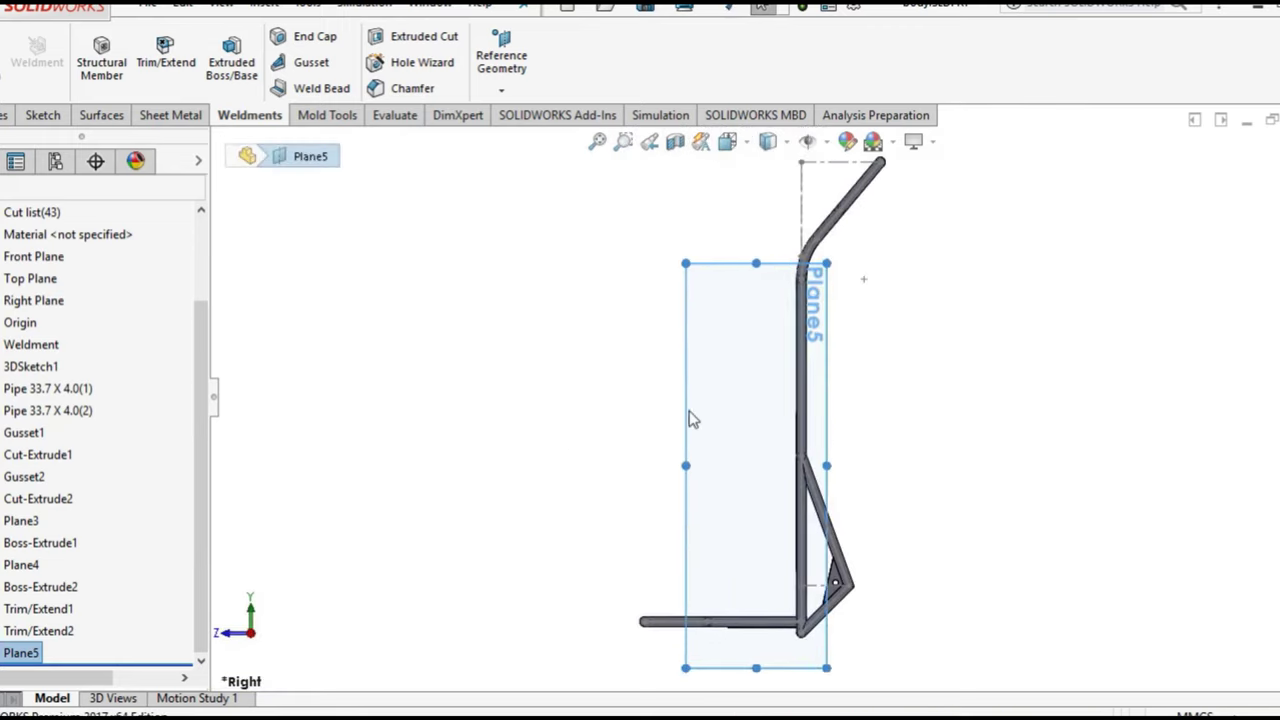
right_click(706, 368)
click(754, 340)
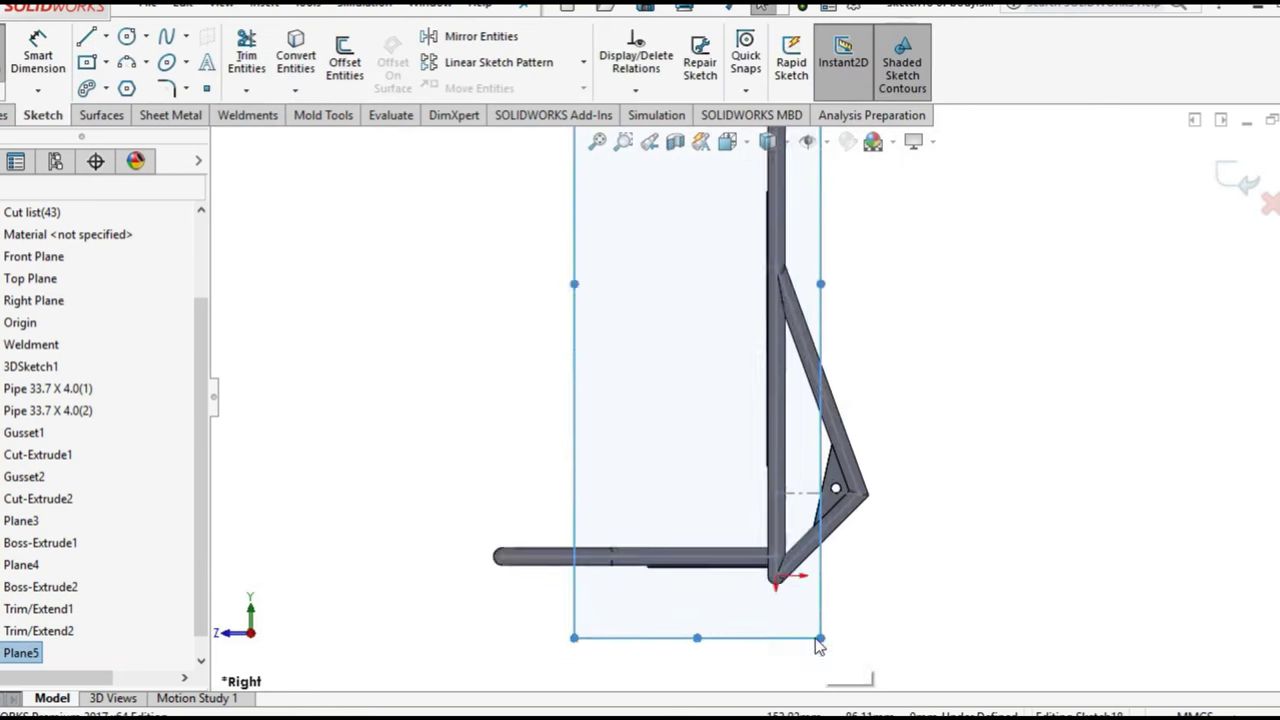
scroll(752, 492, down, 5)
scroll(752, 490, down, 2)
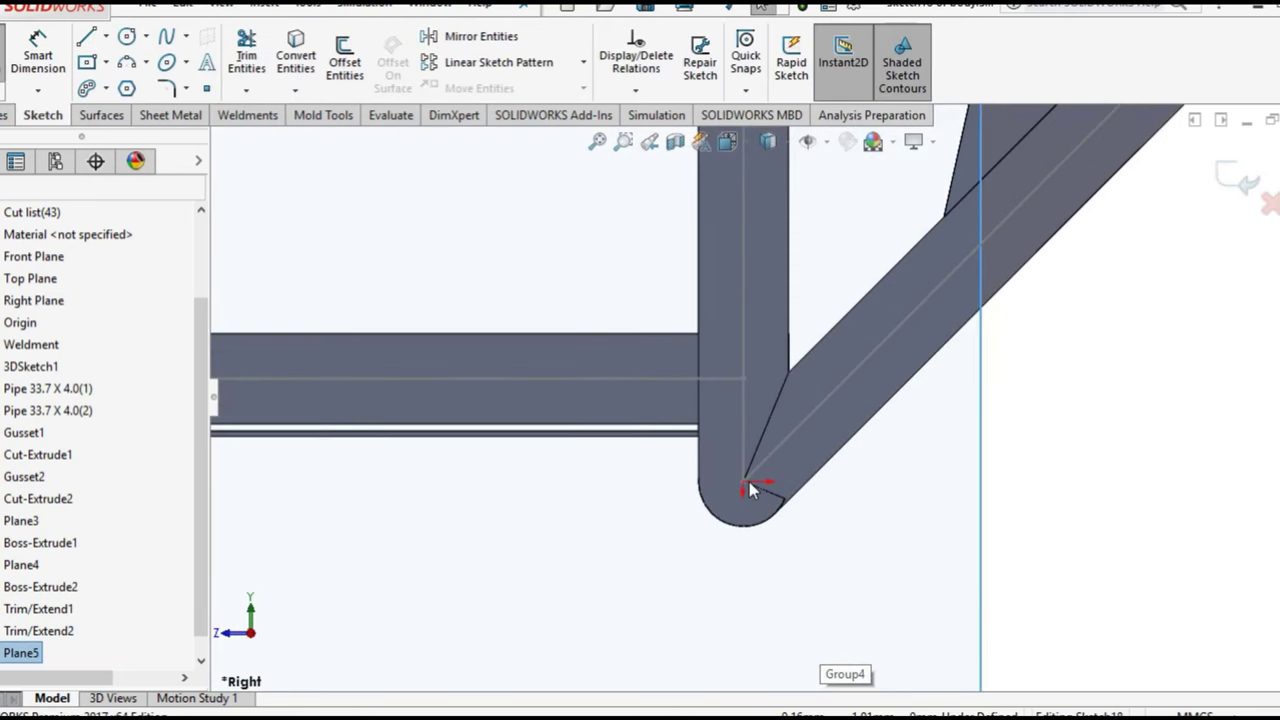
click(127, 40)
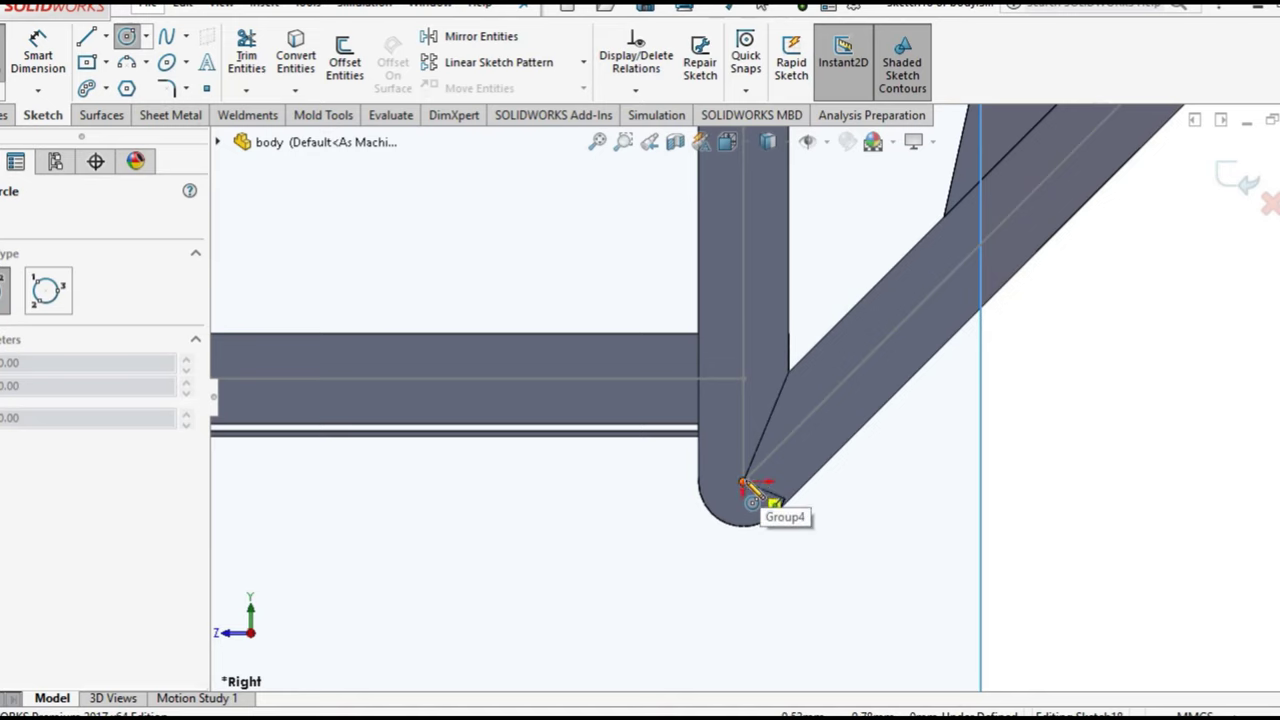
click(743, 483)
click(757, 515)
right_click(646, 514)
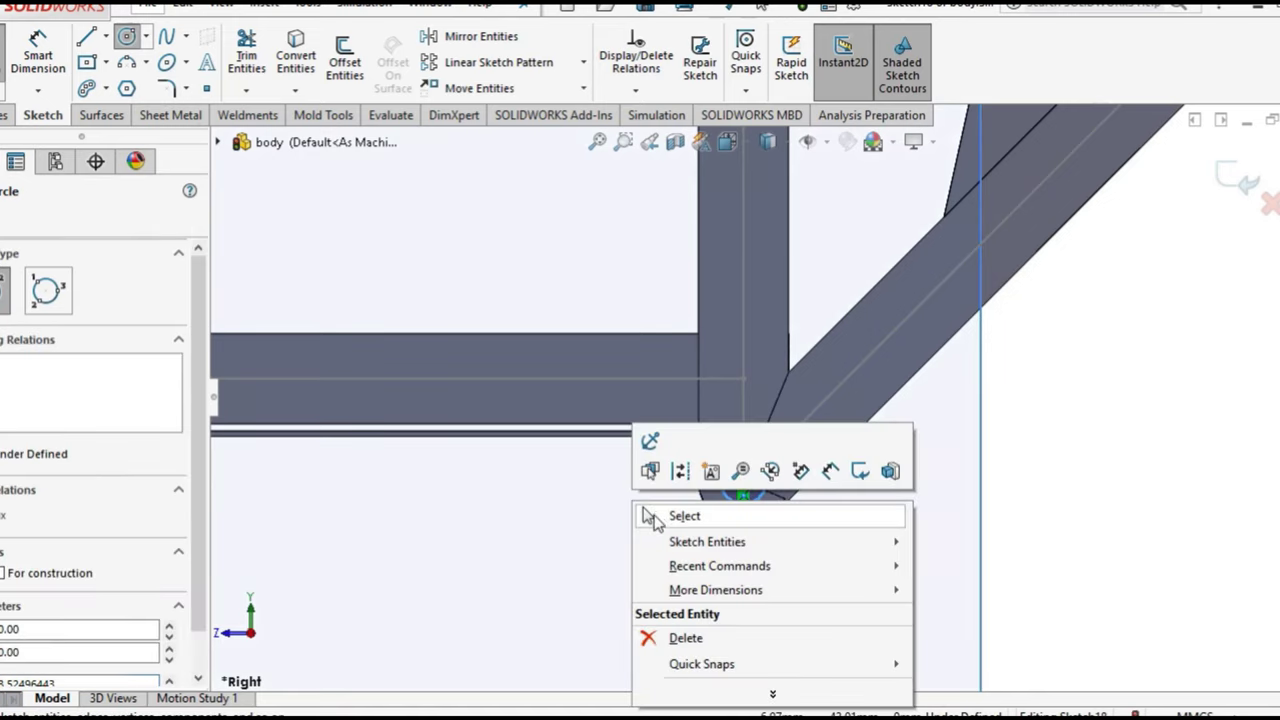
click(650, 516)
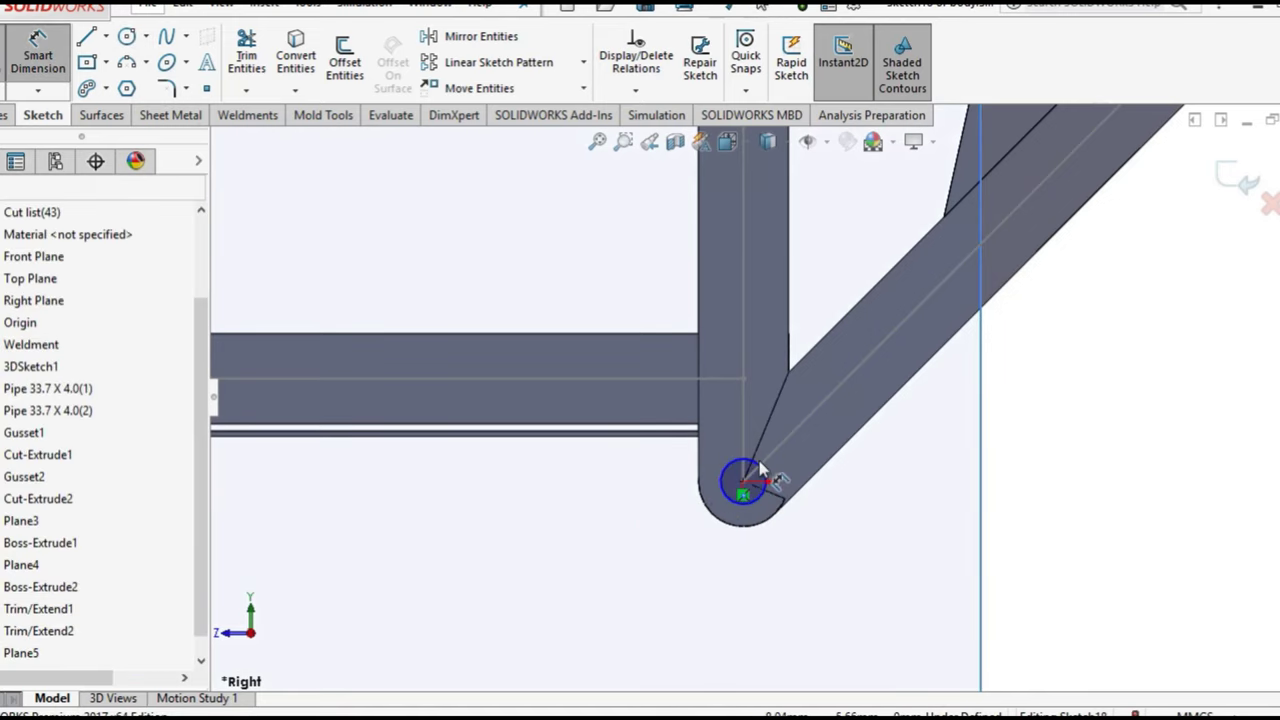
Dimension the circle's diameter to 12 mm
click(760, 470)
click(645, 510)
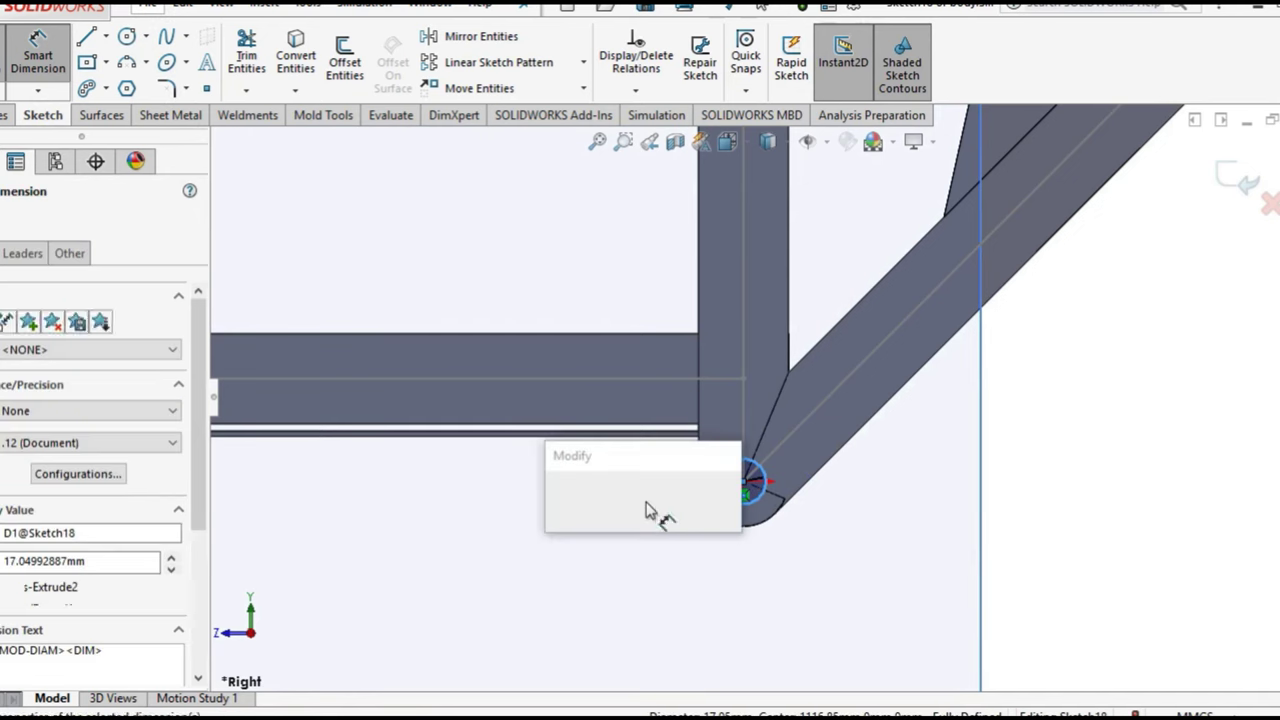
text(12)
key(Return)
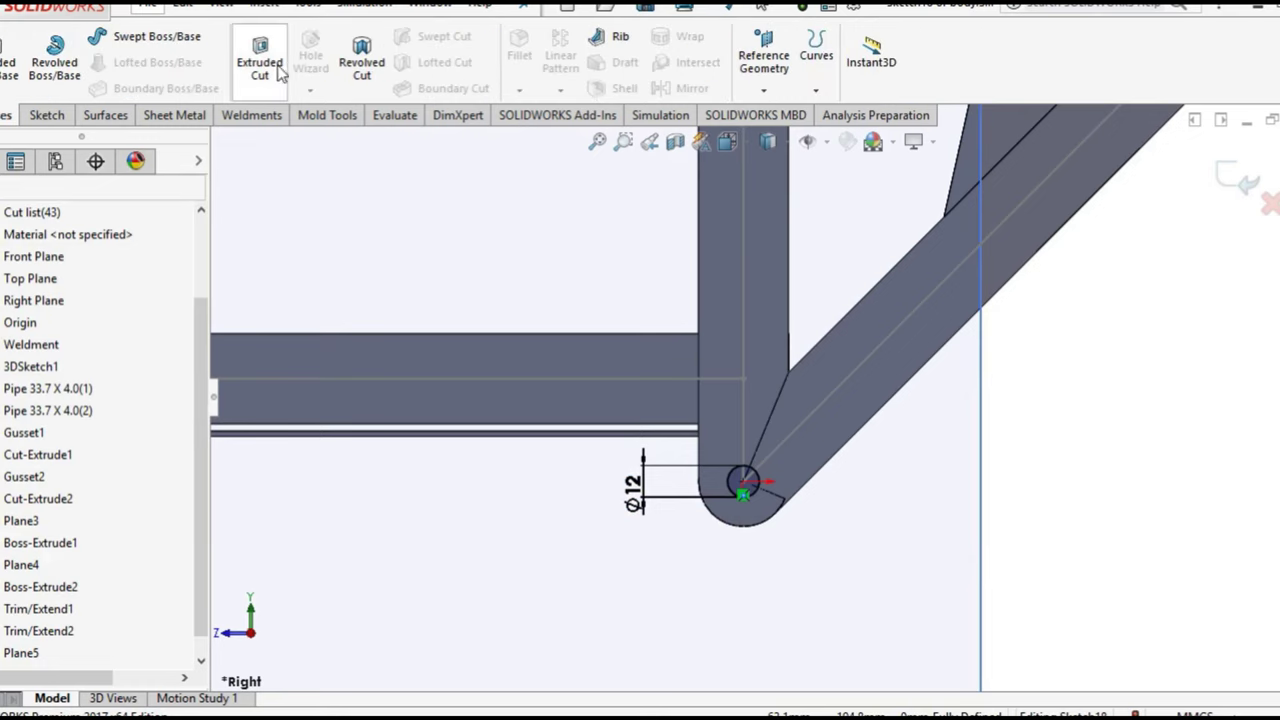
Set the extruded cut's end condition to Through All and accept it
click(100, 338)
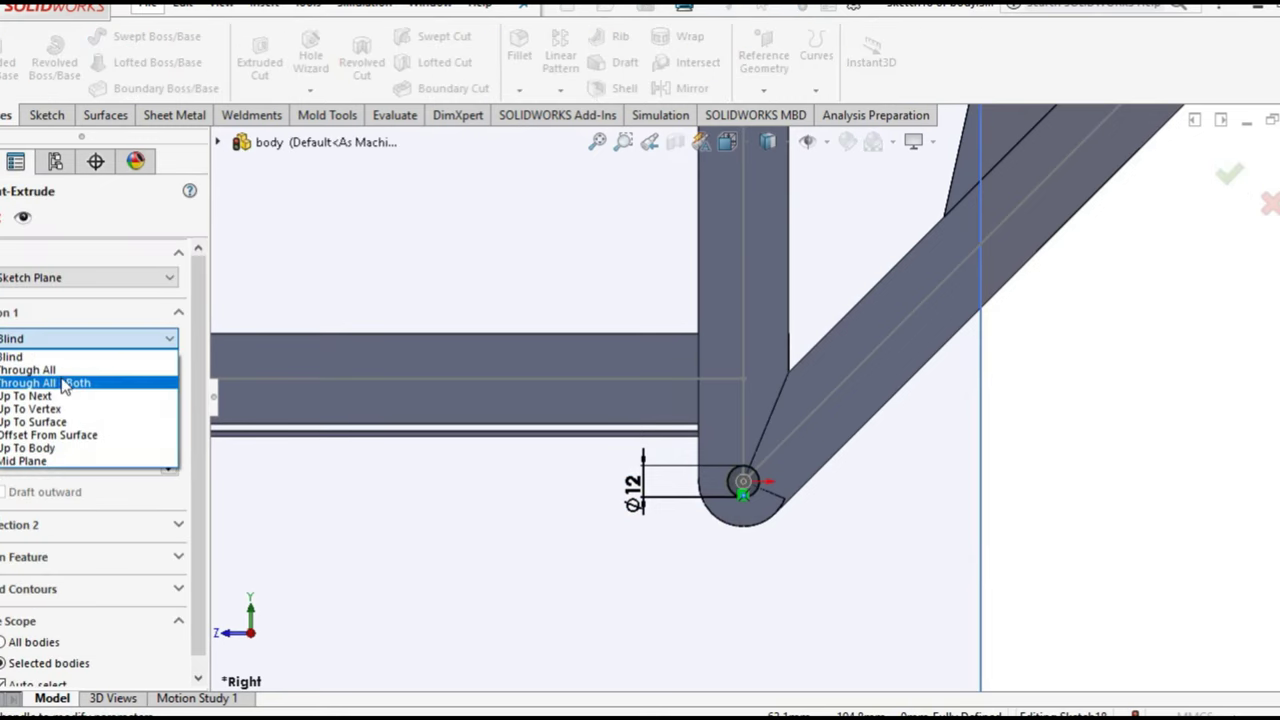
click(58, 366)
scroll(634, 405, up, 3)
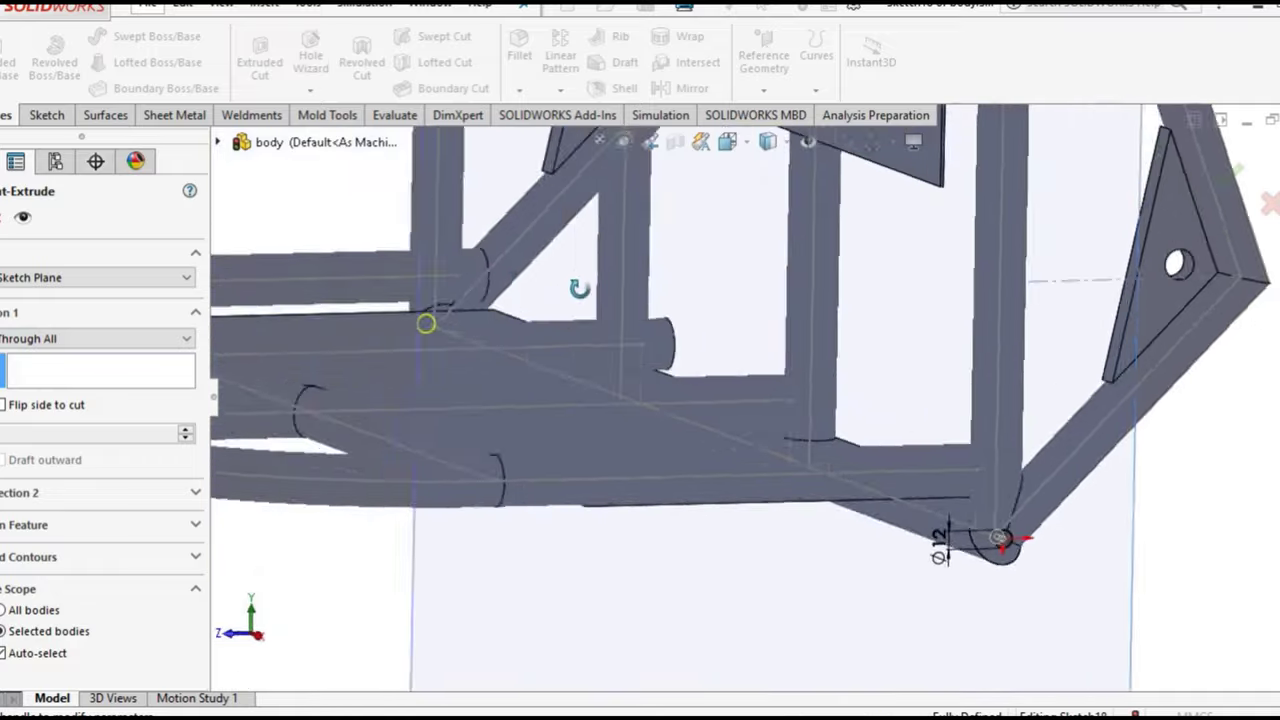
middle_drag(553, 270, 600, 304)
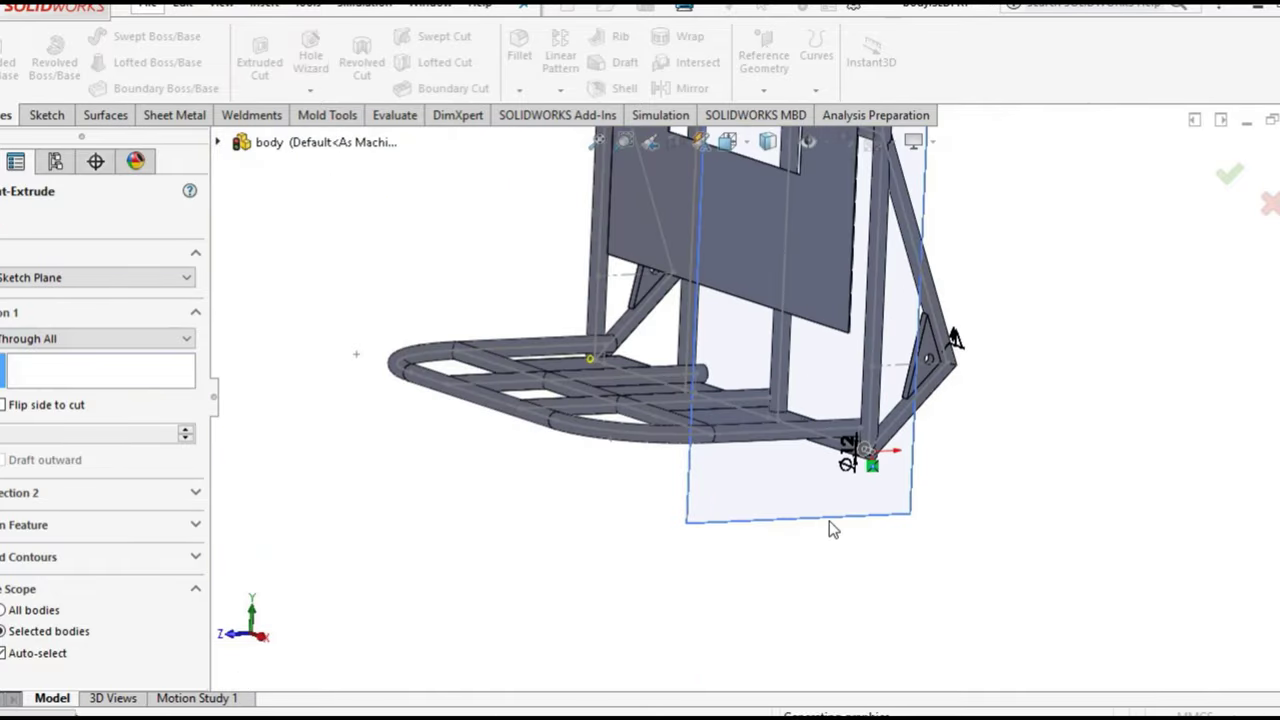
key(Escape)
Hide Plane5 and return the frame to a standard view orientation
right_click(784, 494)
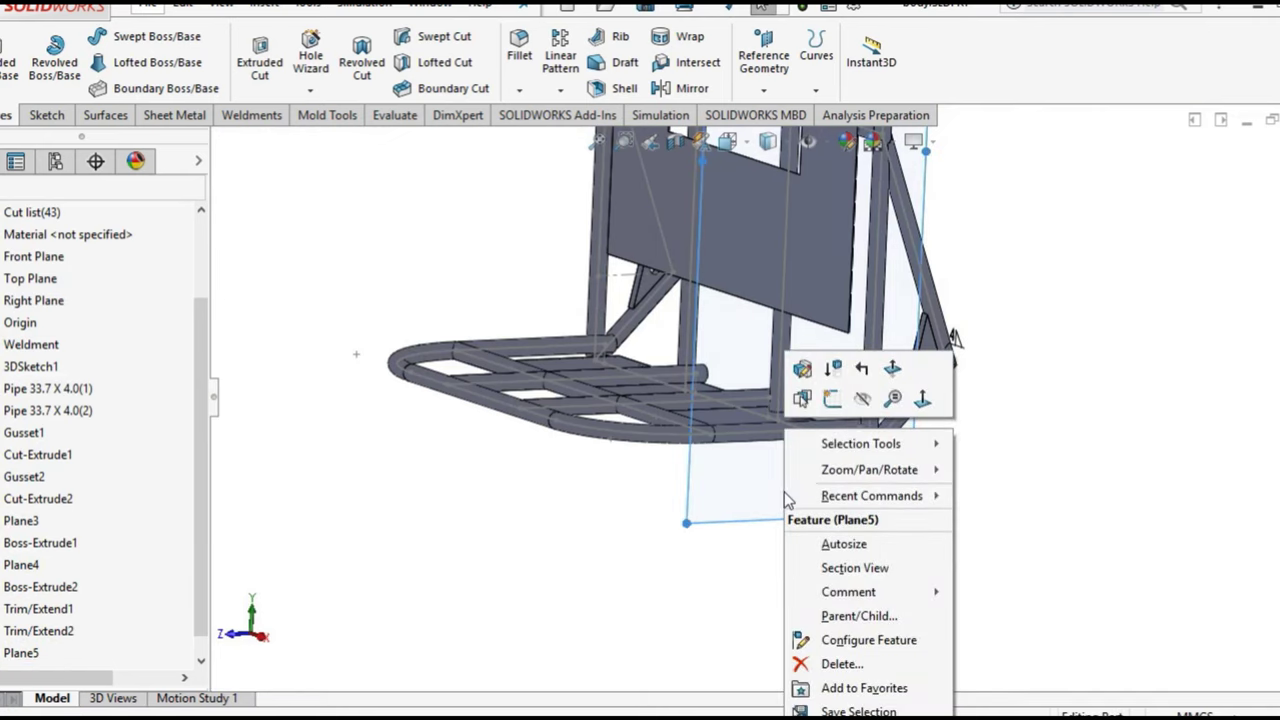
click(864, 400)
scroll(880, 477, down, 3)
mouse_move(880, 477)
middle_down()
mouse_move(817, 466)
mouse_move(812, 383)
middle_up()
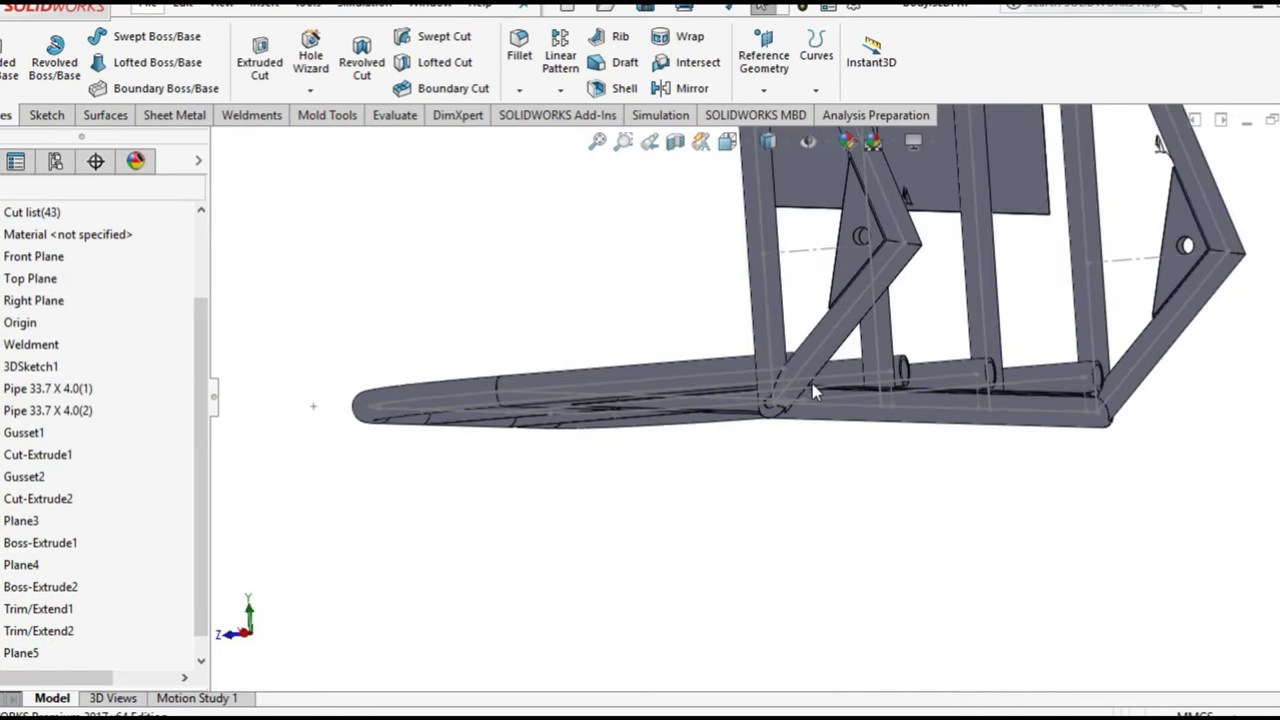
scroll(713, 417, down, 3)
mouse_move(713, 417)
middle_down()
mouse_move(806, 498)
mouse_move(762, 289)
middle_up()
scroll(806, 500, up, 3)
click(726, 148)
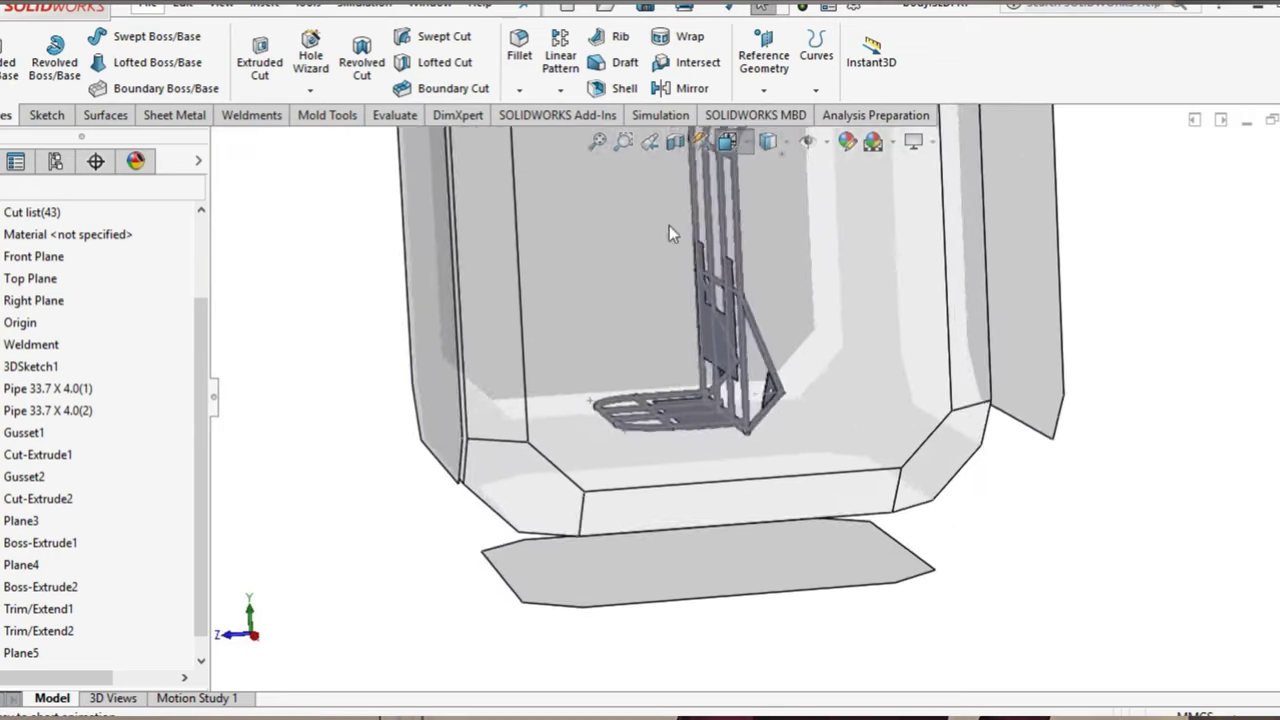
click(620, 378)
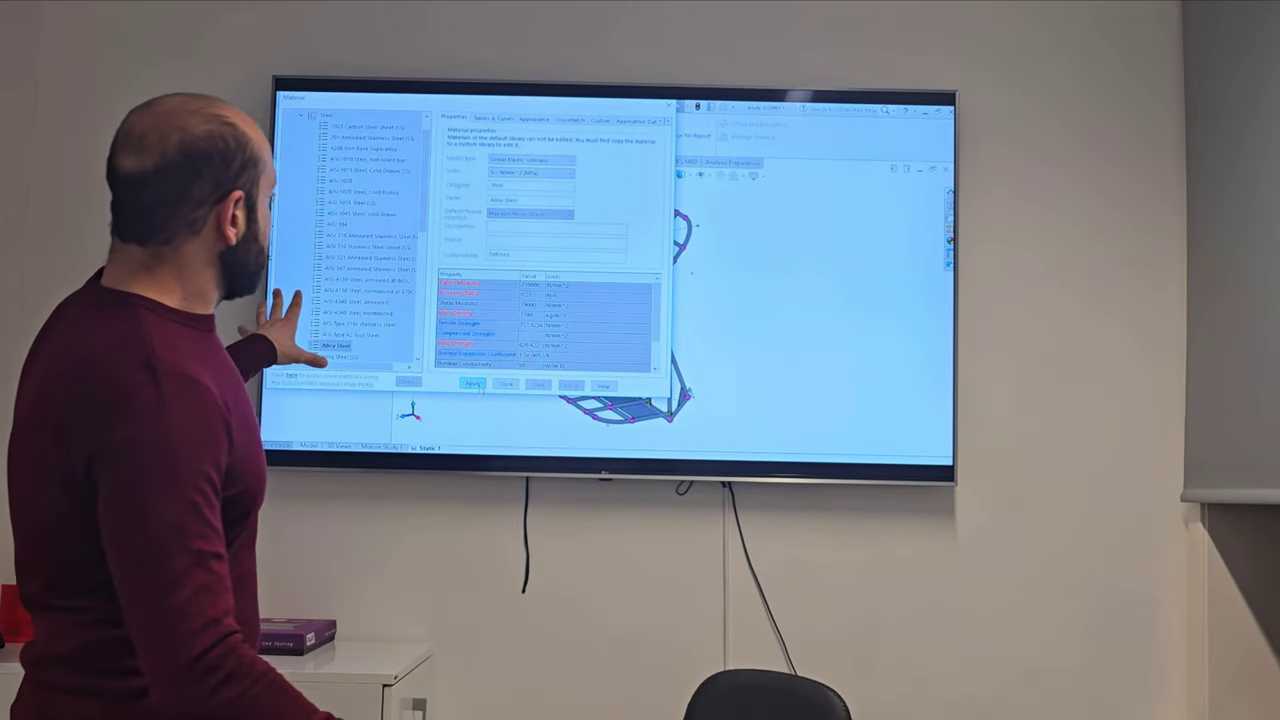
Close the Material dialog and begin a contact set with the two floor tubes and another body
click(511, 386)
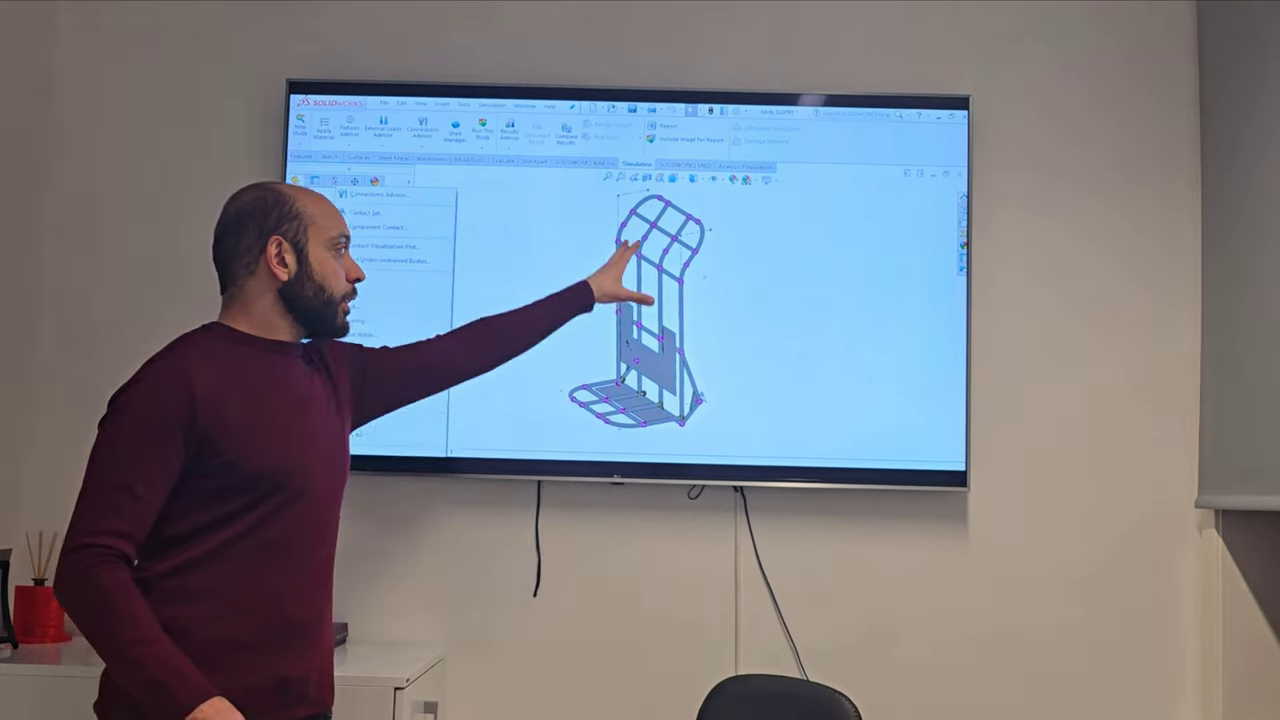
right_click(340, 305)
click(495, 256)
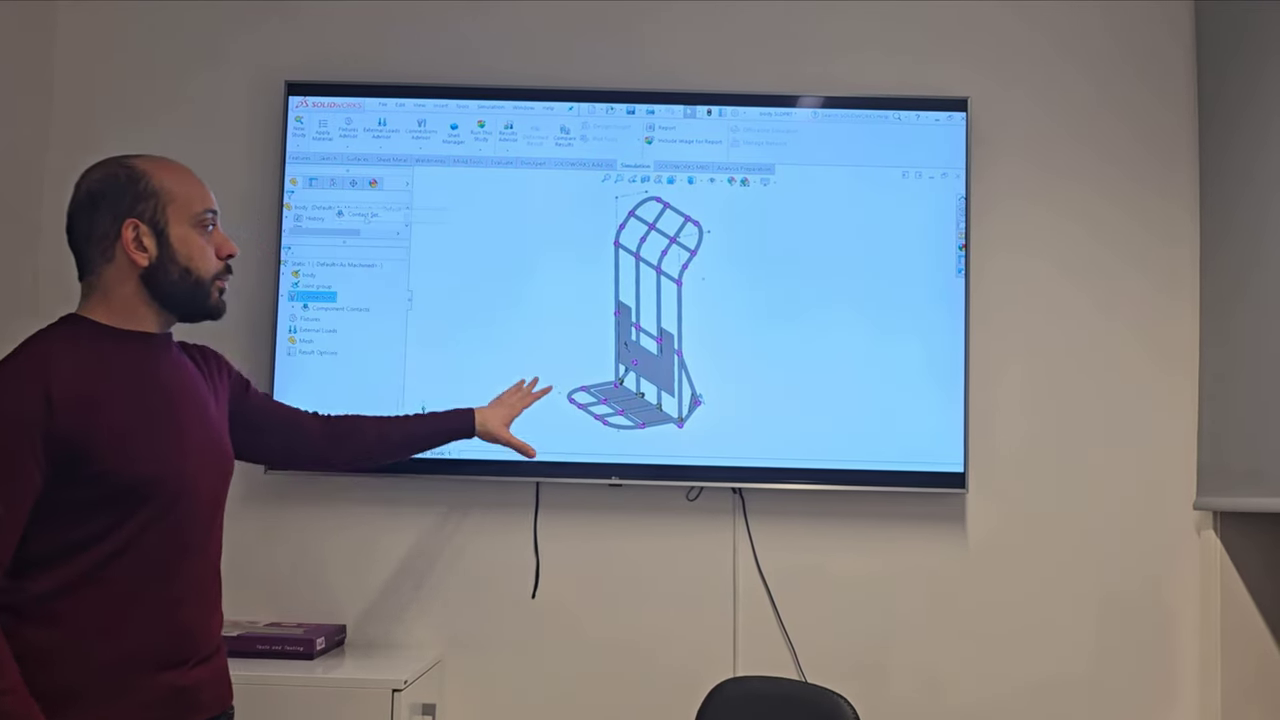
click(329, 320)
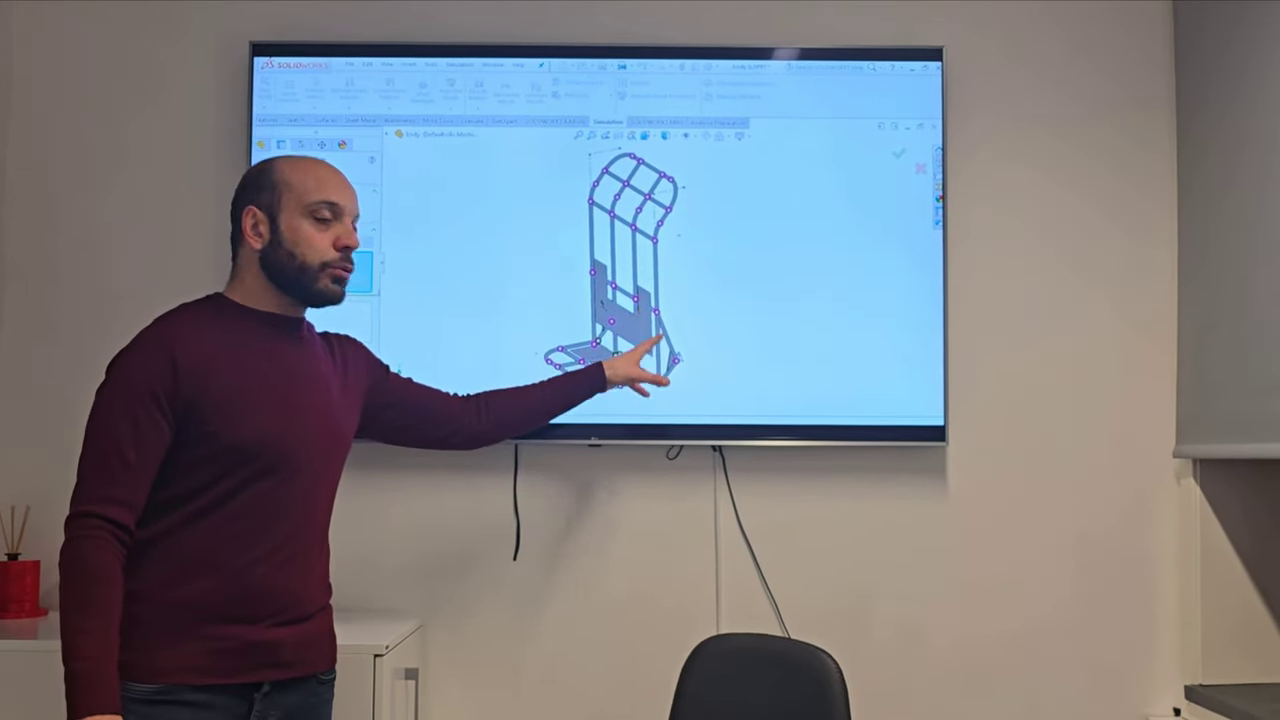
scroll(640, 300, down, 3)
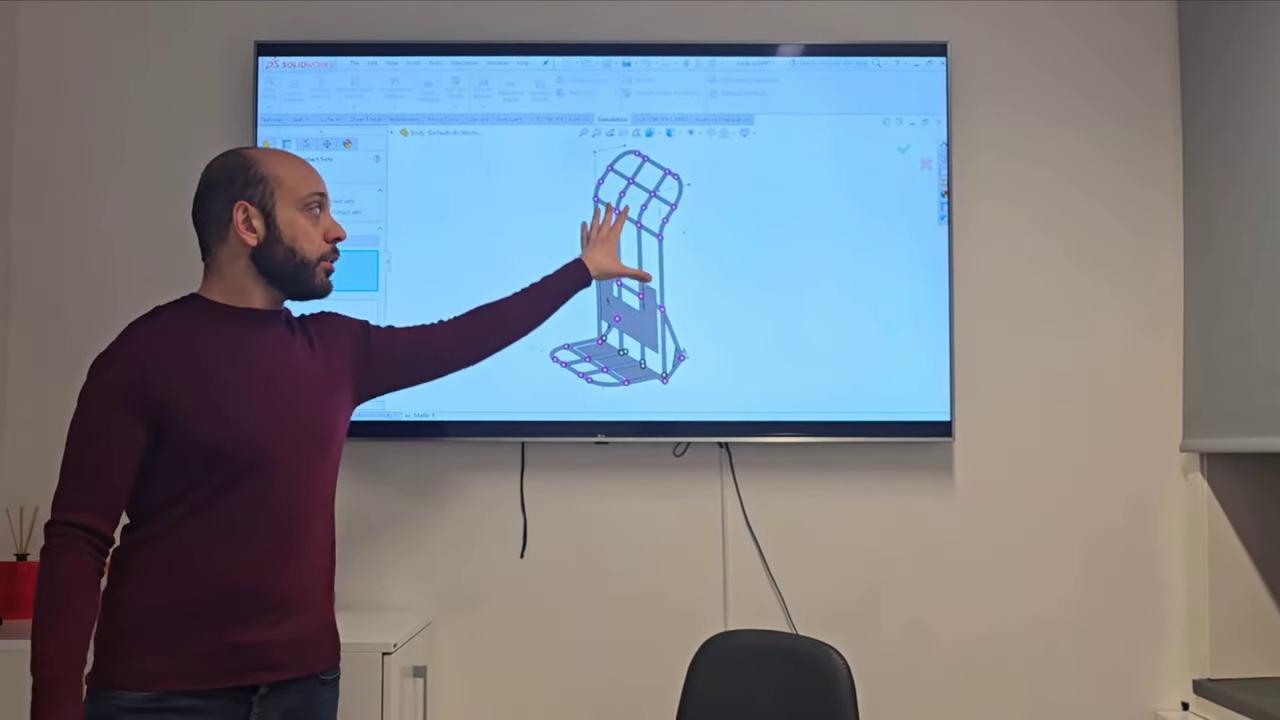
middle_drag(616, 265, 663, 318)
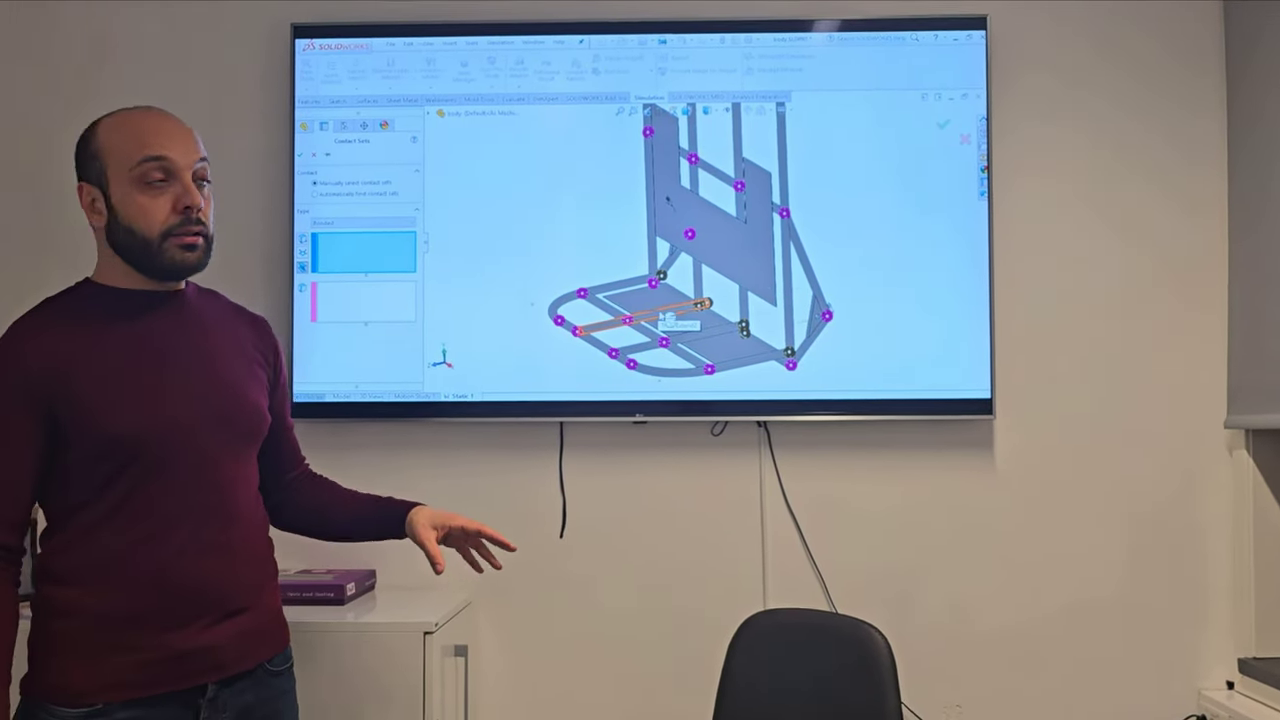
click(664, 316)
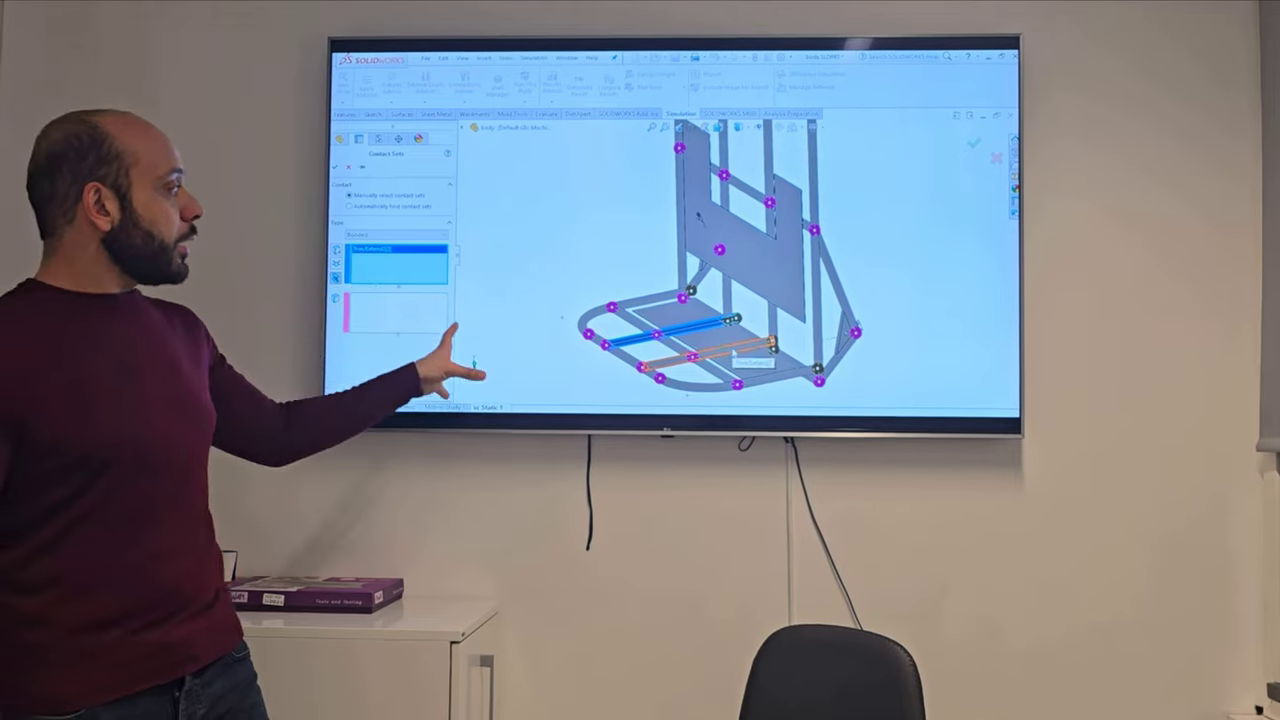
click(724, 346)
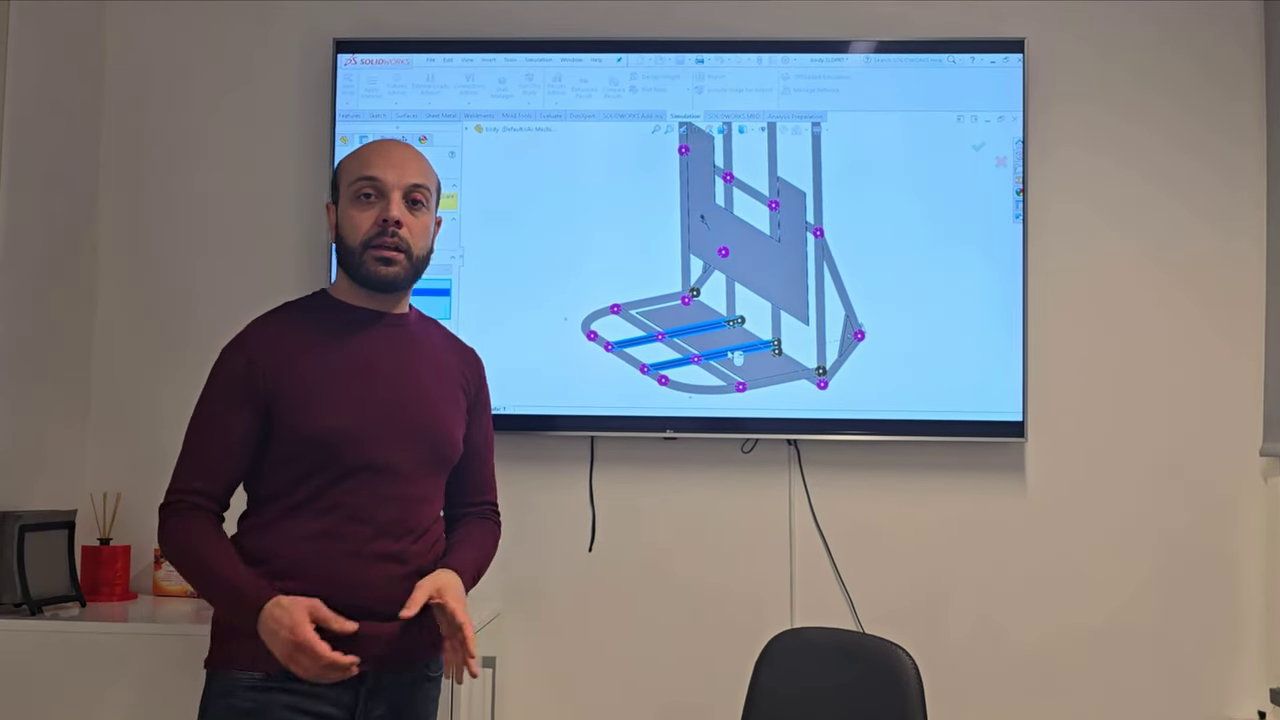
mouse_move(763, 375)
middle_down()
mouse_move(745, 385)
mouse_move(820, 300)
mouse_move(757, 258)
middle_up()
click(840, 200)
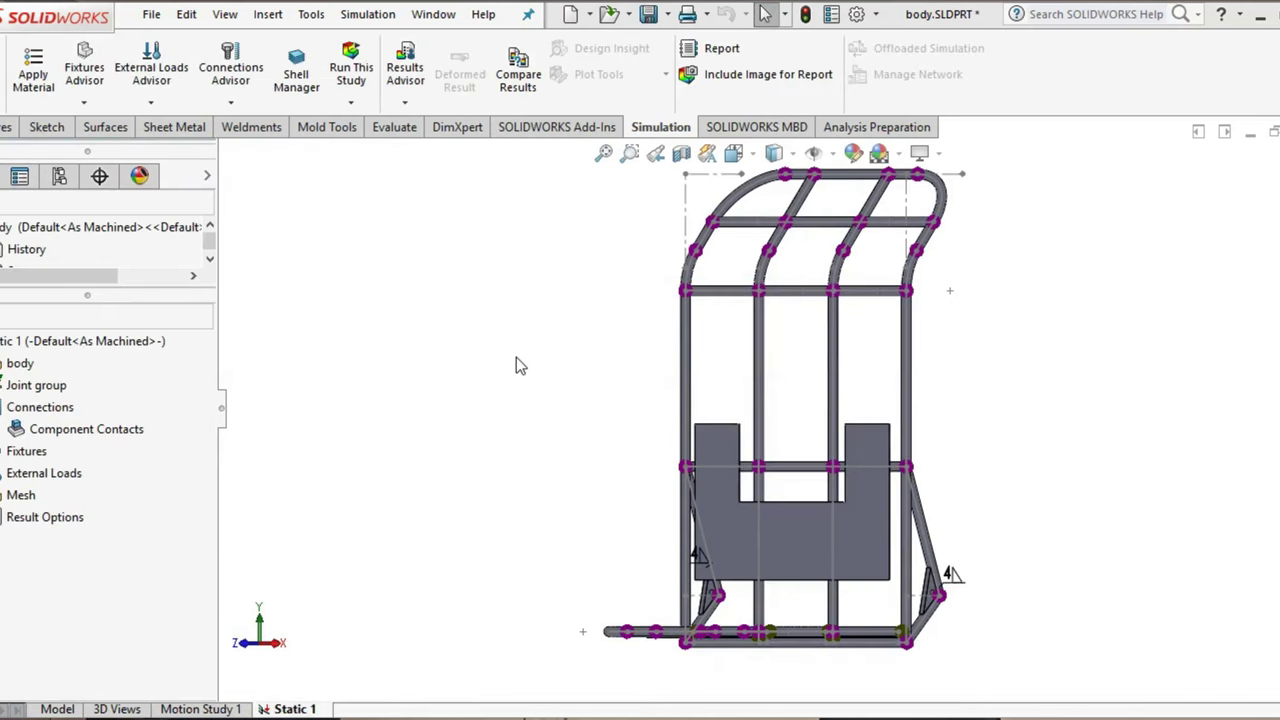
Apply Alloy Steel to all frame bodies using Apply Material to All Bodies
mouse_move(531, 394)
middle_down()
mouse_move(837, 430)
mouse_move(823, 389)
mouse_move(843, 277)
mouse_move(796, 354)
middle_up()
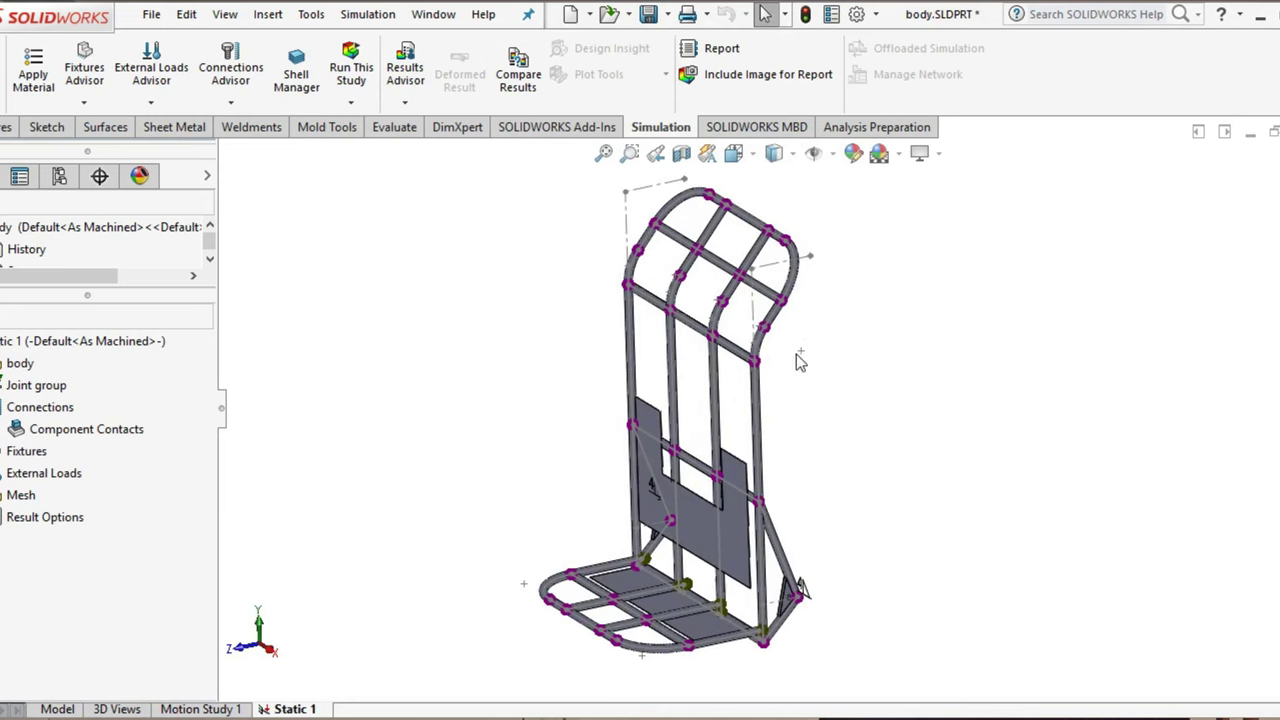
right_click(27, 366)
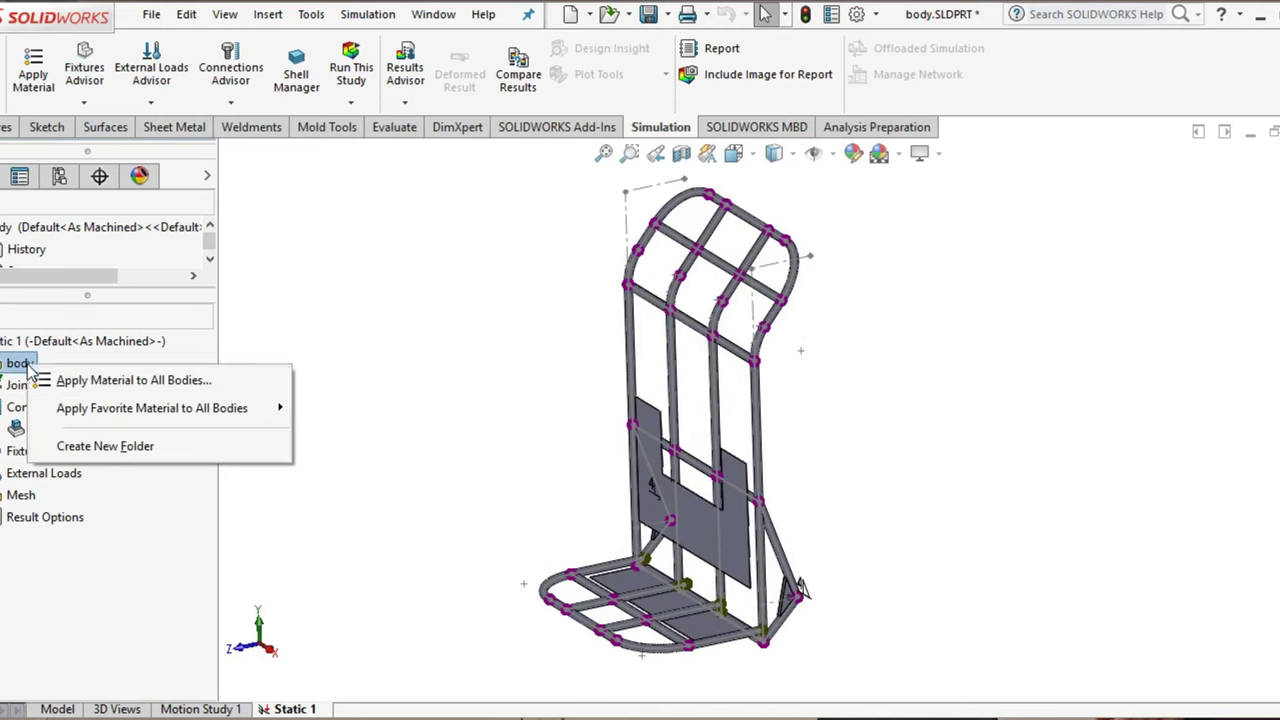
click(80, 381)
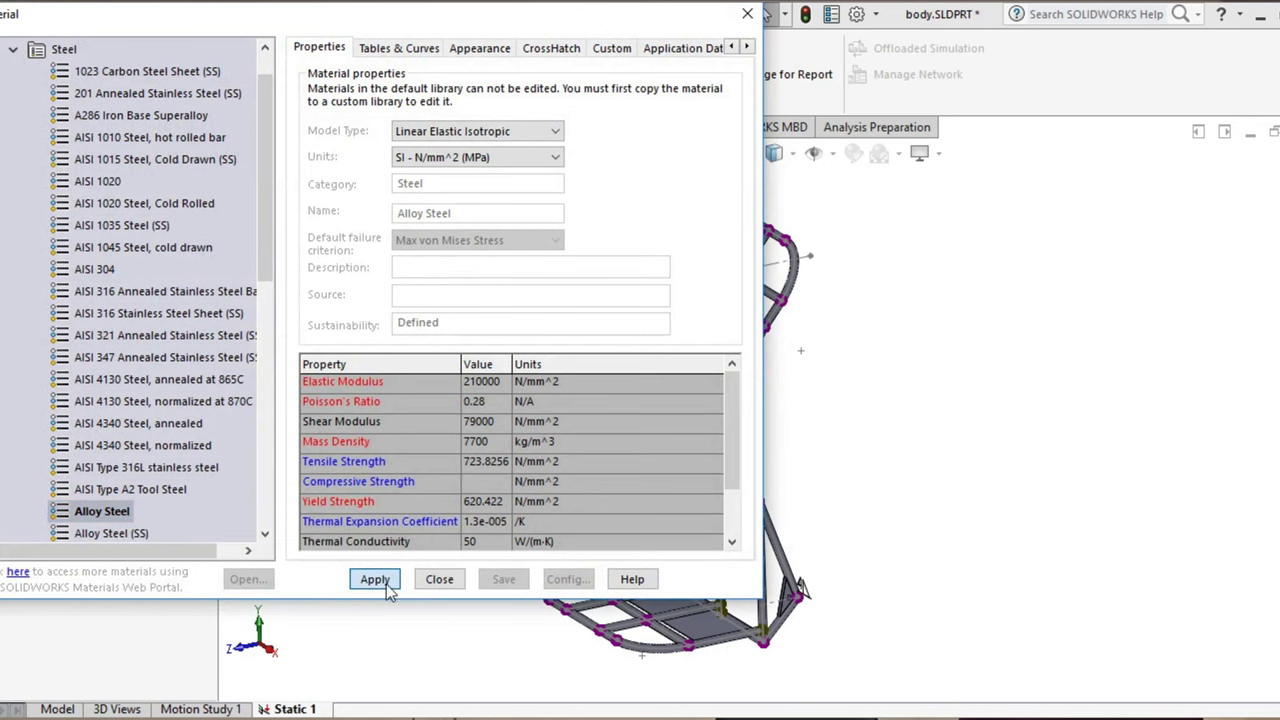
click(439, 580)
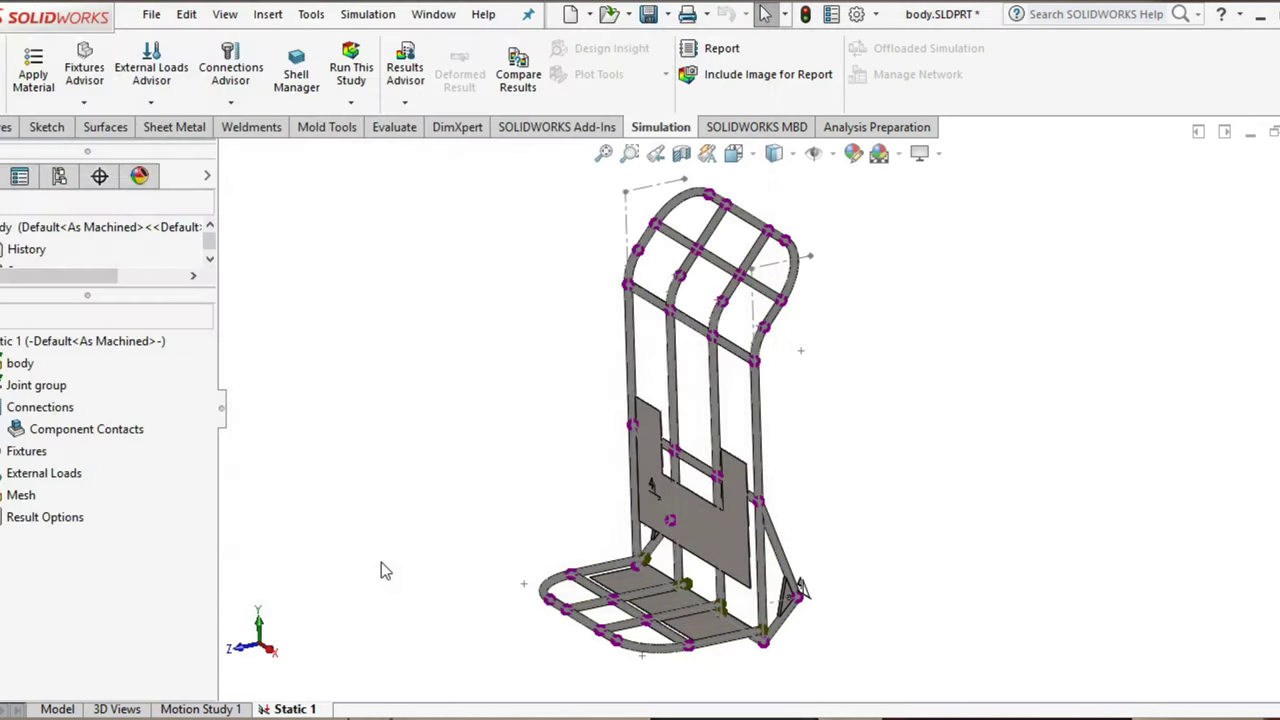
Start a new contact set and set its type to Bonded
right_click(64, 413)
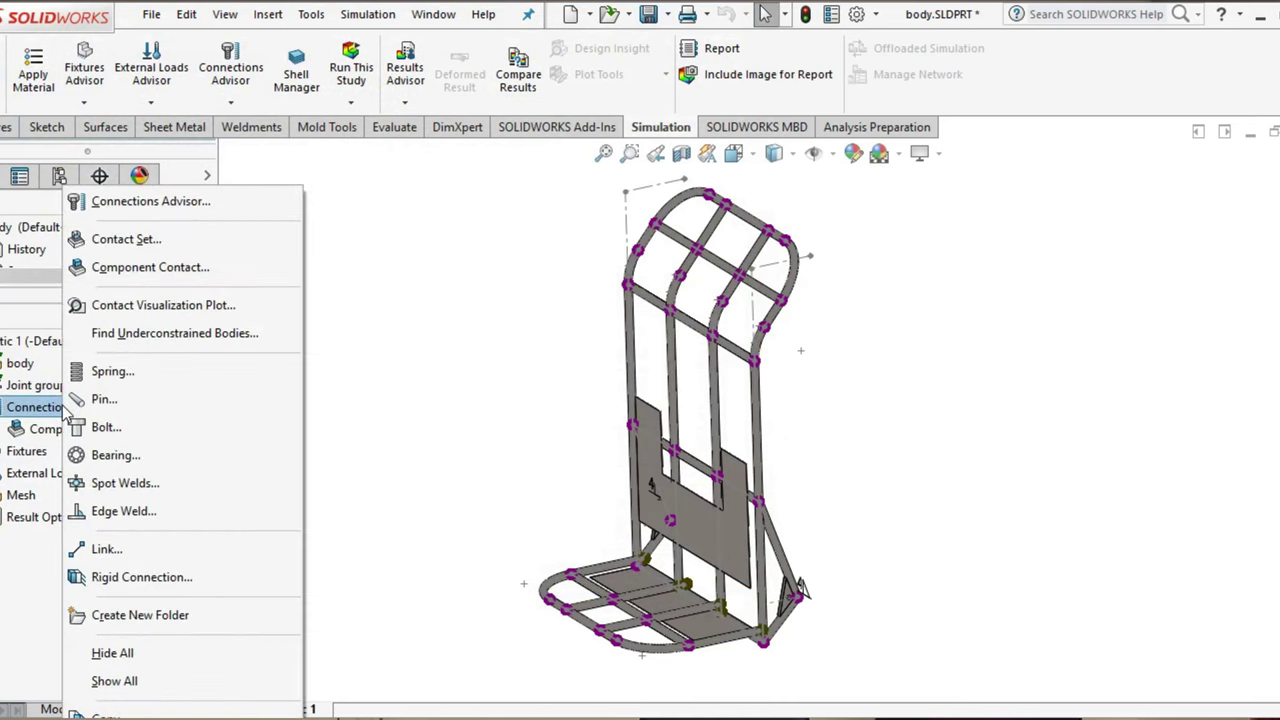
click(125, 241)
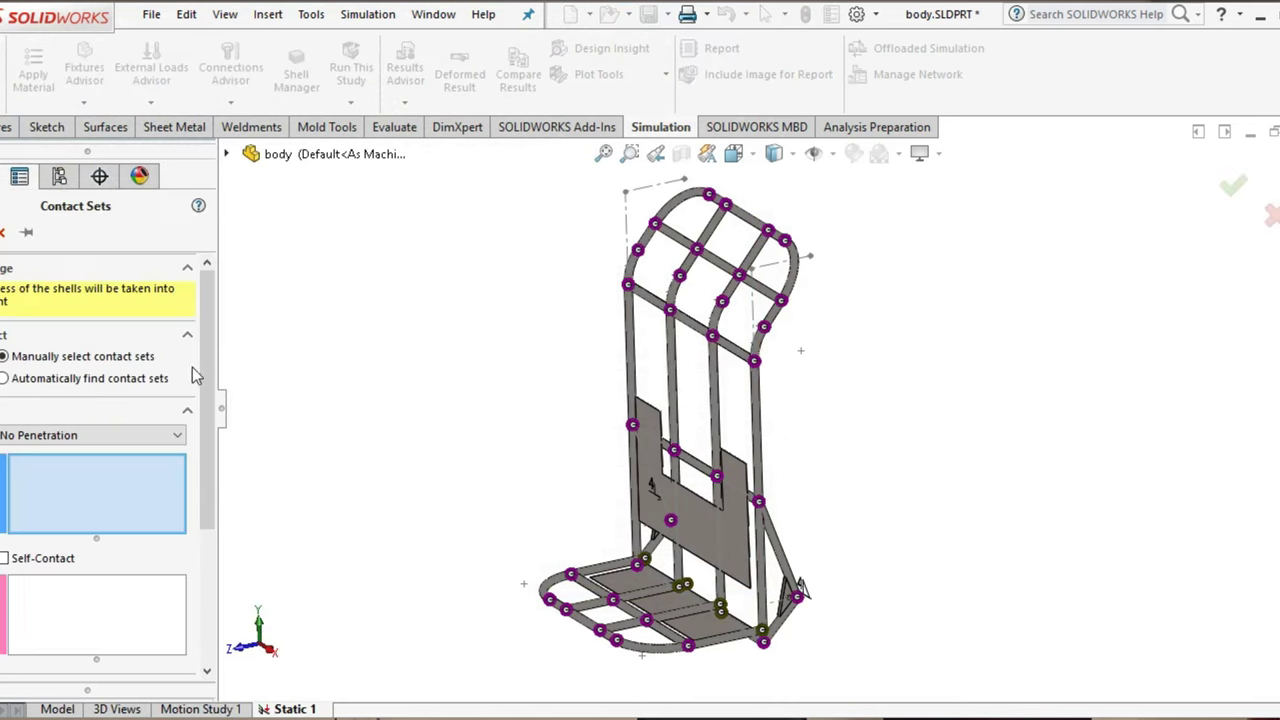
click(40, 435)
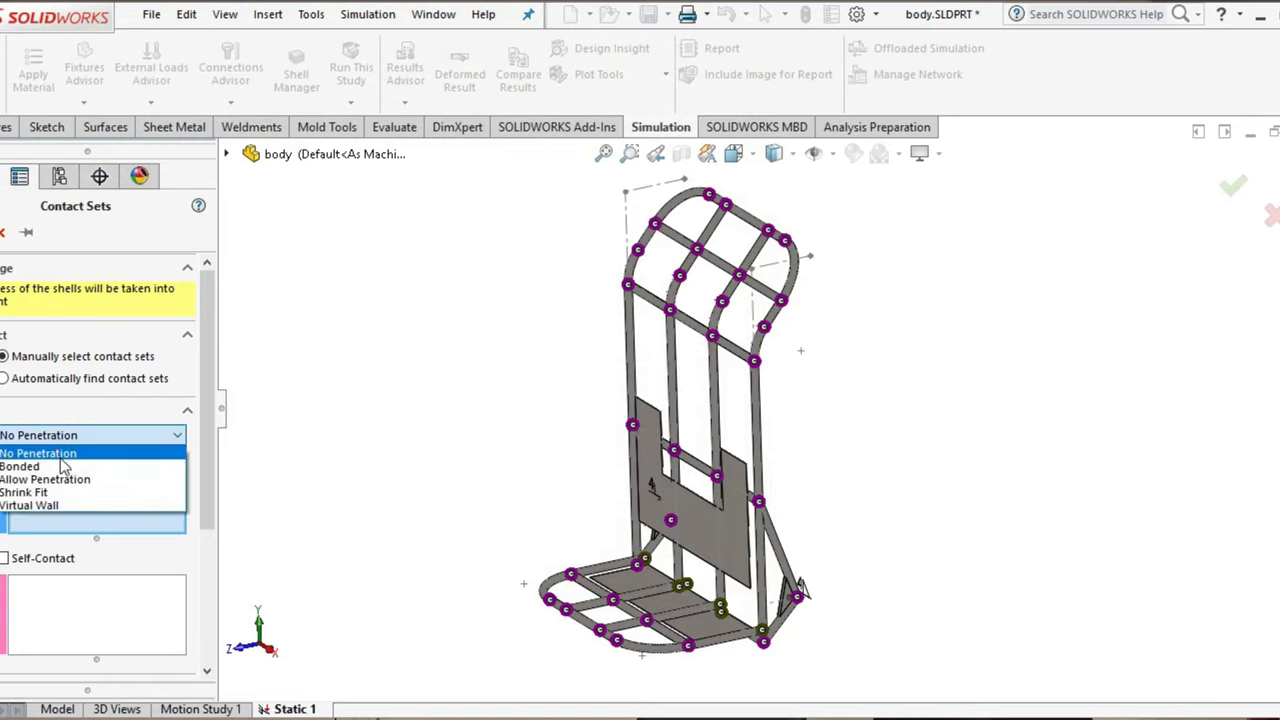
click(66, 468)
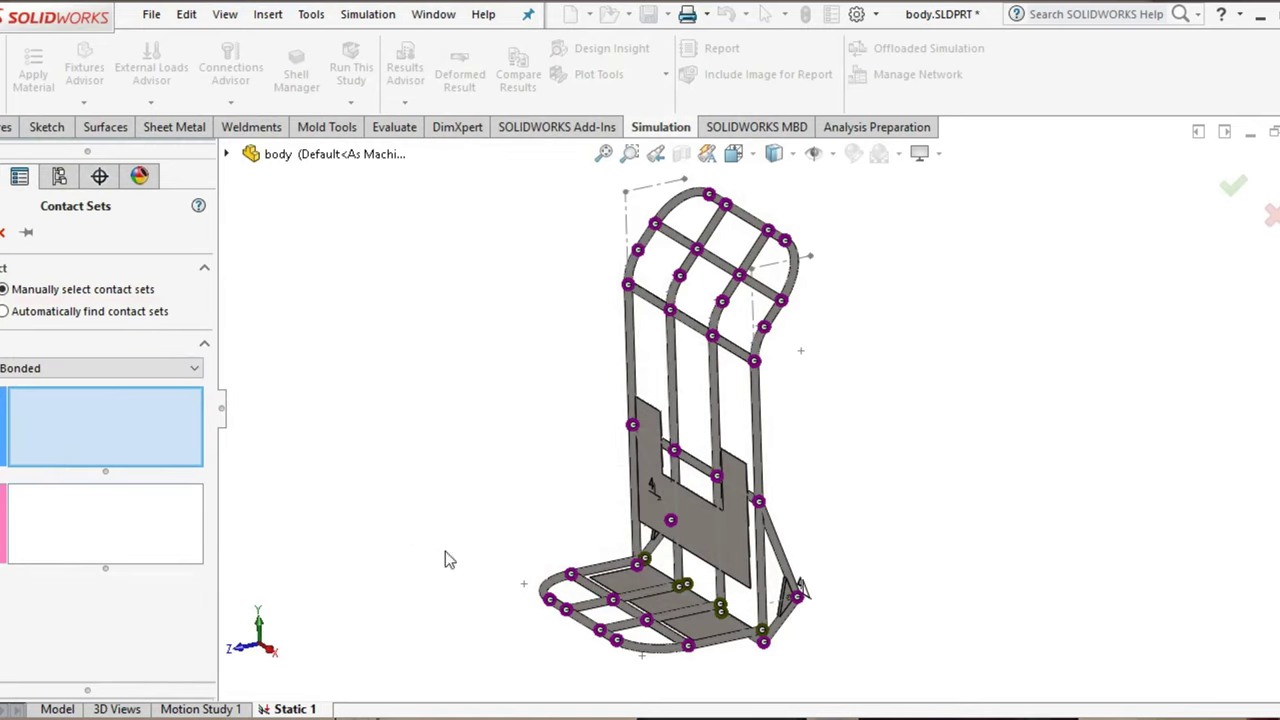
Add the two seat cross tubes and the front pipe to Set 1
scroll(604, 610, down, 4)
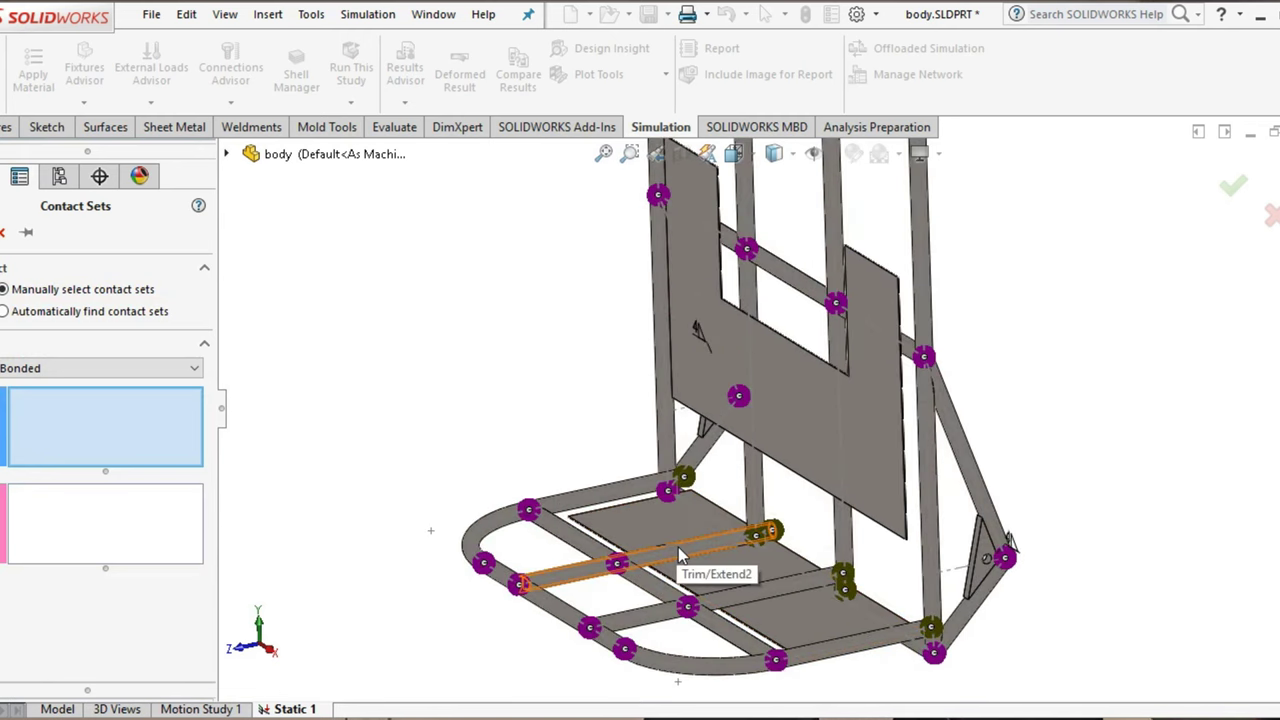
click(678, 547)
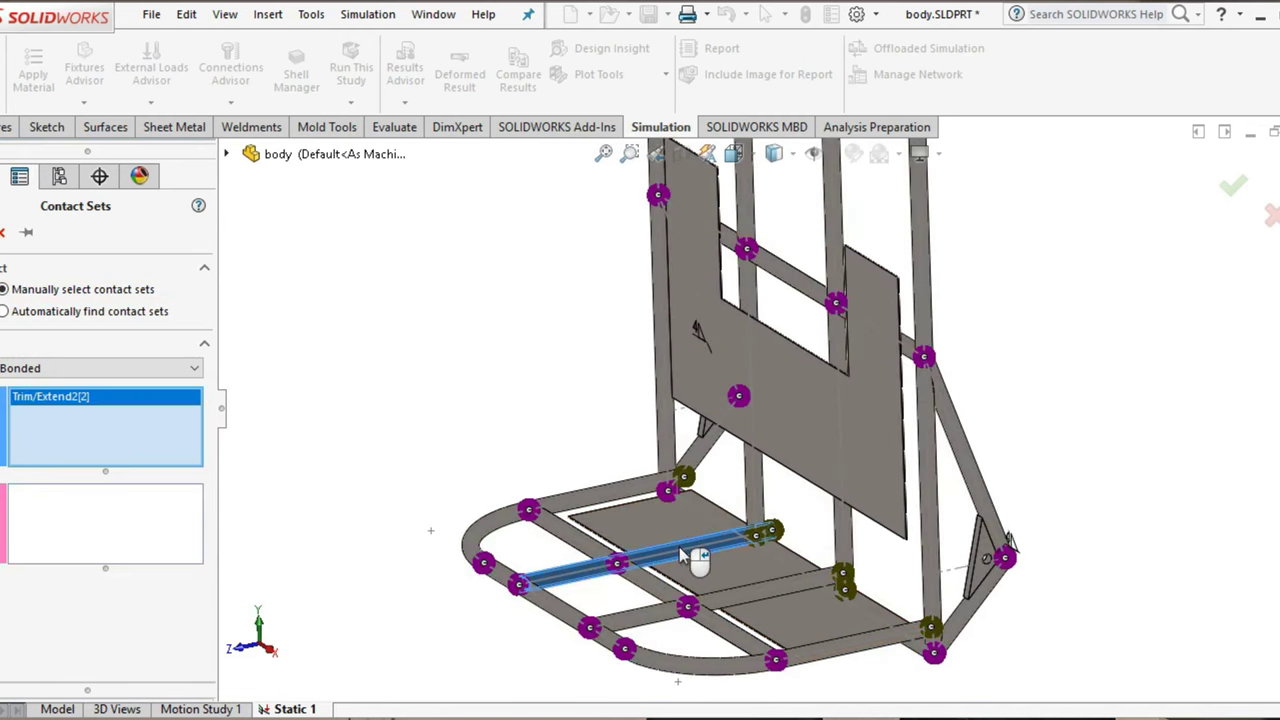
click(765, 591)
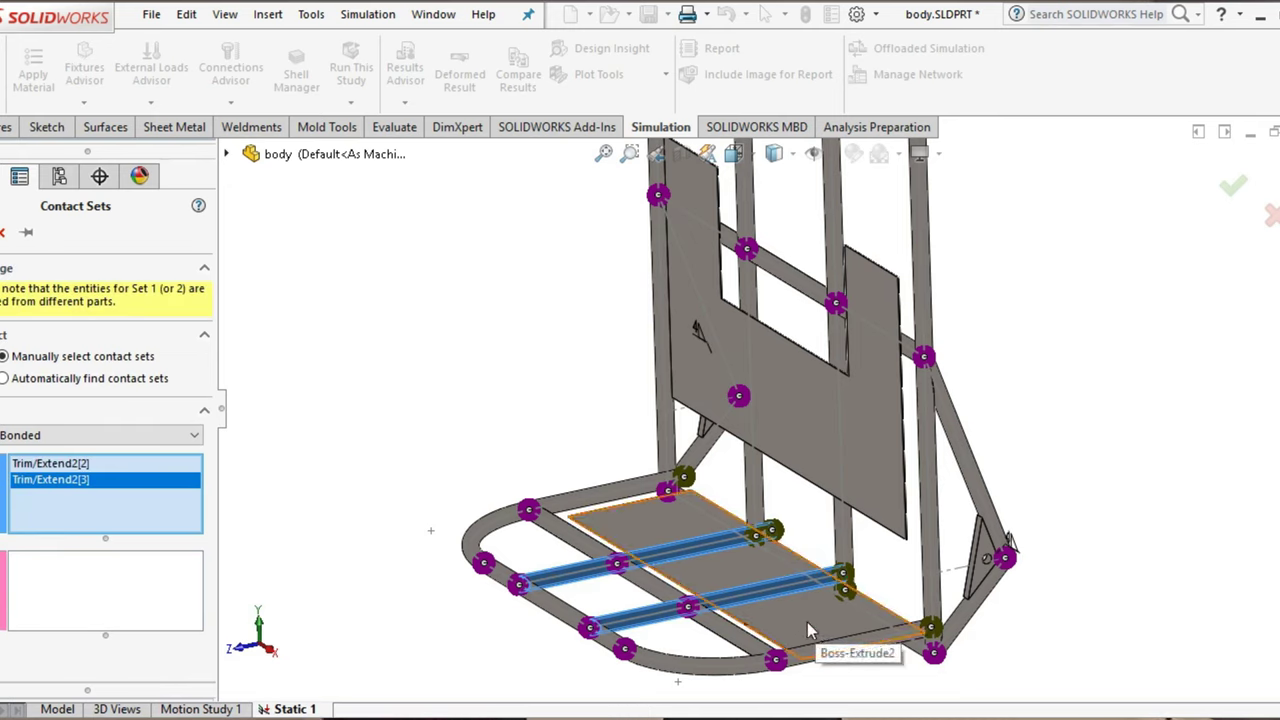
middle_drag(807, 622, 797, 648)
scroll(880, 635, down, 5)
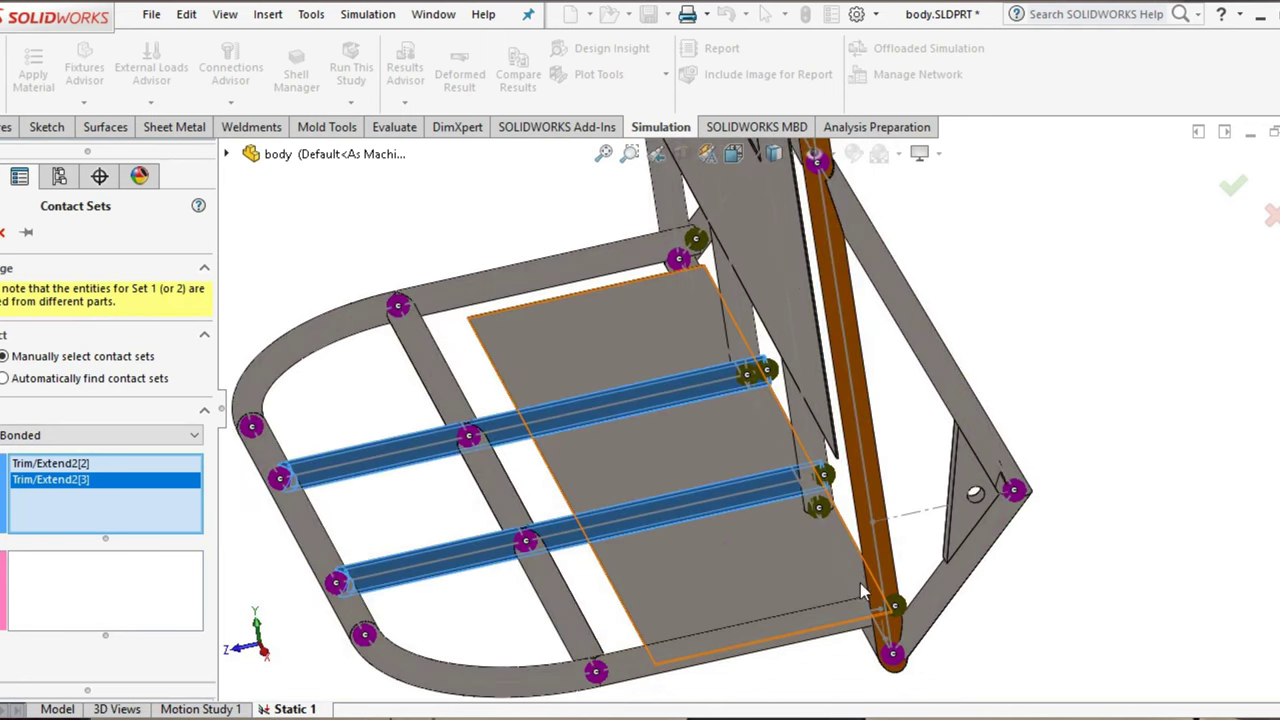
mouse_move(860, 583)
middle_down()
mouse_move(985, 430)
mouse_move(1022, 481)
mouse_move(880, 400)
middle_up()
click(978, 438)
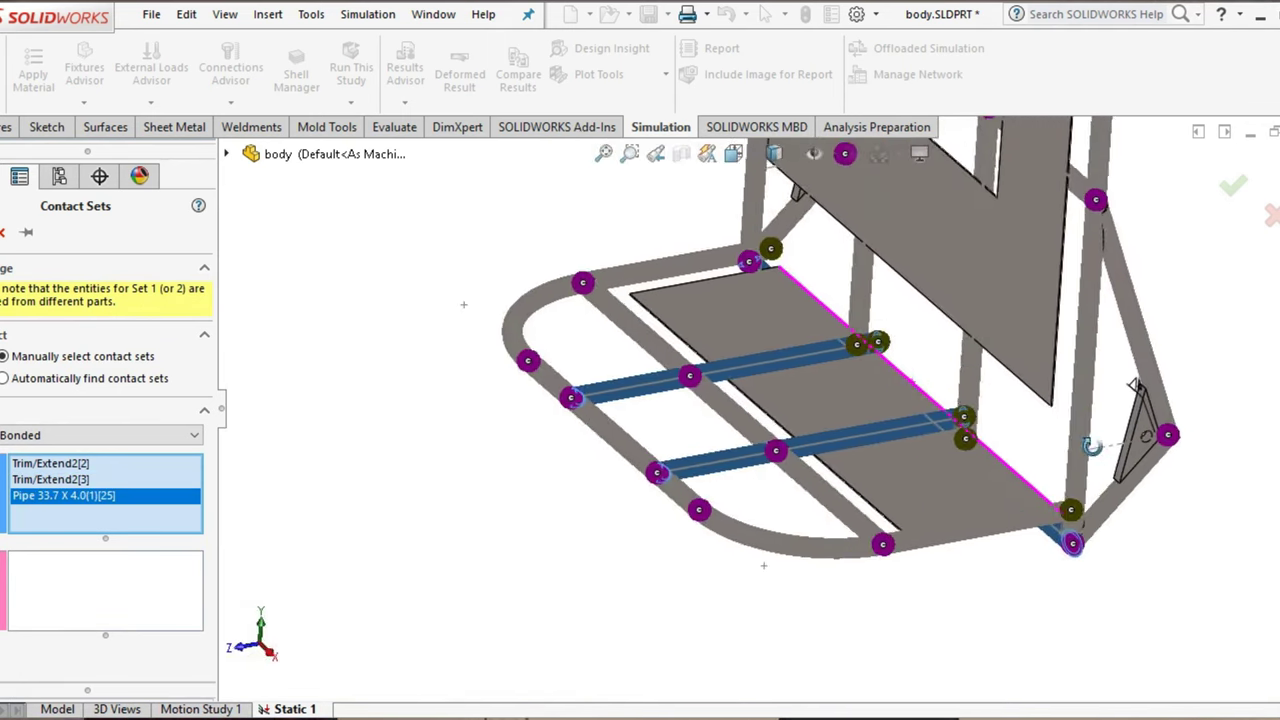
scroll(849, 373, down, 3)
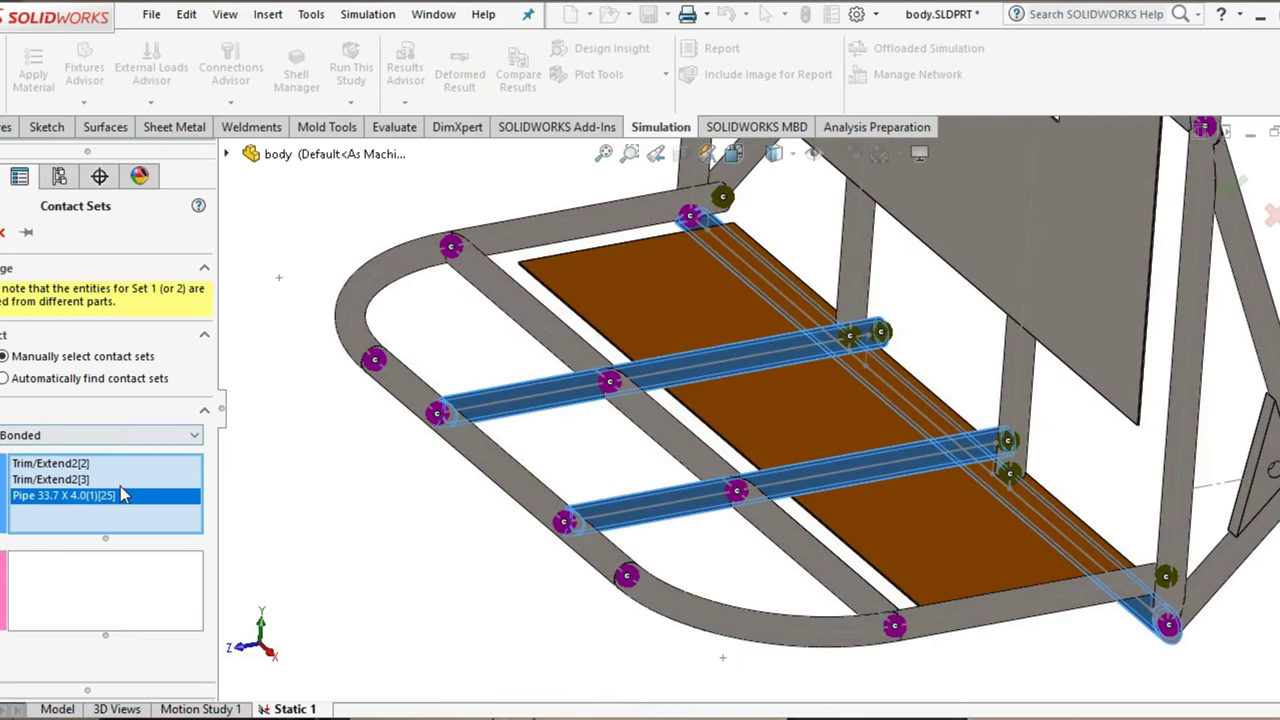
Select both faces of the seat plate for Set 2
click(94, 580)
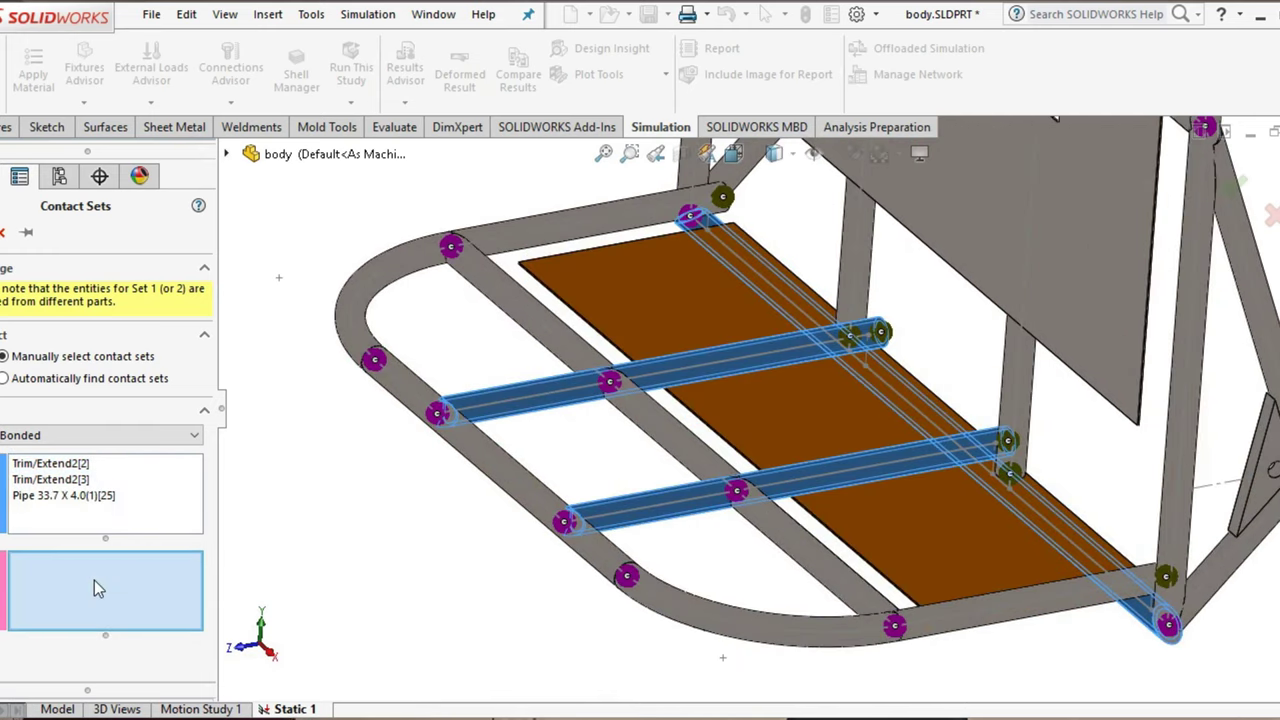
click(809, 407)
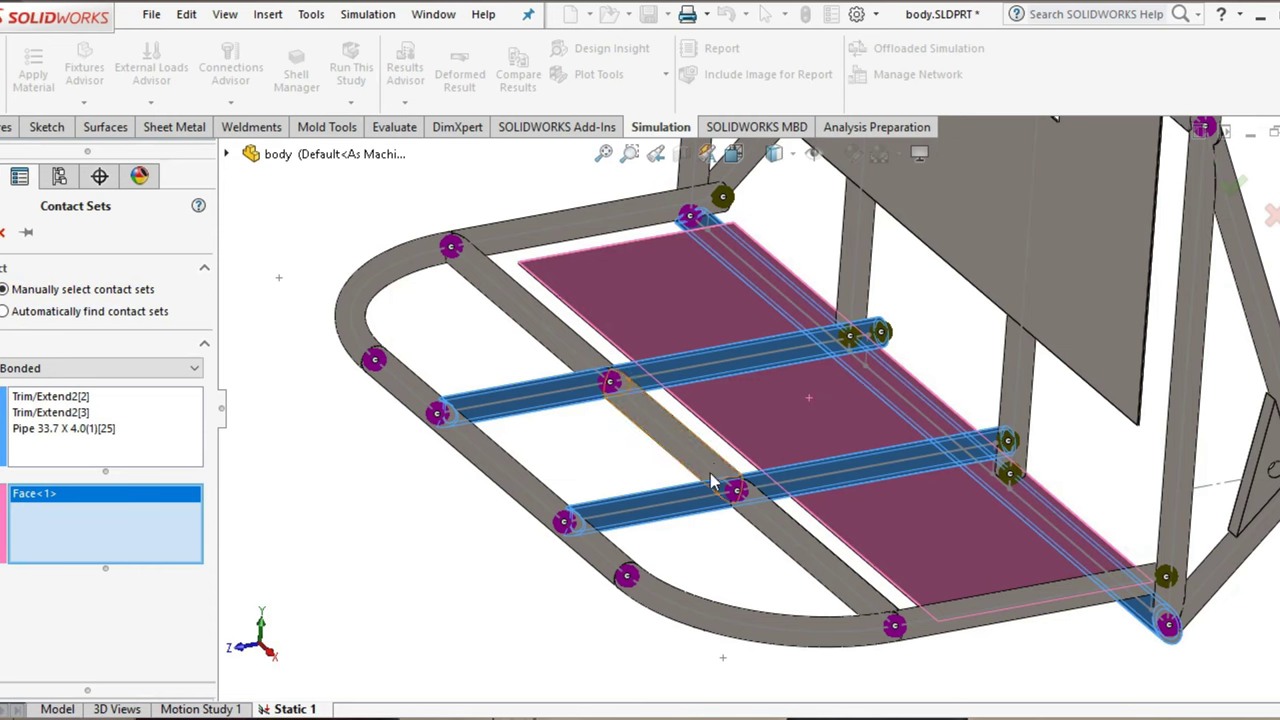
mouse_move(512, 456)
middle_down()
mouse_move(632, 457)
mouse_move(639, 422)
middle_up()
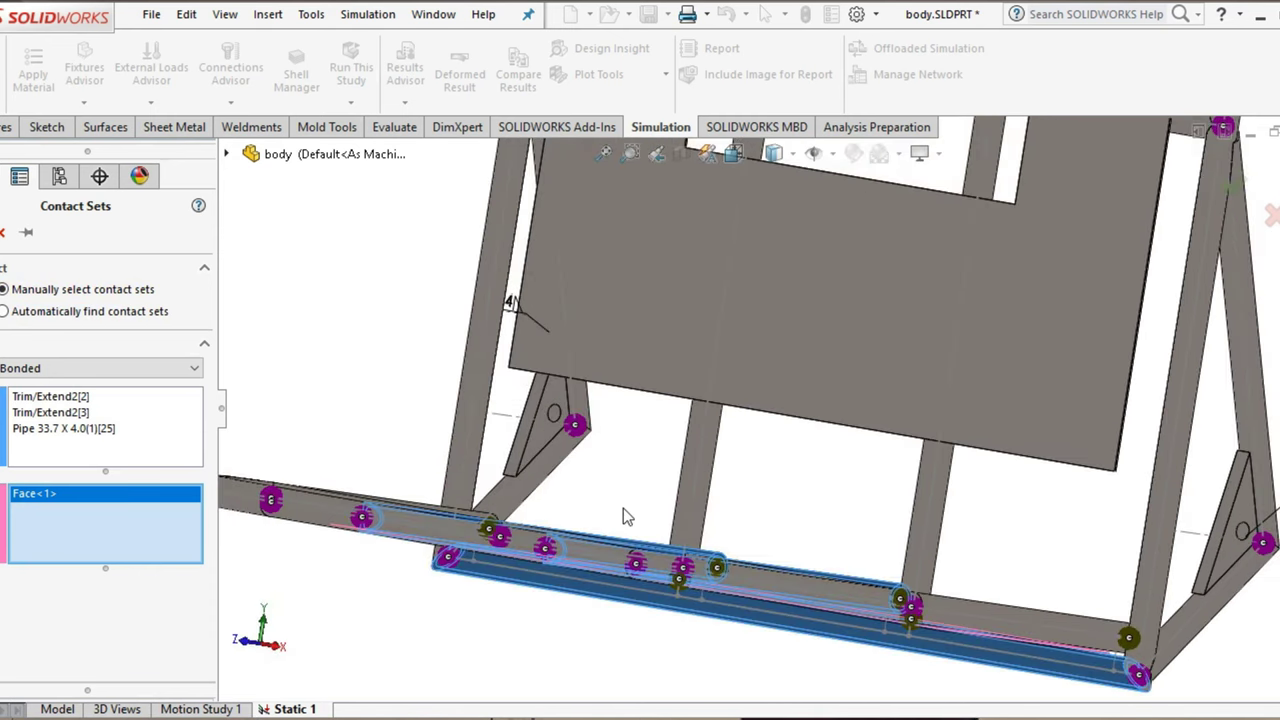
middle_drag(623, 508, 741, 572)
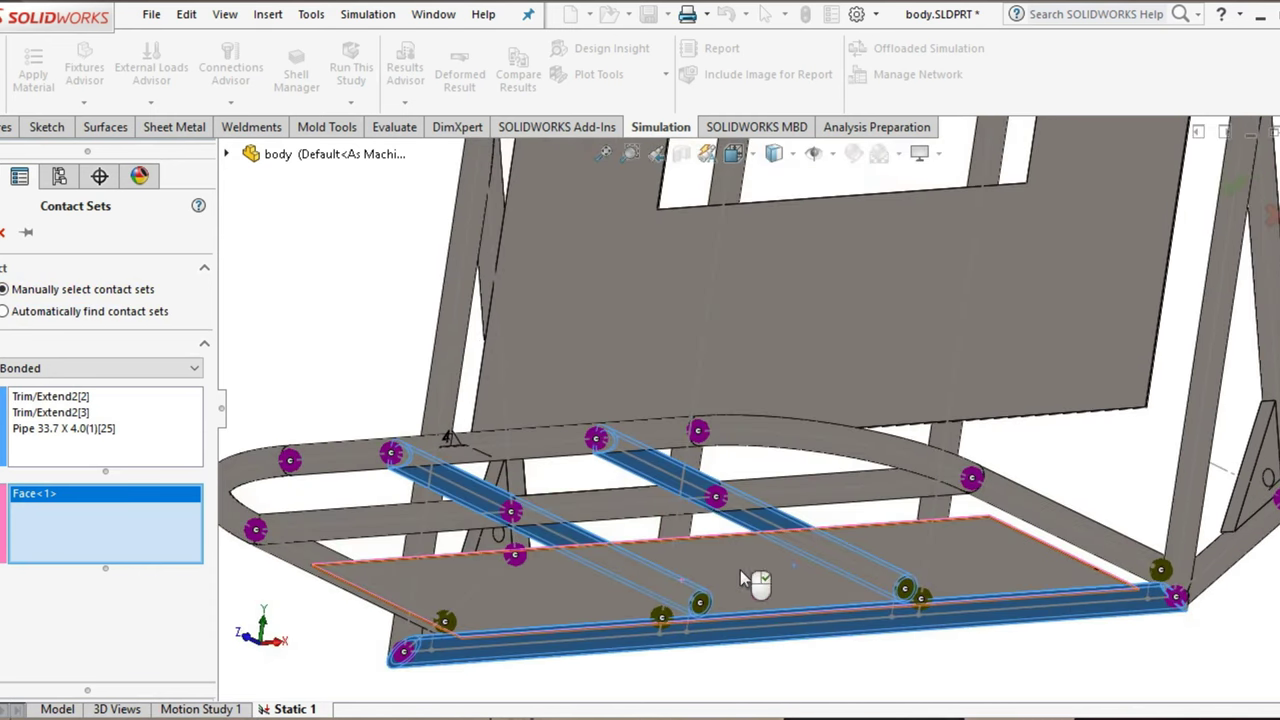
click(740, 570)
mouse_move(553, 387)
middle_down()
mouse_move(500, 380)
mouse_move(473, 452)
middle_up()
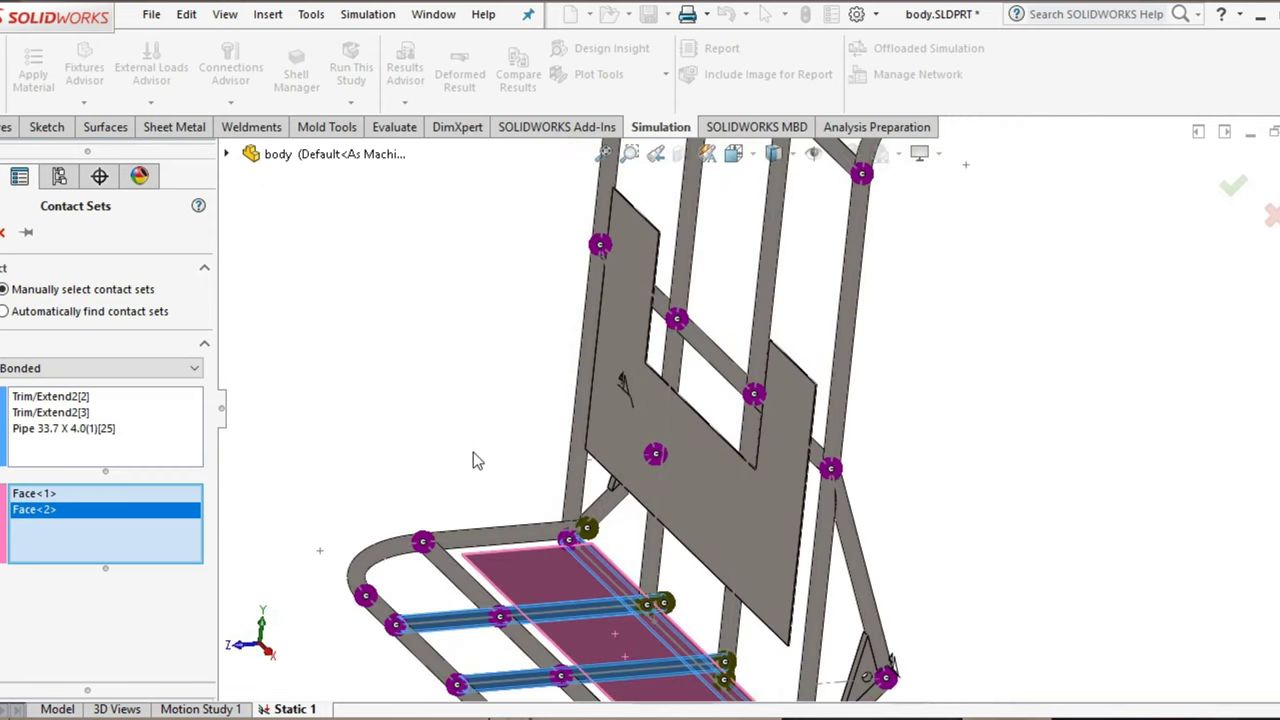
scroll(473, 460, up, 3)
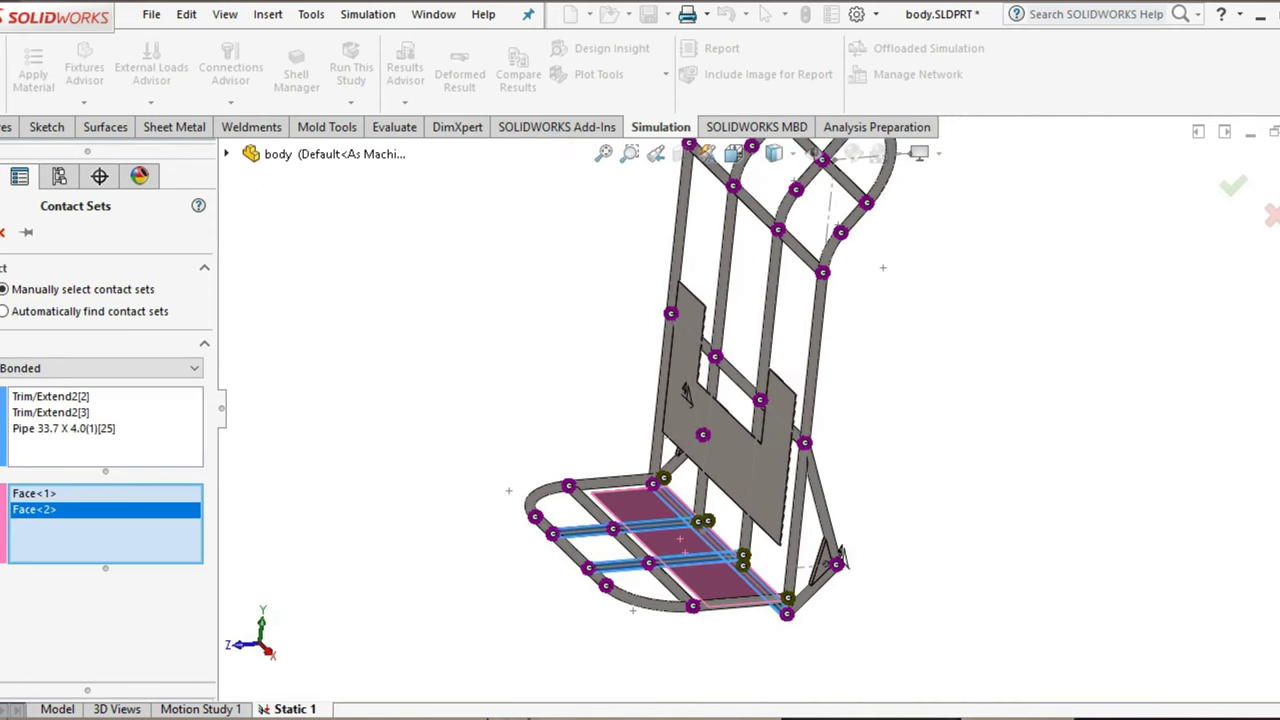
Confirm the seat plate contact set and start another contact set of type Bonded
key(Return)
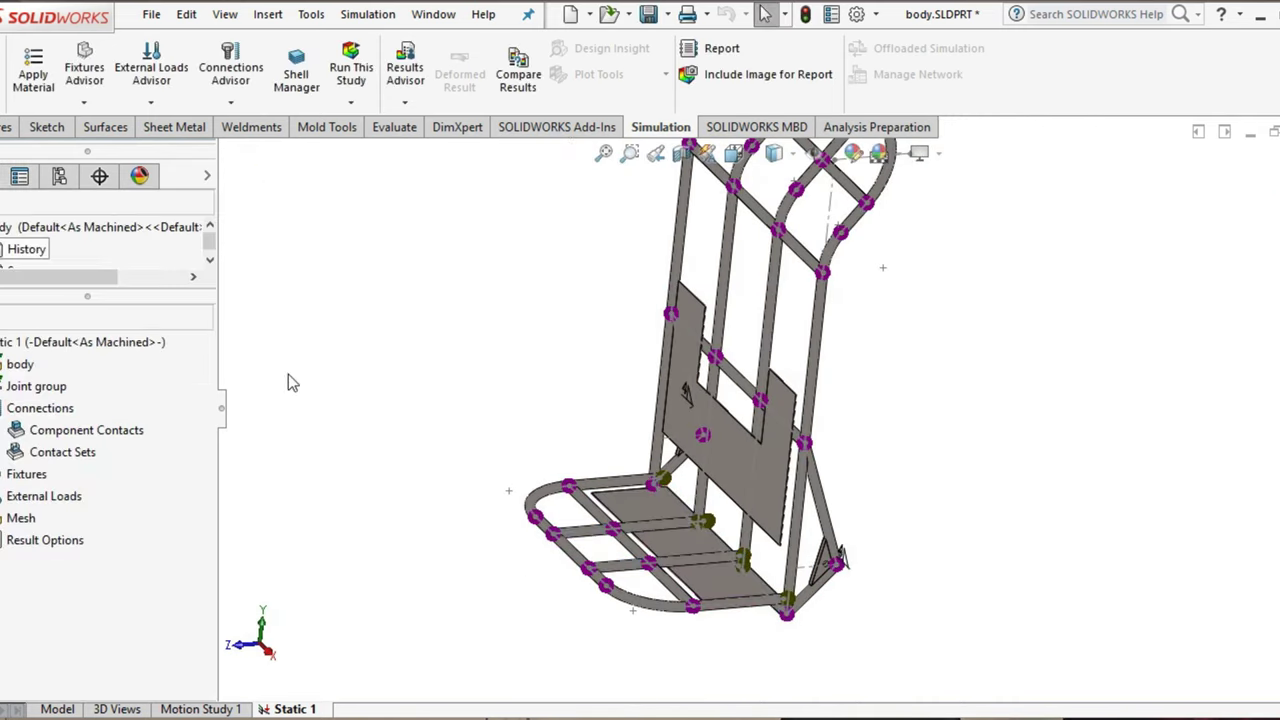
right_click(40, 410)
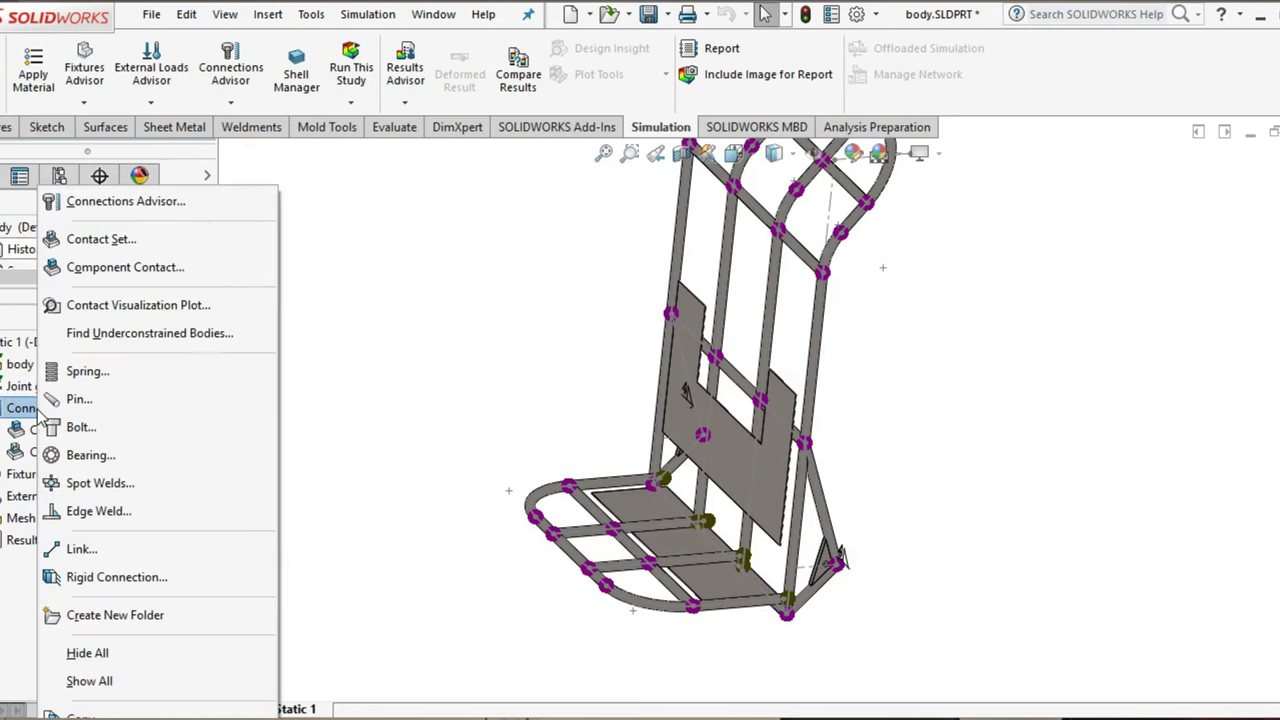
click(117, 247)
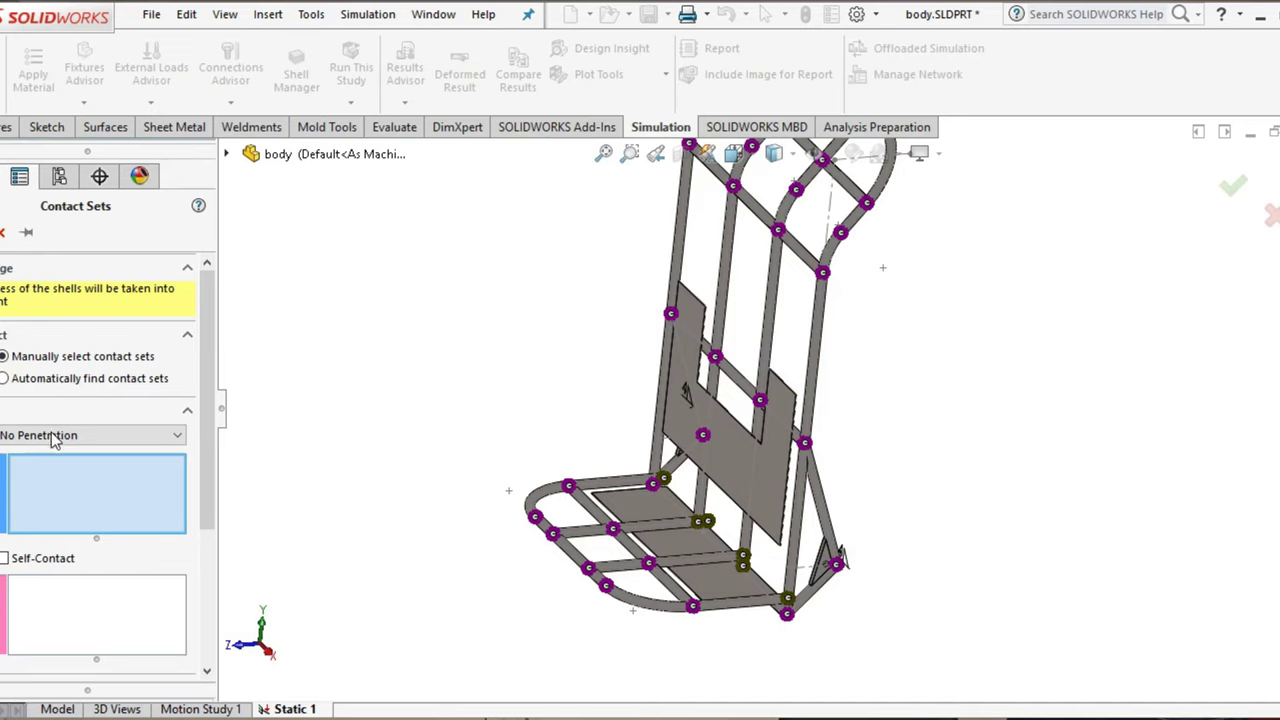
click(55, 437)
click(76, 467)
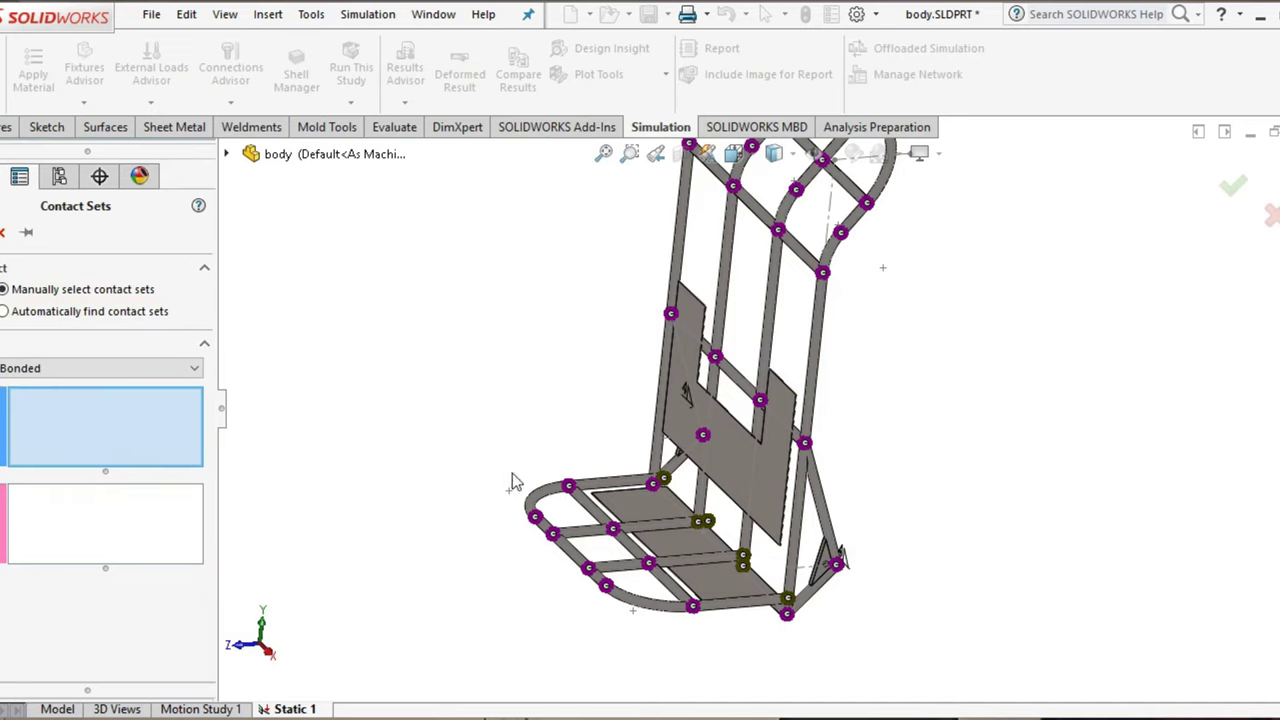
Add the two backrest diagonal tubes and both vertical backrest tubes to Set 1
click(708, 358)
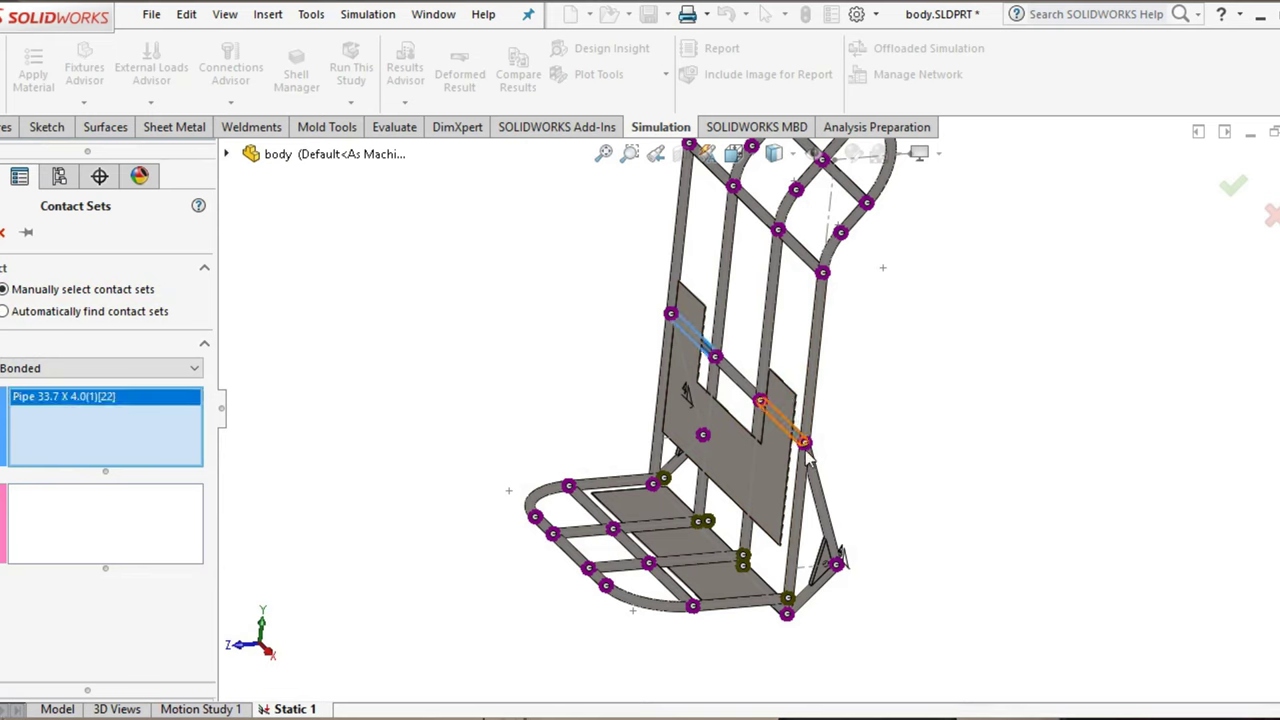
scroll(800, 440, down, 3)
click(775, 410)
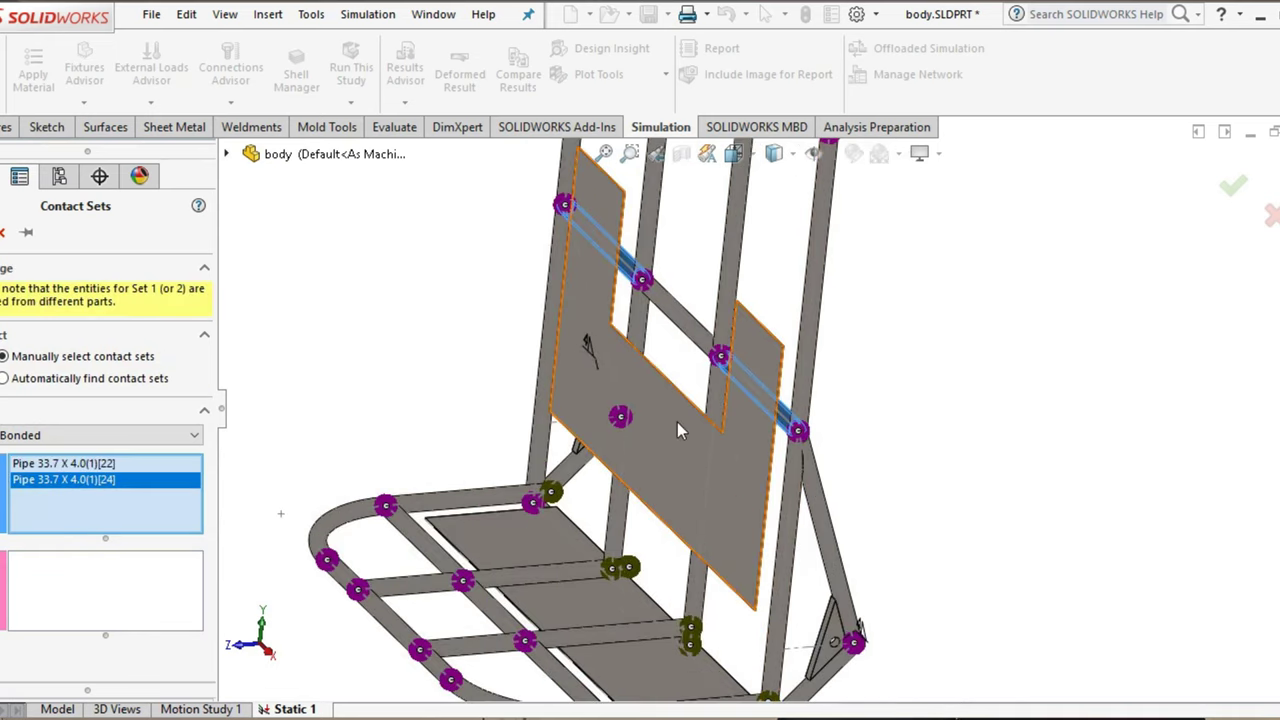
click(718, 345)
click(632, 325)
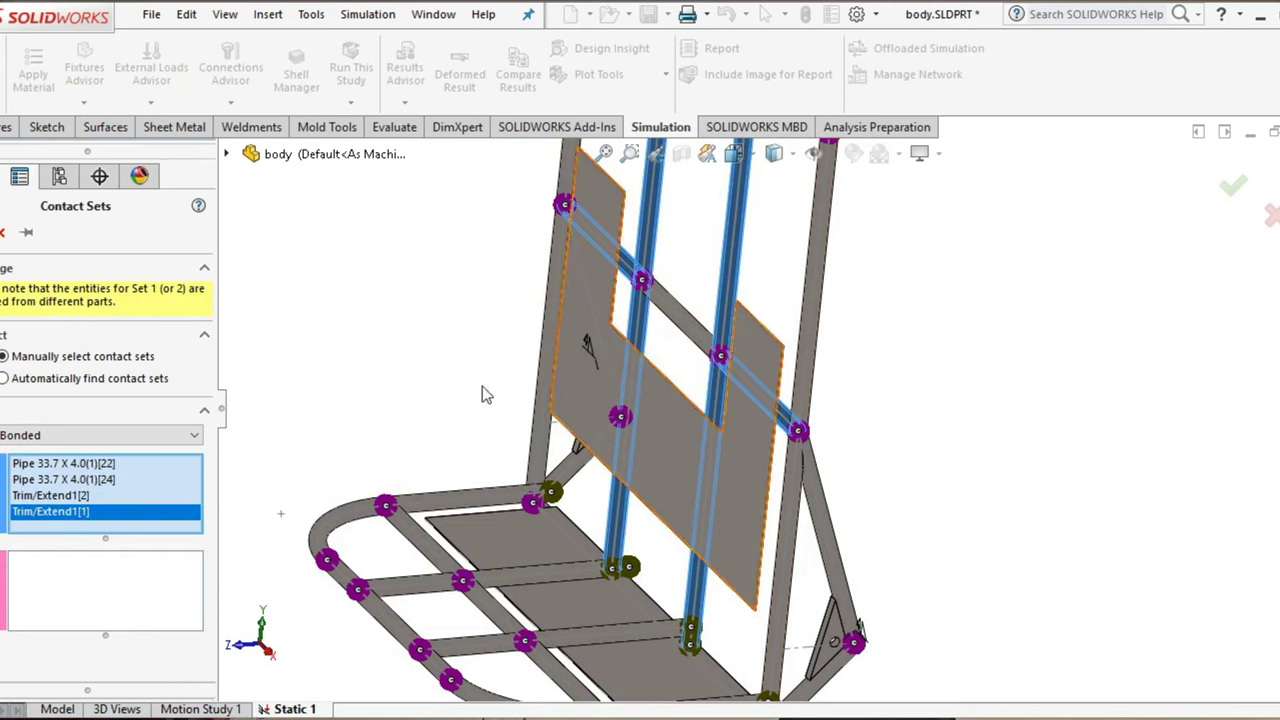
Pick the backrest plate face for Set 2 and confirm the contact set
click(131, 595)
mouse_move(375, 550)
middle_down()
mouse_move(585, 492)
mouse_move(558, 502)
middle_up()
click(596, 442)
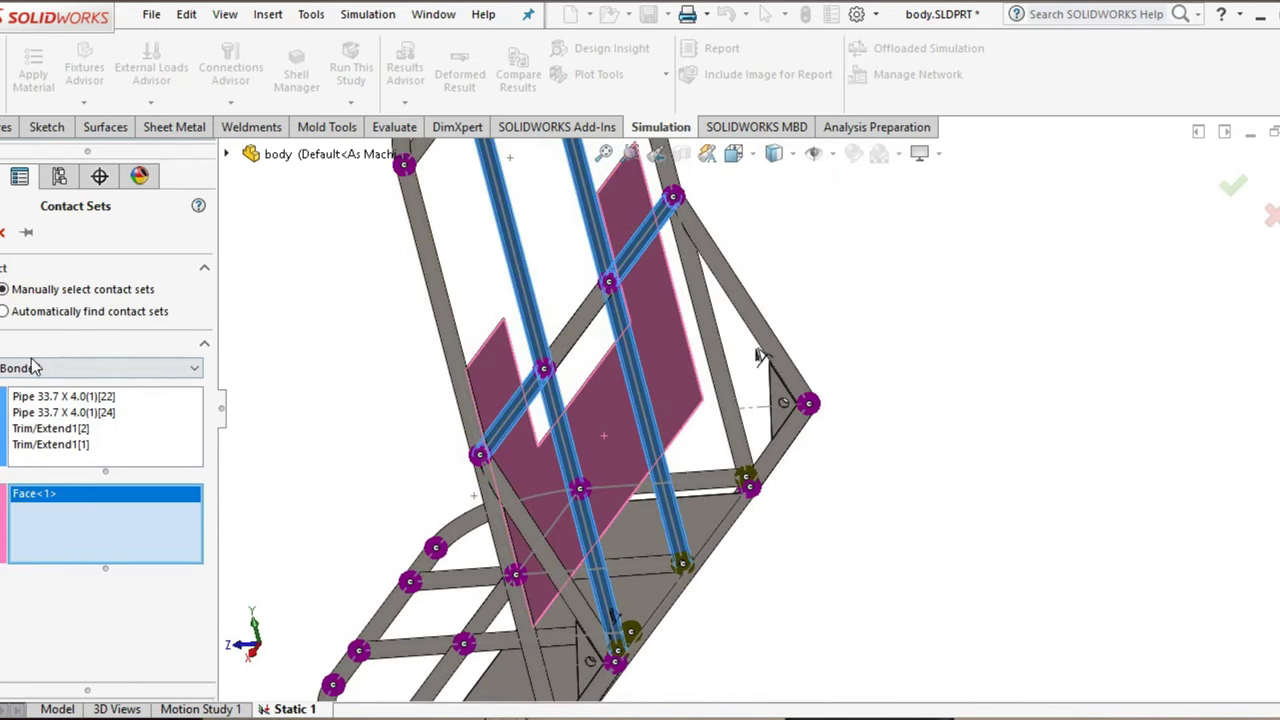
key(Return)
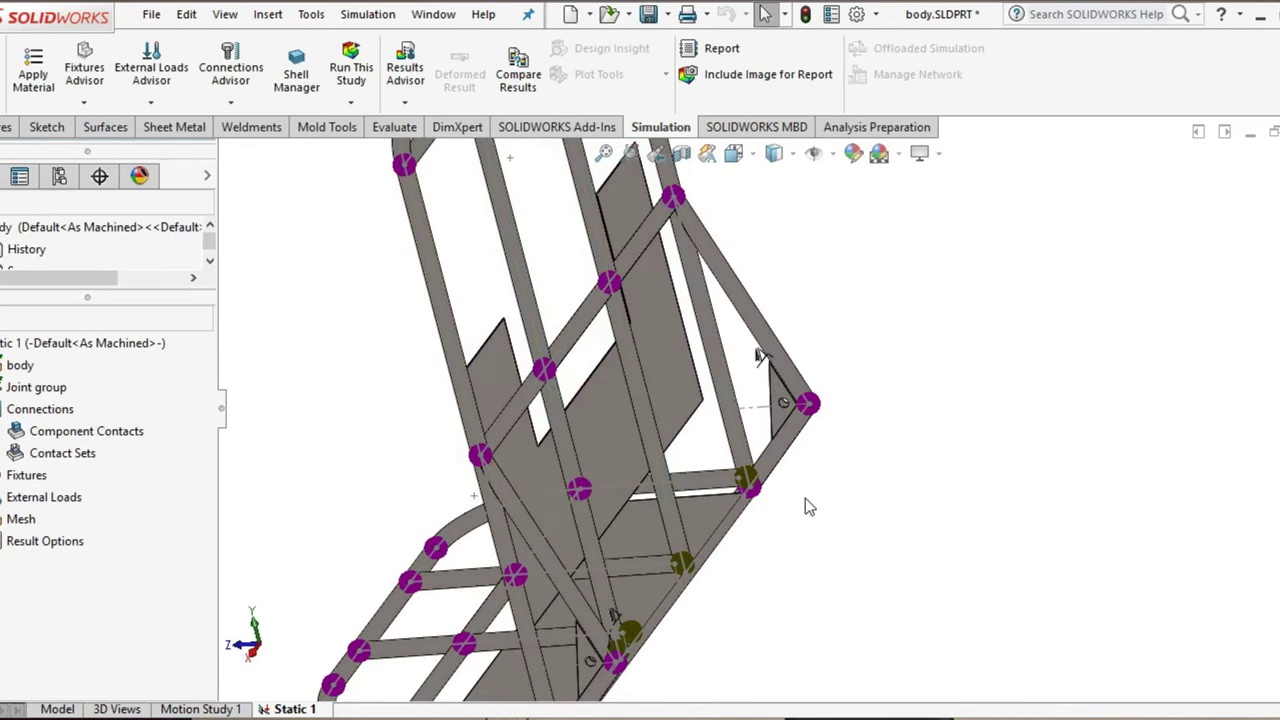
mouse_move(805, 496)
middle_down()
mouse_move(893, 475)
mouse_move(1022, 475)
middle_up()
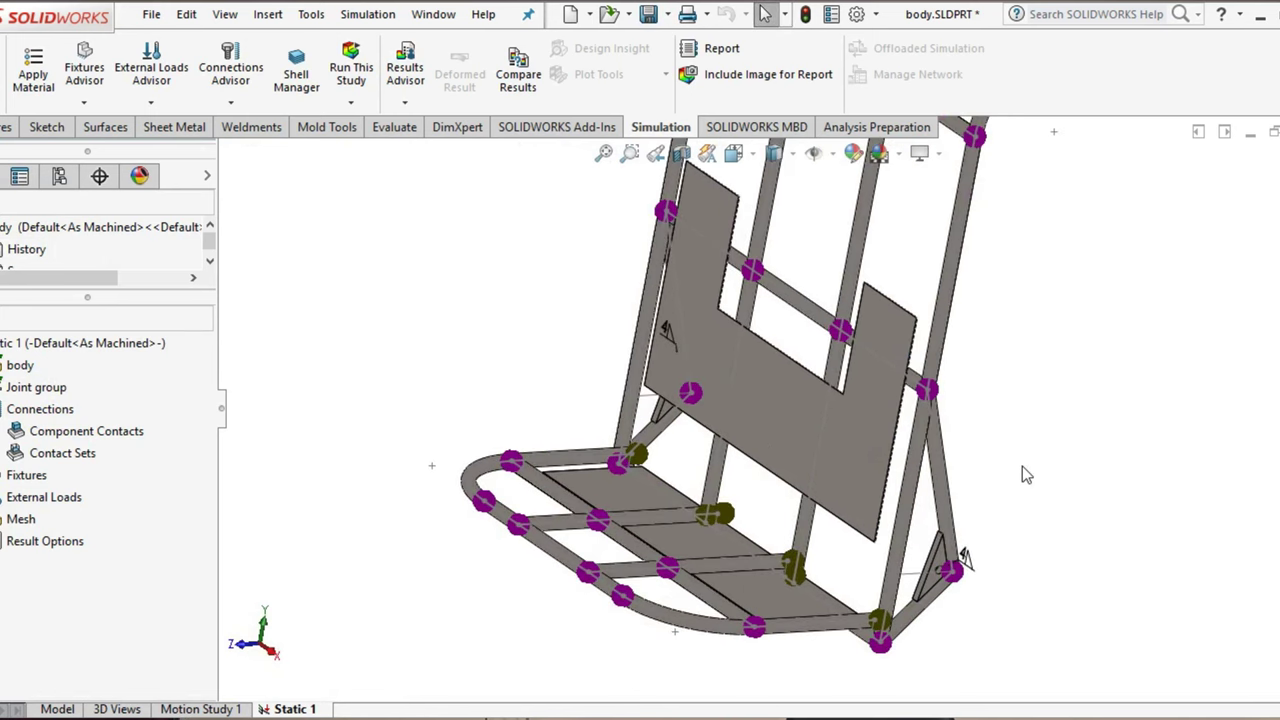
Start a Bonded contact set with the rear lower tube and the rear pipe in Set 1
right_click(45, 409)
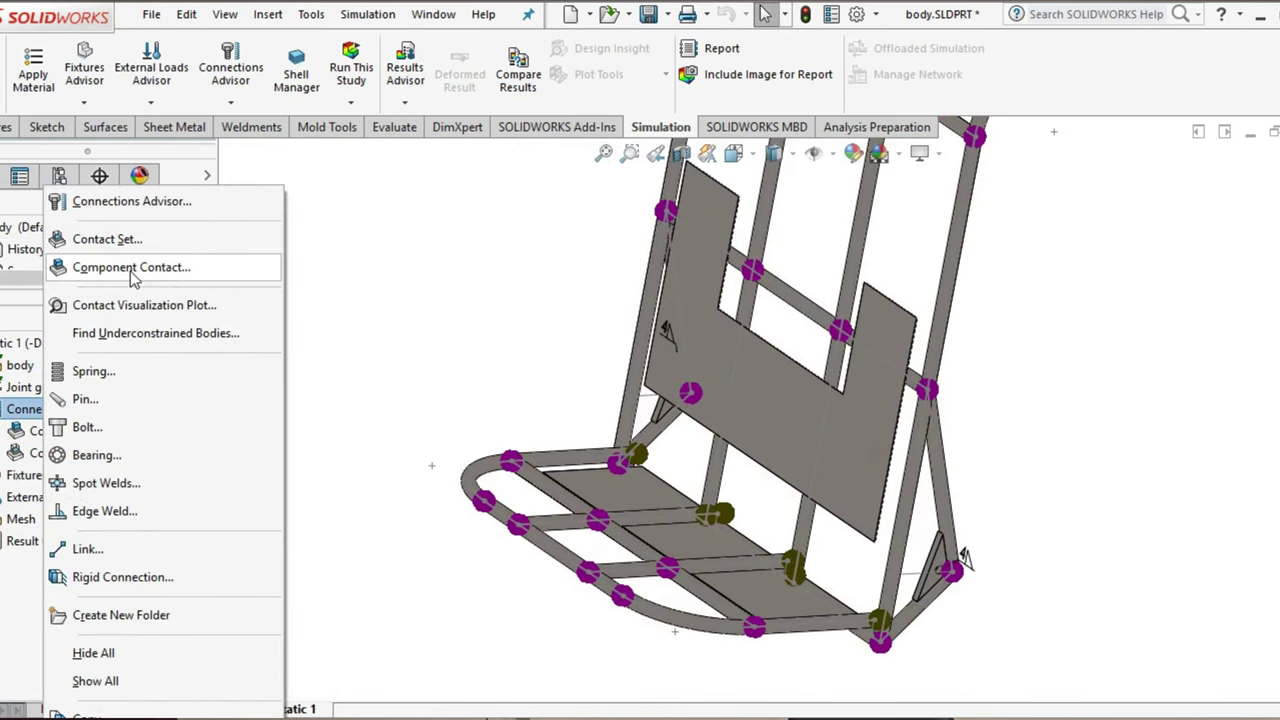
click(108, 240)
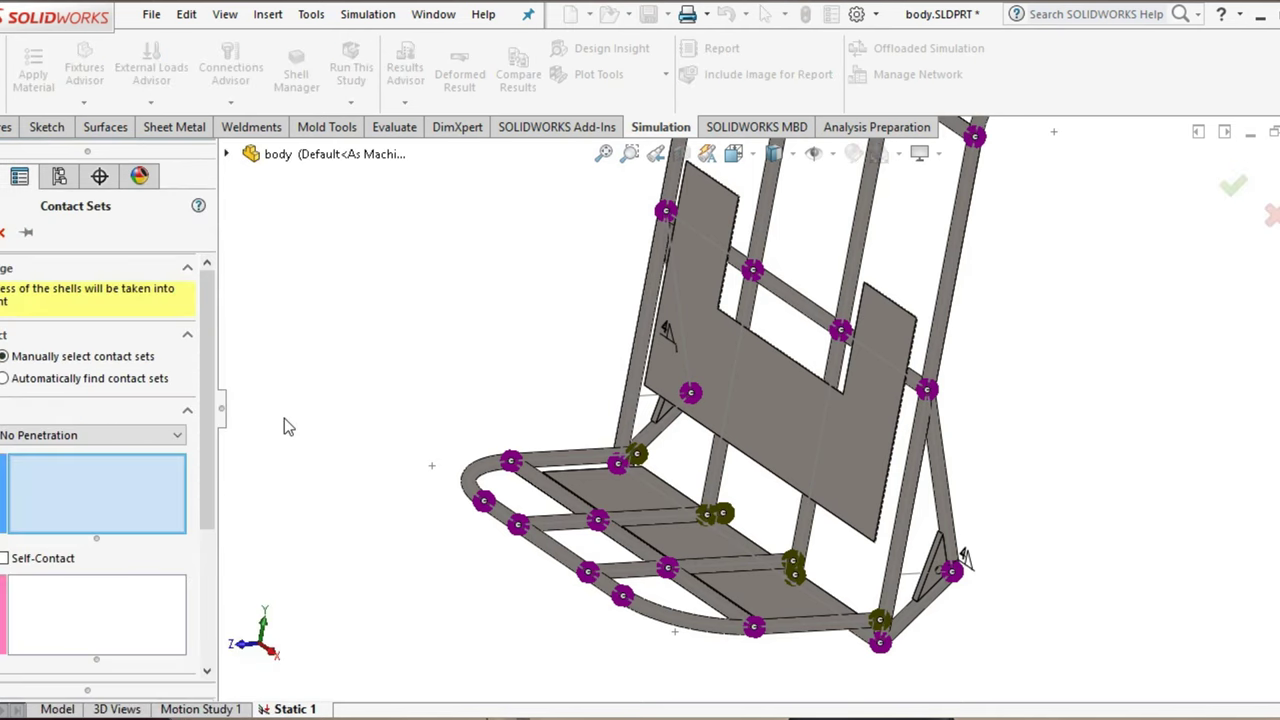
click(112, 437)
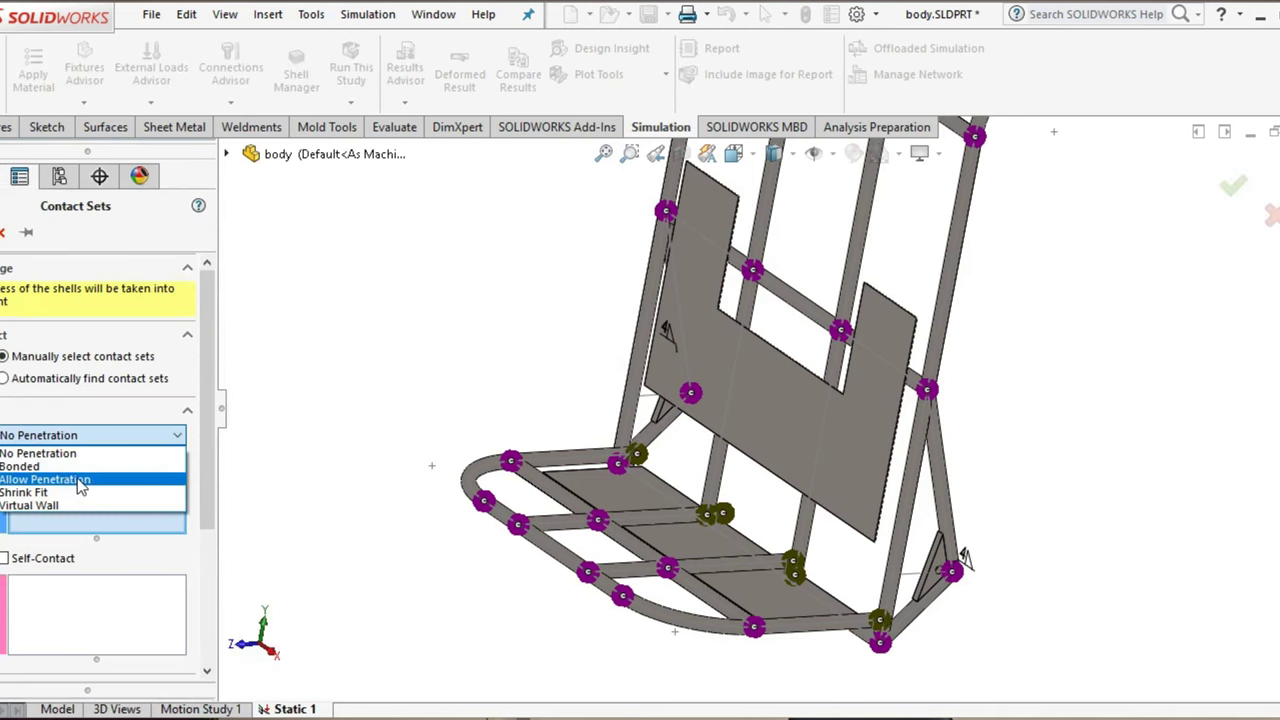
click(72, 466)
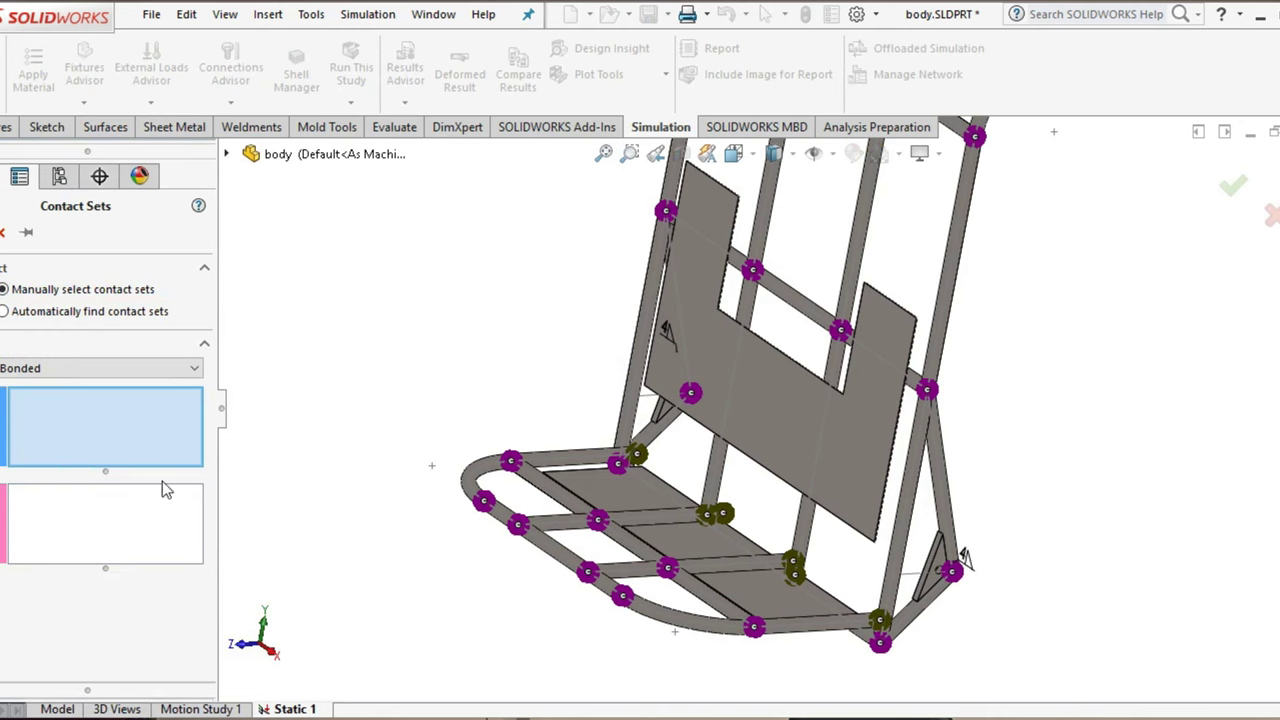
scroll(937, 582, down, 5)
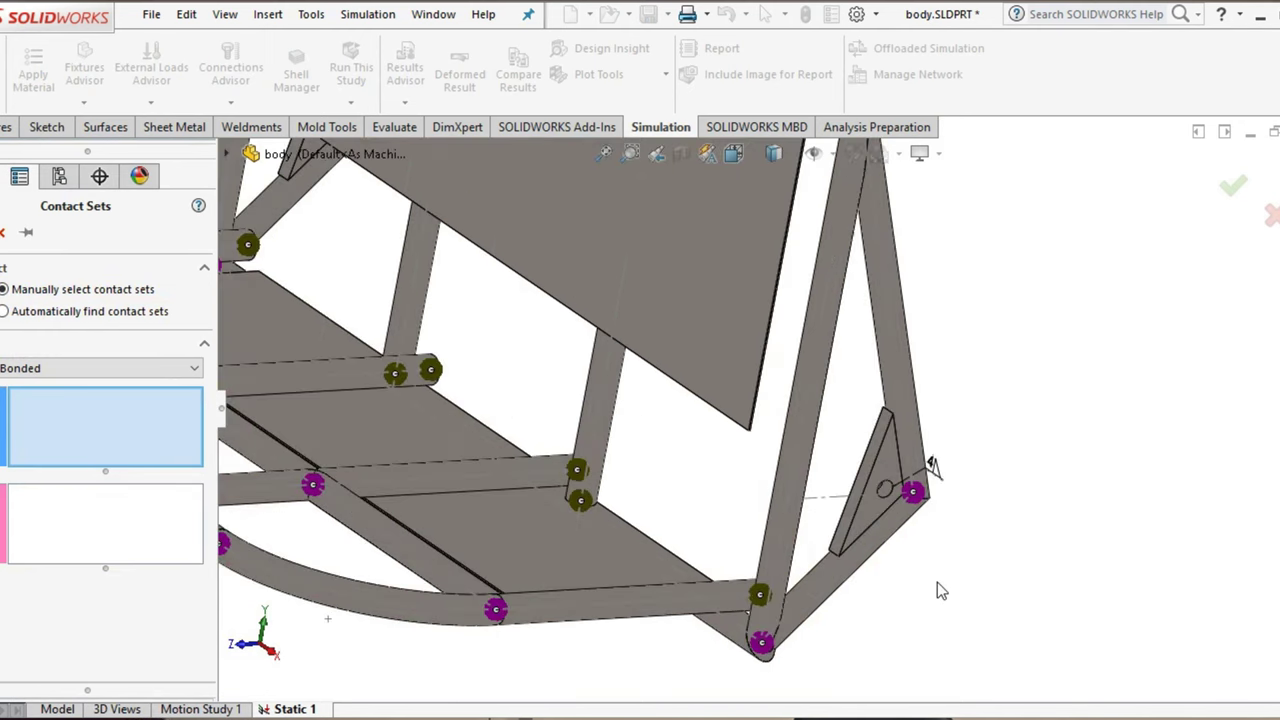
click(868, 546)
click(915, 426)
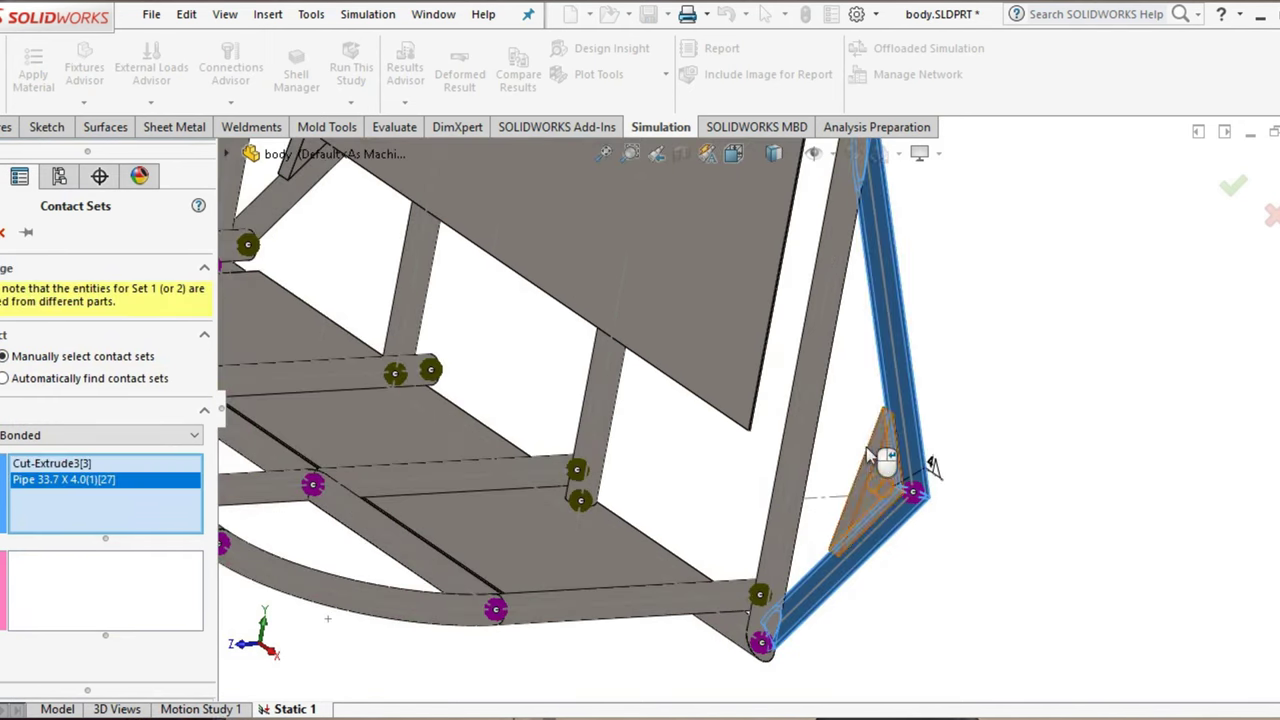
Add both gusset plate faces to Set 2 and confirm the contact set
click(124, 595)
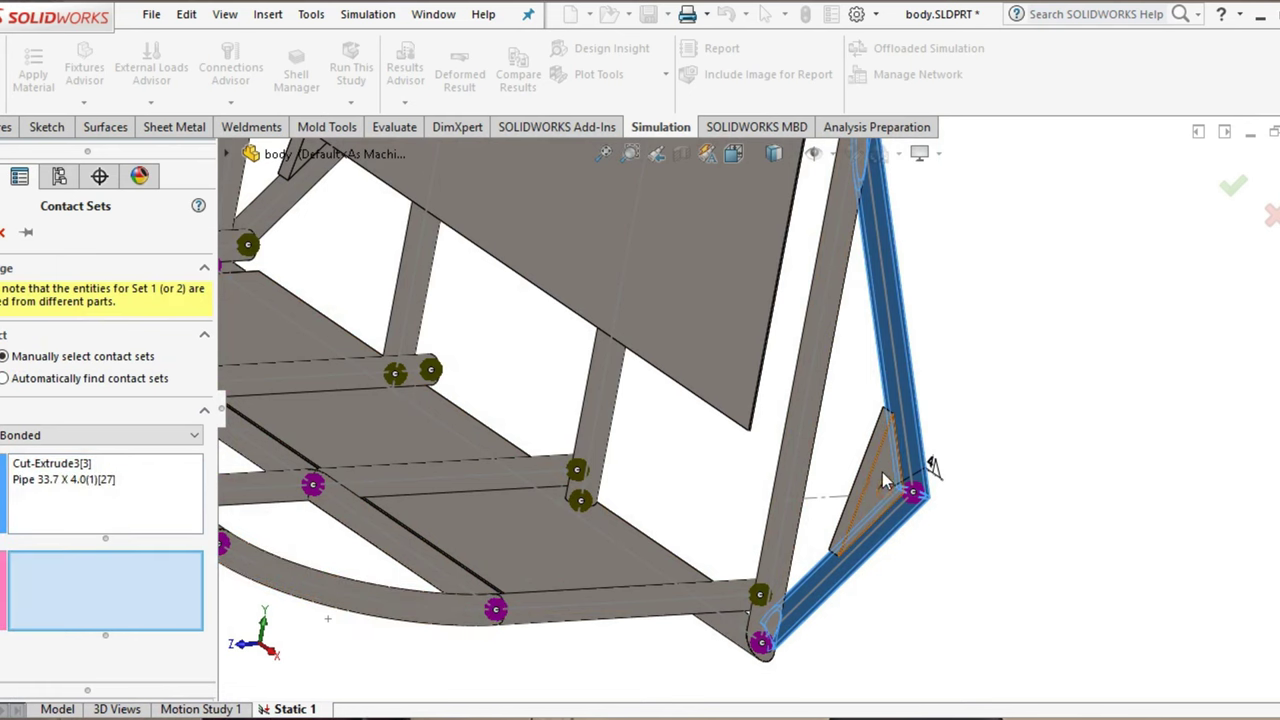
click(880, 475)
middle_drag(875, 487, 1000, 557)
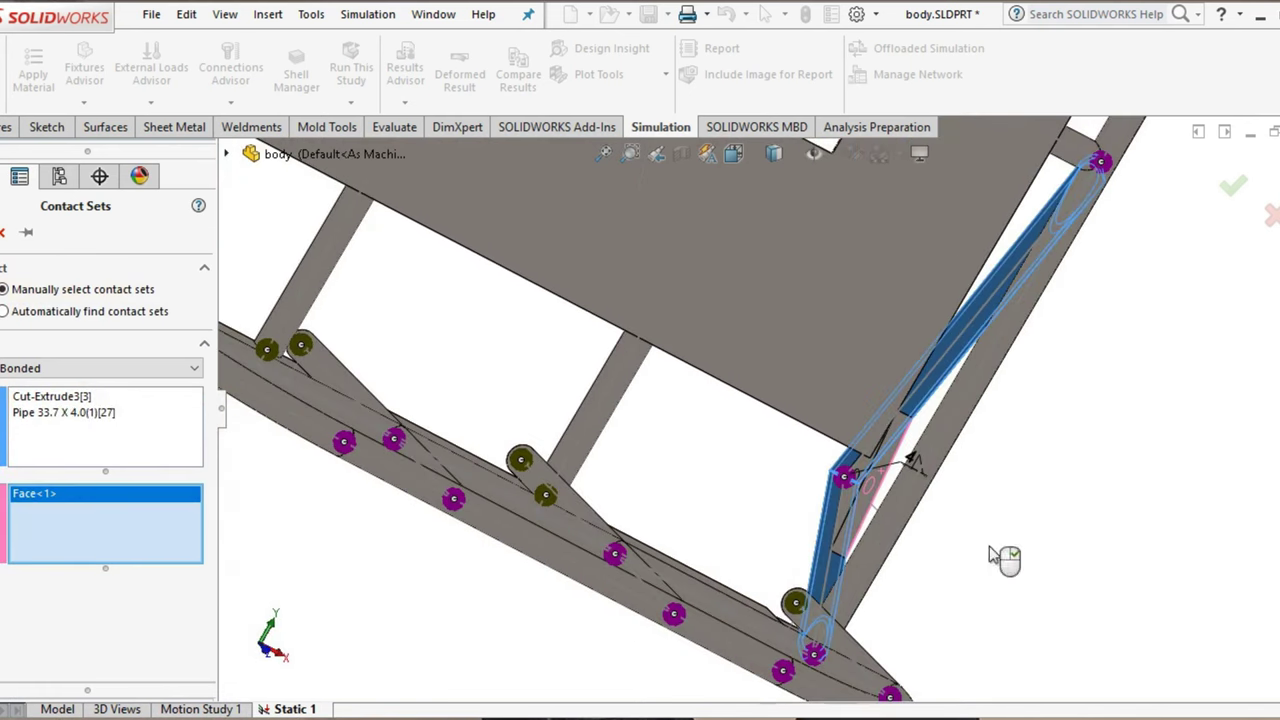
click(852, 510)
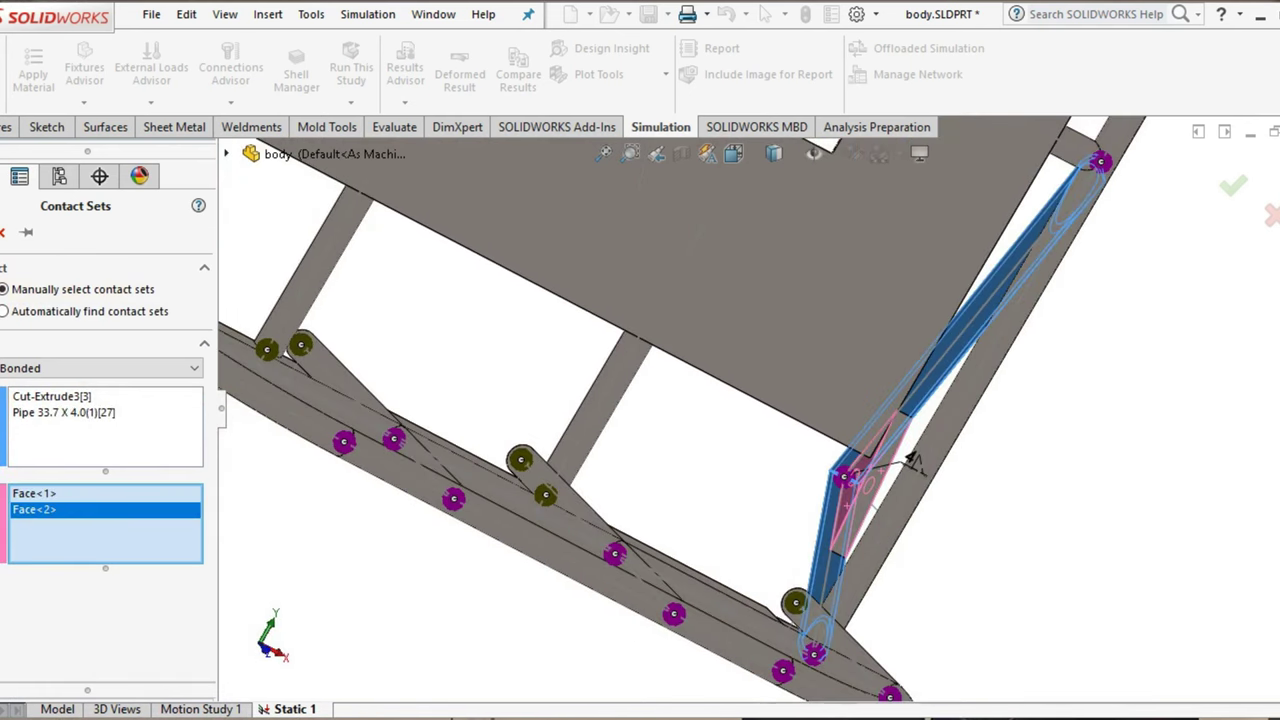
key(Return)
mouse_move(910, 458)
middle_down()
mouse_move(645, 390)
mouse_move(712, 343)
middle_up()
Start a Bonded contact set with the gusset and the Pipe 33.7 X 4.0 as Set 1
scroll(712, 343, down, 3)
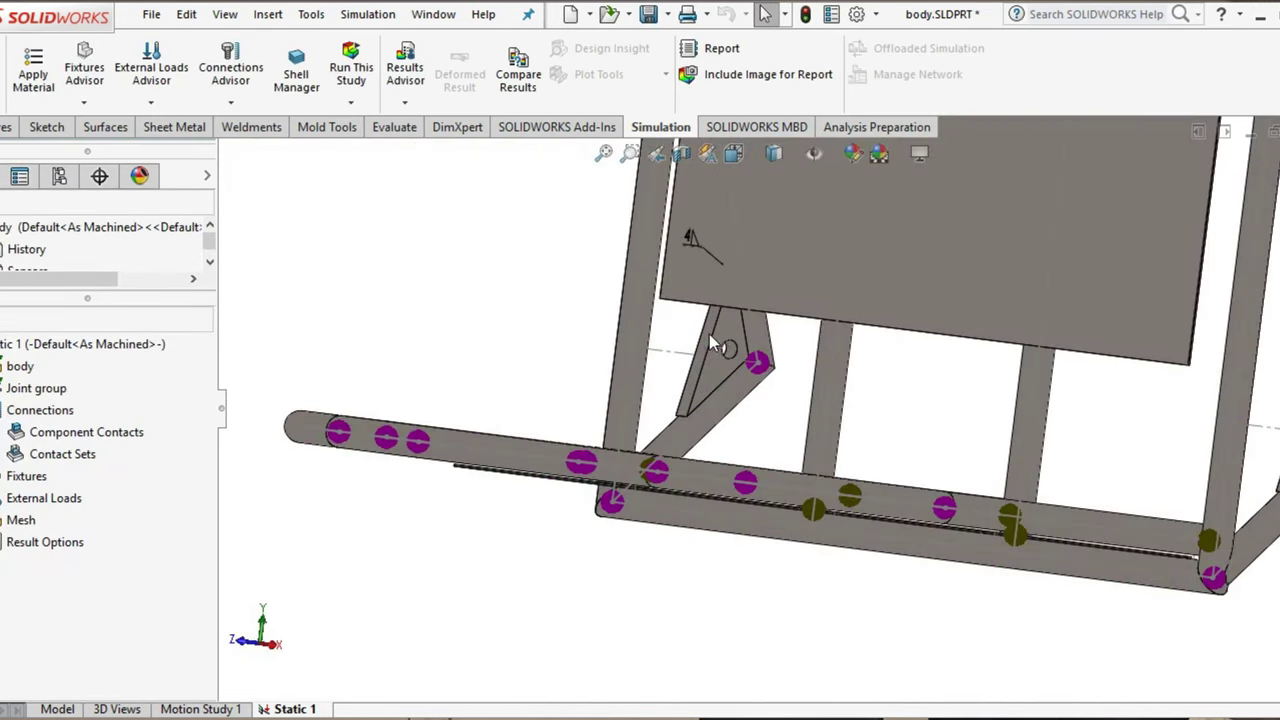
scroll(712, 343, down, 2)
scroll(712, 343, down, 2)
right_click(30, 413)
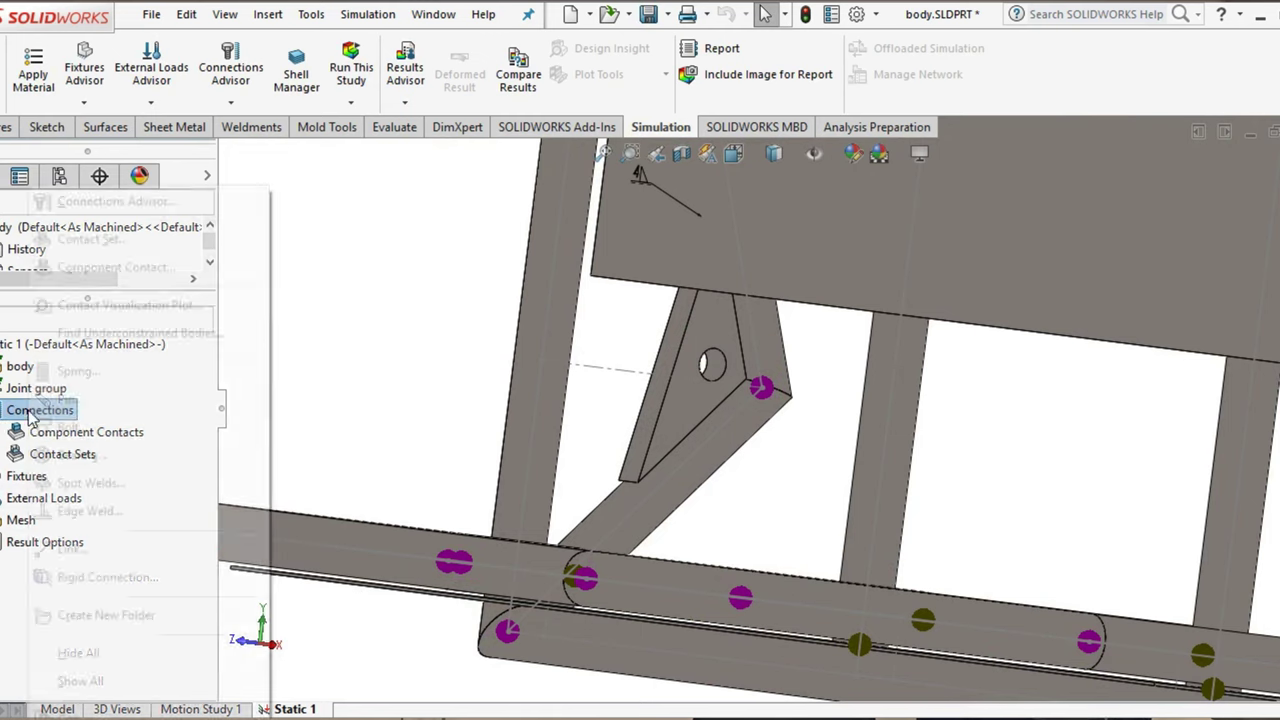
click(90, 243)
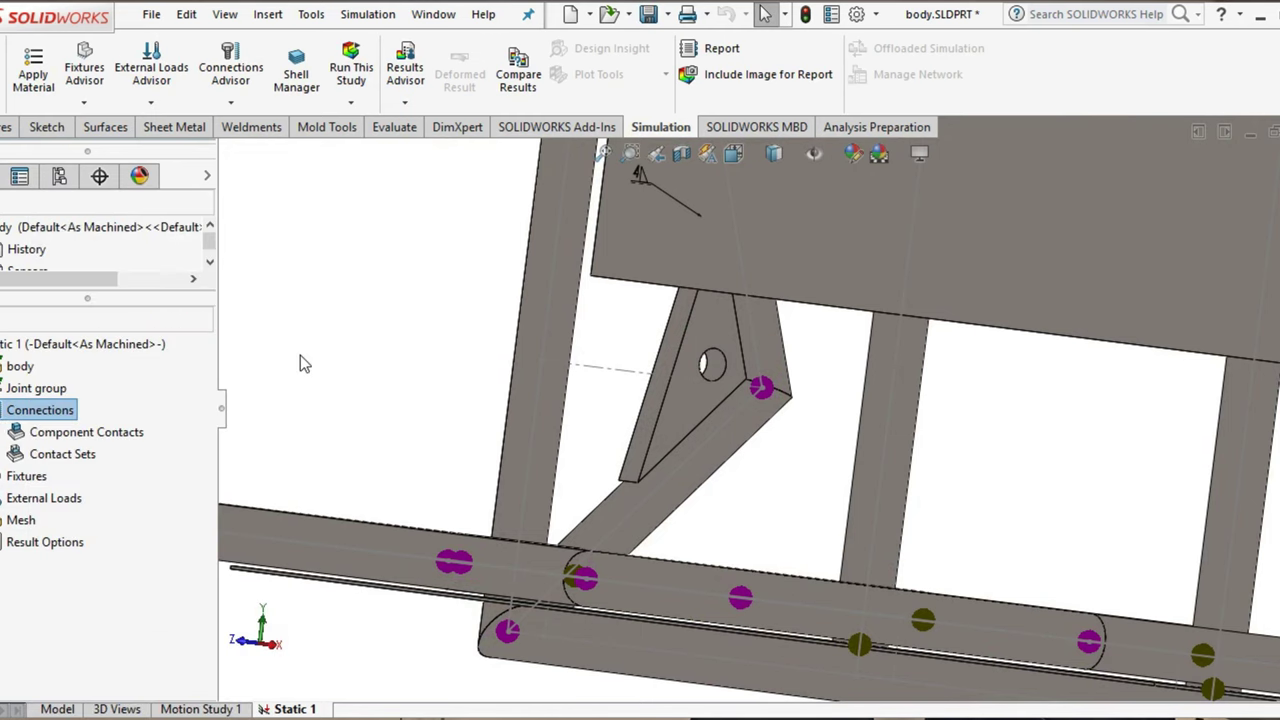
click(30, 435)
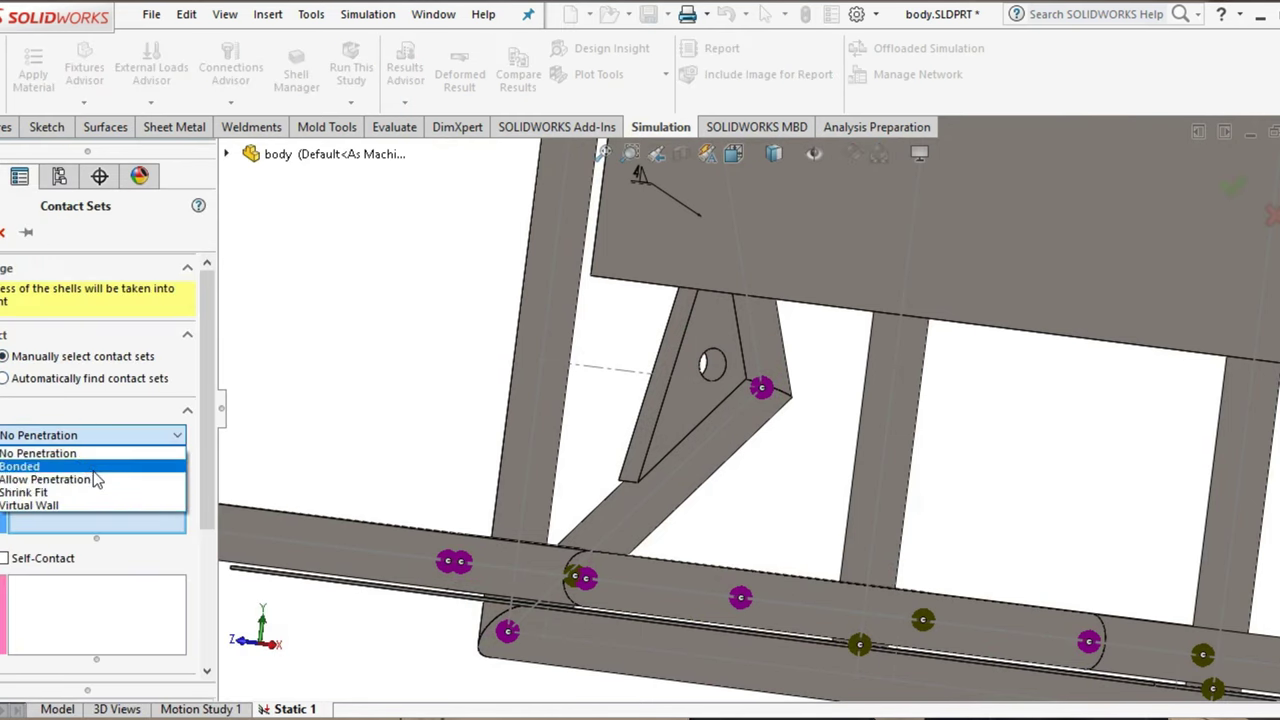
click(30, 466)
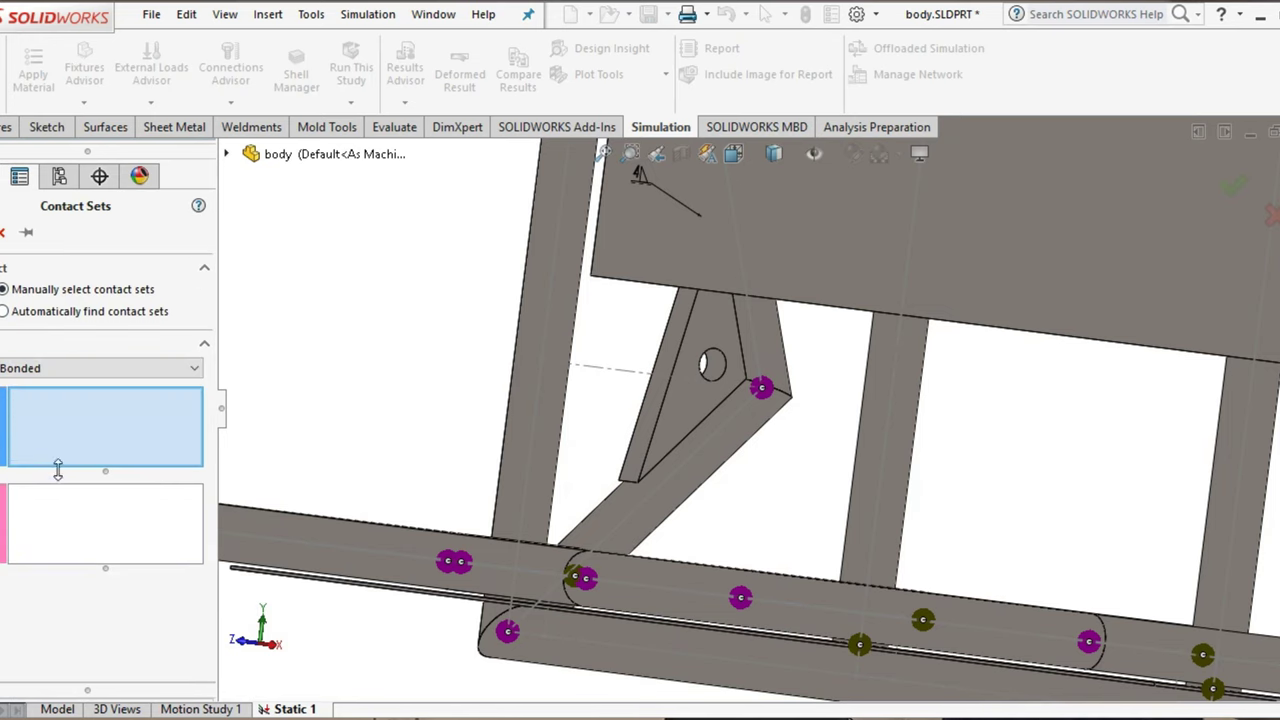
scroll(586, 449, up, 3)
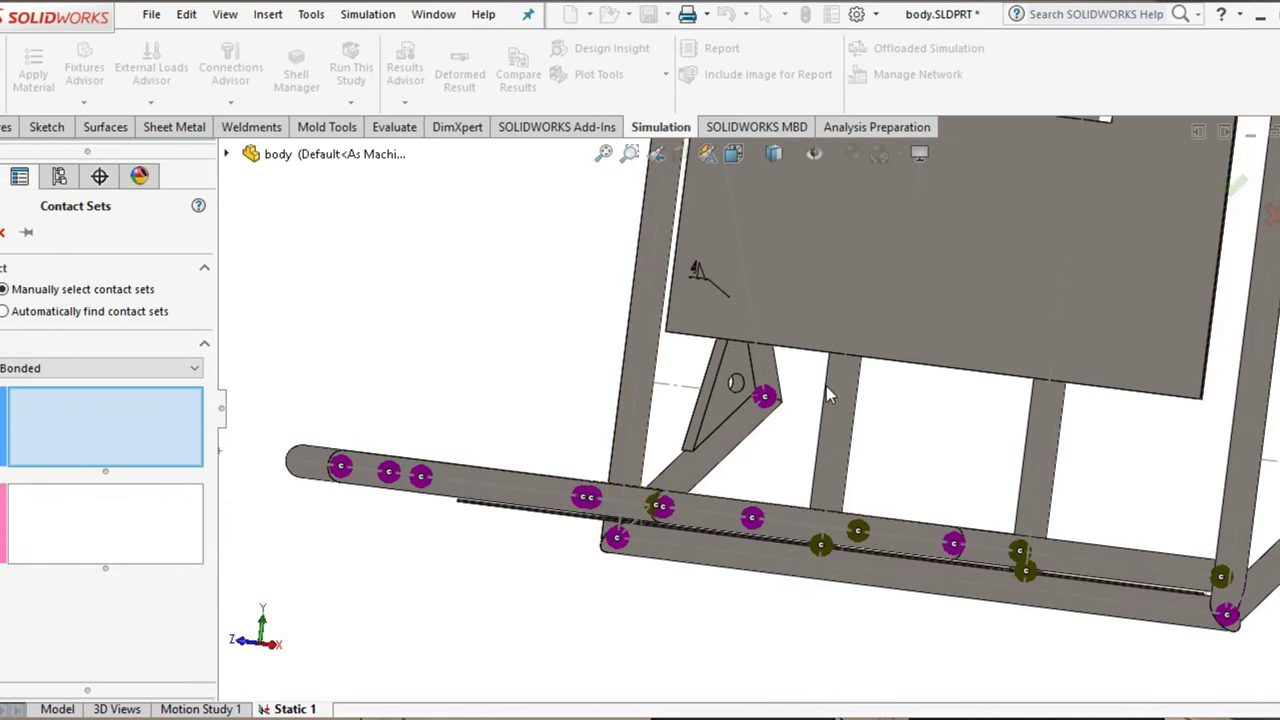
scroll(743, 390, down, 3)
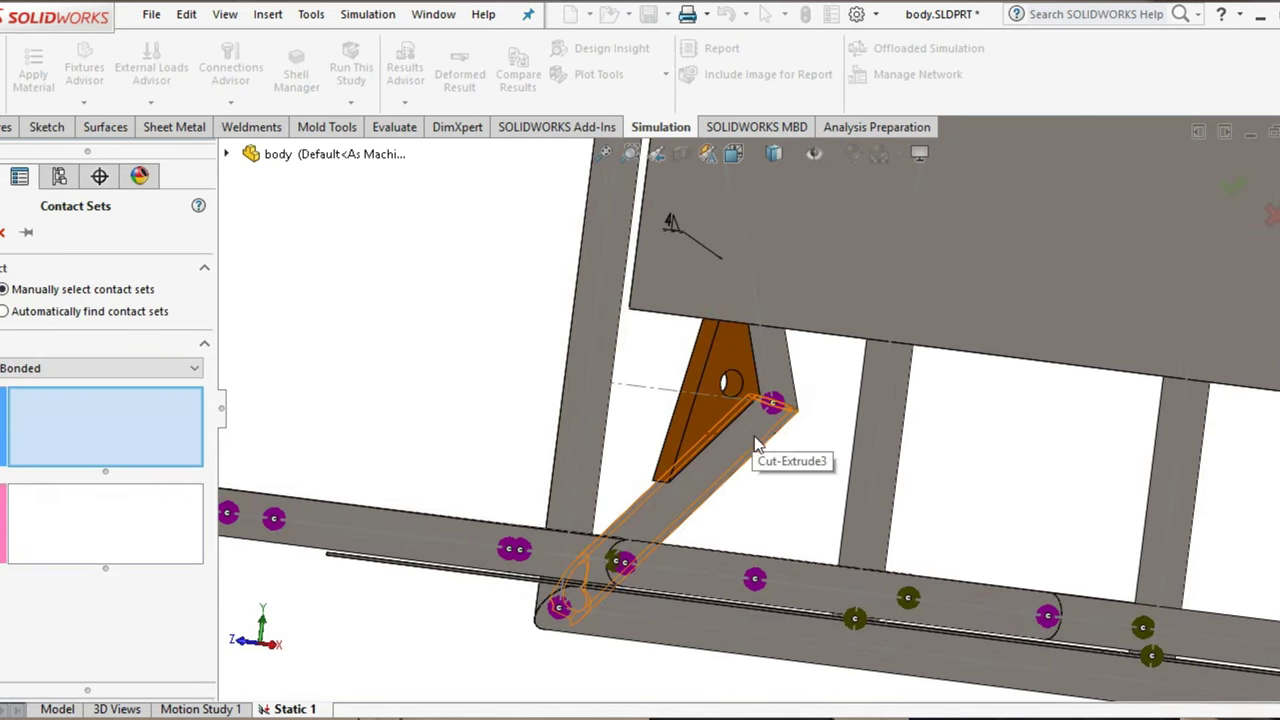
click(752, 434)
click(765, 378)
Pick the two gusset plate faces for Set 2 and confirm the bonded contact set
click(54, 591)
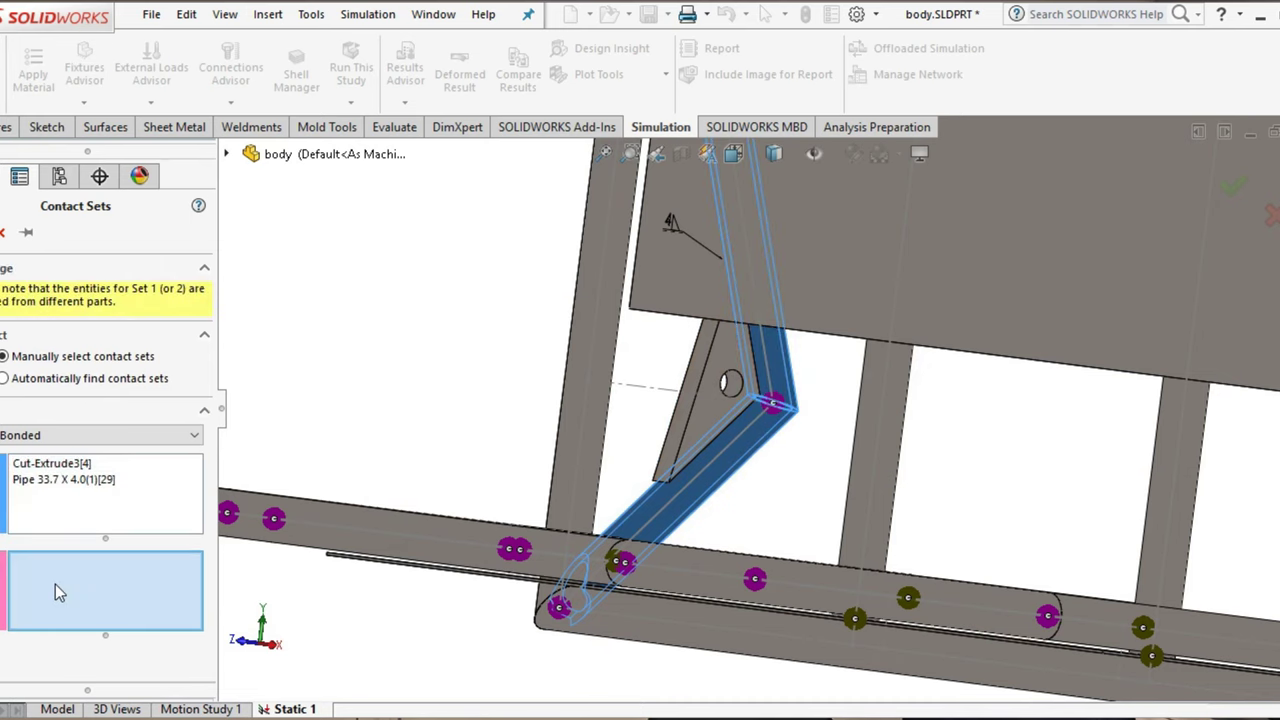
click(704, 428)
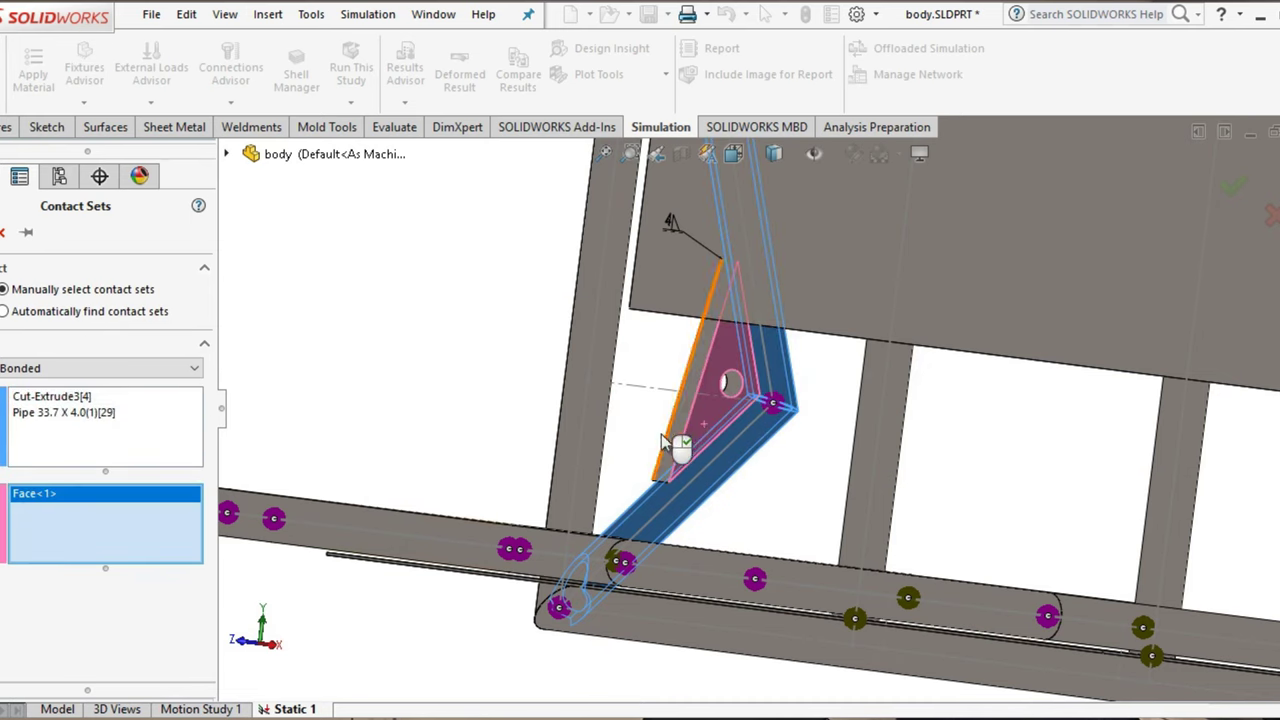
middle_drag(661, 434, 659, 372)
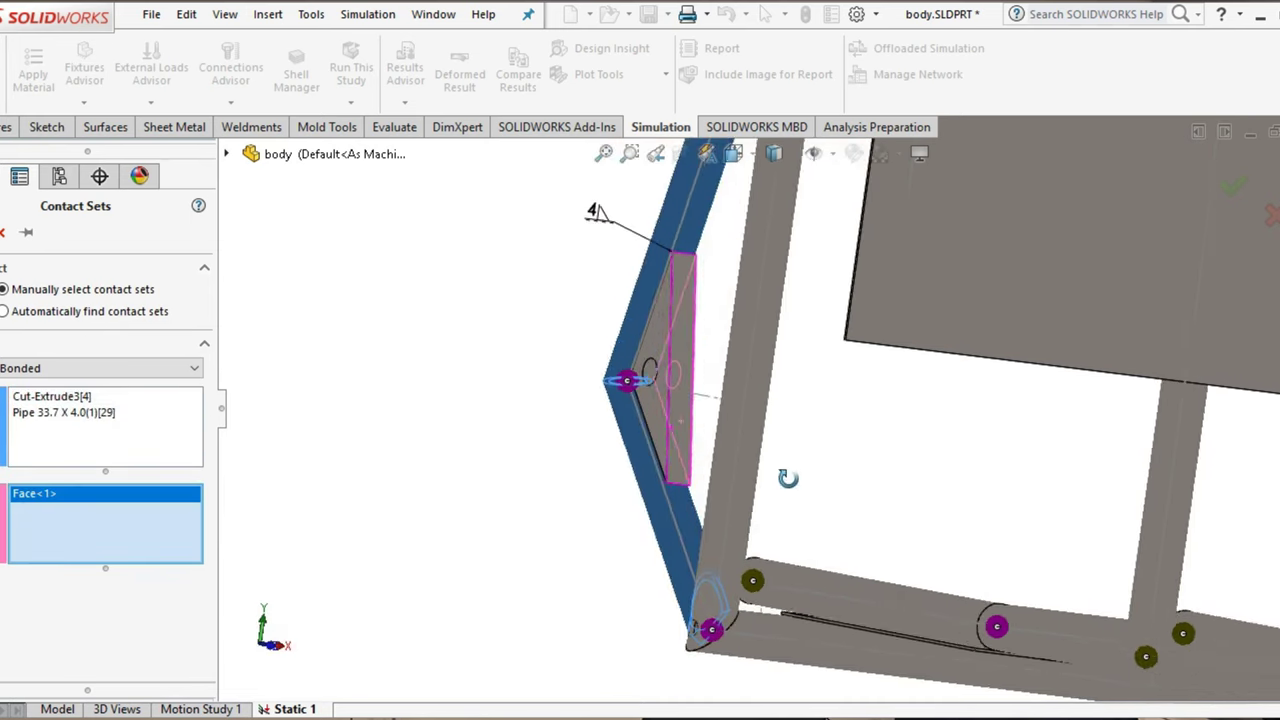
click(659, 372)
key(Return)
middle_drag(319, 380, 680, 309)
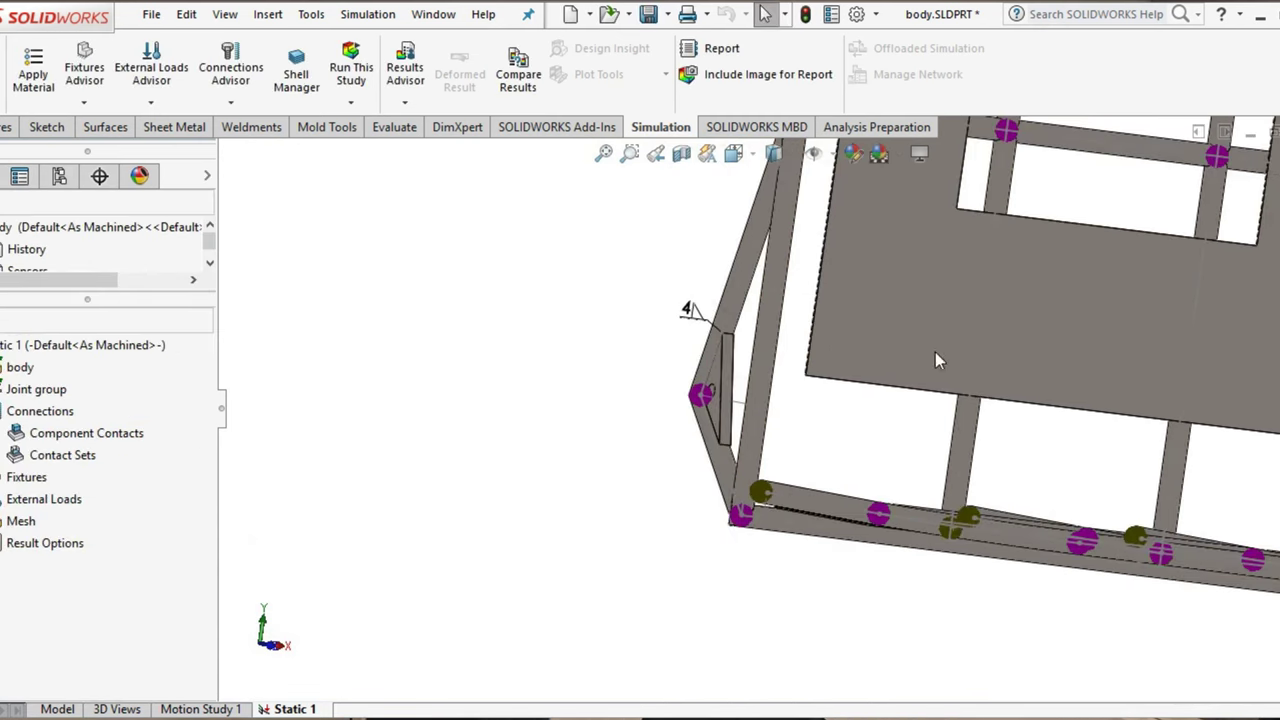
Restrain the first gusset plate's hole face with a Fixed Geometry fixture
click(718, 152)
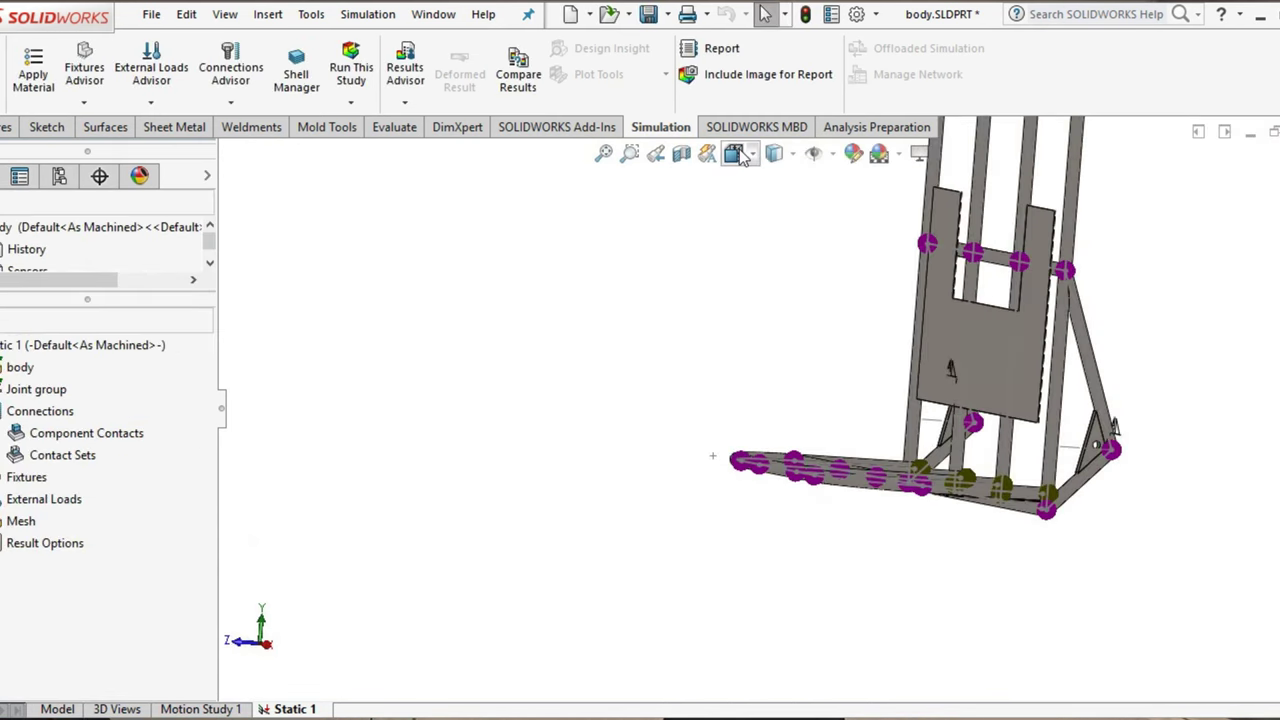
click(669, 413)
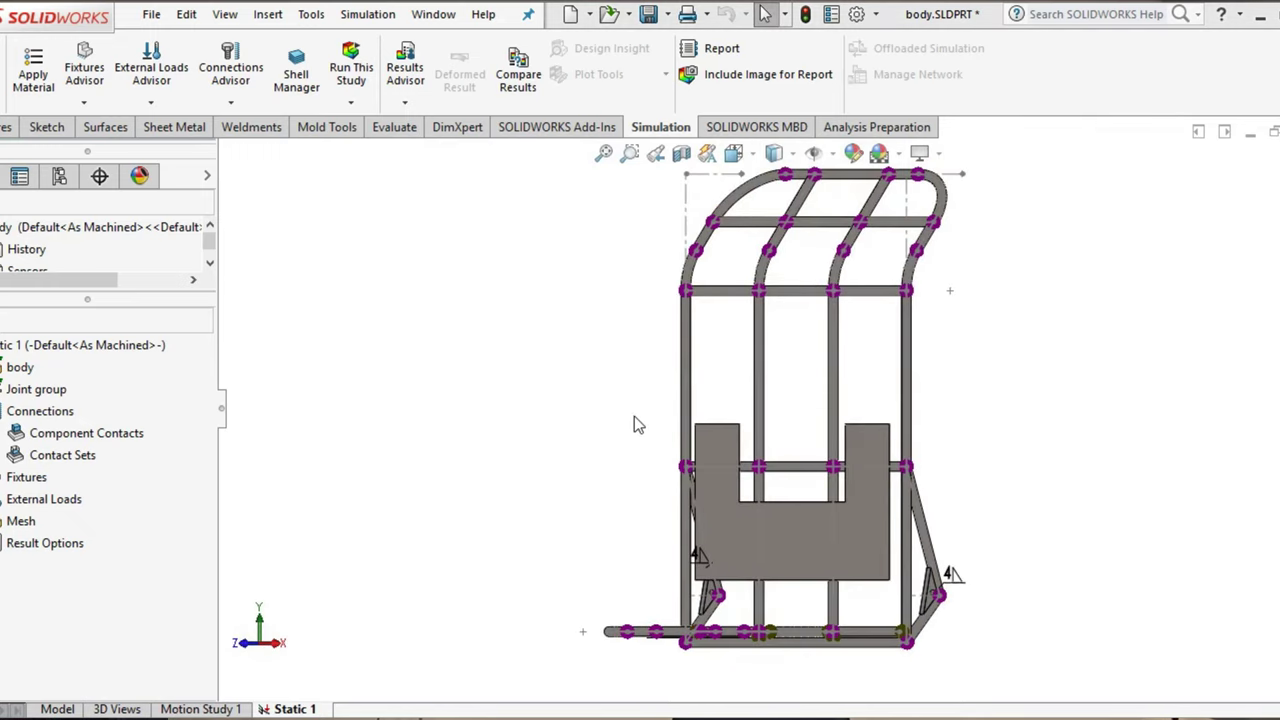
middle_drag(634, 416, 623, 443)
right_click(72, 477)
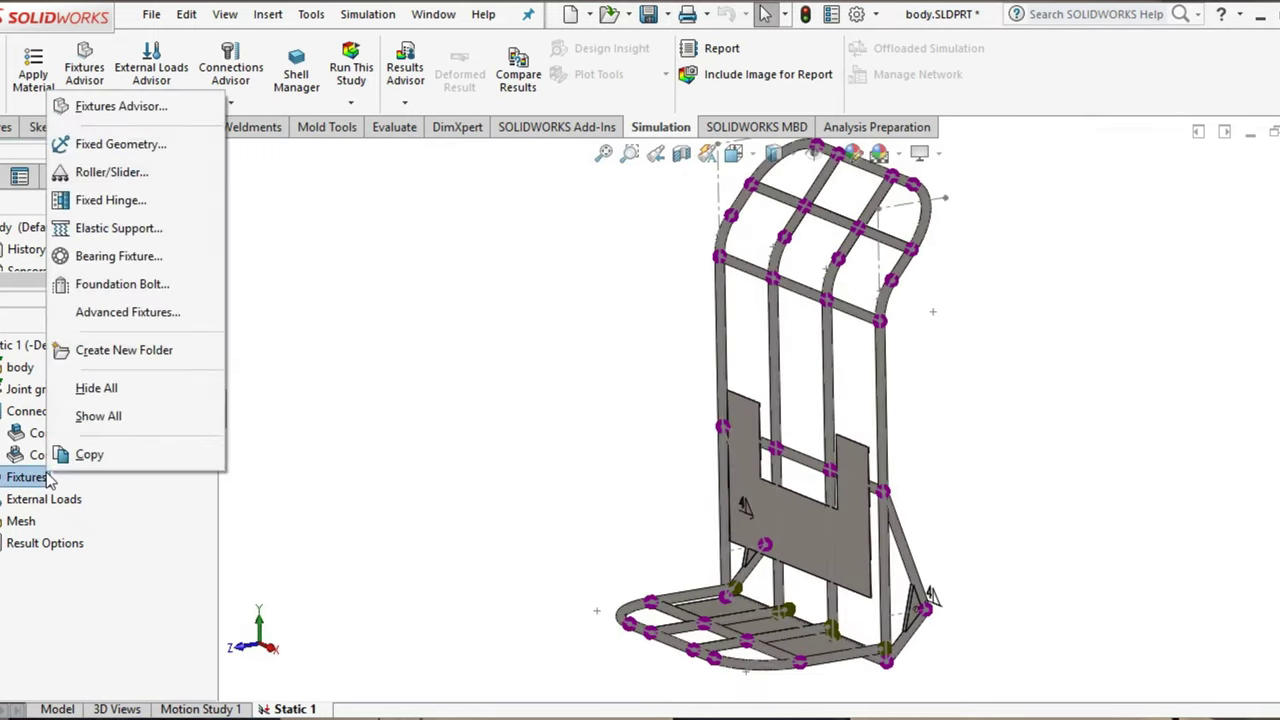
click(150, 154)
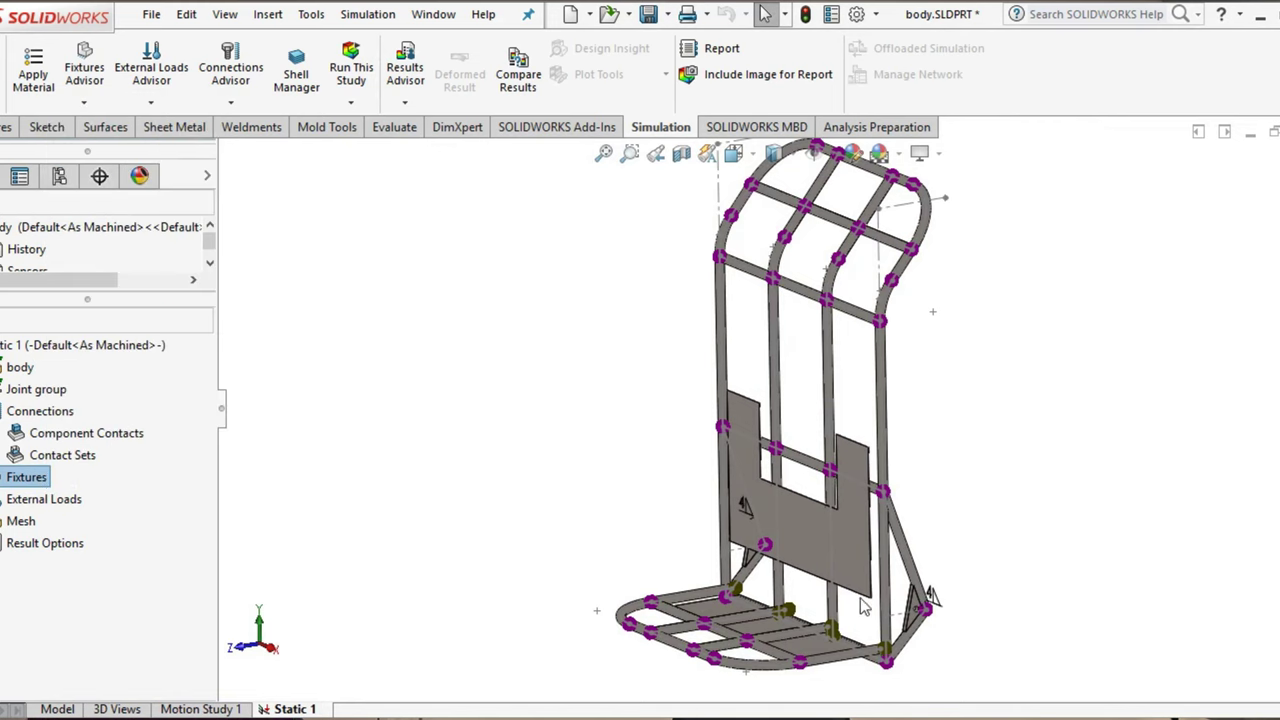
scroll(935, 610, down, 3)
scroll(860, 559, down, 3)
scroll(830, 545, down, 2)
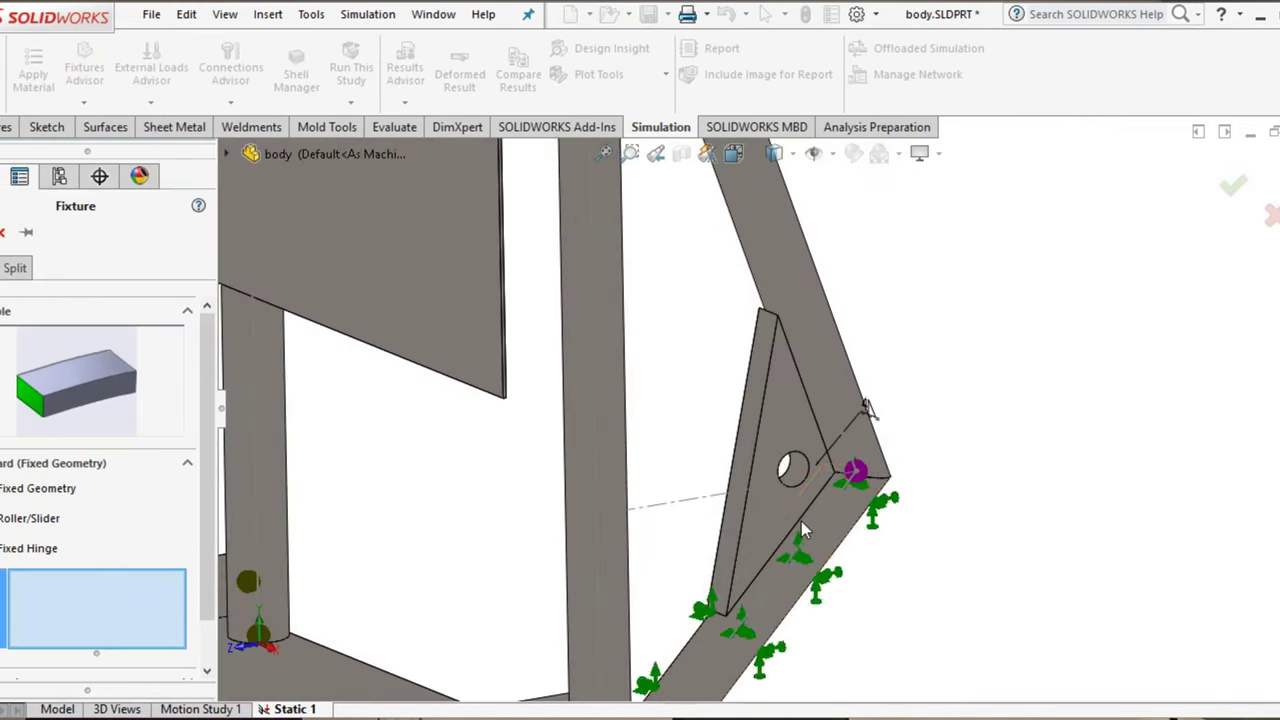
click(796, 471)
Add the second gusset's hole face and confirm the fixture as Fixed-1
scroll(761, 517, up, 1)
scroll(452, 387, up, 3)
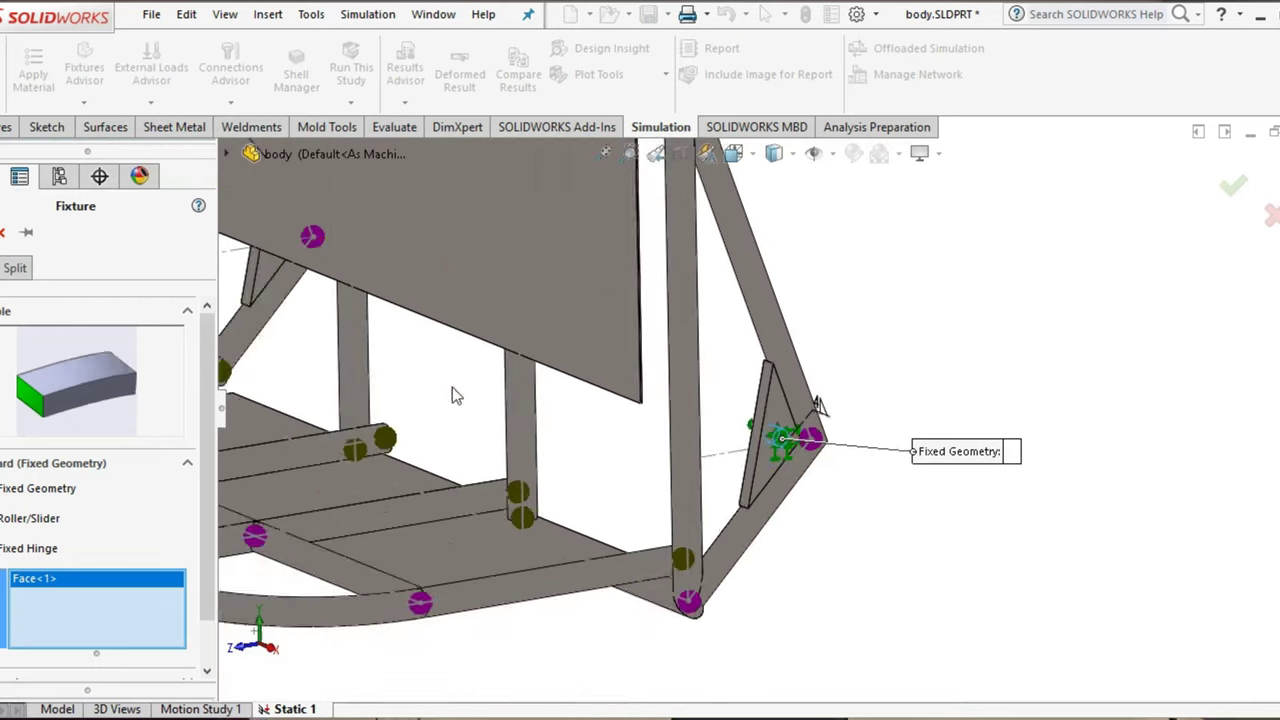
scroll(452, 387, up, 2)
scroll(520, 417, down, 2)
mouse_move(520, 417)
middle_down()
mouse_move(534, 314)
mouse_move(543, 350)
middle_up()
scroll(543, 350, down, 1)
scroll(607, 342, down, 3)
scroll(607, 342, up, 1)
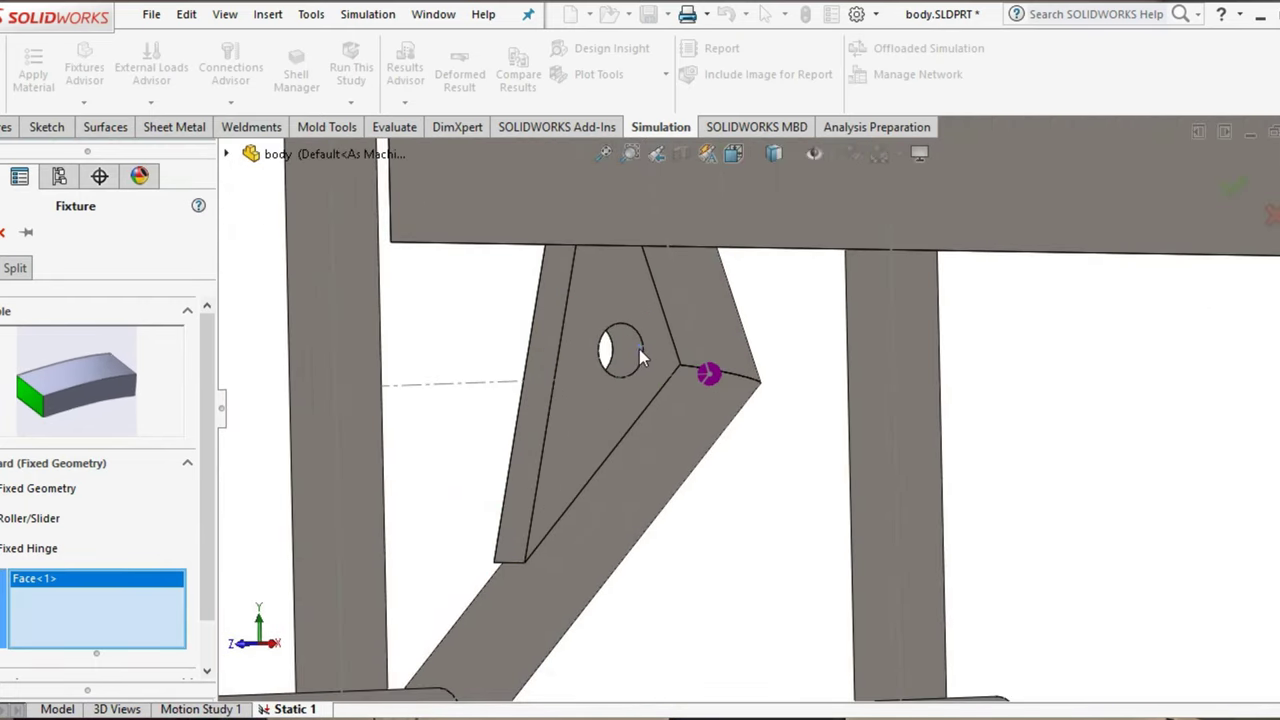
click(635, 356)
scroll(640, 360, up, 1)
scroll(800, 450, up, 2)
scroll(882, 467, up, 3)
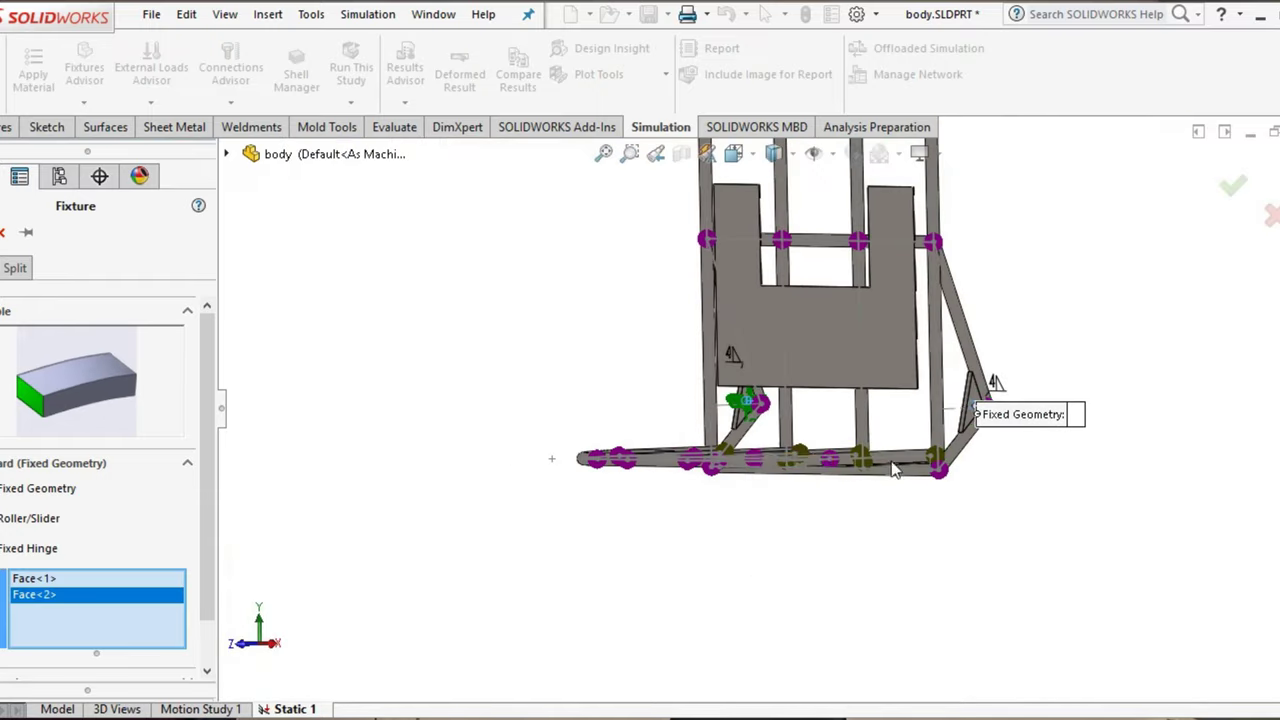
key(Return)
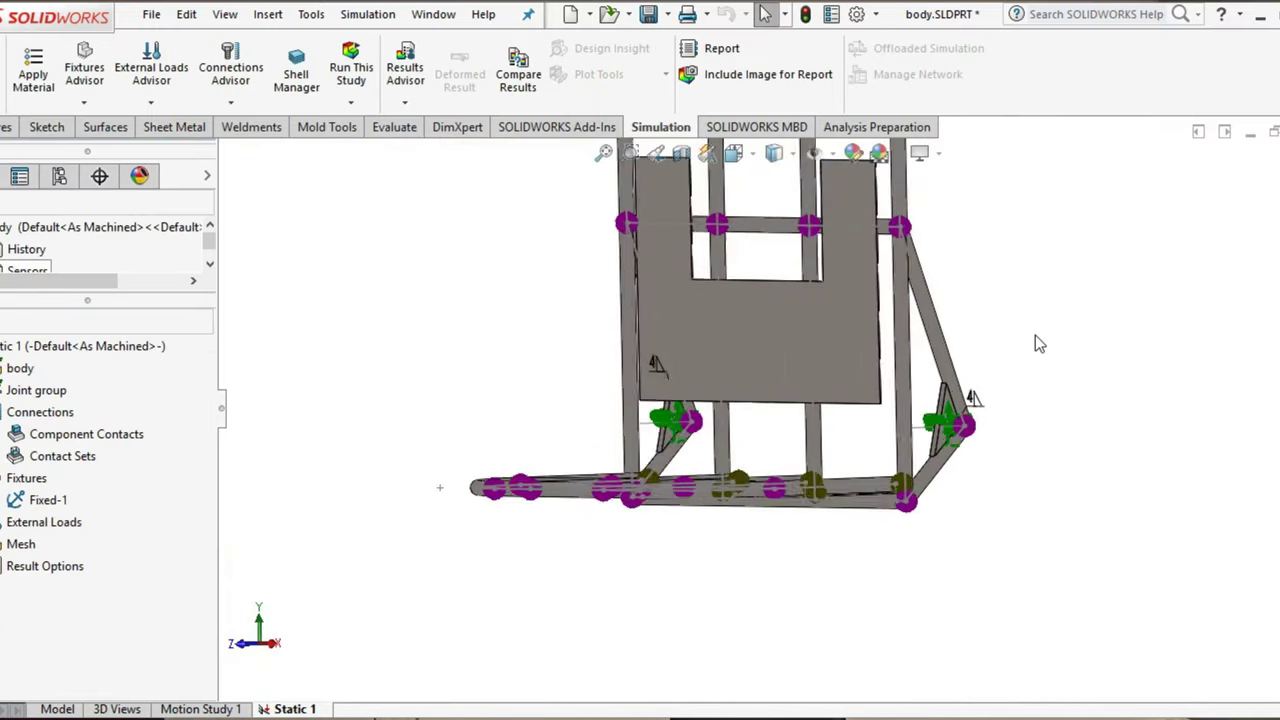
Expand the body's cut list to review its pipe members, then collapse it
middle_drag(1035, 335, 1023, 351)
scroll(1019, 366, down, 2)
click(55, 485)
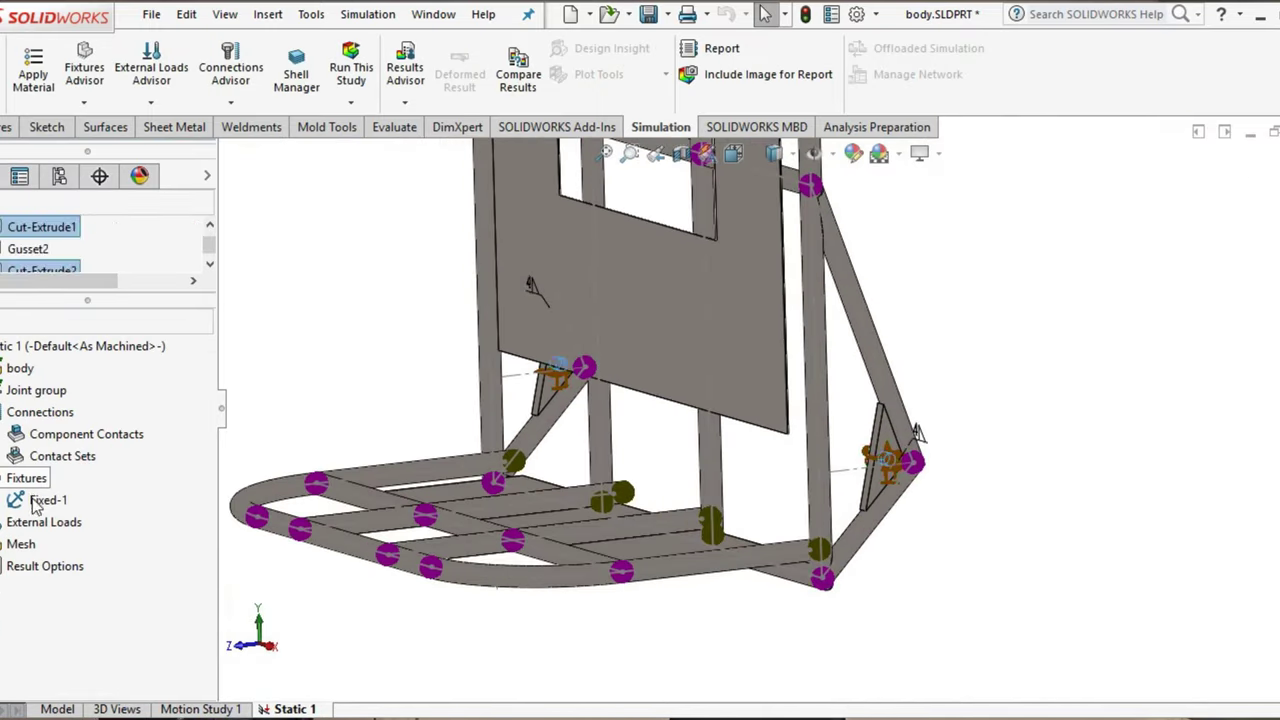
scroll(115, 497, up, 5)
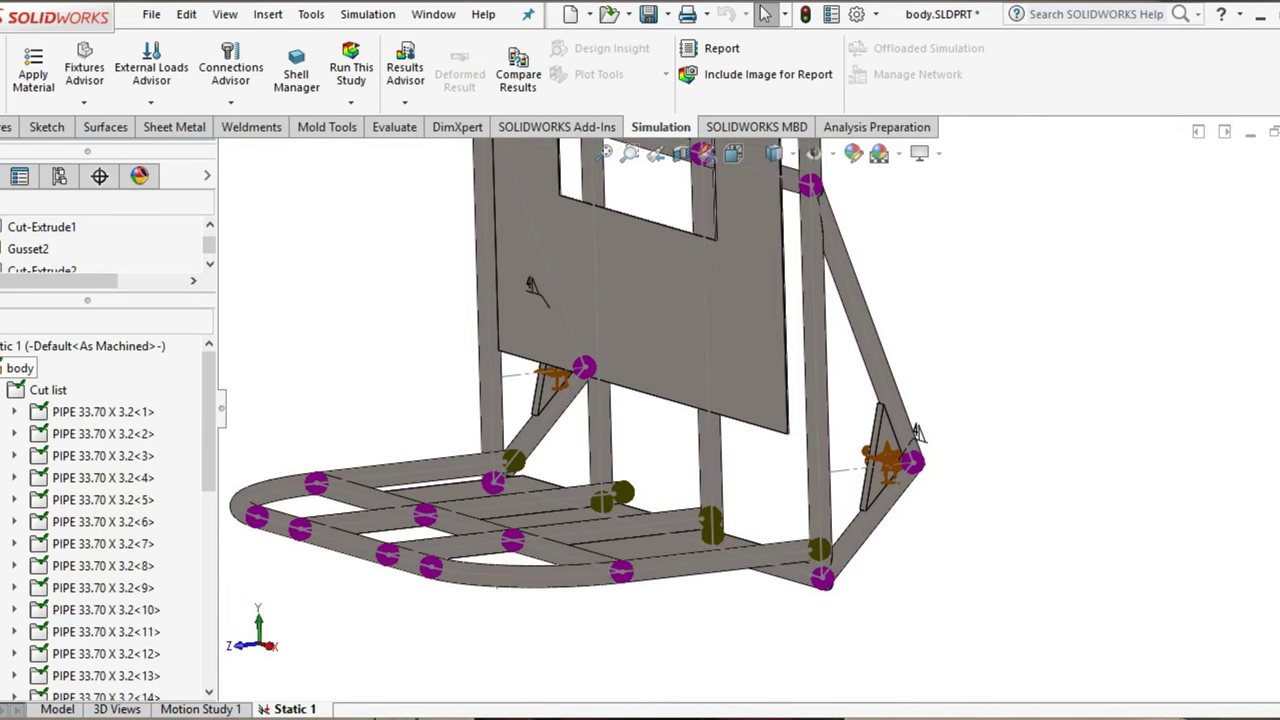
click(3, 368)
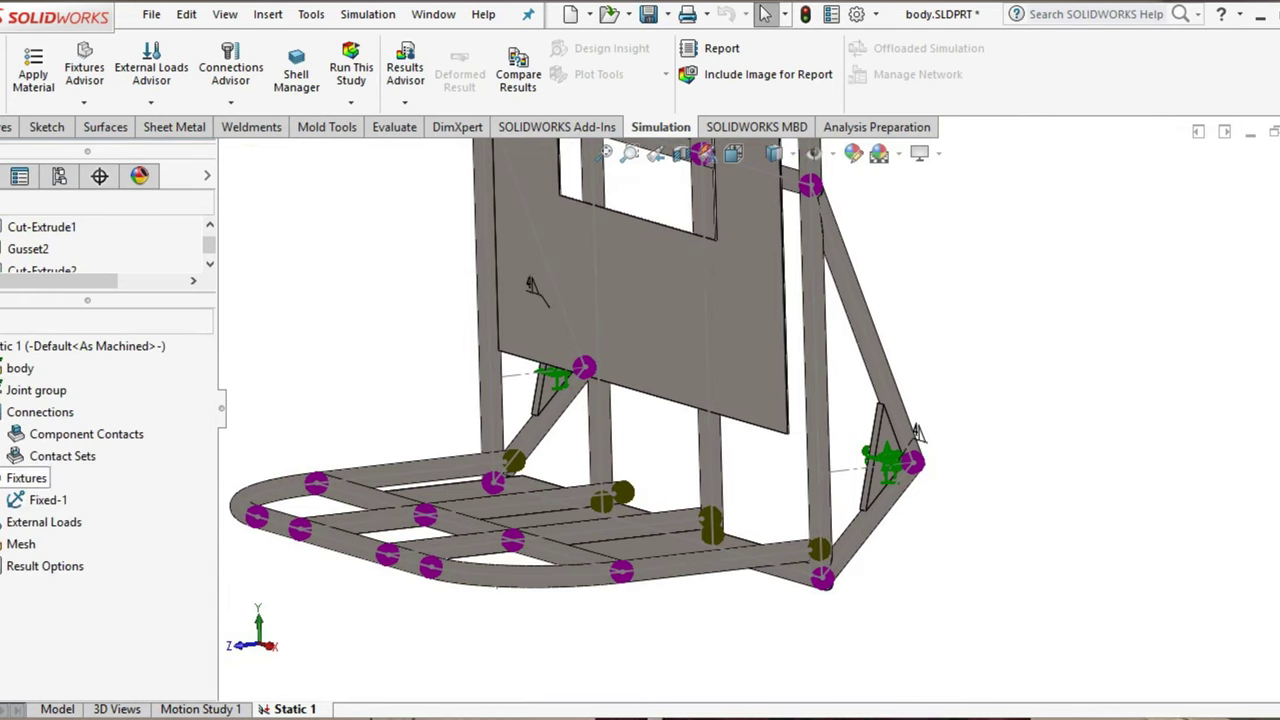
Start a Force/Torque load on the eight seat-frame joints with a selected direction
right_click(35, 521)
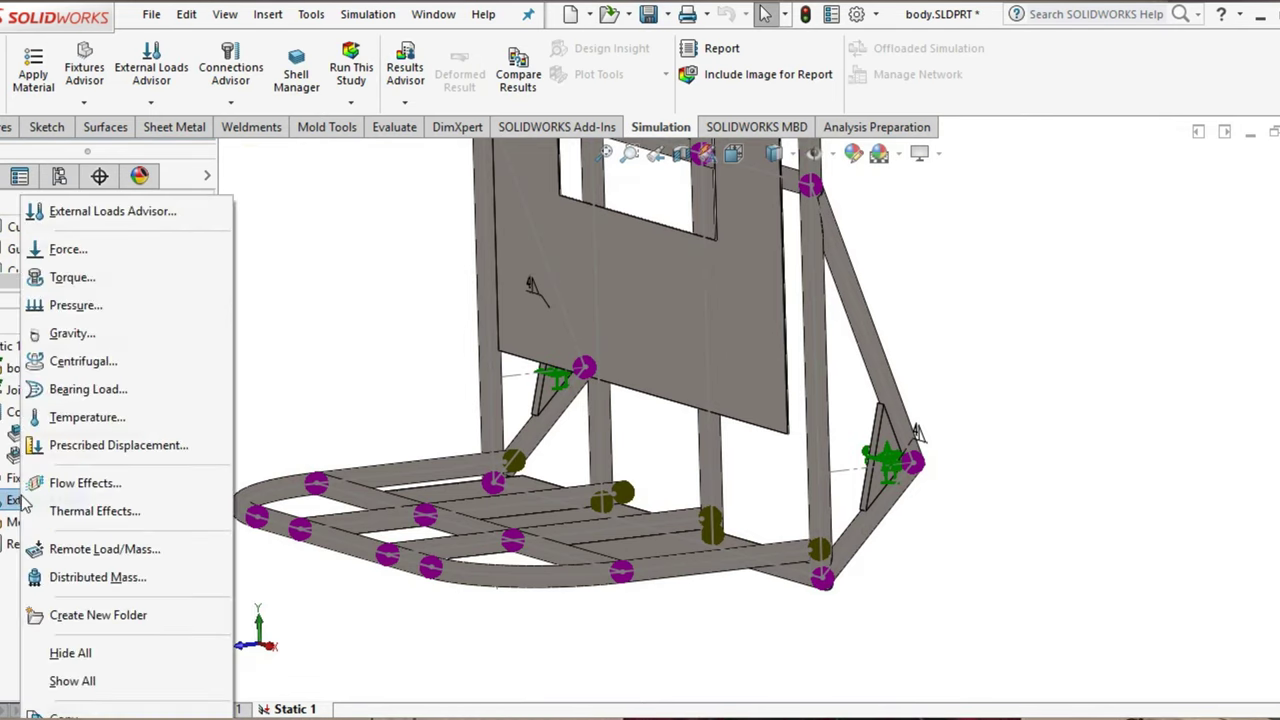
click(80, 280)
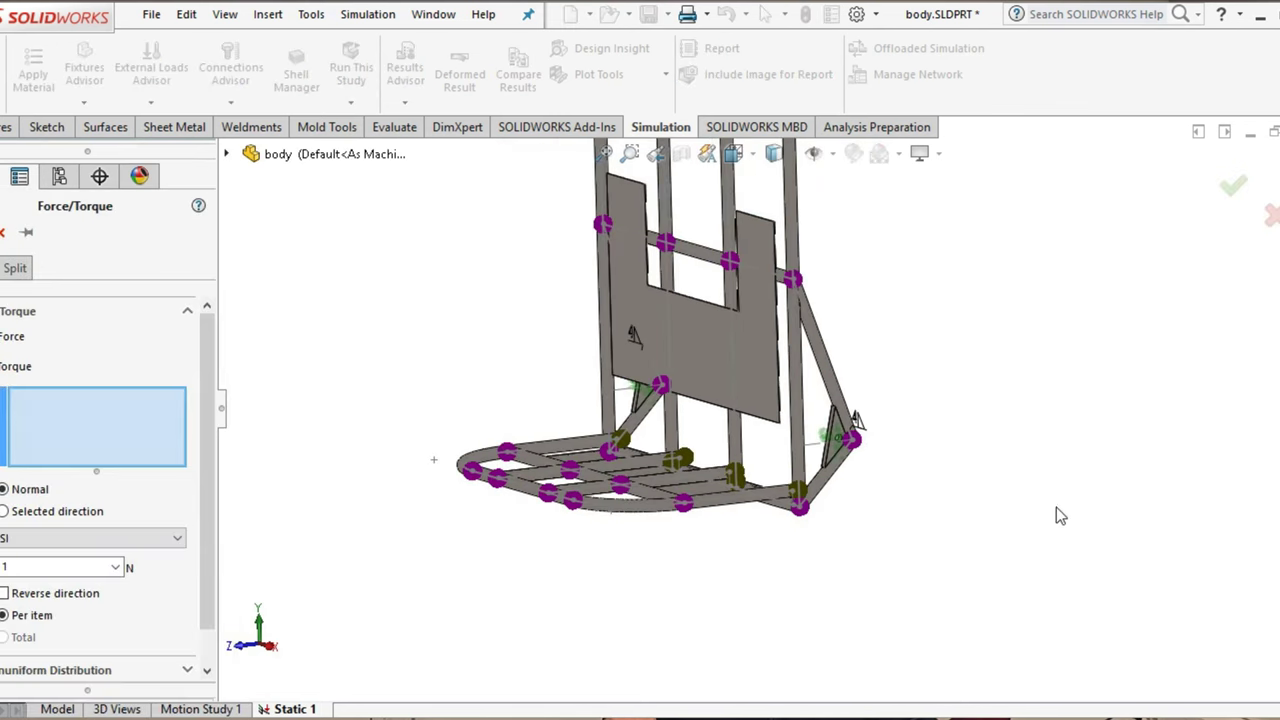
mouse_move(1060, 515)
middle_down()
mouse_move(1091, 494)
mouse_move(778, 507)
middle_up()
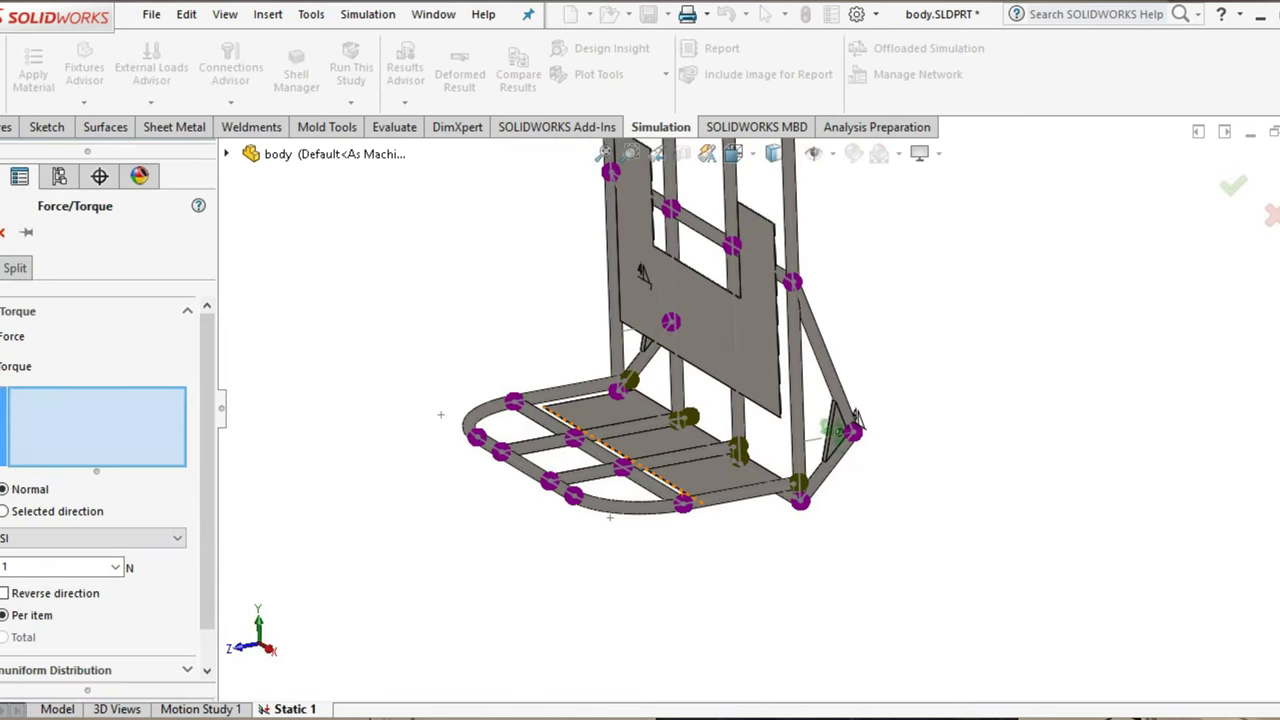
click(620, 455)
scroll(548, 403, down, 3)
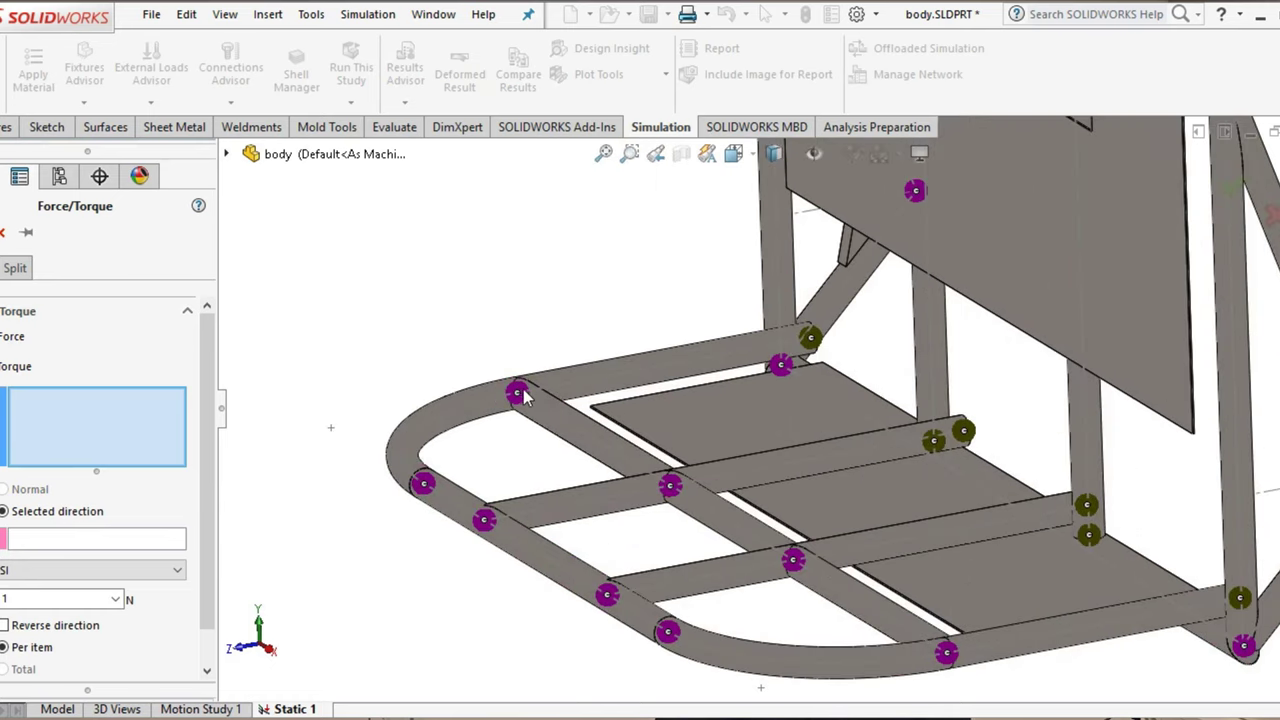
click(518, 394)
click(670, 486)
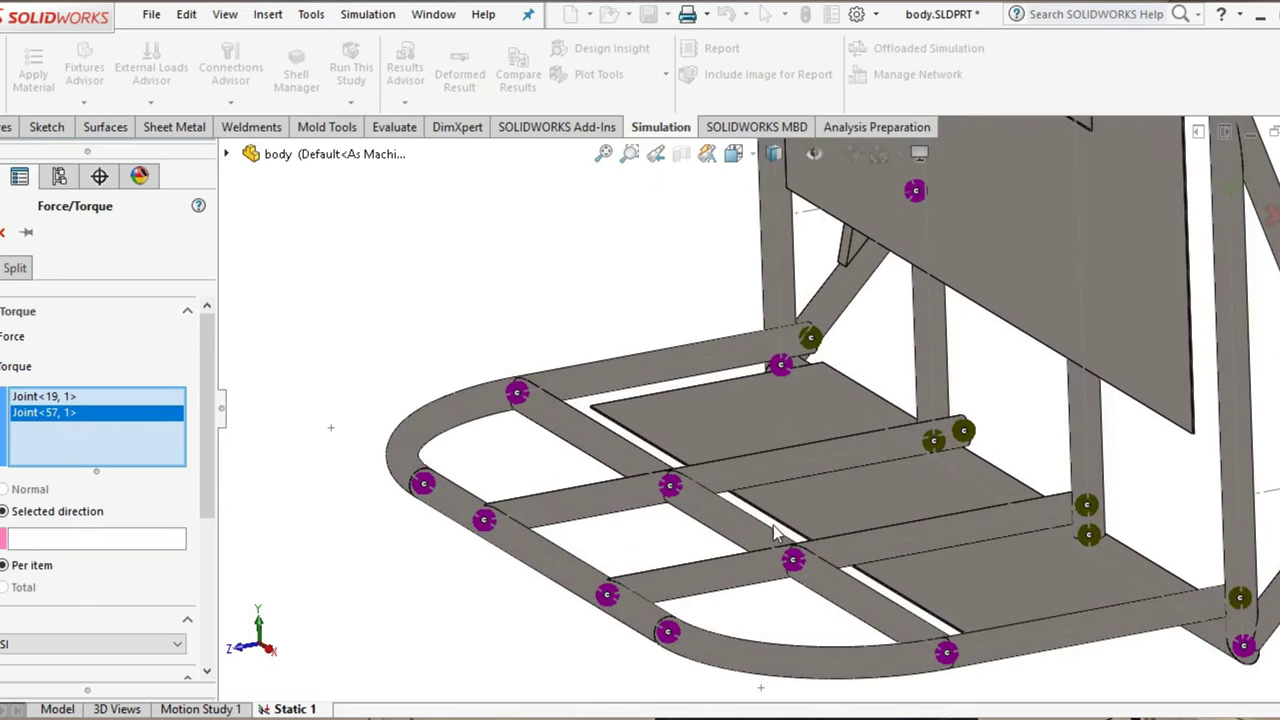
click(820, 577)
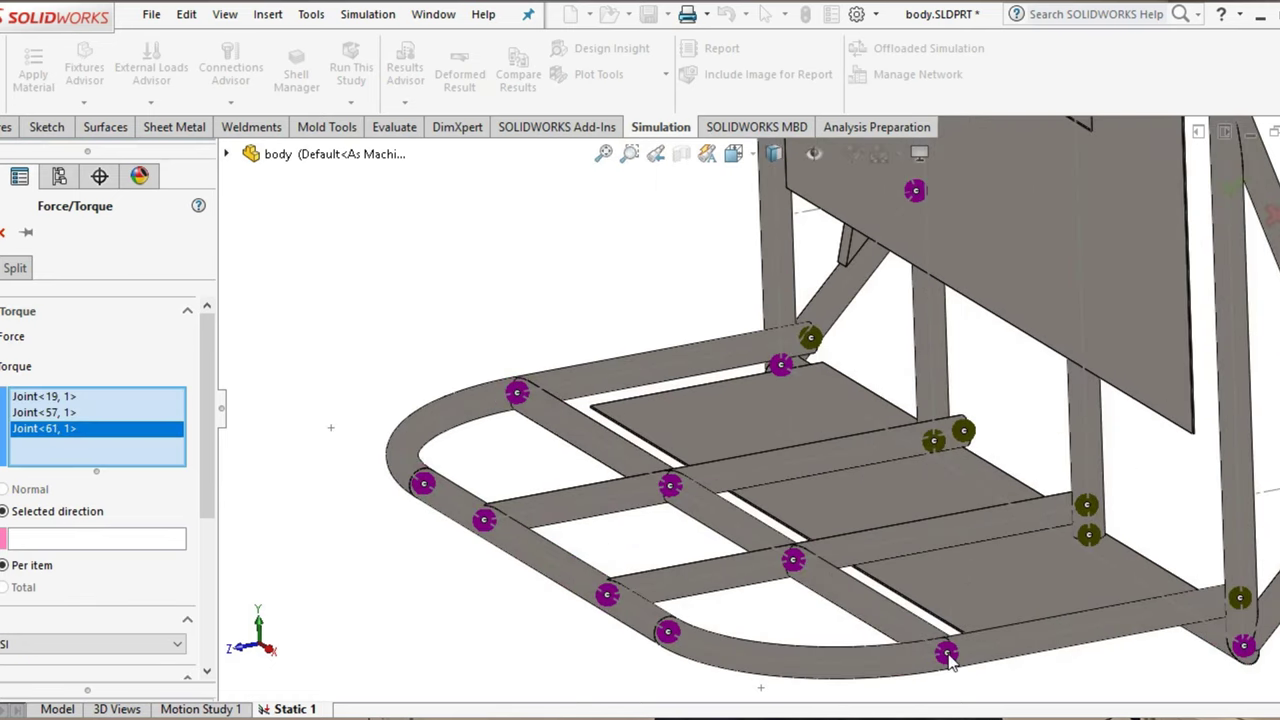
click(947, 655)
click(668, 633)
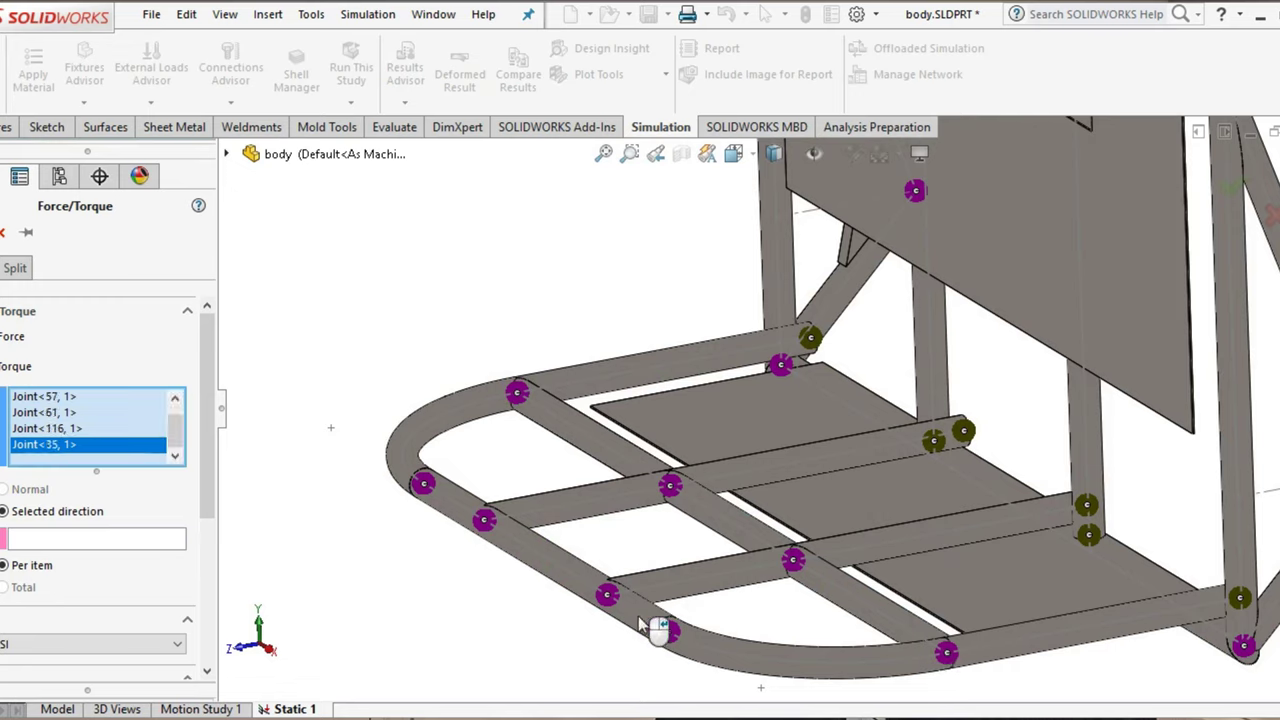
click(608, 597)
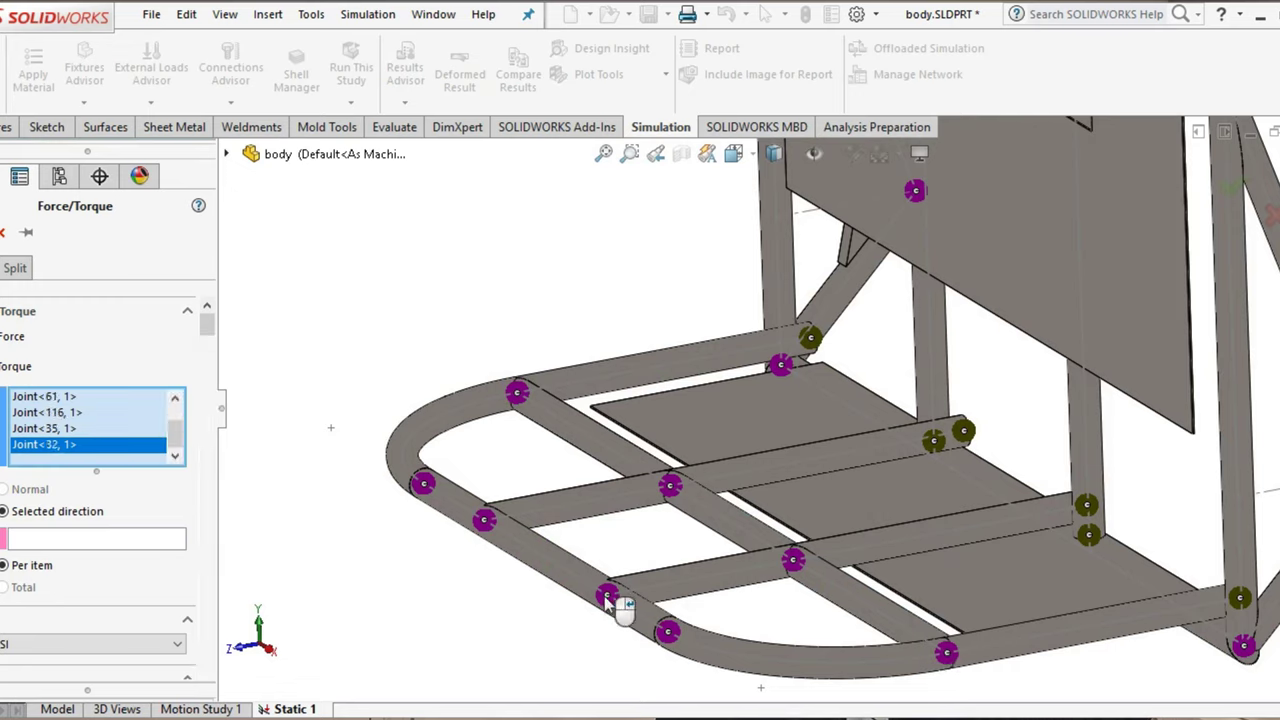
click(485, 526)
click(424, 486)
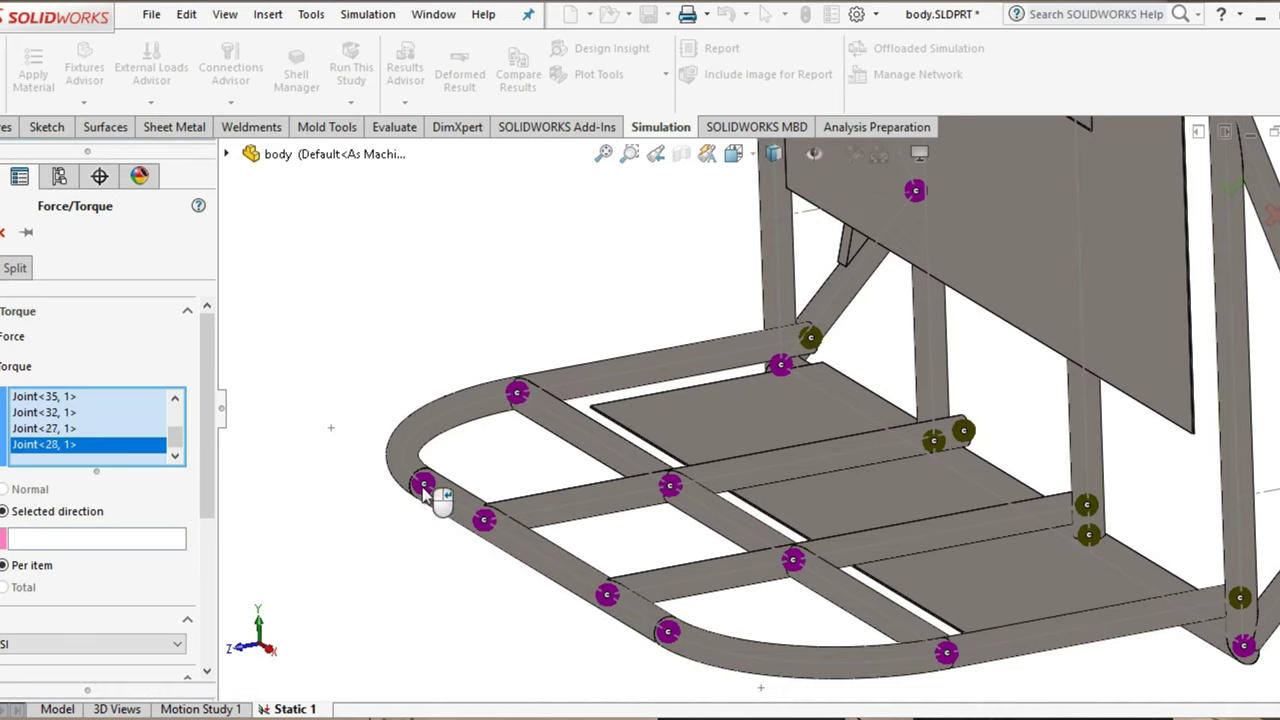
Direct the force along Front Plane, reversed, at 1000 N per item, and confirm Force-1
drag(207, 476, 221, 539)
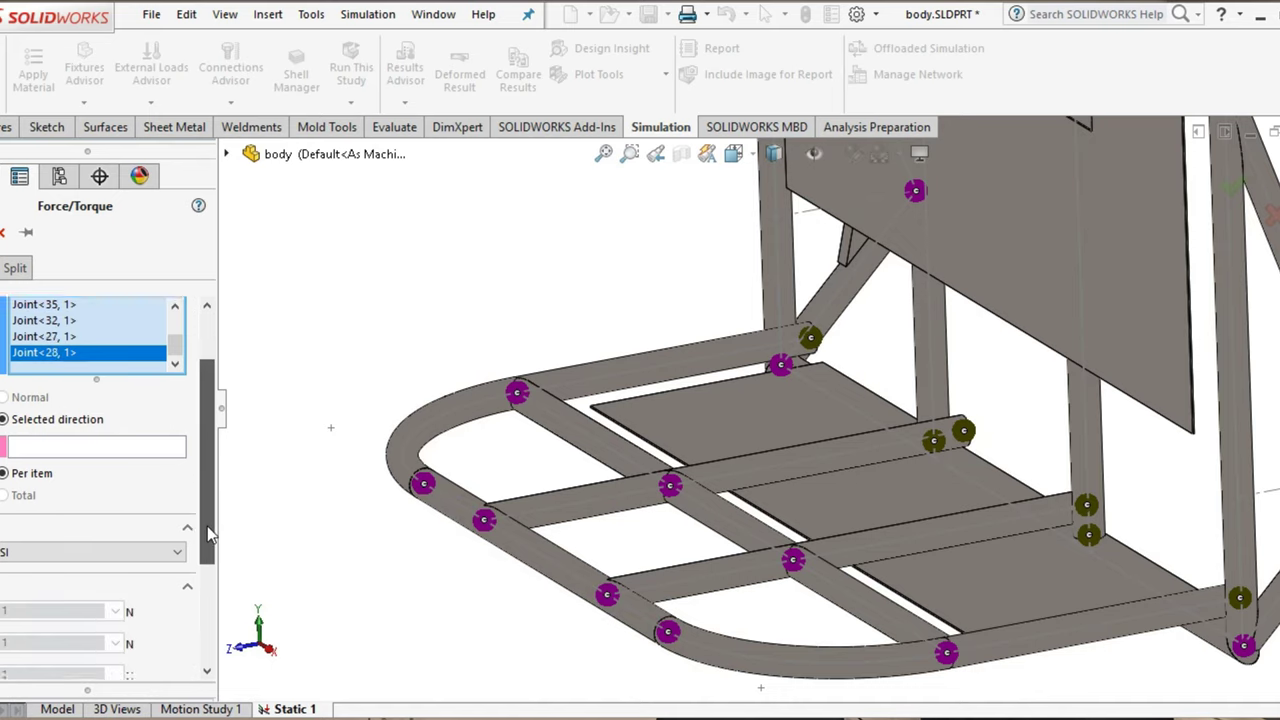
scroll(47, 350, up, 3)
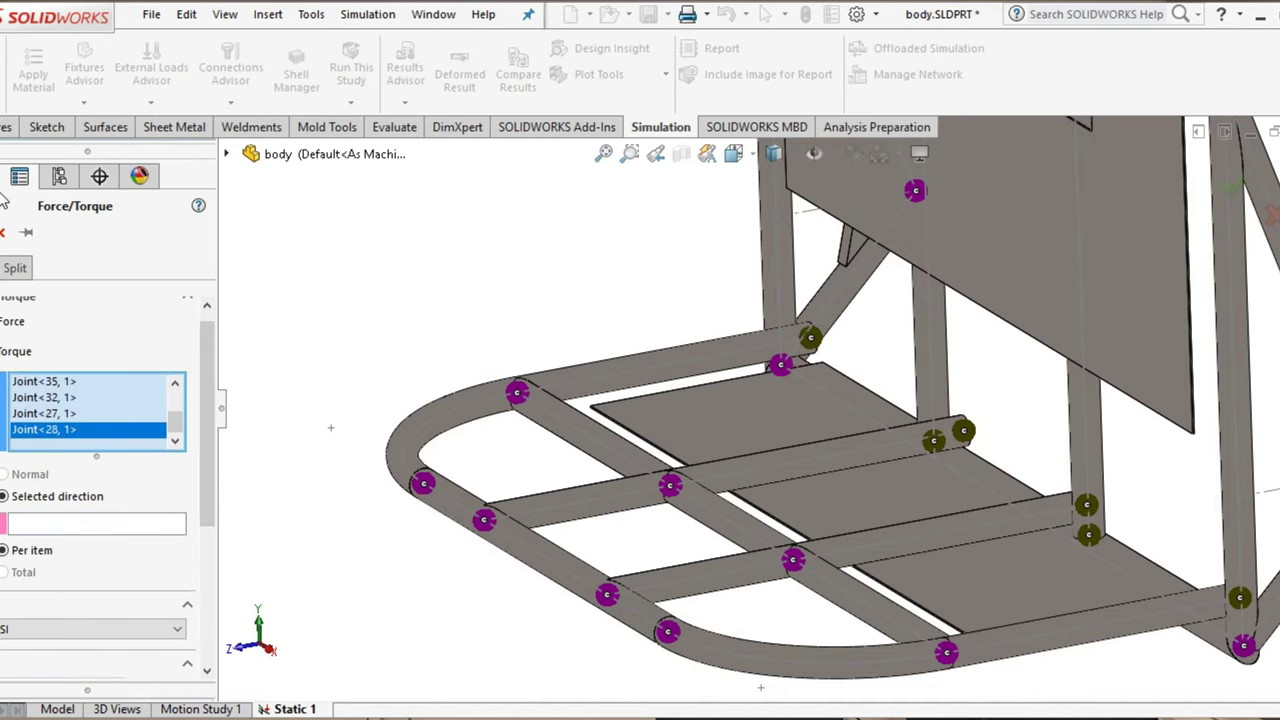
key(c)
click(84, 524)
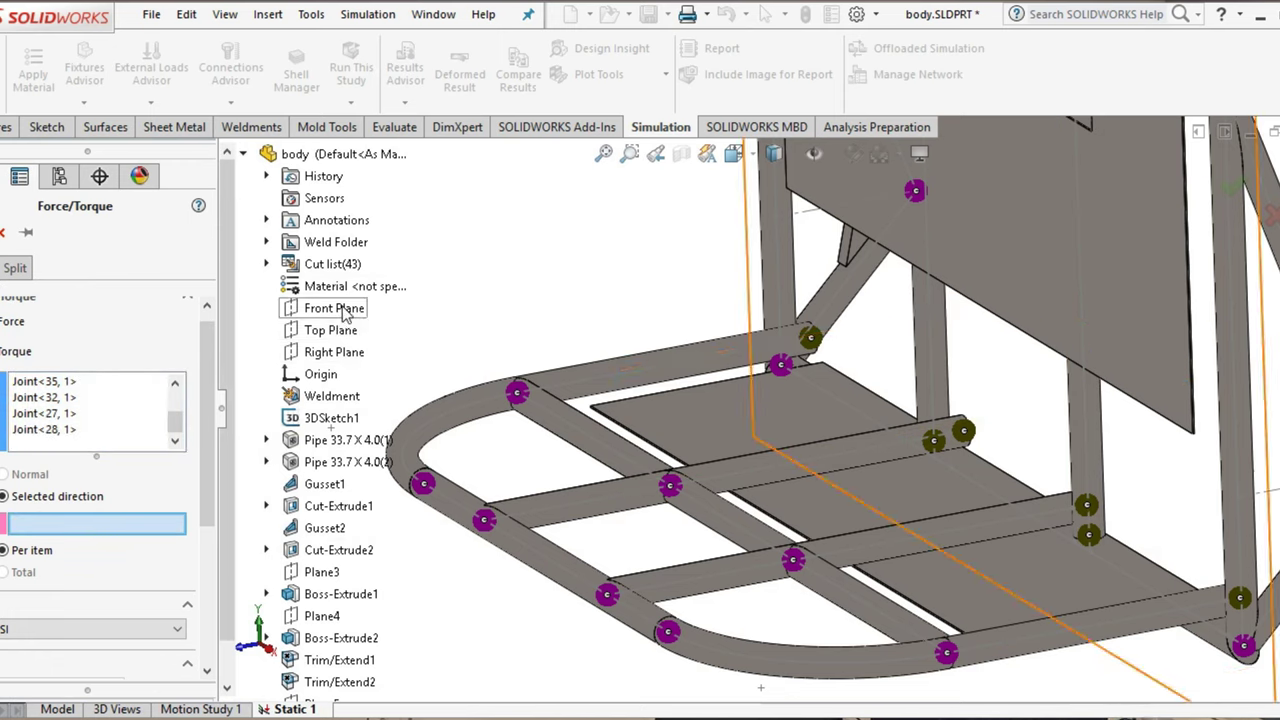
click(344, 310)
scroll(175, 430, up, 3)
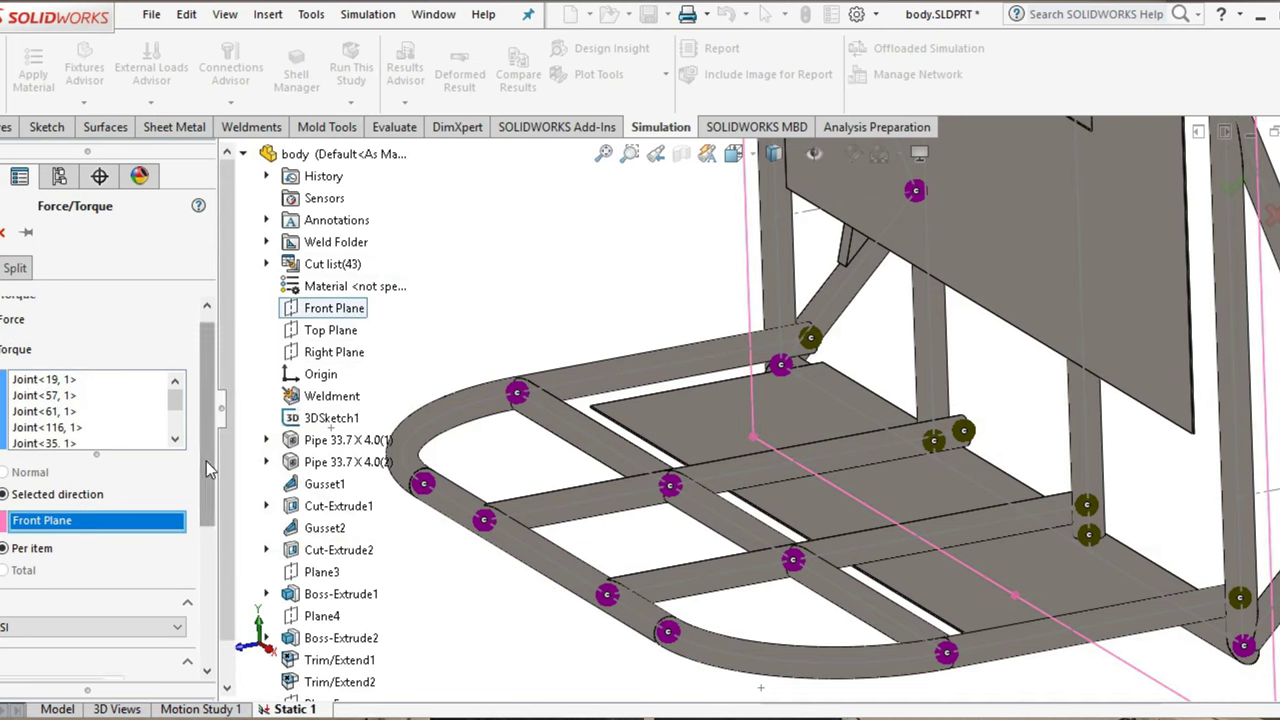
drag(206, 461, 208, 549)
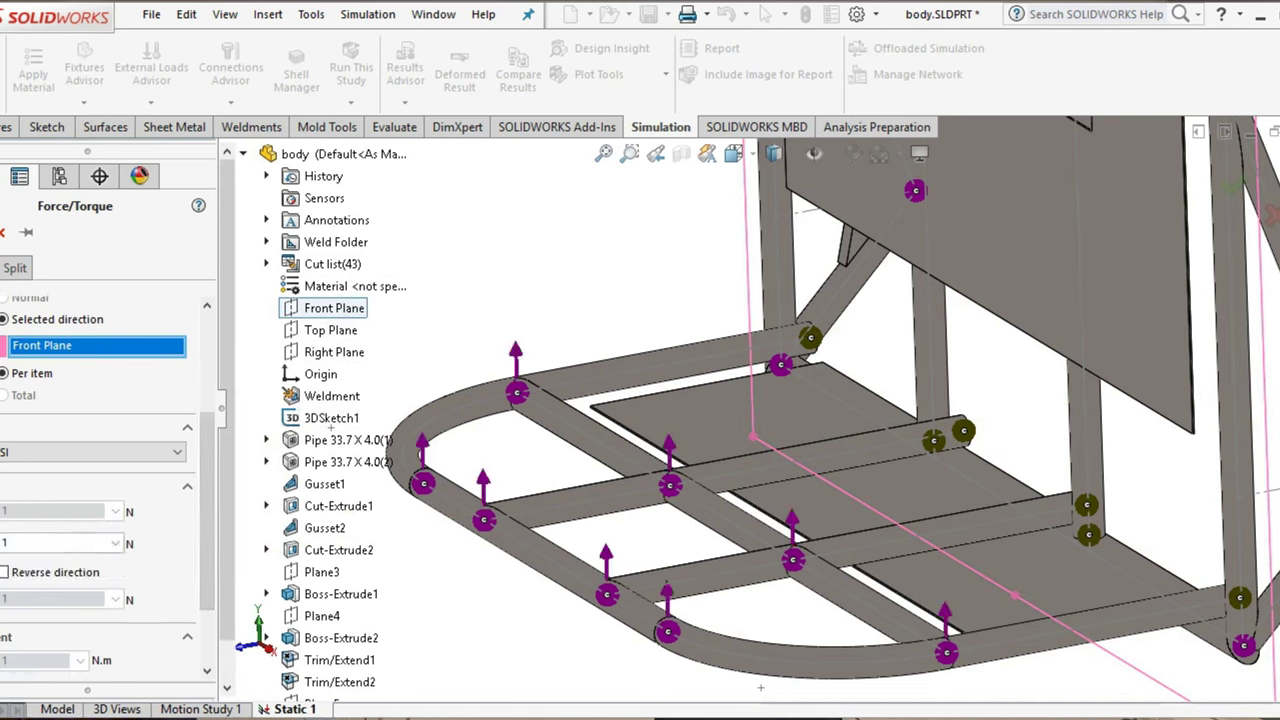
click(4, 573)
double_click(36, 543)
text(000)
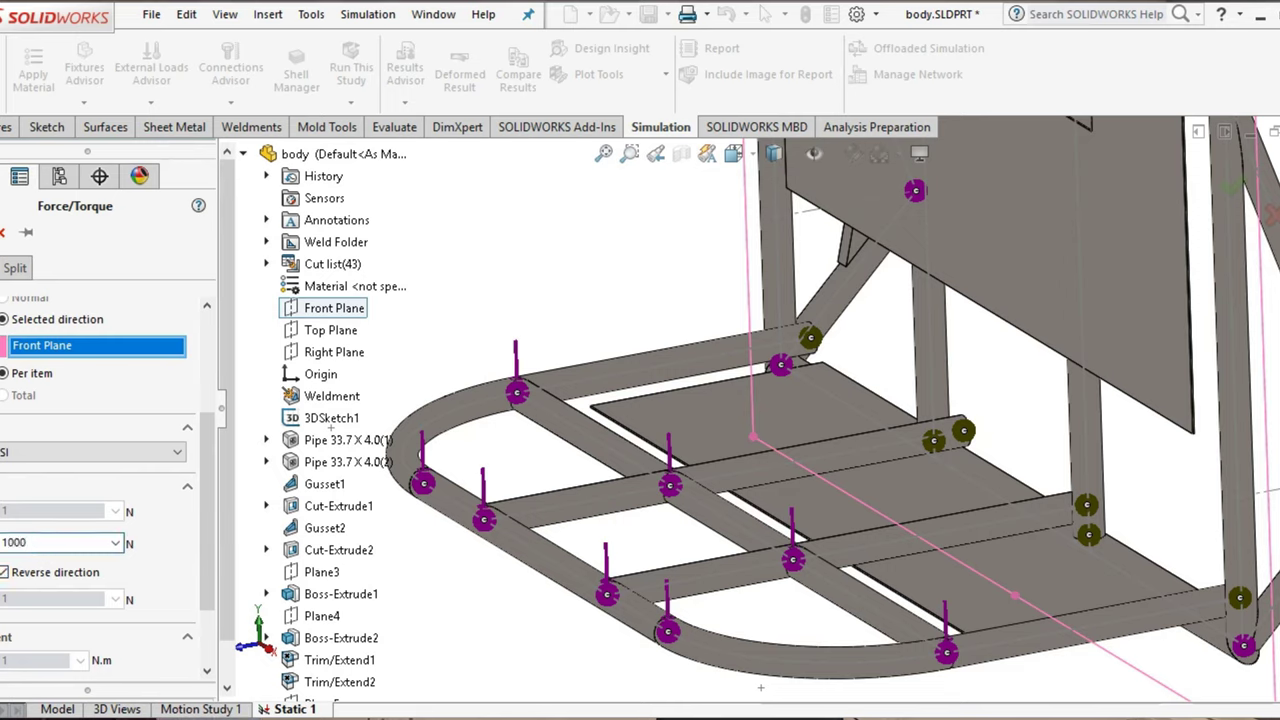
key(Return)
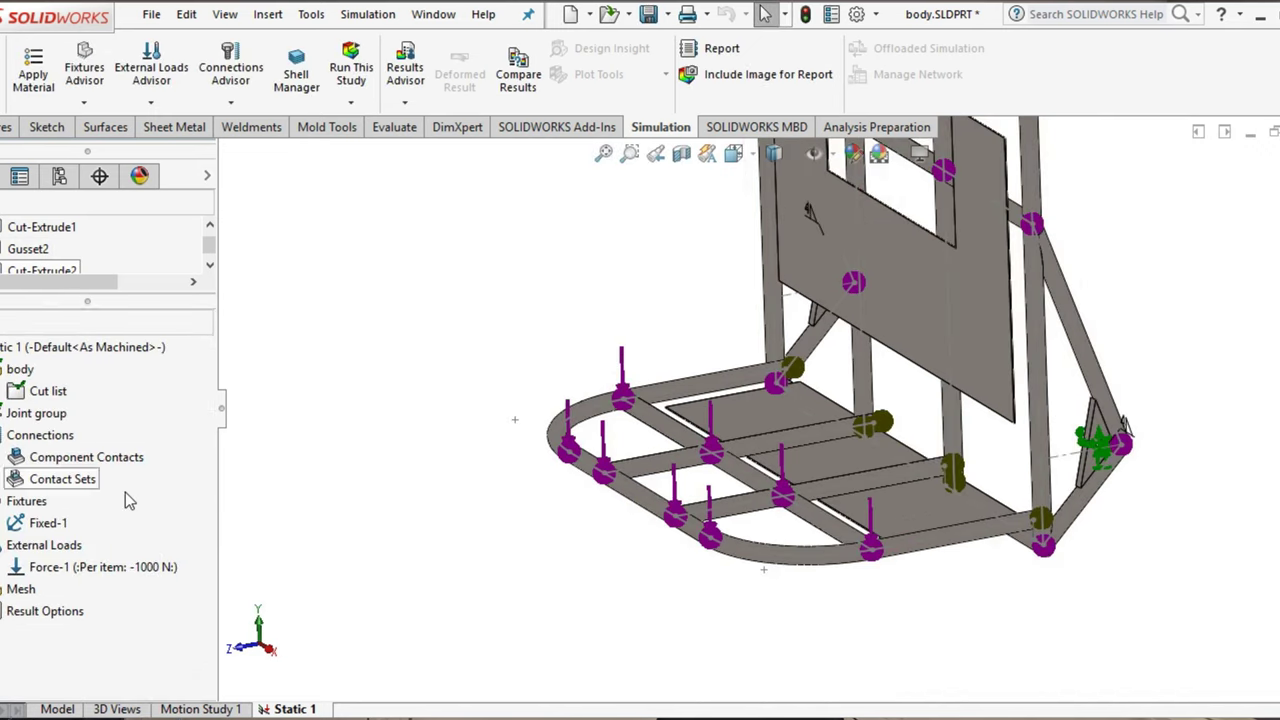
Create a mesh for Static 1 with the default density settings
right_click(22, 597)
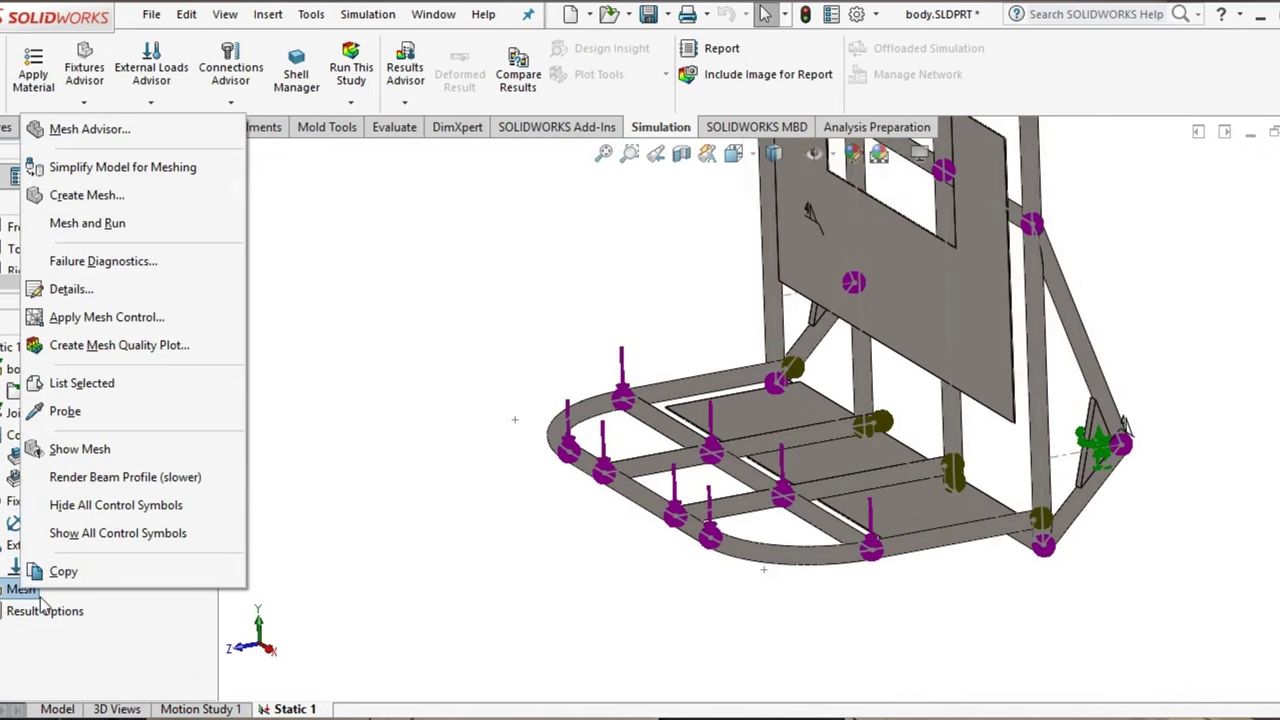
click(86, 195)
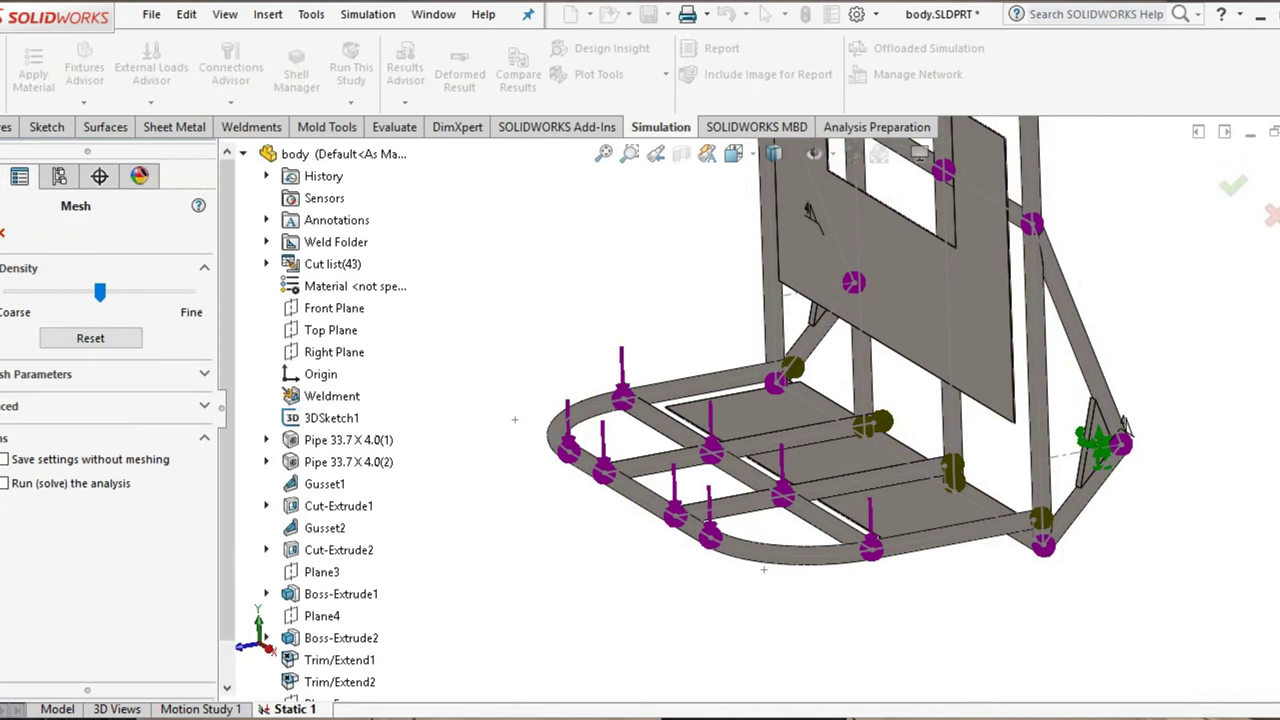
key(Return)
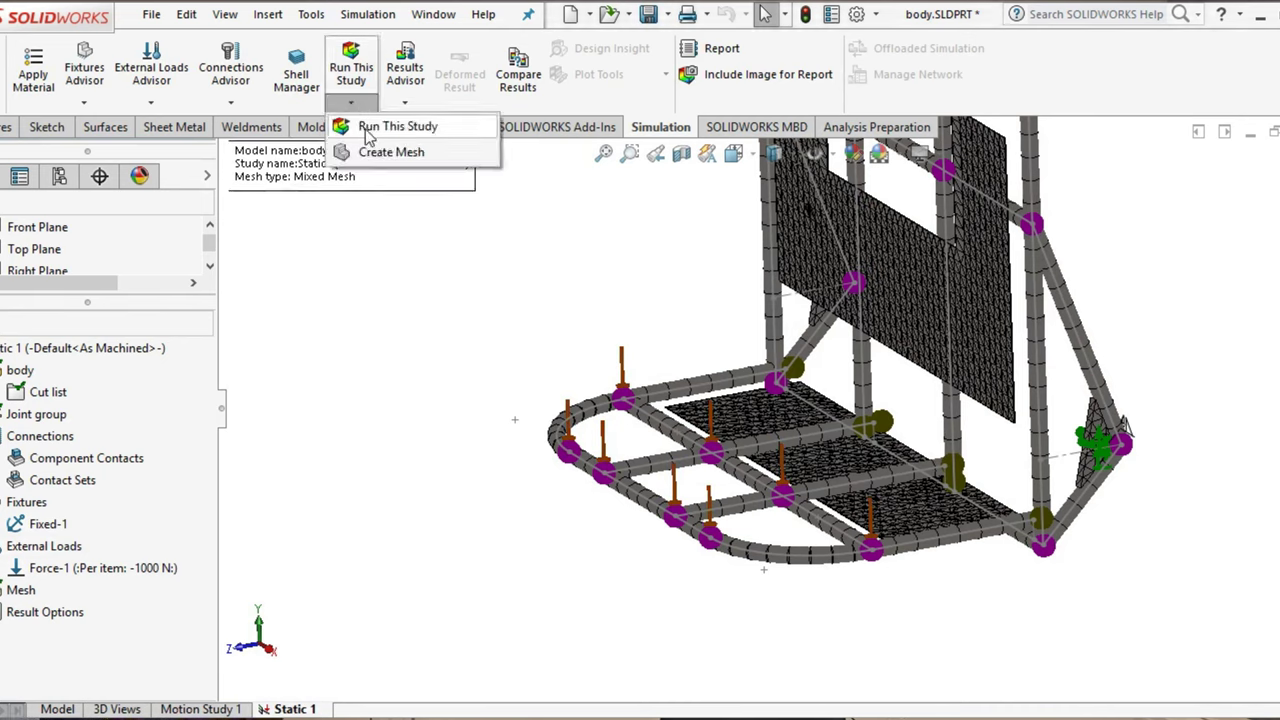
Run Static 1 to produce the Stress1, Displacement1 and Strain1 results
click(385, 126)
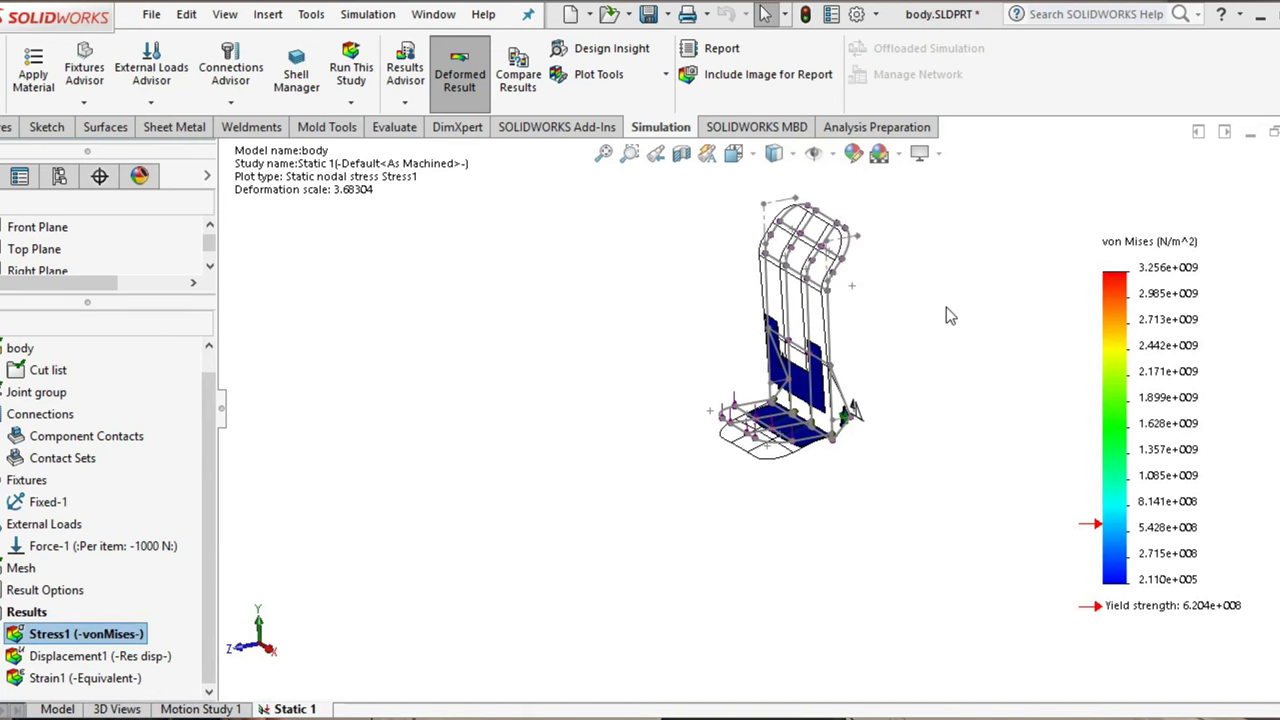
scroll(948, 316, down, 2)
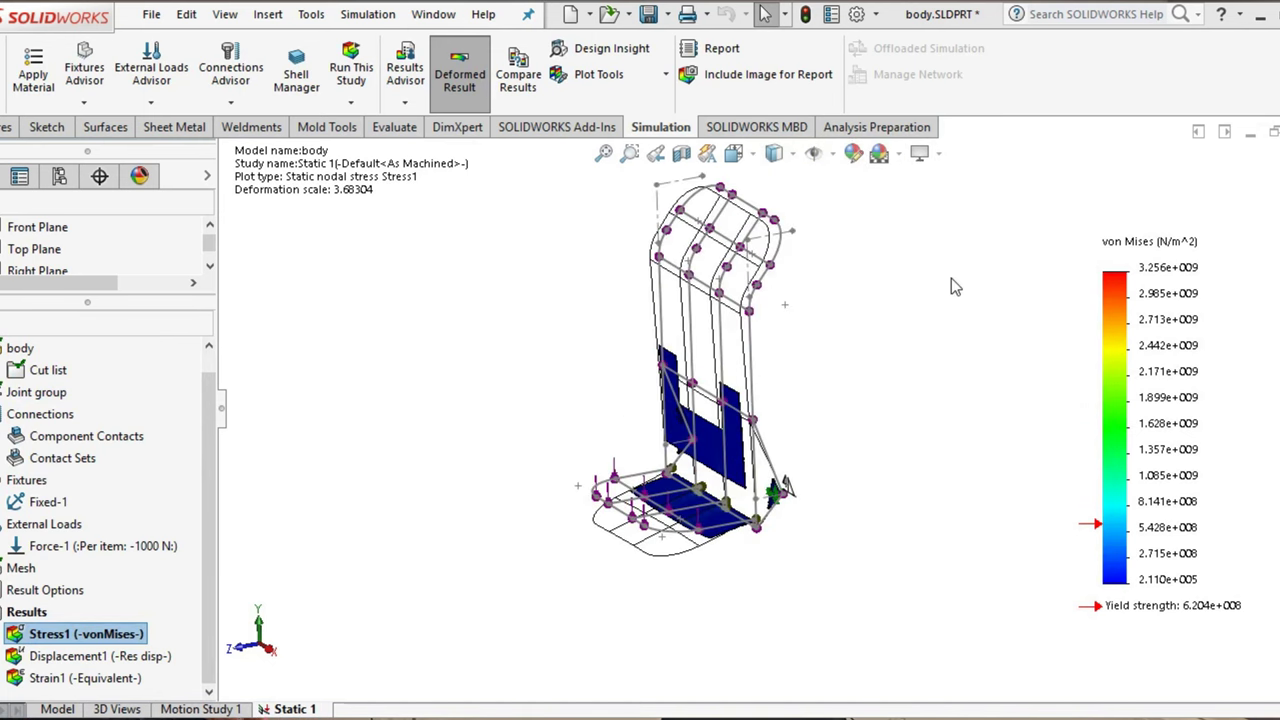
Set Stress1 to beam upper bound axial and bending stress in N/mm^2 (MPa), viewed from the front
right_click(97, 637)
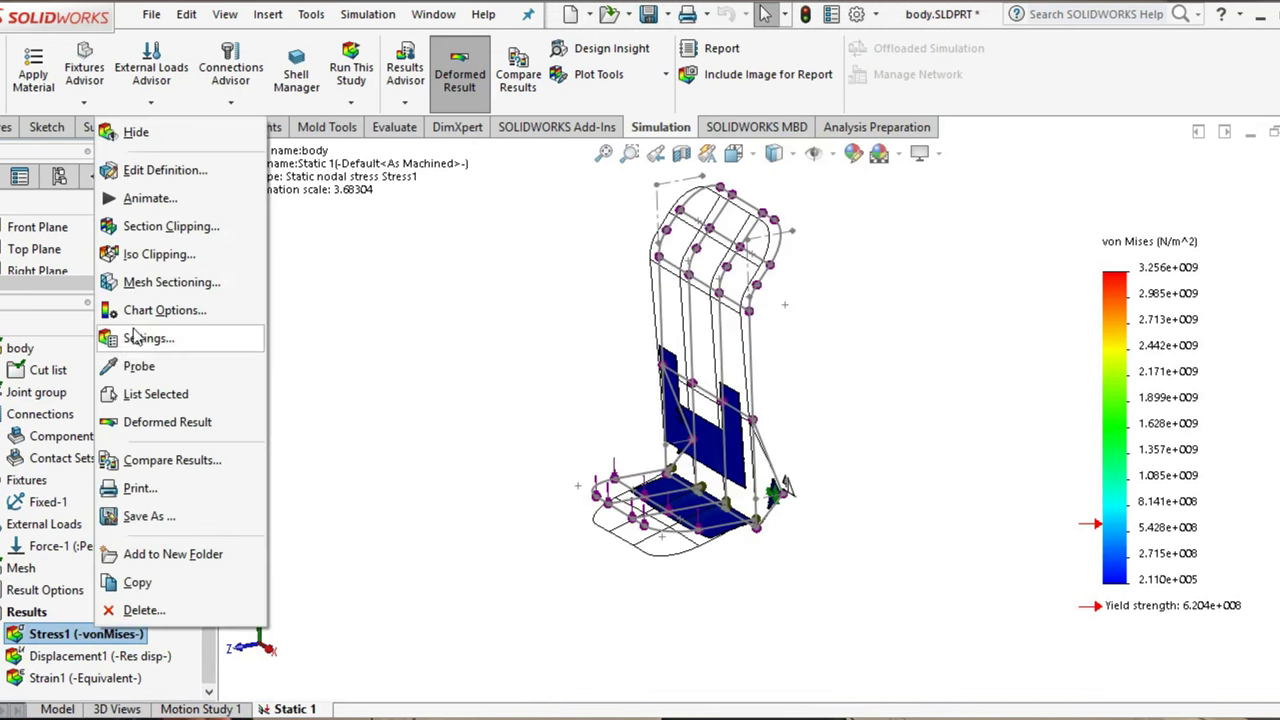
click(187, 178)
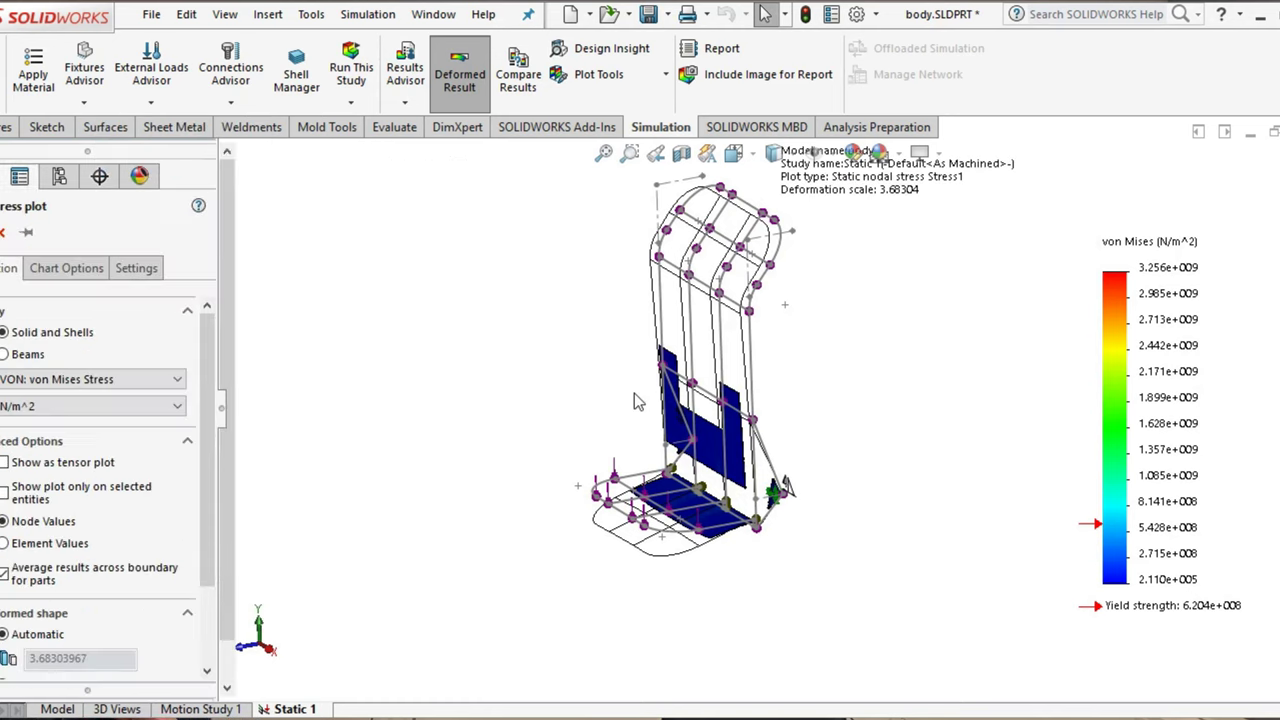
click(30, 356)
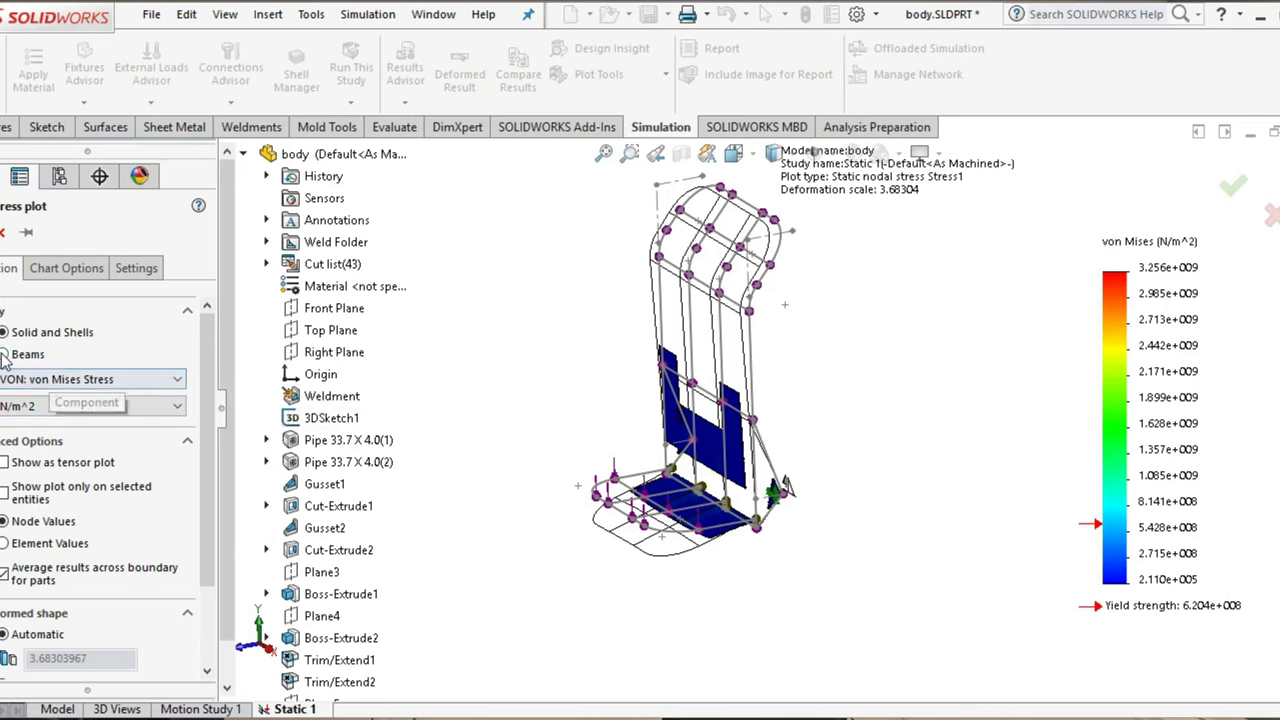
click(70, 403)
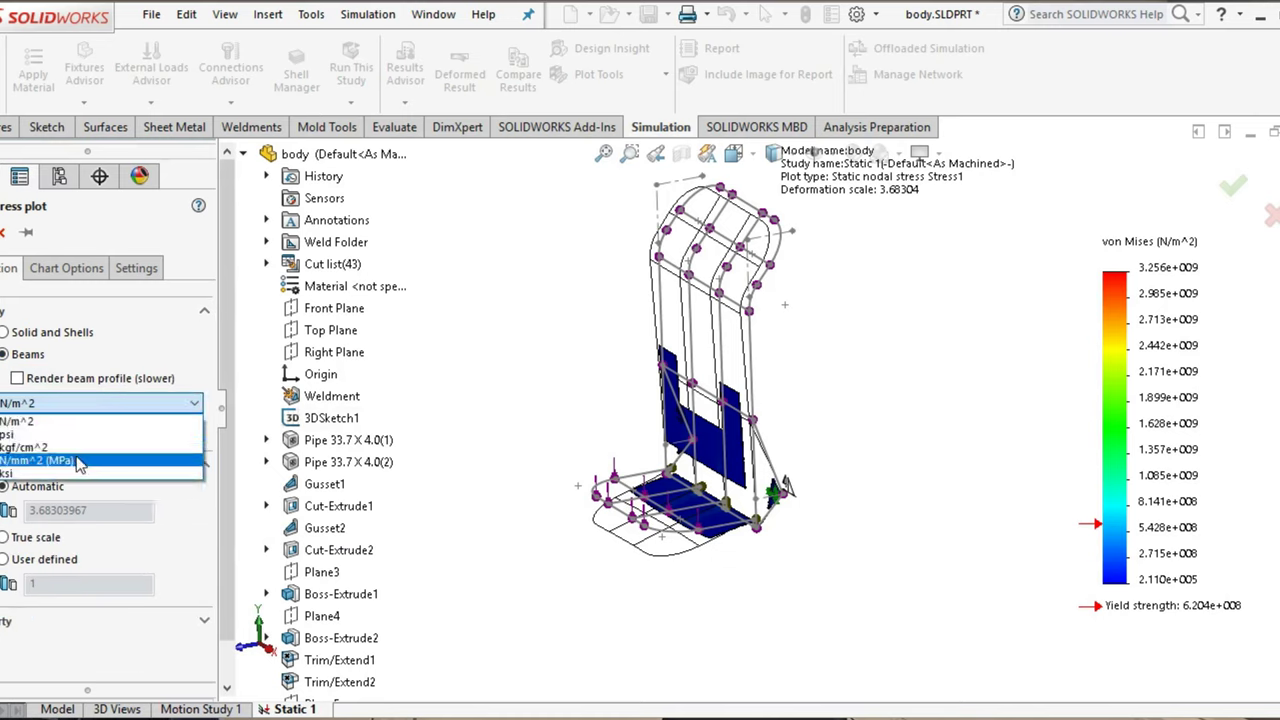
click(70, 460)
click(114, 430)
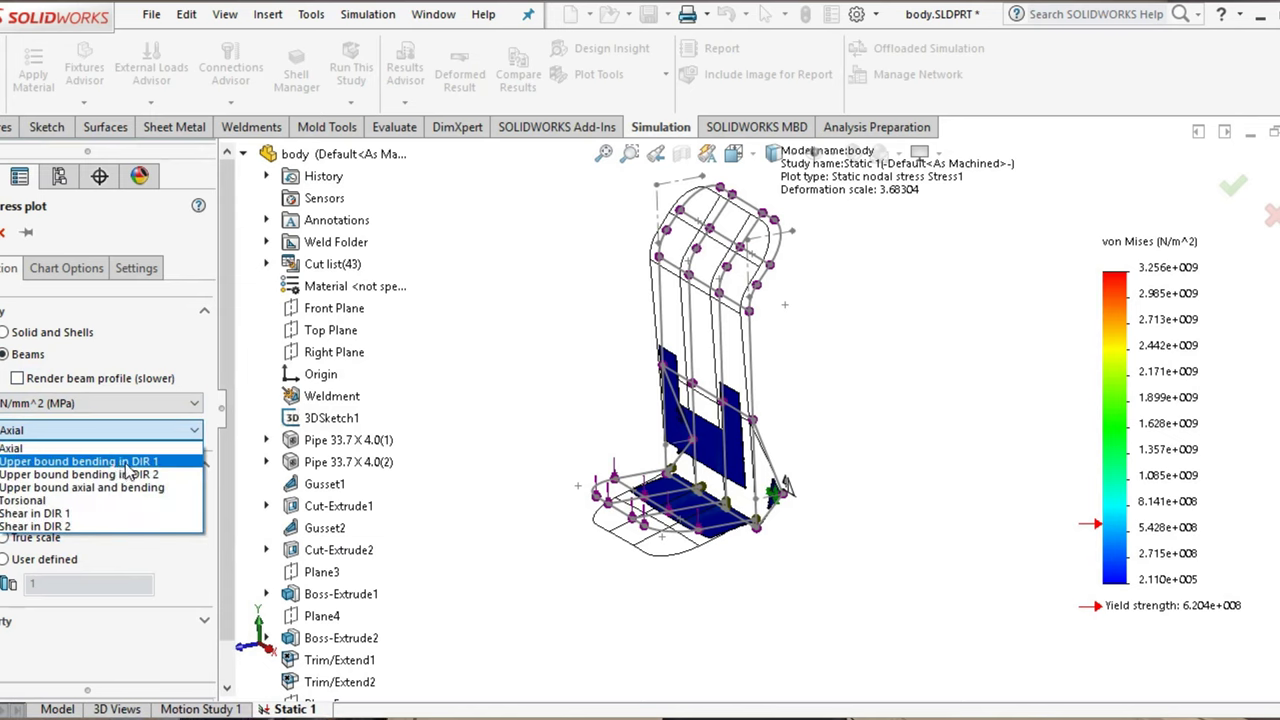
click(191, 489)
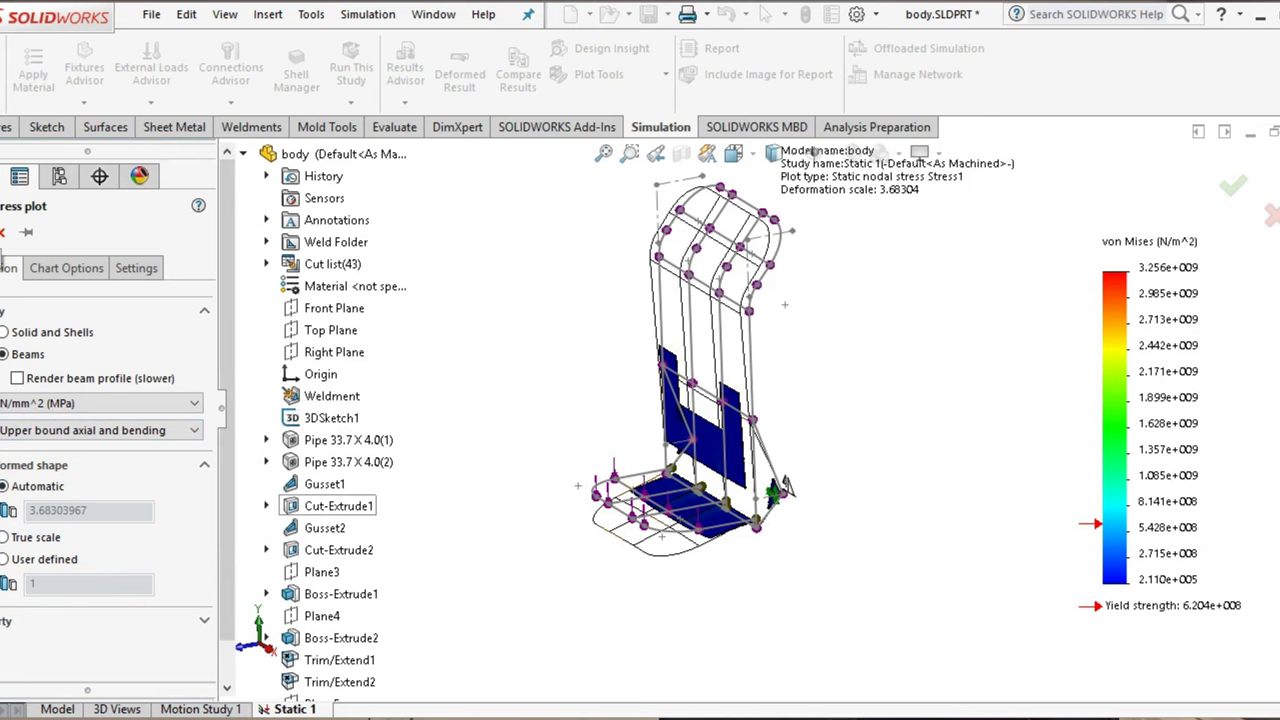
key(Return)
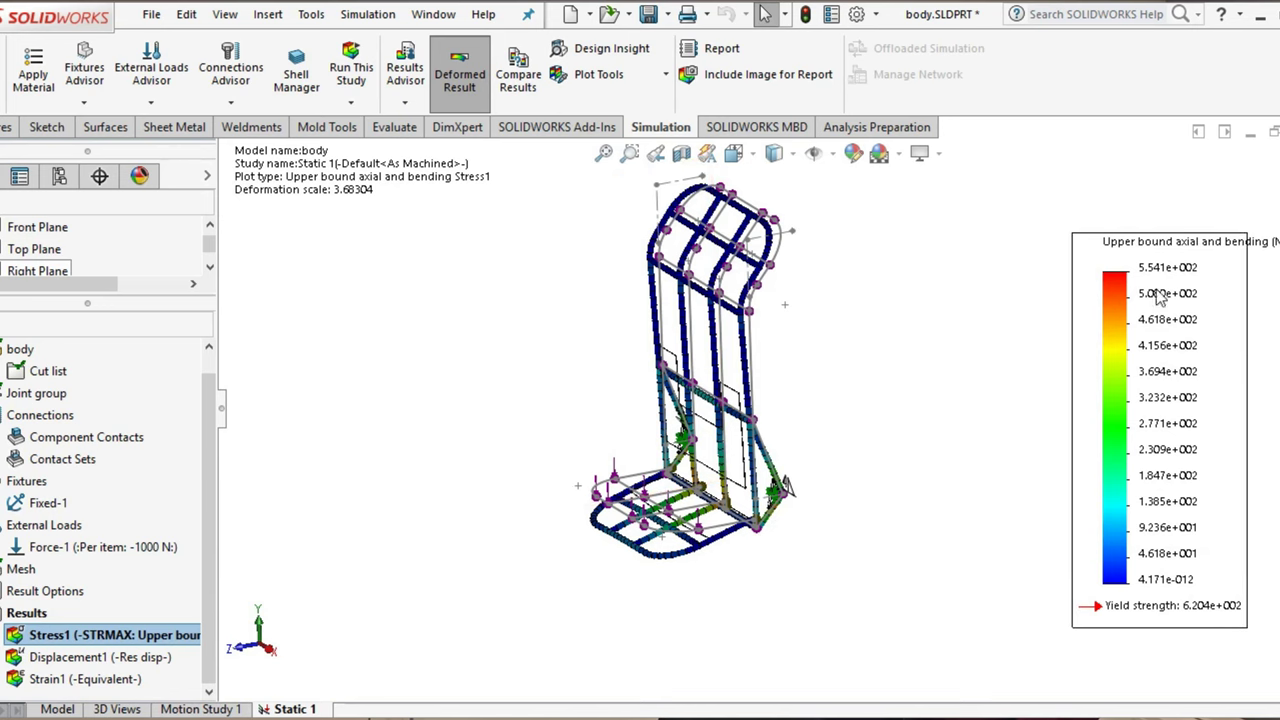
click(733, 153)
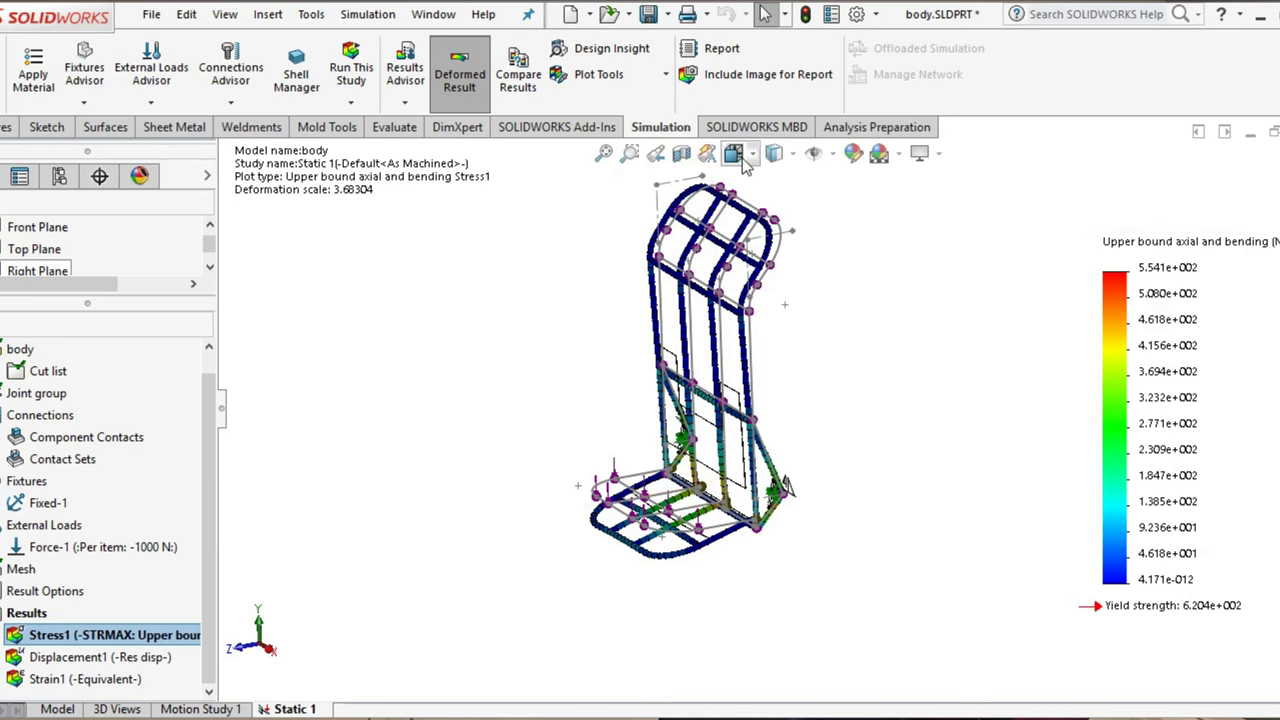
click(691, 457)
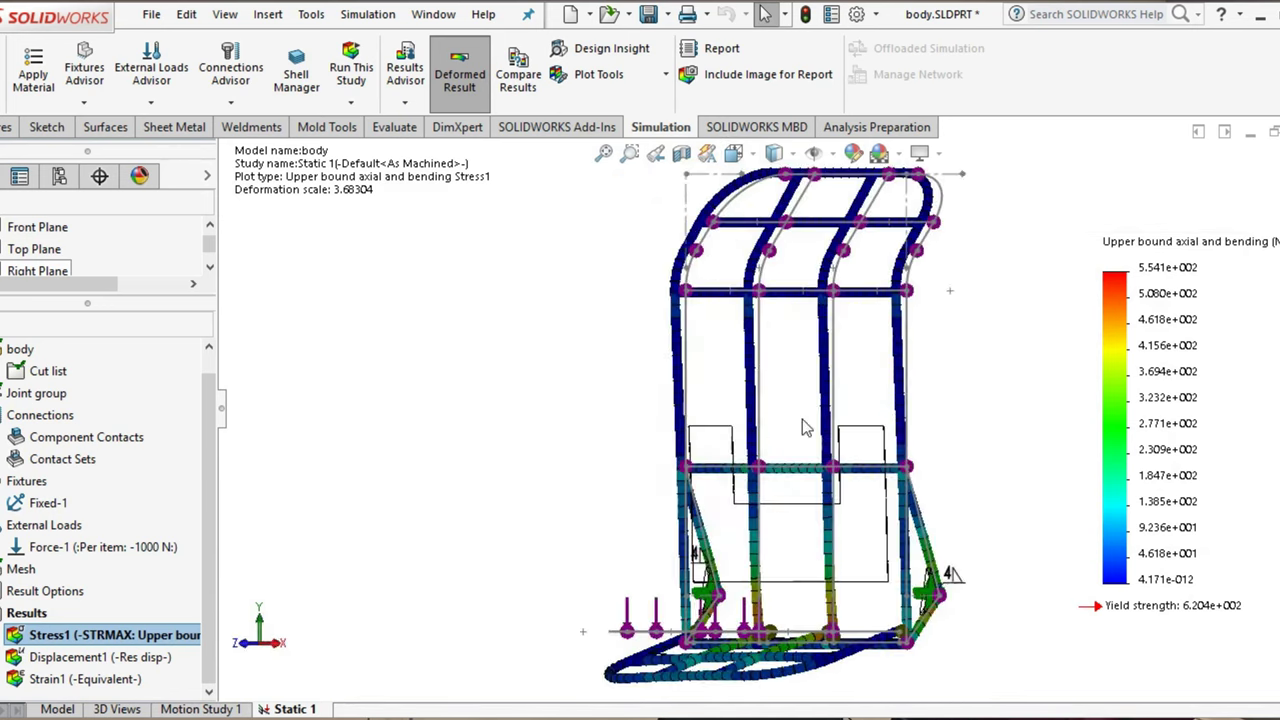
Define a Factor of Safety plot with the upper limit set to 1.1
right_click(62, 637)
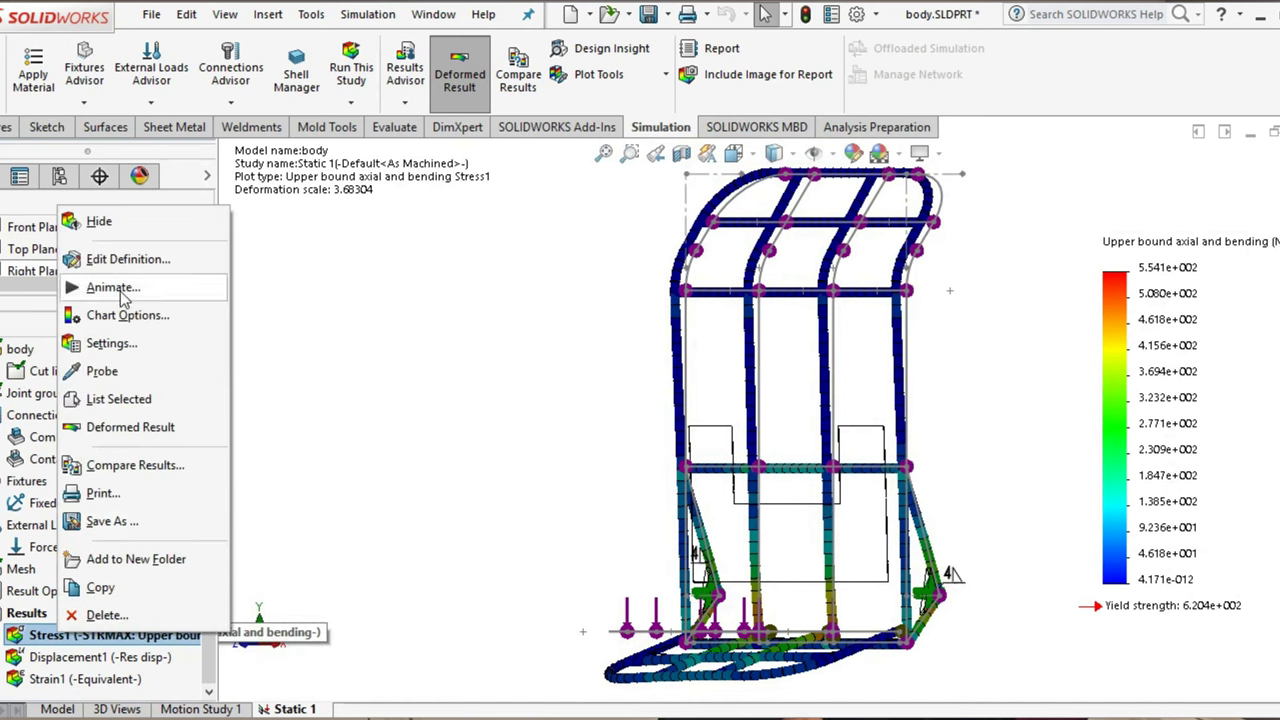
right_click(24, 613)
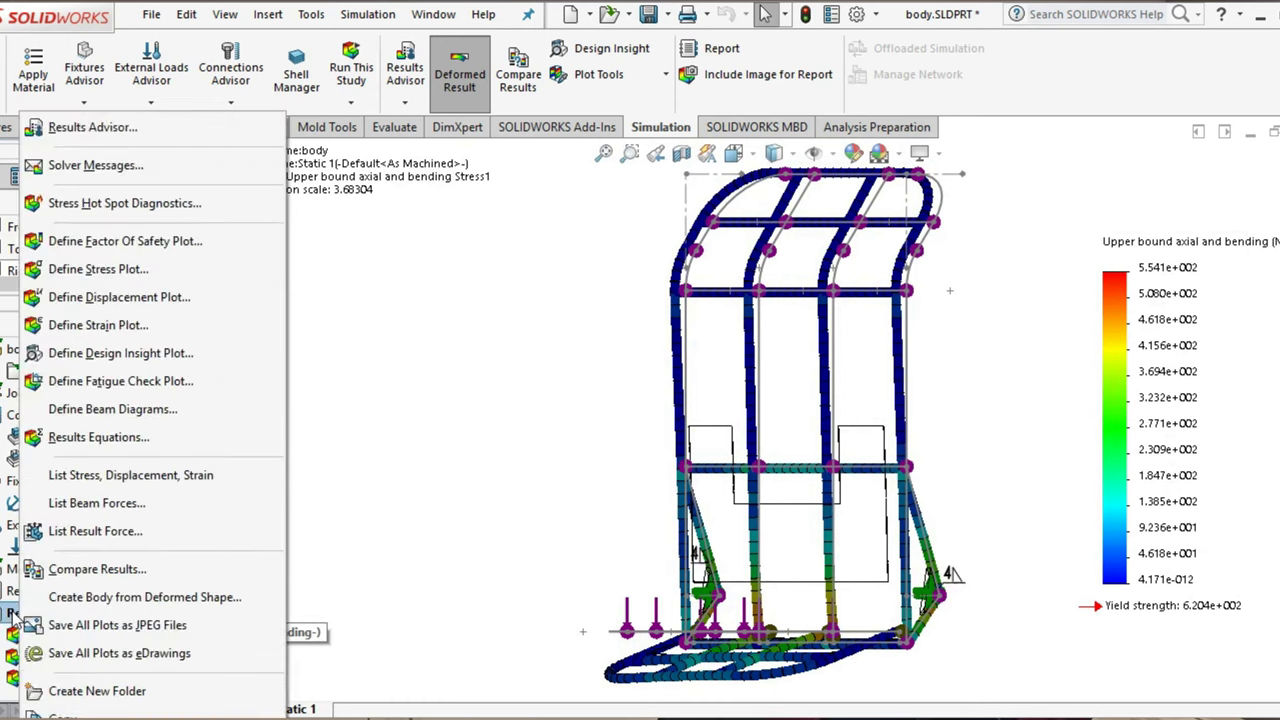
click(185, 243)
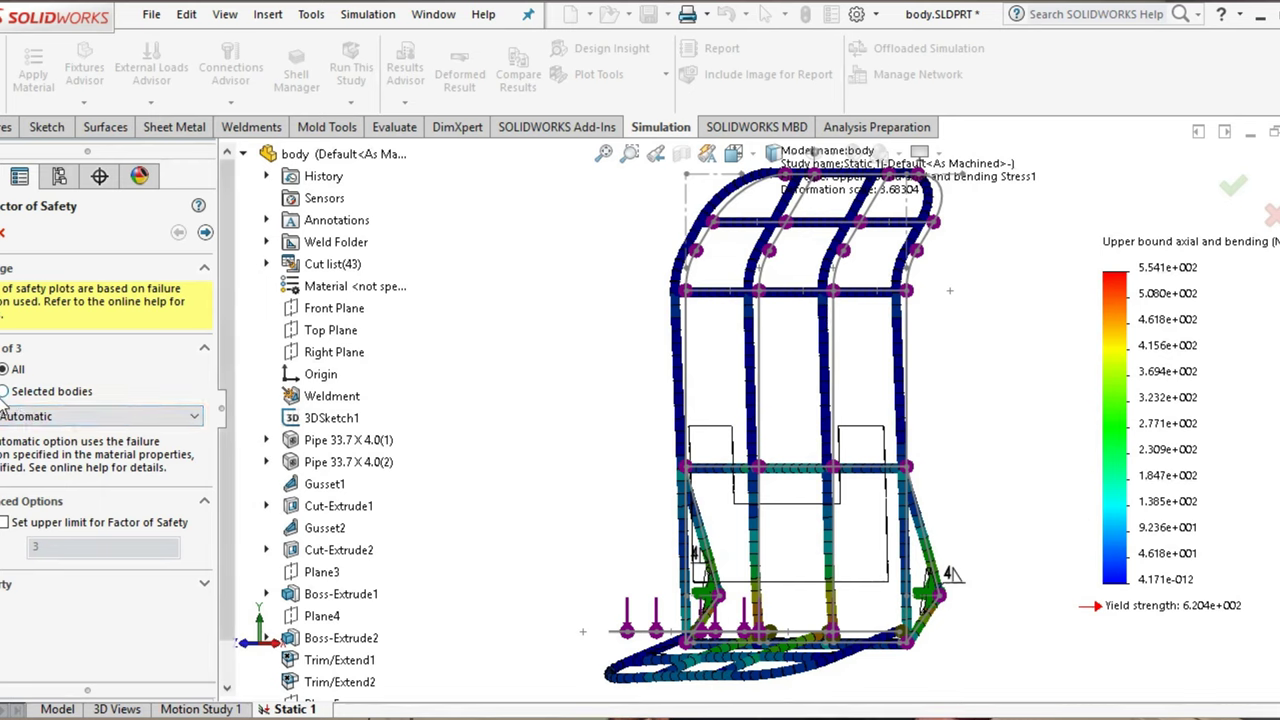
click(5, 522)
click(37, 553)
text(1.1)
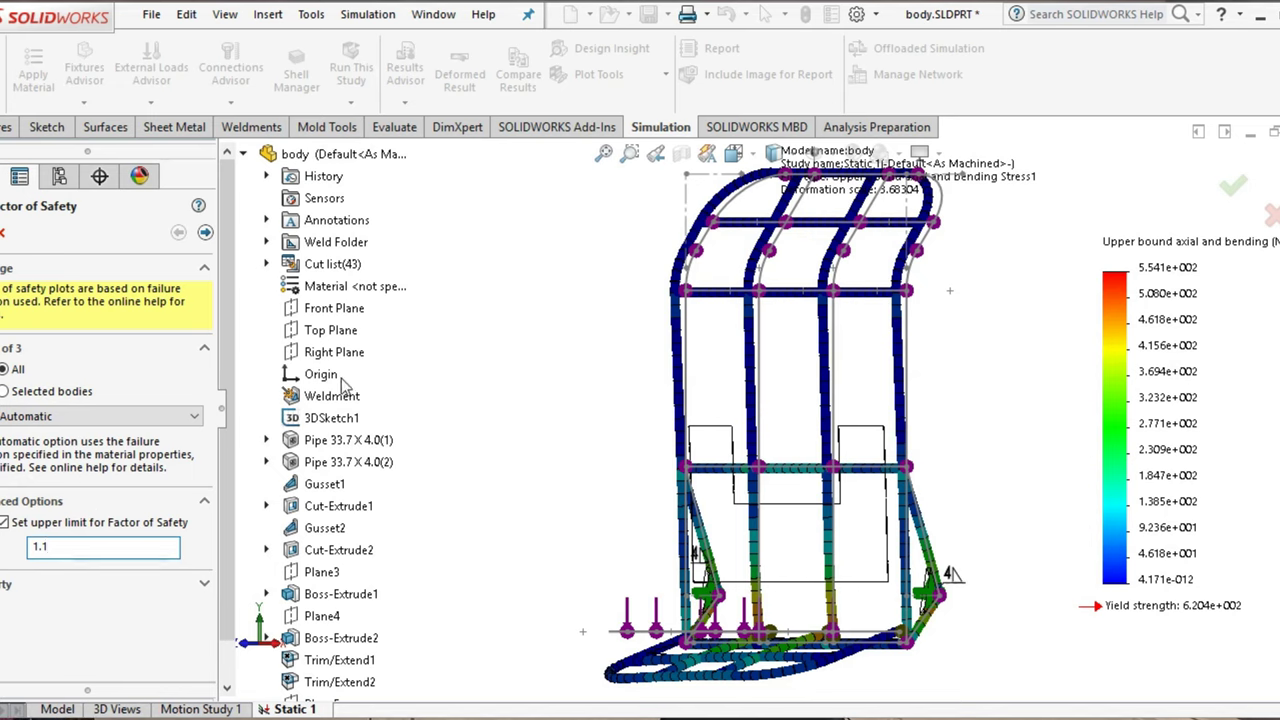
key(Return)
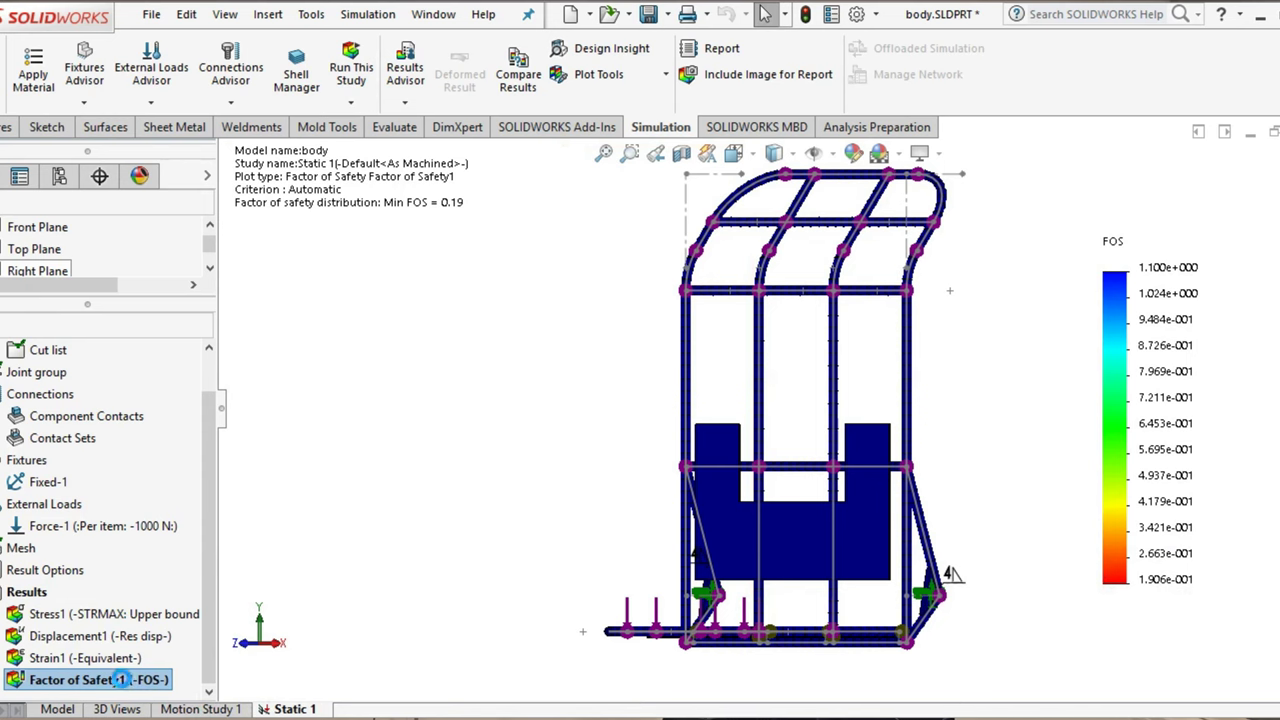
Recheck the 1.1 upper limit in the plot definition and show the front view
double_click(120, 680)
click(67, 550)
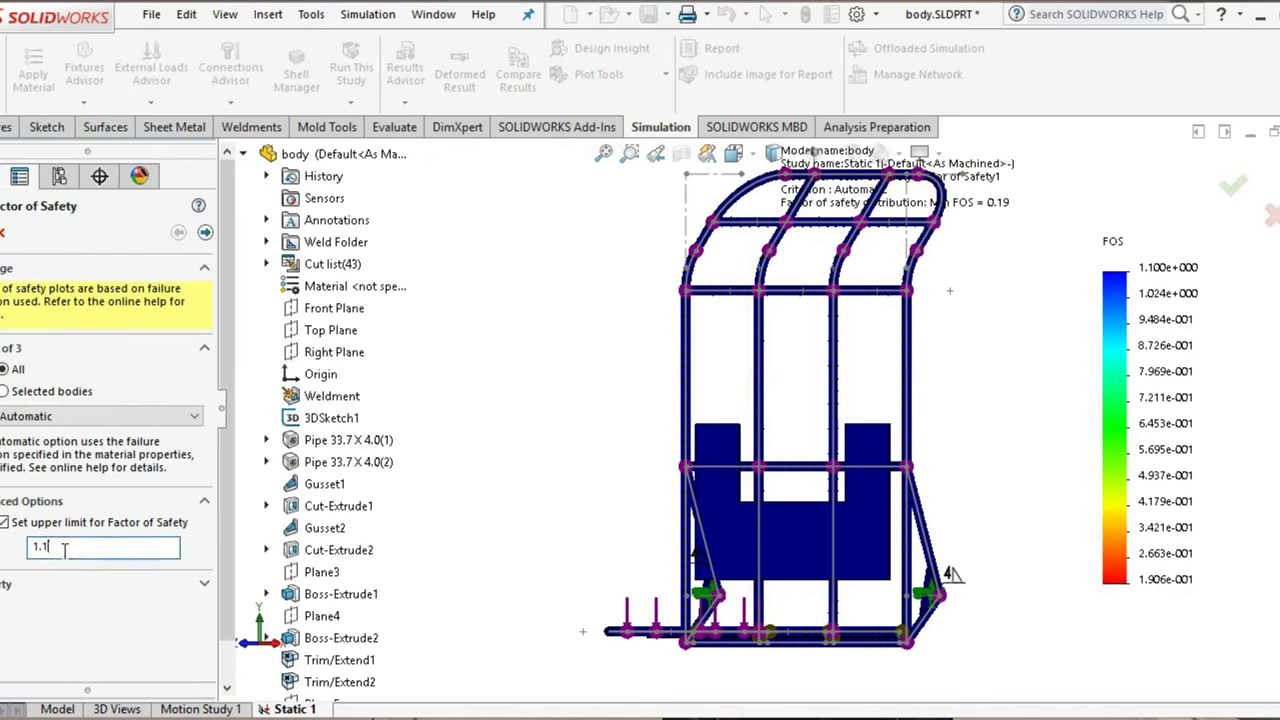
double_click(43, 548)
key(Return)
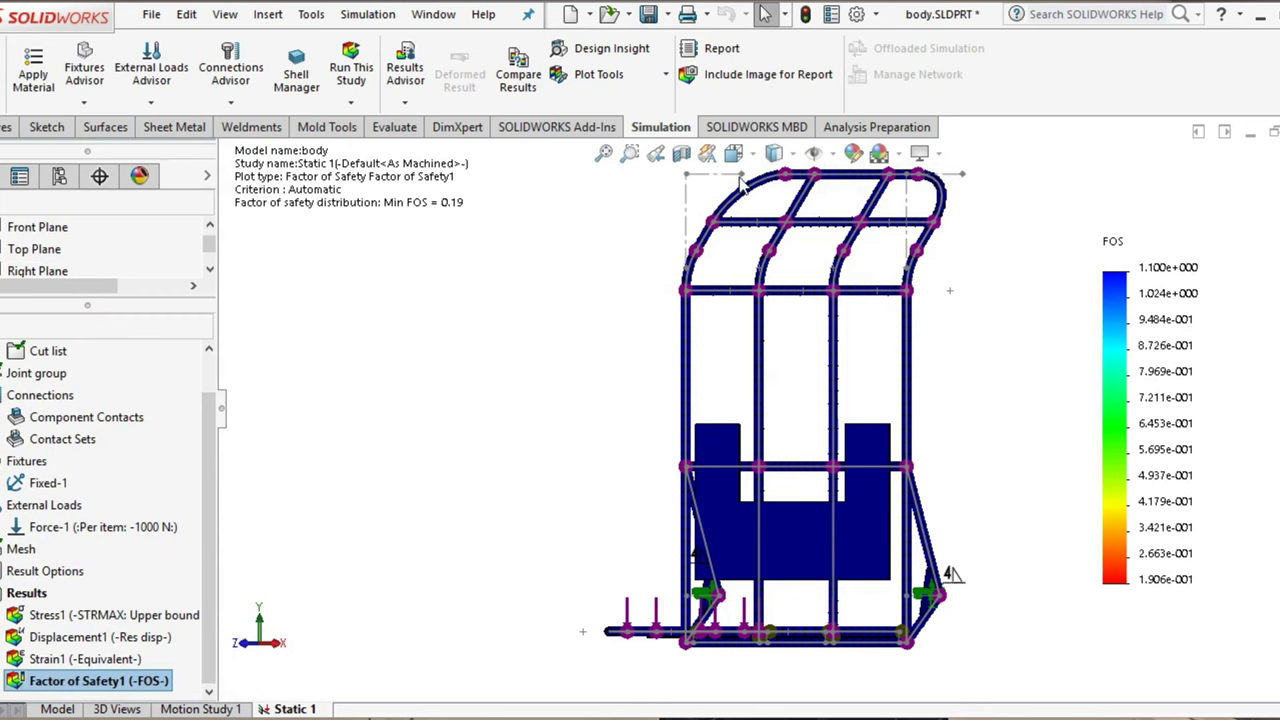
click(733, 153)
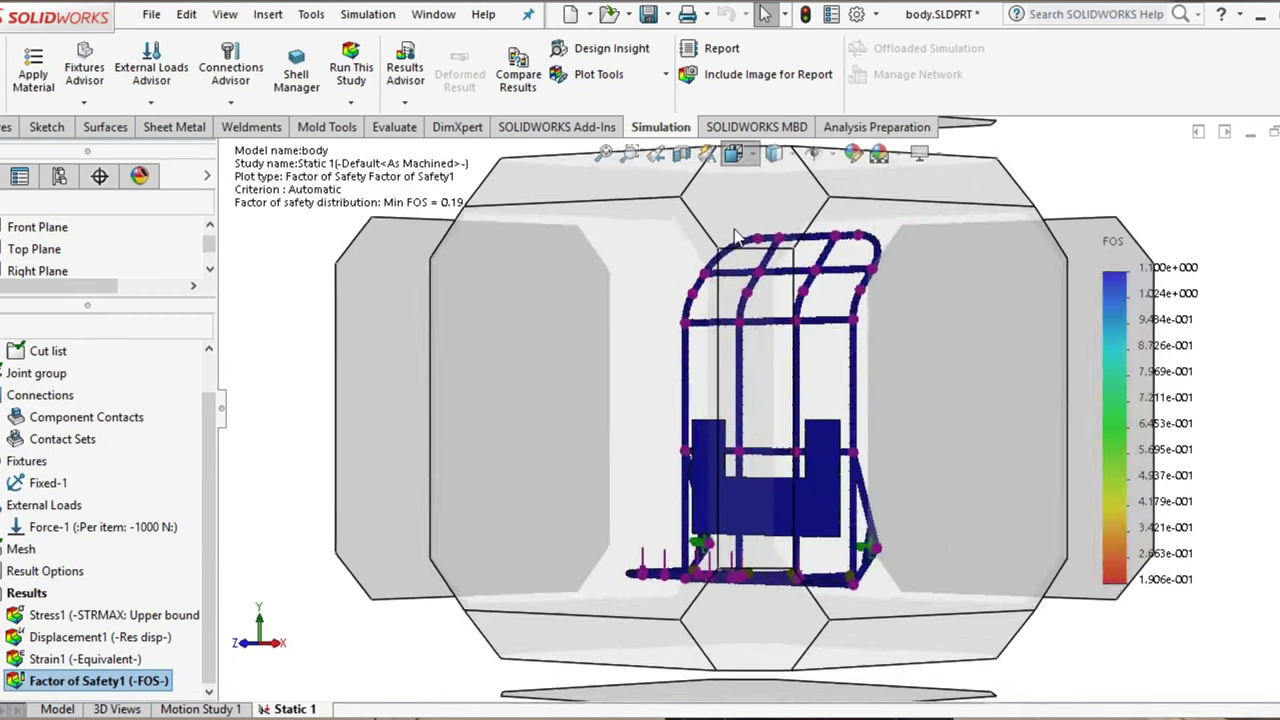
click(758, 422)
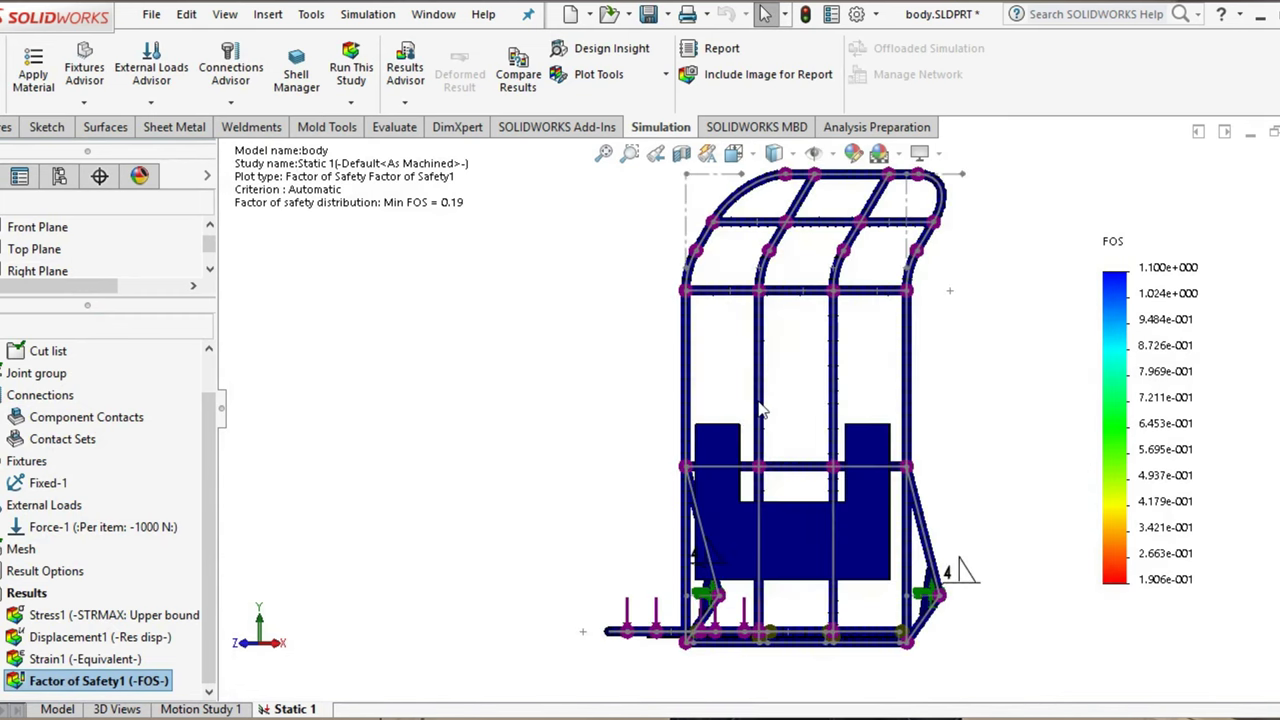